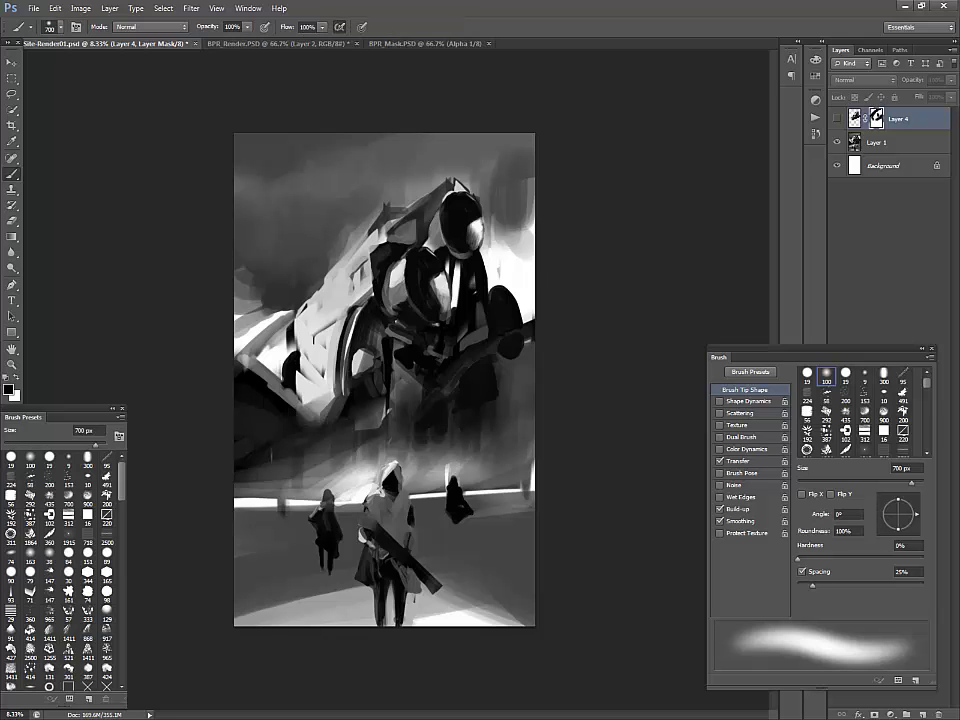
# Look over the ship render in BPR_Render.PSD and return to the Site-Render01 painting
pyautogui.click(435, 44)
pyautogui.click(268, 44)
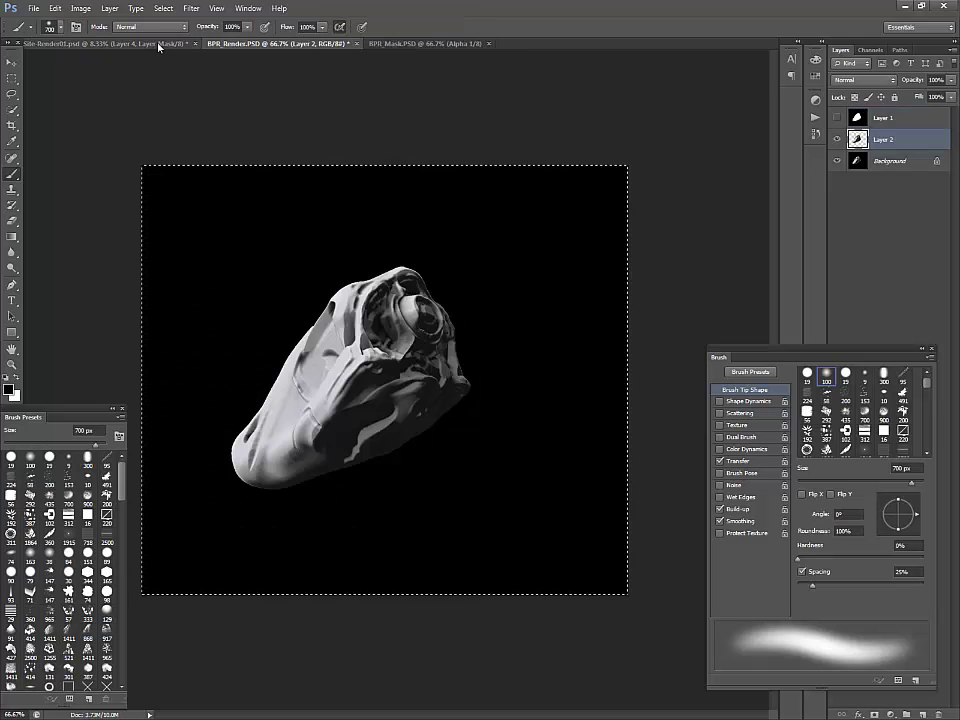
pyautogui.click(161, 44)
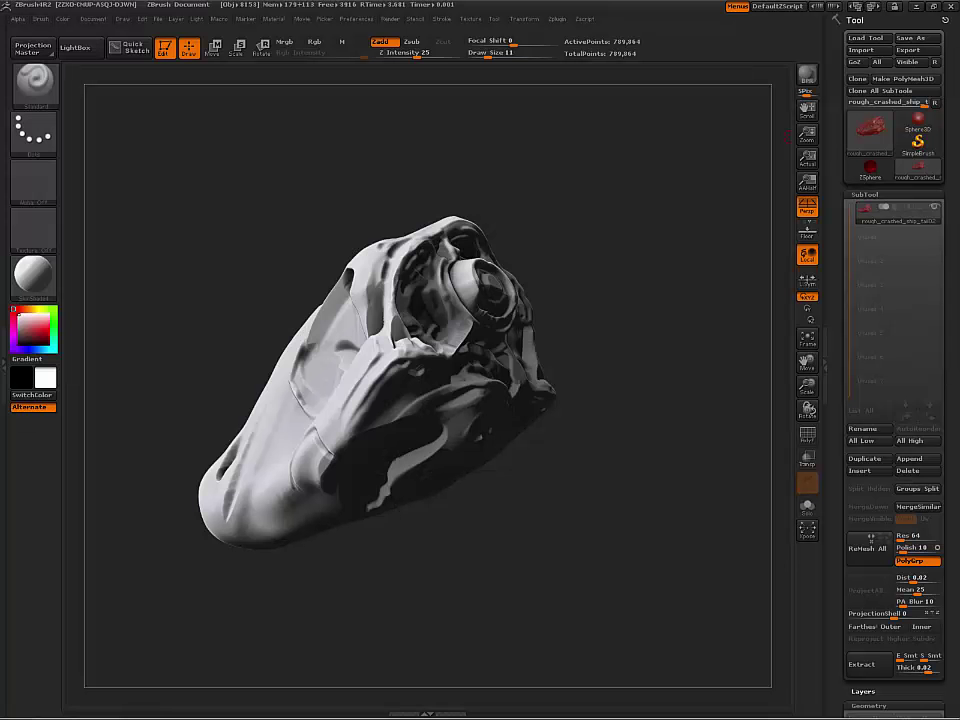
# Switch to ZBrush, orbit the crashed ship model to a suitable angle and render it with BPR
pyautogui.moveTo(574, 326); pyautogui.dragTo(596, 373)
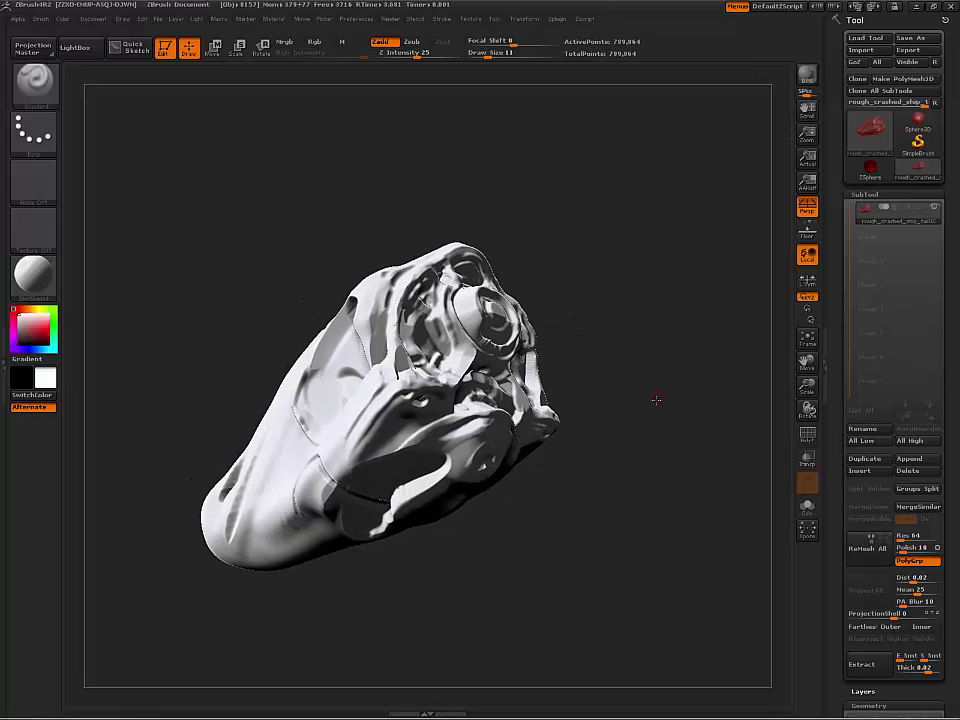
pyautogui.moveTo(656, 400); pyautogui.dragTo(731, 264)
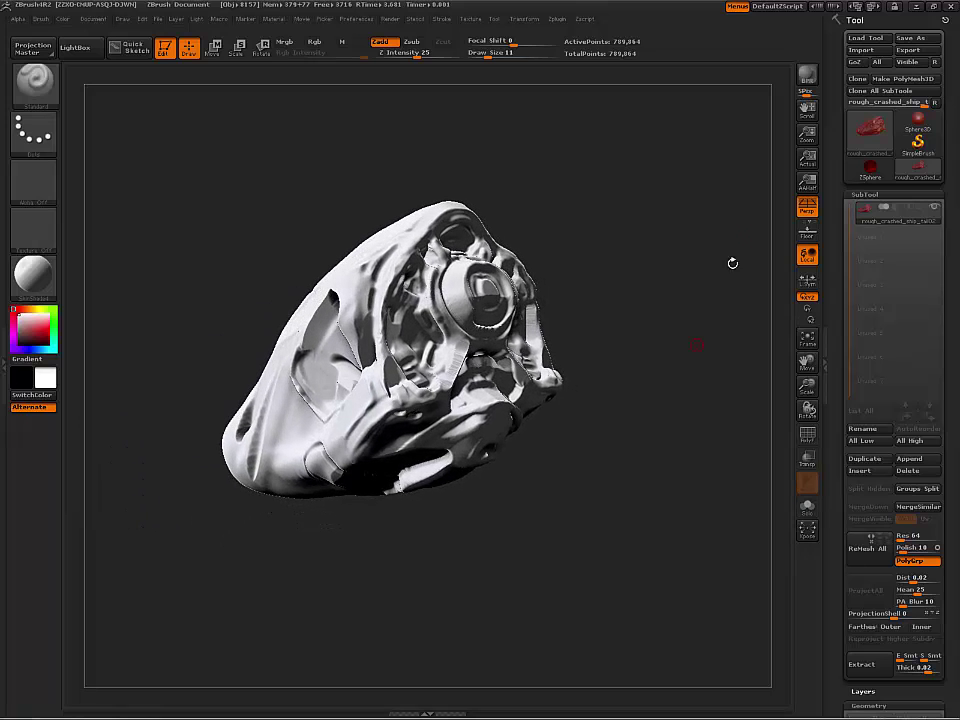
pyautogui.moveTo(631, 272); pyautogui.dragTo(675, 266)
pyautogui.click(807, 80)
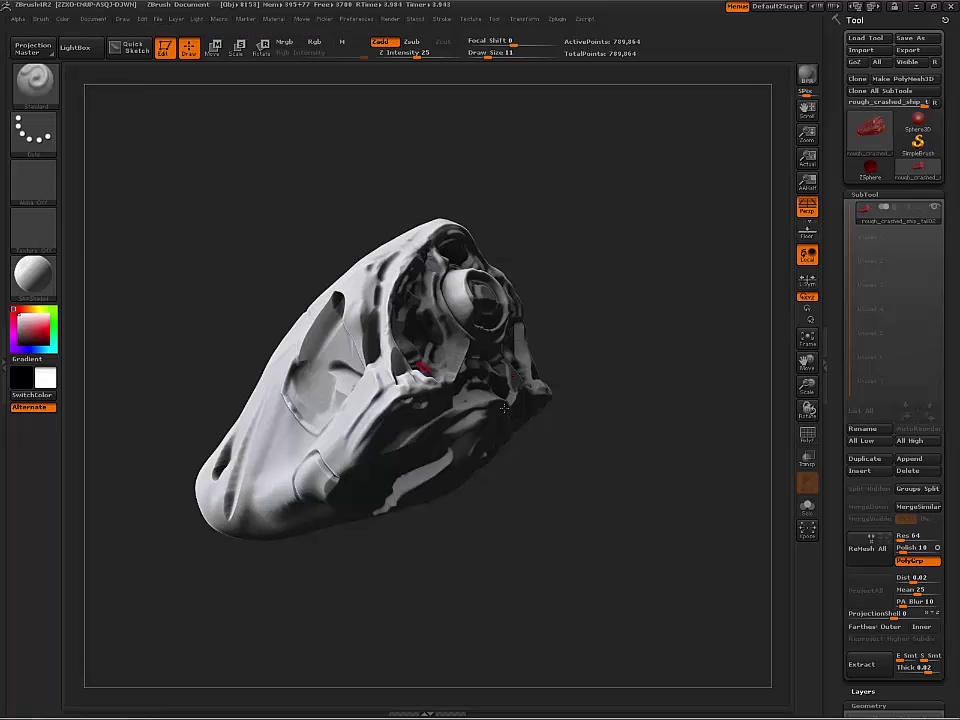
# Shift the light direction slightly on the ship model and bring up the BPR render passes
pyautogui.click(390, 19)
pyautogui.click(197, 19)
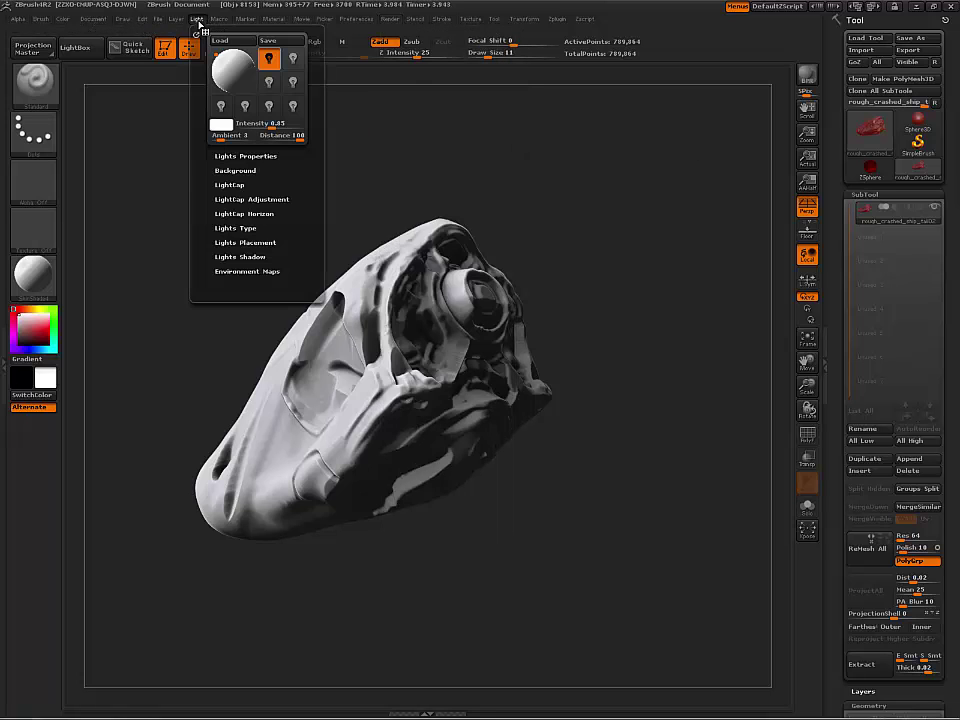
pyautogui.moveTo(228, 66); pyautogui.dragTo(218, 56)
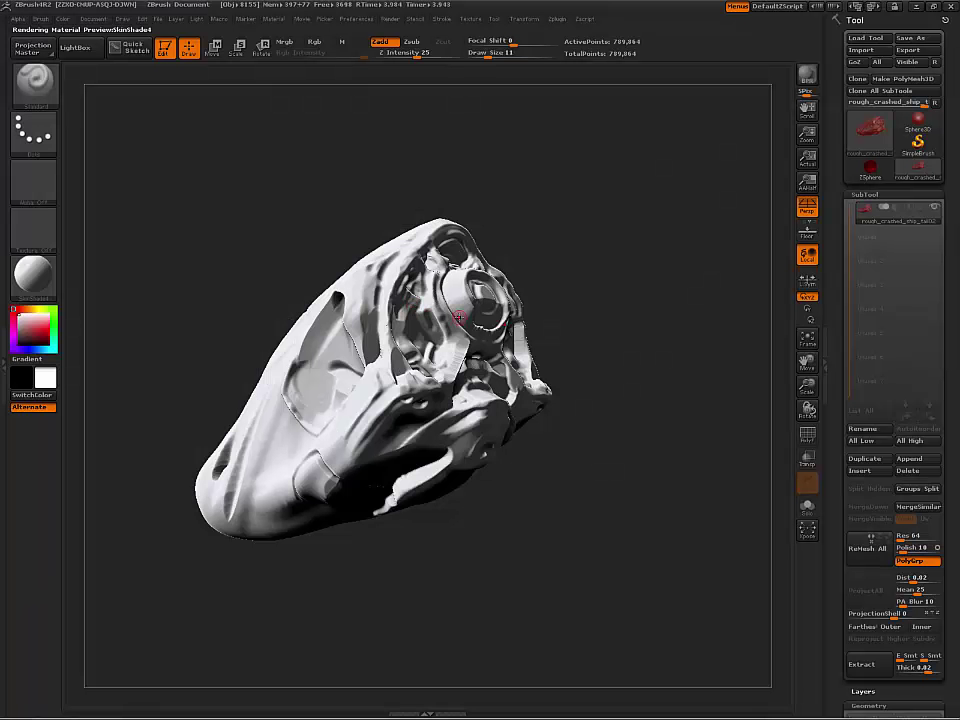
pyautogui.click(390, 19)
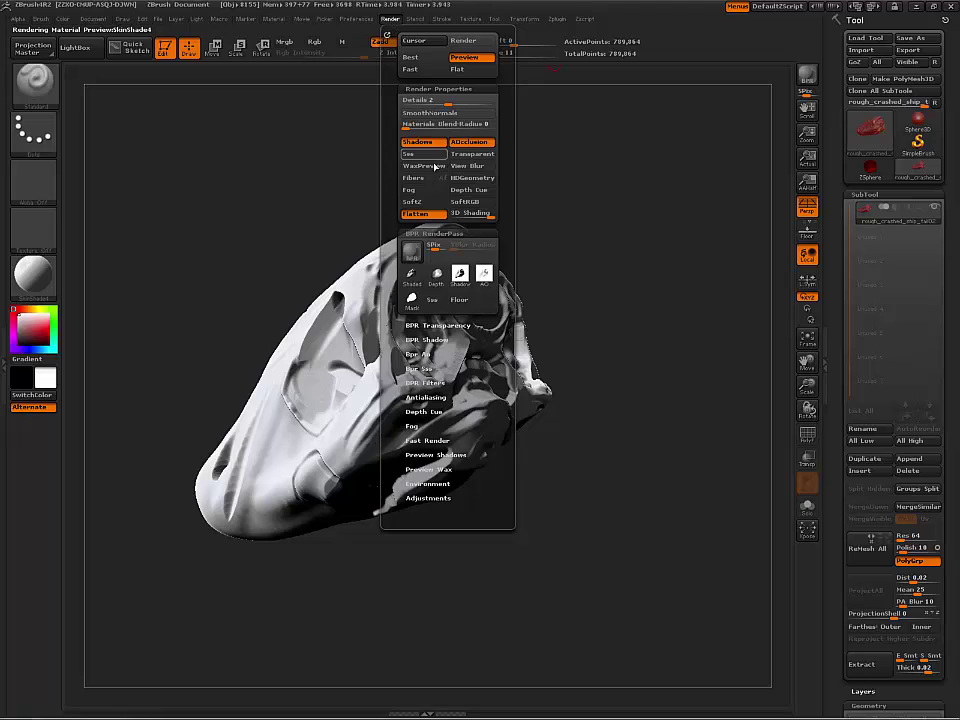
pyautogui.moveTo(414, 283)
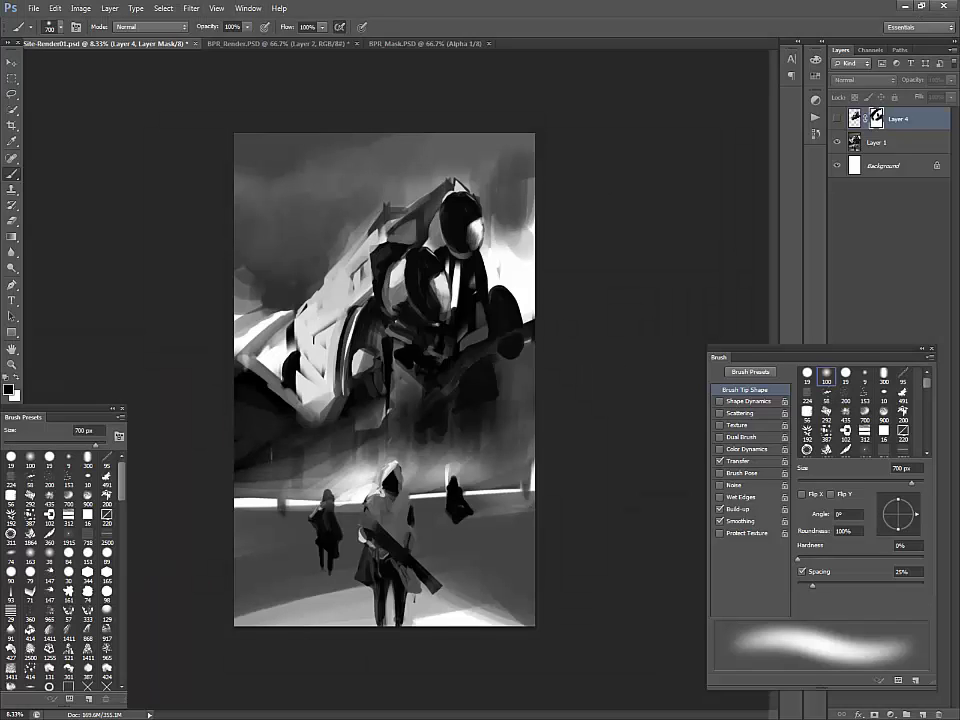
# Switch to Photoshop, review the layers and channels of BPR_Render.PSD, and return to the Site-Render01 painting
pyautogui.click(315, 43)
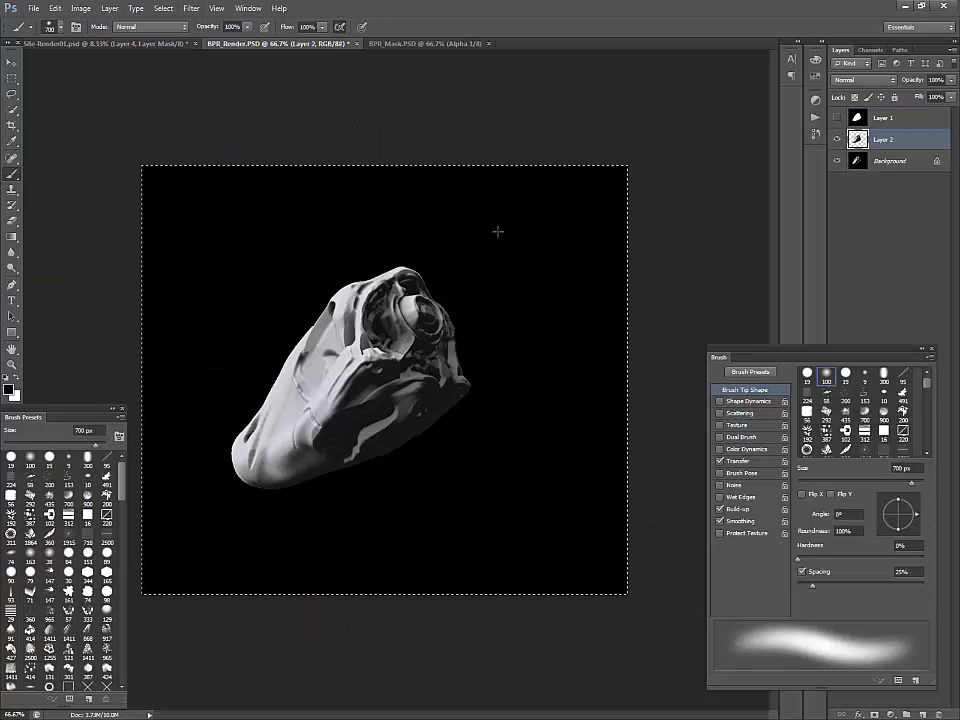
pyautogui.hotkey('ctrl', 'Tab')
pyautogui.click(336, 45)
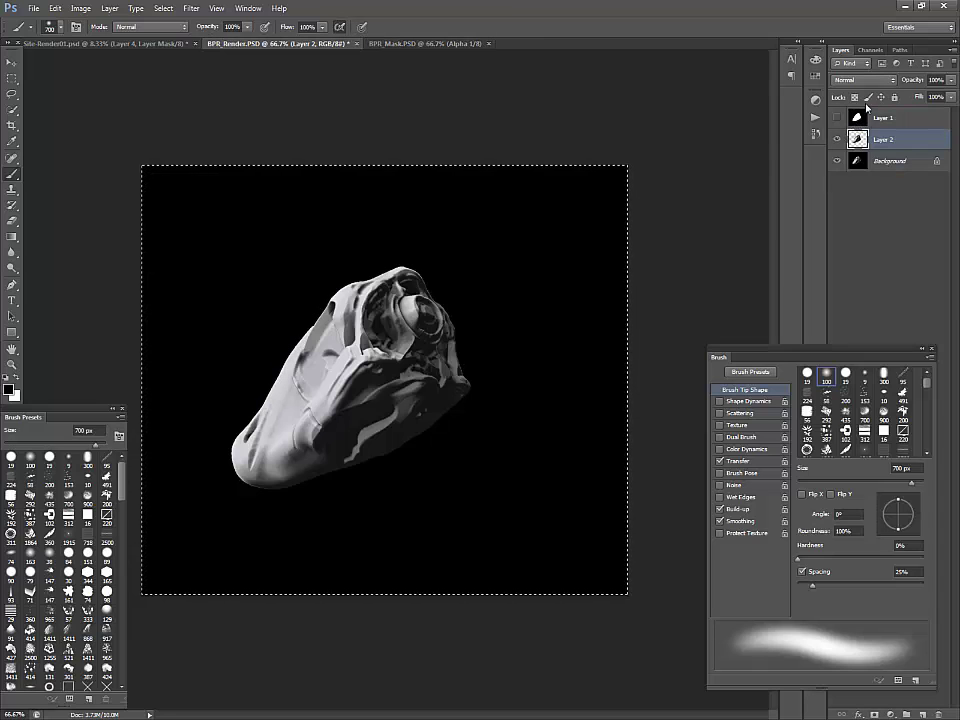
pyautogui.click(874, 51)
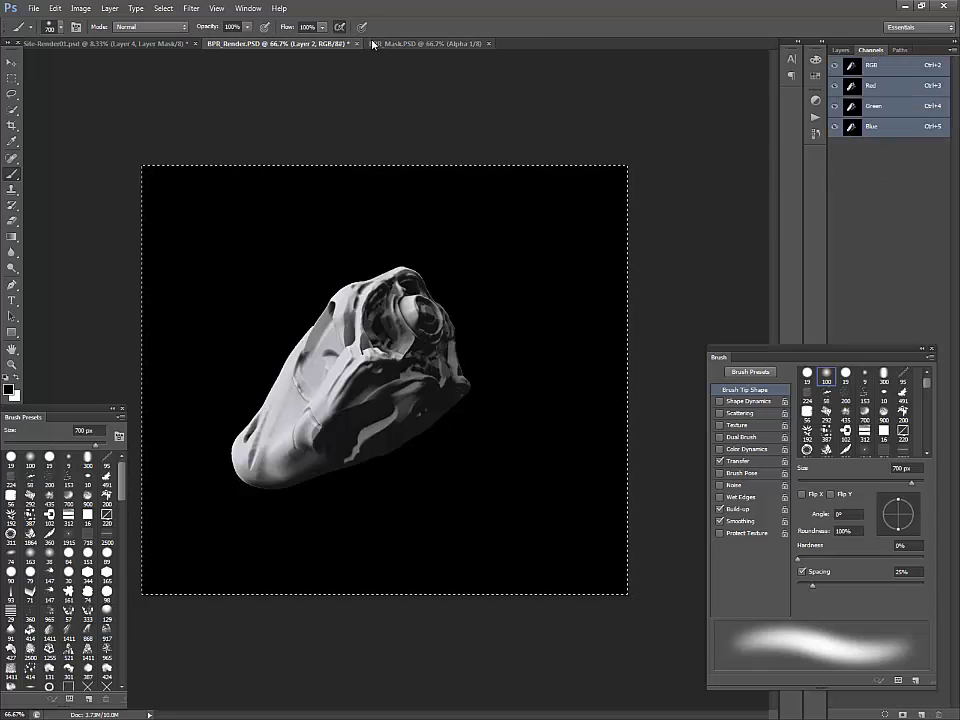
pyautogui.click(841, 50)
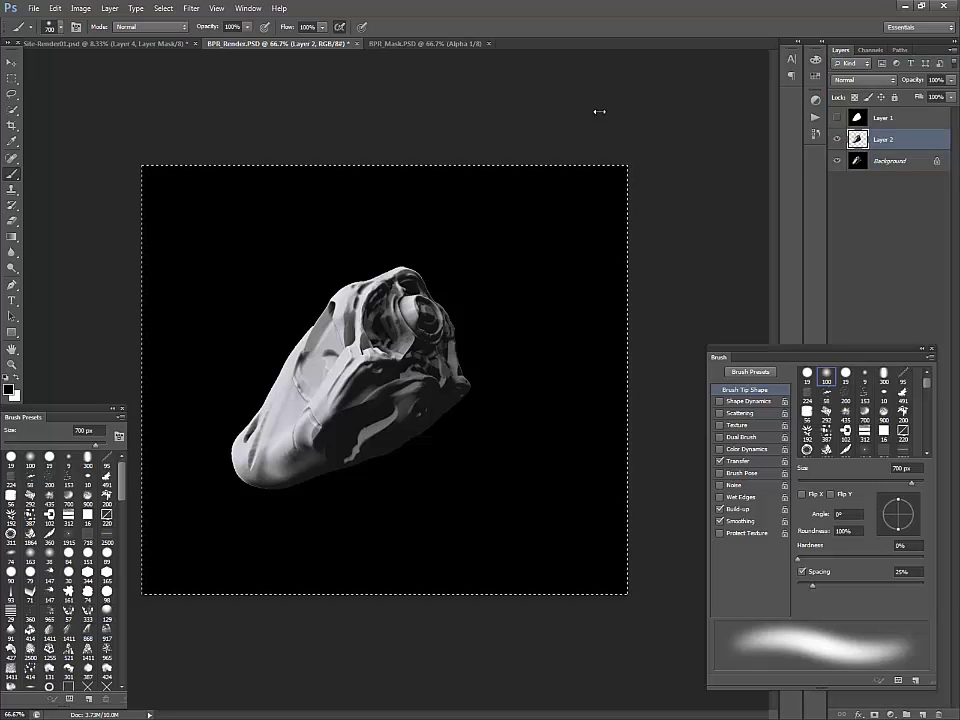
pyautogui.click(60, 44)
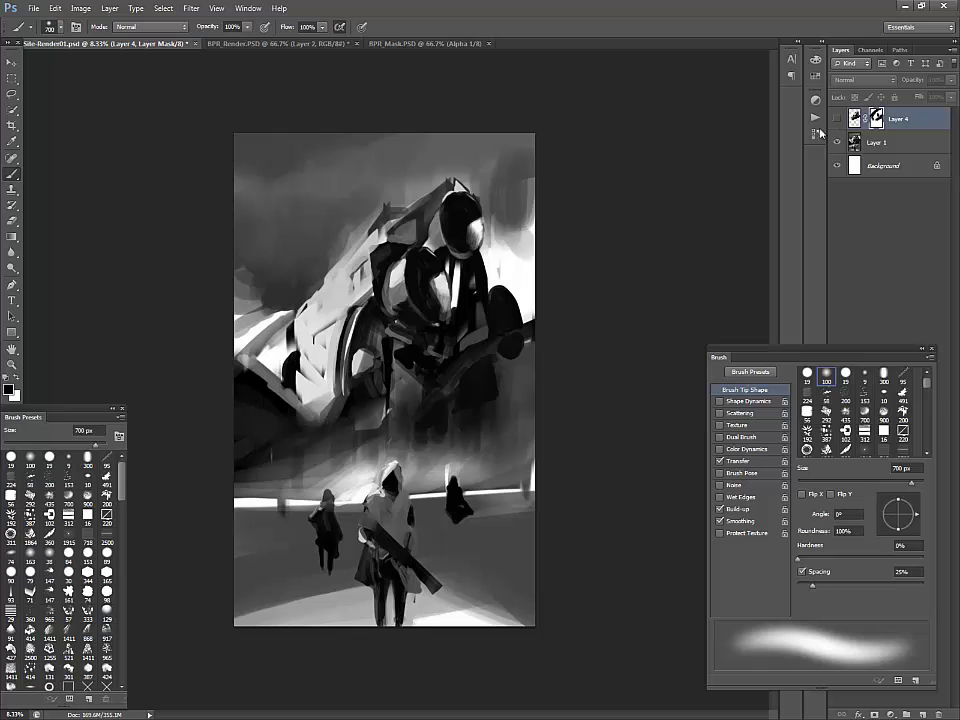
# Add a new layer above Layer 1 for the ship render and briefly check Layer 4's earlier ship
pyautogui.click(869, 143)
pyautogui.hotkey('ctrl', 'shift', 'n')
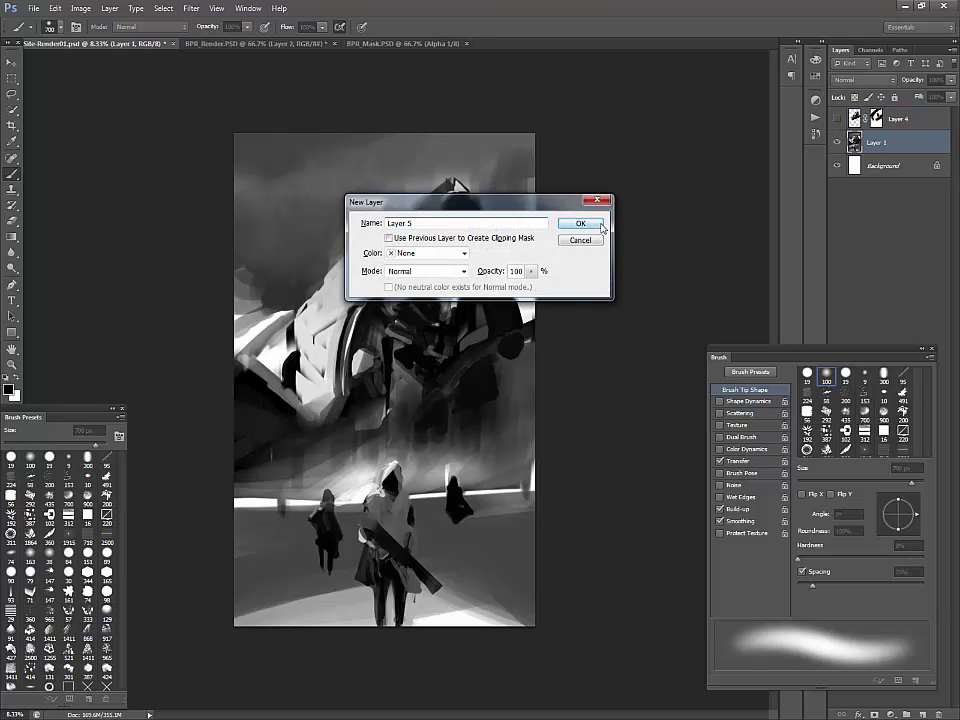
pyautogui.click(626, 222)
pyautogui.click(837, 118)
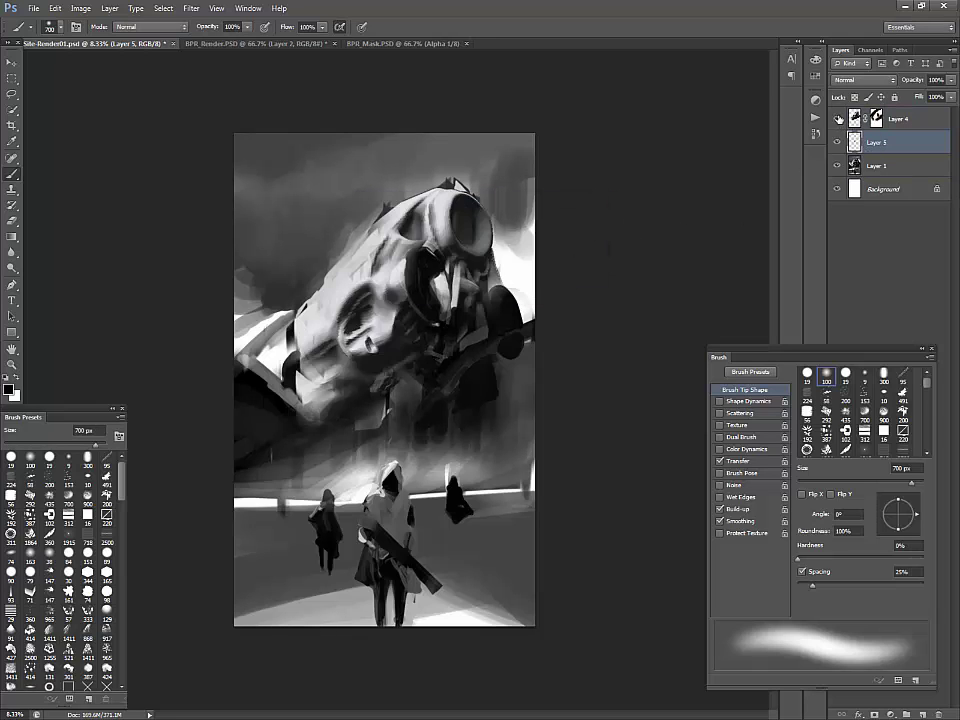
pyautogui.click(838, 118)
# Scale the pasted ship render to about 1140%, rotate it 1.6°, and position it over the painted ship
pyautogui.hotkey('ctrl', 't')
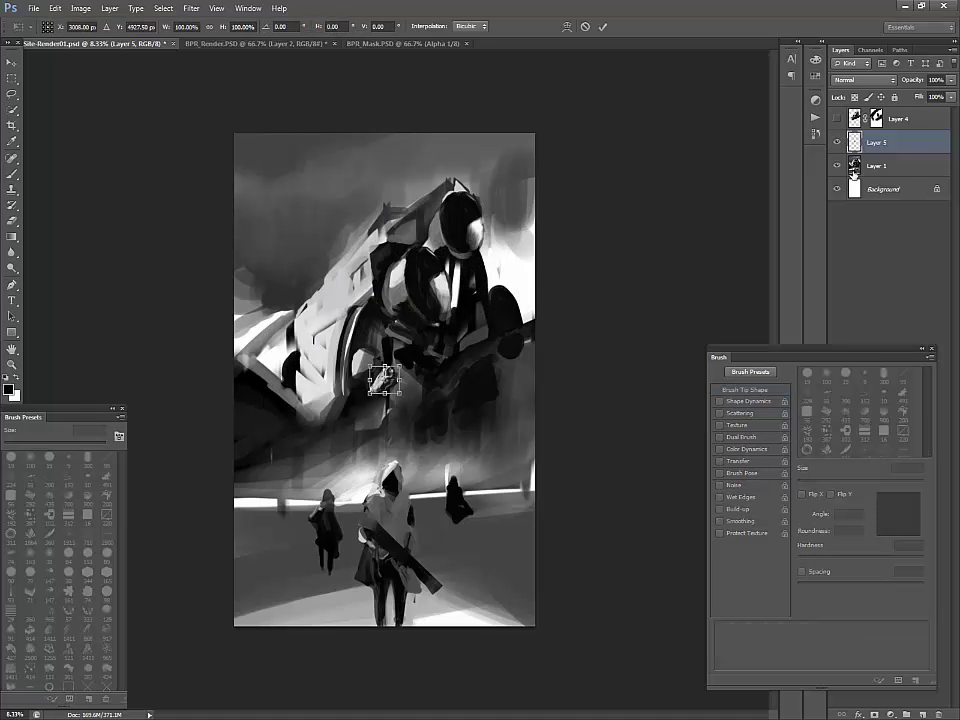
pyautogui.moveTo(402, 368); pyautogui.dragTo(792, 116)
pyautogui.moveTo(563, 246); pyautogui.dragTo(394, 345)
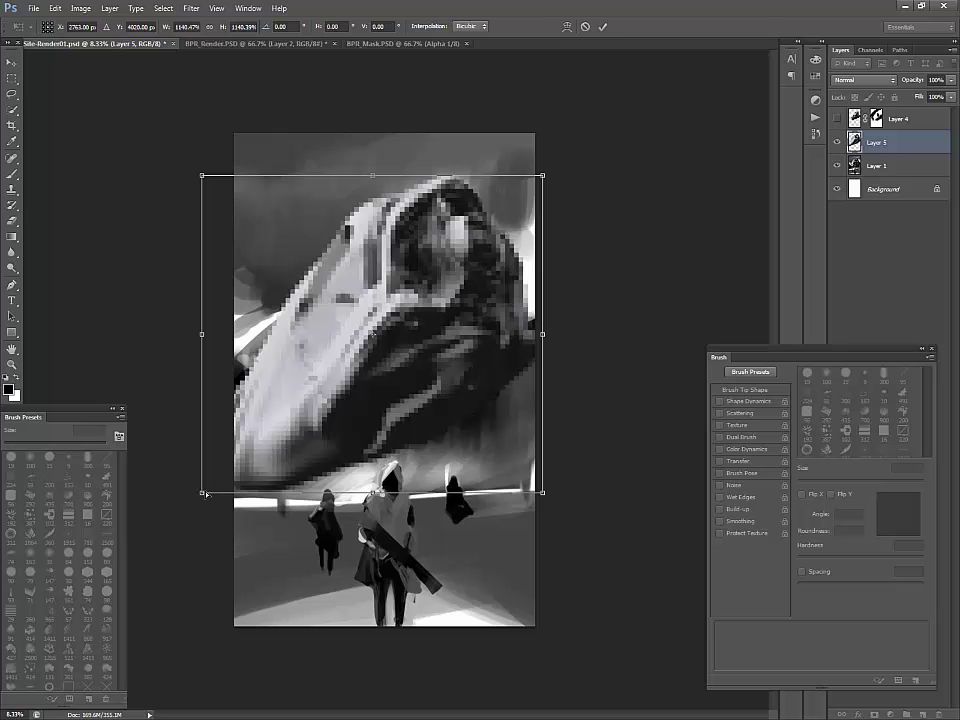
pyautogui.moveTo(690, 277); pyautogui.dragTo(707, 272)
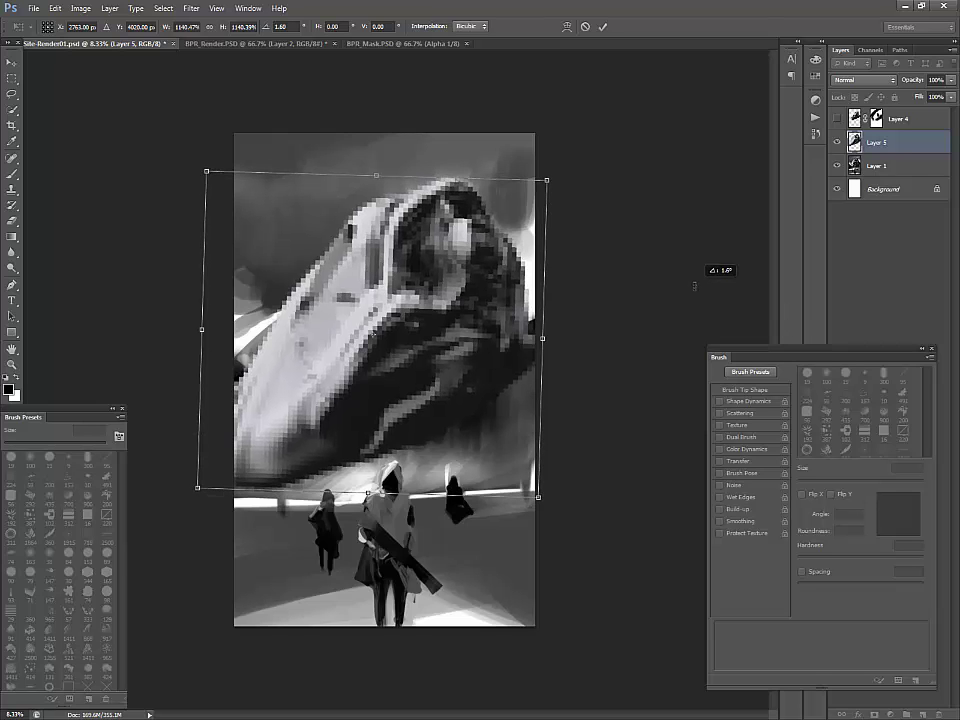
pyautogui.moveTo(472, 289)
pyautogui.mouseDown()
pyautogui.moveTo(439, 321)
pyautogui.moveTo(497, 261)
pyautogui.moveTo(466, 280)
pyautogui.mouseUp()
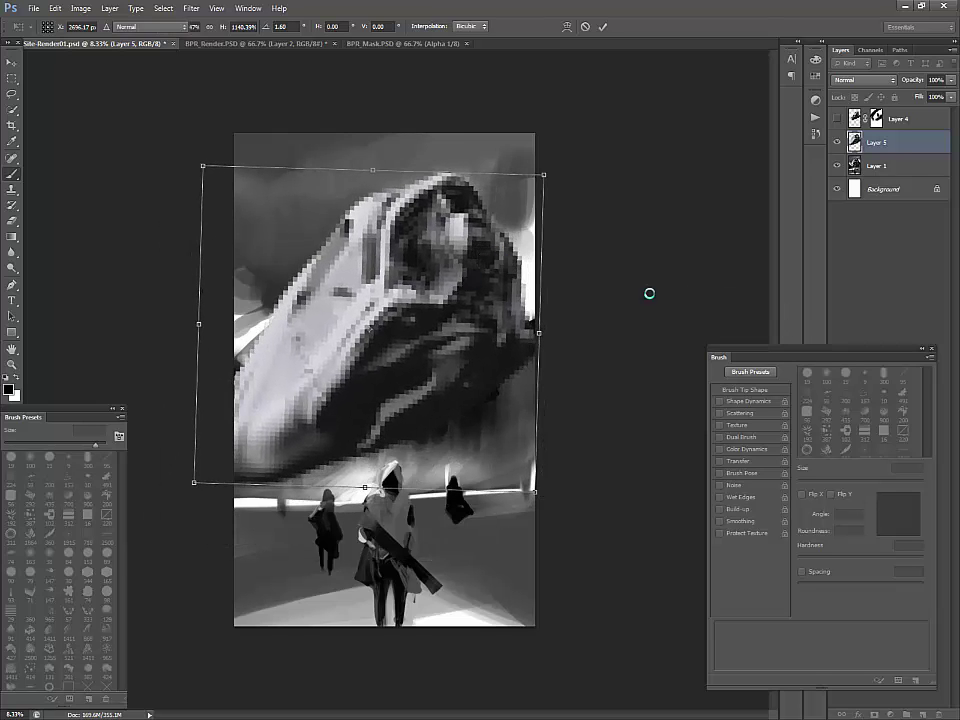
pyautogui.press('Return')
pyautogui.press('b')
# Show Layer 4 with its mask disabled and move the new ship render's layer above it
pyautogui.click(838, 120)
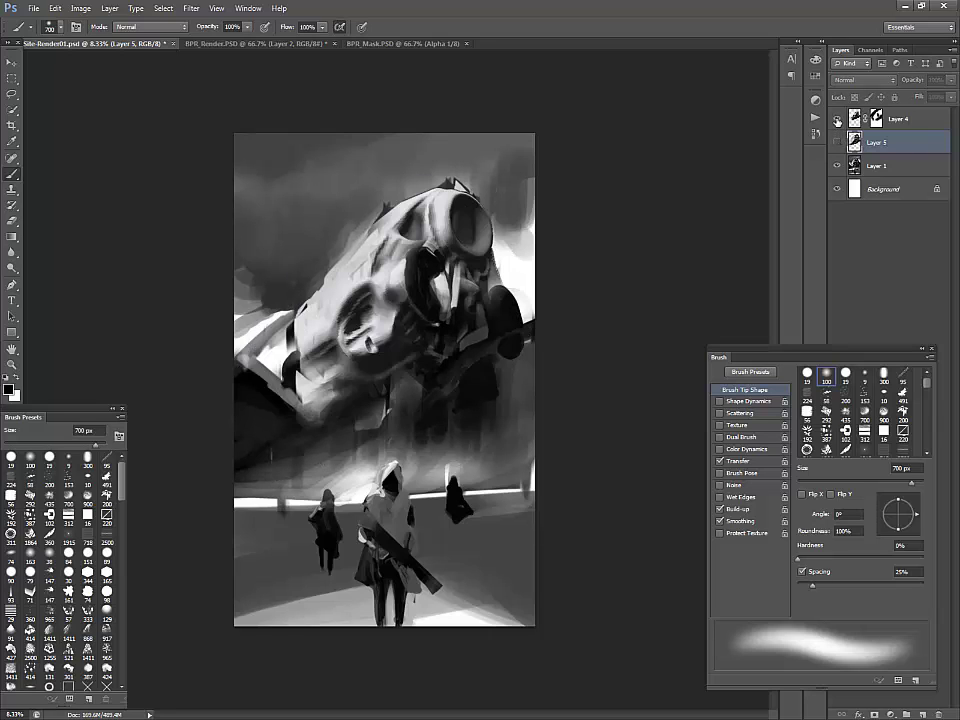
pyautogui.keyDown('shift'); pyautogui.click(876, 118); pyautogui.keyUp('shift')
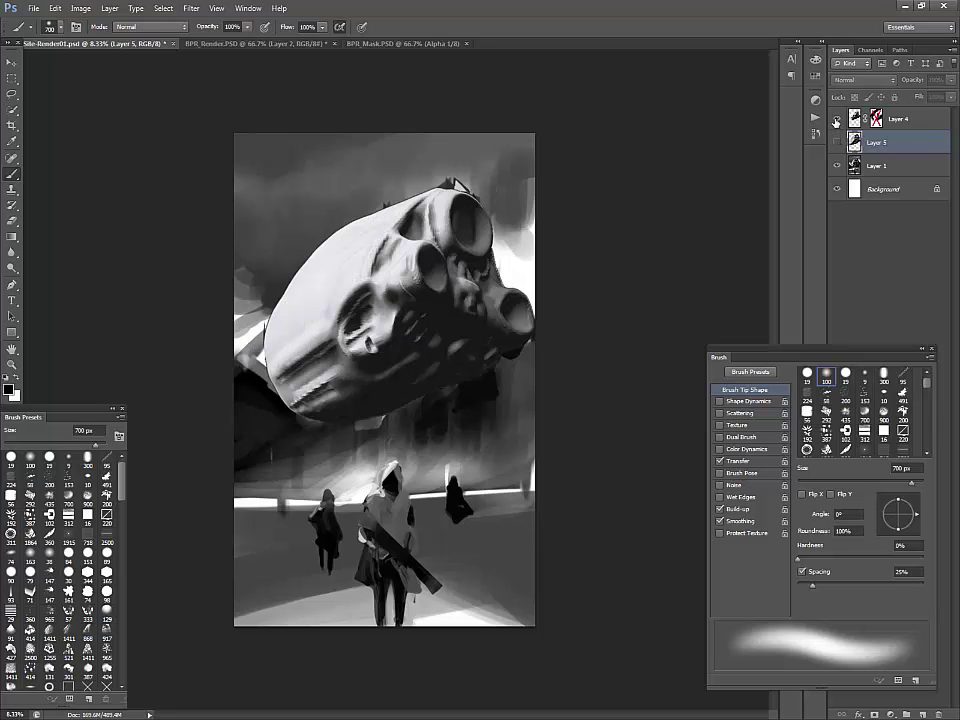
pyautogui.moveTo(862, 142); pyautogui.dragTo(838, 121)
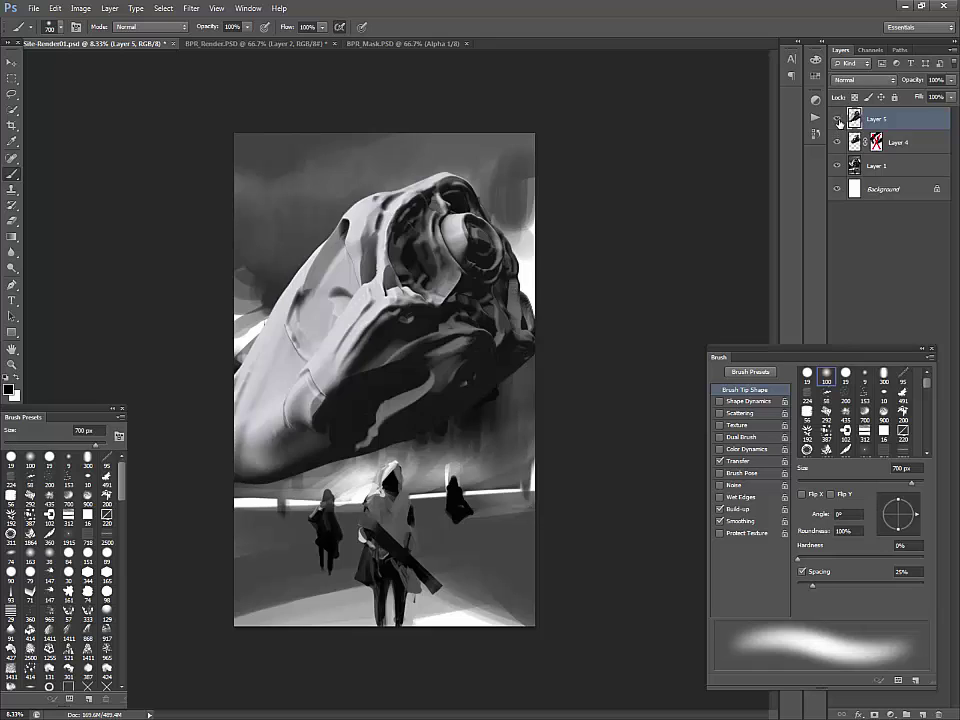
# Compare the new ship render with Layer 4's ship and the underlying painting, leaving Layer 4 hidden
pyautogui.click(837, 143)
pyautogui.click(838, 119)
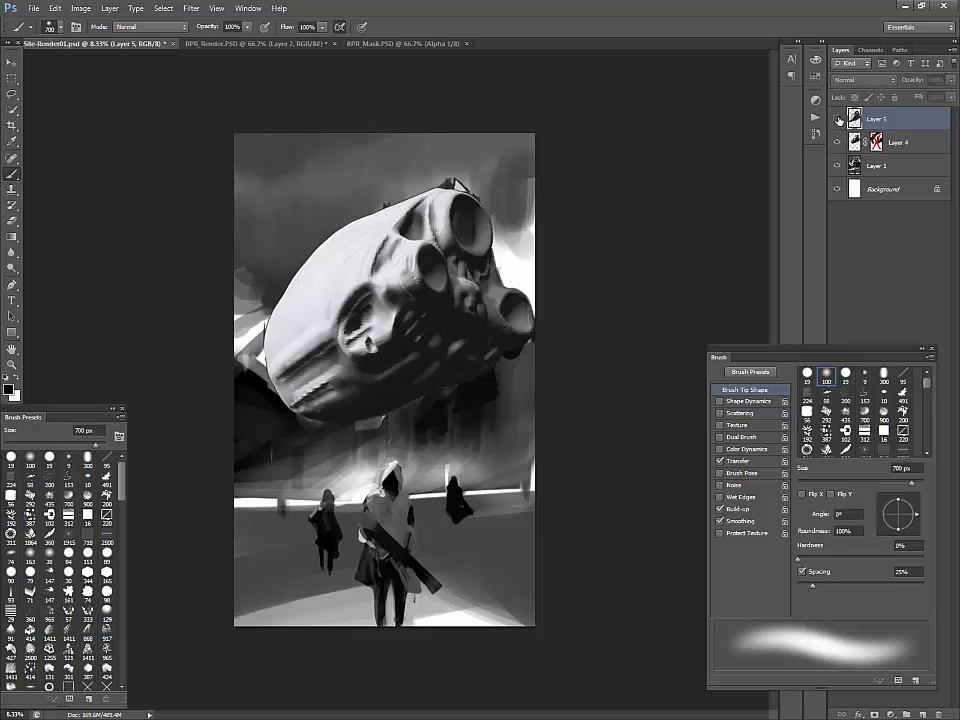
pyautogui.click(838, 120)
pyautogui.click(837, 143)
pyautogui.click(837, 121)
pyautogui.click(837, 121)
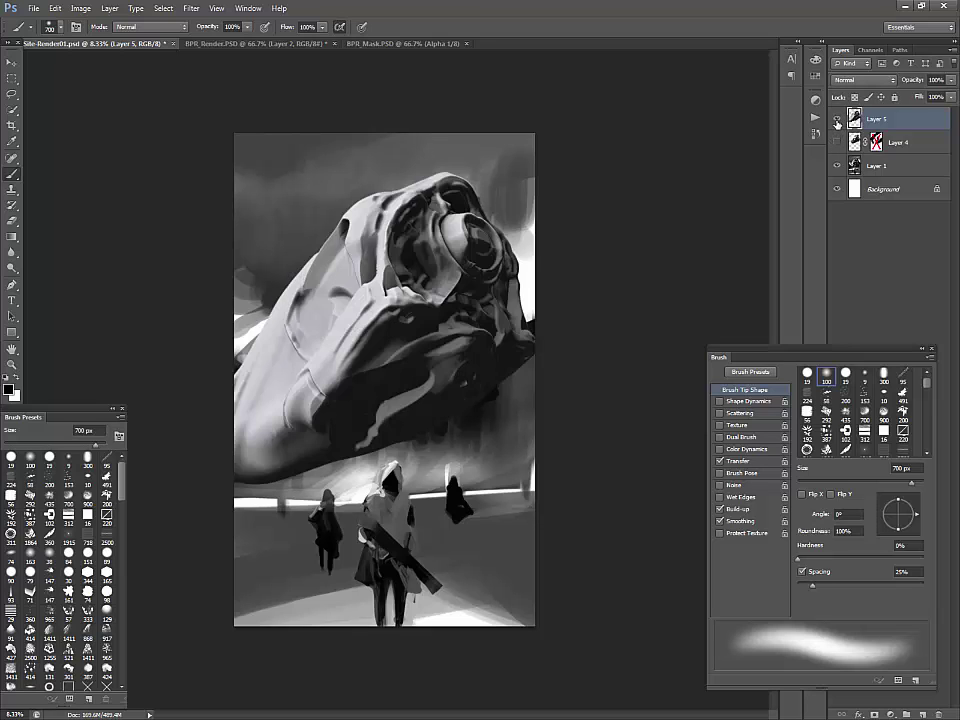
pyautogui.click(838, 119)
pyautogui.click(838, 119)
pyautogui.click(838, 119)
pyautogui.click(838, 119)
# Nudge the ship render slightly to the left, then add a layer mask to Layer 5 and make the mask active
pyautogui.press('v')
pyautogui.moveTo(491, 276); pyautogui.dragTo(487, 276)
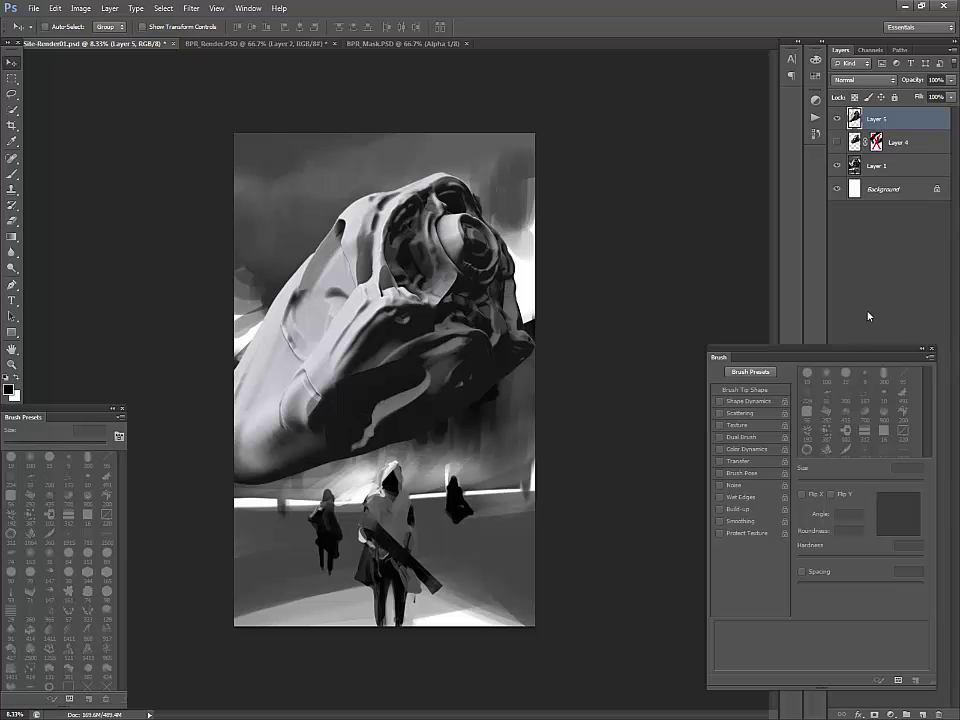
pyautogui.click(872, 714)
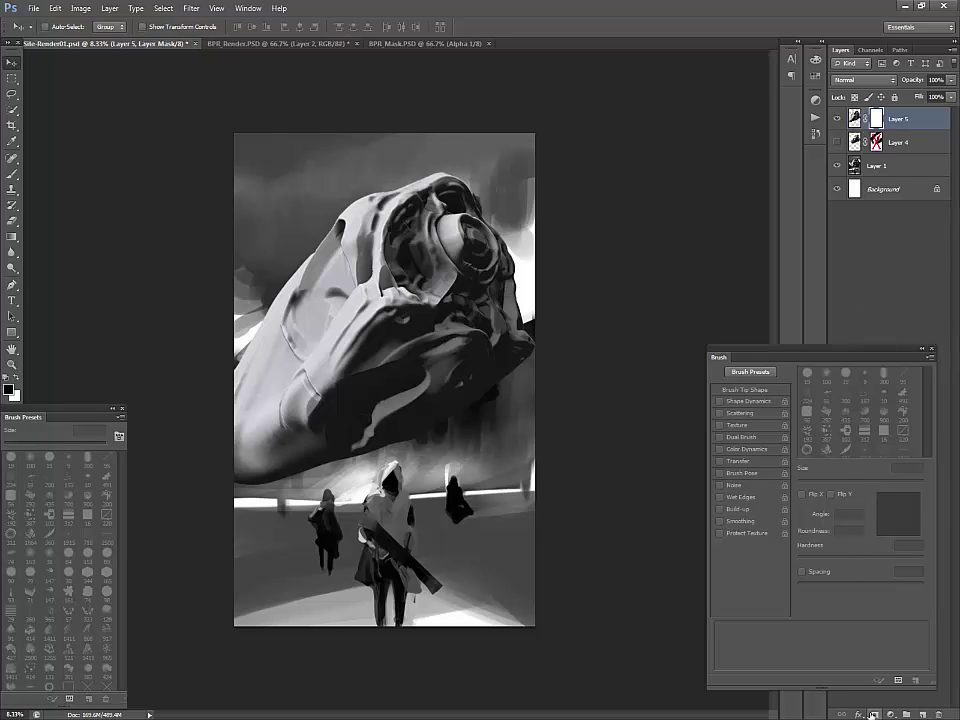
pyautogui.click(855, 118)
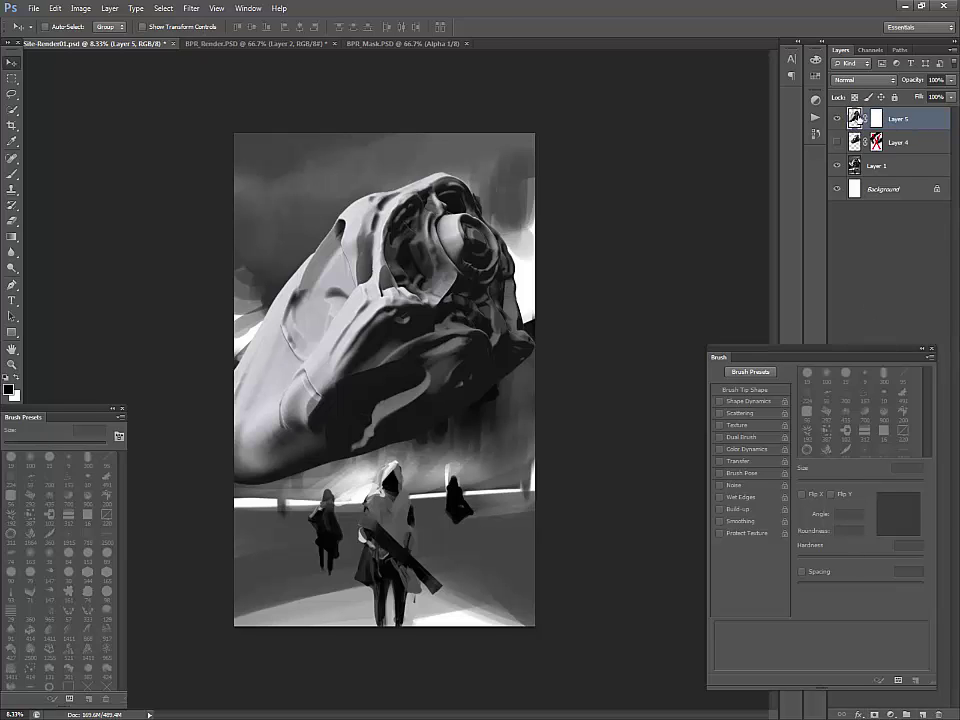
pyautogui.click(876, 120)
# Paint black on Layer 5's mask with a soft 700 to 1300 px brush to blend the ship's underside and rear into the painting
pyautogui.press('m')
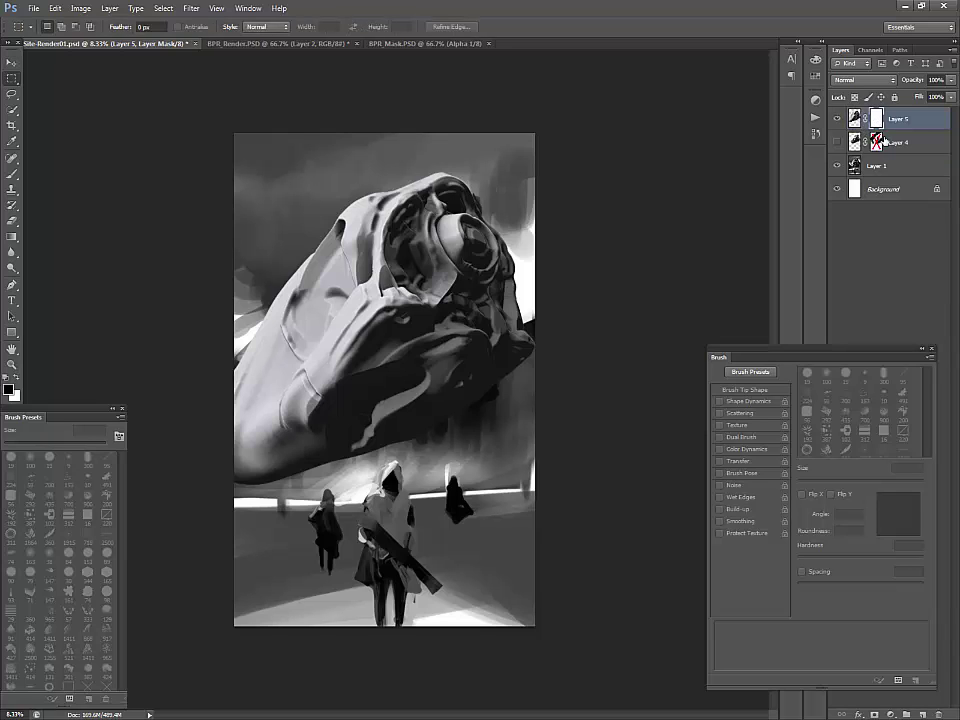
pyautogui.press('b')
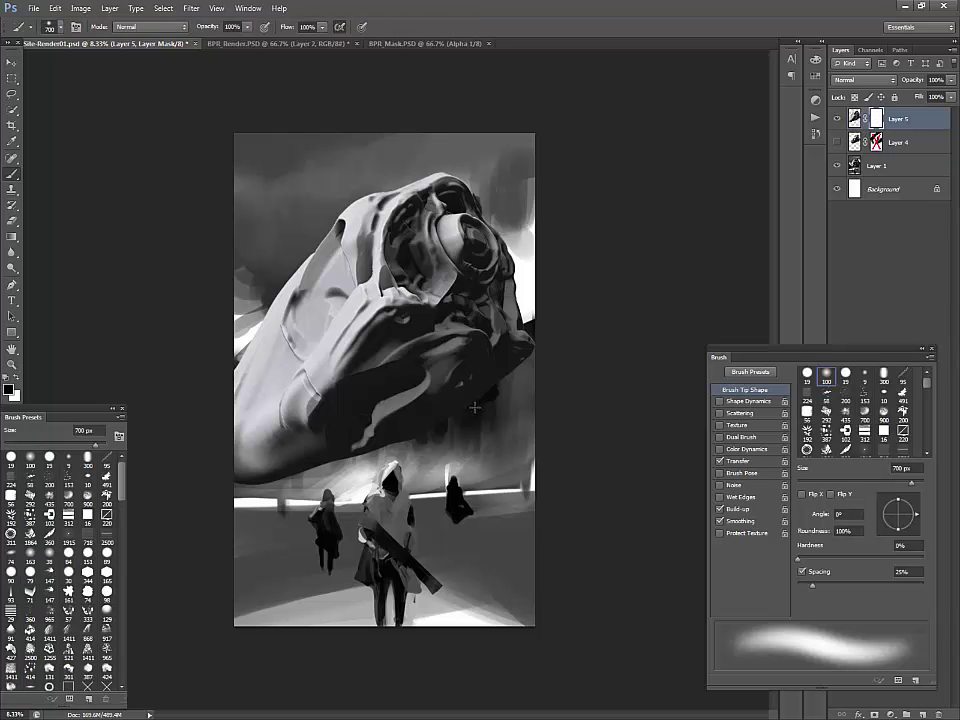
pyautogui.moveTo(476, 404); pyautogui.dragTo(392, 444)
pyautogui.press(']')
pyautogui.press(']')
pyautogui.press(']')
pyautogui.press(']')
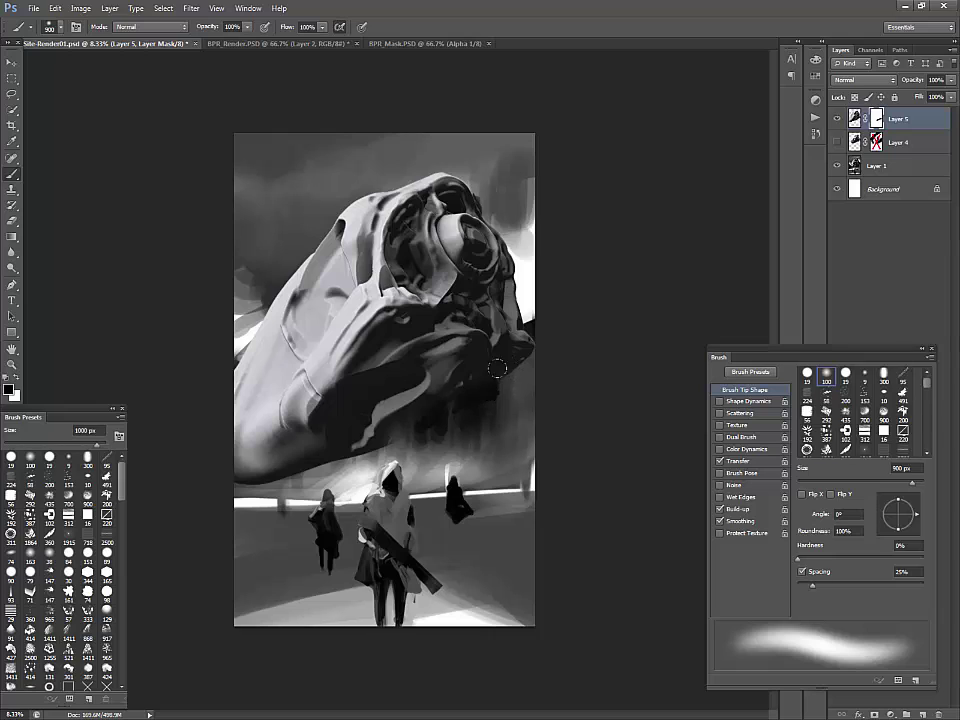
pyautogui.moveTo(498, 369); pyautogui.dragTo(452, 408)
pyautogui.press(']')
pyautogui.press(']')
pyautogui.moveTo(321, 454)
pyautogui.mouseDown()
pyautogui.moveTo(228, 472)
pyautogui.moveTo(218, 449)
pyautogui.moveTo(341, 399)
pyautogui.moveTo(195, 371)
pyautogui.mouseUp()
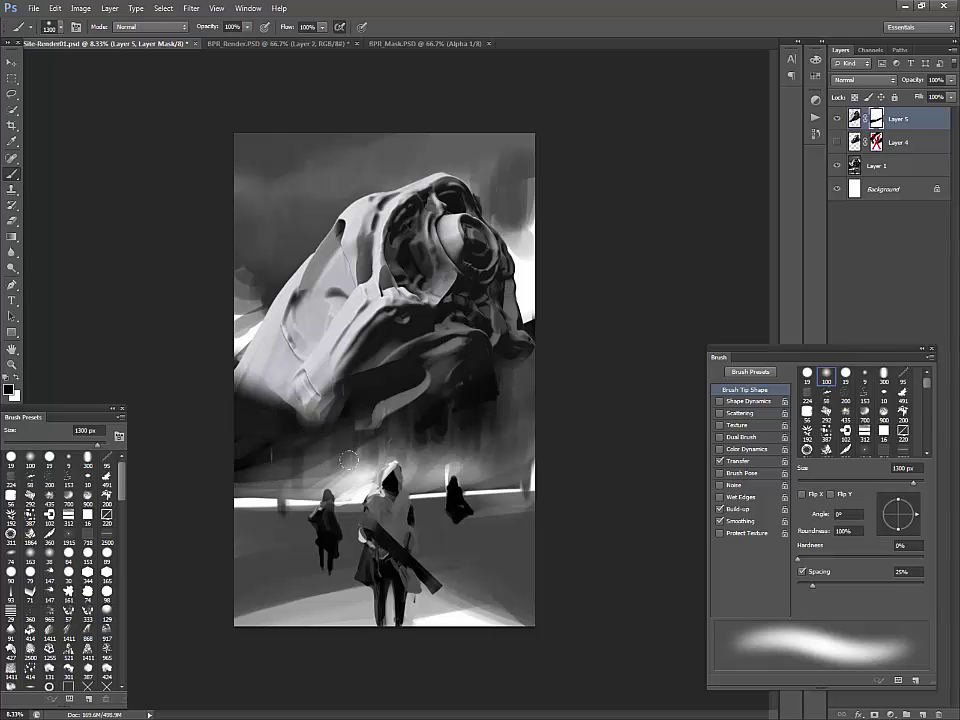
pyautogui.moveTo(265, 410); pyautogui.dragTo(280, 378)
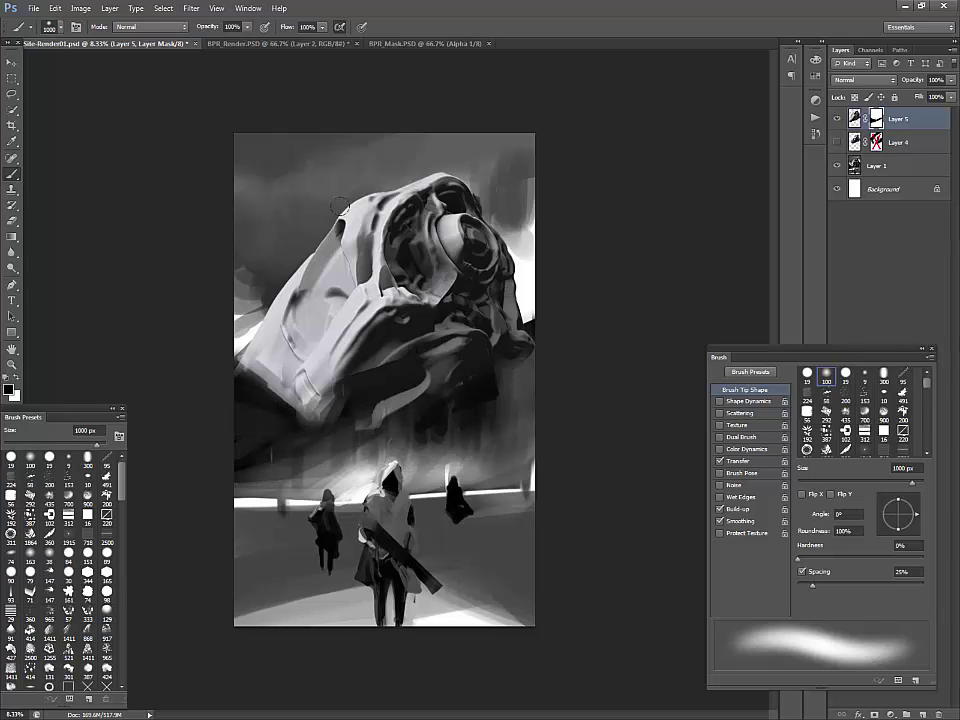
pyautogui.press('[')
pyautogui.moveTo(341, 207)
pyautogui.mouseDown()
pyautogui.moveTo(254, 300)
pyautogui.moveTo(319, 350)
pyautogui.mouseUp()
pyautogui.hotkey('ctrl', 'z')
# Toggle Layer 5's visibility to compare the masked ship render with the original painted ship
pyautogui.click(834, 120)
pyautogui.click(834, 120)
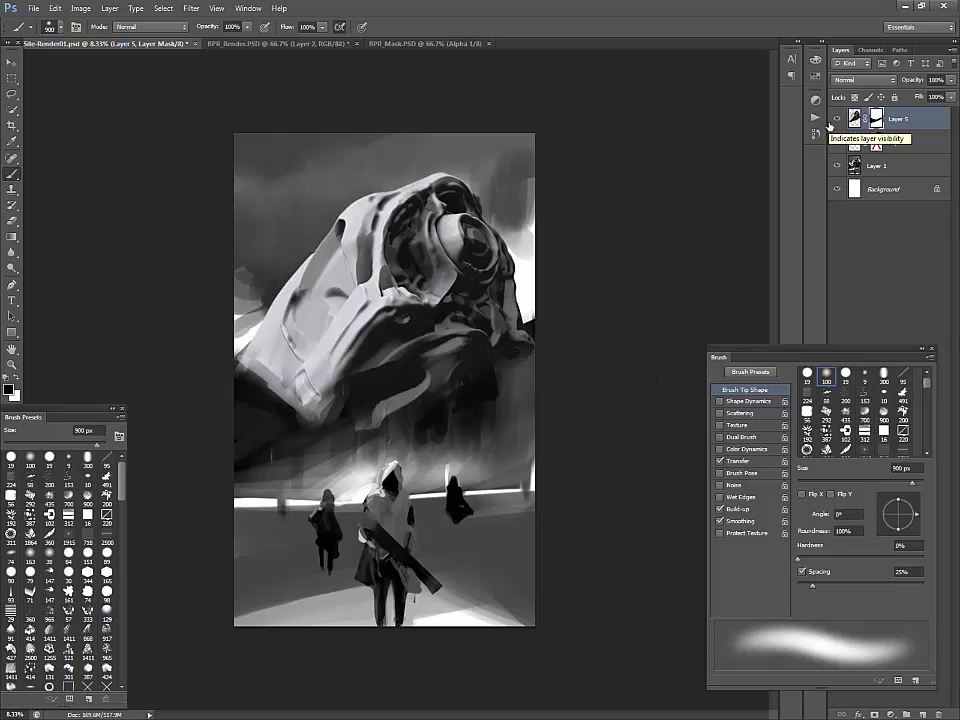
pyautogui.click(835, 122)
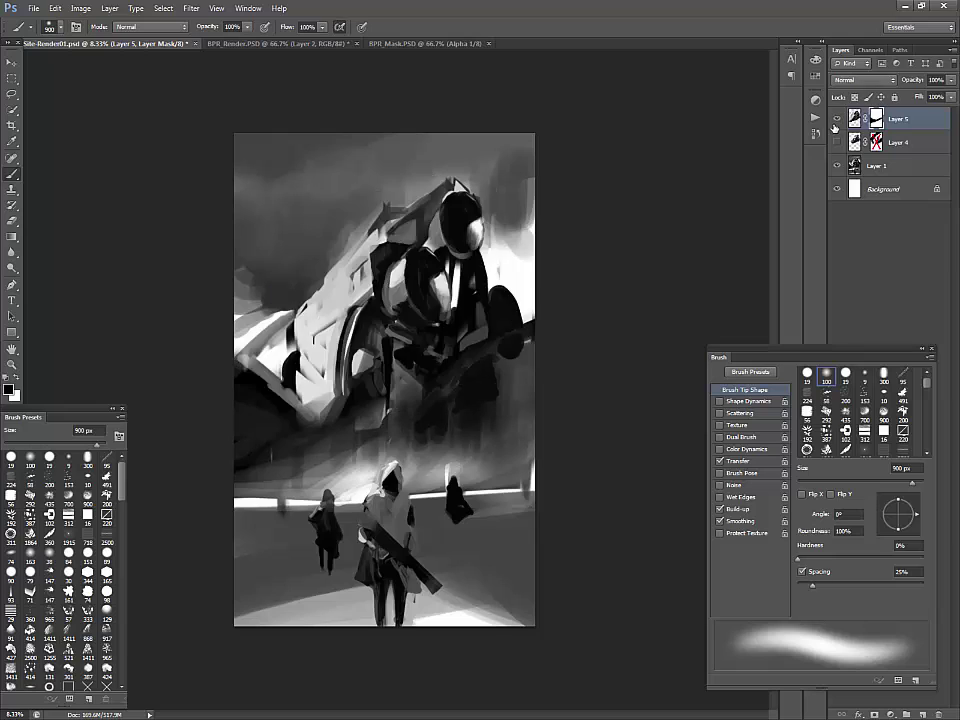
# Show Layer 5 again, add a new layer at the top of the stack, and set its blend mode to Overlay
pyautogui.click(835, 122)
pyautogui.click(923, 714)
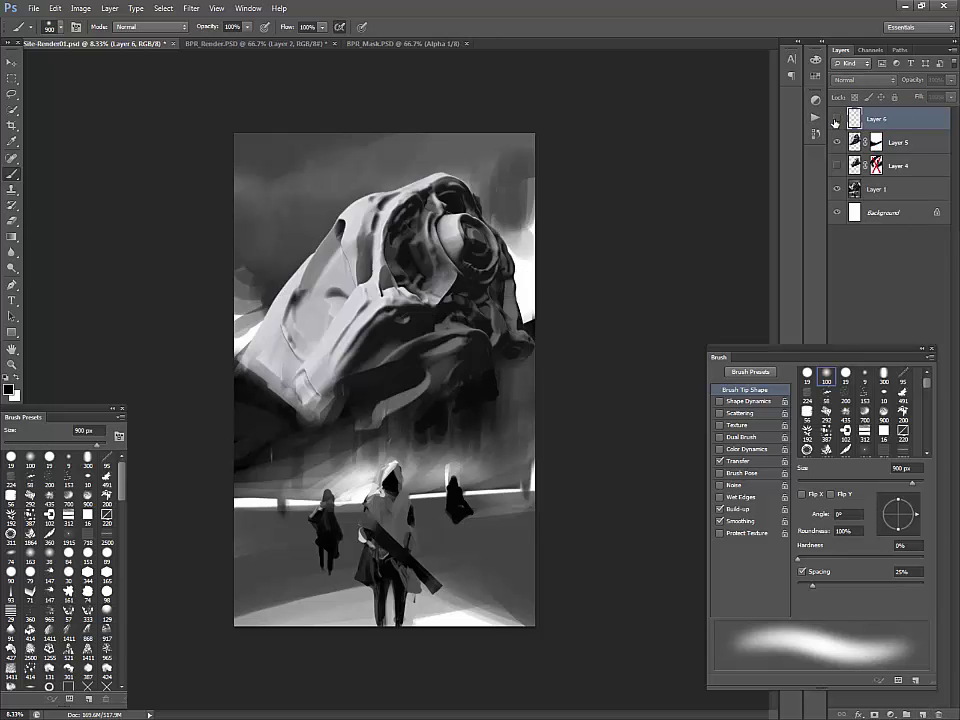
pyautogui.press('alt')
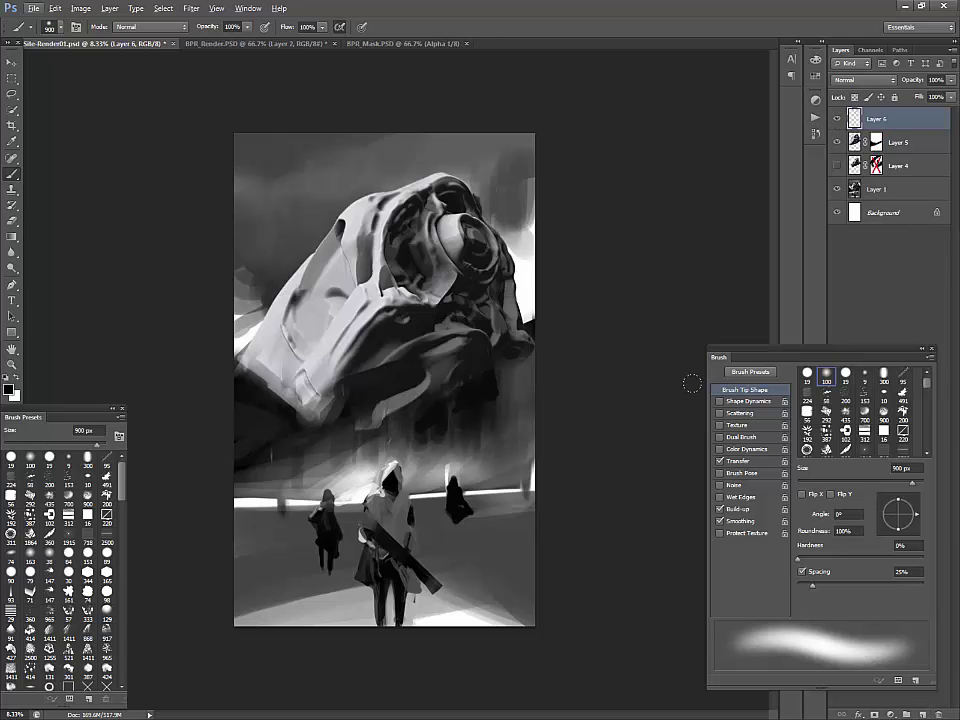
pyautogui.click(864, 79)
pyautogui.click(853, 241)
# Choose a dark mustard yellow and tint the desert ground around the figures with a soft 1800 px brush
pyautogui.click(9, 389)
pyautogui.click(487, 327)
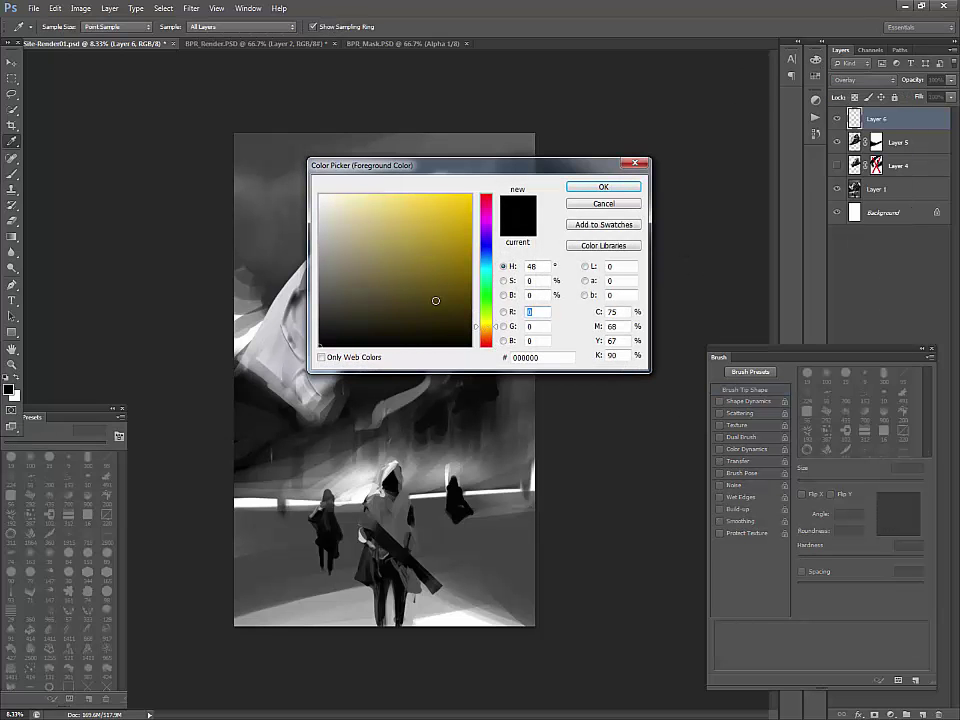
pyautogui.click(418, 233)
pyautogui.click(582, 188)
pyautogui.press('b')
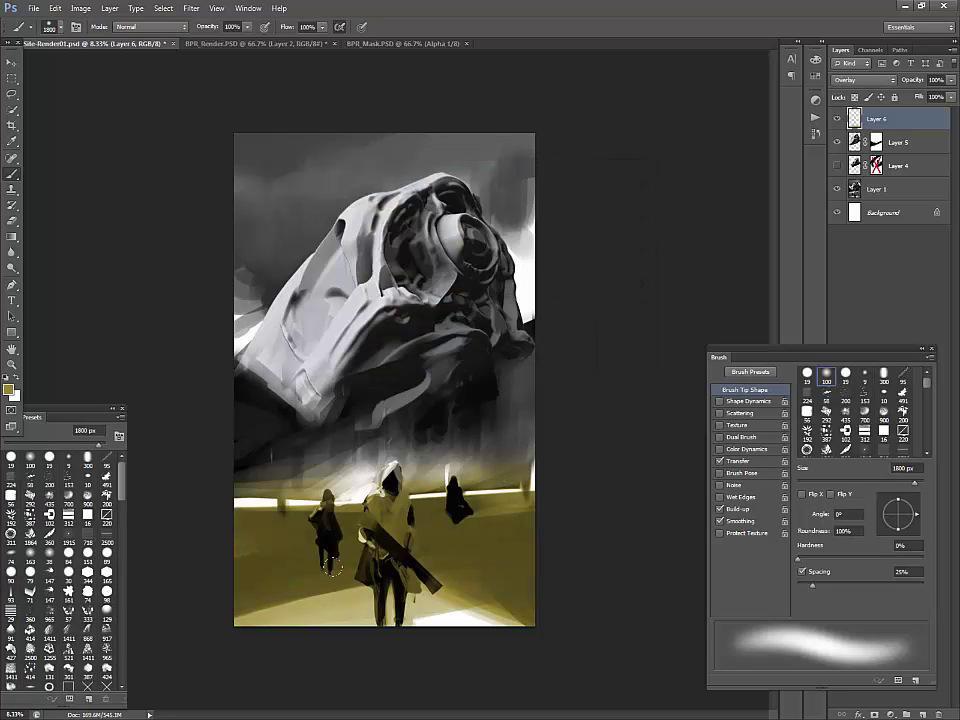
# Change the paint colour to pale sand #decf93 and brush it over the lit sand along the canvas bottom
pyautogui.click(9, 389)
pyautogui.click(373, 221)
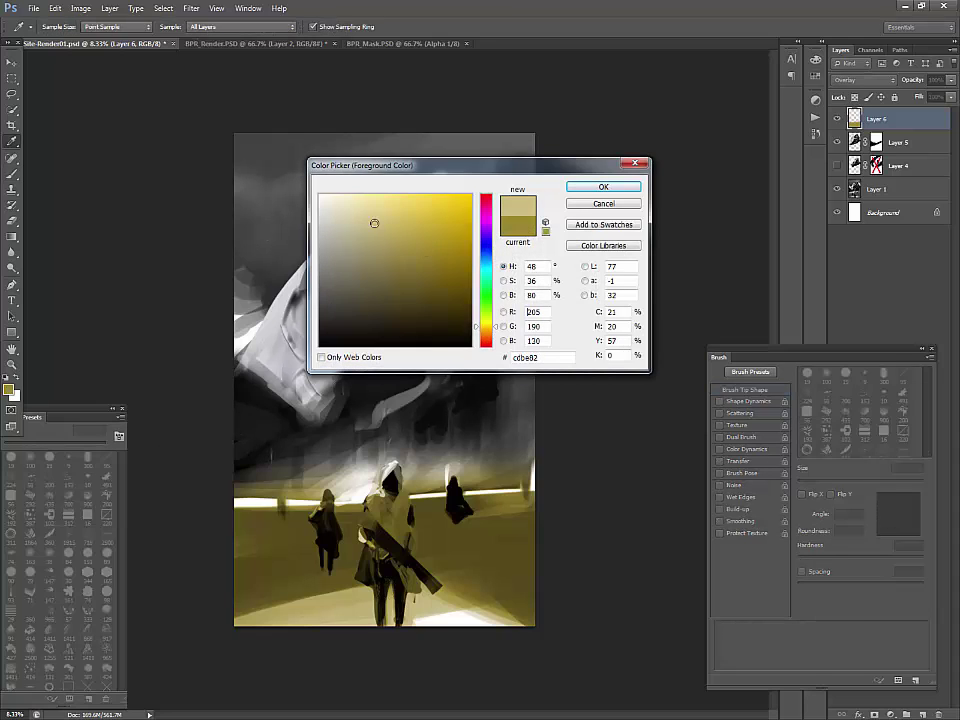
pyautogui.click(371, 214)
pyautogui.click(573, 188)
pyautogui.moveTo(205, 591); pyautogui.dragTo(523, 630)
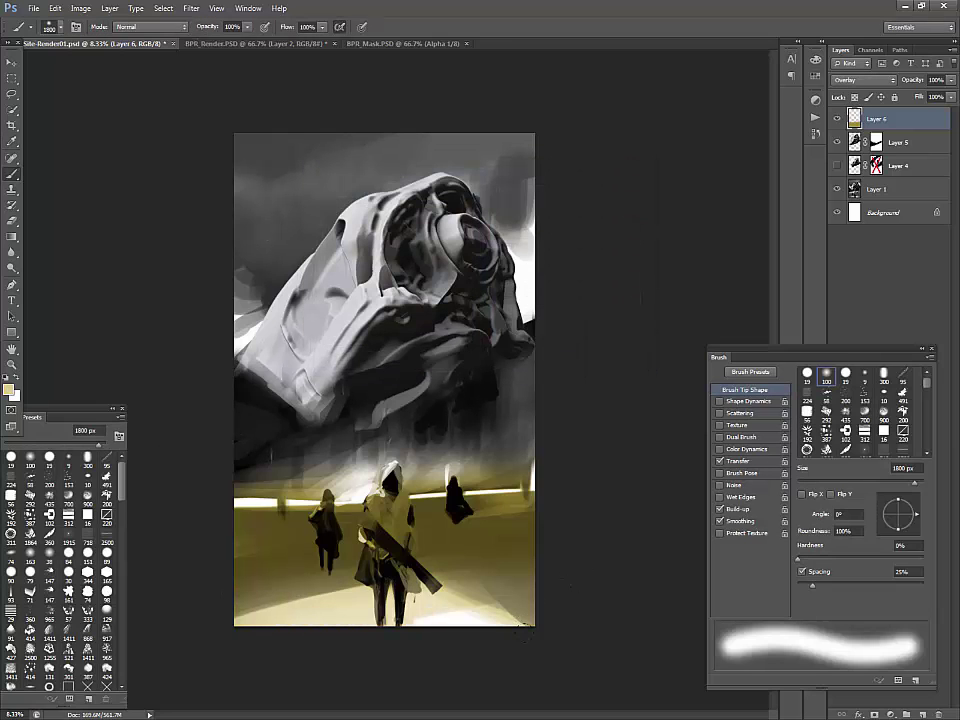
# Reduce the brush to 1300 px and paint the pale sand colour along the bright horizon haze
pyautogui.press('[')
pyautogui.press('[')
pyautogui.press('[')
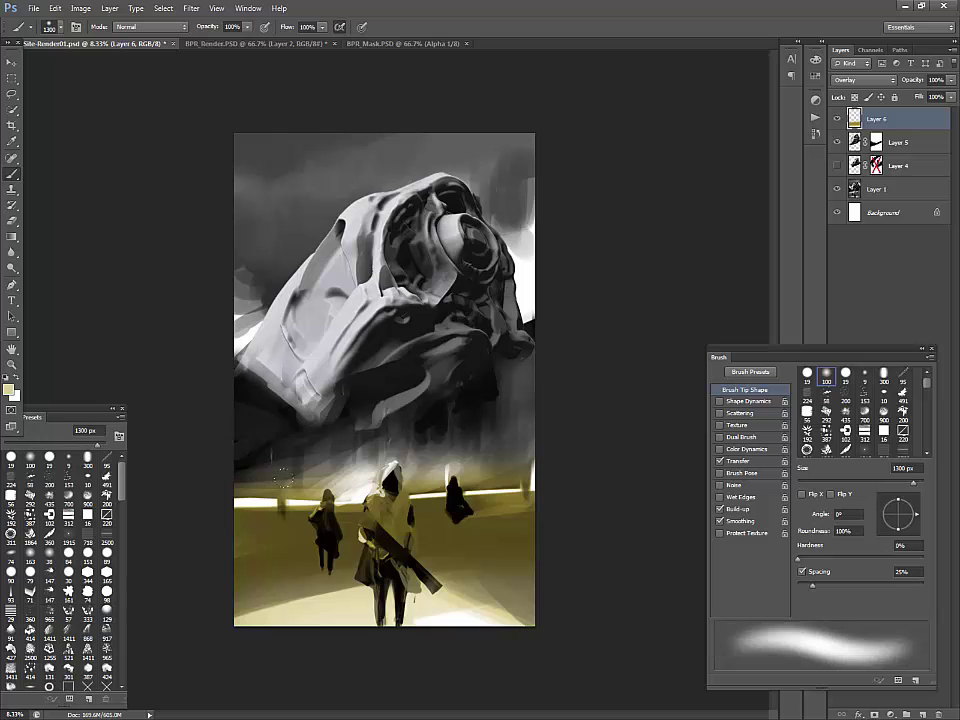
pyautogui.moveTo(226, 491); pyautogui.dragTo(541, 484)
# Choose a muted brown at hue 30° and paint it across the shadowed ground with a soft brush of 1600 to 2100 px
pyautogui.click(9, 390)
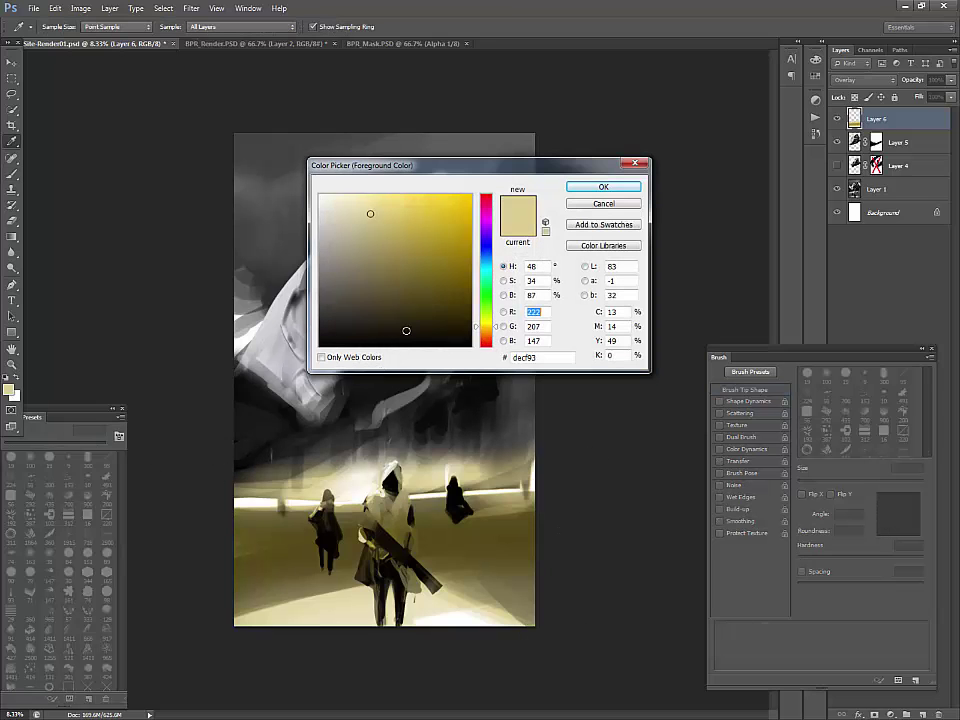
pyautogui.click(388, 300)
pyautogui.click(488, 335)
pyautogui.moveTo(369, 310); pyautogui.dragTo(368, 300)
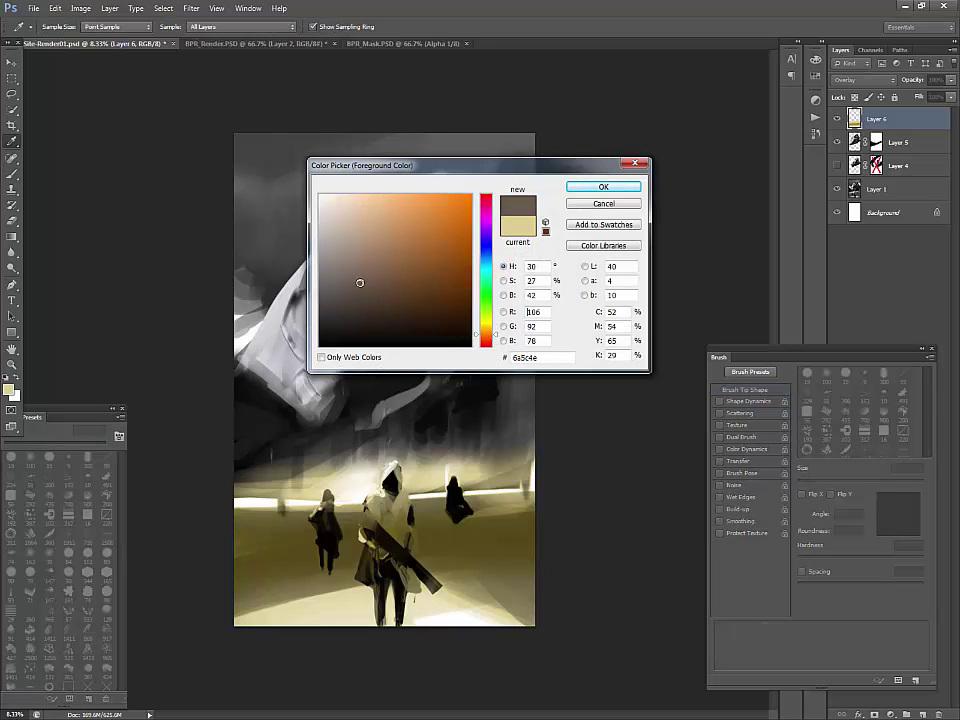
pyautogui.click(619, 190)
pyautogui.press(']')
pyautogui.press(']')
pyautogui.moveTo(223, 543); pyautogui.dragTo(604, 525)
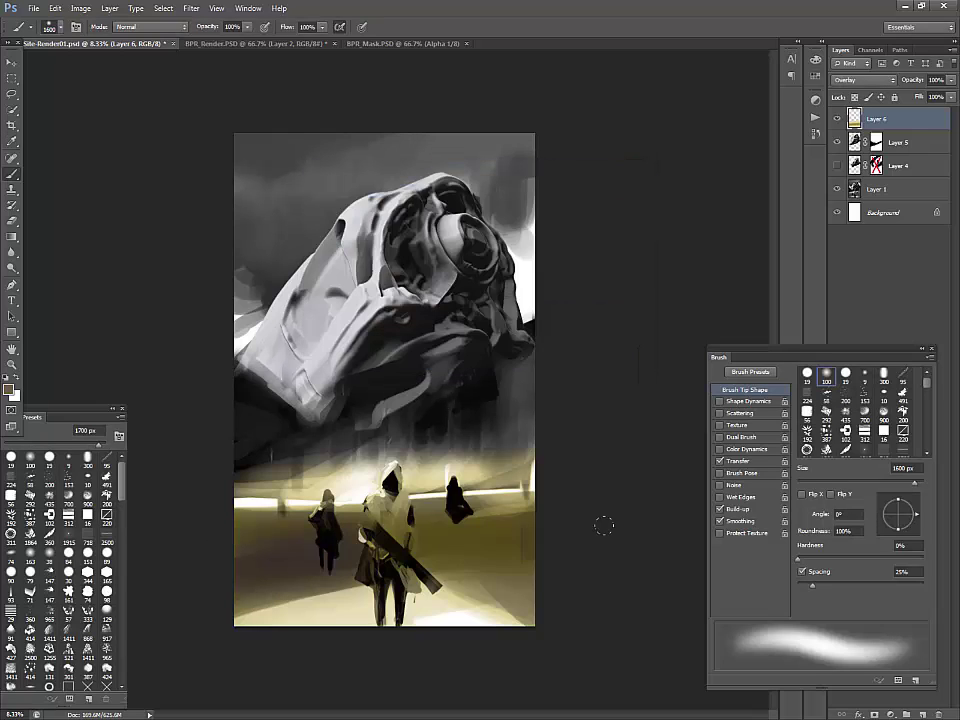
pyautogui.press(']')
pyautogui.press(']')
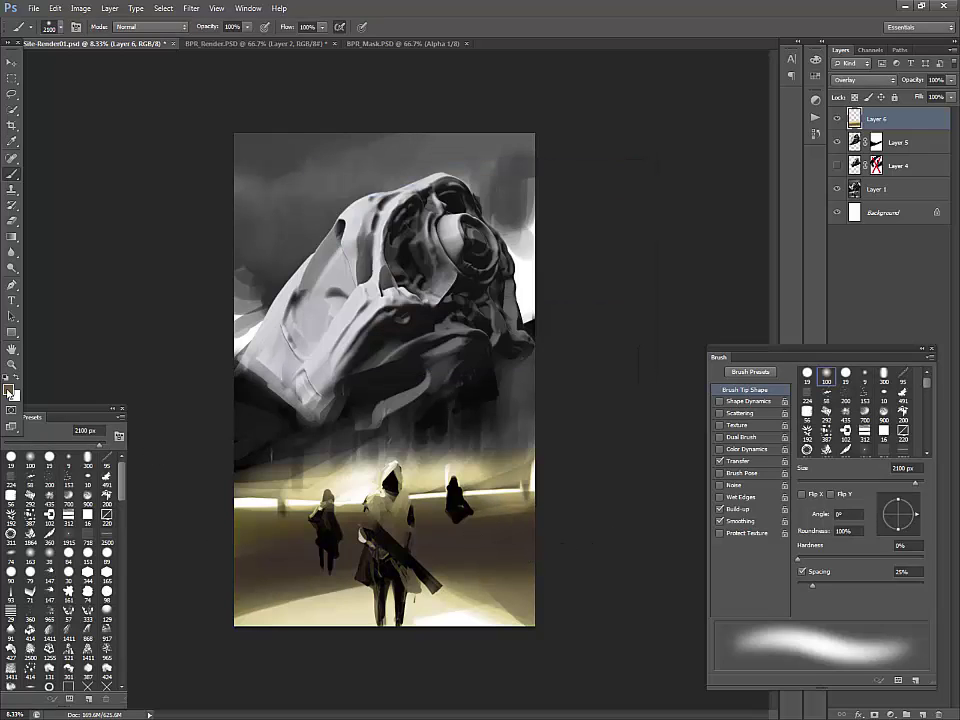
# Pick greyish teal #8faeae and glaze it over the midground sand behind the figures with a 3000 px brush
pyautogui.click(9, 391)
pyautogui.click(487, 270)
pyautogui.moveTo(379, 265); pyautogui.dragTo(348, 243)
pyautogui.click(601, 188)
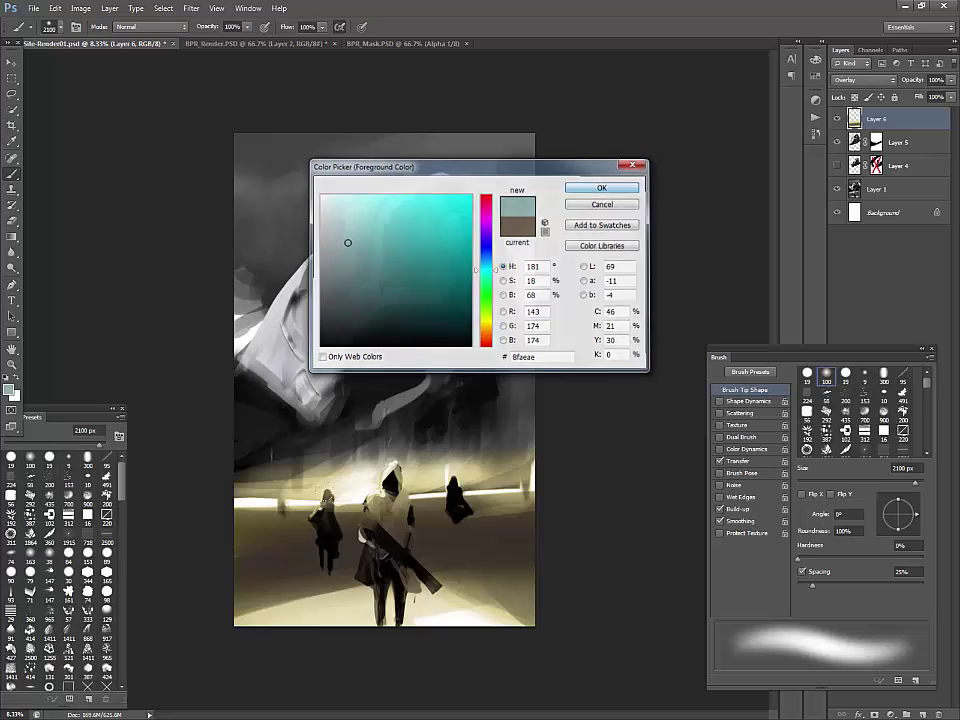
pyautogui.press('Return')
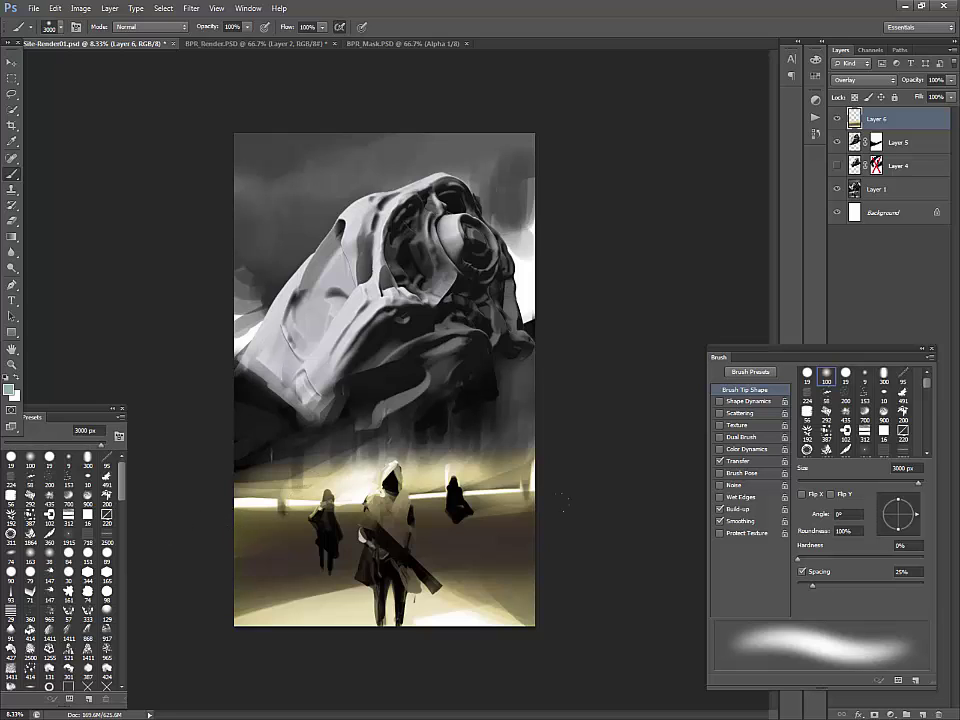
pyautogui.moveTo(320, 535); pyautogui.dragTo(450, 527)
# Check the brush's Transfer settings, leaving them as they are, and hide the brush settings
pyautogui.press('F5')
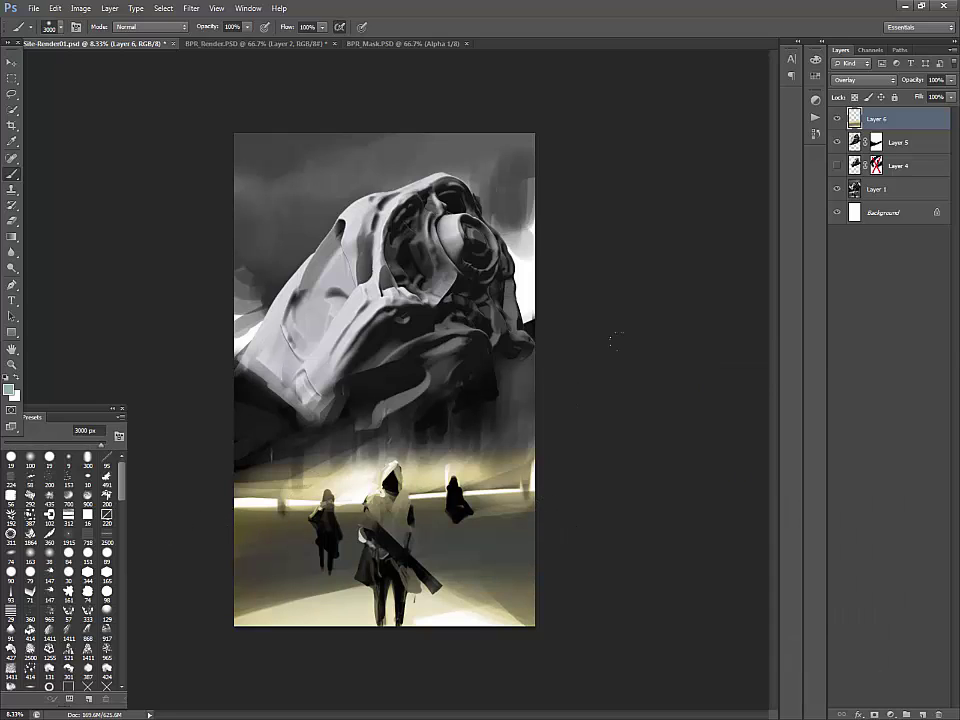
pyautogui.press('F5')
pyautogui.click(747, 463)
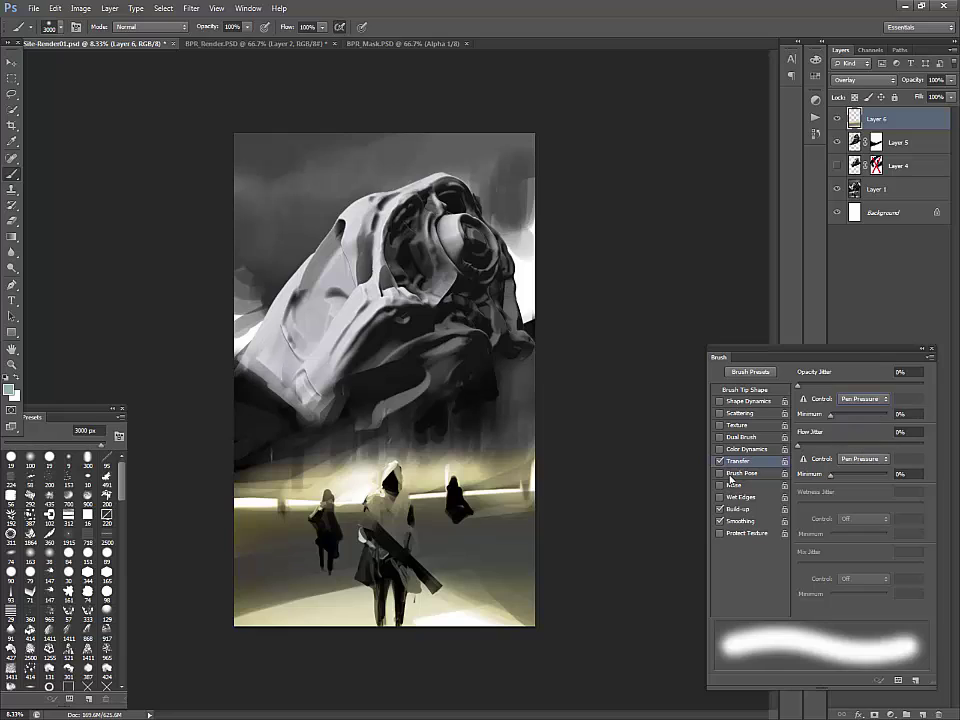
pyautogui.press('F5')
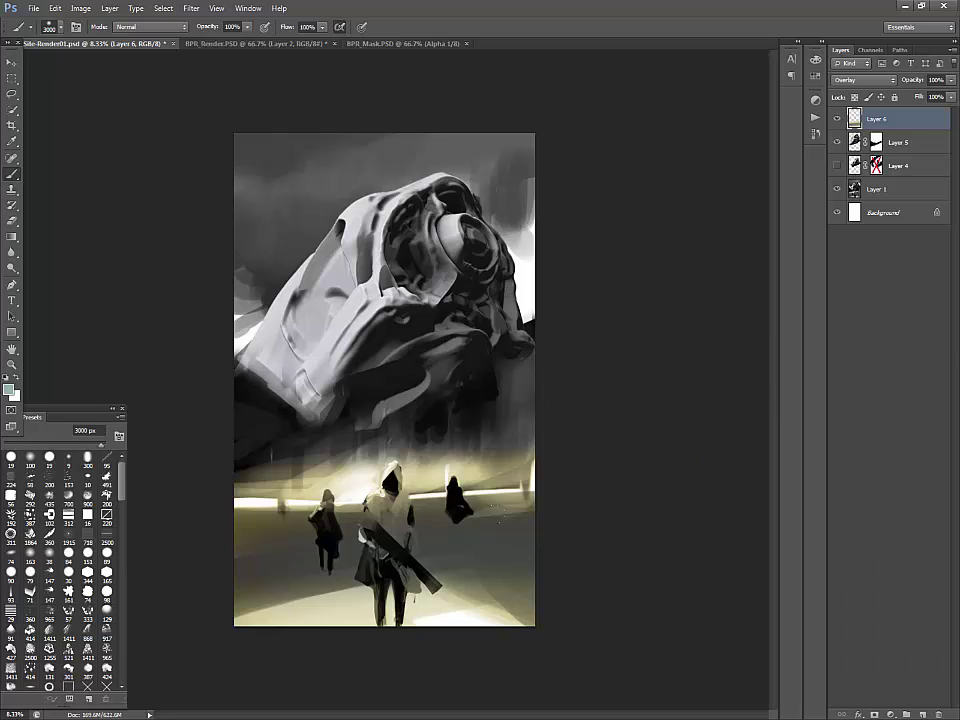
# Undo a trial teal stroke over the sand, and tint the dark mist beneath the ship with the same teal
pyautogui.moveTo(440, 530); pyautogui.dragTo(293, 492)
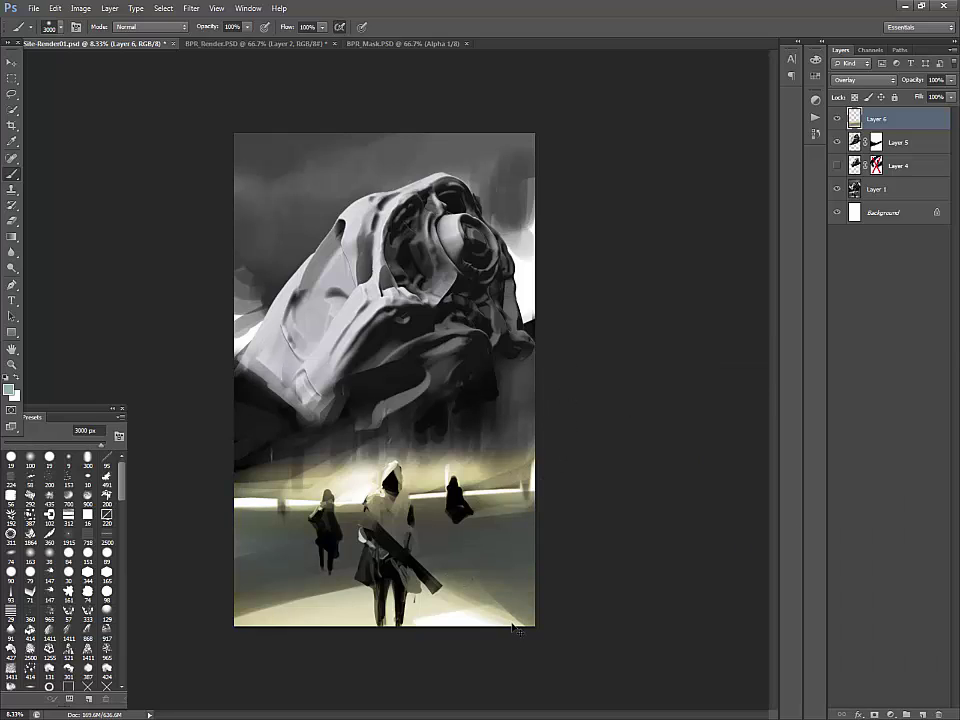
pyautogui.hotkey('ctrl', 'z')
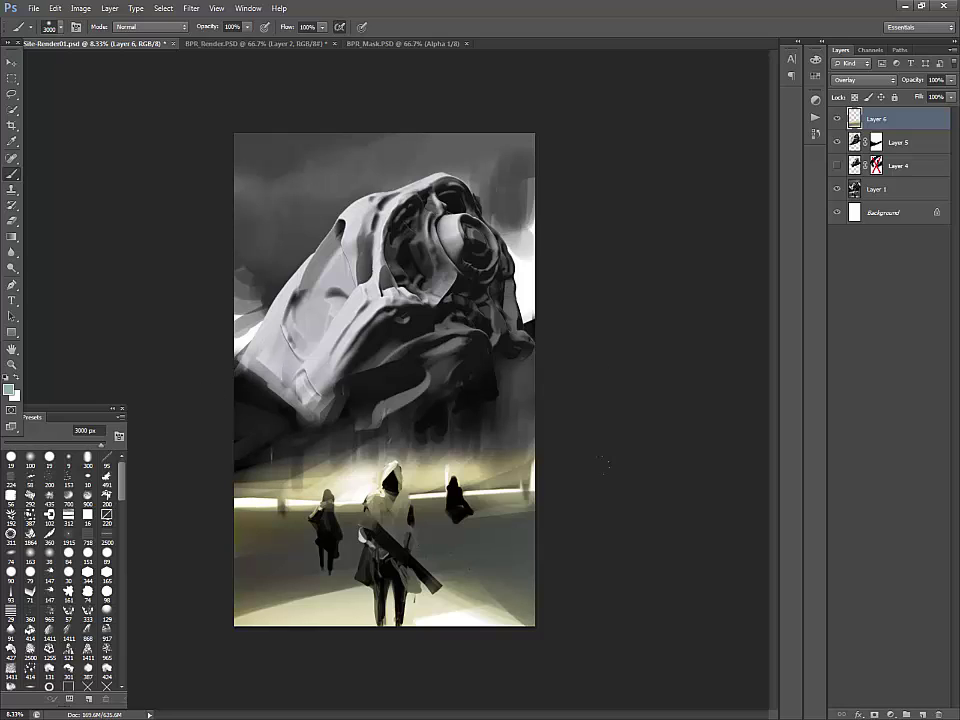
pyautogui.moveTo(325, 422); pyautogui.dragTo(500, 412)
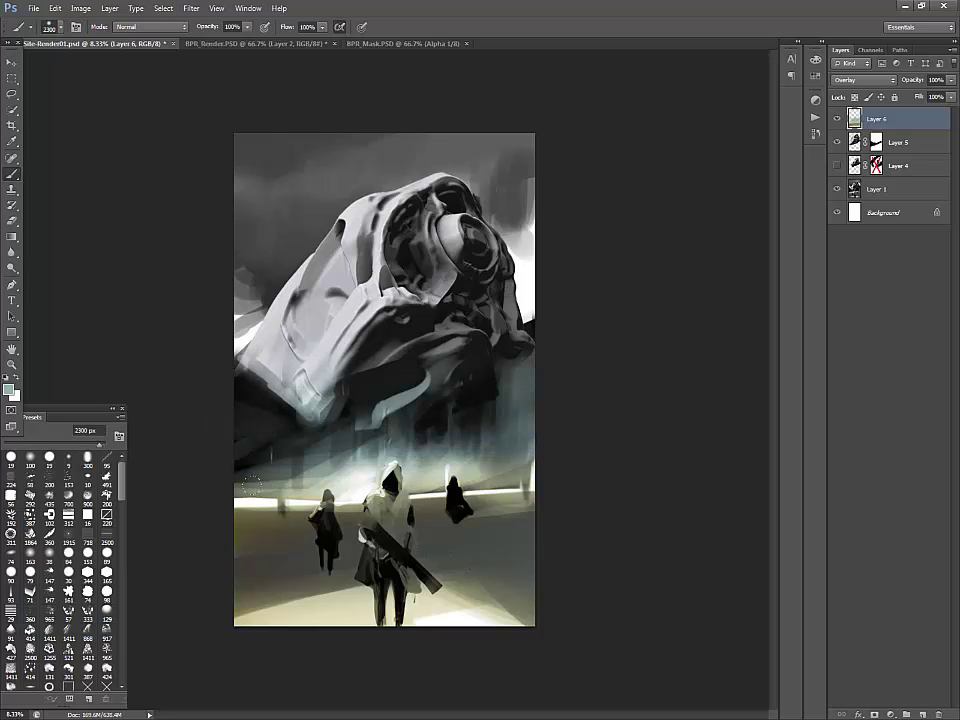
# Choose cool grey #929e9e and paint it over the mist, sky and ship hull with a 1700 px brush
pyautogui.click(9, 390)
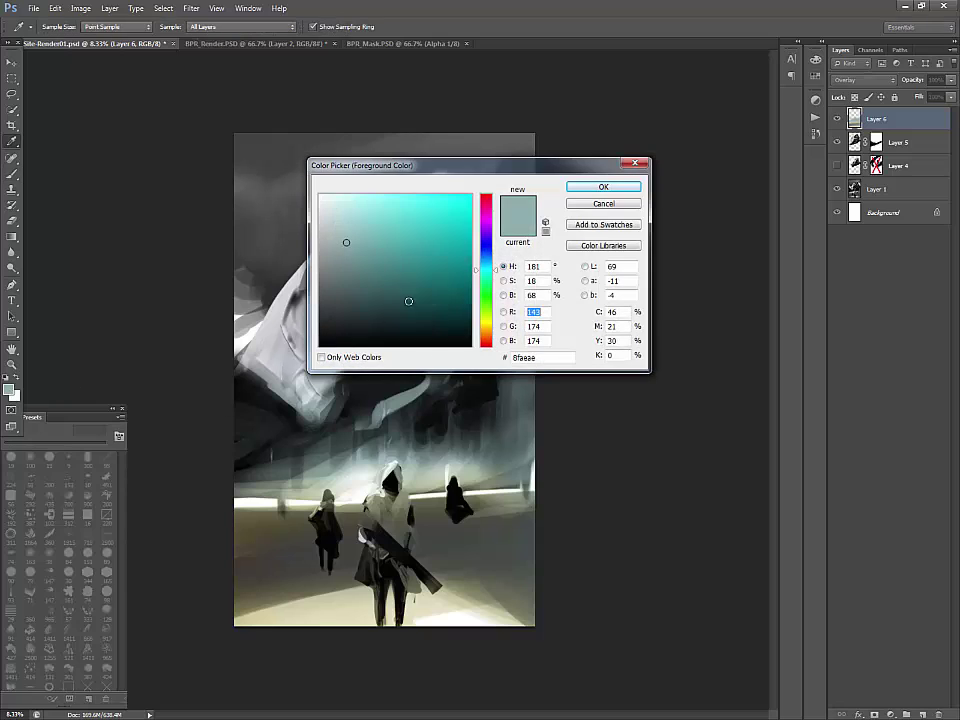
pyautogui.moveTo(335, 254); pyautogui.dragTo(331, 252)
pyautogui.click(584, 188)
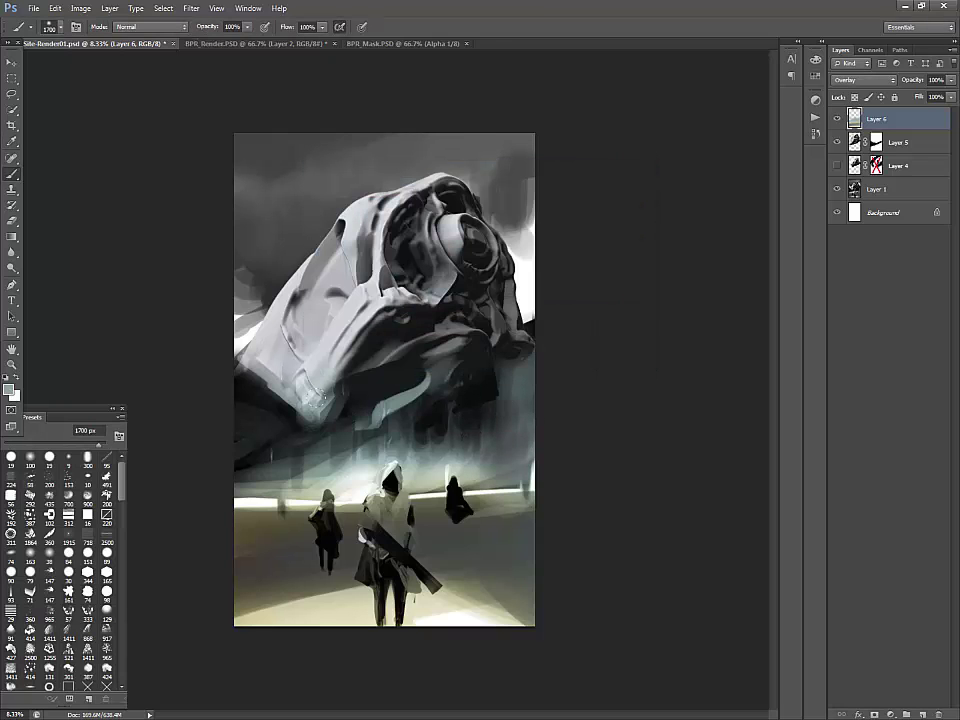
pyautogui.moveTo(535, 350)
pyautogui.mouseDown()
pyautogui.moveTo(527, 319)
pyautogui.moveTo(540, 255)
pyautogui.moveTo(440, 150)
pyautogui.mouseUp()
pyautogui.moveTo(335, 161); pyautogui.dragTo(251, 118)
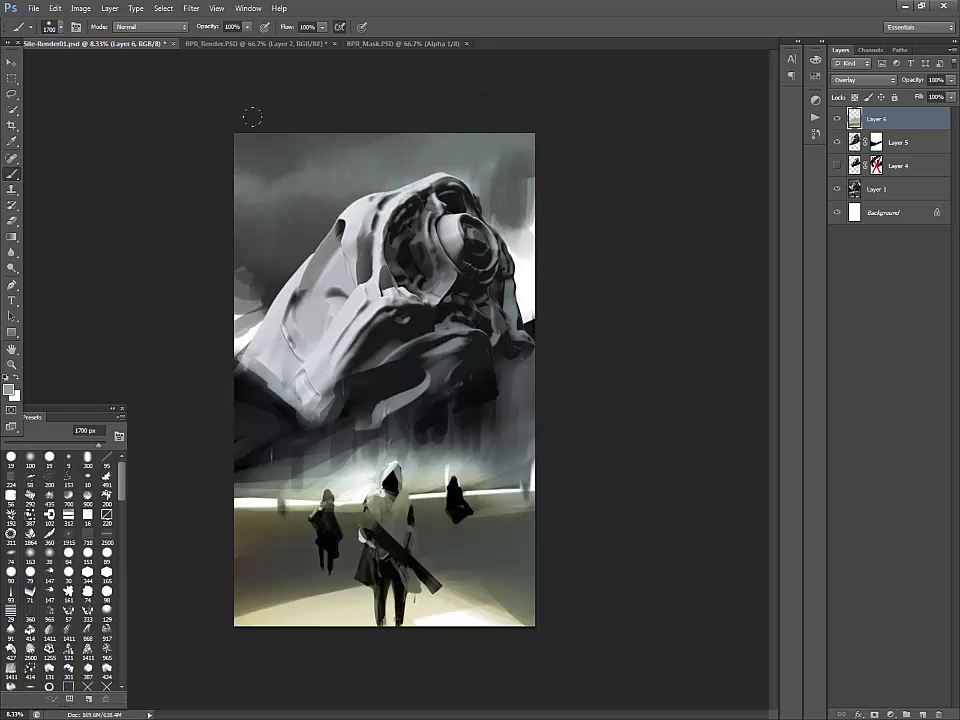
pyautogui.moveTo(241, 251)
pyautogui.mouseDown()
pyautogui.moveTo(292, 280)
pyautogui.moveTo(436, 241)
pyautogui.mouseUp()
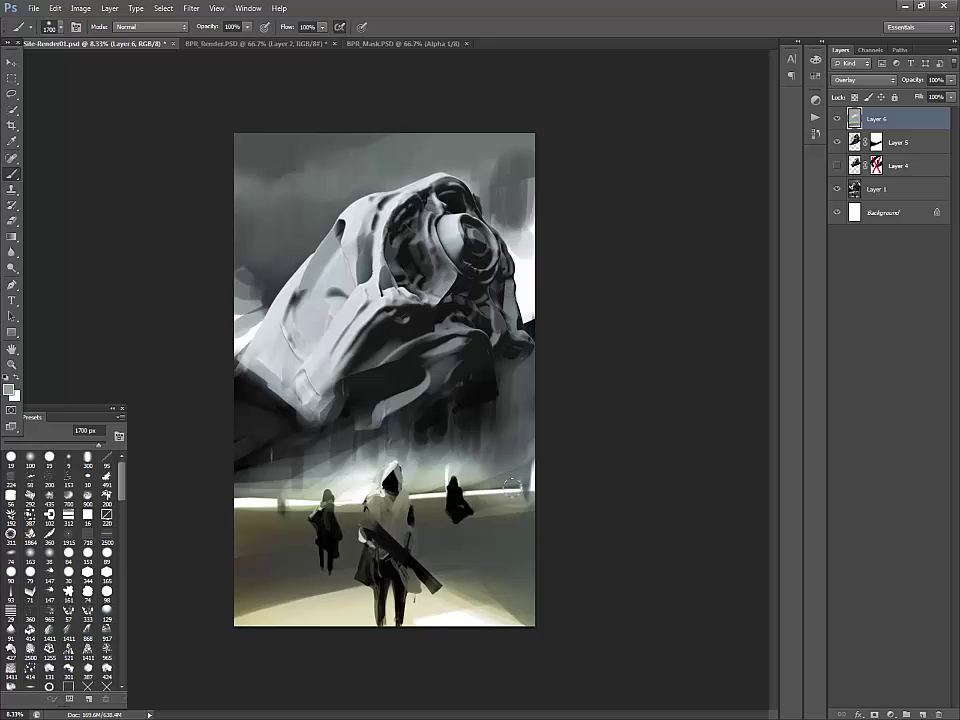
# Pick pale yellow #fffcc8 and paint warm light onto the ship's bright hull with a soft brush of 1700 to 1800 px
pyautogui.click(9, 389)
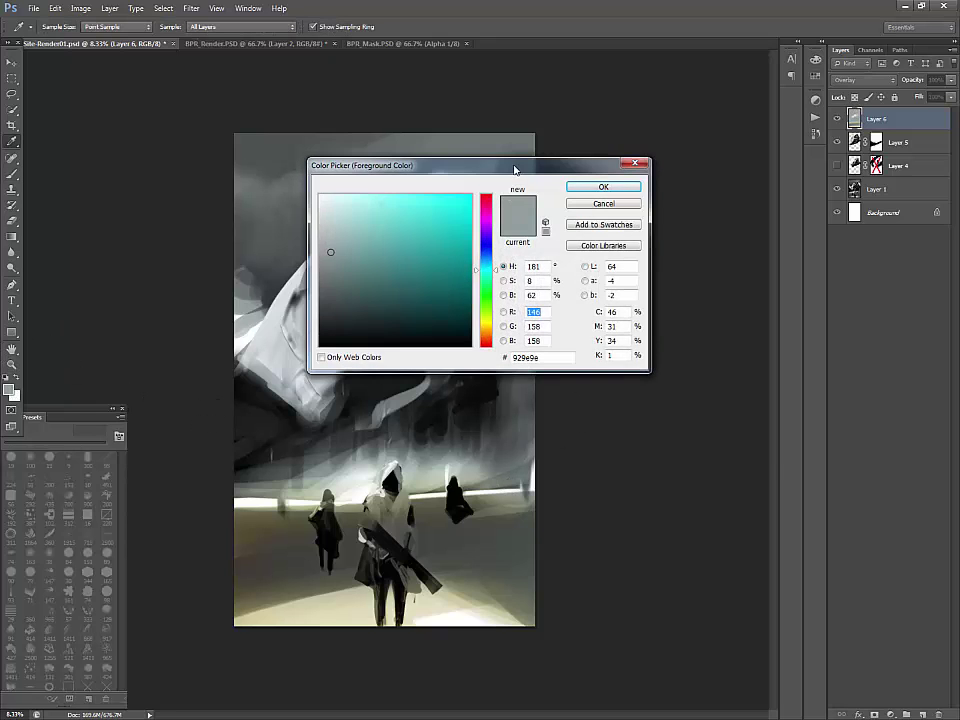
pyautogui.moveTo(515, 163); pyautogui.dragTo(652, 258)
pyautogui.moveTo(626, 357); pyautogui.dragTo(626, 409)
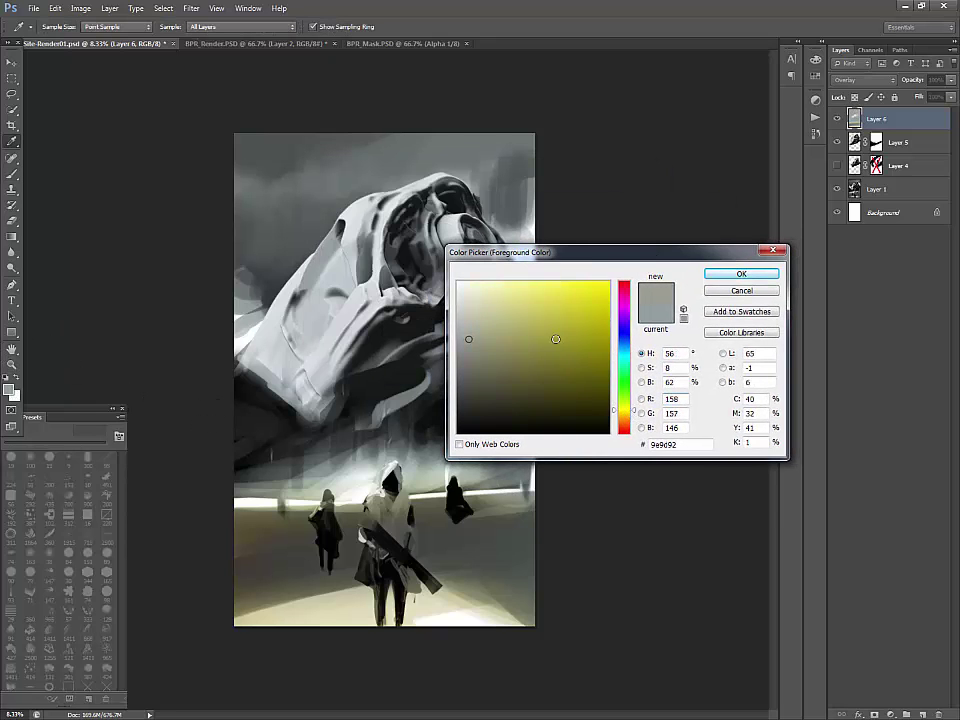
pyautogui.click(487, 276)
pyautogui.click(736, 274)
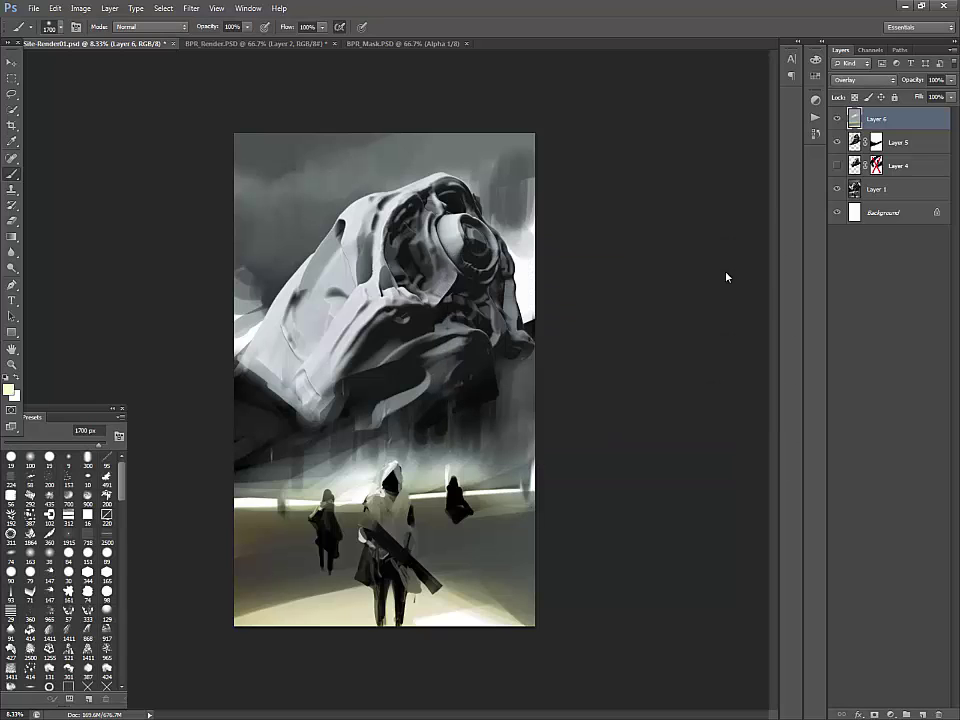
pyautogui.moveTo(332, 228)
pyautogui.mouseDown()
pyautogui.moveTo(359, 207)
pyautogui.moveTo(420, 260)
pyautogui.moveTo(495, 295)
pyautogui.mouseUp()
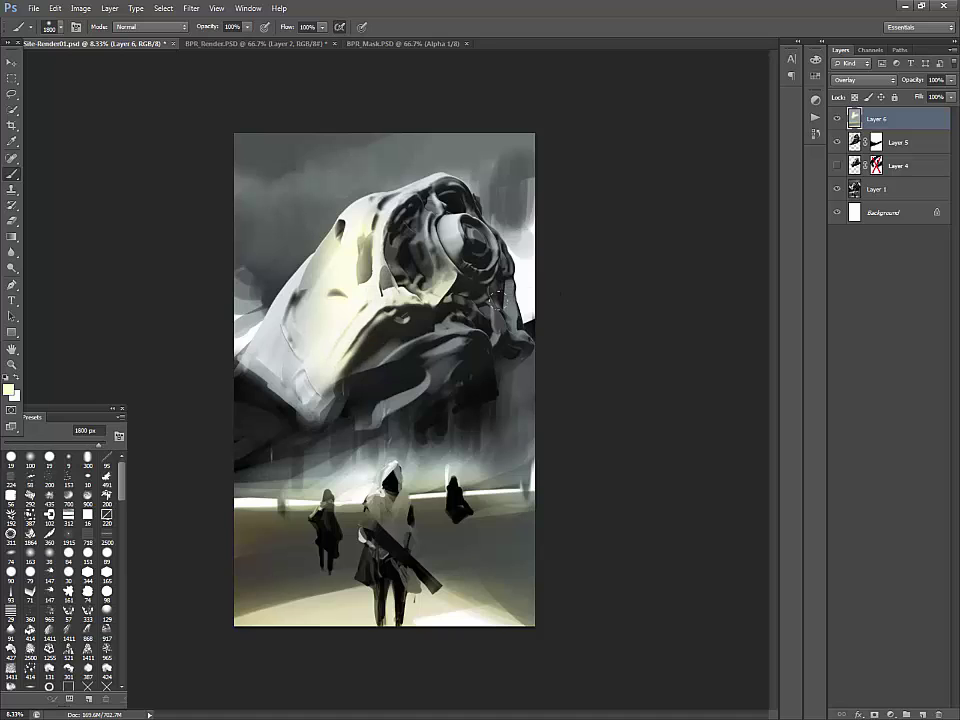
# Mute the hull's yellow by painting warm grey #bdbba3 over it, reducing the brush to 1100 px for the ship's rear
pyautogui.click(8, 390)
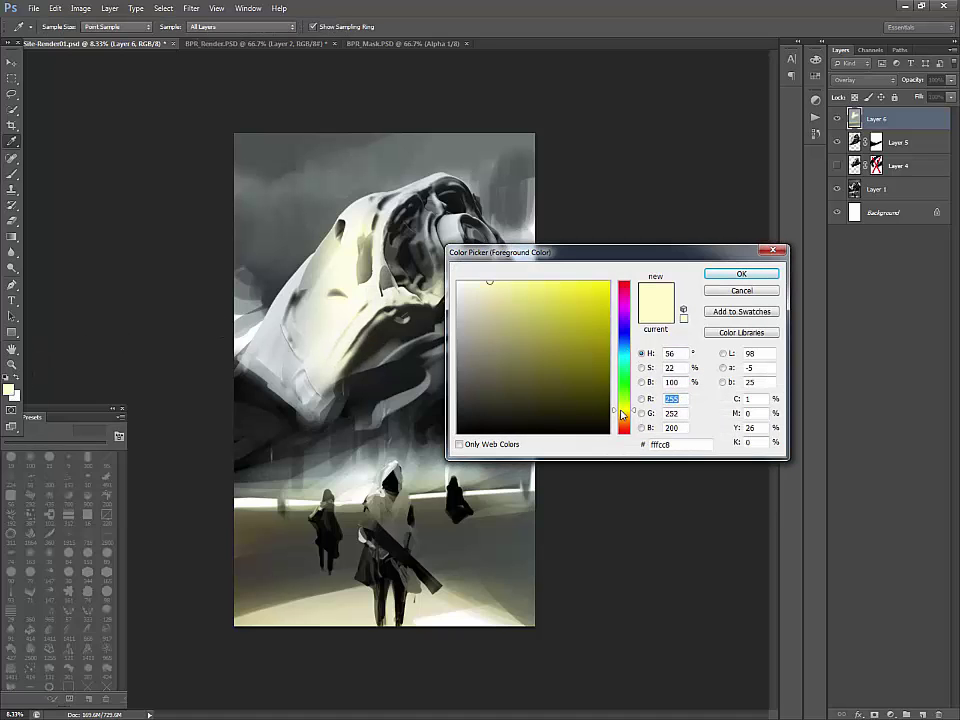
pyautogui.moveTo(513, 320)
pyautogui.mouseDown()
pyautogui.moveTo(491, 306)
pyautogui.moveTo(476, 319)
pyautogui.mouseUp()
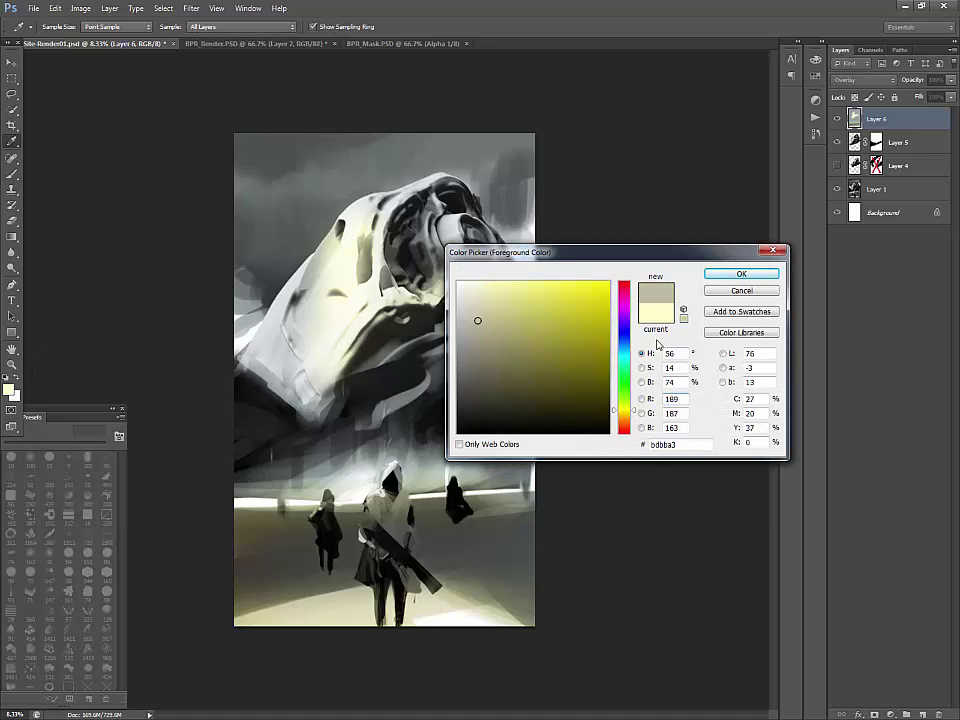
pyautogui.click(741, 273)
pyautogui.moveTo(378, 282)
pyautogui.mouseDown()
pyautogui.moveTo(328, 362)
pyautogui.moveTo(434, 210)
pyautogui.moveTo(345, 274)
pyautogui.mouseUp()
pyautogui.press('[')
pyautogui.press('[')
pyautogui.press('[')
pyautogui.press('[')
pyautogui.press('[')
pyautogui.press('[')
pyautogui.press('[')
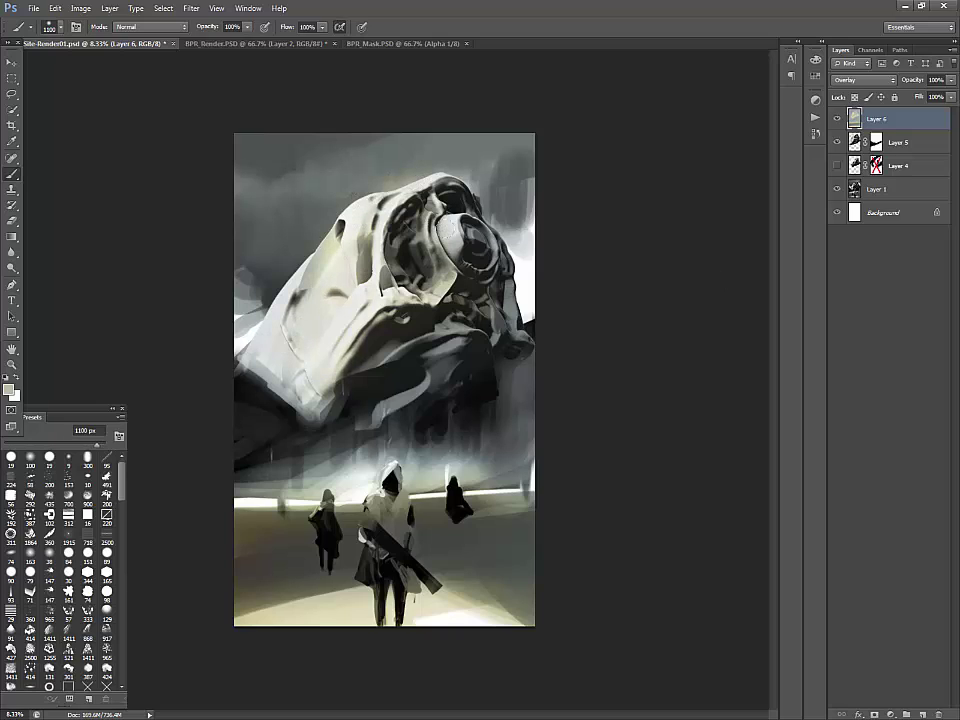
pyautogui.moveTo(258, 360); pyautogui.dragTo(302, 392)
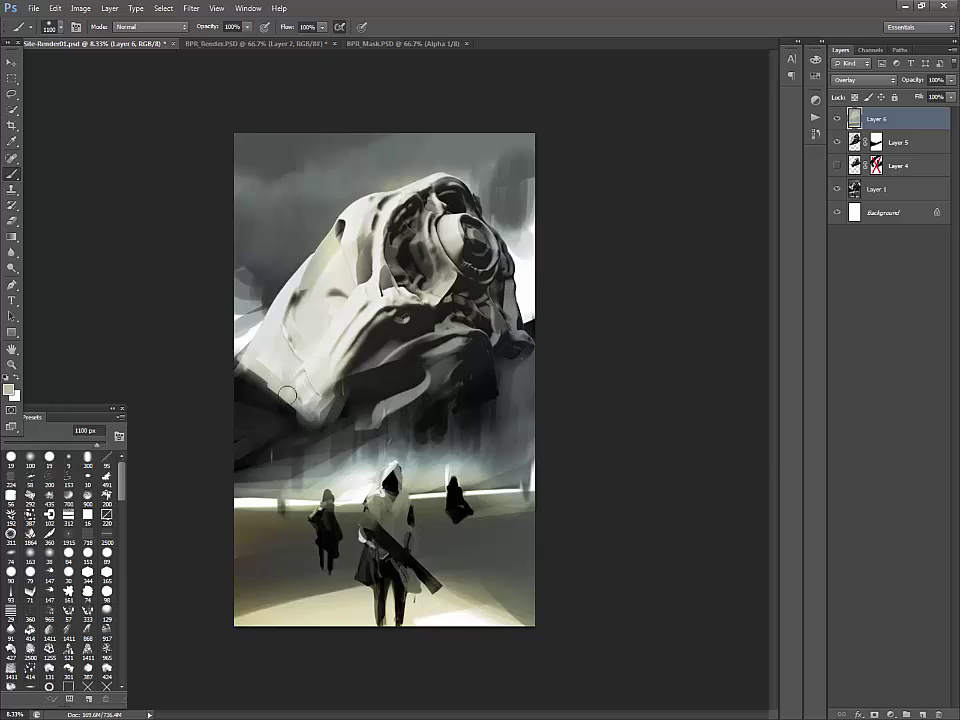
# Choose slate blue #47596e as the paint colour and add another new layer in Overlay mode above Layer 6
pyautogui.click(8, 390)
pyautogui.click(624, 344)
pyautogui.moveTo(534, 344); pyautogui.dragTo(512, 368)
pyautogui.click(714, 276)
pyautogui.click(921, 715)
pyautogui.click(872, 81)
pyautogui.click(850, 237)
# Paint slate blue into the ship's shadows and underside mist, and enlarge the brush to 2000 px to tint the shadowed ground
pyautogui.moveTo(415, 385)
pyautogui.mouseDown()
pyautogui.moveTo(417, 355)
pyautogui.moveTo(403, 326)
pyautogui.moveTo(356, 373)
pyautogui.moveTo(448, 299)
pyautogui.moveTo(450, 281)
pyautogui.moveTo(404, 238)
pyautogui.mouseUp()
pyautogui.moveTo(485, 286)
pyautogui.mouseDown()
pyautogui.moveTo(513, 383)
pyautogui.moveTo(492, 431)
pyautogui.moveTo(373, 427)
pyautogui.moveTo(229, 403)
pyautogui.moveTo(357, 427)
pyautogui.moveTo(457, 424)
pyautogui.moveTo(224, 464)
pyautogui.mouseUp()
pyautogui.press(']')
pyautogui.press(']')
pyautogui.press(']')
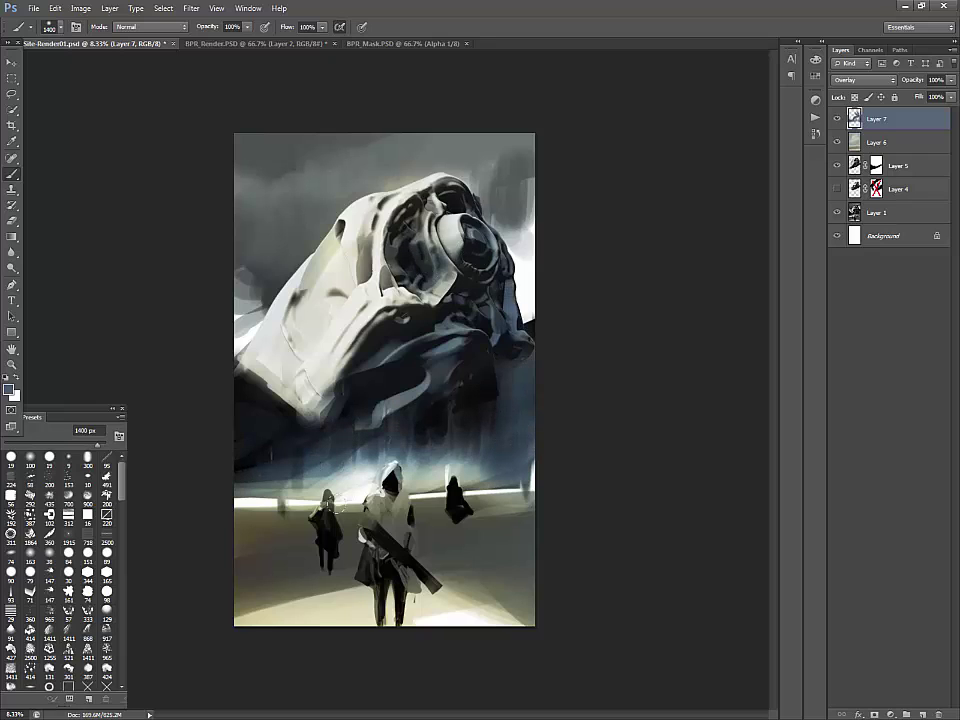
pyautogui.press(']')
pyautogui.press(']')
pyautogui.press(']')
pyautogui.press(']')
pyautogui.press(']')
pyautogui.press(']')
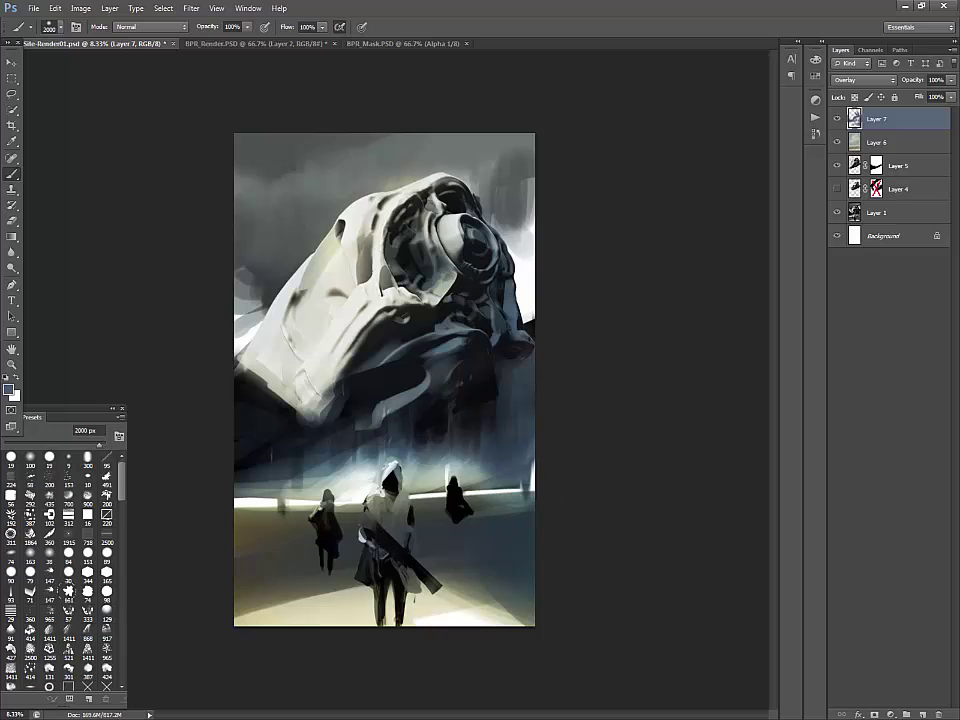
# Choose a muted grey-blue as the paint colour and tint the sky around the ship on Layer 7
pyautogui.click(8, 390)
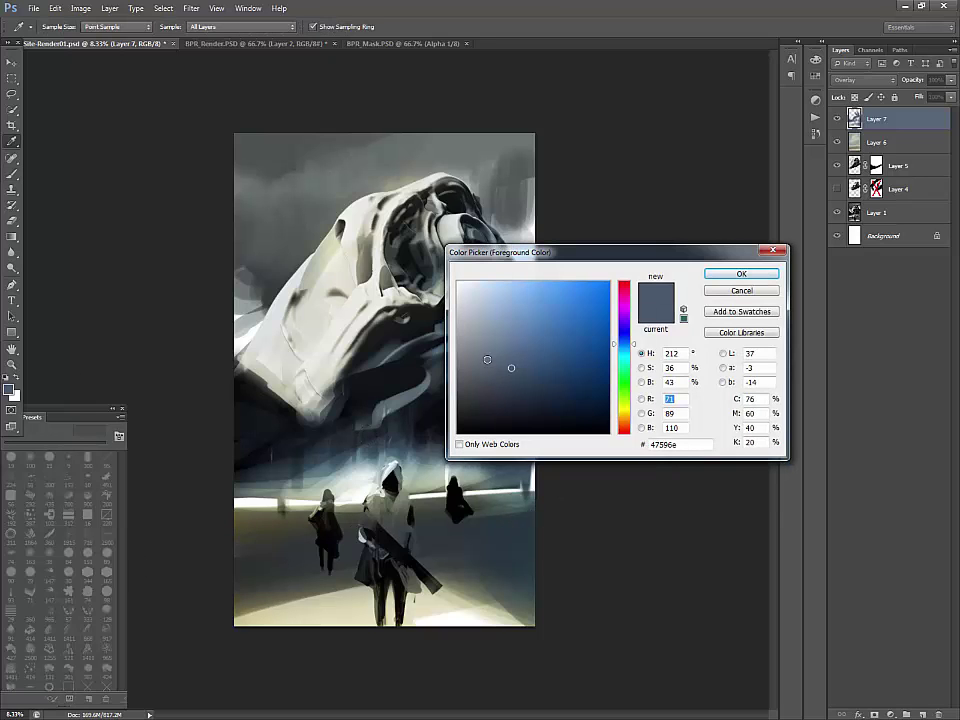
pyautogui.click(474, 334)
pyautogui.click(625, 349)
pyautogui.click(471, 348)
pyautogui.click(469, 341)
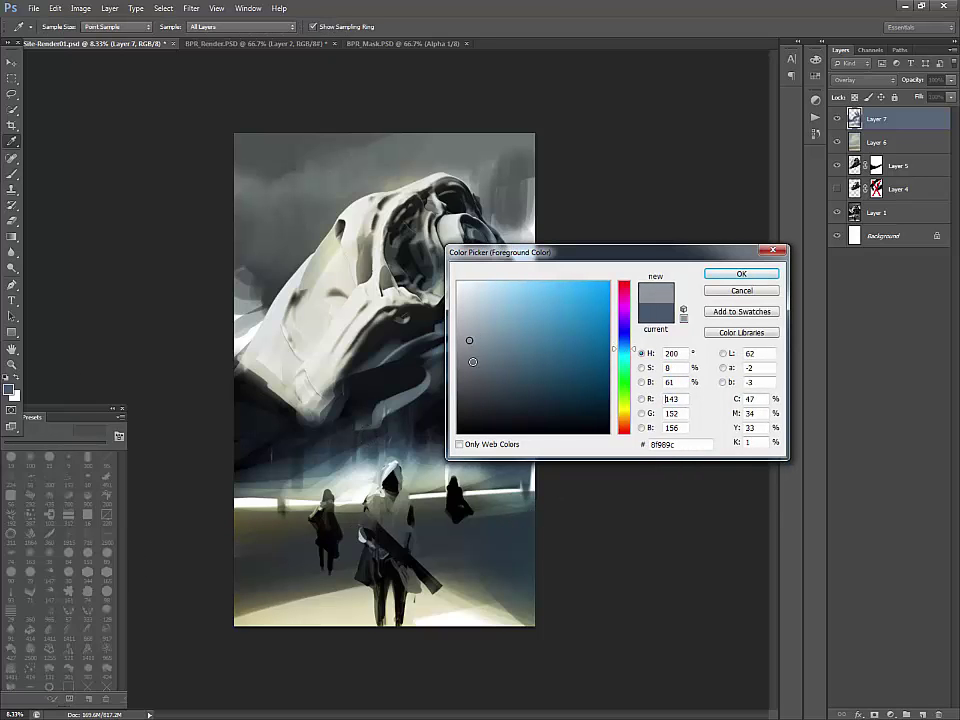
pyautogui.click(737, 273)
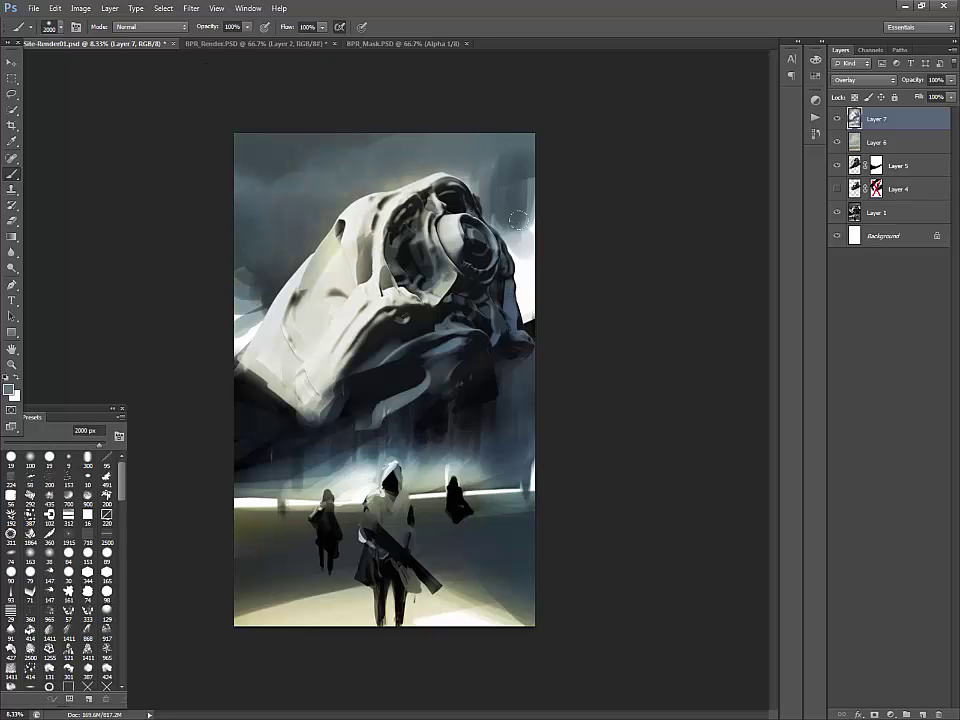
# Choose dark teal #263a3d and darken the sky above and behind the ship with the 2000 px soft brush
pyautogui.click(9, 389)
pyautogui.click(513, 397)
pyautogui.click(625, 358)
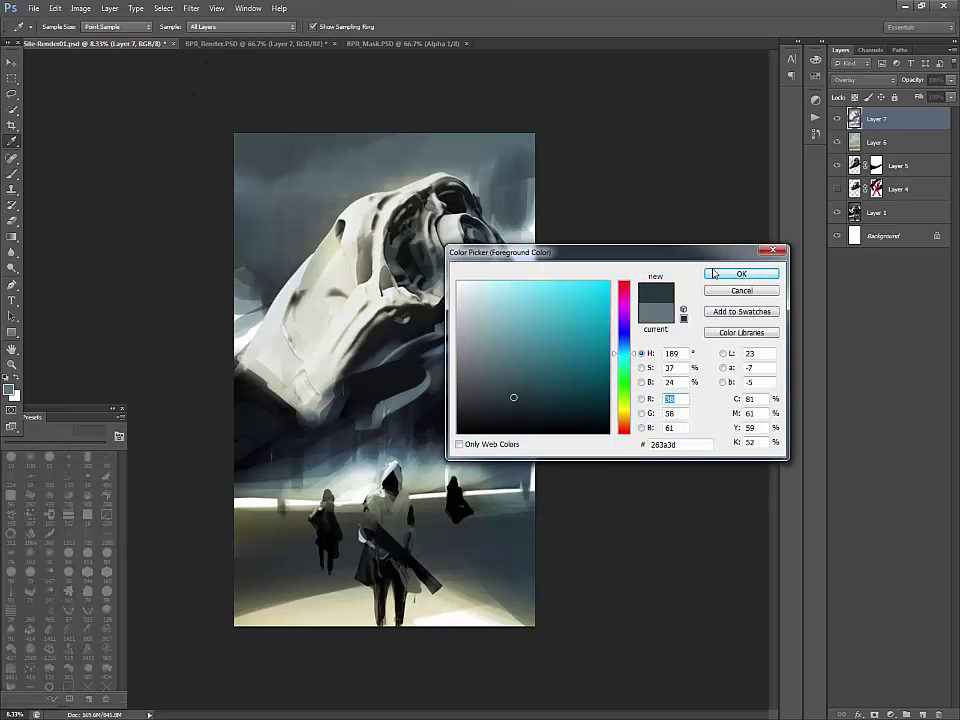
pyautogui.click(715, 273)
pyautogui.moveTo(182, 301)
pyautogui.mouseDown()
pyautogui.moveTo(332, 92)
pyautogui.moveTo(364, 169)
pyautogui.mouseUp()
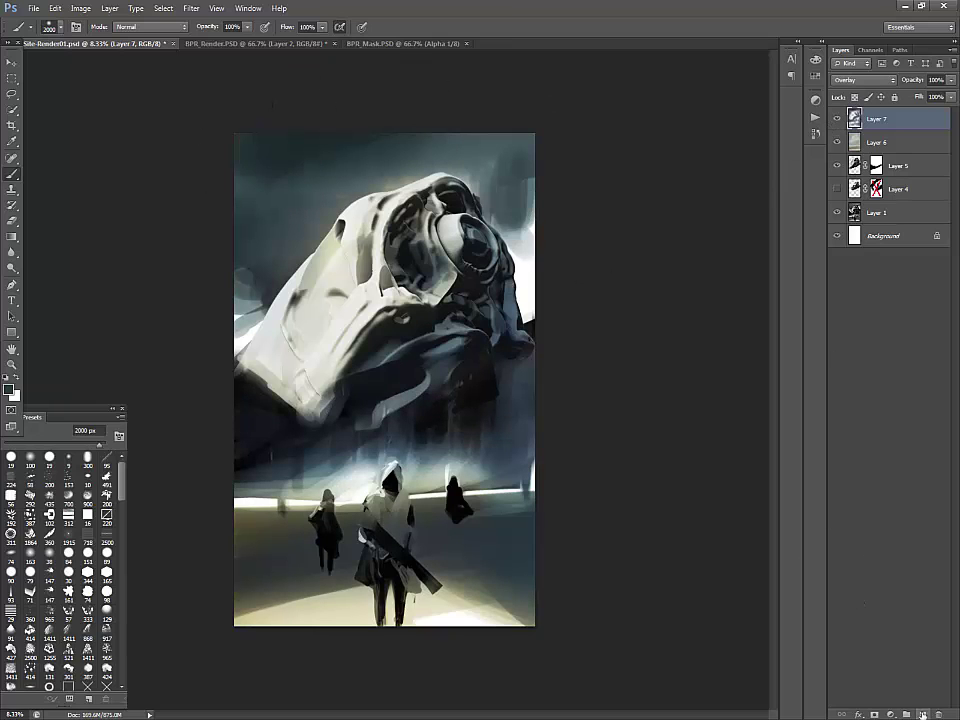
# Add a new layer above Layer 7, choose the hard hexagonal 344 px brush and open its detailed brush settings
pyautogui.click(923, 715)
pyautogui.click(11, 457)
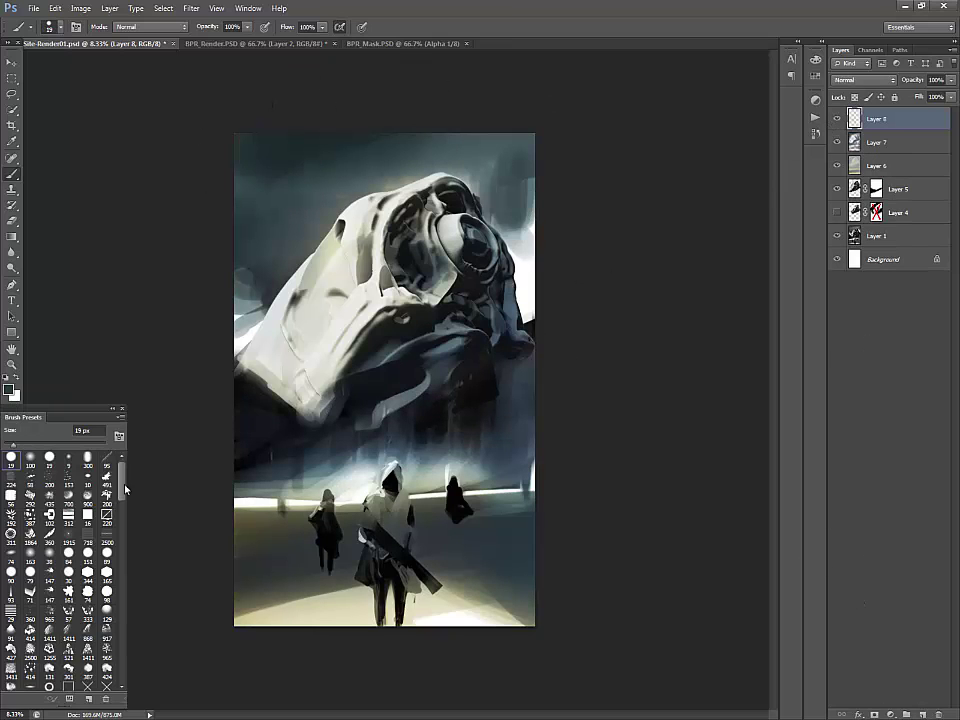
pyautogui.scroll(-3, 125, 489)
pyautogui.click(87, 476)
pyautogui.press('F5')
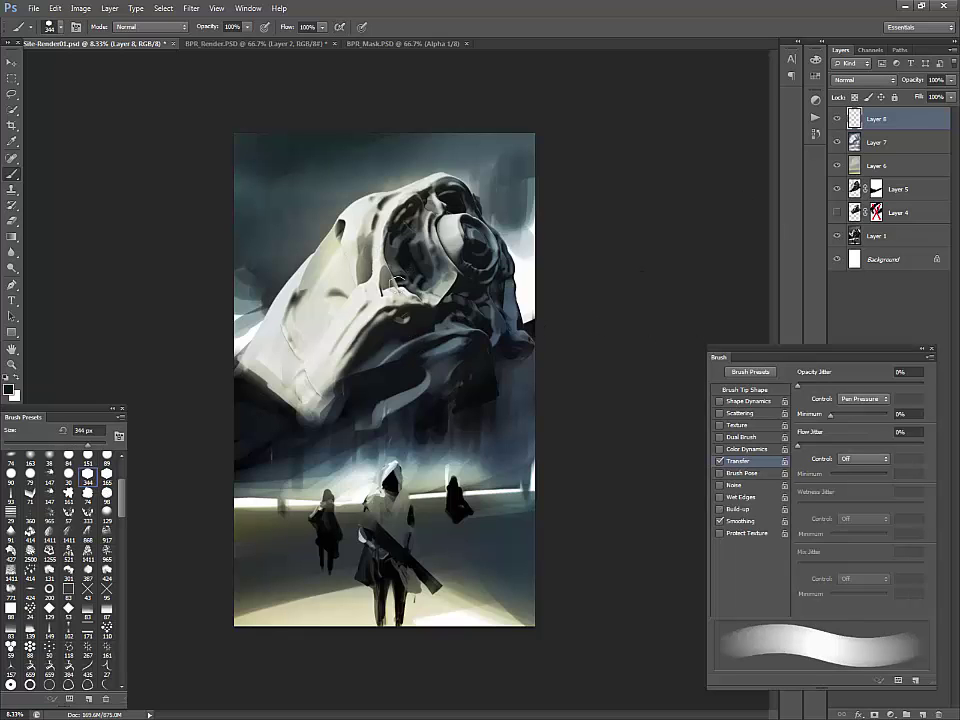
# Set the brush to 300 px and paint a sampled grey facet onto the hull's lower front corner
pyautogui.press('[')
pyautogui.press('[')
pyautogui.press(']')
pyautogui.keyDown('alt'); pyautogui.click(306, 405); pyautogui.keyUp('alt')
pyautogui.moveTo(306, 402); pyautogui.dragTo(321, 397)
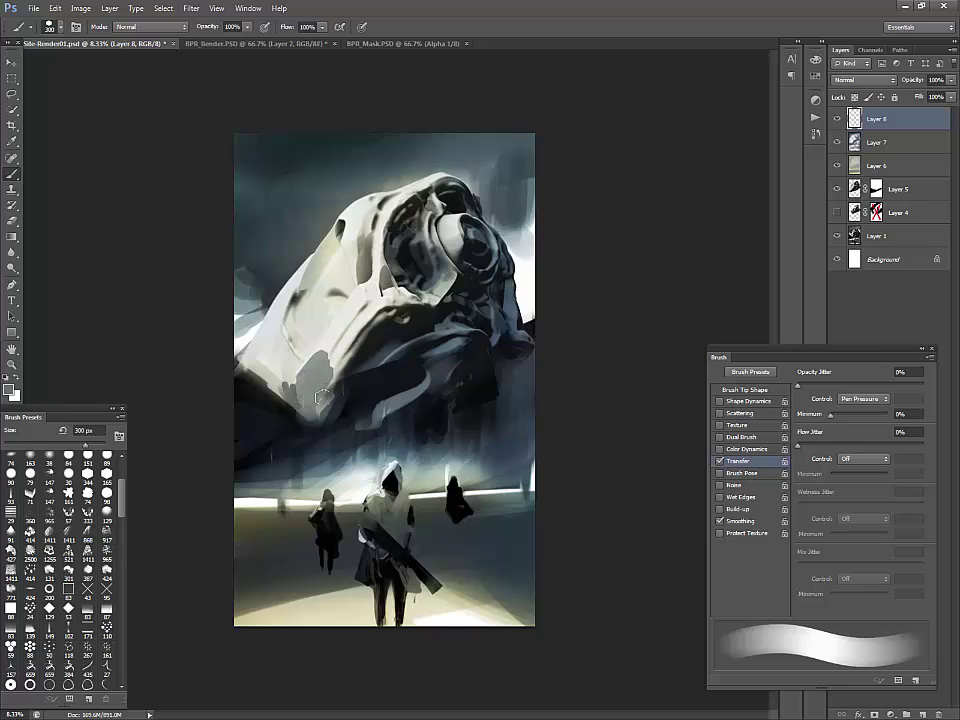
# Reduce the brush to 125 px, sample hull tones and try straight strokes along the bright hull's lower edge
pyautogui.keyDown('alt'); pyautogui.click(434, 322); pyautogui.keyUp('alt')
pyautogui.press('[')
pyautogui.press('[')
pyautogui.press('[')
pyautogui.press('[')
pyautogui.press('[')
pyautogui.moveTo(387, 317); pyautogui.dragTo(344, 366)
pyautogui.hotkey('ctrl', 'z')
pyautogui.keyDown('alt'); pyautogui.click(380, 317); pyautogui.keyUp('alt')
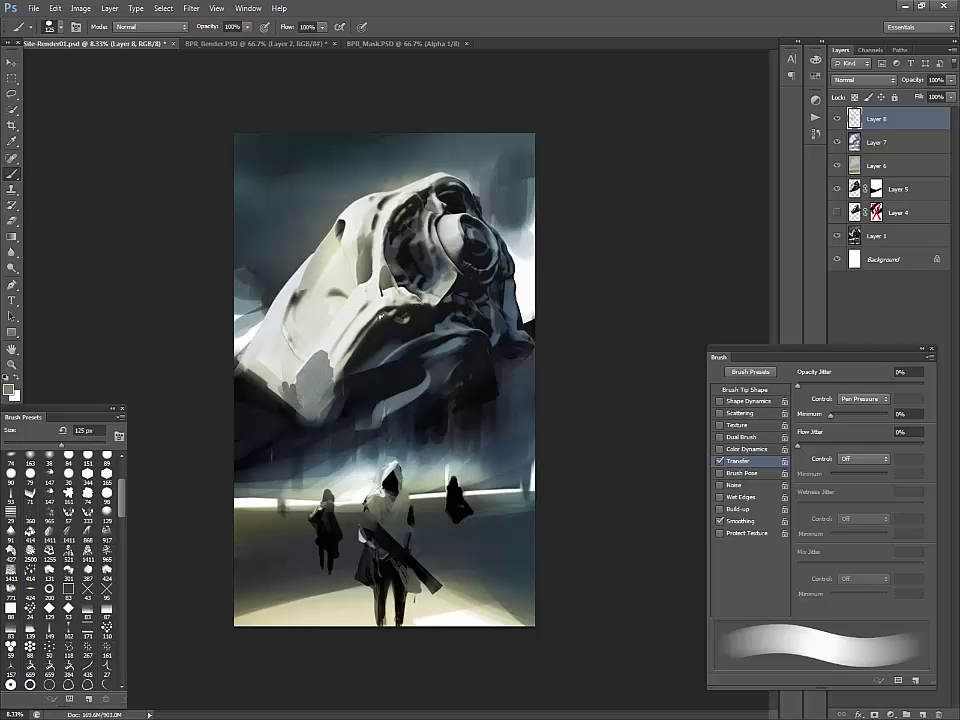
pyautogui.hotkey('ctrl', 'z')
pyautogui.moveTo(389, 317)
pyautogui.mouseDown()
pyautogui.moveTo(380, 360)
pyautogui.moveTo(341, 367)
pyautogui.moveTo(342, 357)
pyautogui.mouseUp()
pyautogui.hotkey('ctrl', 'z')
# Paint crisp light edges around the hull's opening and cut straight panel grooves beside it using sampled light and dark tones
pyautogui.keyDown('alt'); pyautogui.click(366, 306); pyautogui.keyUp('alt')
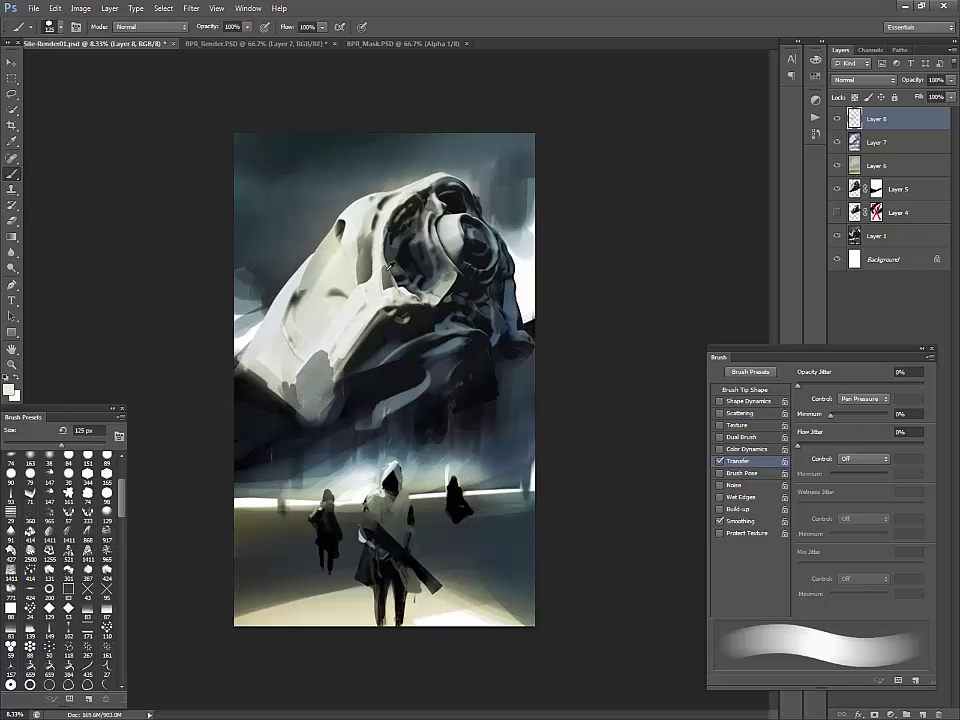
pyautogui.moveTo(391, 265); pyautogui.dragTo(428, 168)
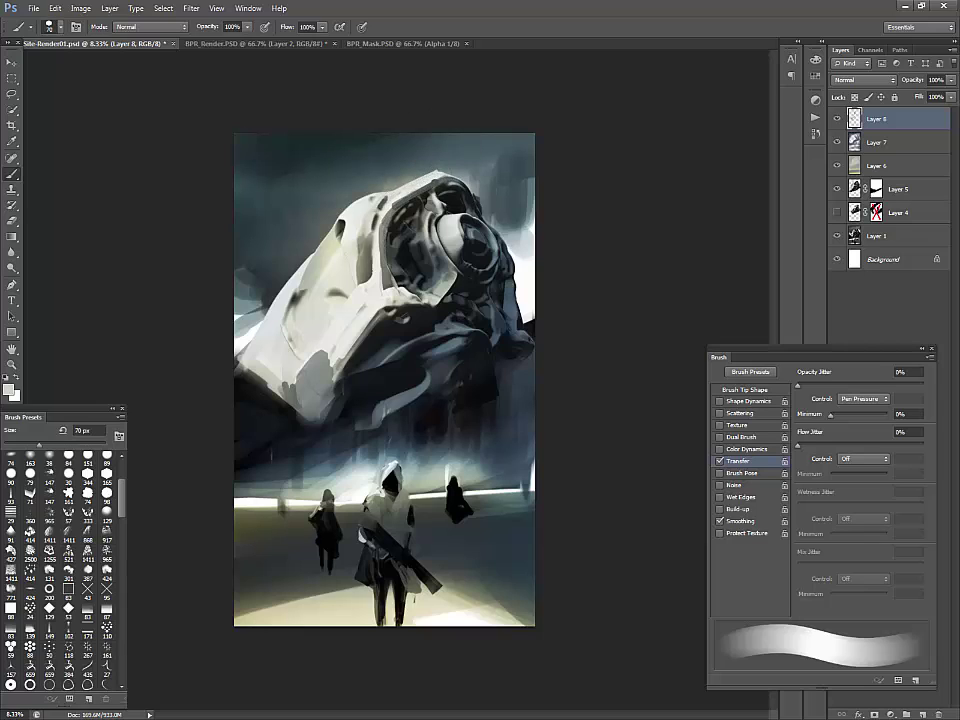
pyautogui.moveTo(388, 213); pyautogui.dragTo(379, 240)
pyautogui.keyDown('alt'); pyautogui.click(380, 210); pyautogui.keyUp('alt')
pyautogui.moveTo(376, 237)
pyautogui.mouseDown()
pyautogui.moveTo(368, 290)
pyautogui.moveTo(363, 280)
pyautogui.mouseUp()
pyautogui.keyDown('alt'); pyautogui.click(379, 239); pyautogui.keyUp('alt')
pyautogui.keyDown('alt'); pyautogui.click(371, 254); pyautogui.keyUp('alt')
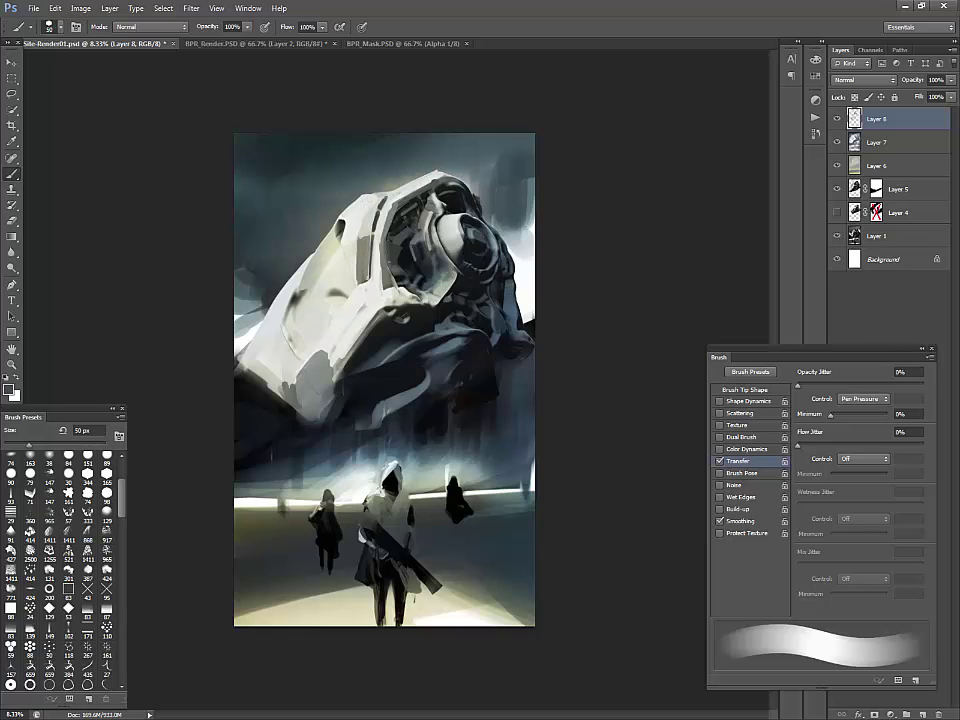
# Refine the round turret's upper rim and inner edge with sampled tones, using brush sizes between 30 and 45 px
pyautogui.moveTo(466, 214); pyautogui.dragTo(490, 229)
pyautogui.press('[')
pyautogui.press('[')
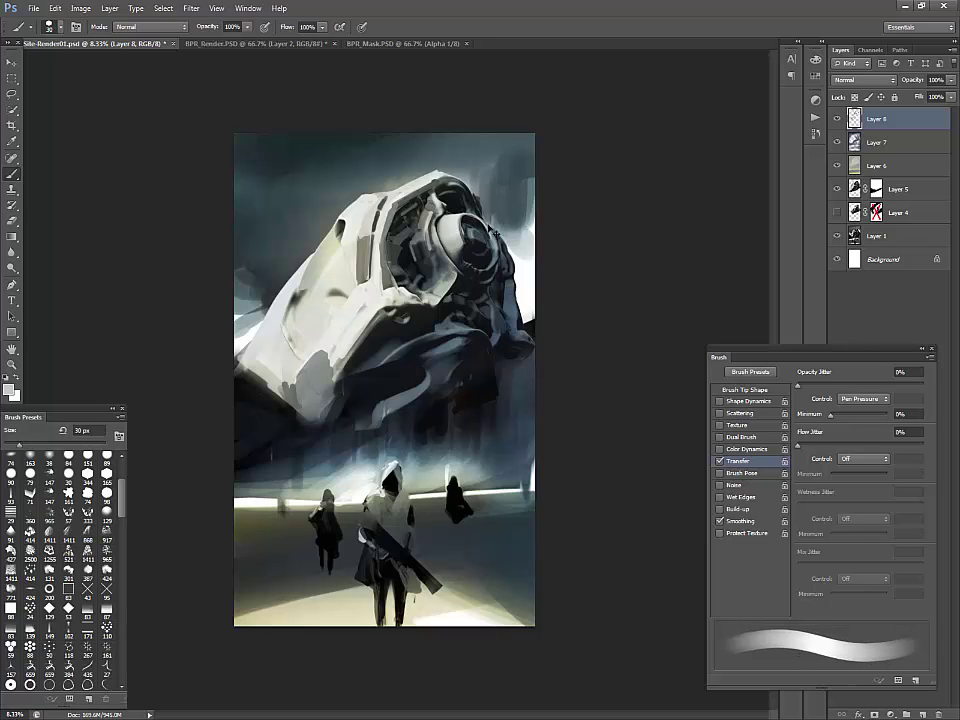
pyautogui.press(']')
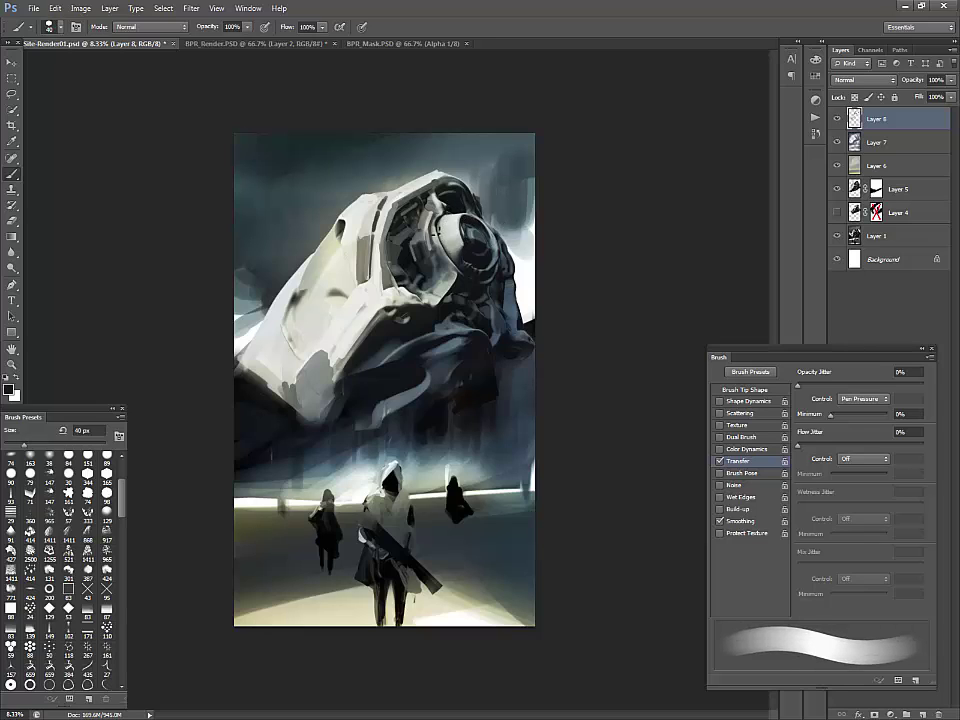
pyautogui.keyDown('alt'); pyautogui.click(437, 242); pyautogui.keyUp('alt')
pyautogui.moveTo(447, 253); pyautogui.dragTo(438, 216)
pyautogui.keyDown('alt'); pyautogui.click(437, 230); pyautogui.keyUp('alt')
pyautogui.keyDown('alt'); pyautogui.click(447, 262); pyautogui.keyUp('alt')
pyautogui.press(']')
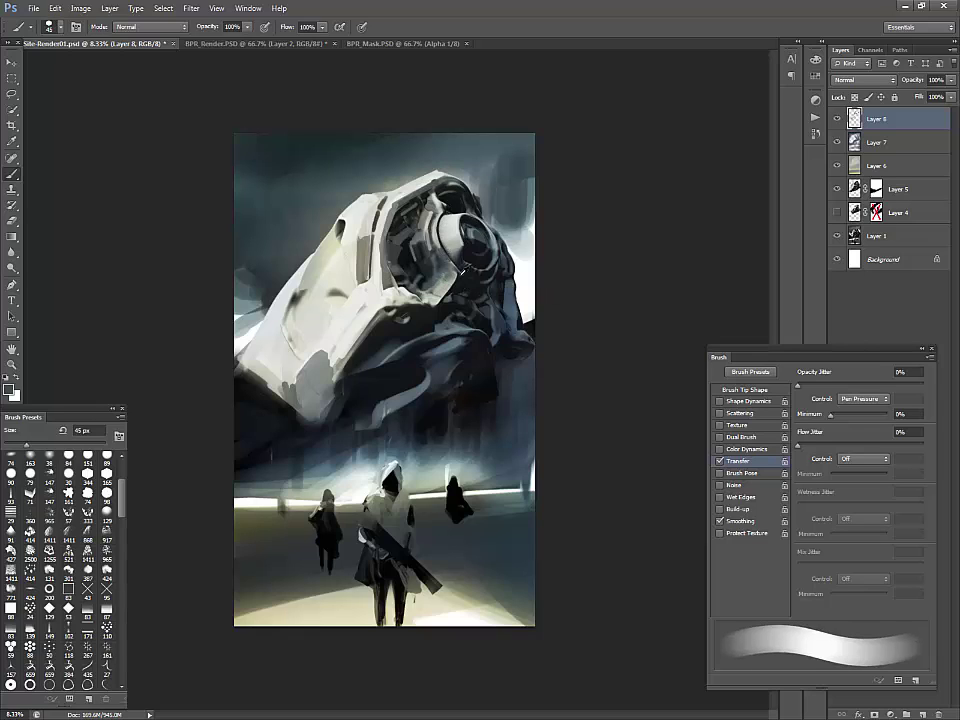
# Define the opening's lower lip and the dark structure beneath the turret with sampled tones and the 45 px brush
pyautogui.moveTo(445, 291); pyautogui.dragTo(434, 300)
pyautogui.keyDown('alt'); pyautogui.click(436, 303); pyautogui.keyUp('alt')
pyautogui.keyDown('alt'); pyautogui.click(421, 304); pyautogui.keyUp('alt')
pyautogui.keyDown('alt'); pyautogui.click(300, 216); pyautogui.keyUp('alt')
pyautogui.keyDown('alt'); pyautogui.click(309, 225); pyautogui.keyUp('alt')
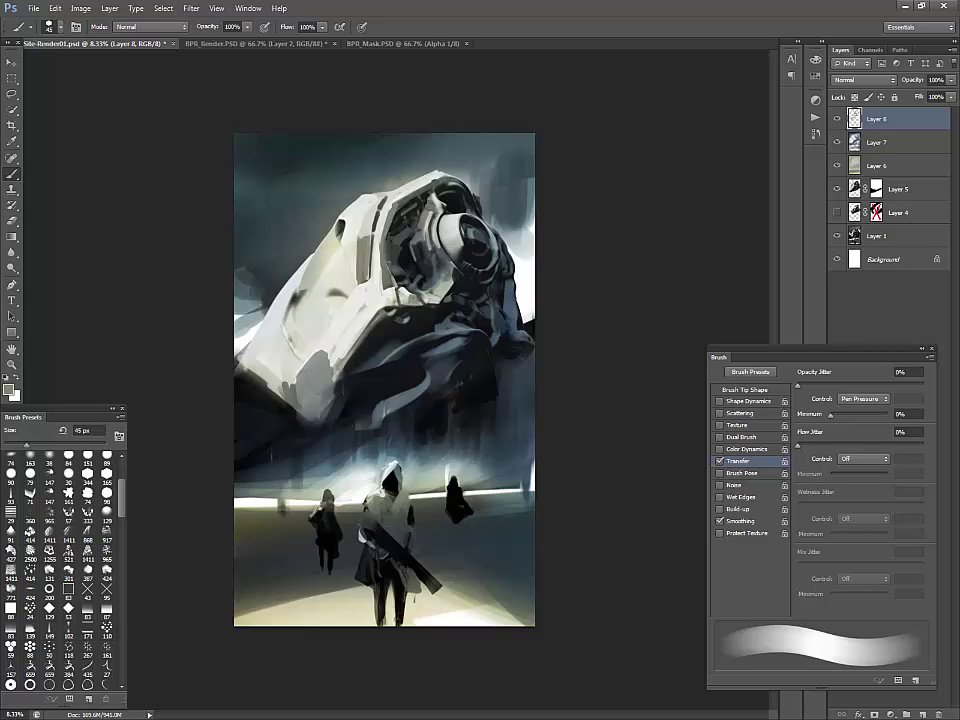
pyautogui.keyDown('alt'); pyautogui.click(336, 212); pyautogui.keyUp('alt')
pyautogui.keyDown('alt'); pyautogui.click(369, 230); pyautogui.keyUp('alt')
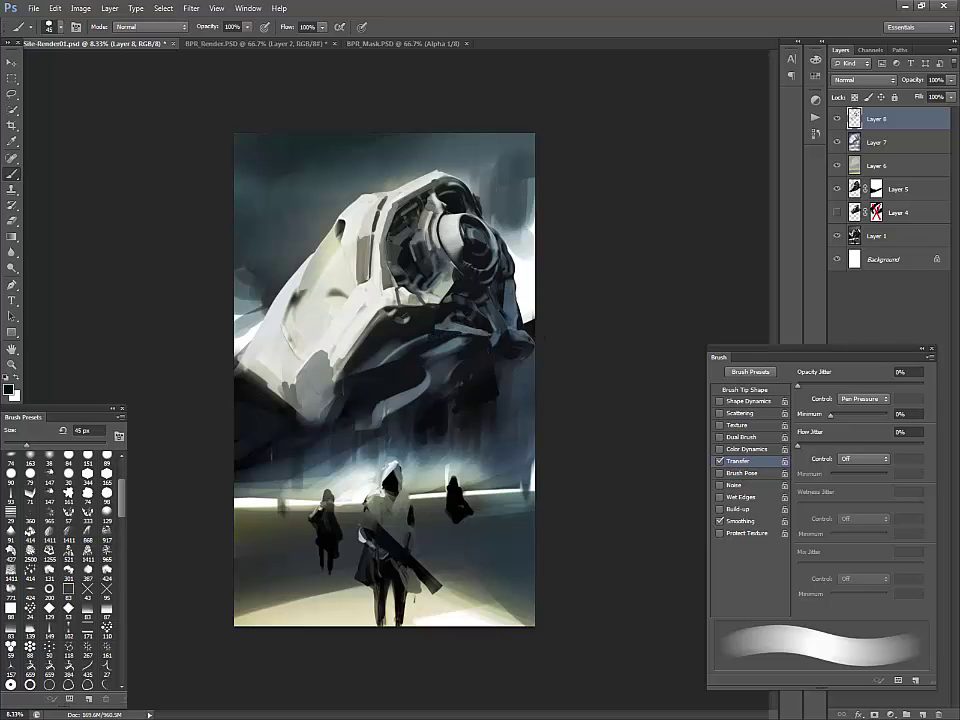
# Paint mechanical shapes into the lower part of the hull's opening and reduce the brush to 25 px
pyautogui.keyDown('alt'); pyautogui.click(431, 271); pyautogui.keyUp('alt')
pyautogui.keyDown('alt'); pyautogui.click(415, 240); pyautogui.keyUp('alt')
pyautogui.moveTo(431, 260); pyautogui.dragTo(432, 271)
pyautogui.keyDown('alt'); pyautogui.click(458, 277); pyautogui.keyUp('alt')
pyautogui.press('[')
pyautogui.press('[')
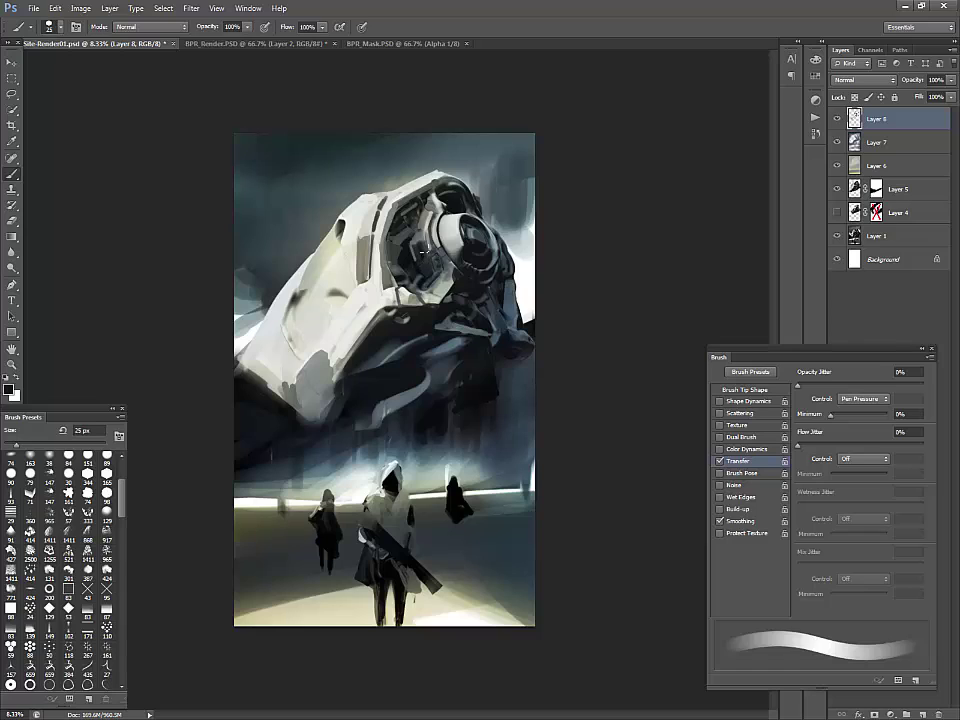
# Build up small mechanical details inside the hull's opening with alternating sampled light and dark tones at 25 px
pyautogui.keyDown('alt'); pyautogui.click(420, 248); pyautogui.keyUp('alt')
pyautogui.keyDown('alt'); pyautogui.click(424, 278); pyautogui.keyUp('alt')
pyautogui.keyDown('alt'); pyautogui.click(414, 233); pyautogui.keyUp('alt')
pyautogui.keyDown('alt'); pyautogui.click(404, 256); pyautogui.keyUp('alt')
pyautogui.keyDown('alt'); pyautogui.click(409, 253); pyautogui.keyUp('alt')
pyautogui.keyDown('alt'); pyautogui.click(410, 278); pyautogui.keyUp('alt')
pyautogui.keyDown('alt'); pyautogui.click(417, 239); pyautogui.keyUp('alt')
pyautogui.keyDown('alt'); pyautogui.click(418, 279); pyautogui.keyUp('alt')
# Sharpen the rim of the opening opposite the turret with sampled tones, then reset the paint colours to default
pyautogui.keyDown('alt'); pyautogui.click(459, 229); pyautogui.keyUp('alt')
pyautogui.keyDown('alt'); pyautogui.click(387, 222); pyautogui.keyUp('alt')
pyautogui.moveTo(384, 241)
pyautogui.mouseDown()
pyautogui.moveTo(395, 209)
pyautogui.moveTo(381, 243)
pyautogui.mouseUp()
pyautogui.keyDown('alt'); pyautogui.click(395, 228); pyautogui.keyUp('alt')
pyautogui.keyDown('alt'); pyautogui.click(387, 226); pyautogui.keyUp('alt')
pyautogui.press('d')
# Clean up the ship's outline above and behind the turret with sampled tones and touch up the opening's opposite rim
pyautogui.keyDown('alt'); pyautogui.click(488, 219); pyautogui.keyUp('alt')
pyautogui.keyDown('alt'); pyautogui.click(486, 201); pyautogui.keyUp('alt')
pyautogui.moveTo(447, 174); pyautogui.dragTo(466, 181)
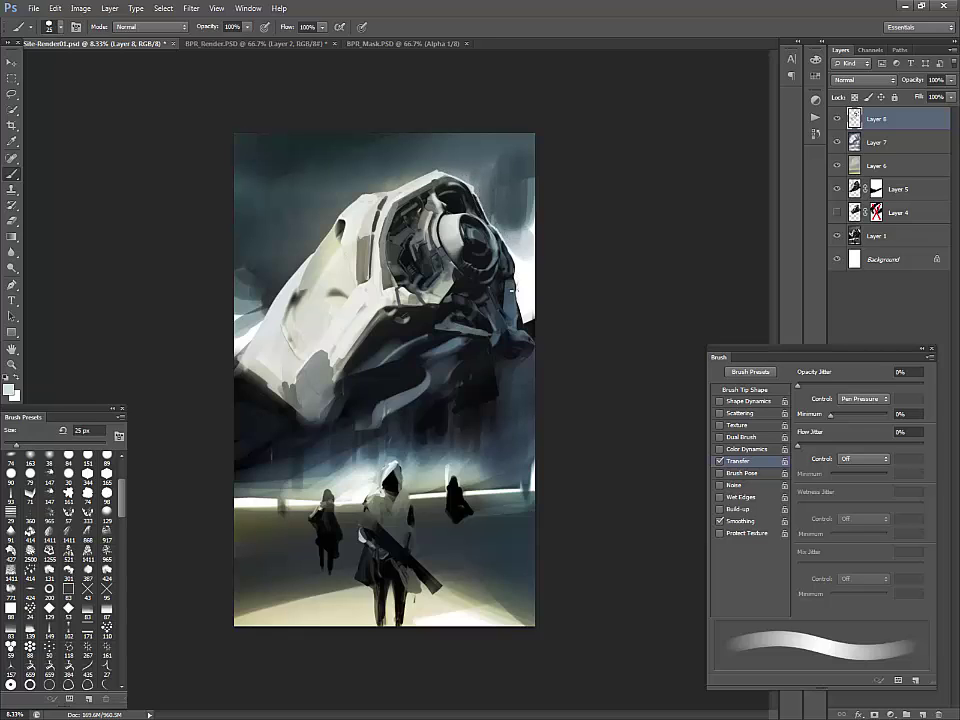
pyautogui.keyDown('alt'); pyautogui.click(512, 288); pyautogui.keyUp('alt')
pyautogui.keyDown('alt'); pyautogui.click(390, 224); pyautogui.keyUp('alt')
pyautogui.keyDown('alt'); pyautogui.click(391, 266); pyautogui.keyUp('alt')
pyautogui.keyDown('alt'); pyautogui.click(390, 260); pyautogui.keyUp('alt')
# Enlarge the brush to 35 px and paint small light blocks along the bright hull's lower edge
pyautogui.keyDown('alt'); pyautogui.click(292, 222); pyautogui.keyUp('alt')
pyautogui.press(']')
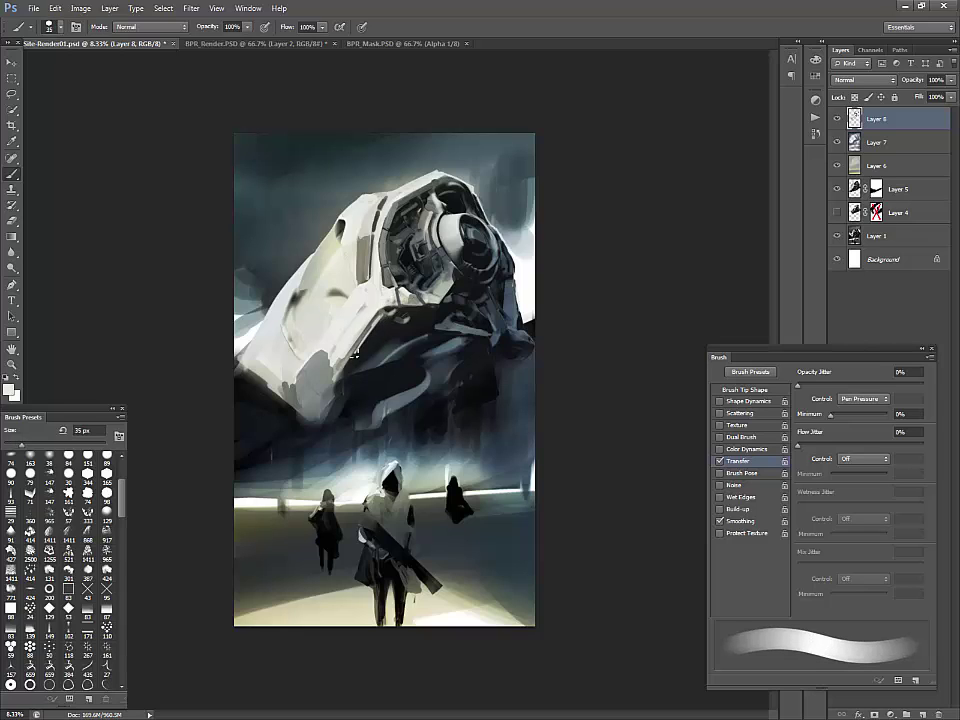
pyautogui.keyDown('alt'); pyautogui.click(392, 309); pyautogui.keyUp('alt')
pyautogui.moveTo(395, 315); pyautogui.dragTo(387, 317)
pyautogui.keyDown('alt'); pyautogui.click(389, 319); pyautogui.keyUp('alt')
# Paint ribbed panel details over the curved highlight on the ship's dark underside, enlarging the brush to 60 px
pyautogui.keyDown('alt'); pyautogui.click(359, 396); pyautogui.keyUp('alt')
pyautogui.moveTo(368, 369)
pyautogui.mouseDown()
pyautogui.moveTo(392, 352)
pyautogui.moveTo(355, 396)
pyautogui.moveTo(440, 350)
pyautogui.moveTo(379, 399)
pyautogui.mouseUp()
pyautogui.press(']')
pyautogui.press(']')
pyautogui.press(']')
pyautogui.press(']')
pyautogui.keyDown('alt'); pyautogui.click(380, 366); pyautogui.keyUp('alt')
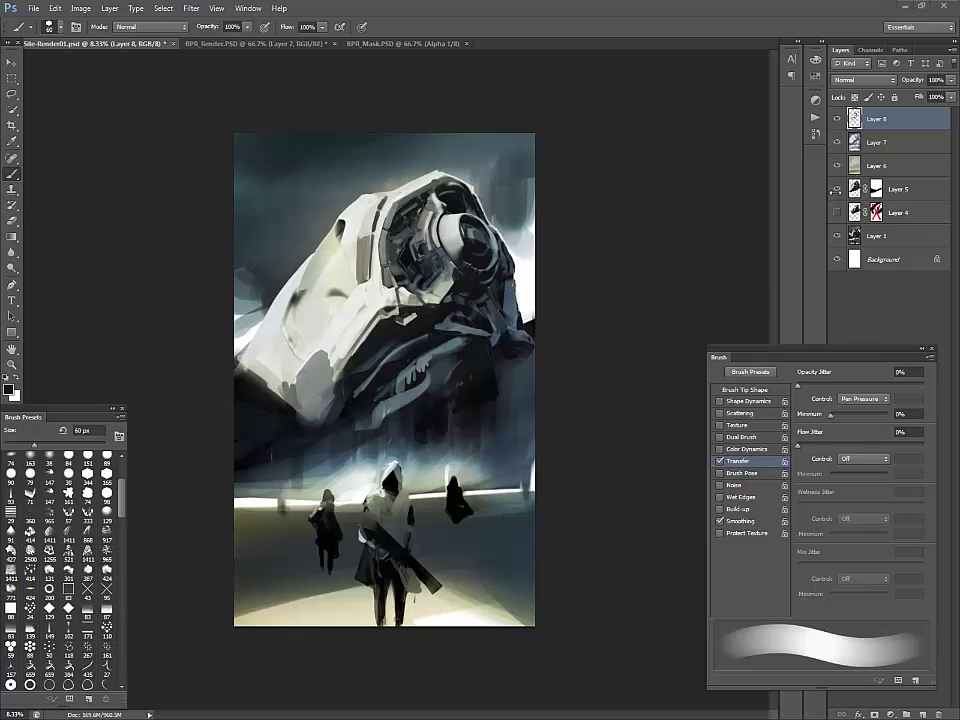
# Lasso the three cloaked figures, excluding the gap between the main figure's legs, and copy them to a new layer above Layer 8
pyautogui.press('l')
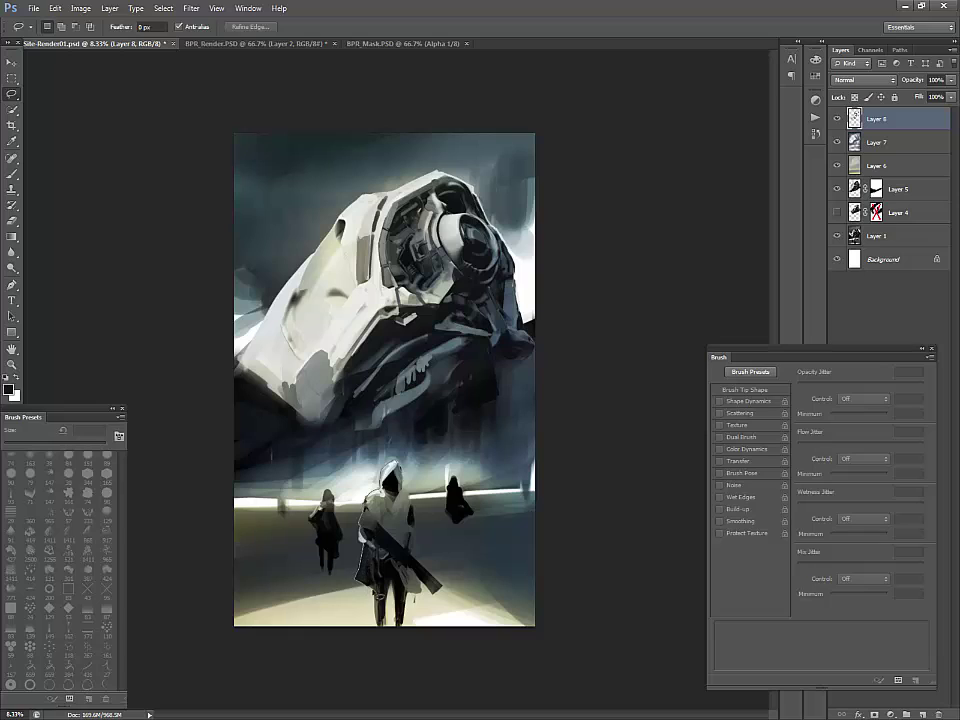
pyautogui.moveTo(403, 645)
pyautogui.mouseDown()
pyautogui.moveTo(409, 597)
pyautogui.moveTo(433, 595)
pyautogui.moveTo(434, 580)
pyautogui.moveTo(406, 488)
pyautogui.mouseUp()
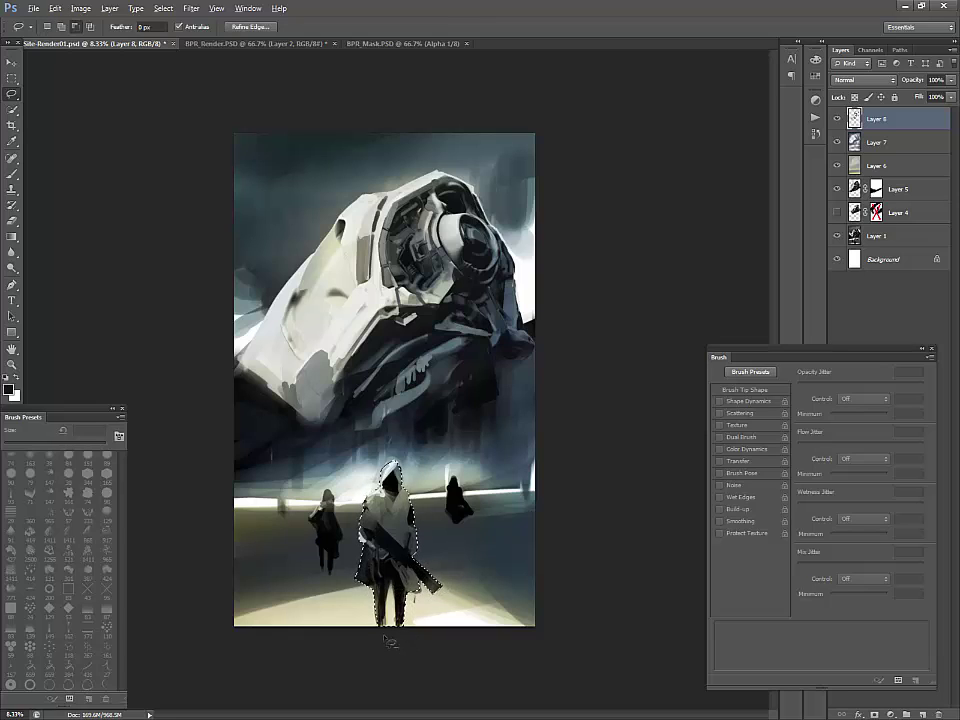
pyautogui.moveTo(391, 642)
pyautogui.mouseDown()
pyautogui.moveTo(401, 590)
pyautogui.moveTo(388, 625)
pyautogui.mouseUp()
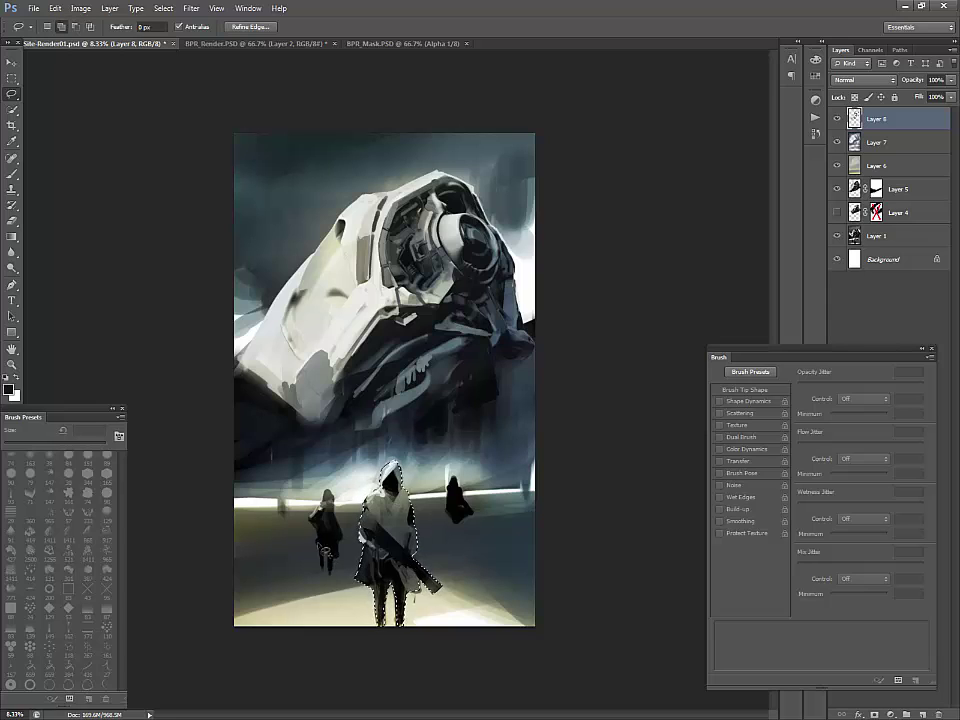
pyautogui.moveTo(344, 543)
pyautogui.mouseDown()
pyautogui.moveTo(336, 497)
pyautogui.moveTo(322, 512)
pyautogui.moveTo(318, 568)
pyautogui.moveTo(336, 574)
pyautogui.mouseUp()
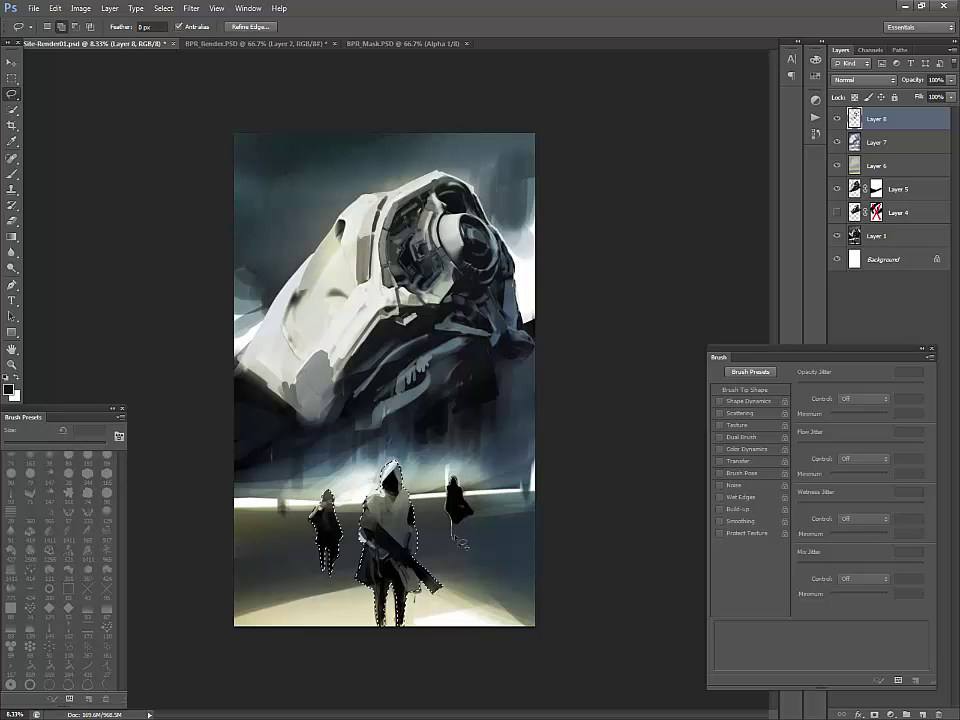
pyautogui.moveTo(457, 540)
pyautogui.mouseDown()
pyautogui.moveTo(469, 510)
pyautogui.moveTo(456, 477)
pyautogui.mouseUp()
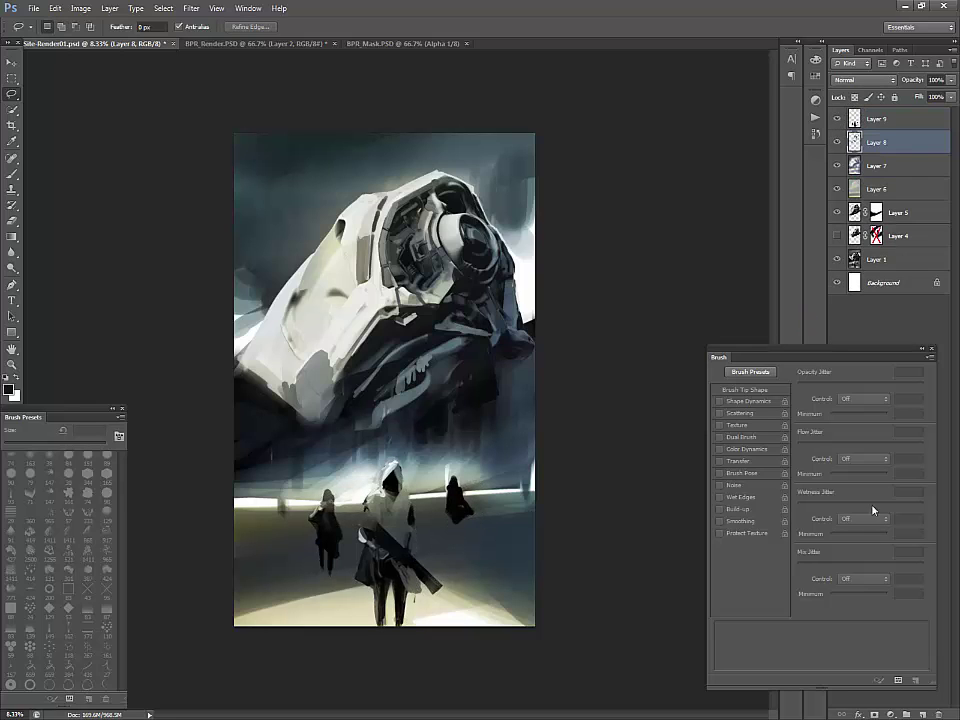
# Add another new layer directly below Layer 8 and above Layer 7 for painting the ground
pyautogui.click(922, 714)
pyautogui.moveTo(882, 145); pyautogui.dragTo(883, 176)
pyautogui.press('b')
# Choose a noise-textured brush, enlarge it to 500 px and paint dark texture along the ground's shadow edge behind the main figure
pyautogui.click(109, 608)
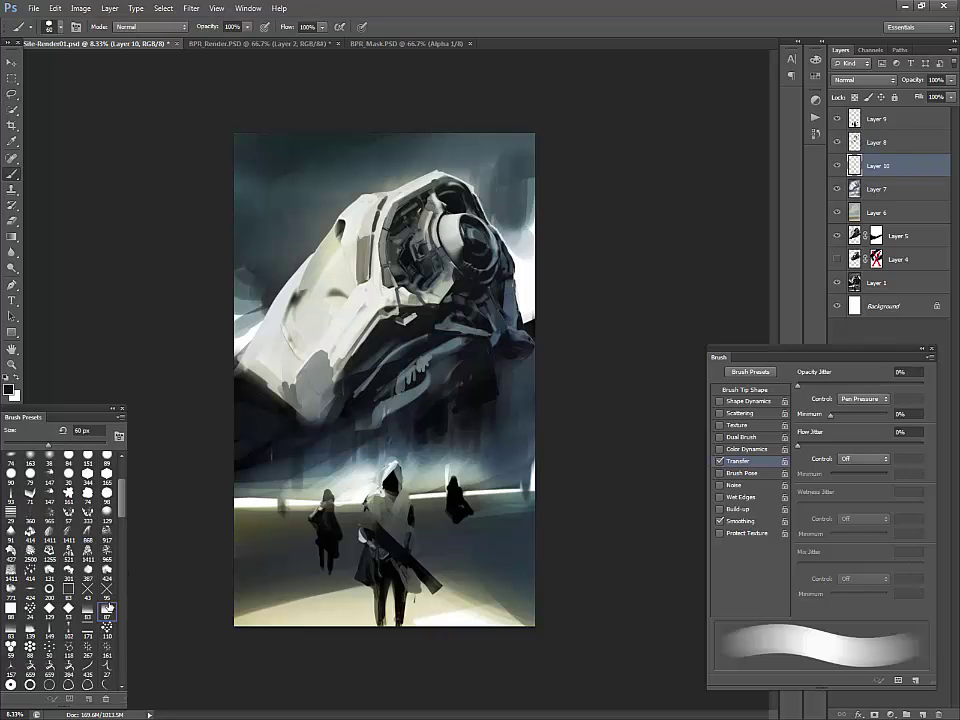
pyautogui.click(107, 607)
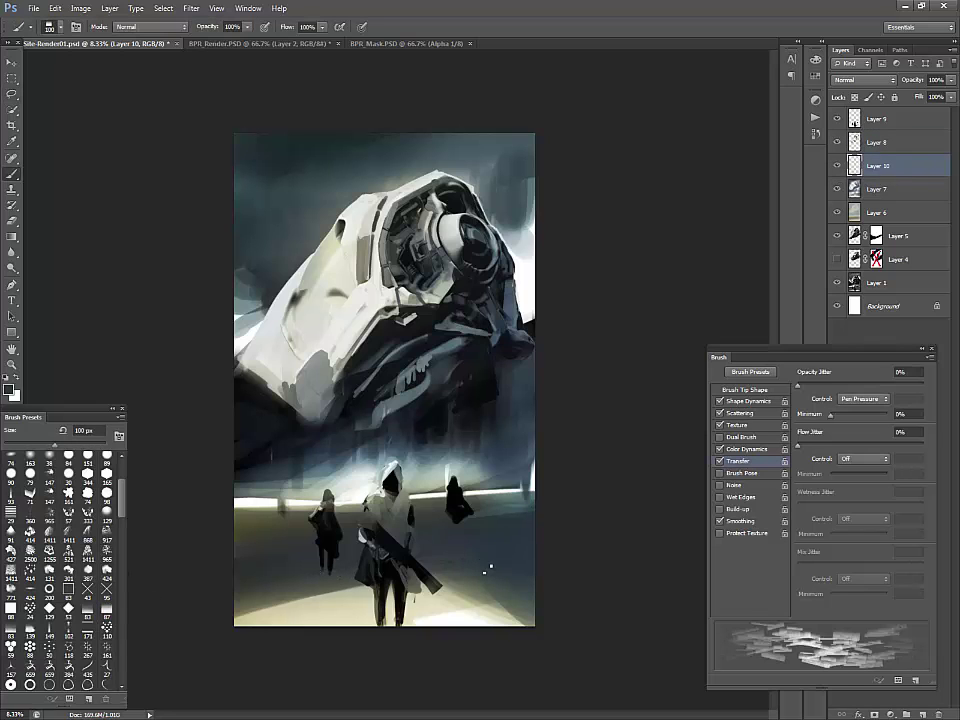
pyautogui.click(87, 490)
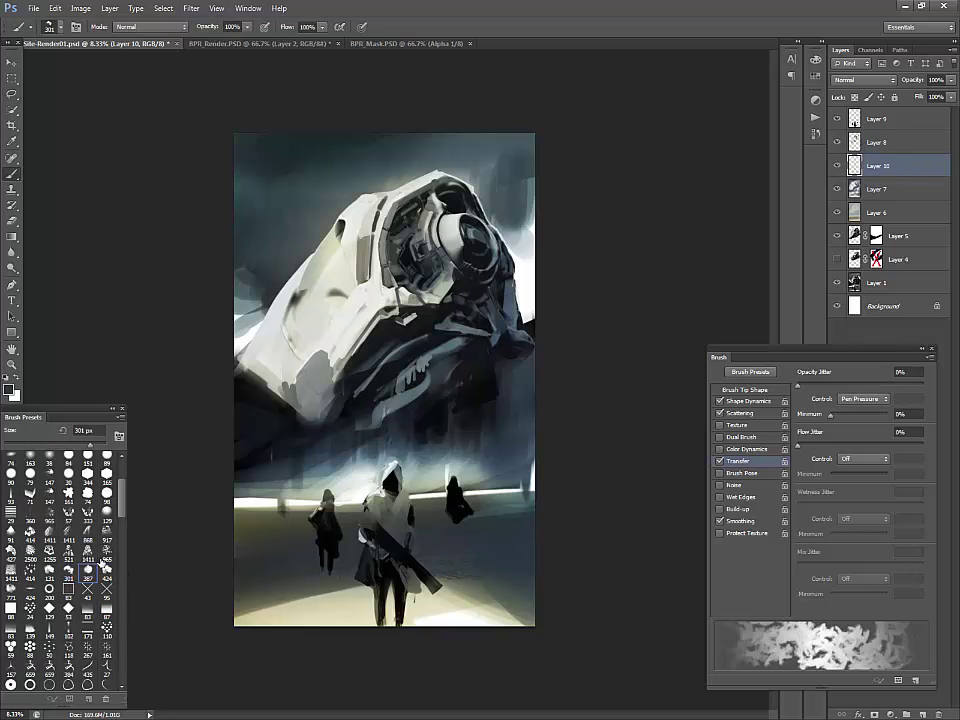
pyautogui.scroll(1, 110, 500)
pyautogui.click(106, 494)
pyautogui.press(']')
pyautogui.press(']')
pyautogui.press(']')
pyautogui.press(']')
pyautogui.press(']')
pyautogui.press(']')
pyautogui.press(']')
pyautogui.press(']')
pyautogui.press(']')
pyautogui.press(']')
pyautogui.moveTo(240, 588); pyautogui.dragTo(346, 578)
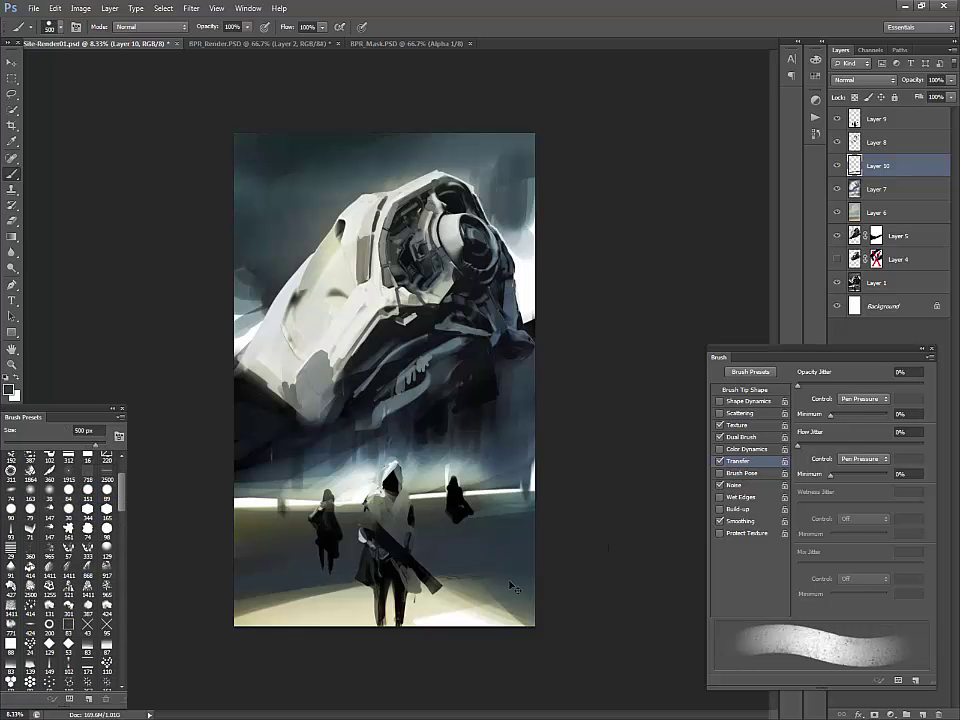
# Reduce the textured brush and paint a sampled tone across the ground just below the bright horizon line
pyautogui.moveTo(538, 510); pyautogui.dragTo(515, 502)
pyautogui.keyDown('alt'); pyautogui.click(522, 500); pyautogui.keyUp('alt')
pyautogui.press('[')
pyautogui.press('[')
pyautogui.press('[')
pyautogui.press('[')
pyautogui.press('[')
pyautogui.moveTo(255, 516); pyautogui.dragTo(520, 511)
# Enlarge the brush to 800 px and cover the shadowed ground on both sides of the figures with sampled grey-green tones
pyautogui.press(']')
pyautogui.press(']')
pyautogui.press(']')
pyautogui.press(']')
pyautogui.press(']')
pyautogui.moveTo(320, 520)
pyautogui.mouseDown()
pyautogui.moveTo(240, 524)
pyautogui.moveTo(312, 528)
pyautogui.mouseUp()
pyautogui.hotkey('ctrl', 'z')
pyautogui.press(']')
pyautogui.press(']')
pyautogui.press(']')
pyautogui.keyDown('alt'); pyautogui.click(267, 513); pyautogui.keyUp('alt')
pyautogui.moveTo(305, 536)
pyautogui.mouseDown()
pyautogui.moveTo(240, 538)
pyautogui.moveTo(240, 549)
pyautogui.moveTo(280, 562)
pyautogui.moveTo(355, 555)
pyautogui.mouseUp()
pyautogui.keyDown('alt'); pyautogui.click(315, 543); pyautogui.keyUp('alt')
pyautogui.moveTo(446, 555)
pyautogui.mouseDown()
pyautogui.moveTo(489, 517)
pyautogui.moveTo(527, 546)
pyautogui.mouseUp()
pyautogui.keyDown('alt'); pyautogui.click(480, 530); pyautogui.keyUp('alt')
pyautogui.moveTo(430, 538)
pyautogui.mouseDown()
pyautogui.moveTo(489, 516)
pyautogui.moveTo(527, 532)
pyautogui.mouseUp()
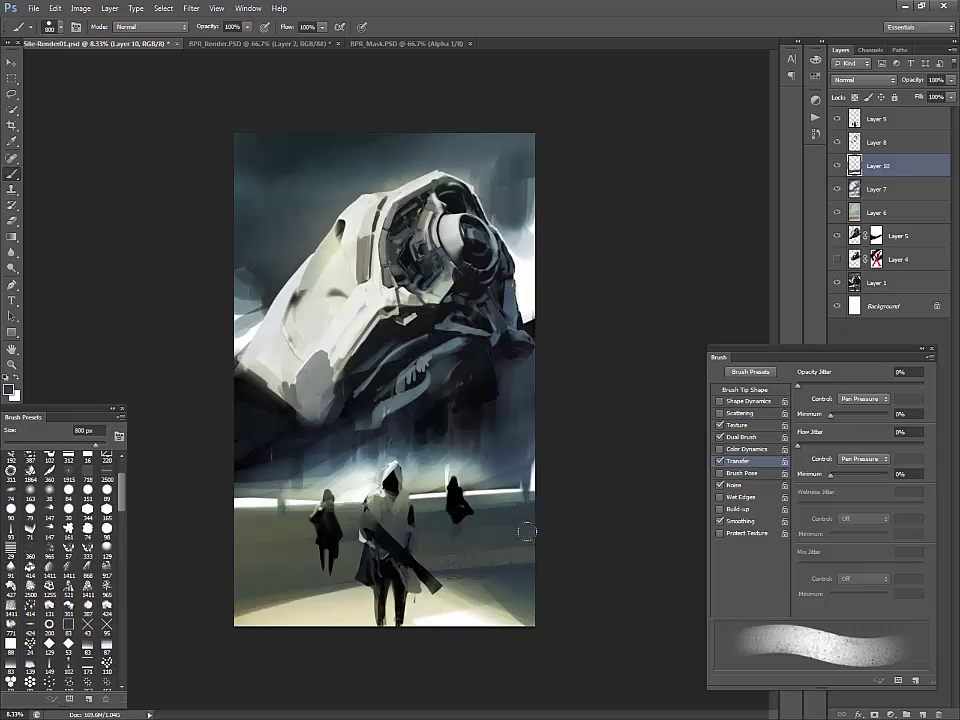
# Sample the pale sand colour, paint along the sunlit ground's upper edge at 300 px, enlarge the brush to 400 px and undo the last stroke
pyautogui.keyDown('alt'); pyautogui.click(474, 591); pyautogui.keyUp('alt')
pyautogui.press('[')
pyautogui.press('[')
pyautogui.press('[')
pyautogui.press('[')
pyautogui.press('[')
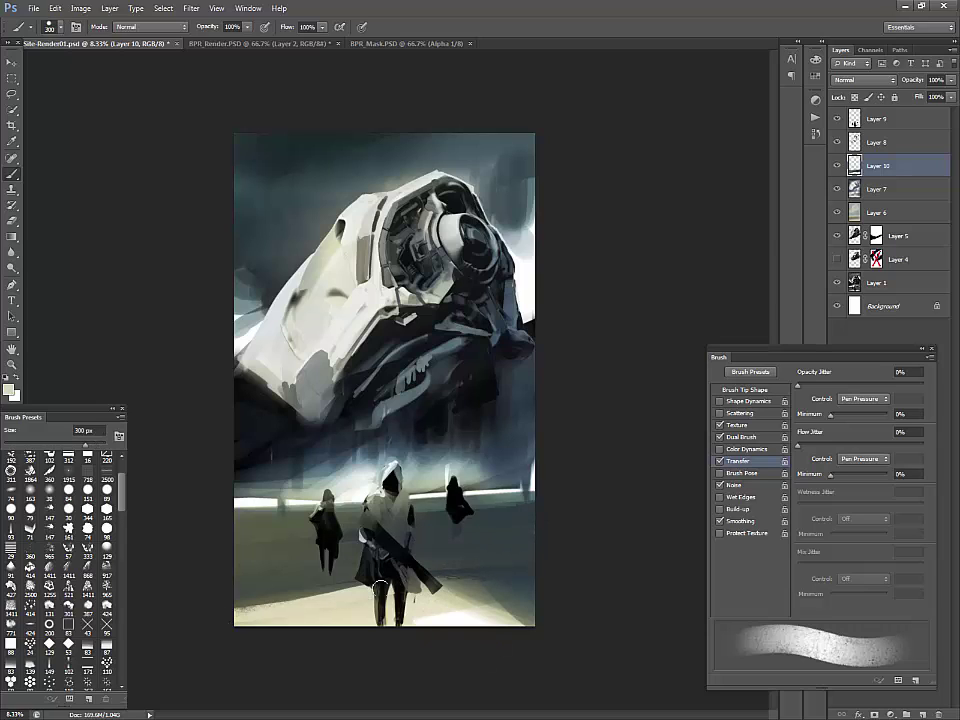
pyautogui.moveTo(240, 594)
pyautogui.mouseDown()
pyautogui.moveTo(342, 608)
pyautogui.moveTo(523, 585)
pyautogui.mouseUp()
pyautogui.press(']')
pyautogui.hotkey('ctrl', 'z')
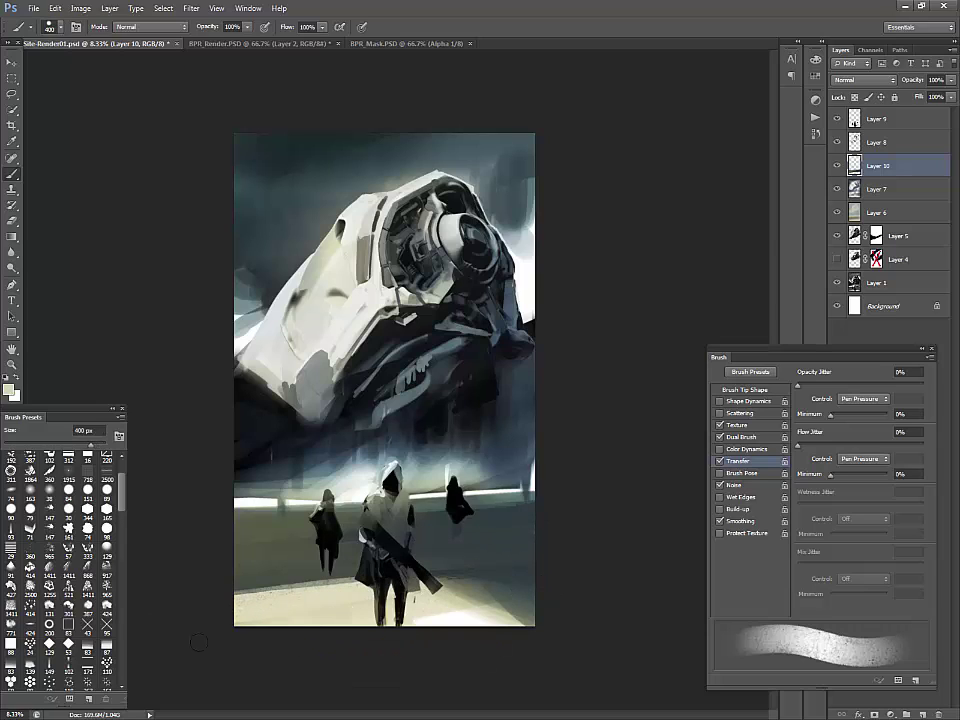
# Sample a paler sand tone and paint the sunlit ground from the main figure to the picture's right edge at 400 px
pyautogui.keyDown('alt'); pyautogui.click(470, 619); pyautogui.keyUp('alt')
pyautogui.moveTo(415, 617)
pyautogui.mouseDown()
pyautogui.moveTo(528, 603)
pyautogui.moveTo(433, 598)
pyautogui.moveTo(537, 577)
pyautogui.mouseUp()
pyautogui.moveTo(458, 595); pyautogui.dragTo(540, 580)
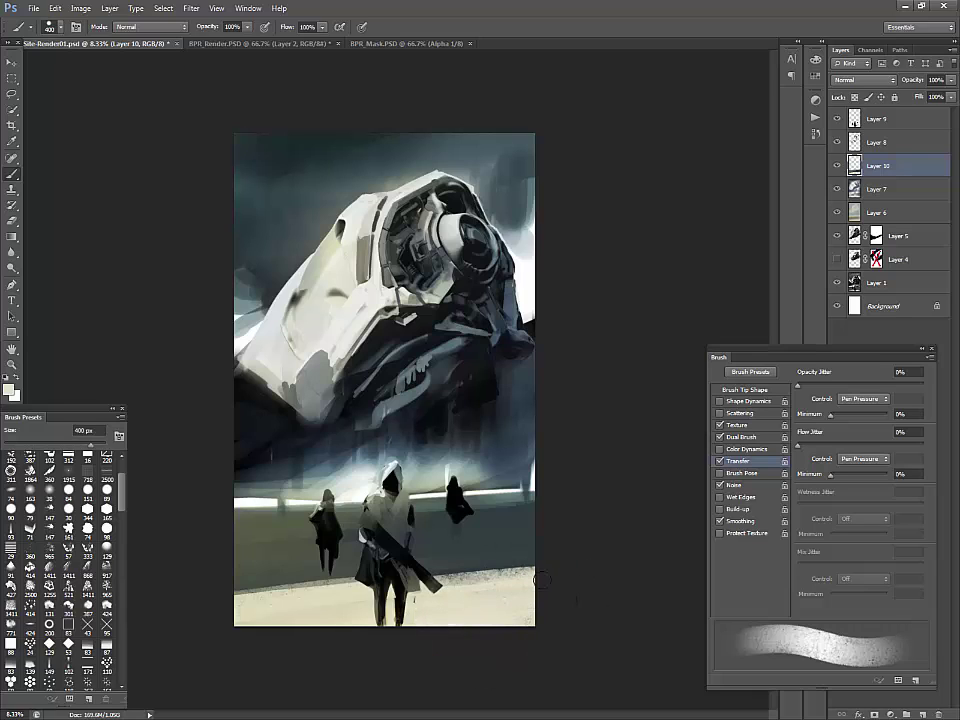
# Try to paint a sampled blue-grey across the bright horizon line with the brush reduced to 175 px, and undo the strokes
pyautogui.keyDown('alt'); pyautogui.click(327, 469); pyautogui.keyUp('alt')
pyautogui.press('[')
pyautogui.press('[')
pyautogui.press('[')
pyautogui.press('[')
pyautogui.press('[')
pyautogui.press('[')
pyautogui.moveTo(533, 486); pyautogui.dragTo(240, 496)
pyautogui.hotkey('ctrl', 'z')
pyautogui.hotkey('ctrl', 'z')
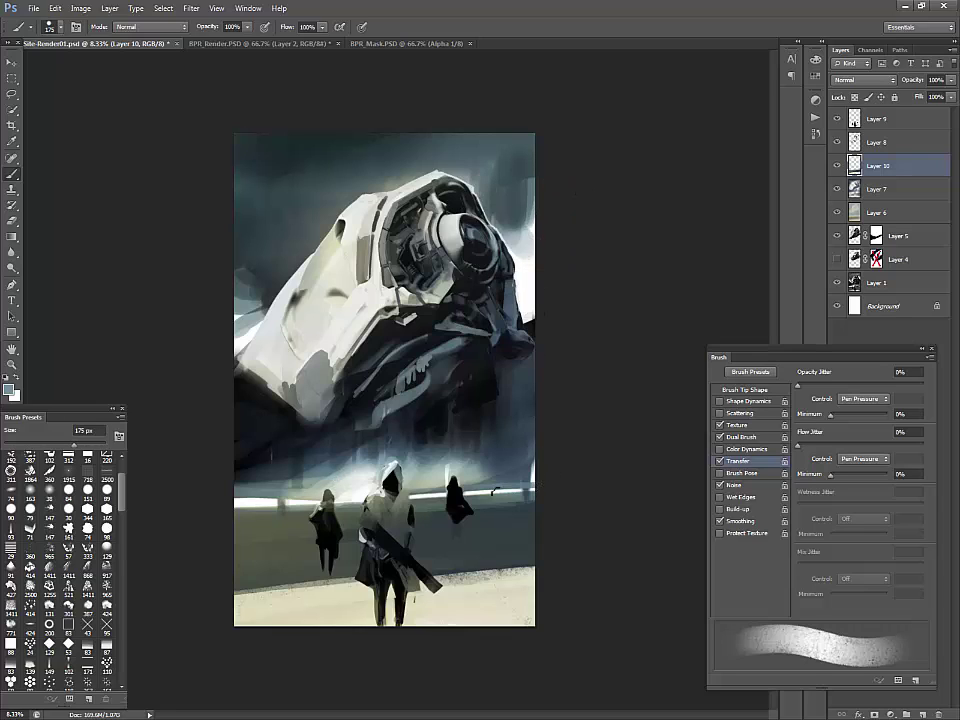
# Paint blue-grey haze below the ship's right side, enlarging the brush through 500 px to 1100 px
pyautogui.moveTo(480, 486)
pyautogui.mouseDown()
pyautogui.moveTo(520, 470)
pyautogui.moveTo(479, 459)
pyautogui.moveTo(455, 438)
pyautogui.mouseUp()
pyautogui.press(']')
pyautogui.press(']')
pyautogui.press(']')
pyautogui.press(']')
pyautogui.press(']')
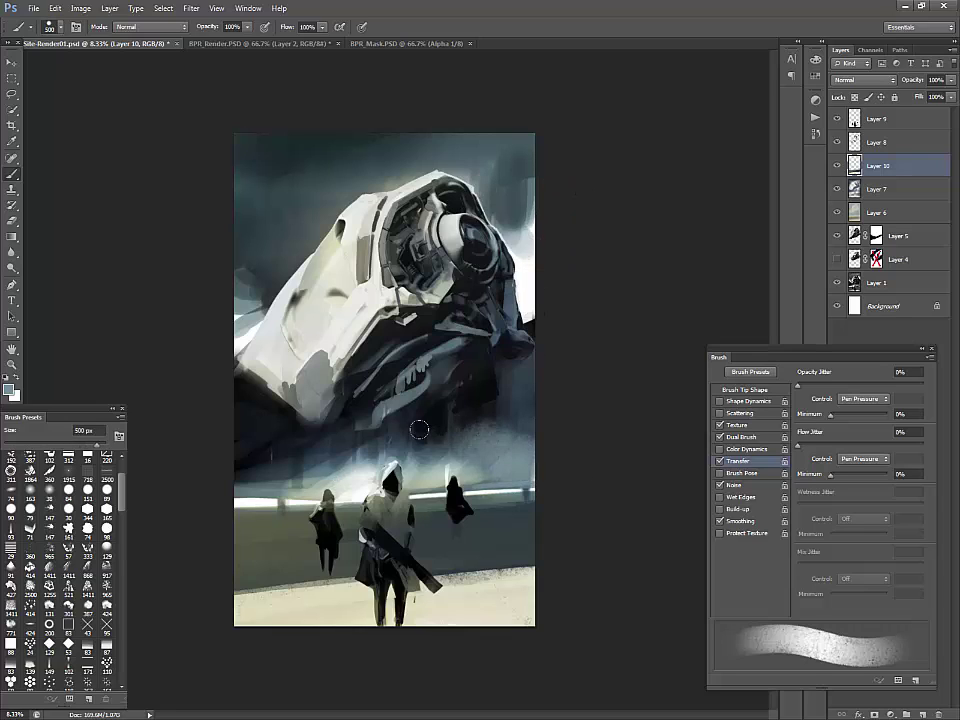
pyautogui.press(']')
pyautogui.press(']')
pyautogui.press(']')
pyautogui.press(']')
pyautogui.press(']')
pyautogui.press(']')
# Sample dark and blue-grey tones, reduce the brush to 400 px and paint haze beneath the hull's centre and left side
pyautogui.keyDown('alt'); pyautogui.click(482, 396); pyautogui.keyUp('alt')
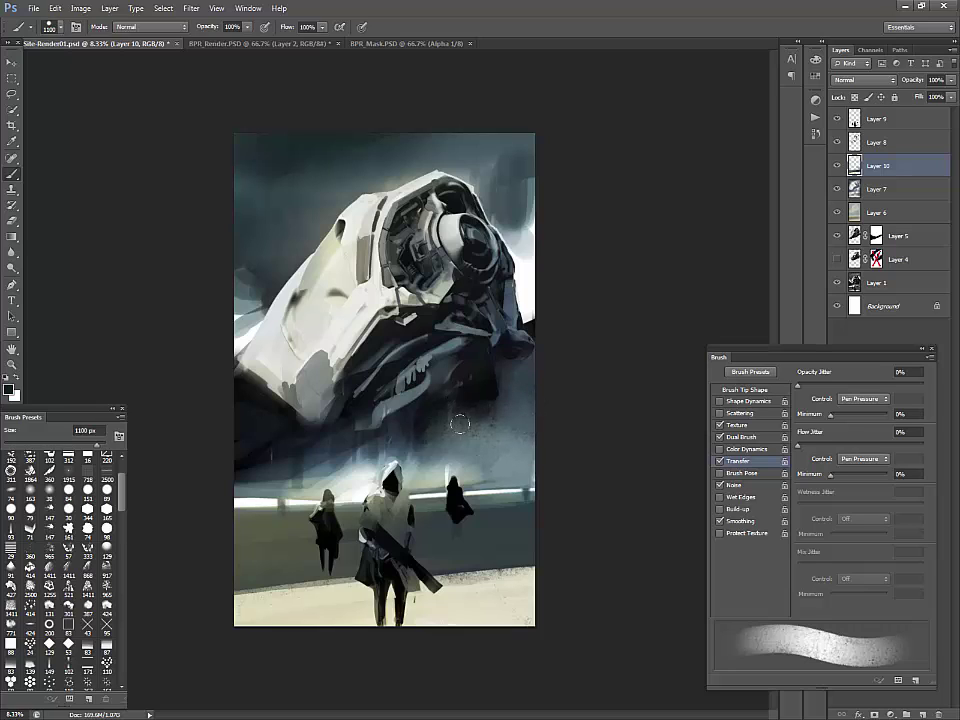
pyautogui.keyDown('alt'); pyautogui.click(431, 452); pyautogui.keyUp('alt')
pyautogui.press('[')
pyautogui.press('[')
pyautogui.press('[')
pyautogui.press('[')
pyautogui.press('[')
pyautogui.press('[')
pyautogui.press('[')
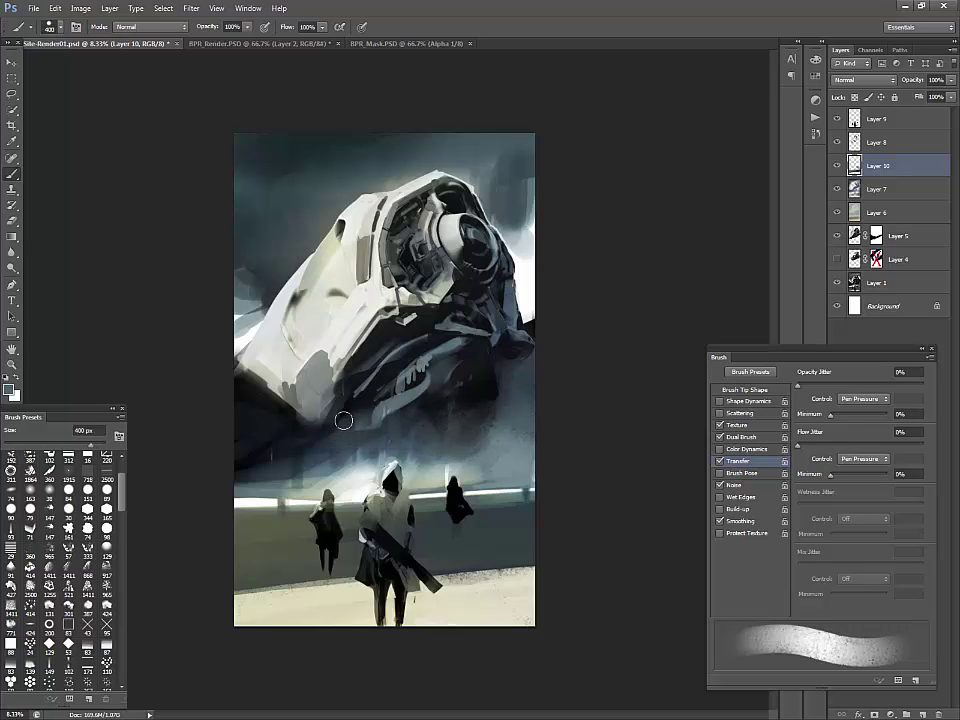
pyautogui.moveTo(344, 421); pyautogui.dragTo(394, 426)
pyautogui.keyDown('alt'); pyautogui.click(325, 462); pyautogui.keyUp('alt')
pyautogui.moveTo(302, 444)
pyautogui.mouseDown()
pyautogui.moveTo(254, 460)
pyautogui.moveTo(238, 424)
pyautogui.mouseUp()
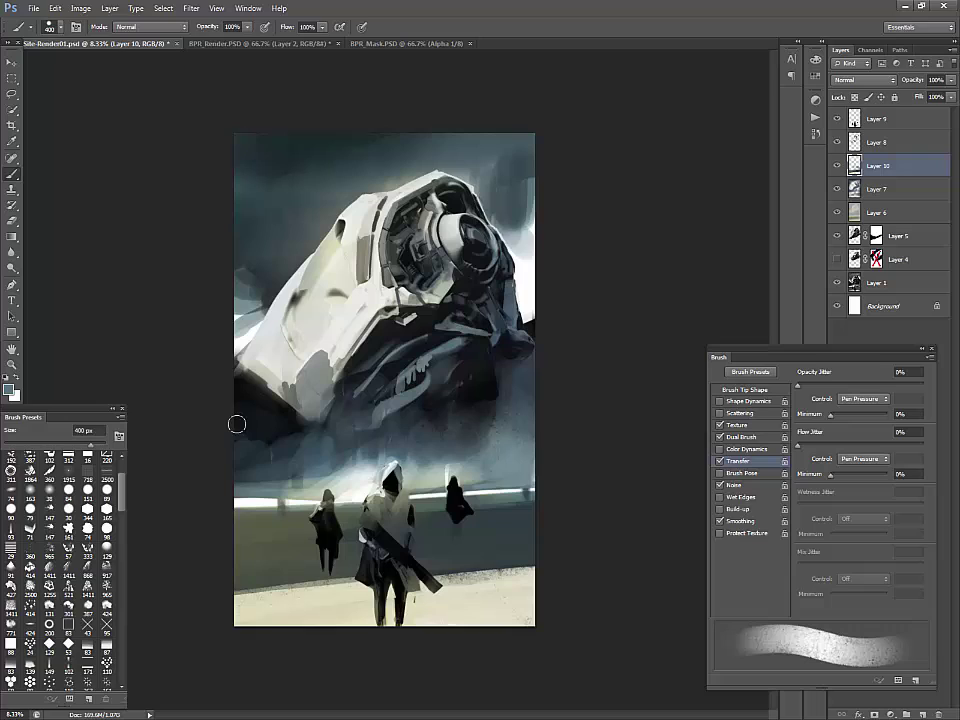
# Sample a tone near the picture's left edge and paint it just above the bright horizon line toward the left figure
pyautogui.keyDown('alt'); pyautogui.click(248, 484); pyautogui.keyUp('alt')
pyautogui.moveTo(243, 480); pyautogui.dragTo(284, 475)
pyautogui.moveTo(322, 486)
pyautogui.mouseDown()
pyautogui.moveTo(303, 486)
pyautogui.moveTo(328, 485)
pyautogui.mouseUp()
# Sample white, choose the 93 px brush preset, enlarge it to 600 px and paint light streaks behind the right figure
pyautogui.keyDown('alt'); pyautogui.click(248, 497); pyautogui.keyUp('alt')
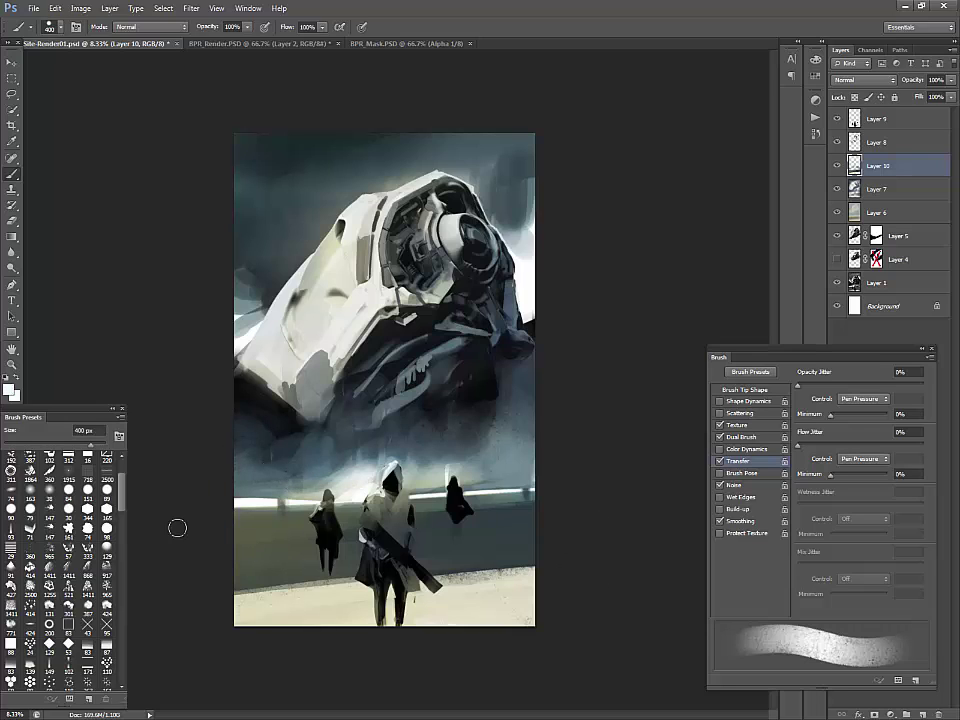
pyautogui.click(14, 531)
pyautogui.moveTo(486, 464); pyautogui.dragTo(570, 462)
pyautogui.press(']')
pyautogui.press(']')
pyautogui.press(']')
pyautogui.press(']')
pyautogui.press(']')
pyautogui.press(']')
pyautogui.press(']')
pyautogui.press(']')
pyautogui.press(']')
pyautogui.press(']')
pyautogui.moveTo(480, 464); pyautogui.dragTo(562, 457)
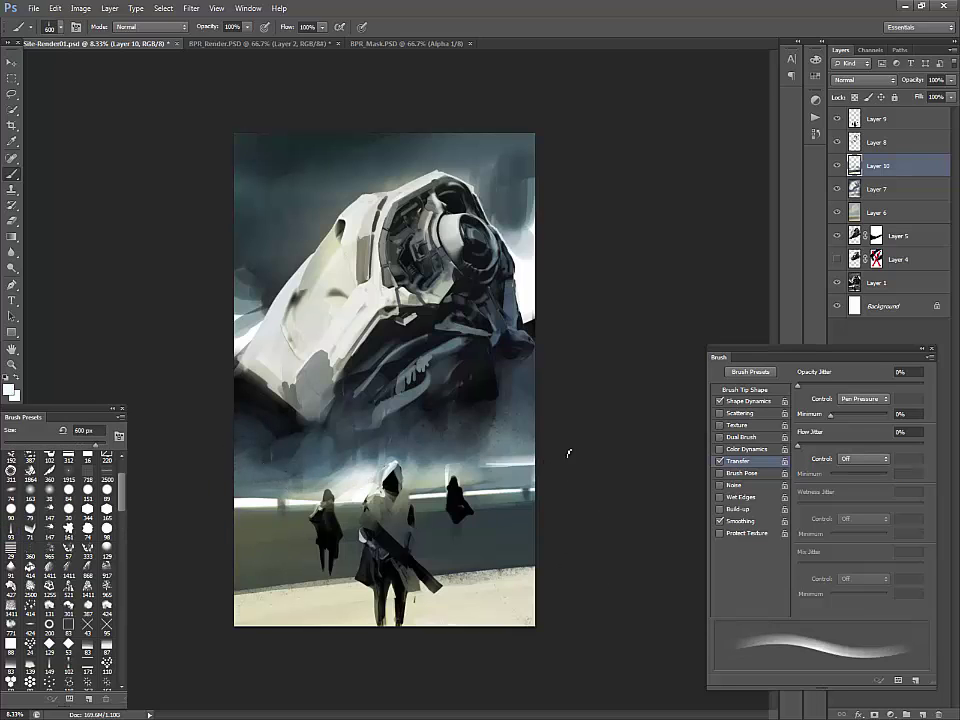
# Sample tones around the horizon, try a stroke across the haze behind the main figure and undo it
pyautogui.keyDown('alt'); pyautogui.click(487, 472); pyautogui.keyUp('alt')
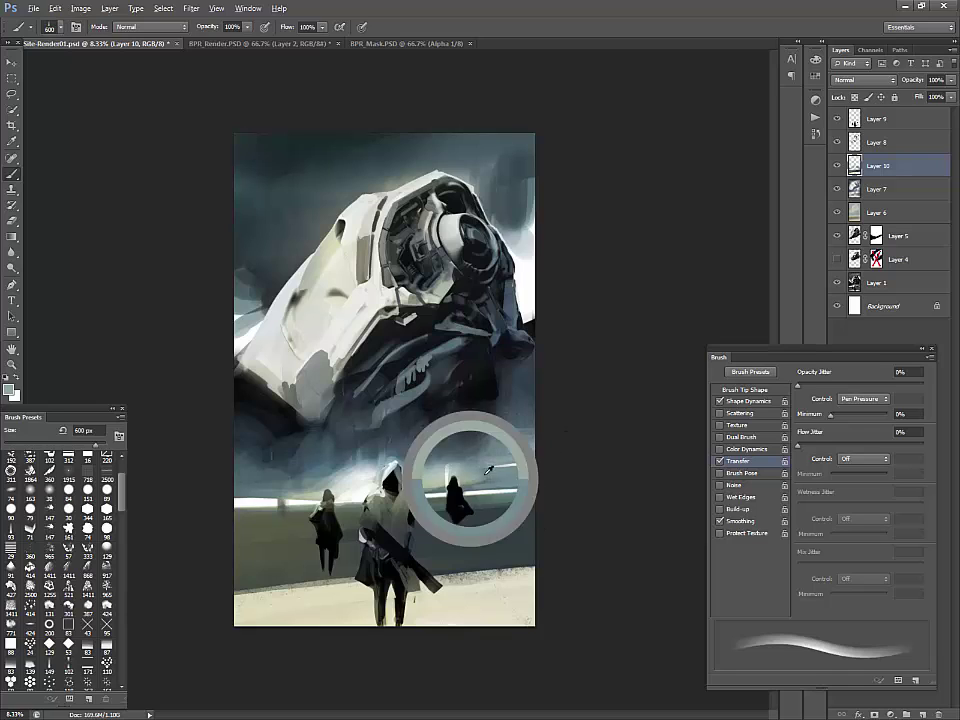
pyautogui.keyDown('alt'); pyautogui.click(311, 444); pyautogui.keyUp('alt')
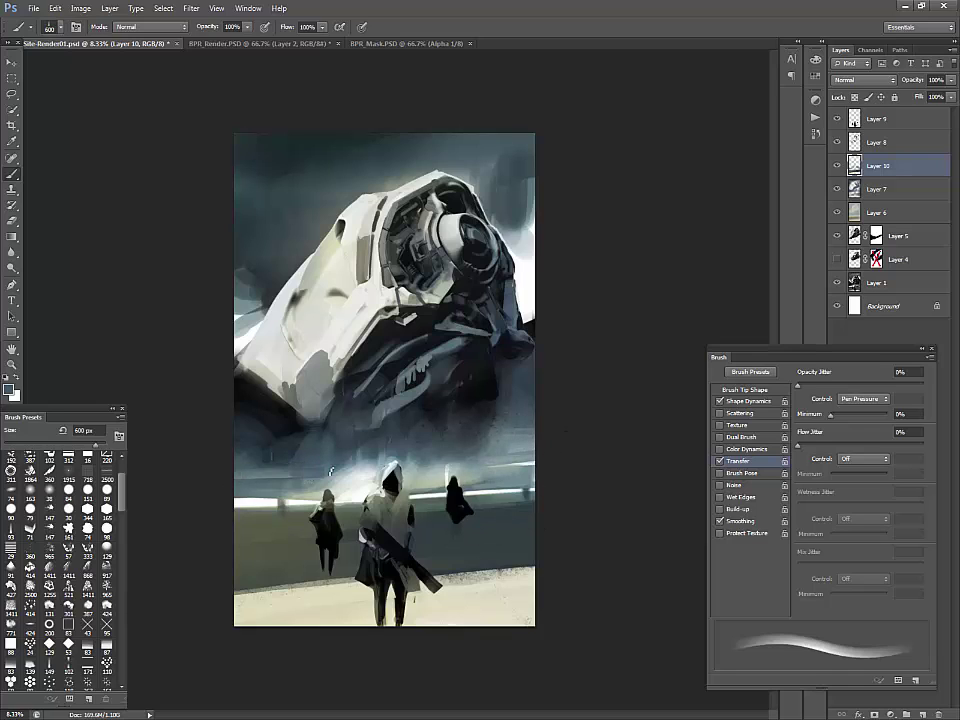
pyautogui.keyDown('alt'); pyautogui.click(279, 486); pyautogui.keyUp('alt')
pyautogui.moveTo(342, 482); pyautogui.dragTo(449, 482)
pyautogui.hotkey('ctrl', 'z')
# Choose the hard 30 px brush preset, enlarge it to 250 px and paint blue-grey streaks across the haze above the horizon
pyautogui.click(68, 509)
pyautogui.press(']')
pyautogui.press(']')
pyautogui.press(']')
pyautogui.press(']')
pyautogui.press(']')
pyautogui.press(']')
pyautogui.press(']')
pyautogui.press(']')
pyautogui.press(']')
pyautogui.press(']')
pyautogui.press(']')
pyautogui.press(']')
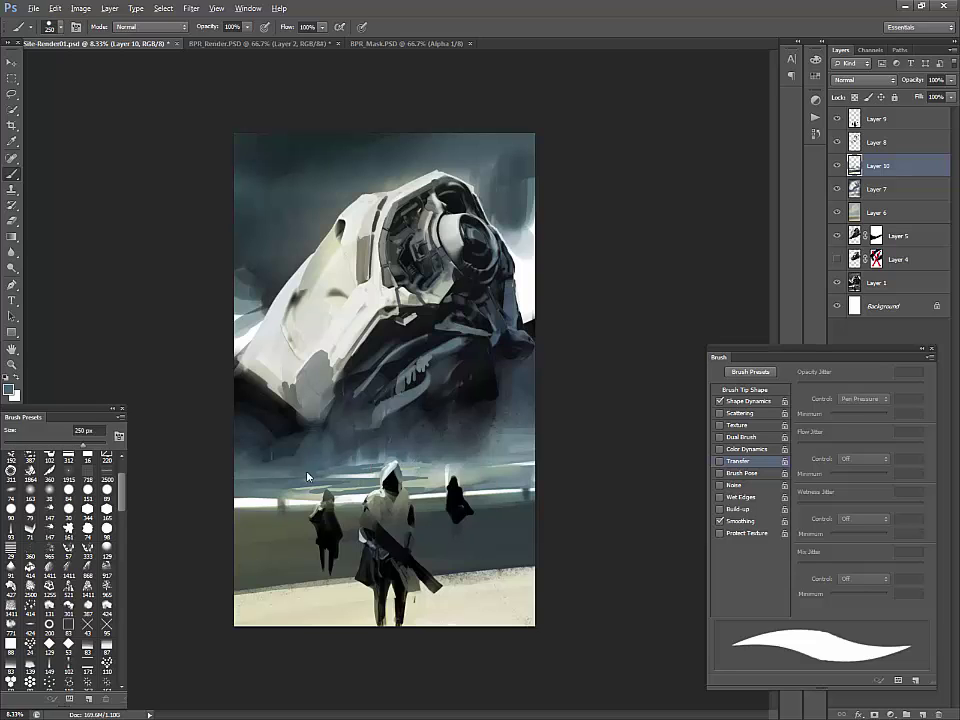
pyautogui.moveTo(427, 465); pyautogui.dragTo(511, 464)
# Sample a darker tone and paint strokes across the haze beneath the hull's right half
pyautogui.keyDown('alt'); pyautogui.click(520, 443); pyautogui.keyUp('alt')
pyautogui.moveTo(452, 446)
pyautogui.mouseDown()
pyautogui.moveTo(499, 446)
pyautogui.moveTo(408, 449)
pyautogui.mouseUp()
pyautogui.keyDown('alt'); pyautogui.click(455, 445); pyautogui.keyUp('alt')
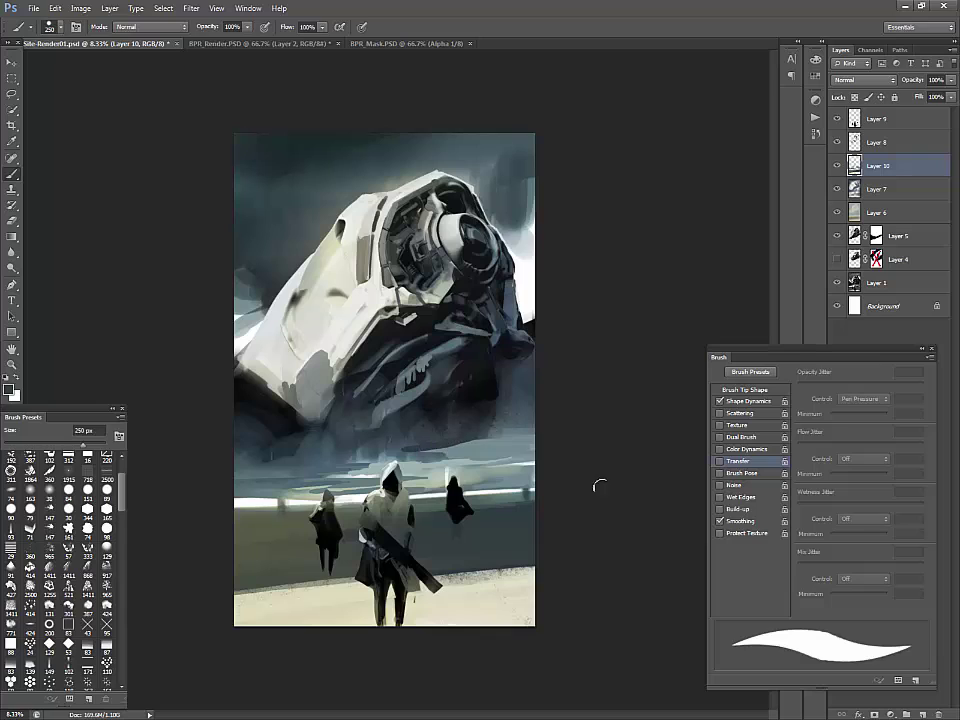
# Paint a white and blue-grey patch beside the hull's lower right edge, sampling neighbouring tones to shape it
pyautogui.keyDown('alt'); pyautogui.click(514, 364); pyautogui.keyUp('alt')
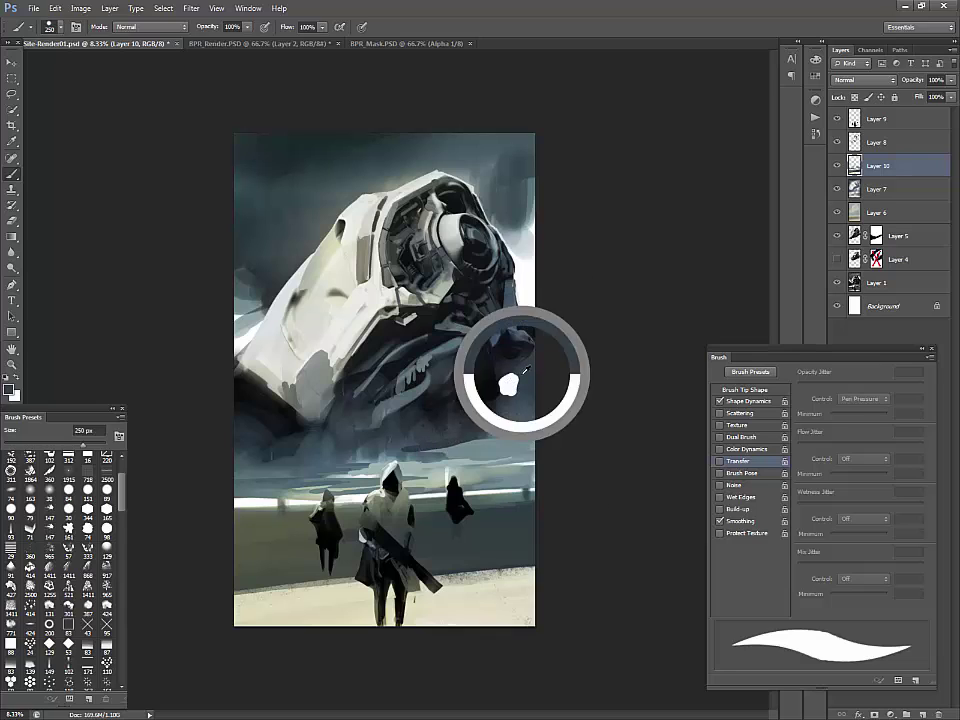
pyautogui.moveTo(508, 376)
pyautogui.mouseDown()
pyautogui.moveTo(504, 421)
pyautogui.moveTo(534, 391)
pyautogui.moveTo(529, 373)
pyautogui.moveTo(500, 436)
pyautogui.moveTo(510, 433)
pyautogui.moveTo(516, 414)
pyautogui.moveTo(500, 402)
pyautogui.moveTo(503, 433)
pyautogui.mouseUp()
pyautogui.keyDown('alt'); pyautogui.click(520, 402); pyautogui.keyUp('alt')
pyautogui.keyDown('alt'); pyautogui.click(510, 431); pyautogui.keyUp('alt')
pyautogui.keyDown('alt'); pyautogui.click(477, 420); pyautogui.keyUp('alt')
pyautogui.keyDown('alt'); pyautogui.click(484, 426); pyautogui.keyUp('alt')
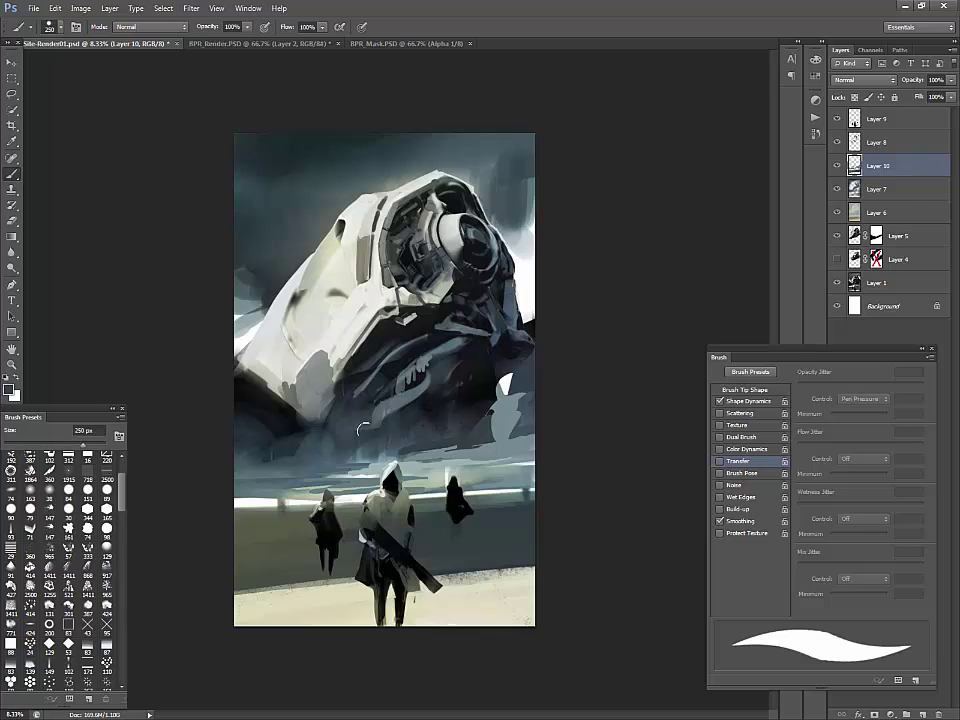
# Paint light blue strokes below the hull's lower left corner using sampled tones
pyautogui.keyDown('alt'); pyautogui.click(294, 380); pyautogui.keyUp('alt')
pyautogui.moveTo(303, 389); pyautogui.dragTo(292, 380)
pyautogui.keyDown('alt'); pyautogui.click(292, 458); pyautogui.keyUp('alt')
pyautogui.moveTo(292, 460); pyautogui.dragTo(273, 462)
pyautogui.keyDown('alt'); pyautogui.click(297, 446); pyautogui.keyUp('alt')
pyautogui.keyDown('alt'); pyautogui.click(357, 458); pyautogui.keyUp('alt')
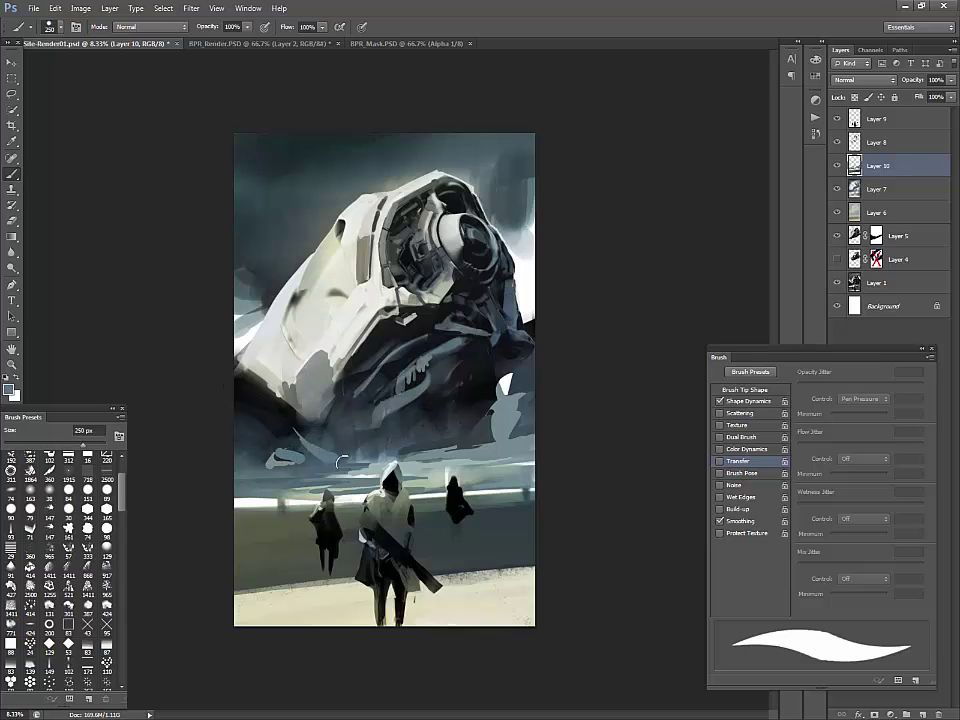
# Paint a blue slope descending from the picture's left edge below the hull, alternating sampled light and dark tones
pyautogui.moveTo(238, 424); pyautogui.dragTo(300, 445)
pyautogui.keyDown('alt'); pyautogui.click(252, 415); pyautogui.keyUp('alt')
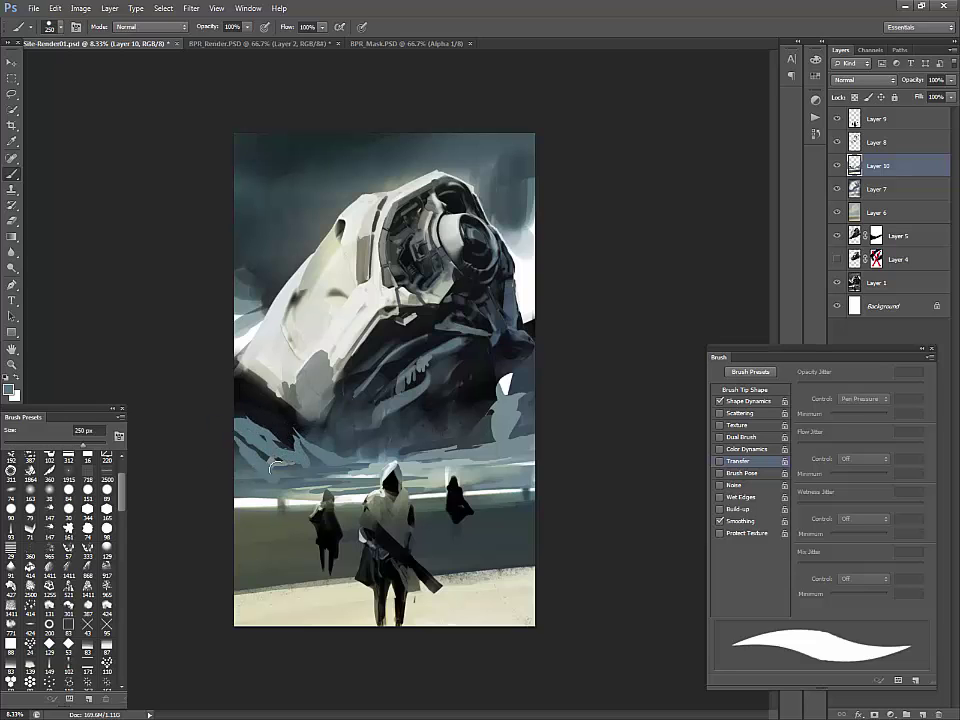
pyautogui.keyDown('alt'); pyautogui.click(258, 462); pyautogui.keyUp('alt')
pyautogui.moveTo(238, 451); pyautogui.dragTo(296, 477)
pyautogui.keyDown('alt'); pyautogui.click(246, 469); pyautogui.keyUp('alt')
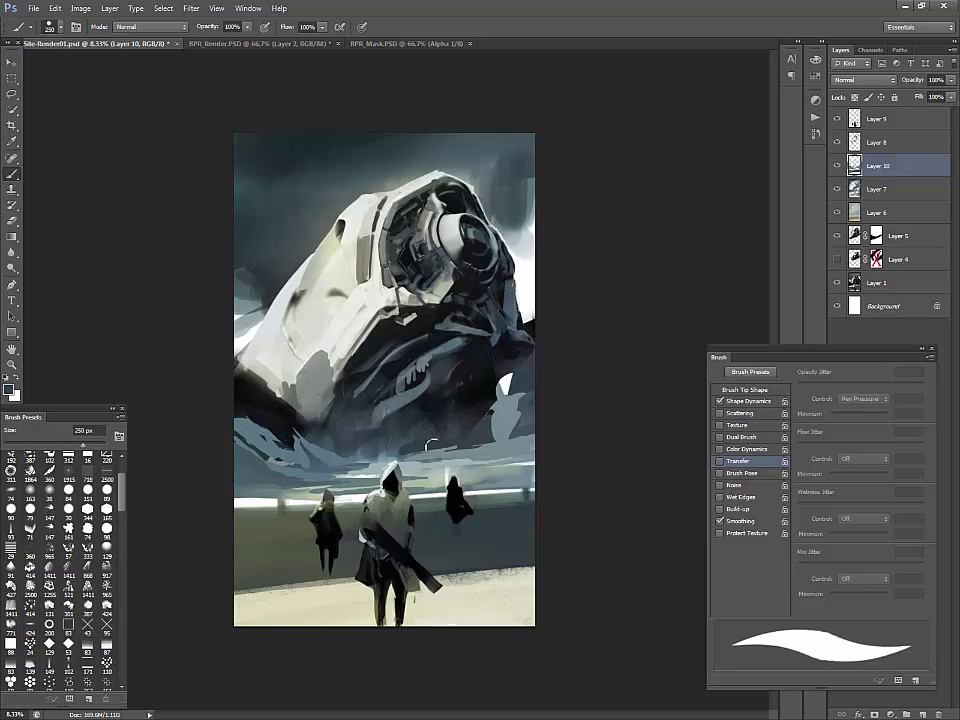
pyautogui.keyDown('alt'); pyautogui.click(446, 430); pyautogui.keyUp('alt')
# Add a new layer directly above Layer 8 and keep the Brush tool active
pyautogui.press('e')
pyautogui.press('b')
pyautogui.click(890, 142)
pyautogui.hotkey('ctrl', 'shift', 'alt', 'n')
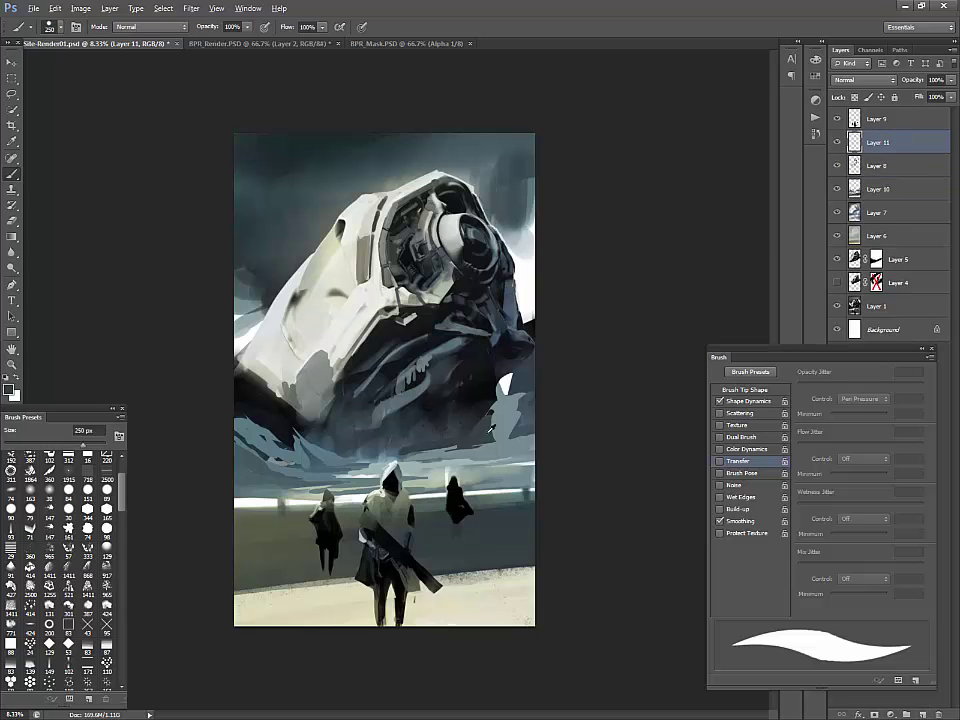
# Paint pale and dark streaks on the distant ground below the hull's right side with sampled tones
pyautogui.keyDown('alt'); pyautogui.click(473, 432); pyautogui.keyUp('alt')
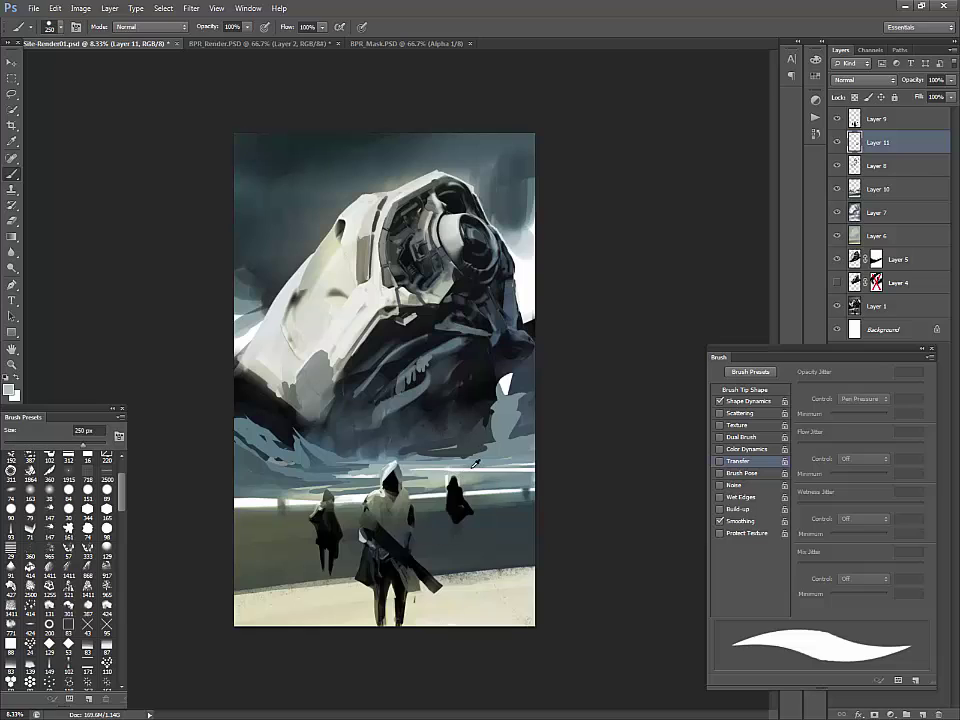
pyautogui.keyDown('alt'); pyautogui.click(473, 468); pyautogui.keyUp('alt')
pyautogui.keyDown('alt'); pyautogui.click(484, 459); pyautogui.keyUp('alt')
pyautogui.keyDown('alt'); pyautogui.click(484, 449); pyautogui.keyUp('alt')
pyautogui.moveTo(472, 454); pyautogui.dragTo(496, 443)
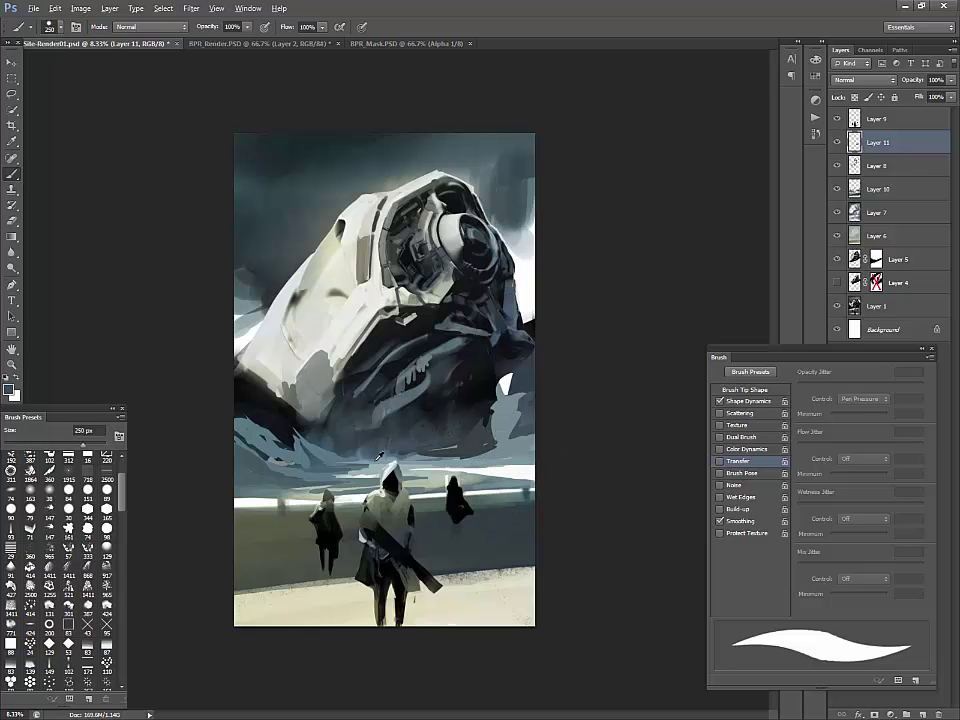
# Refine the slope and distant ground left of the main figure's head with sampled blue and grey tones
pyautogui.keyDown('alt'); pyautogui.click(377, 459); pyautogui.keyUp('alt')
pyautogui.moveTo(367, 462)
pyautogui.mouseDown()
pyautogui.moveTo(225, 411)
pyautogui.moveTo(341, 480)
pyautogui.mouseUp()
pyautogui.keyDown('alt'); pyautogui.click(366, 450); pyautogui.keyUp('alt')
pyautogui.keyDown('alt'); pyautogui.click(316, 443); pyautogui.keyUp('alt')
pyautogui.keyDown('alt'); pyautogui.click(283, 452); pyautogui.keyUp('alt')
pyautogui.keyDown('alt'); pyautogui.click(299, 454); pyautogui.keyUp('alt')
pyautogui.keyDown('alt'); pyautogui.click(318, 457); pyautogui.keyUp('alt')
# Paint sampled grey-green tones across the distant ground just above the horizon line, left of the main figure
pyautogui.keyDown('alt'); pyautogui.click(236, 482); pyautogui.keyUp('alt')
pyautogui.moveTo(243, 484)
pyautogui.mouseDown()
pyautogui.moveTo(355, 487)
pyautogui.moveTo(268, 482)
pyautogui.moveTo(302, 476)
pyautogui.mouseUp()
pyautogui.keyDown('alt'); pyautogui.click(308, 484); pyautogui.keyUp('alt')
pyautogui.keyDown('alt'); pyautogui.click(365, 488); pyautogui.keyUp('alt')
pyautogui.keyDown('alt'); pyautogui.click(275, 475); pyautogui.keyUp('alt')
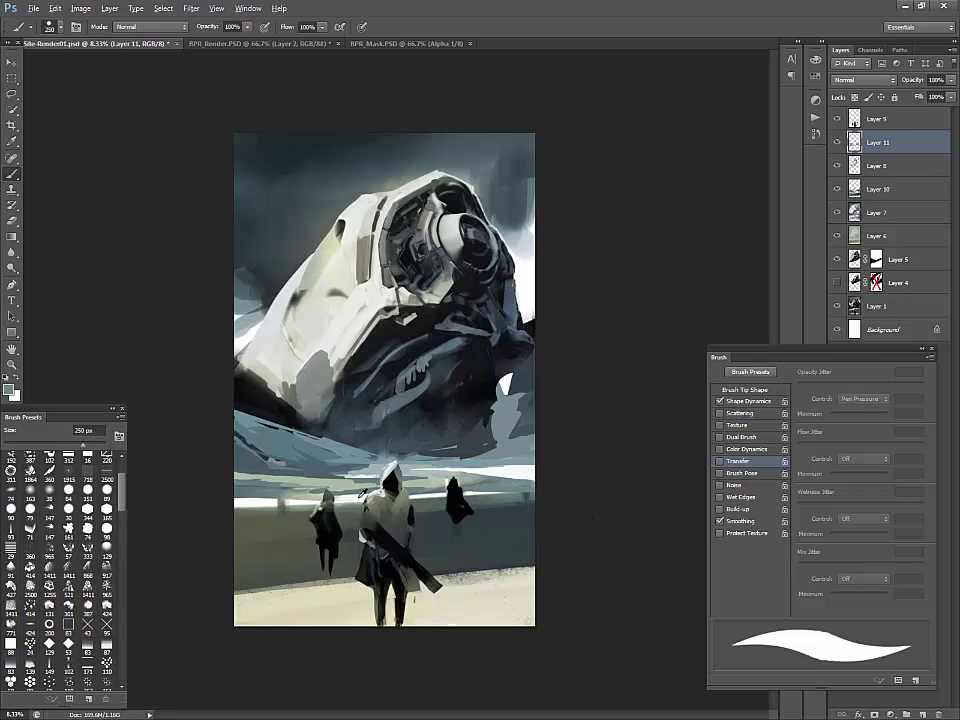
# Sample white and widen the bright horizon band behind the figures to the picture's left edge
pyautogui.keyDown('alt'); pyautogui.click(362, 493); pyautogui.keyUp('alt')
pyautogui.moveTo(350, 498); pyautogui.dragTo(238, 492)
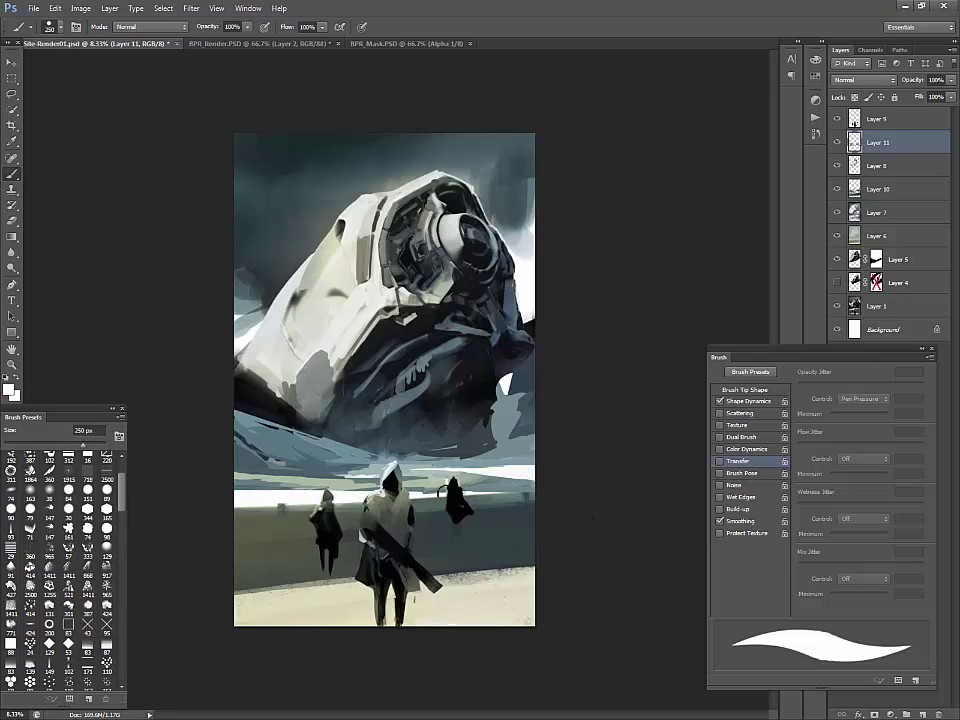
pyautogui.moveTo(446, 491); pyautogui.dragTo(234, 489)
# Sample a dark blue from the ship and darken the area under the hull's right side
pyautogui.press('d')
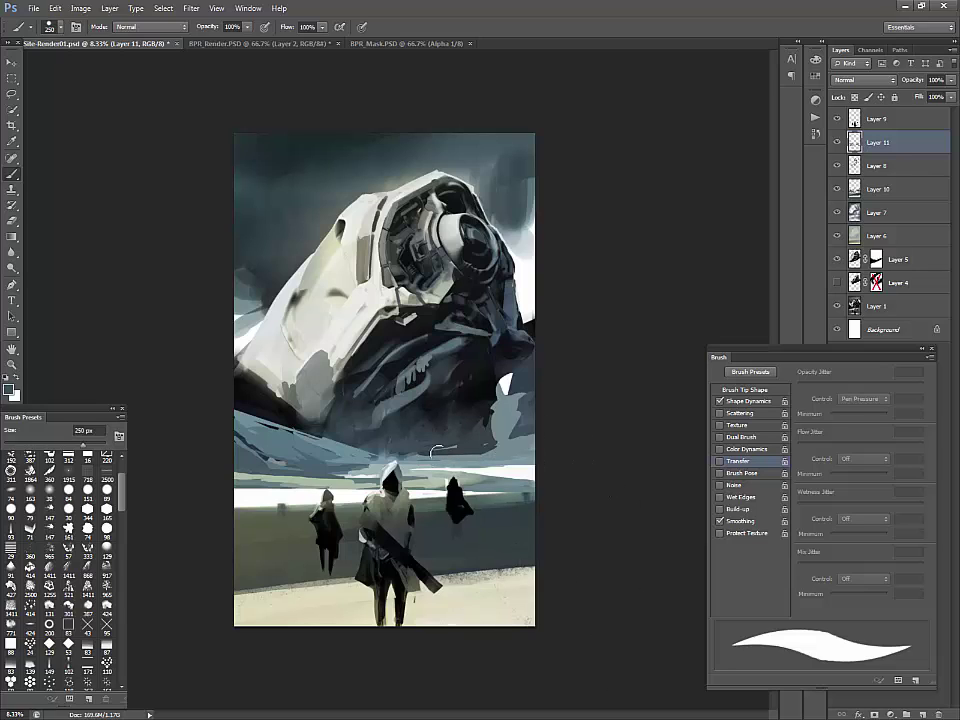
pyautogui.keyDown('alt'); pyautogui.click(328, 338); pyautogui.keyUp('alt')
pyautogui.moveTo(507, 452); pyautogui.dragTo(494, 442)
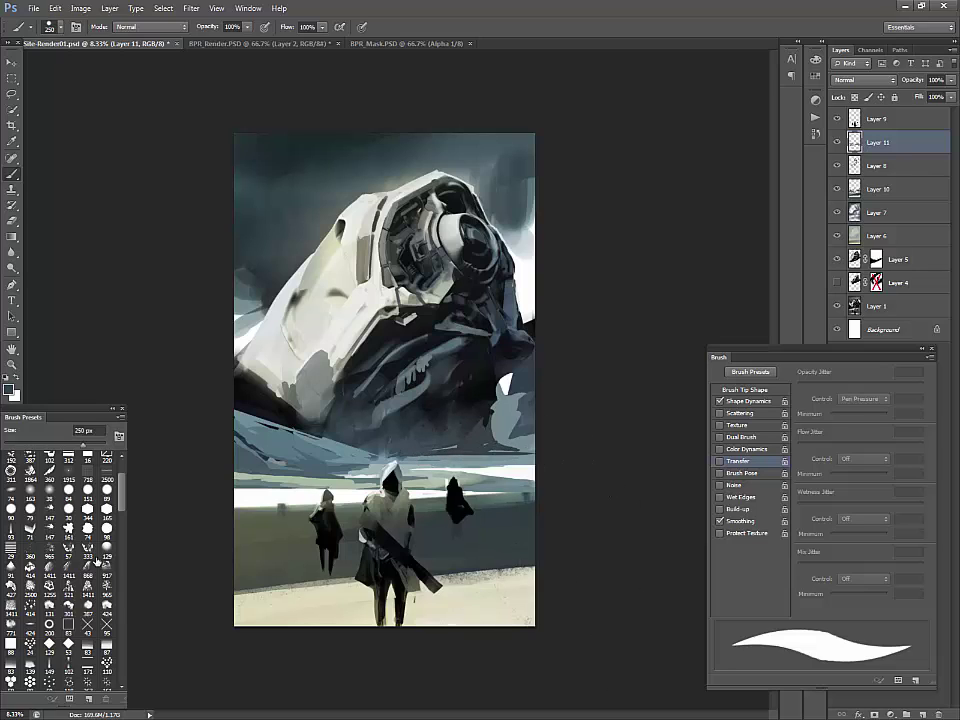
# Switch to the textured brush preset, sample a blue-grey, enlarge the brush to 250 px and paint haze behind the right figure
pyautogui.click(94, 563)
pyautogui.click(109, 495)
pyautogui.keyDown('alt'); pyautogui.click(485, 462); pyautogui.keyUp('alt')
pyautogui.press(']')
pyautogui.press(']')
pyautogui.press(']')
pyautogui.press(']')
pyautogui.press(']')
pyautogui.press(']')
pyautogui.press(']')
pyautogui.moveTo(412, 462); pyautogui.dragTo(512, 469)
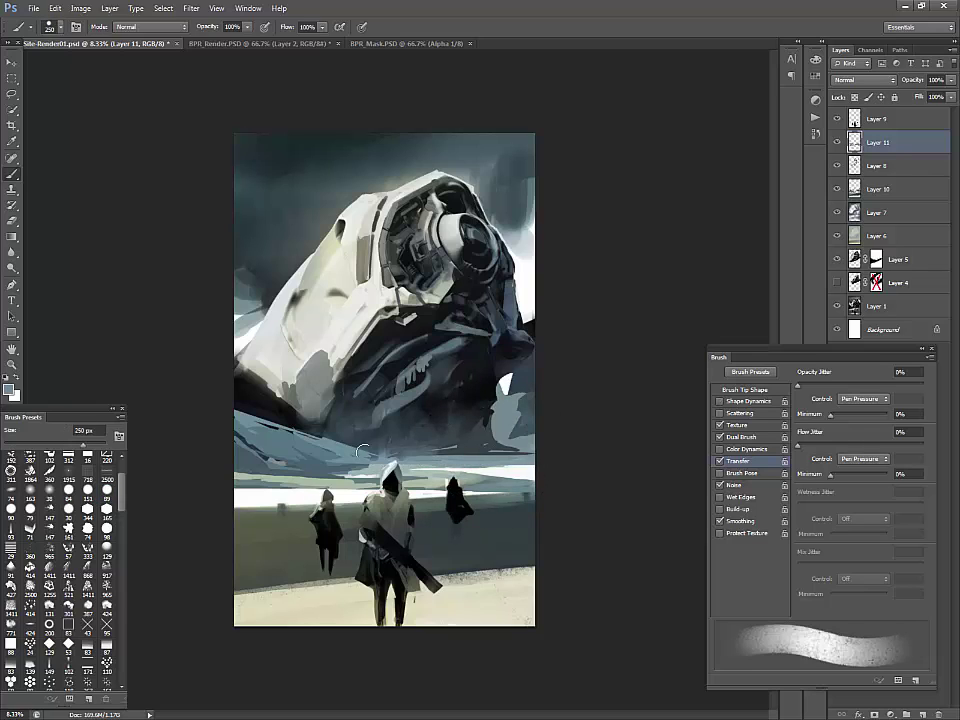
# Enlarge the textured brush to 400 px and paint blue-grey haze along the hull's base and over the pale patch beside it
pyautogui.press(']')
pyautogui.moveTo(341, 456); pyautogui.dragTo(298, 446)
pyautogui.press(']')
pyautogui.press(']')
pyautogui.press(']')
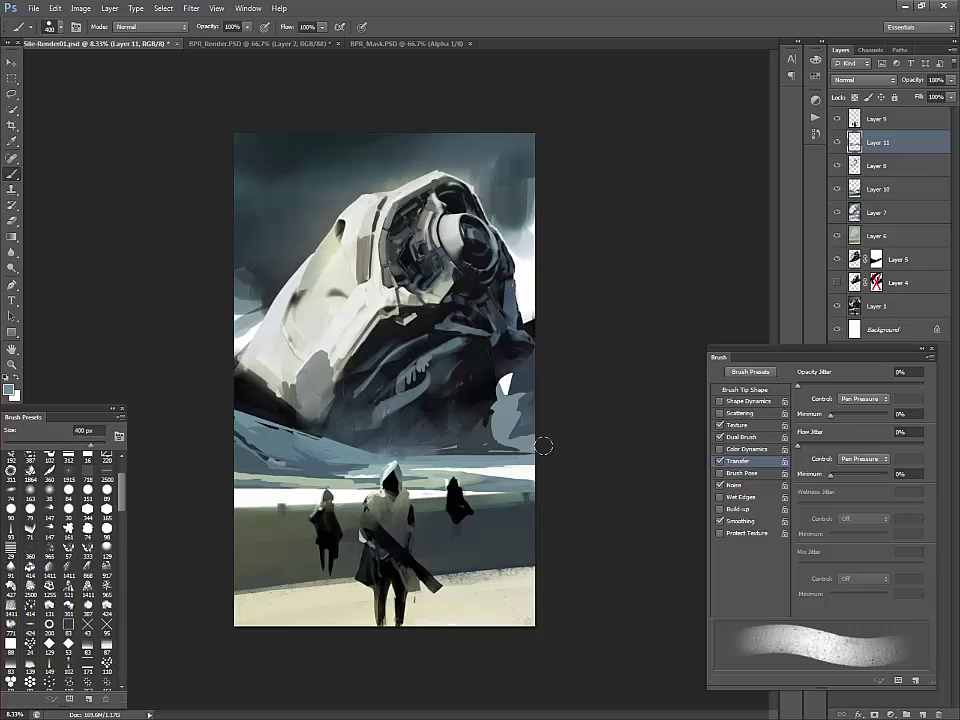
pyautogui.moveTo(430, 443); pyautogui.dragTo(500, 446)
pyautogui.keyDown('alt'); pyautogui.click(523, 415); pyautogui.keyUp('alt')
pyautogui.moveTo(518, 402)
pyautogui.mouseDown()
pyautogui.moveTo(514, 413)
pyautogui.moveTo(534, 431)
pyautogui.mouseUp()
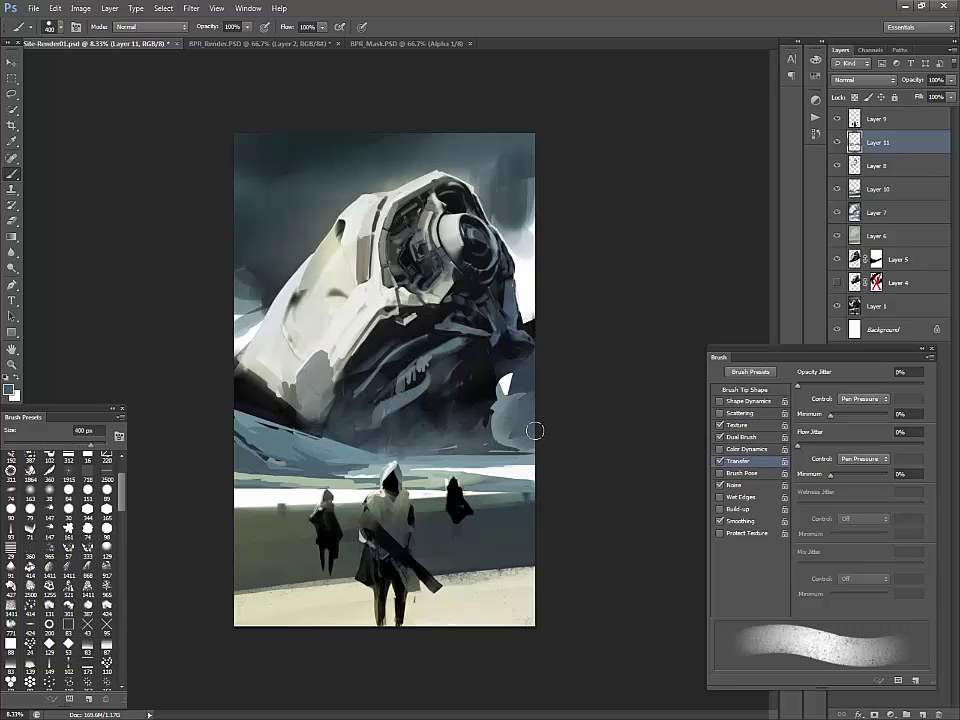
# Try a sampled-tone stroke from the pale patch up toward the hull's right edge and undo it
pyautogui.keyDown('alt'); pyautogui.click(515, 383); pyautogui.keyUp('alt')
pyautogui.moveTo(513, 376); pyautogui.dragTo(545, 355)
pyautogui.hotkey('ctrl', 'z')
# Reduce the textured brush to 100 px and paint sampled dark tones along the shadow edge of the hull's lower left
pyautogui.keyDown('alt'); pyautogui.click(348, 374); pyautogui.keyUp('alt')
pyautogui.press('[')
pyautogui.press('[')
pyautogui.press('[')
pyautogui.press('[')
pyautogui.press('[')
pyautogui.press('[')
pyautogui.press('[')
pyautogui.press('[')
pyautogui.press('[')
pyautogui.keyDown('alt'); pyautogui.click(343, 392); pyautogui.keyUp('alt')
pyautogui.moveTo(297, 381)
pyautogui.mouseDown()
pyautogui.moveTo(326, 354)
pyautogui.moveTo(296, 388)
pyautogui.mouseUp()
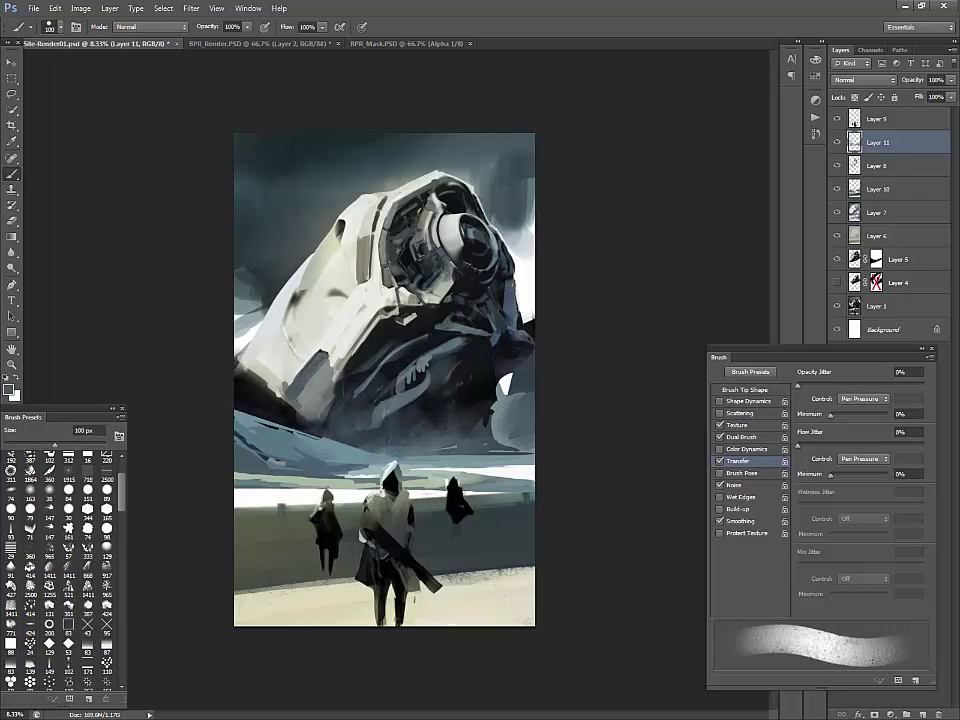
# Paint sampled tones over the recessed panel at the hull's upper-left edge and reduce the brush to 50 px
pyautogui.moveTo(336, 229); pyautogui.dragTo(312, 278)
pyautogui.keyDown('alt'); pyautogui.click(332, 242); pyautogui.keyUp('alt')
pyautogui.moveTo(338, 230); pyautogui.dragTo(318, 266)
pyautogui.keyDown('alt'); pyautogui.click(309, 262); pyautogui.keyUp('alt')
pyautogui.press('[')
pyautogui.press('[')
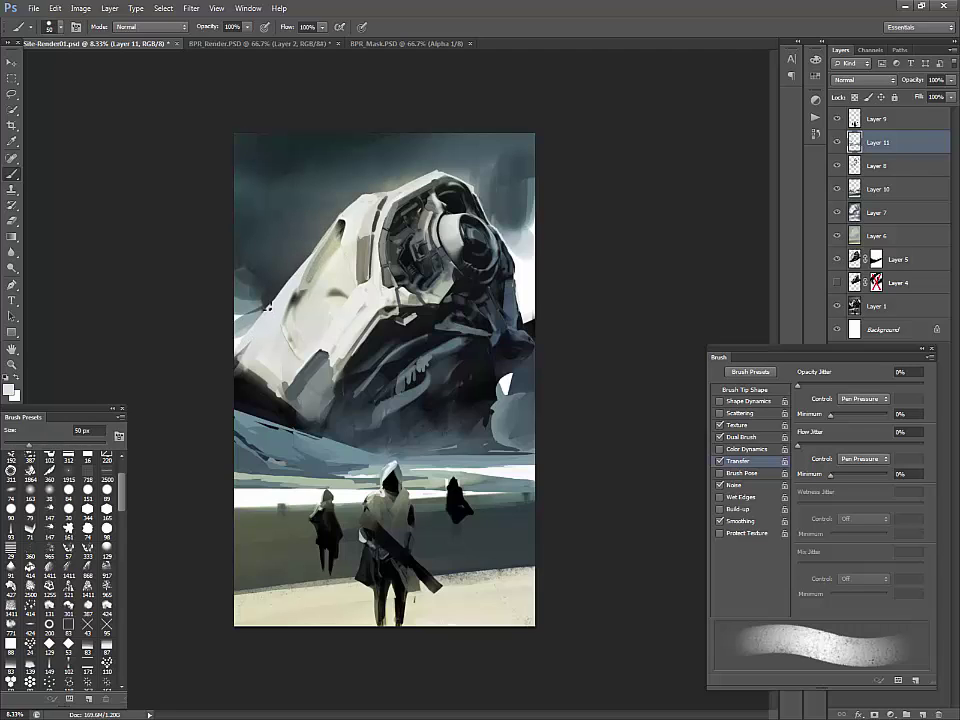
# Enlarge the textured brush to 500 px and paint sampled sky tones beside the hull's left edge and above its top
pyautogui.press(']')
pyautogui.press(']')
pyautogui.press(']')
pyautogui.press(']')
pyautogui.press(']')
pyautogui.press(']')
pyautogui.press(']')
pyautogui.press(']')
pyautogui.press(']')
pyautogui.press(']')
pyautogui.keyDown('alt'); pyautogui.click(240, 314); pyautogui.keyUp('alt')
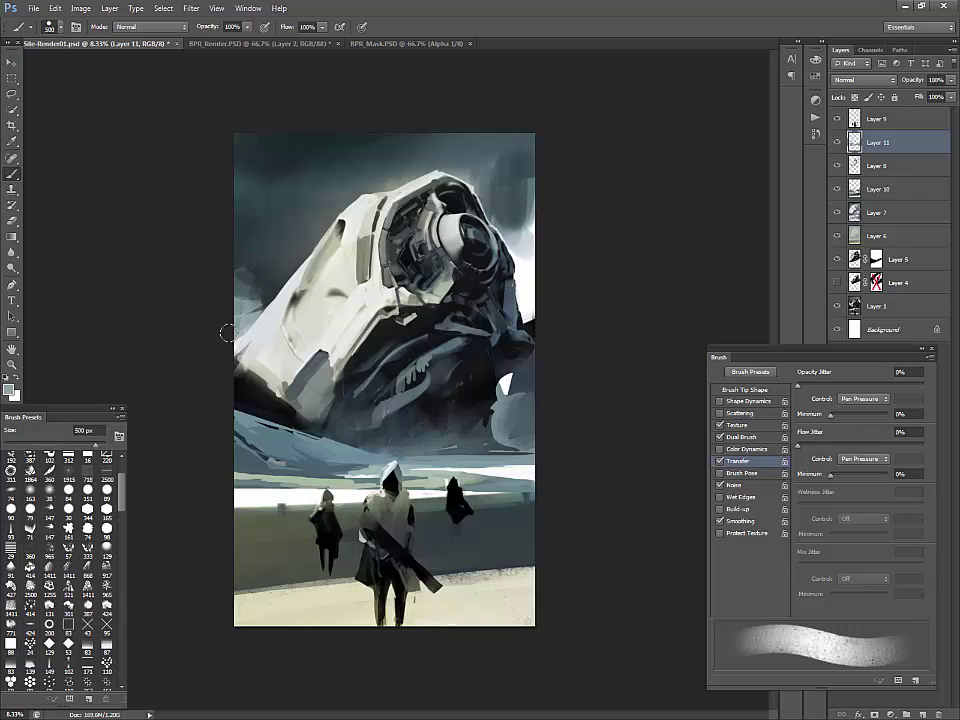
pyautogui.keyDown('alt'); pyautogui.click(254, 279); pyautogui.keyUp('alt')
pyautogui.moveTo(230, 326); pyautogui.dragTo(270, 270)
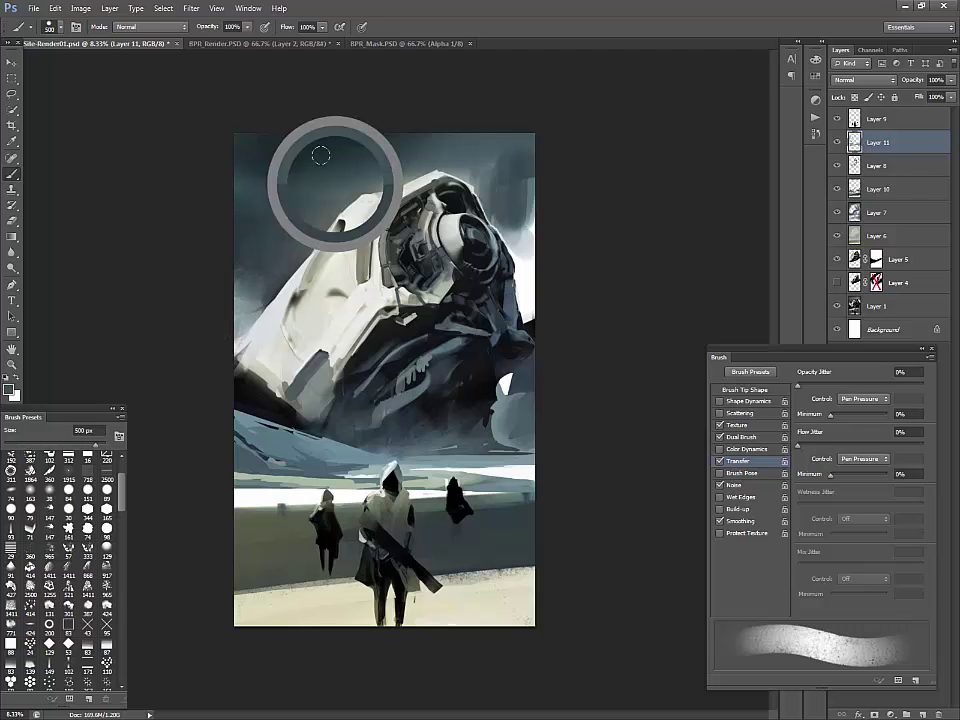
pyautogui.moveTo(328, 172); pyautogui.dragTo(378, 158)
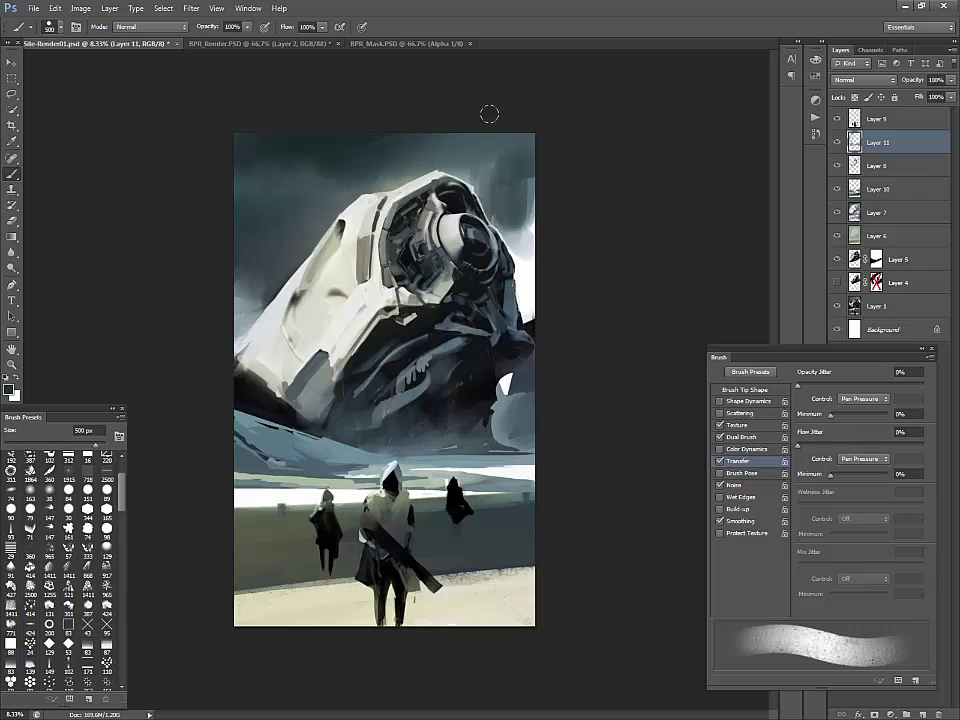
# Sample the blue-grey sky and paint haze beside the hull's upper right, enlarging the brush to 600 px
pyautogui.keyDown('alt'); pyautogui.click(507, 146); pyautogui.keyUp('alt')
pyautogui.moveTo(490, 182); pyautogui.dragTo(509, 152)
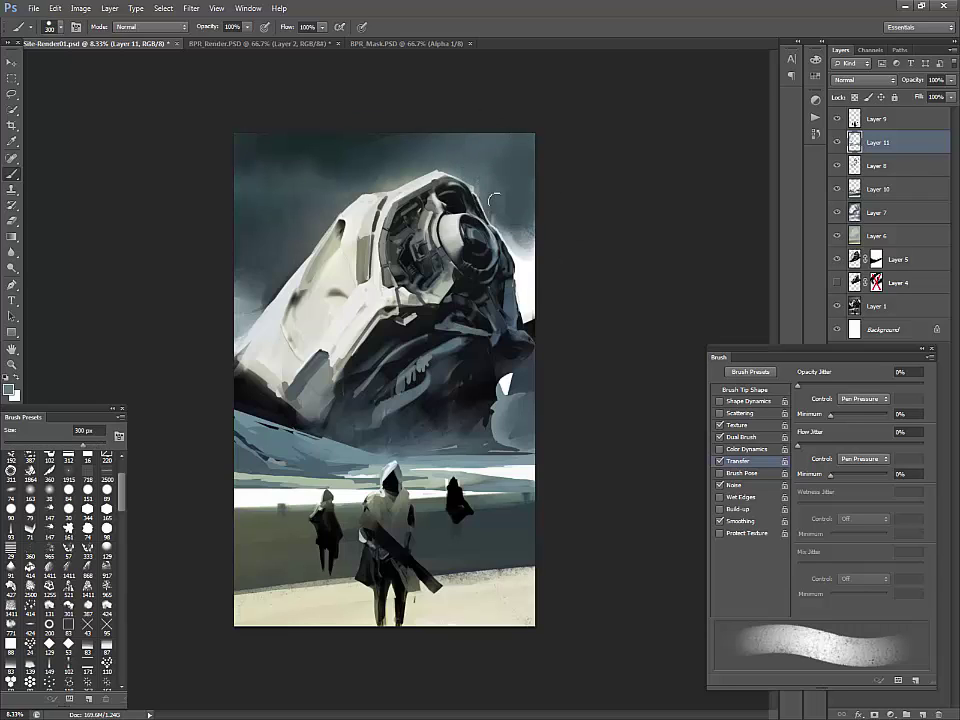
pyautogui.press(']')
pyautogui.press(']')
pyautogui.press('[')
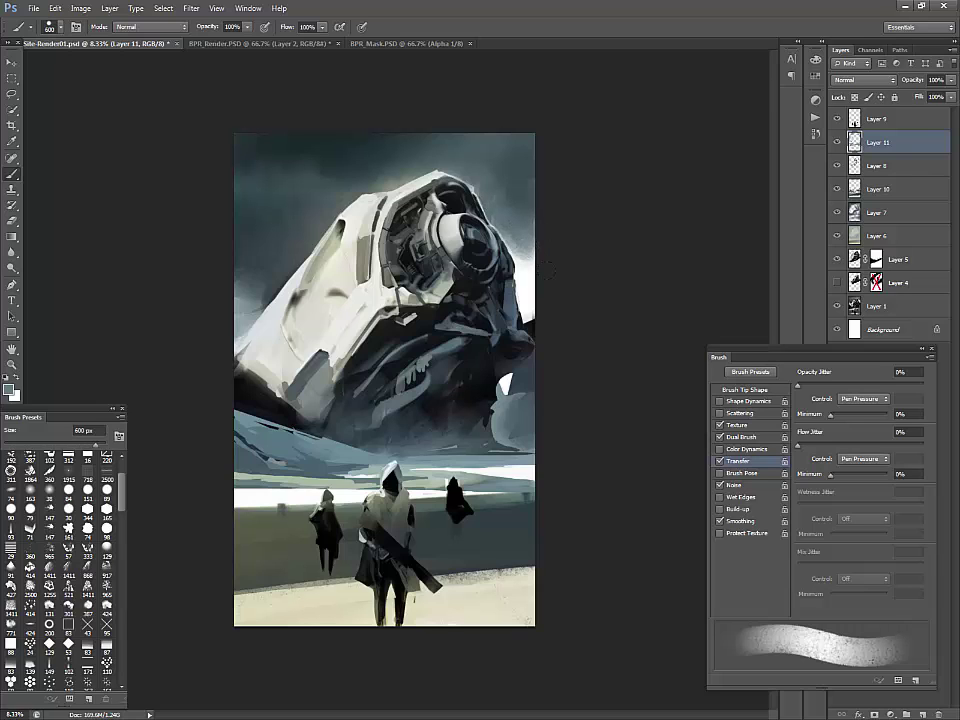
# Move the figures on Layer 9 slightly up and add a new layer above them for painting
pyautogui.press('v')
pyautogui.moveTo(405, 528)
pyautogui.mouseDown()
pyautogui.moveTo(404, 500)
pyautogui.moveTo(415, 527)
pyautogui.mouseUp()
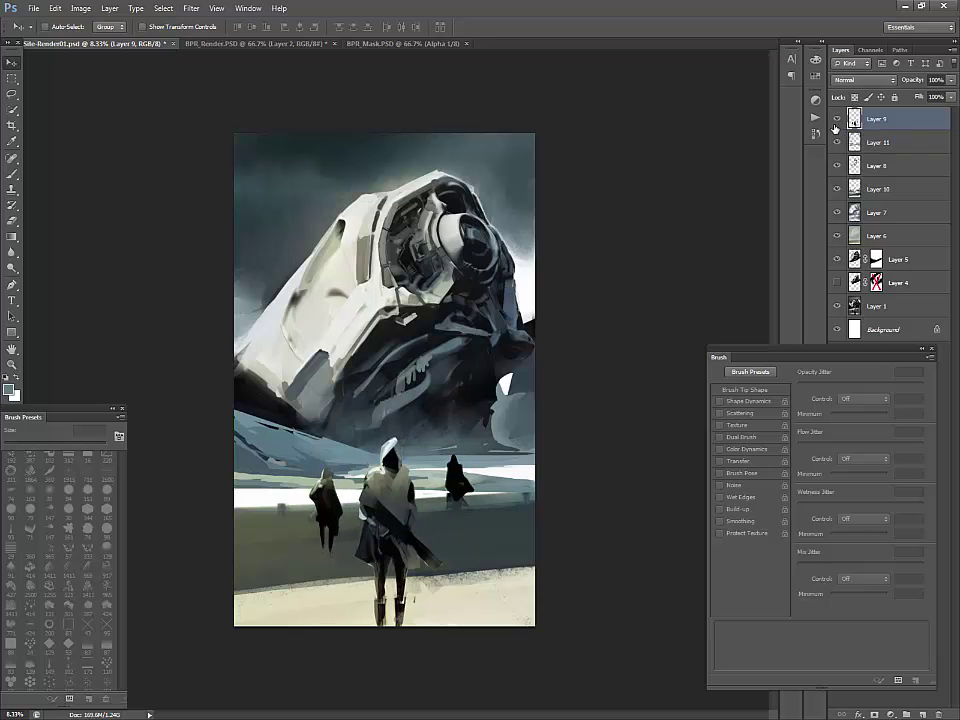
pyautogui.hotkey('ctrl', 'shift', 'alt', 'n')
pyautogui.press('b')
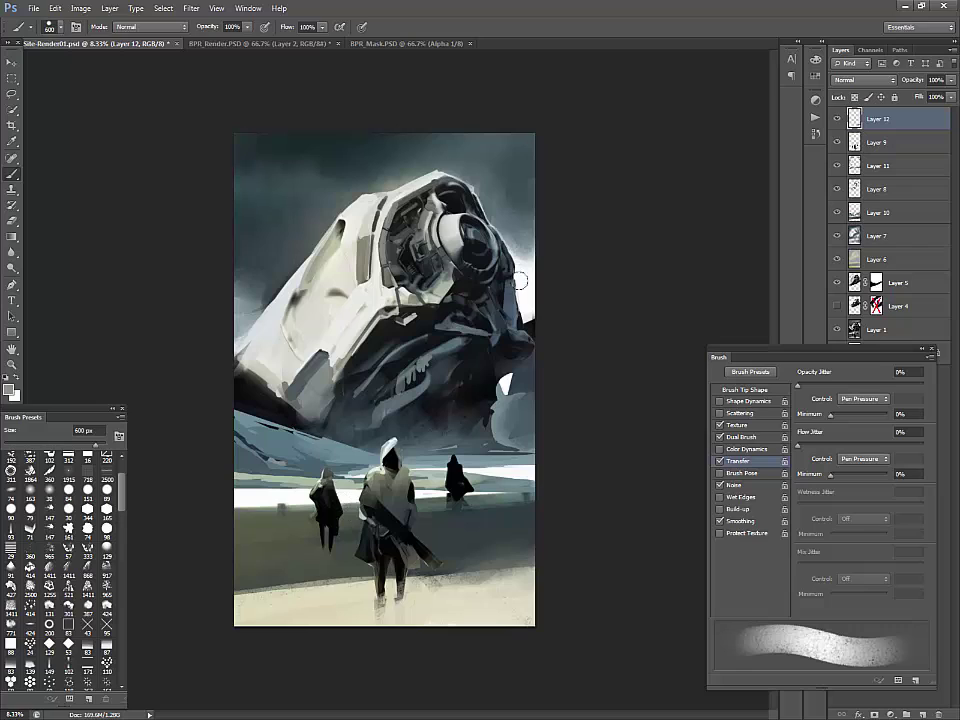
# Reduce the textured brush to 400 px and paint sampled haze over the hull's lower left and the dune below it
pyautogui.keyDown('alt'); pyautogui.click(530, 400); pyautogui.keyUp('alt')
pyautogui.press('[')
pyautogui.press('[')
pyautogui.moveTo(240, 384)
pyautogui.mouseDown()
pyautogui.moveTo(264, 412)
pyautogui.moveTo(227, 440)
pyautogui.moveTo(269, 457)
pyautogui.mouseUp()
pyautogui.keyDown('alt'); pyautogui.click(271, 435); pyautogui.keyUp('alt')
pyautogui.keyDown('alt'); pyautogui.click(249, 399); pyautogui.keyUp('alt')
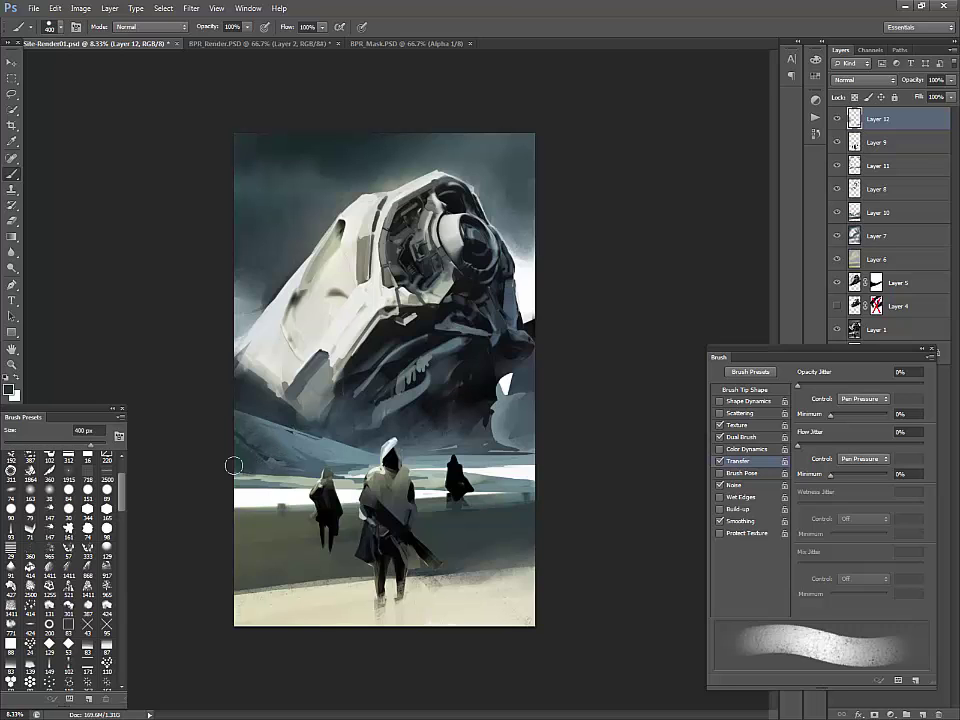
# Switch to the narrow 19 px brush preset, sample a pale tone from the ground strip and enlarge the brush to 80 px
pyautogui.click(90, 493)
pyautogui.moveTo(121, 498); pyautogui.dragTo(121, 553)
pyautogui.click(69, 537)
pyautogui.click(249, 482)
pyautogui.click(257, 482)
pyautogui.keyDown('alt'); pyautogui.click(276, 480); pyautogui.keyUp('alt')
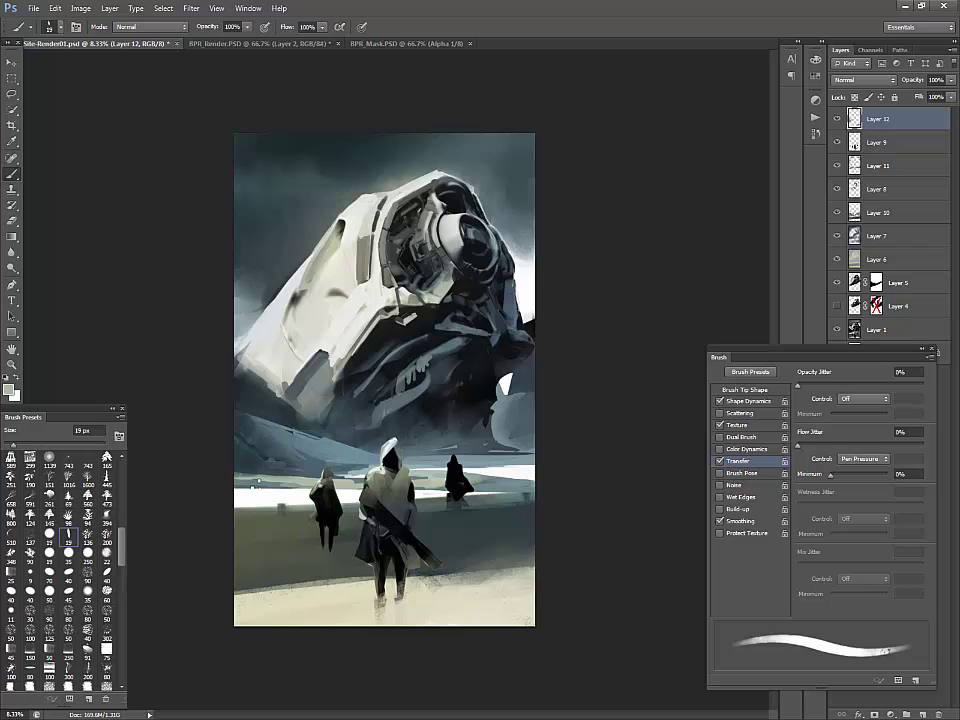
pyautogui.press(']')
pyautogui.press(']')
pyautogui.press(']')
pyautogui.press(']')
# Try a sampled grey-green stroke across the pale ground strip beside the left figure and undo it
pyautogui.keyDown('alt'); pyautogui.click(288, 478); pyautogui.keyUp('alt')
pyautogui.moveTo(298, 490); pyautogui.dragTo(212, 490)
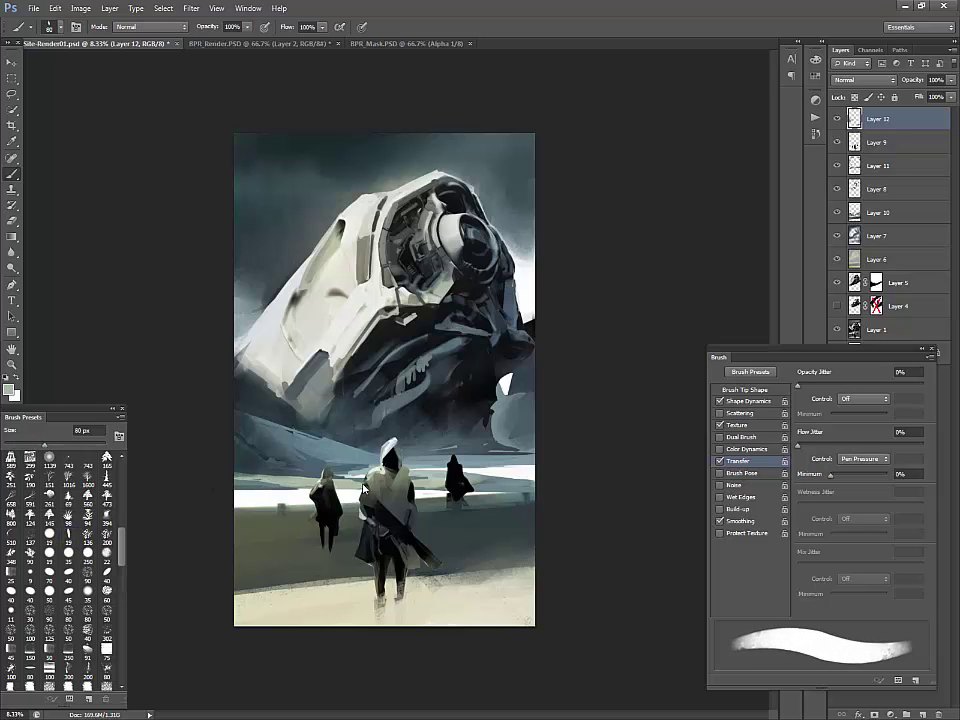
pyautogui.hotkey('ctrl', 'z')
# Switch to Layer 11 and refine the pale strip behind the figures with sampled greys, bringing the brush to 70 px
pyautogui.click(880, 166)
pyautogui.click(837, 166)
pyautogui.click(837, 166)
pyautogui.keyDown('alt'); pyautogui.click(345, 484); pyautogui.keyUp('alt')
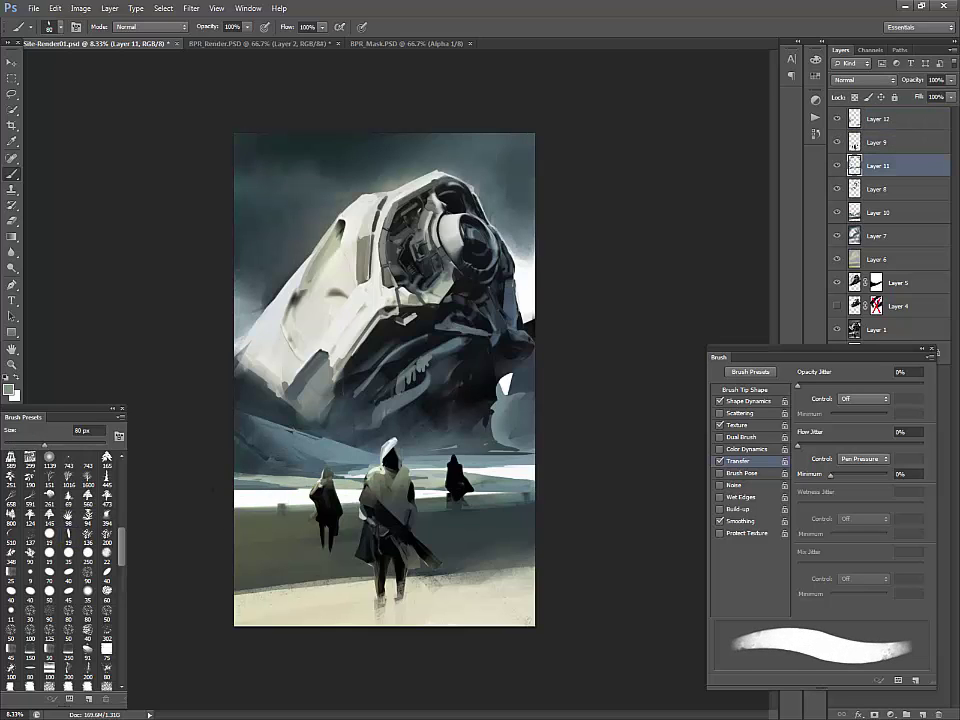
pyautogui.press(']')
pyautogui.press(']')
pyautogui.press(']')
pyautogui.press(']')
pyautogui.press(']')
pyautogui.press(']')
pyautogui.press(']')
pyautogui.press('[')
pyautogui.press('[')
pyautogui.press('[')
pyautogui.press('[')
pyautogui.press('[')
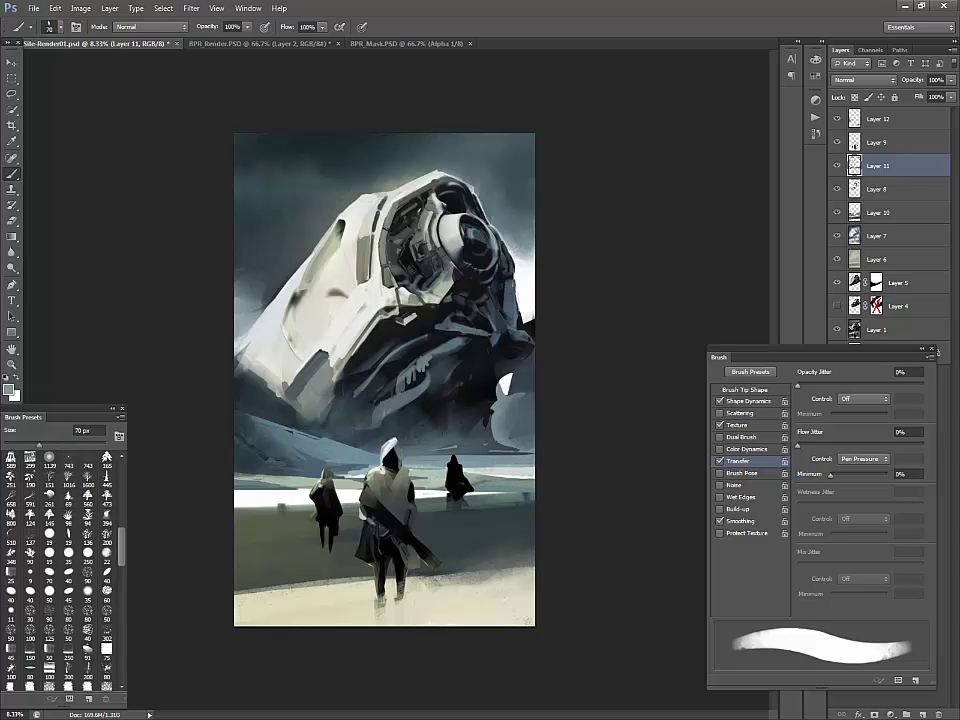
# Enlarge the brush to 200 px and paint sampled dark tones over the pale marks on the hull's underside
pyautogui.press(']')
pyautogui.press(']')
pyautogui.press(']')
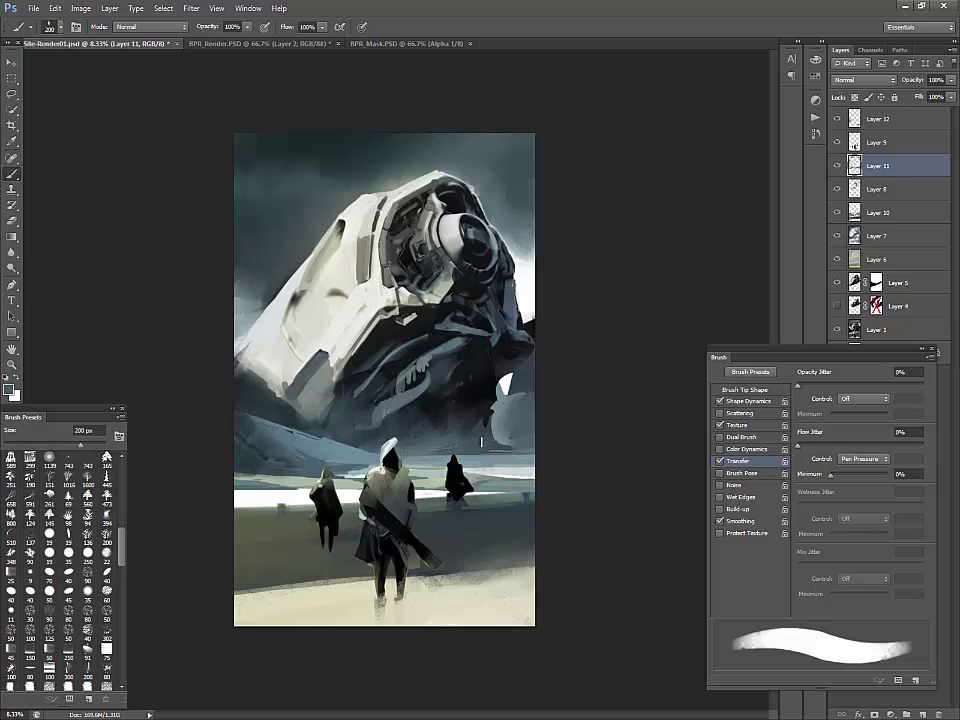
pyautogui.keyDown('alt'); pyautogui.click(410, 388); pyautogui.keyUp('alt')
pyautogui.moveTo(425, 376)
pyautogui.mouseDown()
pyautogui.moveTo(404, 395)
pyautogui.moveTo(417, 377)
pyautogui.mouseUp()
pyautogui.keyDown('alt'); pyautogui.click(412, 388); pyautogui.keyUp('alt')
pyautogui.press('x')
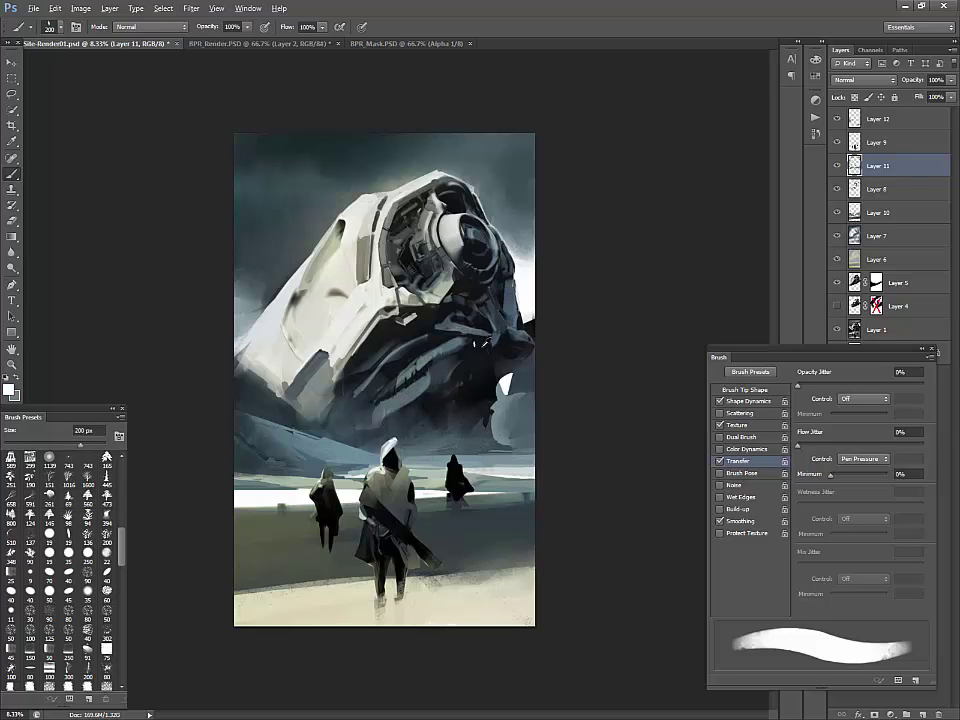
# Sample sky and hull tones and refine the border between the lit hull and its shadowed underside
pyautogui.keyDown('alt'); pyautogui.click(261, 274); pyautogui.keyUp('alt')
pyautogui.keyDown('alt'); pyautogui.click(330, 378); pyautogui.keyUp('alt')
pyautogui.keyDown('alt'); pyautogui.click(348, 346); pyautogui.keyUp('alt')
# Switch to the square 75 px brush preset, enlarge it to 100 px and paint angled dark strokes on the hull's underside
pyautogui.click(50, 533)
pyautogui.scroll(-4, 100, 540)
pyautogui.click(107, 522)
pyautogui.keyDown('alt'); pyautogui.click(257, 289); pyautogui.keyUp('alt')
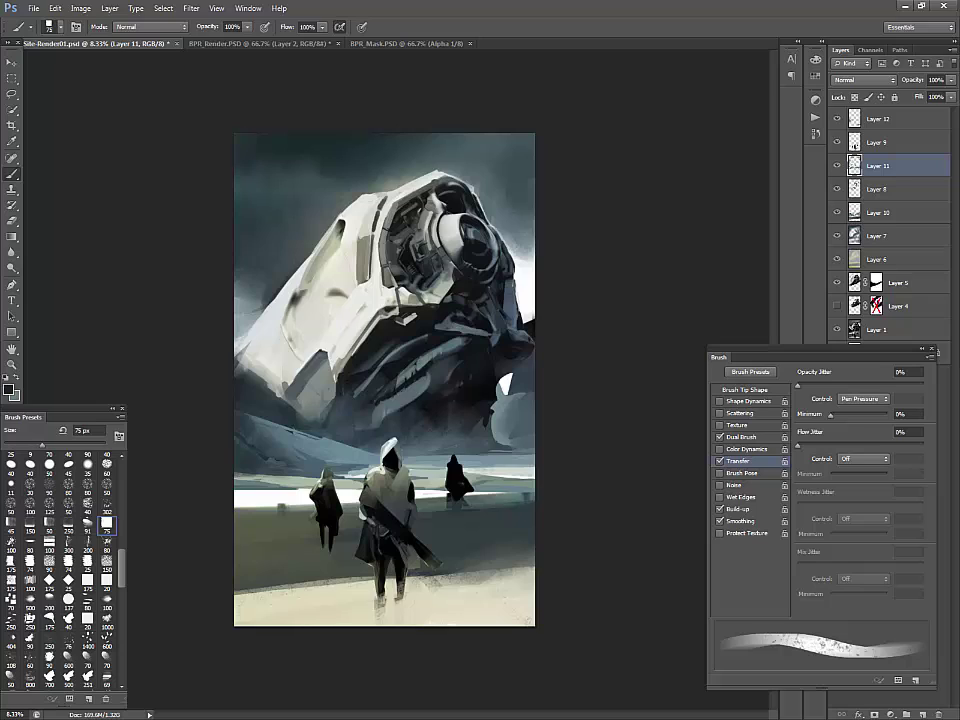
pyautogui.press(']')
pyautogui.press(']')
pyautogui.press(']')
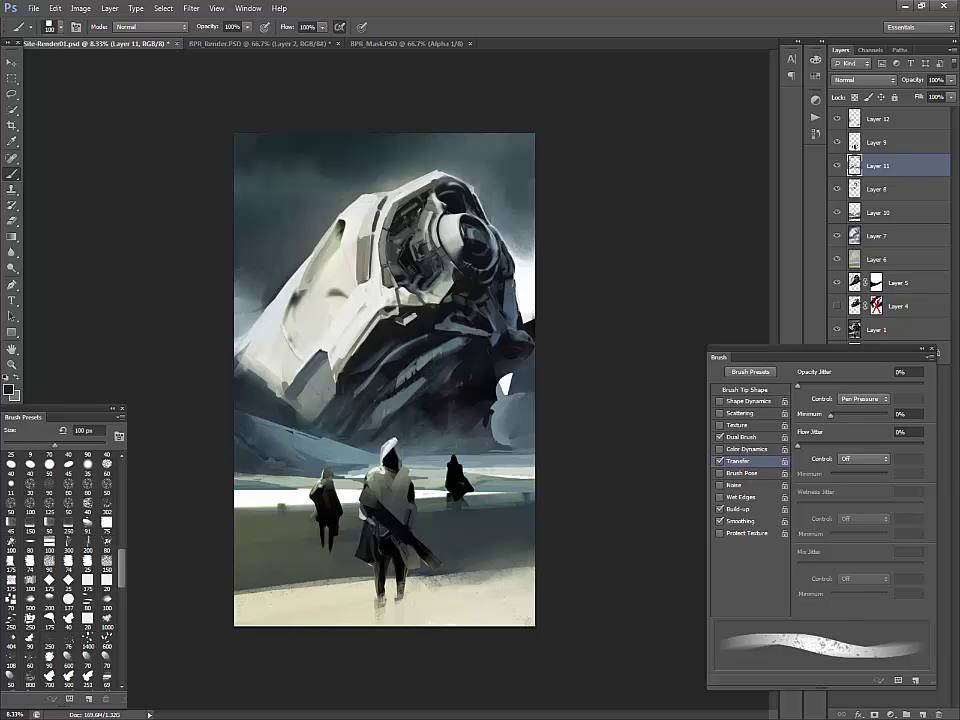
pyautogui.moveTo(293, 302); pyautogui.dragTo(270, 320)
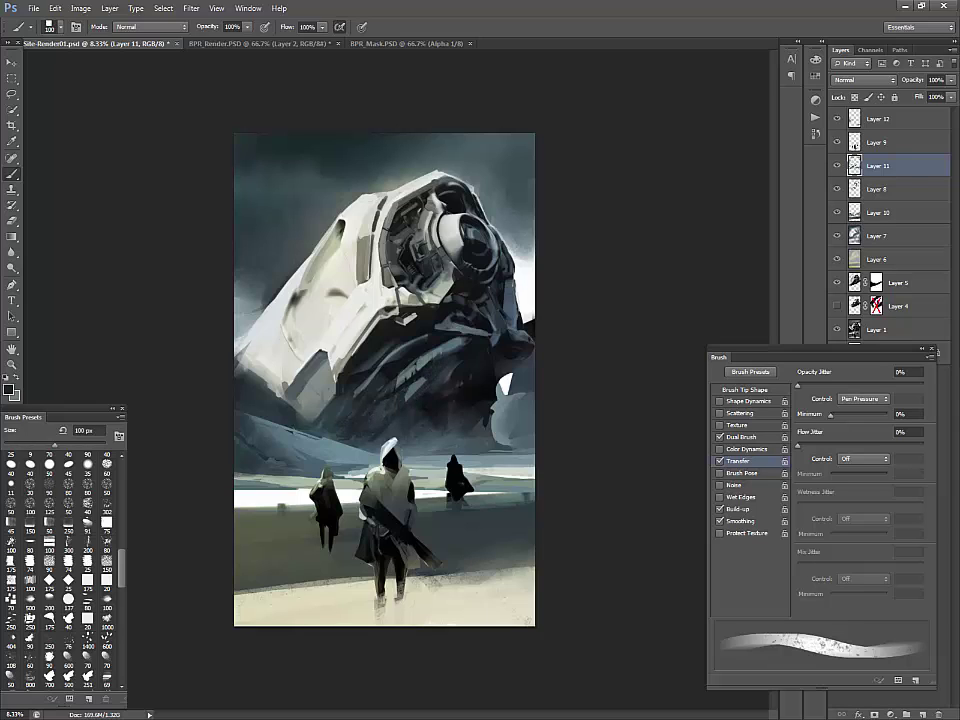
# Paint sampled dark and light tones along the shadow edge under the lit hull and on the panel at its upper left
pyautogui.keyDown('alt'); pyautogui.click(422, 341); pyautogui.keyUp('alt')
pyautogui.moveTo(426, 335)
pyautogui.mouseDown()
pyautogui.moveTo(353, 394)
pyautogui.moveTo(412, 343)
pyautogui.mouseUp()
pyautogui.keyDown('alt'); pyautogui.click(405, 344); pyautogui.keyUp('alt')
pyautogui.keyDown('alt'); pyautogui.click(413, 342); pyautogui.keyUp('alt')
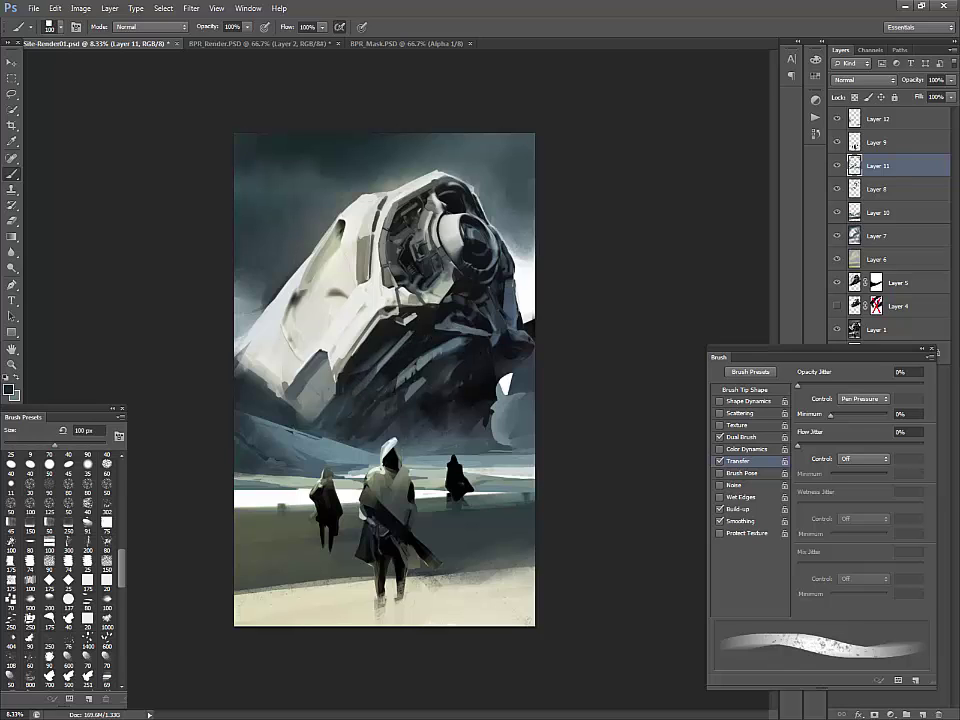
pyautogui.keyDown('alt'); pyautogui.click(342, 265); pyautogui.keyUp('alt')
pyautogui.moveTo(346, 253); pyautogui.dragTo(330, 268)
pyautogui.keyDown('alt'); pyautogui.click(454, 325); pyautogui.keyUp('alt')
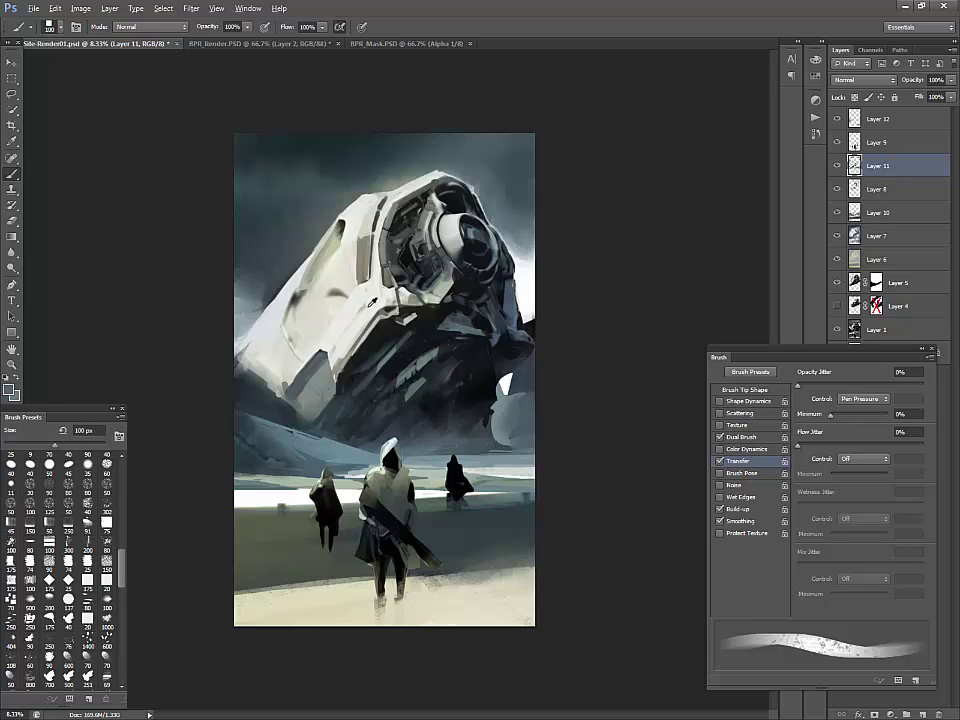
# Switch to the Clone Stamp tool and enlarge its brush to 100 px
pyautogui.press('s')
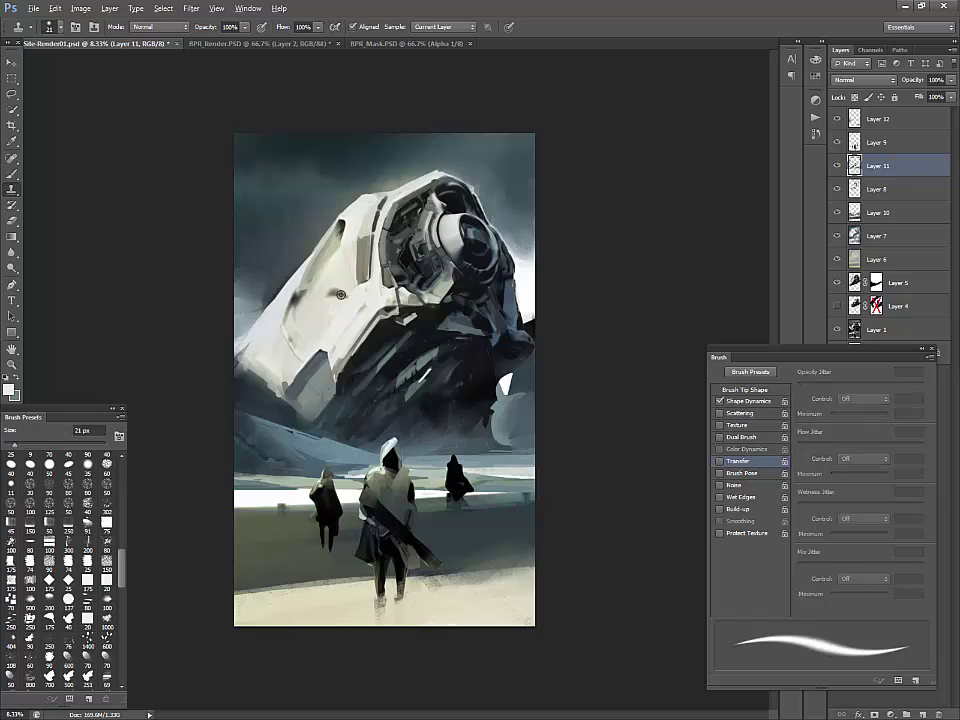
pyautogui.press(']')
pyautogui.press(']')
pyautogui.press(']')
pyautogui.press(']')
pyautogui.press(']')
pyautogui.press(']')
pyautogui.press(']')
pyautogui.press(']')
pyautogui.press(']')
pyautogui.press(']')
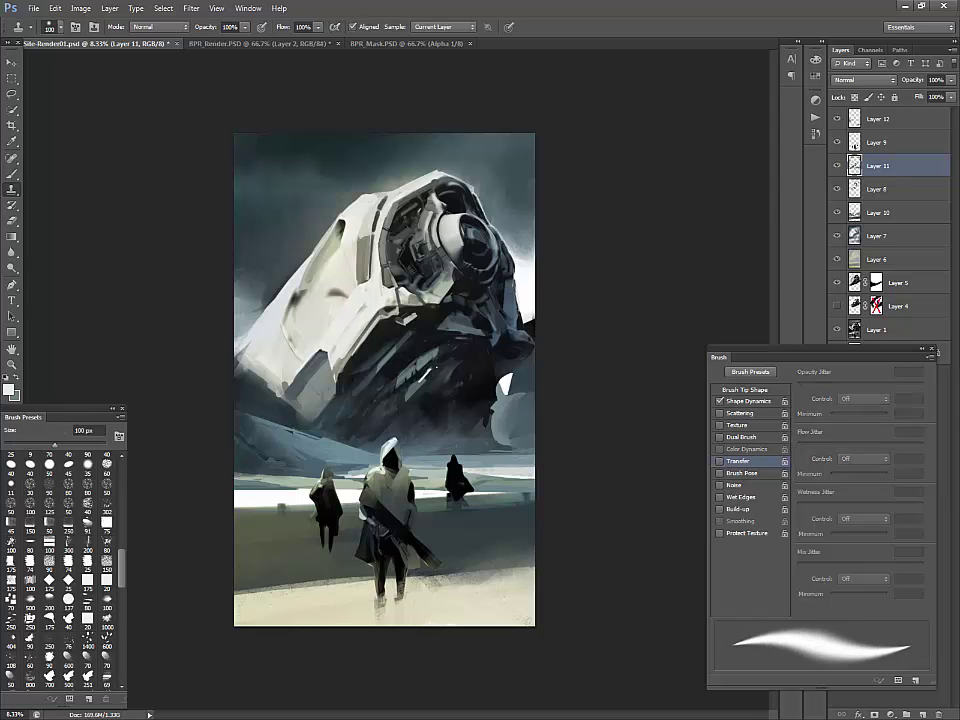
# Give the Clone Stamp the square 75 px brush preset and set its sample source to All Layers
pyautogui.click(69, 465)
pyautogui.click(107, 582)
pyautogui.click(88, 582)
pyautogui.click(107, 523)
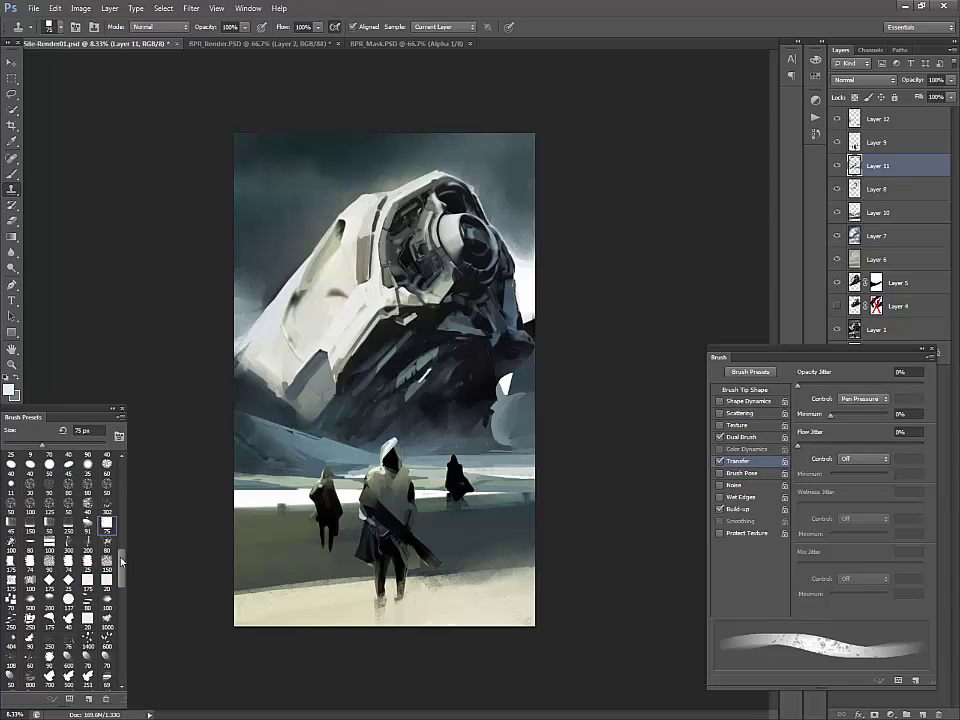
pyautogui.moveTo(122, 562); pyautogui.dragTo(122, 556)
pyautogui.click(445, 27)
pyautogui.click(440, 58)
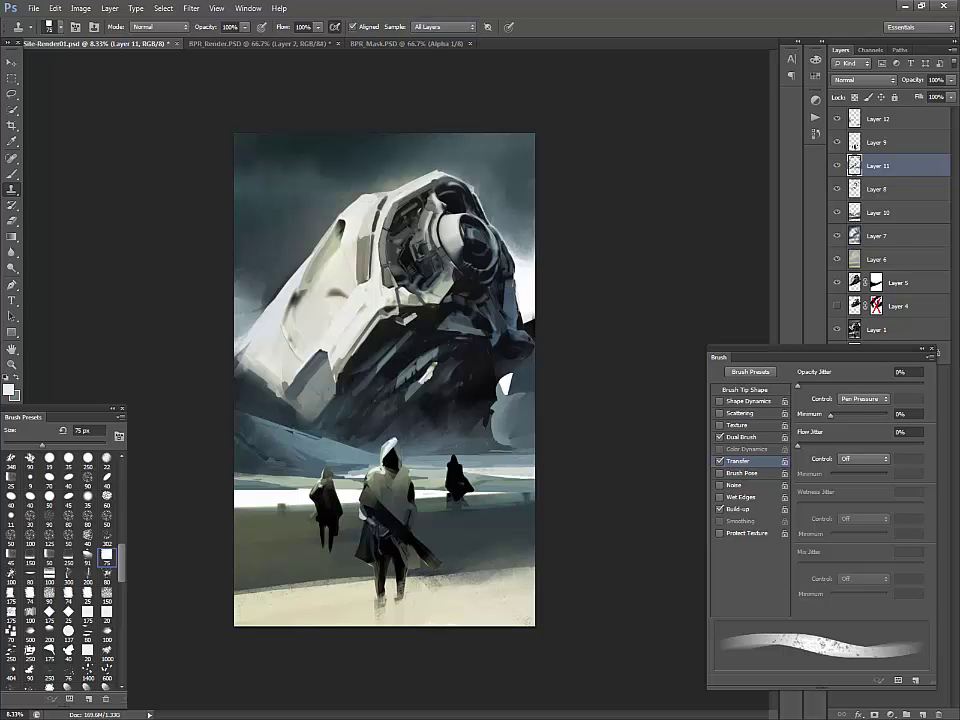
# Clone bright hull detail onto the underside, erase the excess at its lower edge and return to the Brush tool
pyautogui.moveTo(411, 396); pyautogui.dragTo(428, 380)
pyautogui.moveTo(408, 411)
pyautogui.mouseDown()
pyautogui.moveTo(438, 395)
pyautogui.moveTo(416, 414)
pyautogui.moveTo(434, 412)
pyautogui.mouseUp()
pyautogui.press('e')
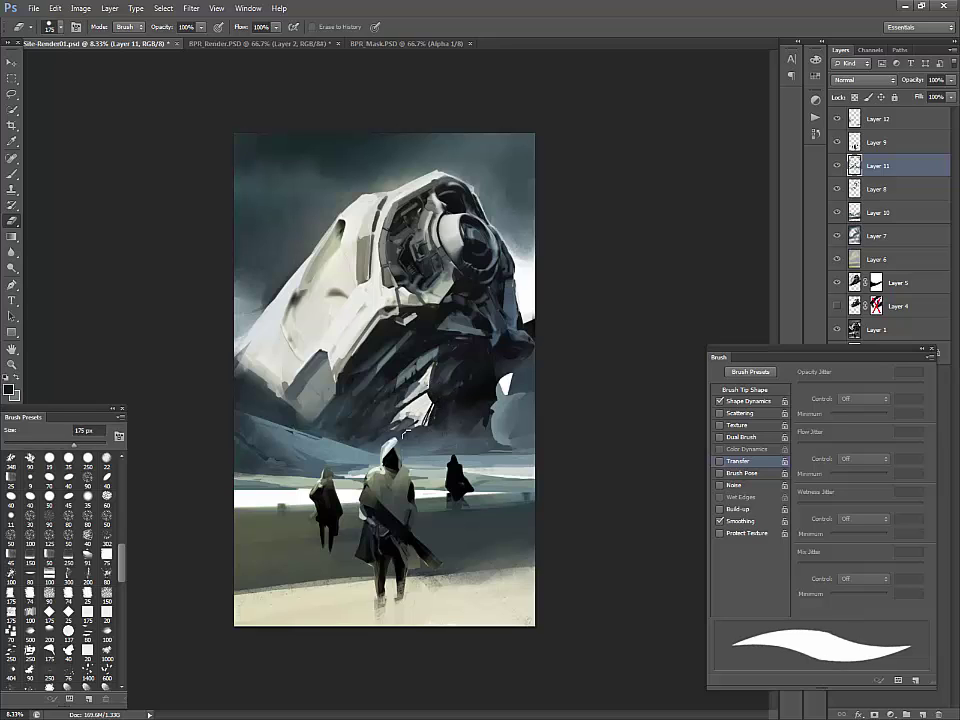
pyautogui.press('b')
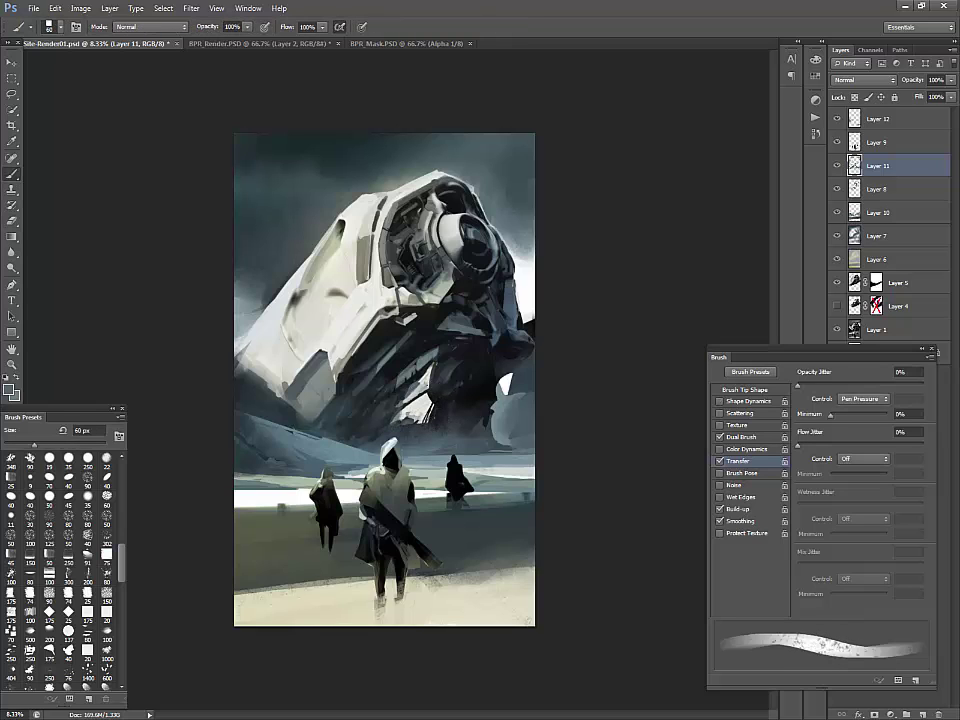
# Shape the bright patch on the hull's underside with sampled tones, reducing the brush to 15 px for fine accents
pyautogui.keyDown('alt'); pyautogui.click(415, 412); pyautogui.keyUp('alt')
pyautogui.keyDown('alt'); pyautogui.click(428, 402); pyautogui.keyUp('alt')
pyautogui.keyDown('alt'); pyautogui.click(445, 388); pyautogui.keyUp('alt')
pyautogui.moveTo(442, 373); pyautogui.dragTo(446, 391)
pyautogui.keyDown('alt'); pyautogui.click(426, 403); pyautogui.keyUp('alt')
pyautogui.press('[')
pyautogui.press('[')
pyautogui.press('[')
pyautogui.press('[')
pyautogui.press('[')
pyautogui.press('[')
pyautogui.press('[')
pyautogui.press('[')
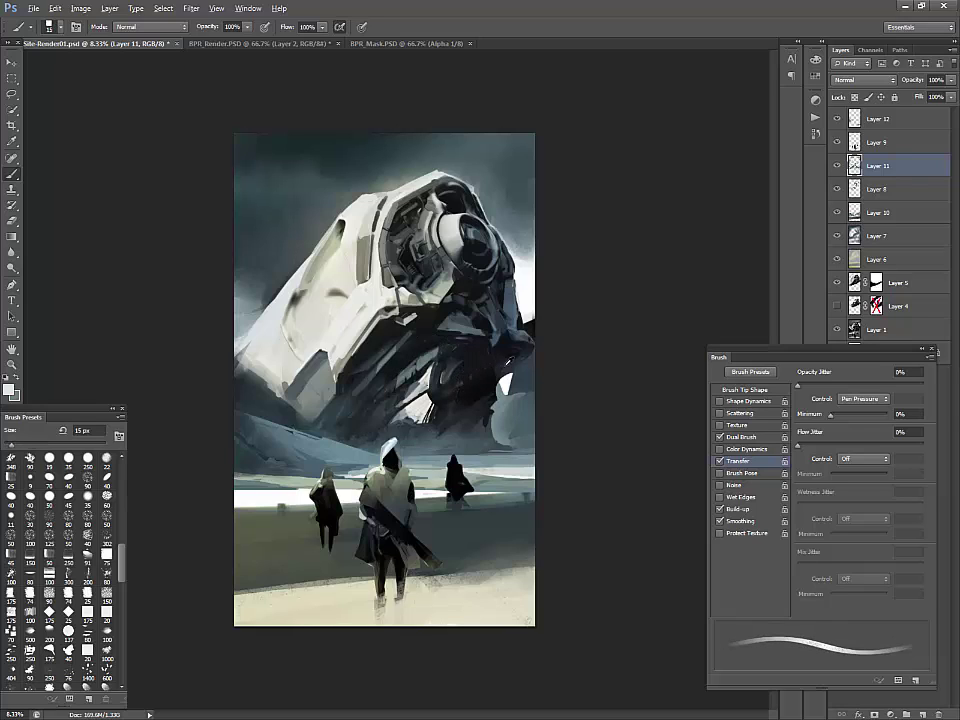
# Enlarge the brush to 60 px and paint sampled dark blue-grey tones over the hull's right underside and edge
pyautogui.keyDown('alt'); pyautogui.click(495, 340); pyautogui.keyUp('alt')
pyautogui.press(']')
pyautogui.press(']')
pyautogui.press(']')
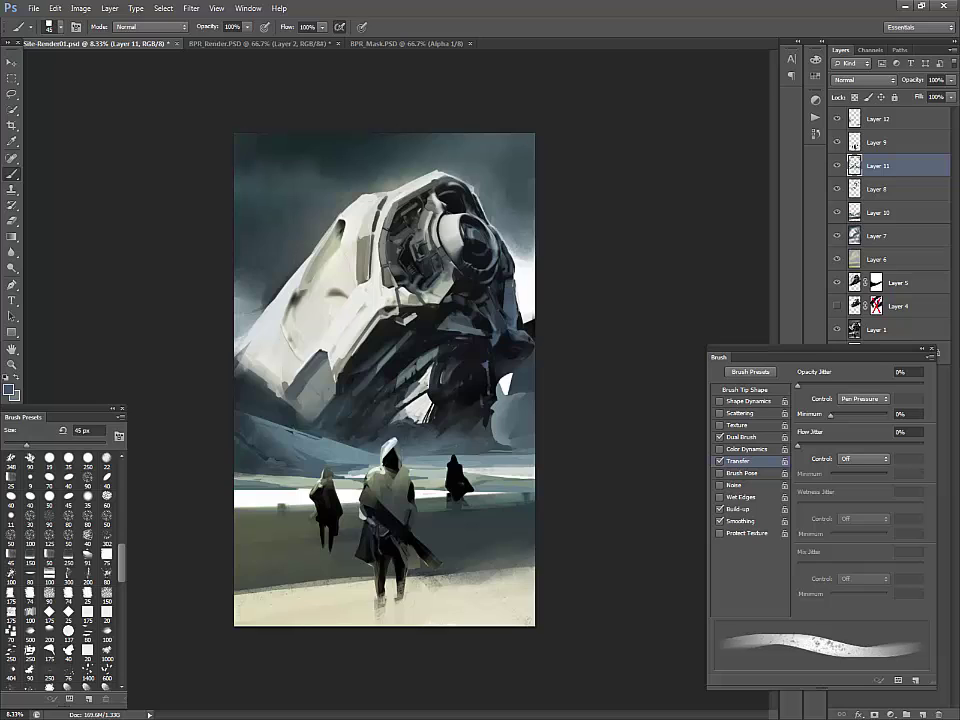
pyautogui.press(']')
pyautogui.press(']')
pyautogui.press(']')
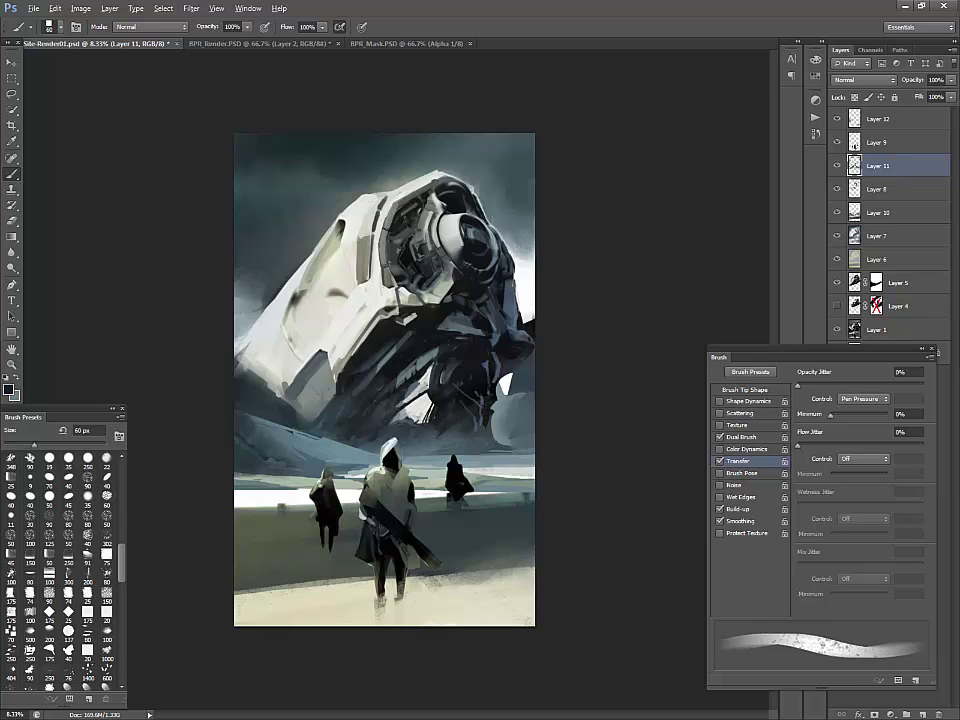
pyautogui.keyDown('alt'); pyautogui.click(518, 328); pyautogui.keyUp('alt')
pyautogui.keyDown('alt'); pyautogui.click(525, 343); pyautogui.keyUp('alt')
# Sample the blue-grey ground tone, enlarge the brush and paint along the ground below the hull's right half
pyautogui.keyDown('alt'); pyautogui.click(497, 458); pyautogui.keyUp('alt')
pyautogui.press(']')
pyautogui.press(']')
pyautogui.press(']')
pyautogui.press(']')
pyautogui.press(']')
pyautogui.press(']')
pyautogui.press(']')
pyautogui.moveTo(430, 456); pyautogui.dragTo(490, 460)
# Enlarge the brush to 250 px and paint a sampled dark tone across the hull's base below the bright patch
pyautogui.press(']')
pyautogui.press(']')
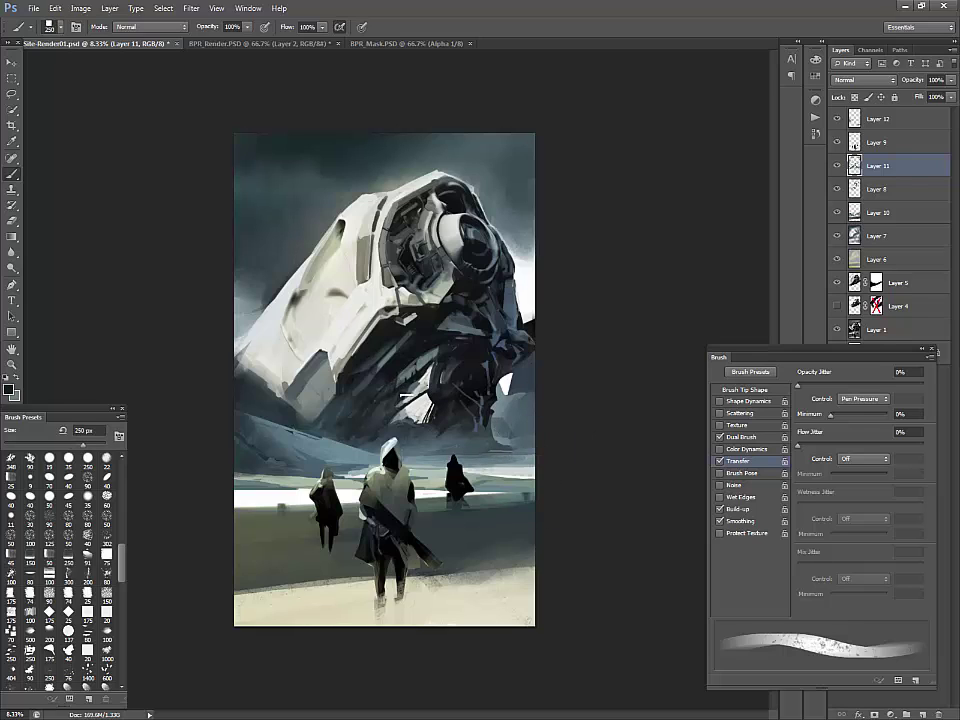
pyautogui.keyDown('alt'); pyautogui.click(412, 424); pyautogui.keyUp('alt')
pyautogui.moveTo(412, 424); pyautogui.dragTo(452, 422)
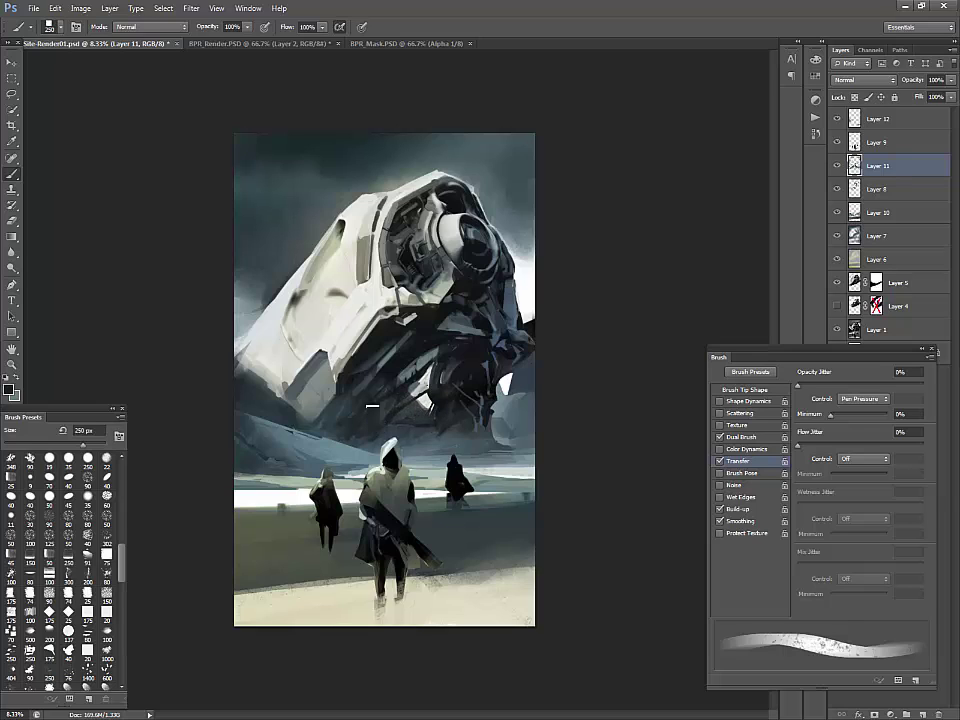
# Sample a tone from the shadowed hull, reduce the brush to 90 px and paint down the lower-left hull panel
pyautogui.keyDown('alt'); pyautogui.click(352, 380); pyautogui.keyUp('alt')
pyautogui.press('[')
pyautogui.press('[')
pyautogui.press('[')
pyautogui.press('[')
pyautogui.moveTo(321, 362)
pyautogui.mouseDown()
pyautogui.moveTo(294, 395)
pyautogui.moveTo(325, 371)
pyautogui.moveTo(293, 398)
pyautogui.mouseUp()
# Select the lower-left hull panel with the Lasso and fill it with sampled light hull tones, enlarging the brush to 500 px
pyautogui.keyDown('alt'); pyautogui.click(334, 350); pyautogui.keyUp('alt')
pyautogui.press('l')
pyautogui.press('b')
pyautogui.keyDown('alt'); pyautogui.click(341, 337); pyautogui.keyUp('alt')
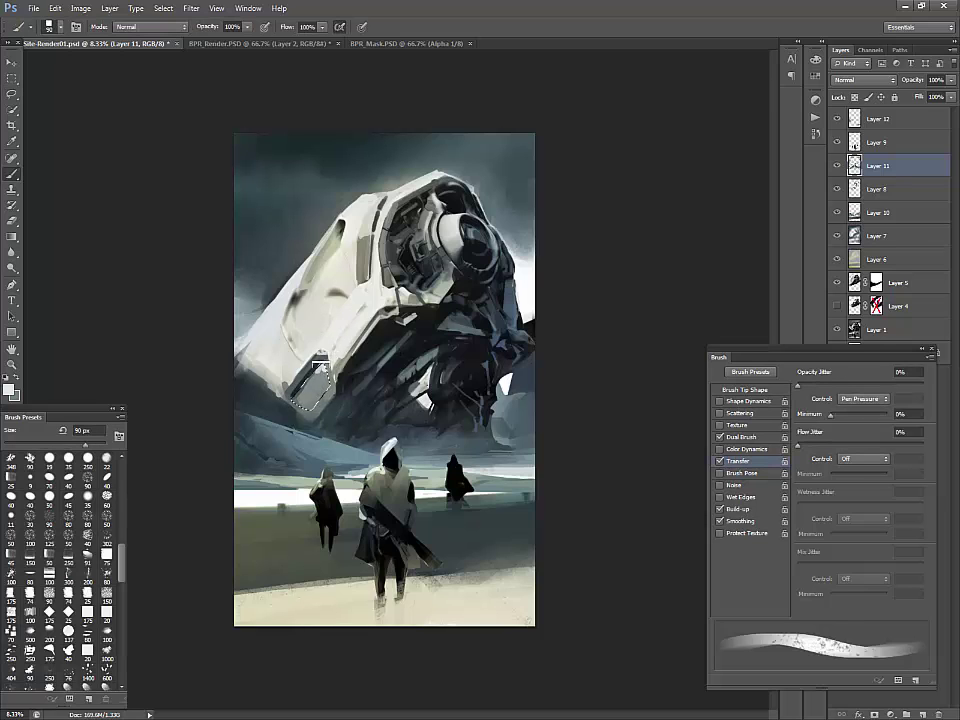
pyautogui.press(']')
pyautogui.press(']')
pyautogui.press(']')
pyautogui.press(']')
pyautogui.press(']')
pyautogui.press(']')
pyautogui.press(']')
pyautogui.press(']')
pyautogui.press(']')
pyautogui.press(']')
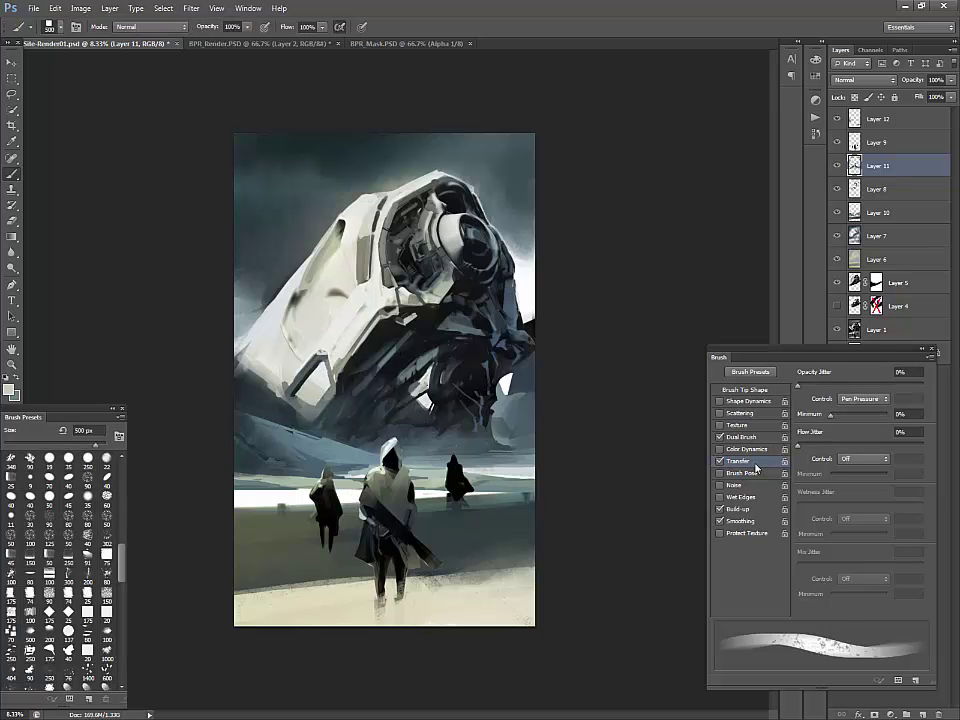
# On Layer 10, paint a sampled dark ground tone over the pale foreground sand with an enlarged textured 250 px brush preset
pyautogui.click(864, 213)
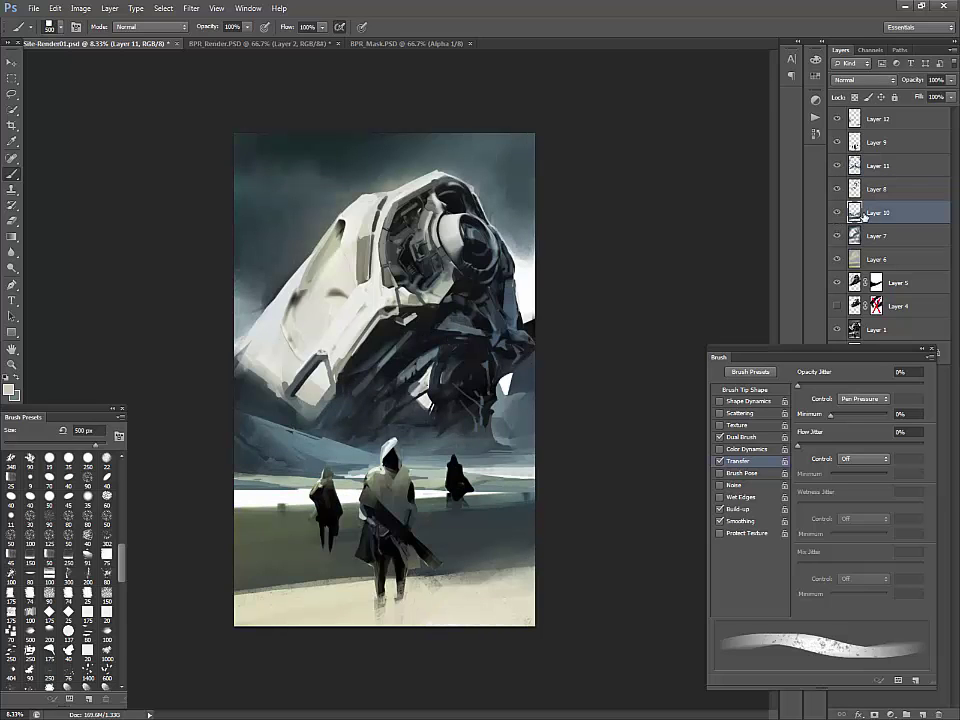
pyautogui.moveTo(122, 563); pyautogui.dragTo(122, 553)
pyautogui.click(88, 516)
pyautogui.keyDown('alt'); pyautogui.click(349, 579); pyautogui.keyUp('alt')
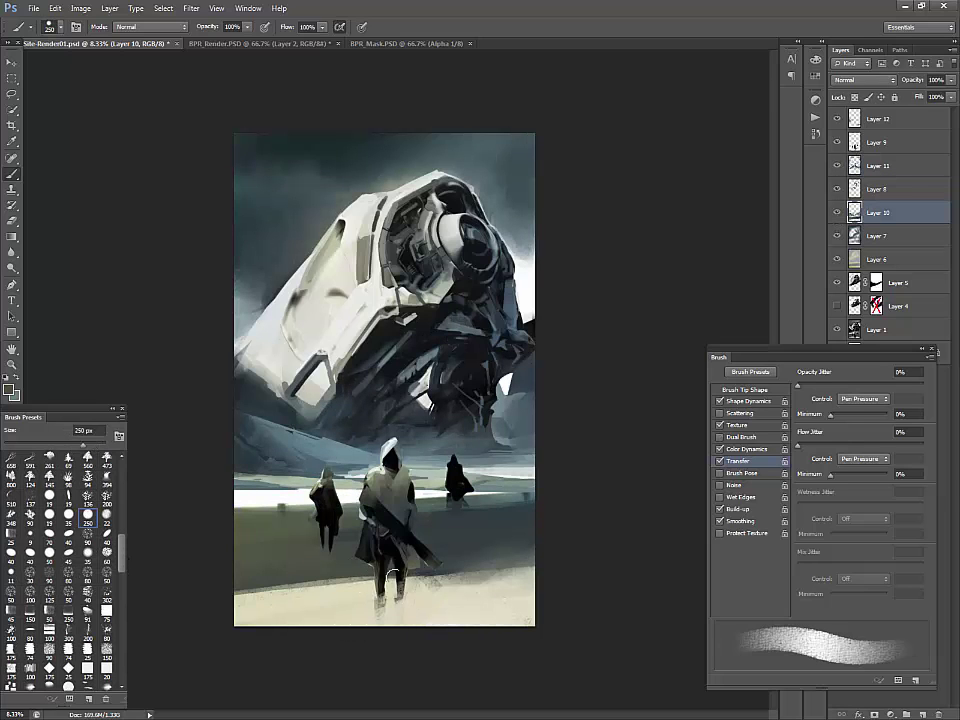
pyautogui.press(']')
pyautogui.press(']')
pyautogui.press(']')
pyautogui.press(']')
pyautogui.press(']')
pyautogui.press(']')
pyautogui.press(']')
pyautogui.moveTo(360, 611)
pyautogui.mouseDown()
pyautogui.moveTo(550, 598)
pyautogui.moveTo(440, 600)
pyautogui.mouseUp()
pyautogui.moveTo(522, 578); pyautogui.dragTo(403, 590)
pyautogui.moveTo(242, 612)
pyautogui.mouseDown()
pyautogui.moveTo(366, 606)
pyautogui.moveTo(242, 598)
pyautogui.mouseUp()
# Pick a softer textured brush, enlarge it to 600 px and paint sampled dark ground tones across the foreground, undoing the last stroke
pyautogui.click(88, 516)
pyautogui.click(68, 516)
pyautogui.keyDown('alt'); pyautogui.click(299, 580); pyautogui.keyUp('alt')
pyautogui.press(']')
pyautogui.press(']')
pyautogui.press(']')
pyautogui.press(']')
pyautogui.press(']')
pyautogui.press(']')
pyautogui.press(']')
pyautogui.press(']')
pyautogui.press(']')
pyautogui.press(']')
pyautogui.press(']')
pyautogui.press(']')
pyautogui.press(']')
pyautogui.press(']')
pyautogui.press(']')
pyautogui.press(']')
pyautogui.press(']')
pyautogui.moveTo(262, 594); pyautogui.dragTo(347, 573)
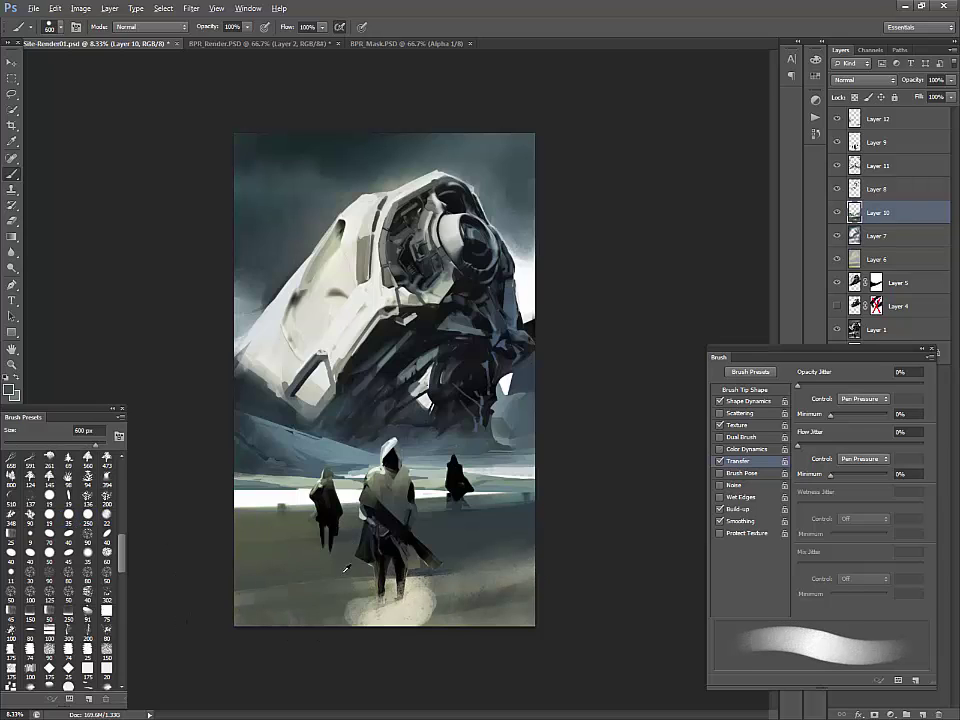
pyautogui.keyDown('alt'); pyautogui.click(437, 584); pyautogui.keyUp('alt')
pyautogui.moveTo(507, 521); pyautogui.dragTo(402, 608)
pyautogui.hotkey('ctrl', 'z')
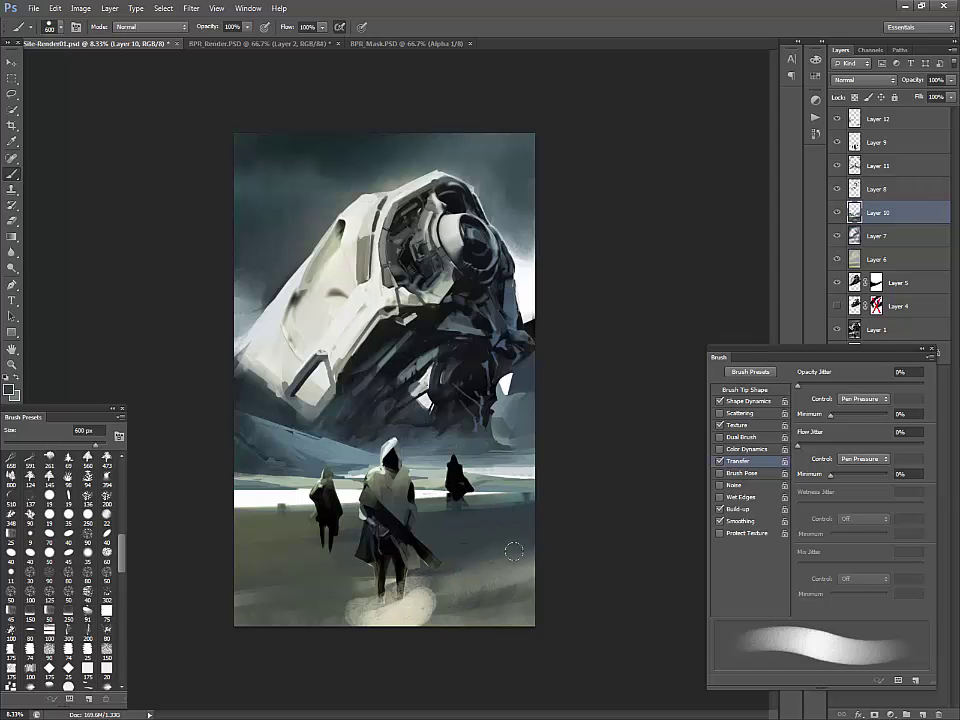
# Check what Layer 12 contains by toggling its visibility, then erase its pale patch around the central figure's feet
pyautogui.click(837, 119)
pyautogui.click(837, 119)
pyautogui.click(878, 119)
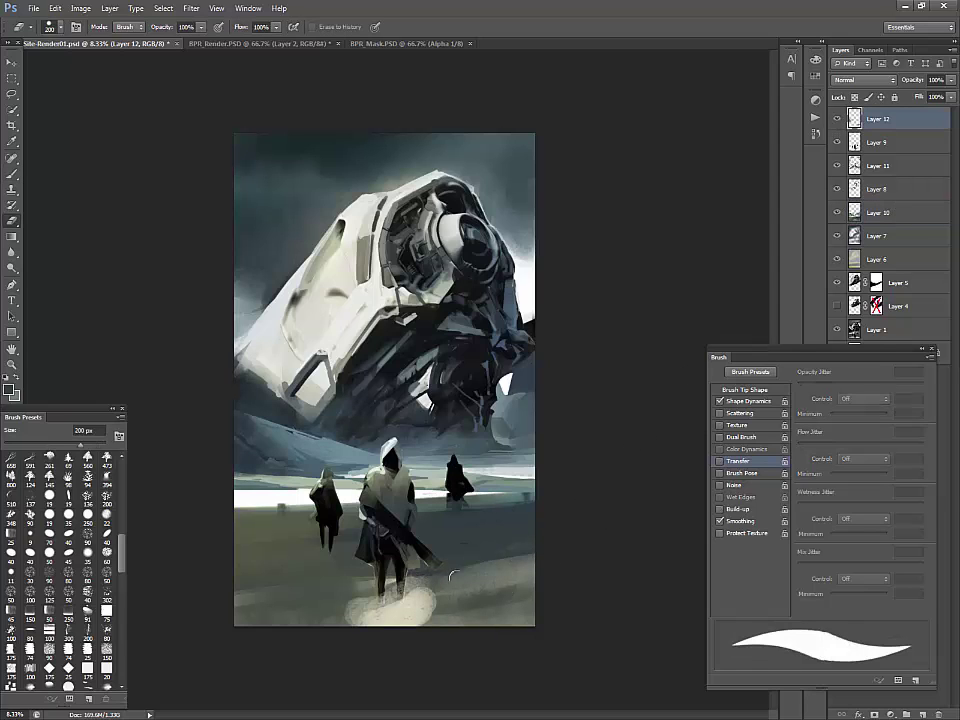
pyautogui.press('e')
pyautogui.moveTo(516, 571)
pyautogui.mouseDown()
pyautogui.moveTo(365, 590)
pyautogui.moveTo(437, 571)
pyautogui.mouseUp()
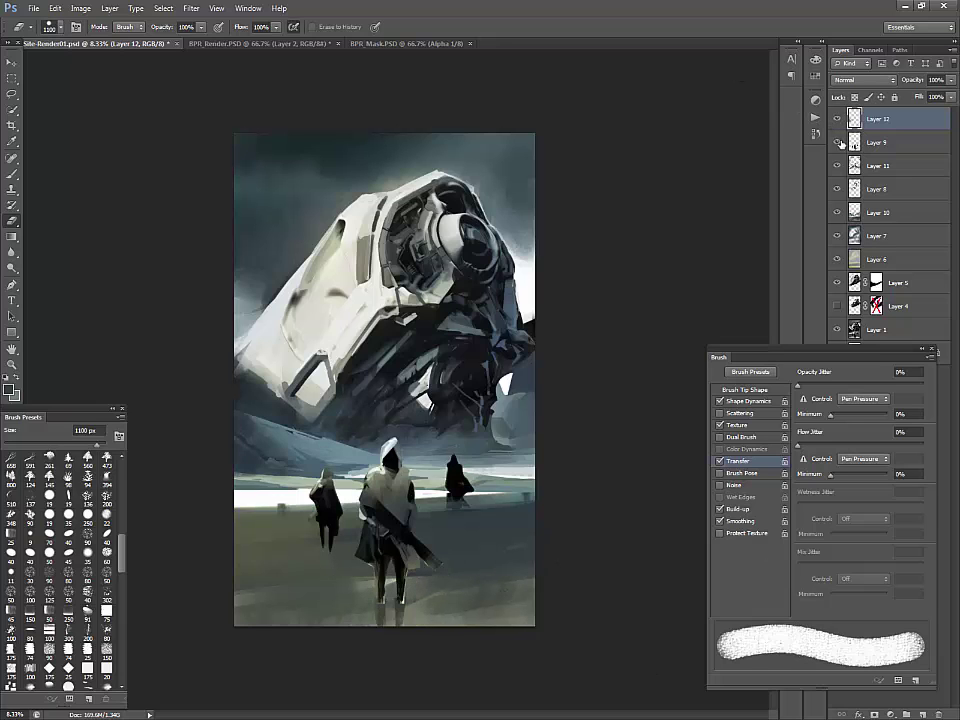
# Compare the ground with Layer 10 hidden and shown, then paint a sampled ground tone around the central figure's legs on it at 600 px
pyautogui.click(838, 213)
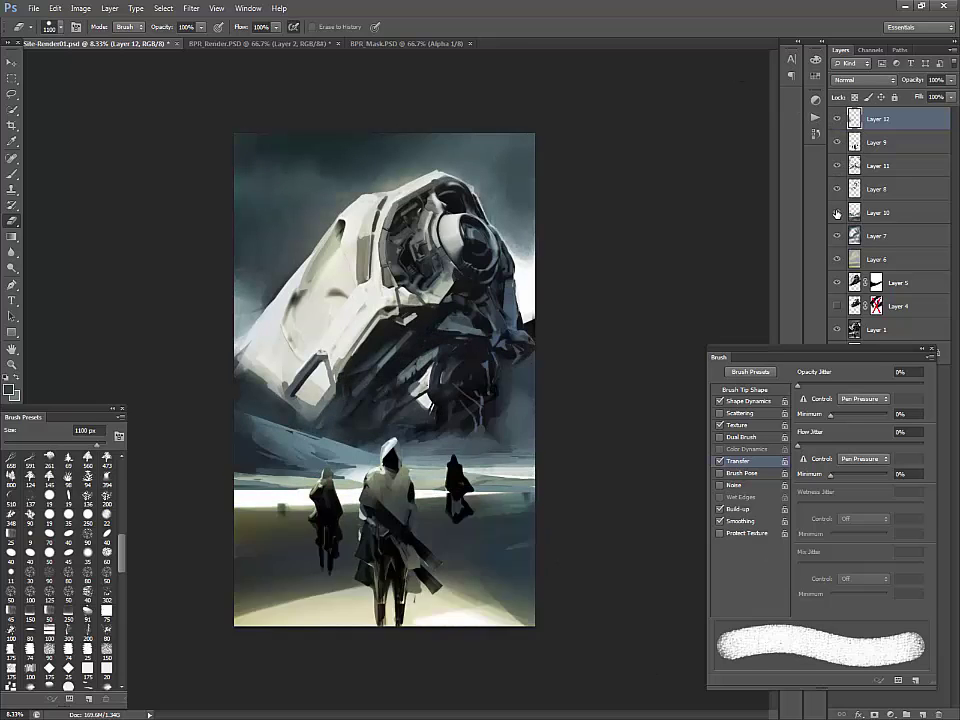
pyautogui.click(838, 213)
pyautogui.click(865, 213)
pyautogui.press('b')
pyautogui.click(72, 519)
pyautogui.keyDown('alt'); pyautogui.click(468, 559); pyautogui.keyUp('alt')
pyautogui.press(']')
pyautogui.press(']')
pyautogui.press(']')
pyautogui.press(']')
pyautogui.press(']')
pyautogui.press(']')
pyautogui.press(']')
pyautogui.press(']')
pyautogui.press(']')
pyautogui.press(']')
pyautogui.press(']')
pyautogui.press(']')
pyautogui.press(']')
pyautogui.press(']')
pyautogui.press(']')
pyautogui.press(']')
pyautogui.press(']')
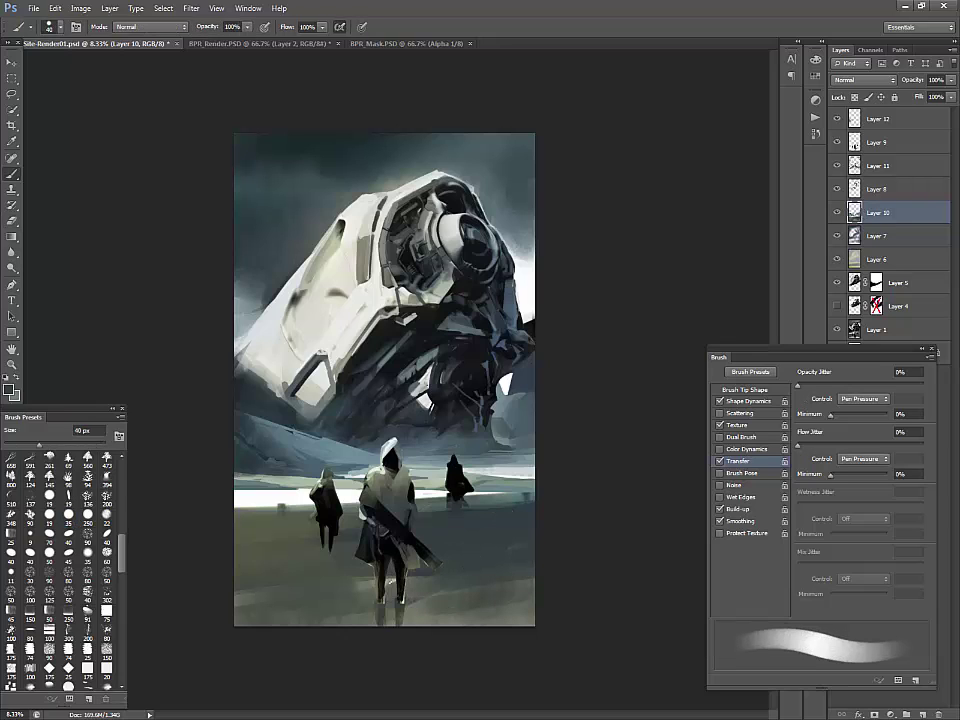
pyautogui.moveTo(434, 573); pyautogui.dragTo(362, 583)
# Sample nearby ground tones and paint along the bottom edge of the foreground, covering the reflection below the central figure's feet
pyautogui.keyDown('alt'); pyautogui.click(358, 579); pyautogui.keyUp('alt')
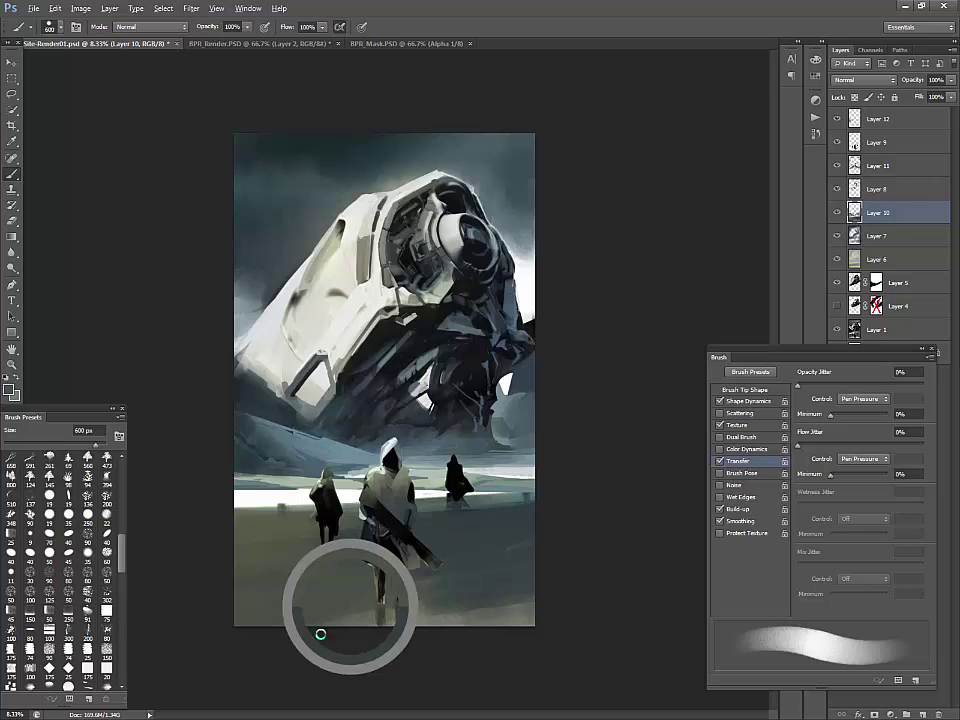
pyautogui.moveTo(567, 602); pyautogui.dragTo(236, 628)
pyautogui.keyDown('alt'); pyautogui.click(300, 624); pyautogui.keyUp('alt')
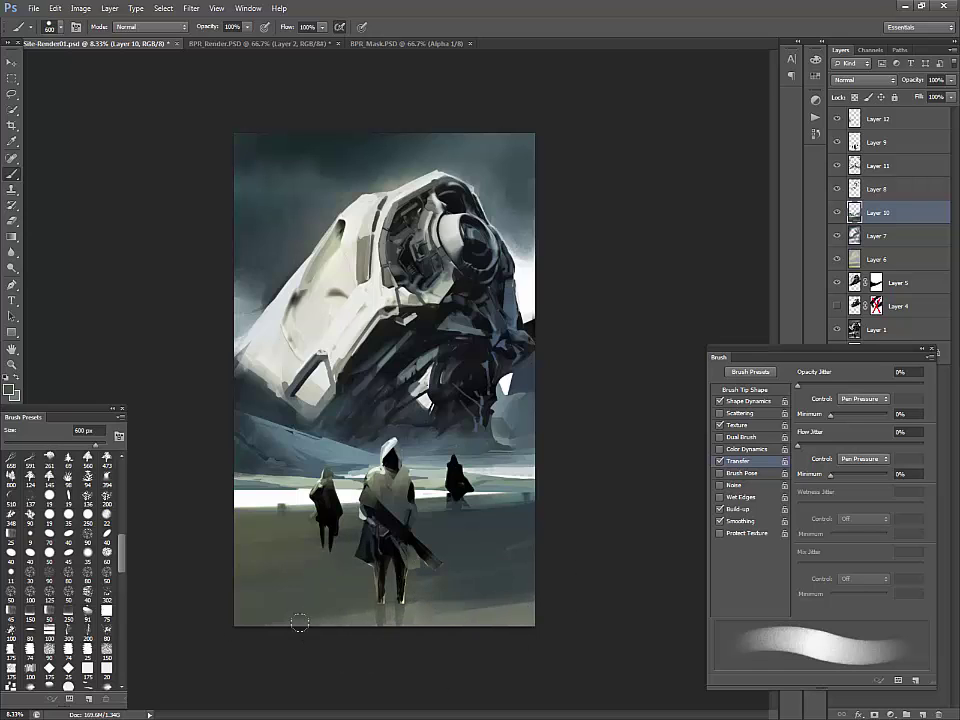
pyautogui.moveTo(300, 624)
pyautogui.mouseDown()
pyautogui.moveTo(576, 587)
pyautogui.moveTo(400, 613)
pyautogui.mouseUp()
pyautogui.keyDown('alt'); pyautogui.click(369, 609); pyautogui.keyUp('alt')
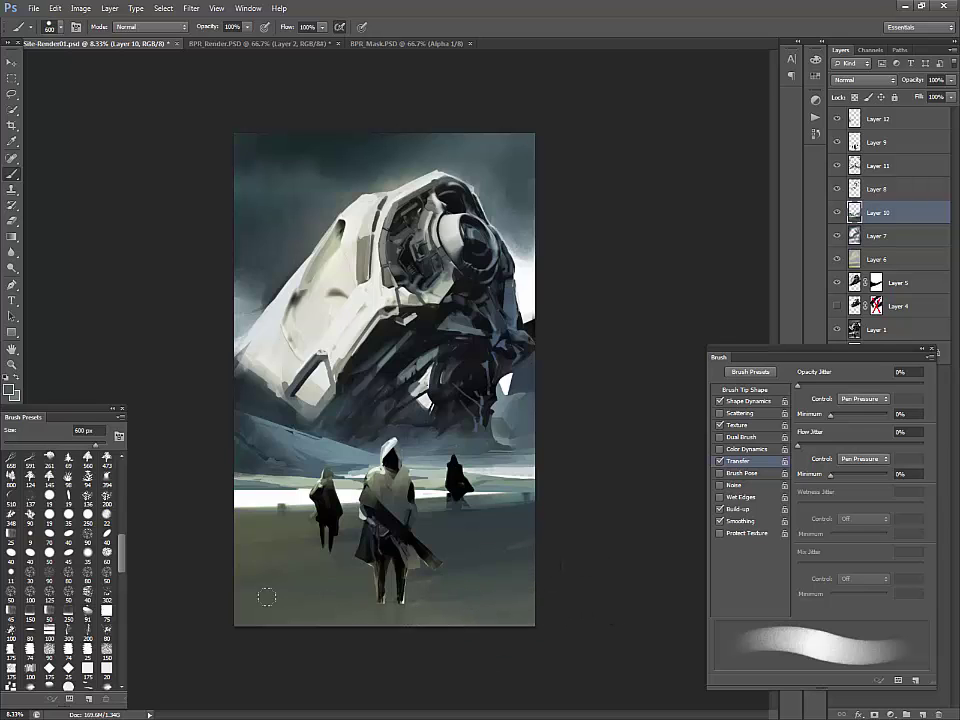
# Even out the dark ground around the three figures, varying the brush size down to 400 px before switching to the eraser
pyautogui.press(']')
pyautogui.press(']')
pyautogui.press(']')
pyautogui.press(']')
pyautogui.press('[')
pyautogui.press('[')
pyautogui.press('[')
pyautogui.press('[')
pyautogui.press('[')
pyautogui.press('[')
pyautogui.press('[')
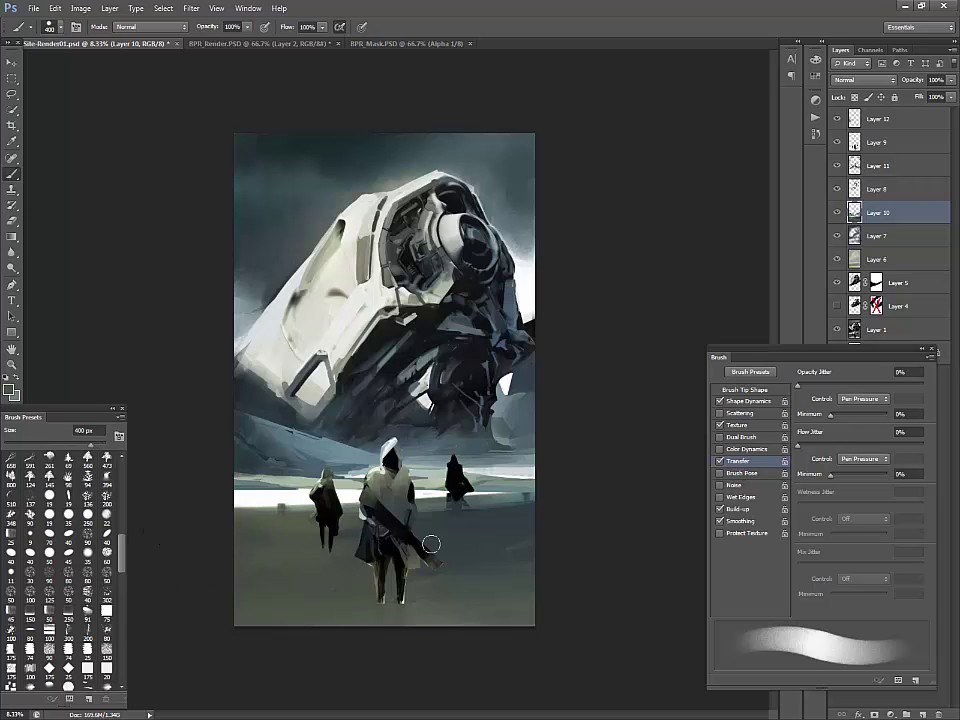
pyautogui.press(']')
pyautogui.press(']')
pyautogui.press(']')
pyautogui.press('e')
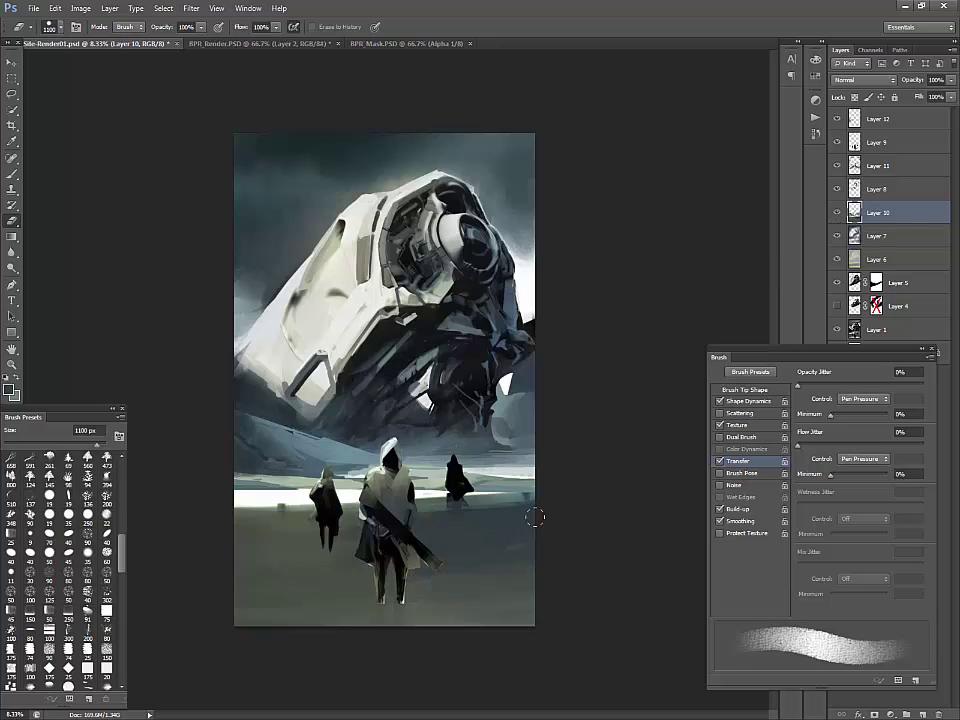
# Paint a pale sand band across the bottom foreground with the 800 px brush and blend it using sampled ground tones
pyautogui.press('b')
pyautogui.moveTo(482, 606); pyautogui.dragTo(272, 625)
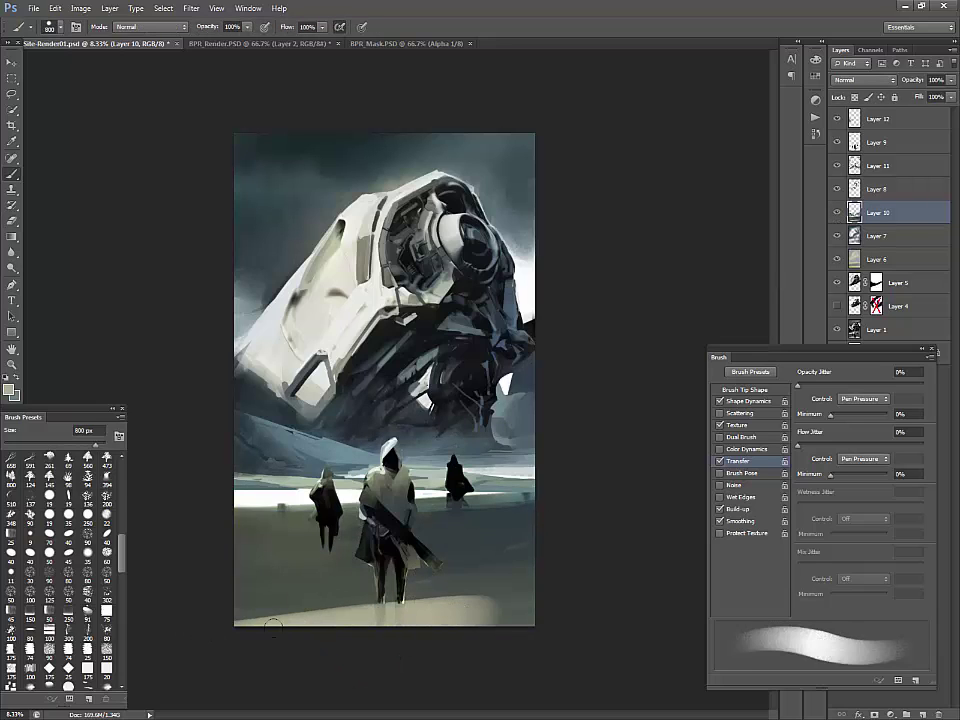
pyautogui.moveTo(390, 614); pyautogui.dragTo(242, 622)
pyautogui.moveTo(440, 602)
pyautogui.mouseDown()
pyautogui.moveTo(530, 613)
pyautogui.moveTo(545, 593)
pyautogui.mouseUp()
pyautogui.keyDown('alt'); pyautogui.click(433, 599); pyautogui.keyUp('alt')
pyautogui.keyDown('alt'); pyautogui.click(391, 610); pyautogui.keyUp('alt')
pyautogui.keyDown('alt'); pyautogui.click(508, 585); pyautogui.keyUp('alt')
pyautogui.keyDown('alt'); pyautogui.click(385, 602); pyautogui.keyUp('alt')
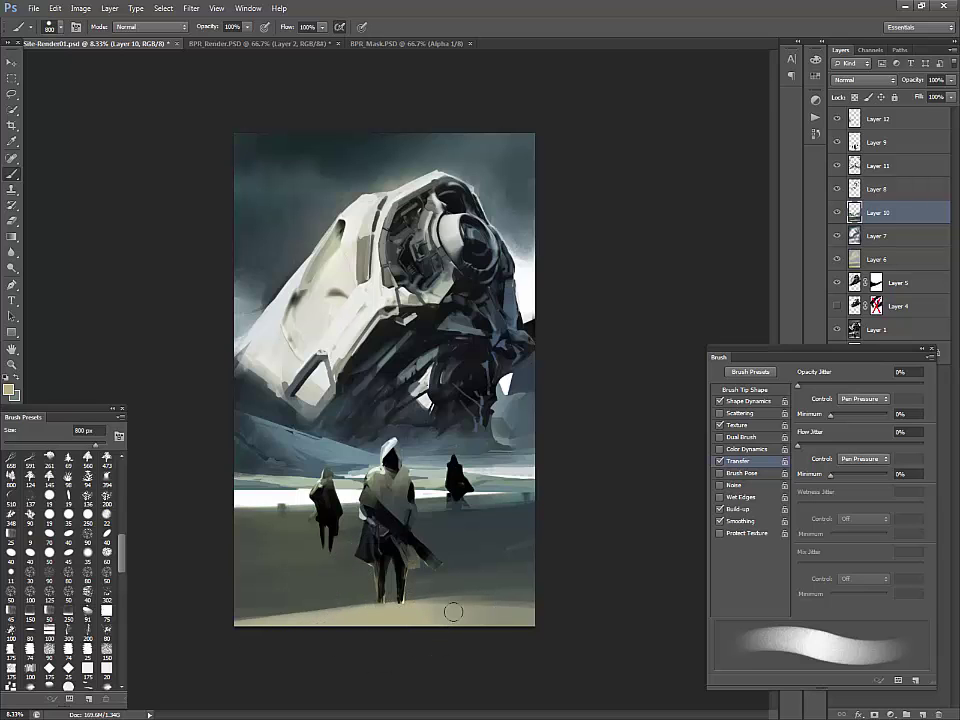
# Choose a lighter yellow foreground colour, reduce the brush to 400 px and brighten the sand band, undoing the last stroke
pyautogui.click(9, 390)
pyautogui.moveTo(499, 306); pyautogui.dragTo(491, 293)
pyautogui.press('Return')
pyautogui.press('[')
pyautogui.press('[')
pyautogui.press('[')
pyautogui.press('[')
pyautogui.press('[')
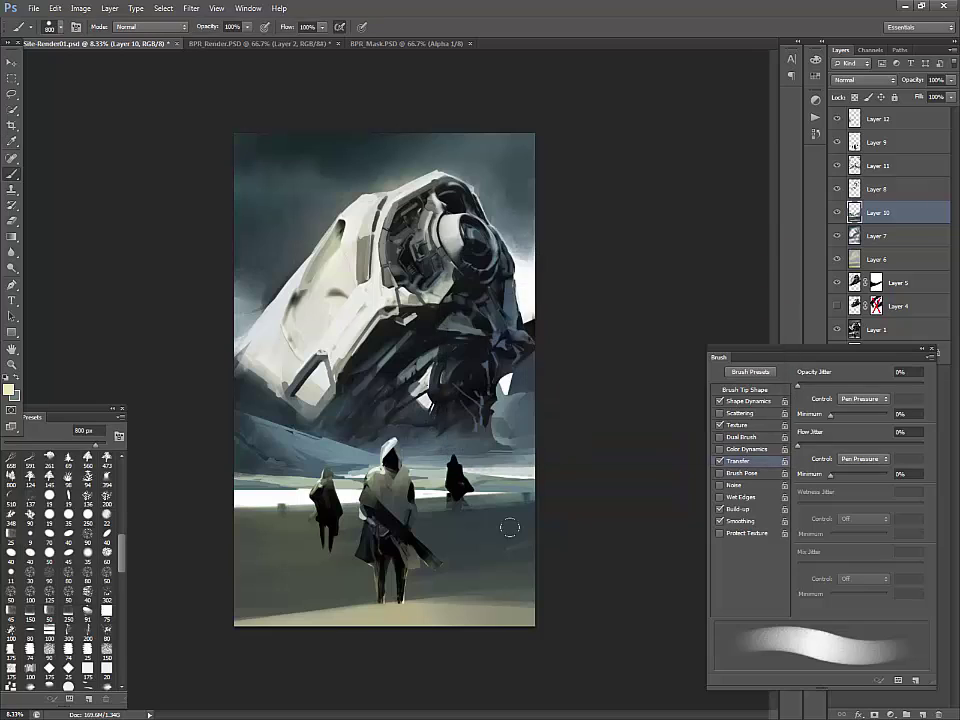
pyautogui.press(']')
pyautogui.moveTo(424, 600)
pyautogui.mouseDown()
pyautogui.moveTo(221, 624)
pyautogui.moveTo(242, 621)
pyautogui.mouseUp()
pyautogui.moveTo(388, 609)
pyautogui.mouseDown()
pyautogui.moveTo(116, 640)
pyautogui.moveTo(240, 621)
pyautogui.mouseUp()
pyautogui.hotkey('ctrl', 'z')
pyautogui.keyDown('alt'); pyautogui.click(396, 617); pyautogui.keyUp('alt')
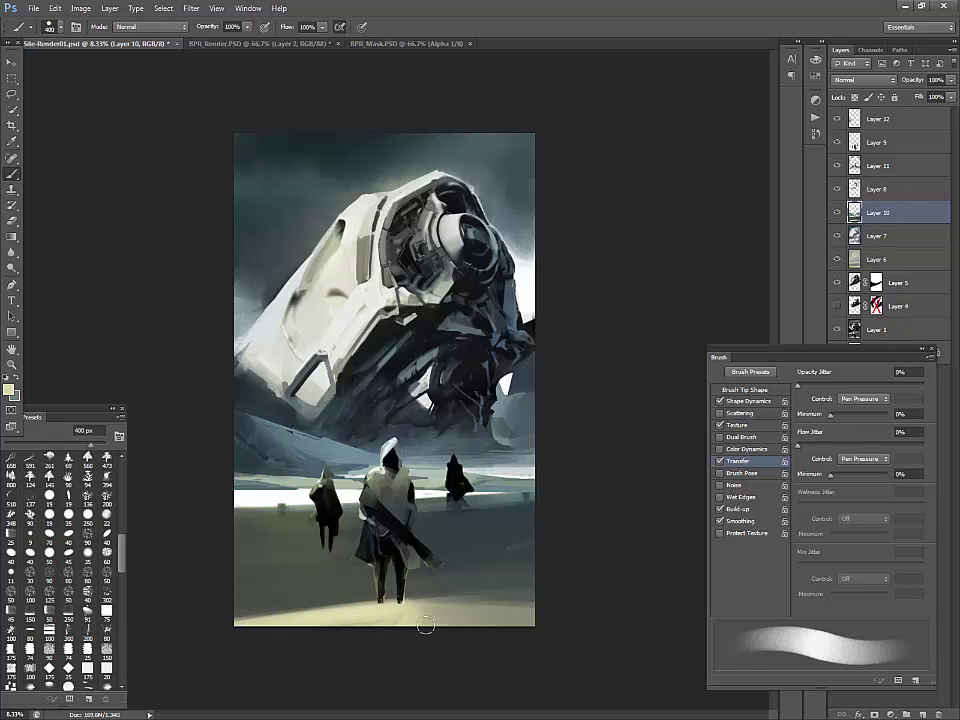
# Enlarge the brush to 700 px and blend the right half of the sand band with sampled sand and ground tones
pyautogui.press(']')
pyautogui.press(']')
pyautogui.press(']')
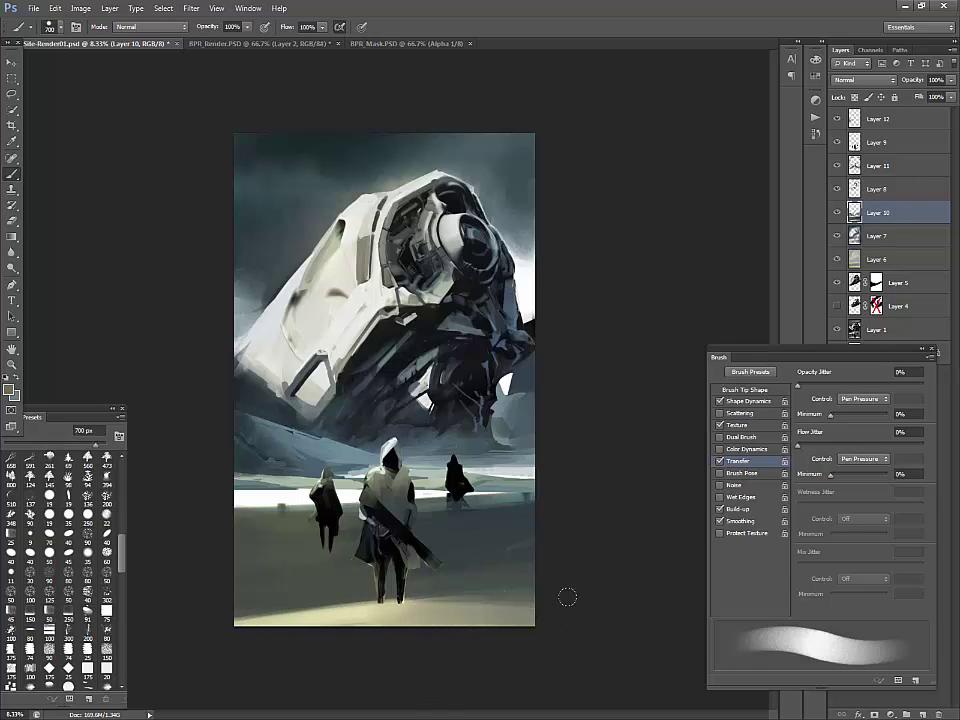
pyautogui.keyDown('alt'); pyautogui.click(358, 612); pyautogui.keyUp('alt')
pyautogui.moveTo(420, 602)
pyautogui.mouseDown()
pyautogui.moveTo(326, 596)
pyautogui.moveTo(450, 585)
pyautogui.moveTo(248, 602)
pyautogui.moveTo(462, 606)
pyautogui.mouseUp()
pyautogui.keyDown('alt'); pyautogui.click(460, 578); pyautogui.keyUp('alt')
pyautogui.keyDown('alt'); pyautogui.click(385, 612); pyautogui.keyUp('alt')
pyautogui.hotkey('ctrl', 'z')
pyautogui.moveTo(532, 596); pyautogui.dragTo(476, 604)
pyautogui.keyDown('alt'); pyautogui.click(472, 606); pyautogui.keyUp('alt')
pyautogui.moveTo(480, 610); pyautogui.dragTo(580, 606)
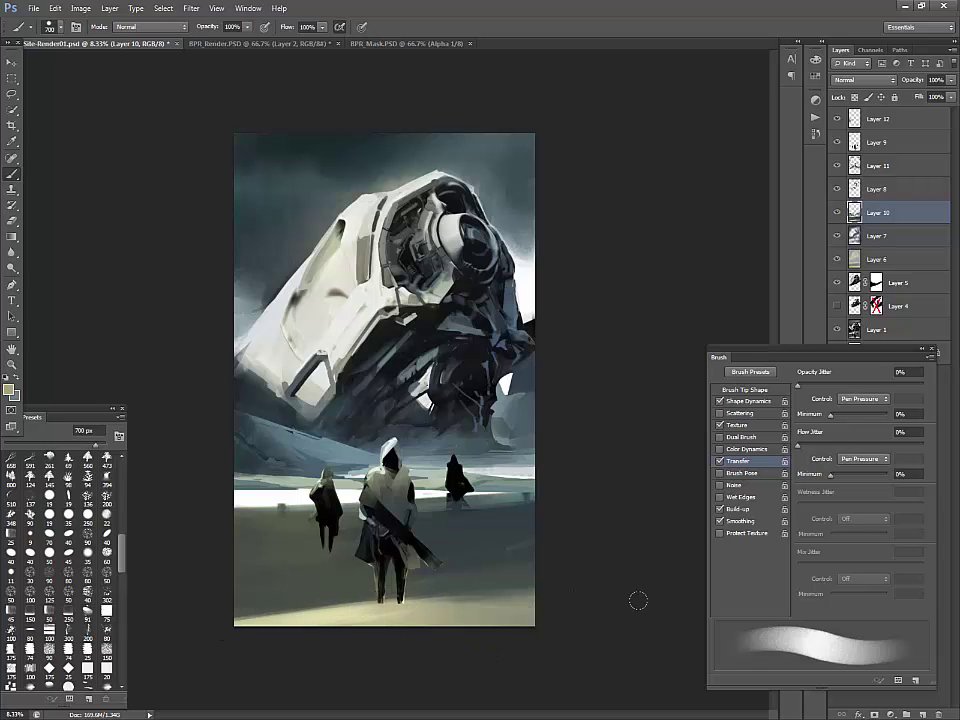
# Hide Layer 10 to sample the pale sand beneath, show it again and touch up the foreground with a 900 px brush
pyautogui.click(836, 212)
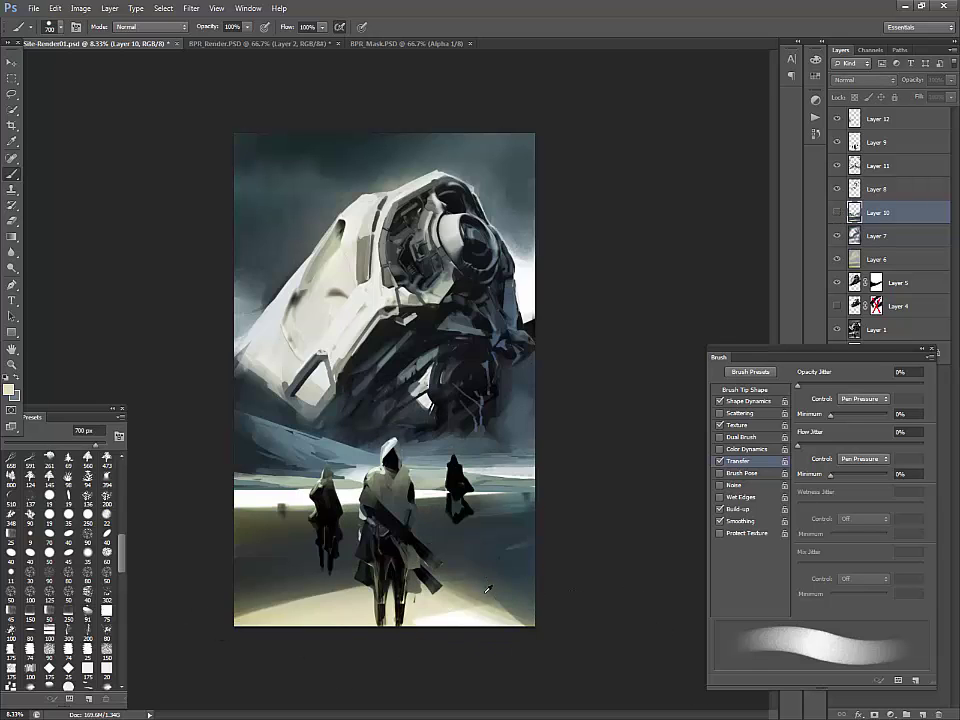
pyautogui.click(838, 212)
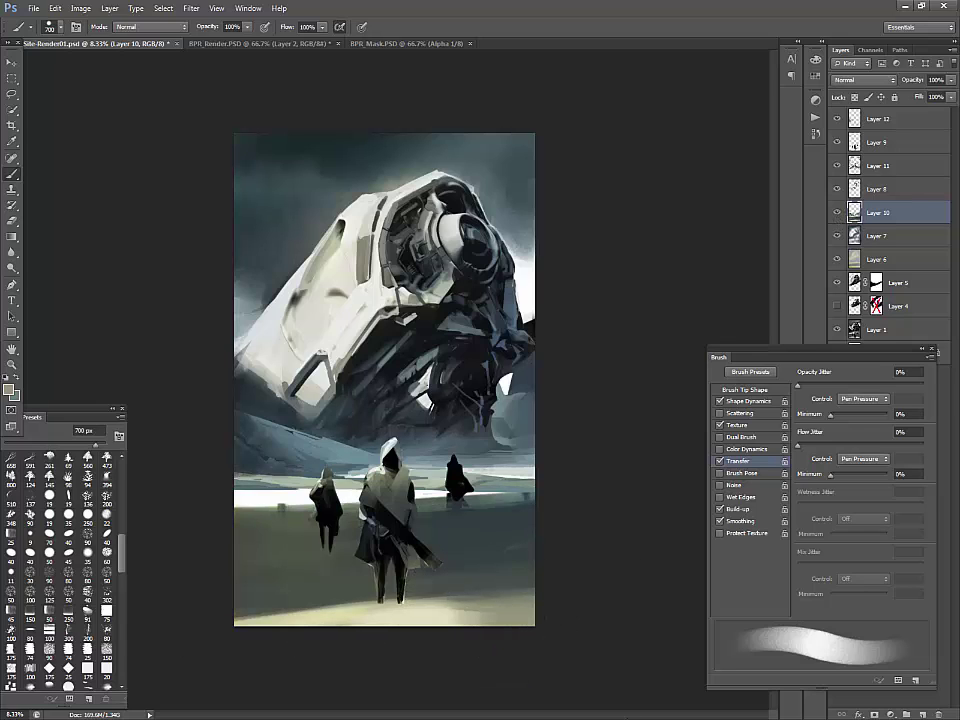
pyautogui.press(']')
pyautogui.press(']')
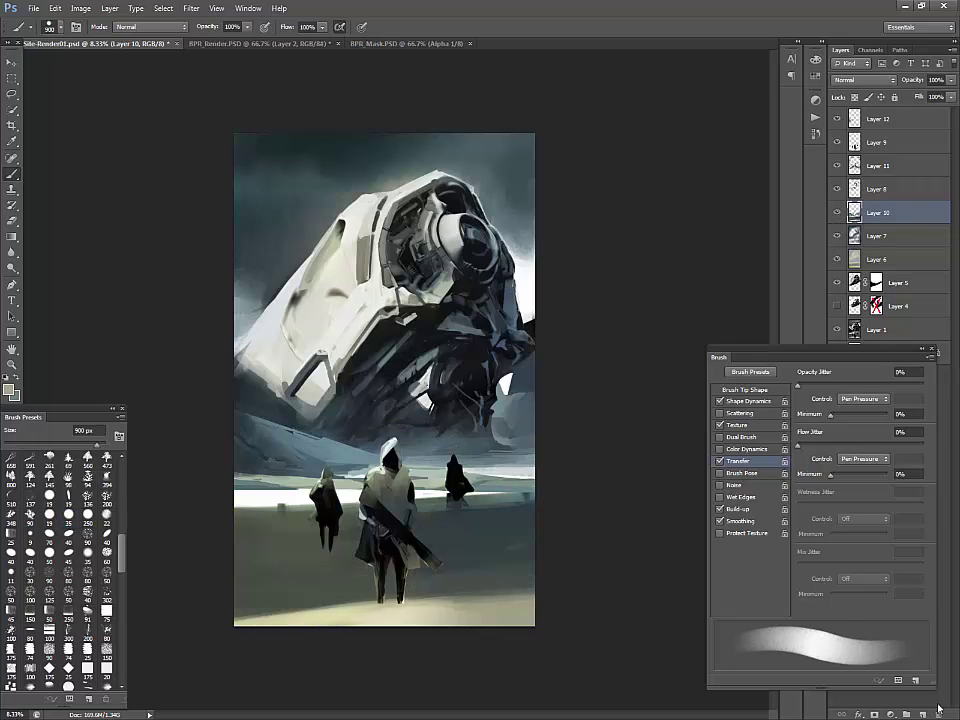
# Reduce the brush to 200 px and paint sampled blue-grey tones over the bright sky gap and white patch beside the hull's right edge
pyautogui.press('[')
pyautogui.press('[')
pyautogui.press('[')
pyautogui.press('[')
pyautogui.press('[')
pyautogui.press('[')
pyautogui.press('[')
pyautogui.press('[')
pyautogui.keyDown('alt'); pyautogui.click(262, 293); pyautogui.keyUp('alt')
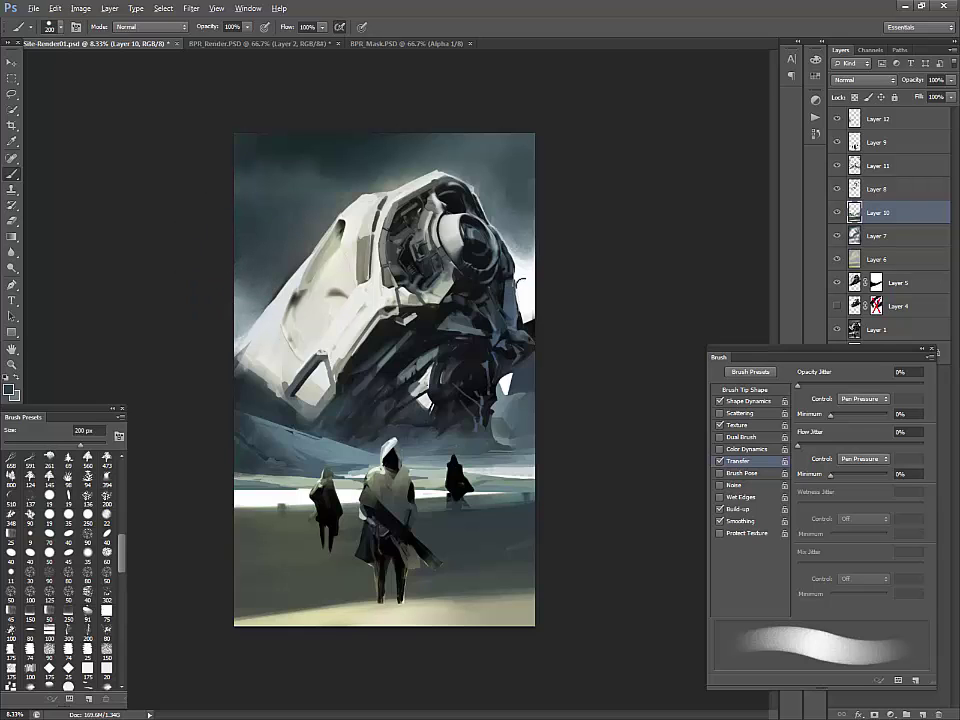
pyautogui.hotkey('ctrl', 'z')
pyautogui.moveTo(519, 287)
pyautogui.mouseDown()
pyautogui.moveTo(522, 245)
pyautogui.moveTo(530, 236)
pyautogui.moveTo(514, 248)
pyautogui.moveTo(516, 238)
pyautogui.moveTo(530, 286)
pyautogui.mouseUp()
pyautogui.keyDown('alt'); pyautogui.click(512, 245); pyautogui.keyUp('alt')
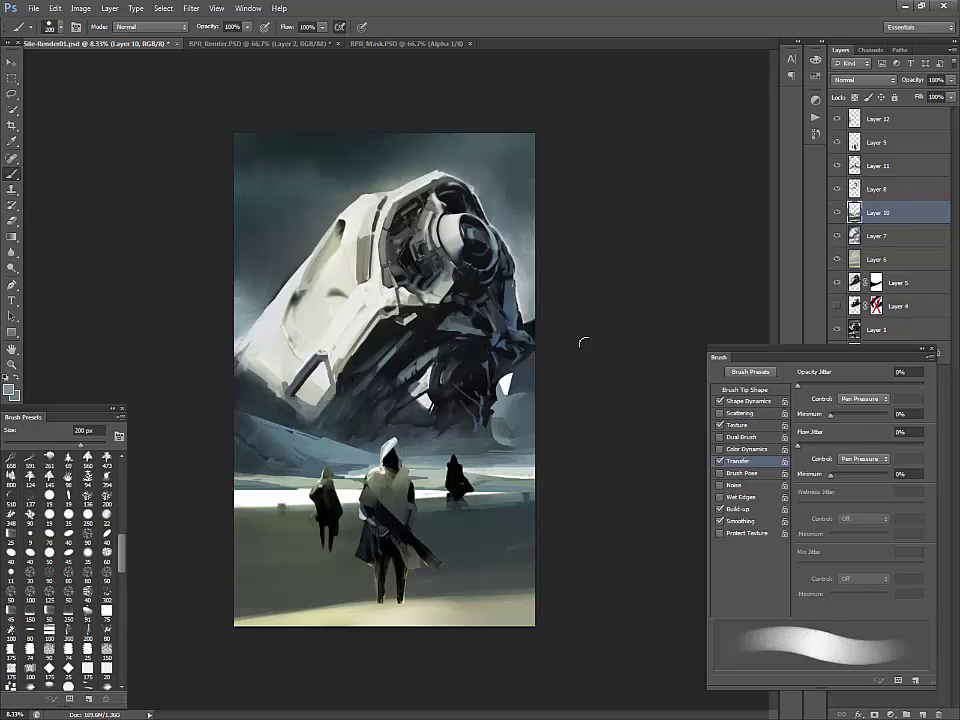
pyautogui.keyDown('alt'); pyautogui.click(515, 379); pyautogui.keyUp('alt')
pyautogui.moveTo(512, 375); pyautogui.dragTo(503, 391)
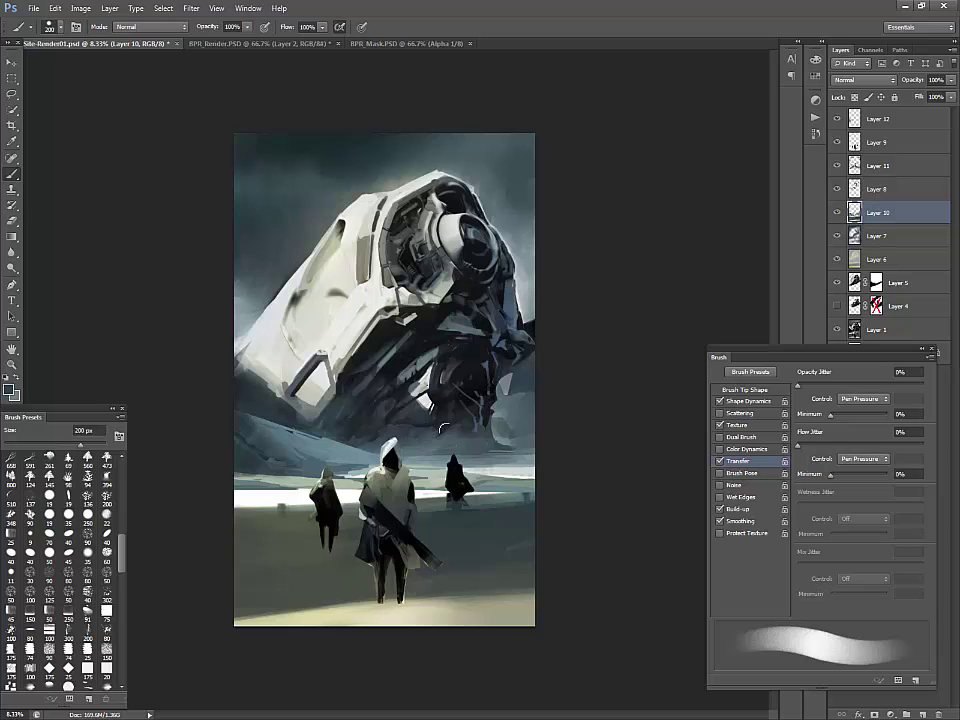
# Reduce the brush to 90 px, select Layer 12 and sample blue-grey tones around the hull's lower-left base
pyautogui.press('[')
pyautogui.press('[')
pyautogui.press('[')
pyautogui.press('[')
pyautogui.press('[')
pyautogui.keyDown('alt'); pyautogui.click(320, 437); pyautogui.keyUp('alt')
pyautogui.click(850, 120)
pyautogui.keyDown('alt'); pyautogui.click(286, 420); pyautogui.keyUp('alt')
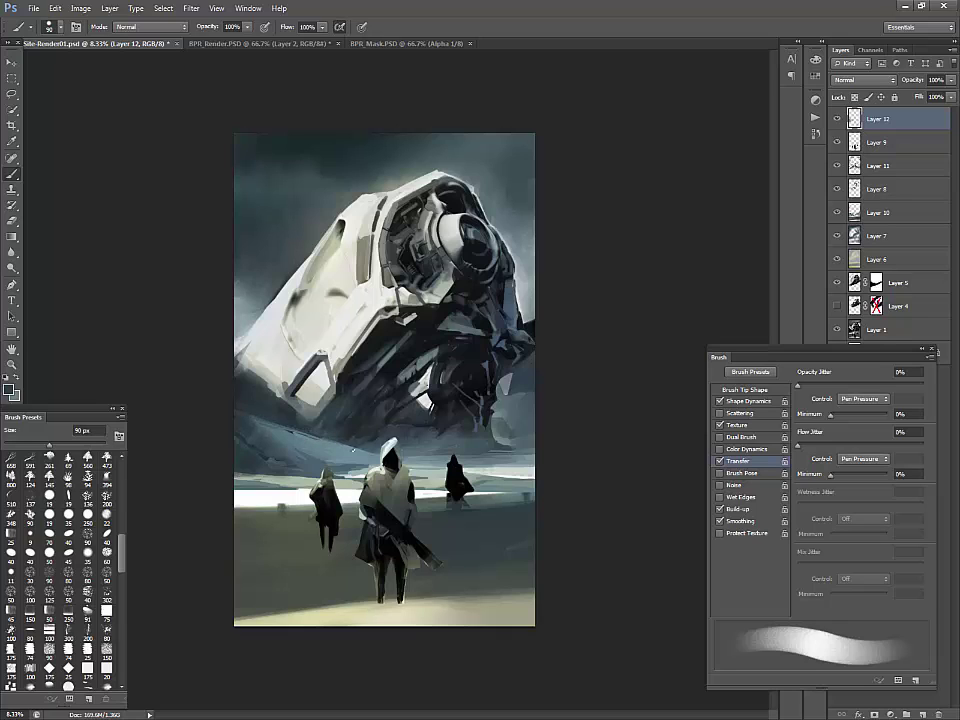
# Refine the hull's lower-left edge above the ground with sampled dark tones, using 45 px and 60 px brushes
pyautogui.press('[')
pyautogui.press('[')
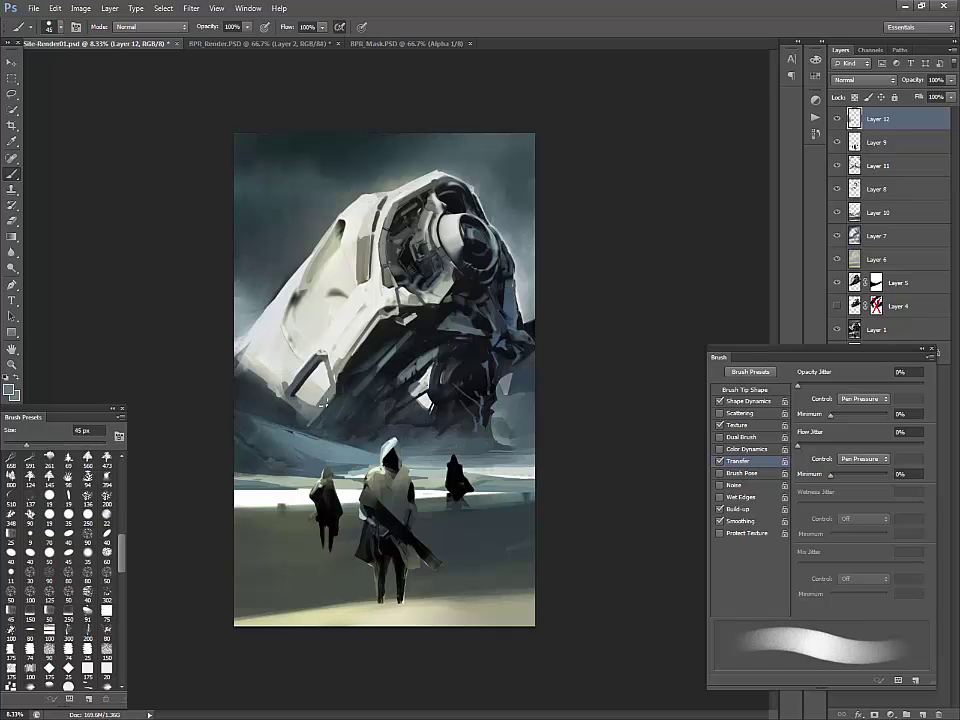
pyautogui.keyDown('alt'); pyautogui.click(309, 427); pyautogui.keyUp('alt')
pyautogui.keyDown('alt'); pyautogui.click(311, 424); pyautogui.keyUp('alt')
pyautogui.press(']')
pyautogui.press(']')
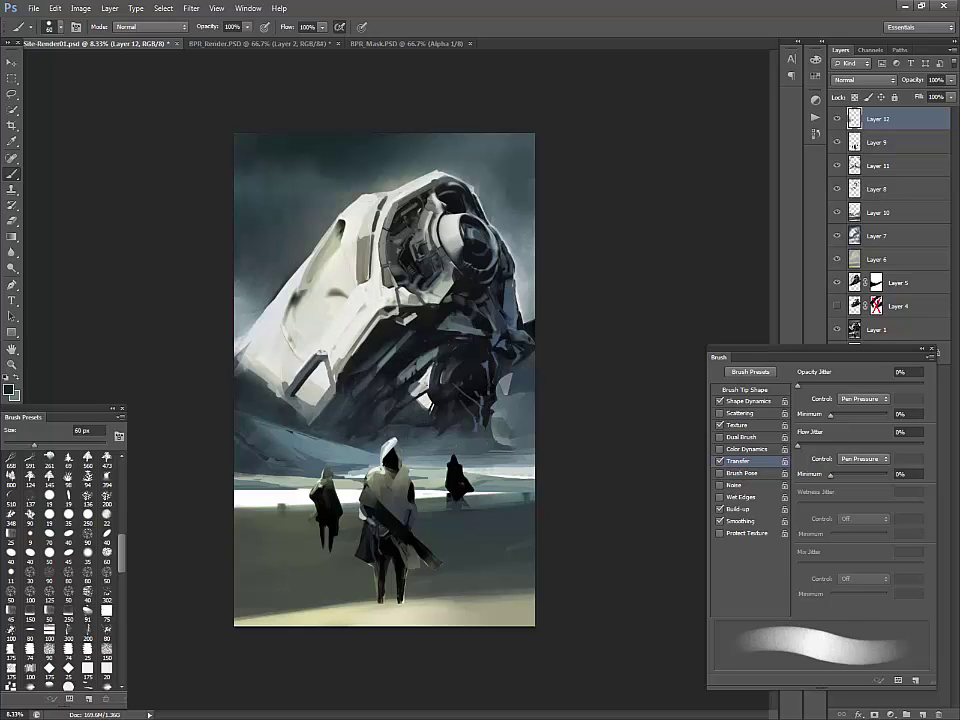
# Touch up the bright patch beneath the engine and the hull's side strip with sampled tones, reducing the brush to 40 px
pyautogui.keyDown('alt'); pyautogui.click(329, 264); pyautogui.keyUp('alt')
pyautogui.keyDown('alt'); pyautogui.click(404, 386); pyautogui.keyUp('alt')
pyautogui.keyDown('alt'); pyautogui.click(312, 288); pyautogui.keyUp('alt')
pyautogui.keyDown('alt'); pyautogui.click(407, 389); pyautogui.keyUp('alt')
pyautogui.keyDown('alt'); pyautogui.click(360, 230); pyautogui.keyUp('alt')
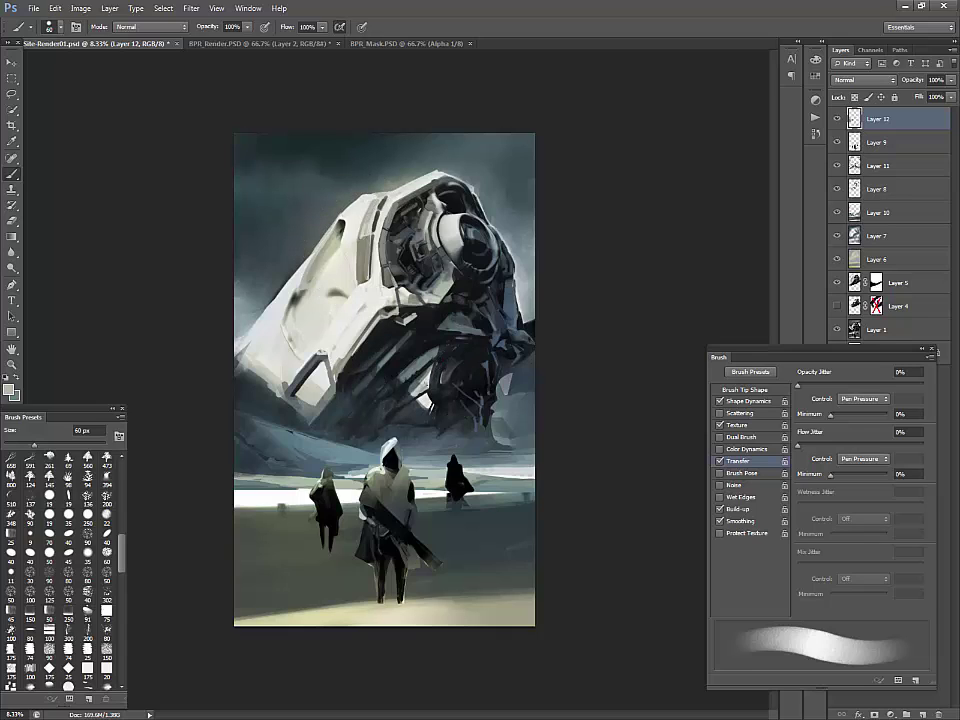
pyautogui.keyDown('alt'); pyautogui.click(362, 228); pyautogui.keyUp('alt')
pyautogui.press('[')
pyautogui.press('[')
pyautogui.keyDown('alt'); pyautogui.click(352, 267); pyautogui.keyUp('alt')
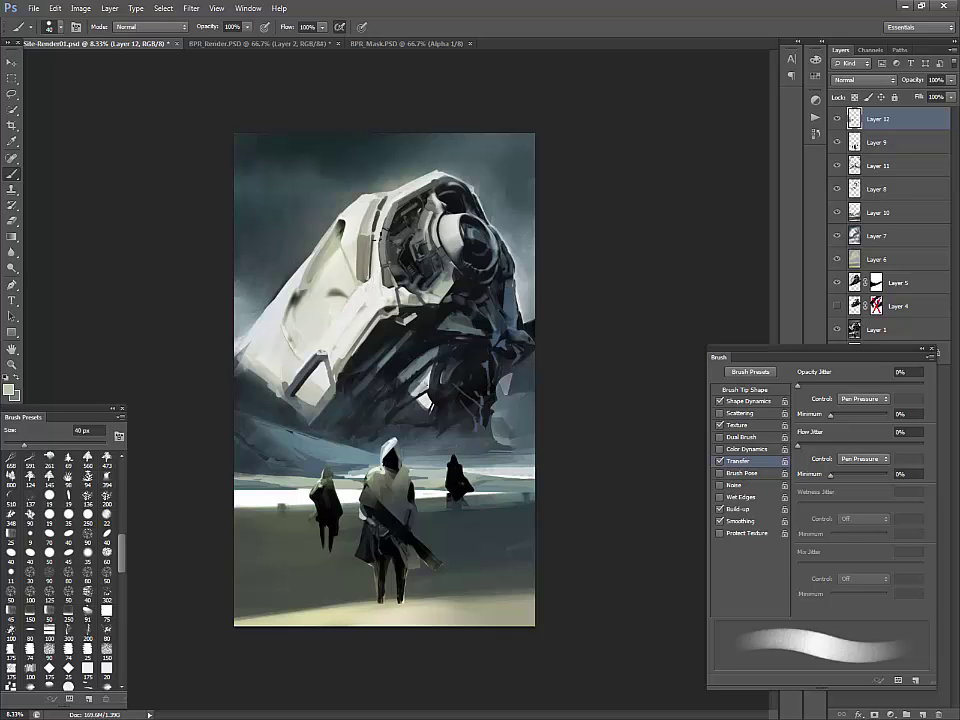
pyautogui.keyDown('alt'); pyautogui.click(377, 236); pyautogui.keyUp('alt')
pyautogui.moveTo(358, 251)
pyautogui.mouseDown()
pyautogui.moveTo(376, 238)
pyautogui.moveTo(359, 267)
pyautogui.mouseUp()
pyautogui.hotkey('ctrl', 'alt', 'z')
pyautogui.hotkey('ctrl', 'alt', 'z')
# Repaint the inside of the recessed slot on the upper-left hull with sampled greys and enlarge the brush to 50 px
pyautogui.keyDown('alt'); pyautogui.click(363, 280); pyautogui.keyUp('alt')
pyautogui.keyDown('alt'); pyautogui.click(321, 262); pyautogui.keyUp('alt')
pyautogui.moveTo(340, 246); pyautogui.dragTo(320, 272)
pyautogui.keyDown('alt'); pyautogui.click(335, 230); pyautogui.keyUp('alt')
pyautogui.press(']')
pyautogui.press(']')
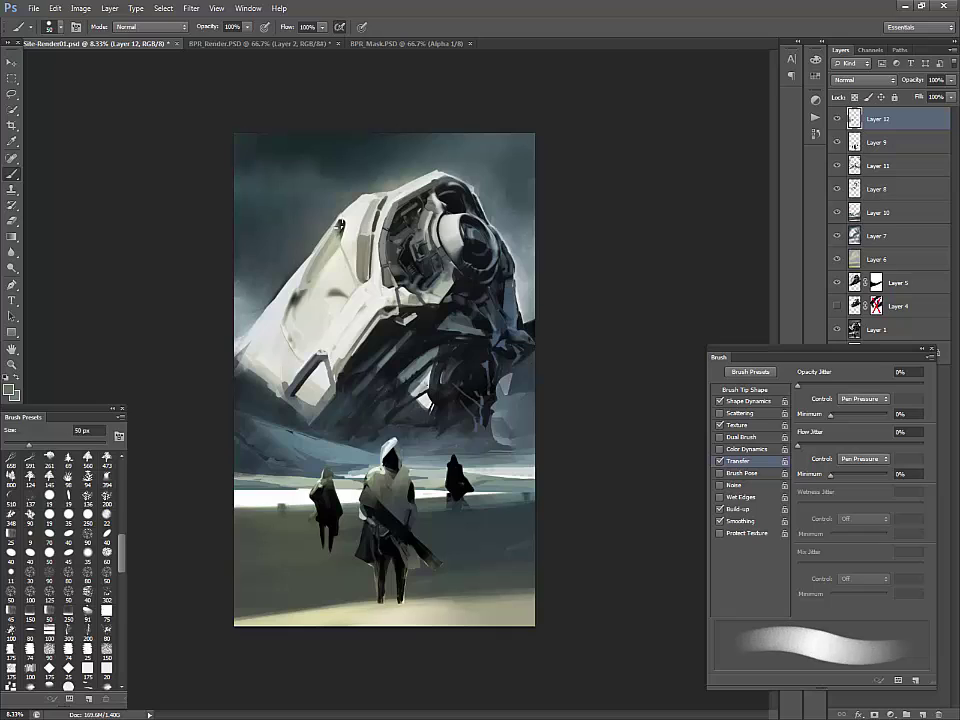
# Redefine the recessed slot's outline and rim with sampled dark and near-white hull tones, undoing one rim stroke
pyautogui.keyDown('alt'); pyautogui.click(318, 255); pyautogui.keyUp('alt')
pyautogui.keyDown('alt'); pyautogui.click(341, 226); pyautogui.keyUp('alt')
pyautogui.moveTo(341, 230); pyautogui.dragTo(319, 270)
pyautogui.keyDown('alt'); pyautogui.click(316, 270); pyautogui.keyUp('alt')
pyautogui.keyDown('alt'); pyautogui.click(349, 216); pyautogui.keyUp('alt')
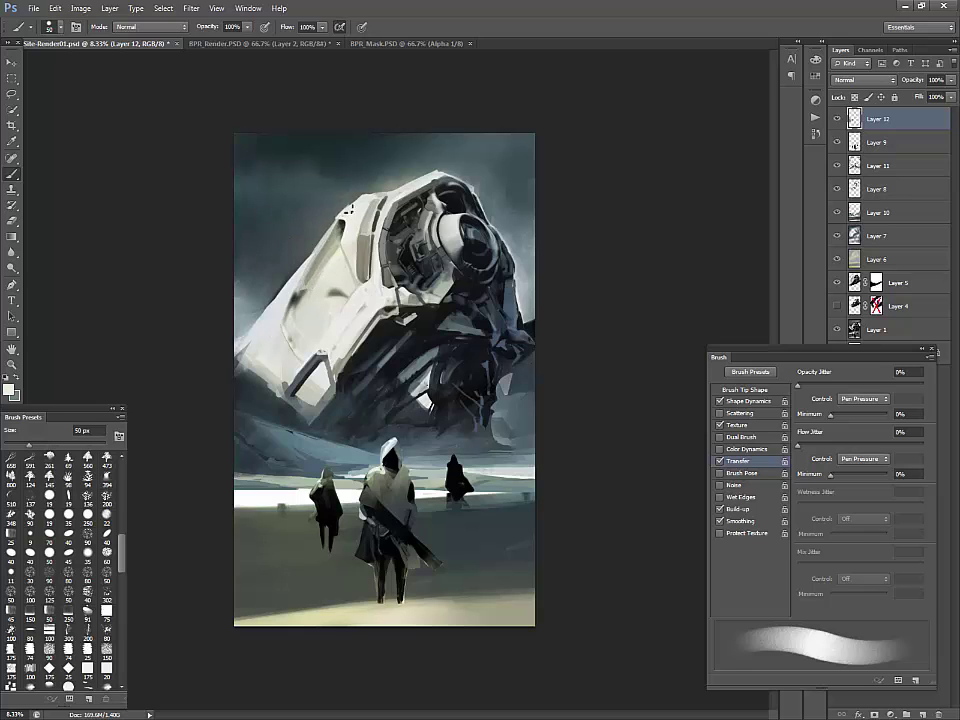
pyautogui.hotkey('ctrl', 'z')
pyautogui.moveTo(347, 228)
pyautogui.mouseDown()
pyautogui.moveTo(308, 258)
pyautogui.moveTo(327, 224)
pyautogui.mouseUp()
# Sharpen the panel seam below the slot, down towards the hatch, with sampled dark and pale greys at 50 px
pyautogui.keyDown('alt'); pyautogui.click(300, 287); pyautogui.keyUp('alt')
pyautogui.keyDown('alt'); pyautogui.click(296, 300); pyautogui.keyUp('alt')
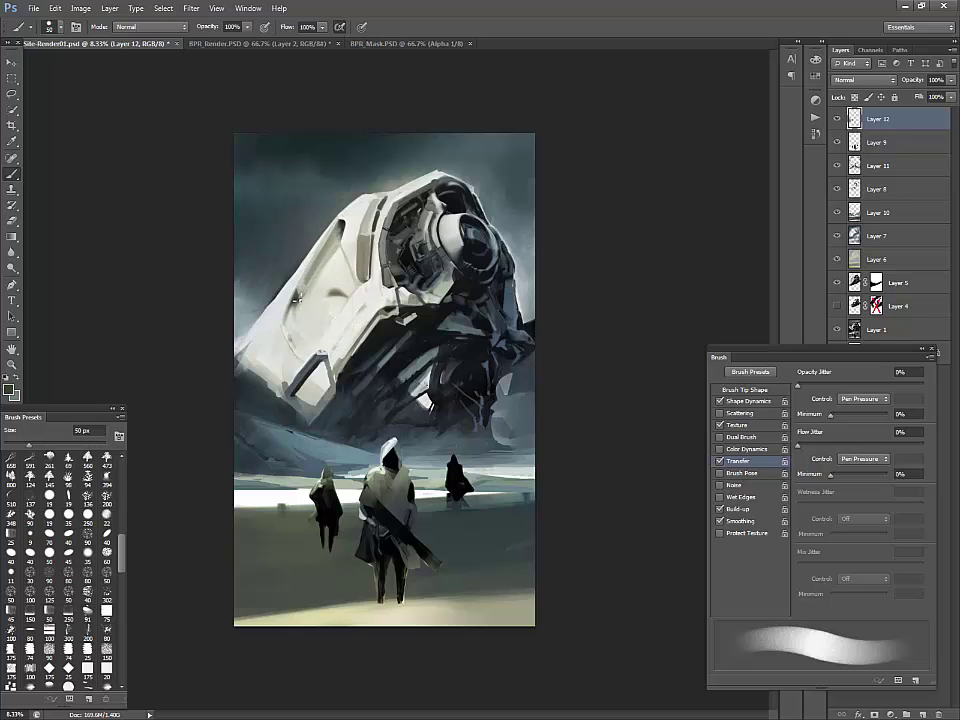
pyautogui.keyDown('alt'); pyautogui.click(296, 313); pyautogui.keyUp('alt')
pyautogui.keyDown('alt'); pyautogui.click(296, 325); pyautogui.keyUp('alt')
pyautogui.keyDown('alt'); pyautogui.click(308, 350); pyautogui.keyUp('alt')
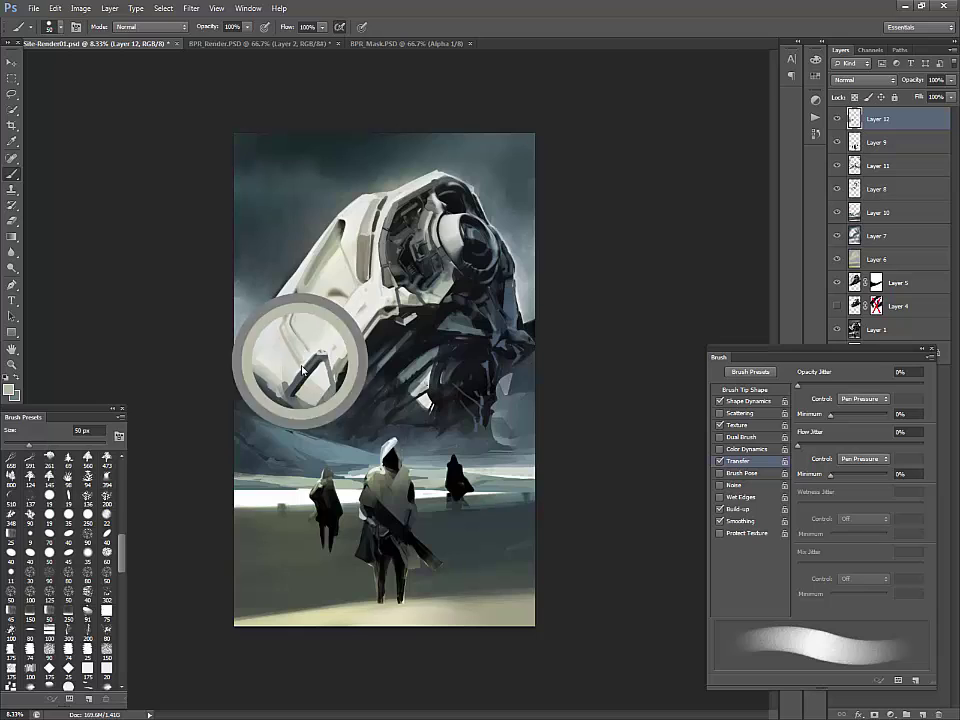
# Clean up the white panel around the small dark notch mid-hull with sampled off-whites and a 90 px brush
pyautogui.keyDown('alt'); pyautogui.click(336, 292); pyautogui.keyUp('alt')
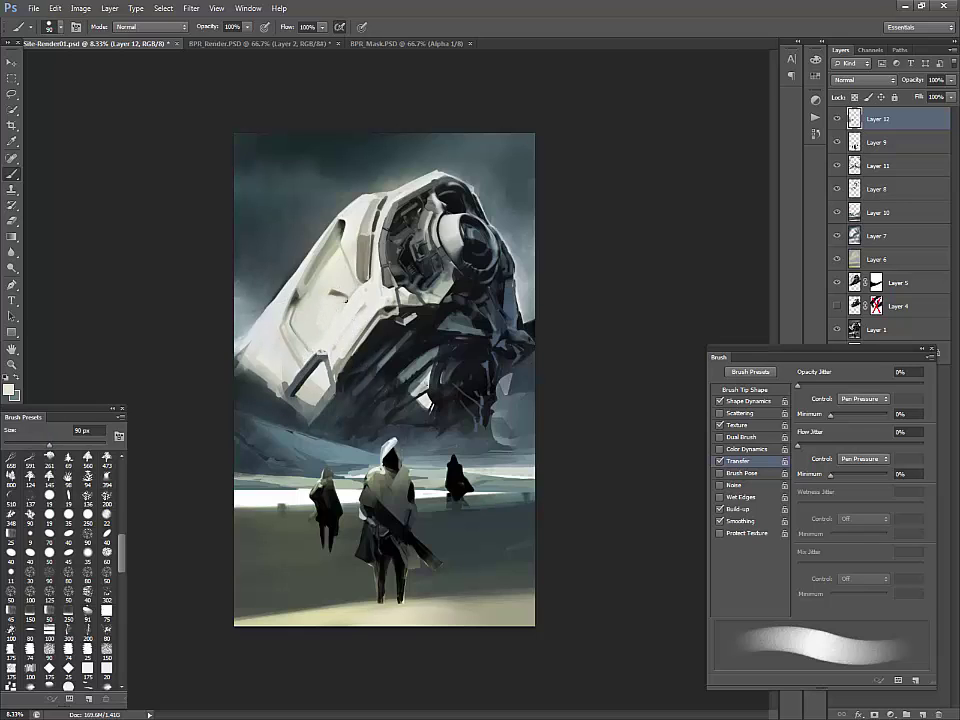
pyautogui.keyDown('alt'); pyautogui.click(340, 291); pyautogui.keyUp('alt')
pyautogui.keyDown('alt'); pyautogui.click(349, 293); pyautogui.keyUp('alt')
pyautogui.keyDown('alt'); pyautogui.click(363, 300); pyautogui.keyUp('alt')
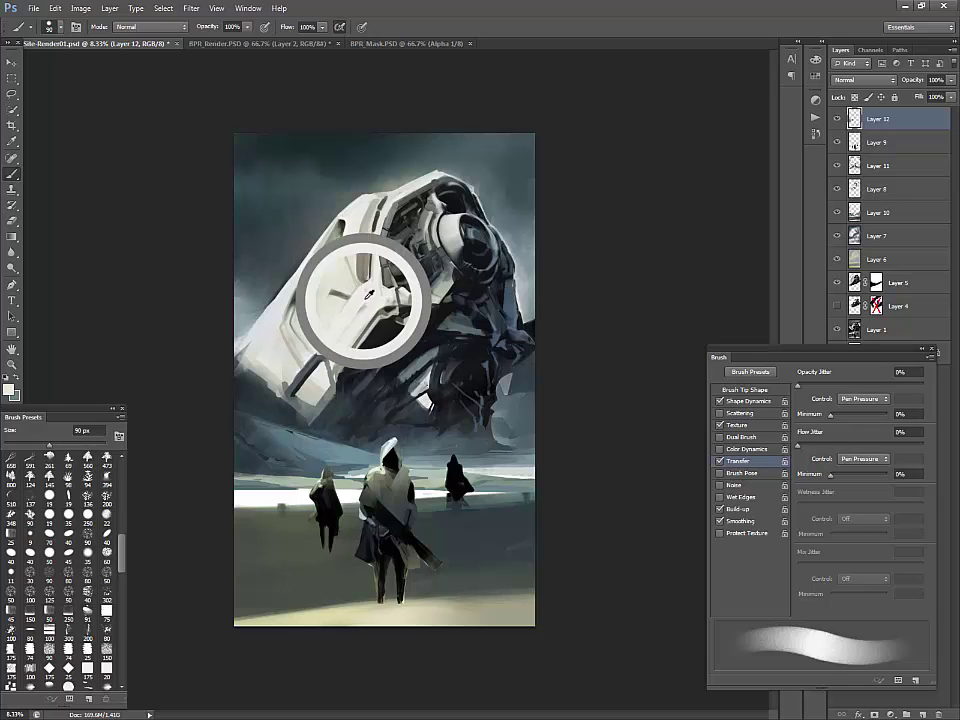
# Blend the sky beside the hull's upper-left edge with repeatedly sampled blue-grey tones
pyautogui.keyDown('alt'); pyautogui.click(300, 222); pyautogui.keyUp('alt')
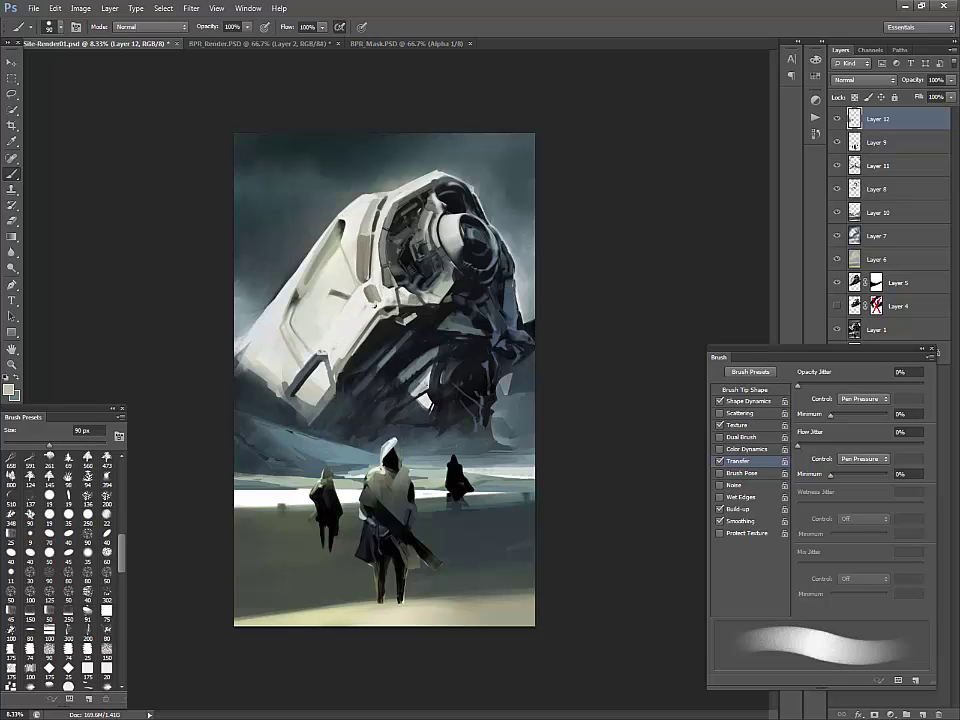
pyautogui.keyDown('alt'); pyautogui.click(278, 224); pyautogui.keyUp('alt')
pyautogui.keyDown('alt'); pyautogui.click(283, 196); pyautogui.keyUp('alt')
pyautogui.keyDown('alt'); pyautogui.click(282, 205); pyautogui.keyUp('alt')
pyautogui.keyDown('alt'); pyautogui.click(295, 218); pyautogui.keyUp('alt')
# Tidy the hull's lower shadow edge beside the hatch with sampled greys and a 60 px brush
pyautogui.keyDown('alt'); pyautogui.click(338, 355); pyautogui.keyUp('alt')
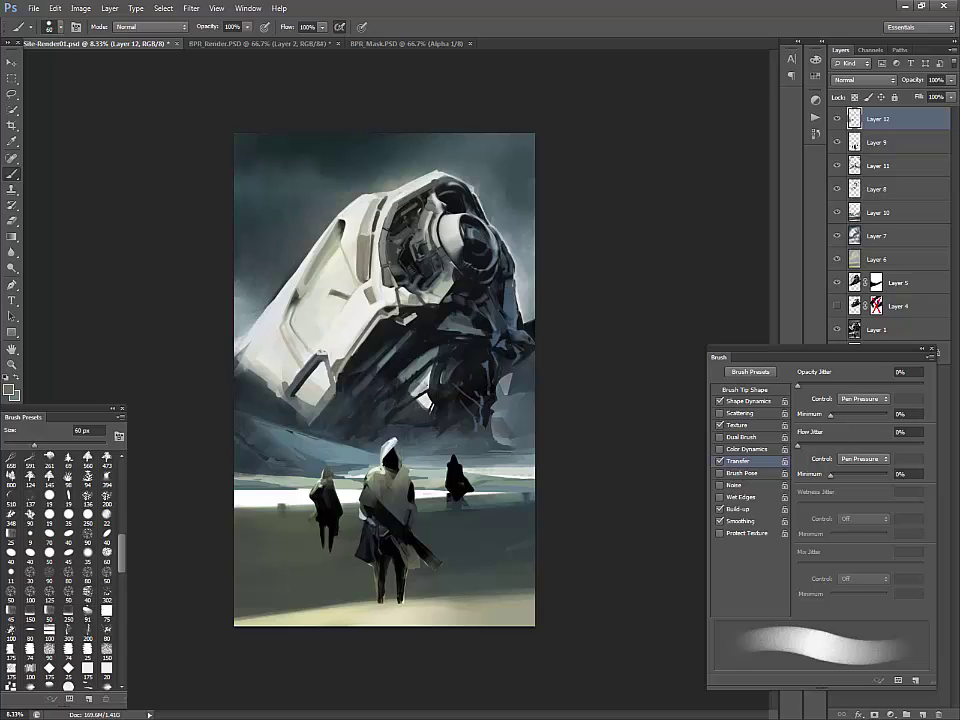
pyautogui.keyDown('alt'); pyautogui.click(375, 298); pyautogui.keyUp('alt')
pyautogui.keyDown('alt'); pyautogui.click(333, 381); pyautogui.keyUp('alt')
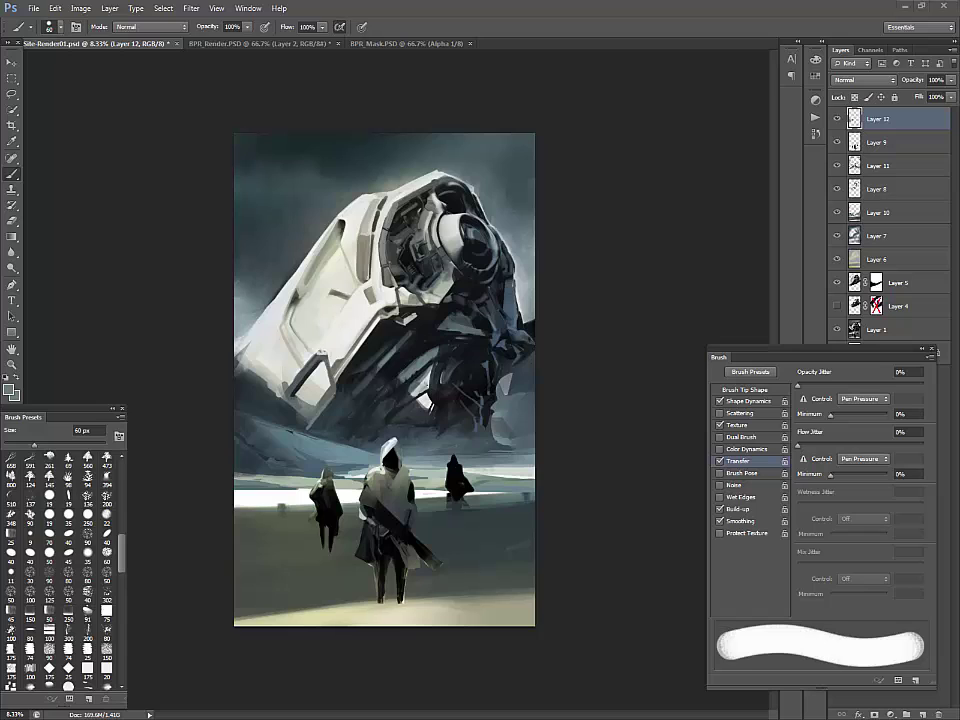
# Soften the paint around the mid-hull notch with a 300 px eraser, then toggle Layers 12 and 9 to compare
pyautogui.press('e')
pyautogui.press('[')
pyautogui.press('[')
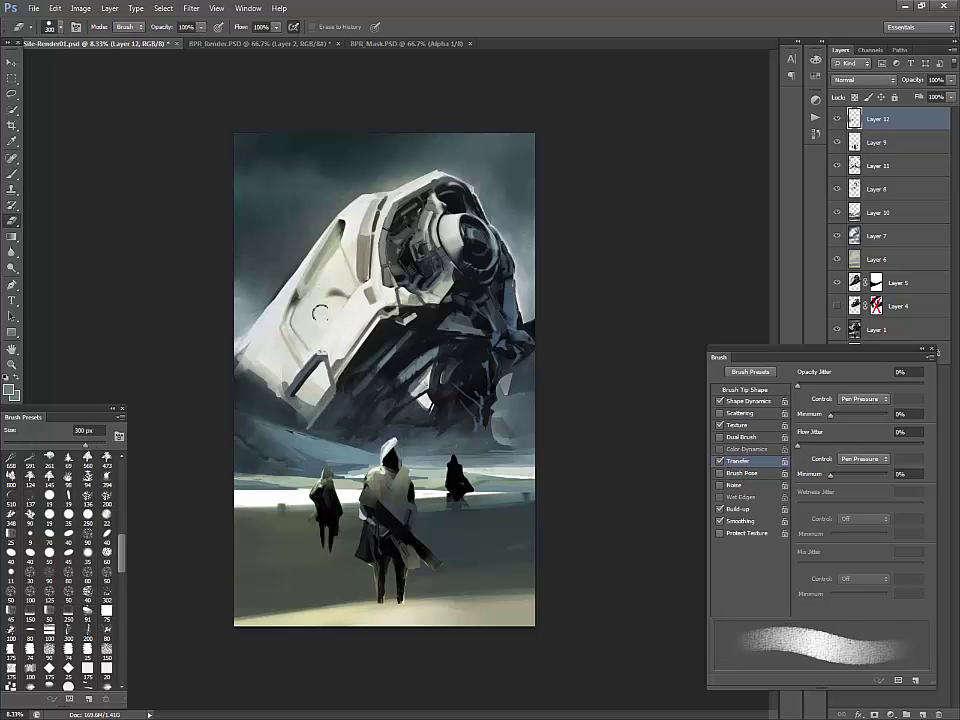
pyautogui.click(838, 122)
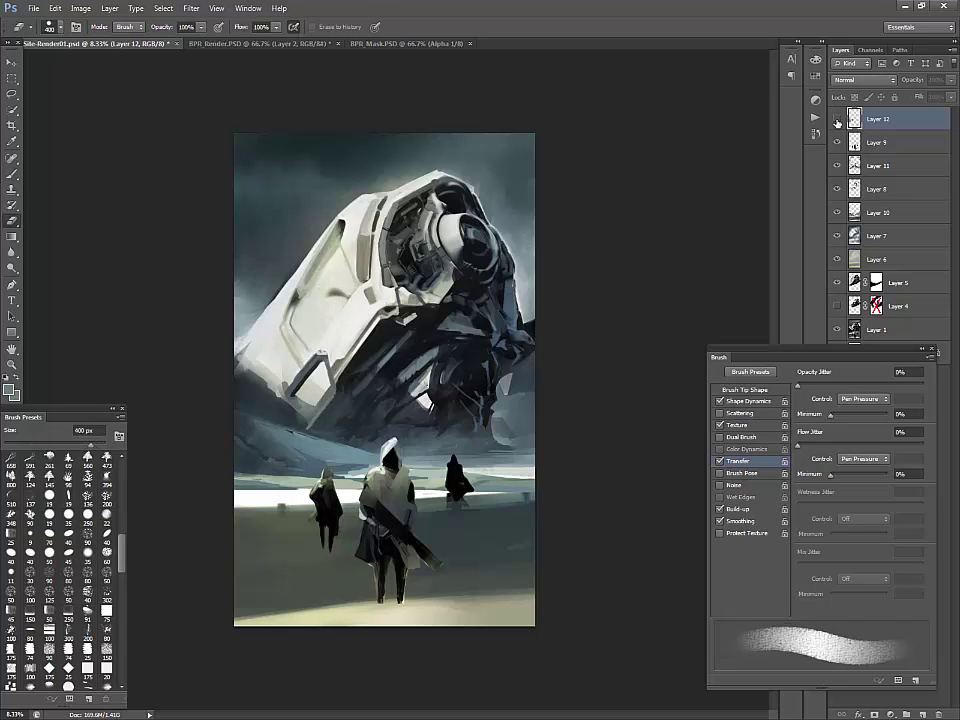
pyautogui.click(838, 122)
pyautogui.click(838, 122)
pyautogui.click(838, 145)
pyautogui.click(838, 143)
# Choose the 100 px soft round brush, sample a dark hull tone and add a new layer in Overlay mode
pyautogui.press('b')
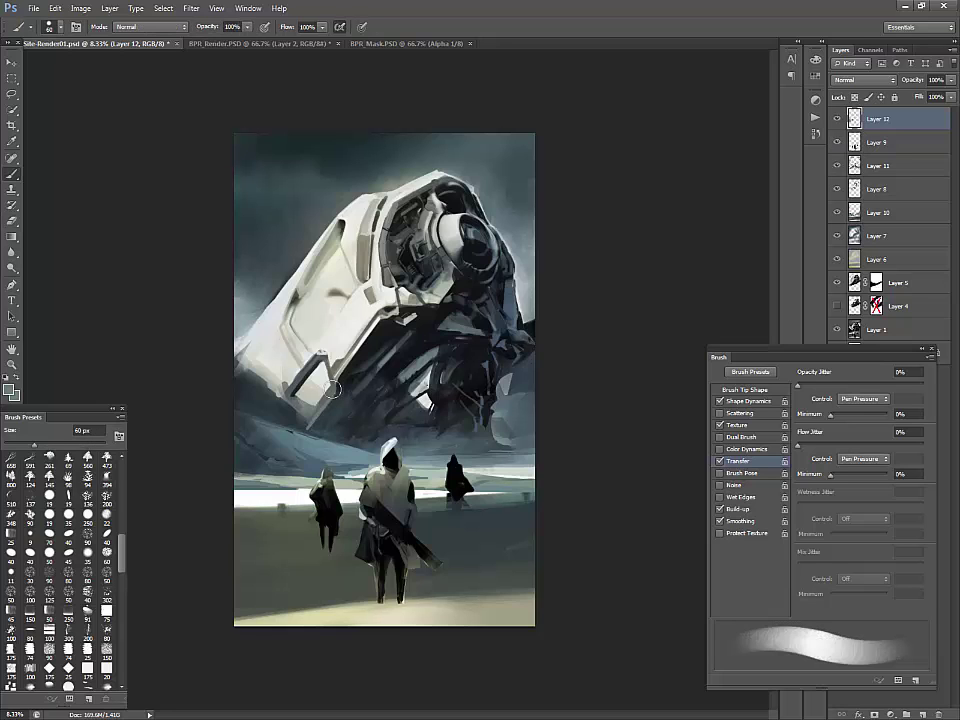
pyautogui.moveTo(123, 551); pyautogui.dragTo(123, 472)
pyautogui.click(49, 458)
pyautogui.click(31, 459)
pyautogui.keyDown('alt'); pyautogui.click(310, 368); pyautogui.keyUp('alt')
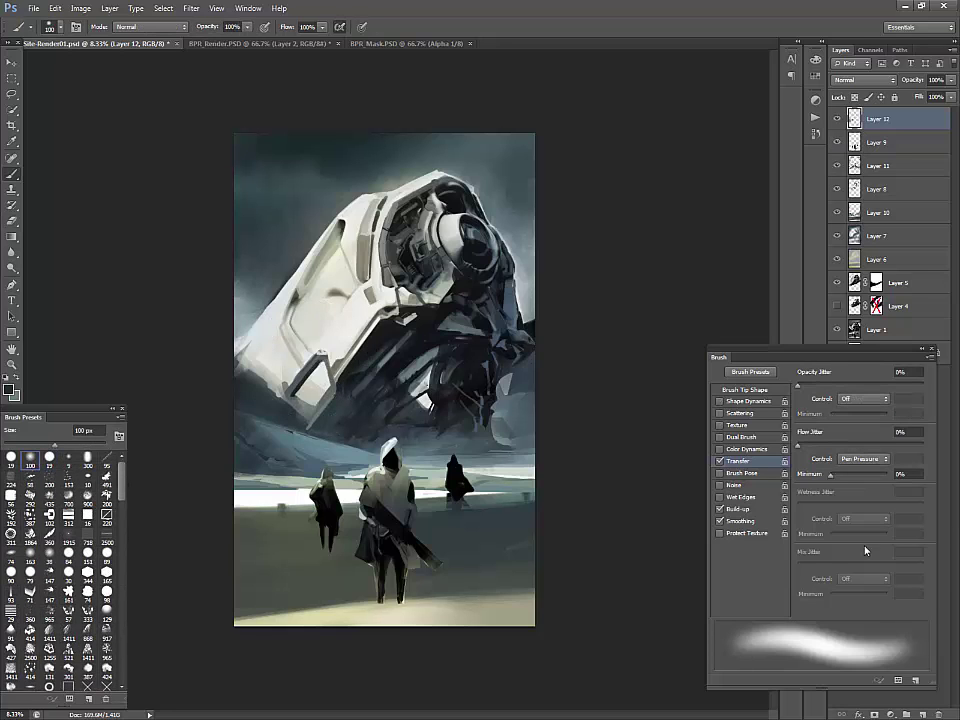
pyautogui.click(922, 714)
pyautogui.click(856, 84)
pyautogui.click(848, 227)
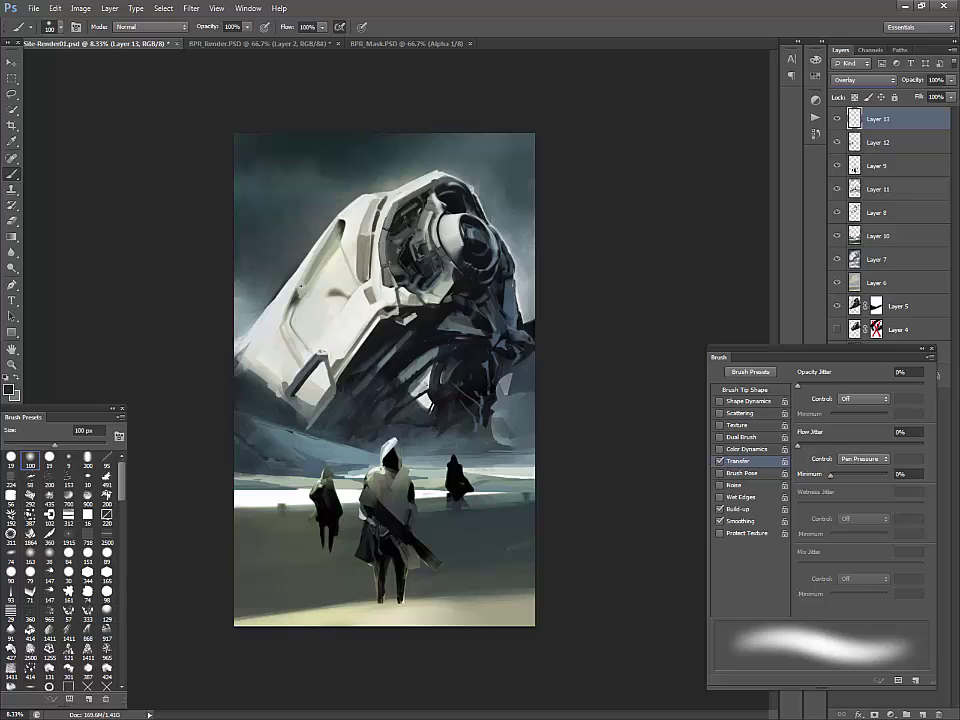
# Enlarge the soft brush to 700 px and sample the hull's off-white and the ground's blue-grey
pyautogui.press(']')
pyautogui.press(']')
pyautogui.press(']')
pyautogui.press(']')
pyautogui.press(']')
pyautogui.press(']')
pyautogui.press(']')
pyautogui.press(']')
pyautogui.press(']')
pyautogui.press(']')
pyautogui.keyDown('alt'); pyautogui.click(303, 335); pyautogui.keyUp('alt')
pyautogui.keyDown('alt'); pyautogui.click(278, 432); pyautogui.keyUp('alt')
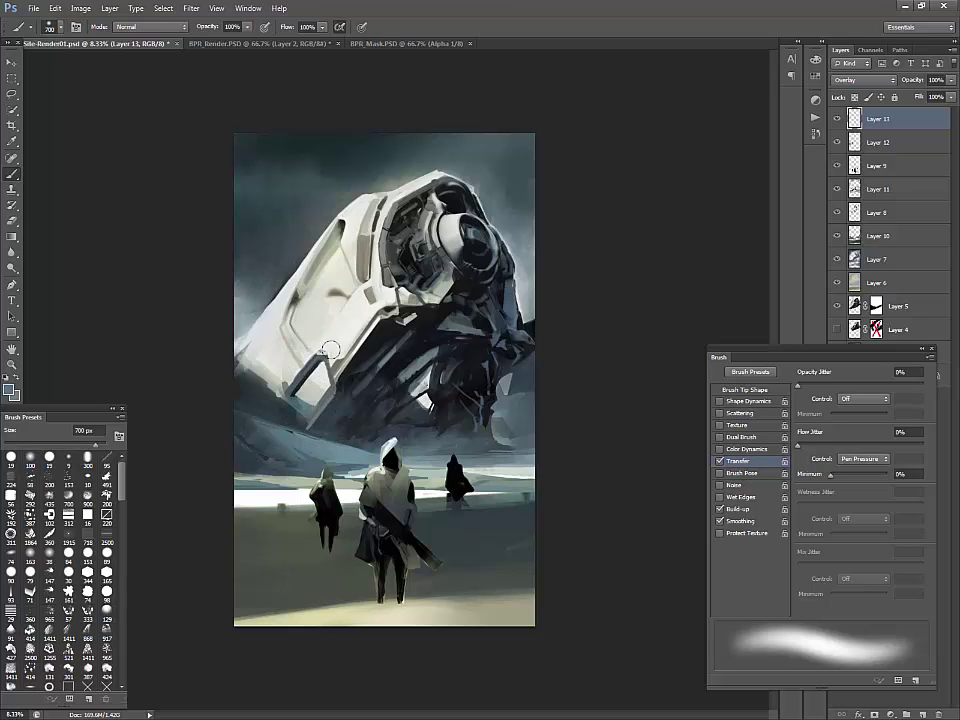
# Switch Layer 13 to Multiply and shade the hull's lower-left end with a 1300 px soft brush, undoing the first stroke
pyautogui.click(862, 79)
pyautogui.click(850, 97)
pyautogui.moveTo(299, 277); pyautogui.dragTo(250, 362)
pyautogui.hotkey('ctrl', 'z')
pyautogui.press(']')
pyautogui.press(']')
pyautogui.press(']')
pyautogui.press(']')
pyautogui.press(']')
pyautogui.press(']')
pyautogui.moveTo(291, 278); pyautogui.dragTo(254, 362)
pyautogui.moveTo(327, 316); pyautogui.dragTo(296, 388)
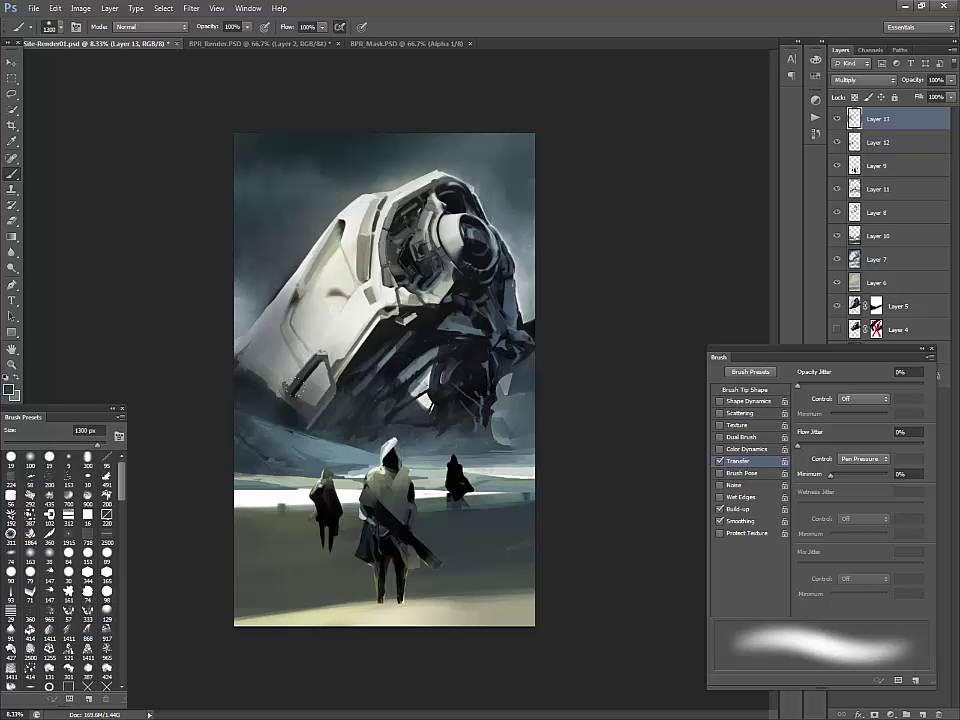
# Reduce the soft brush to 800 px and deepen the shading around the hatch and lower-left hull
pyautogui.press('[')
pyautogui.press('[')
pyautogui.press('[')
pyautogui.press('[')
pyautogui.press('[')
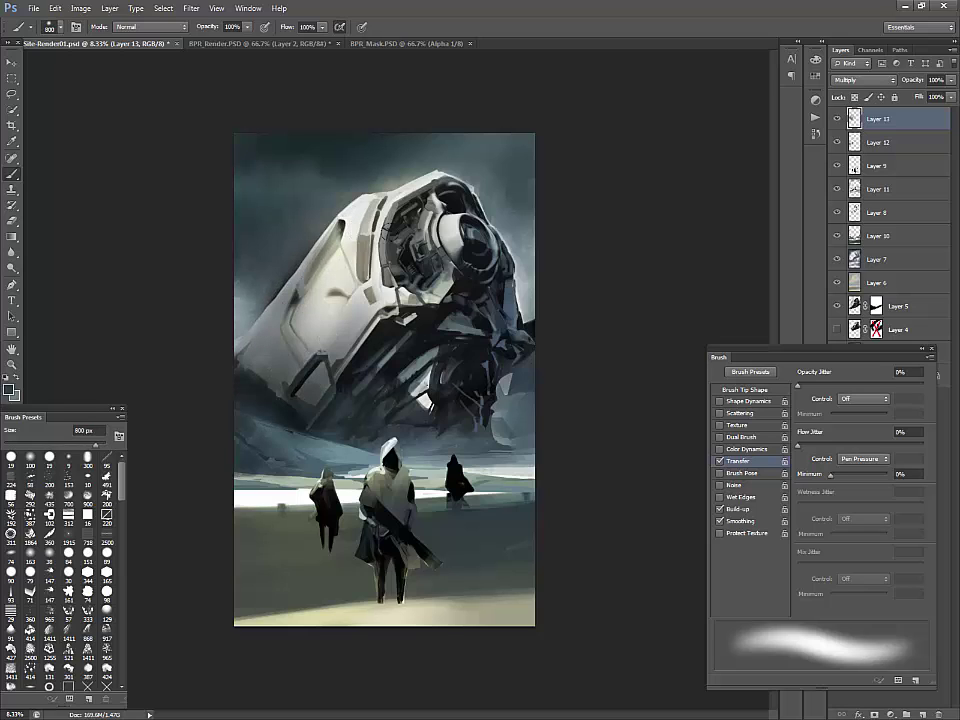
# Add a new layer in Normal mode and haze the hull's lower-left end with sampled blue-greys, enlarging the brush to 900 px
pyautogui.hotkey('ctrl', 'shift', 'alt', 'n')
pyautogui.click(856, 80)
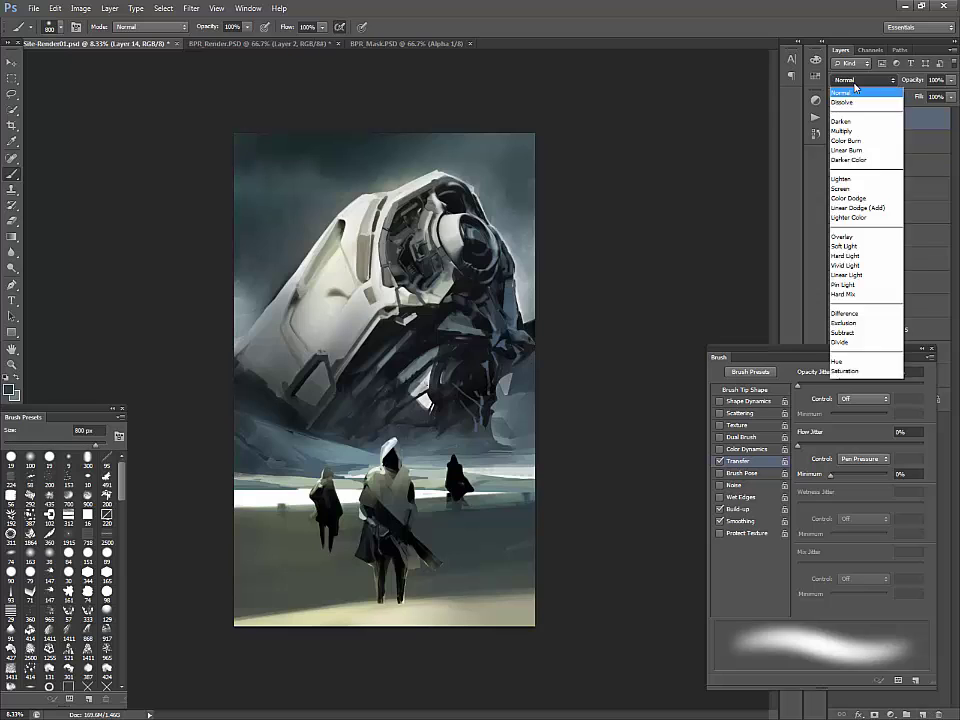
pyautogui.click(852, 92)
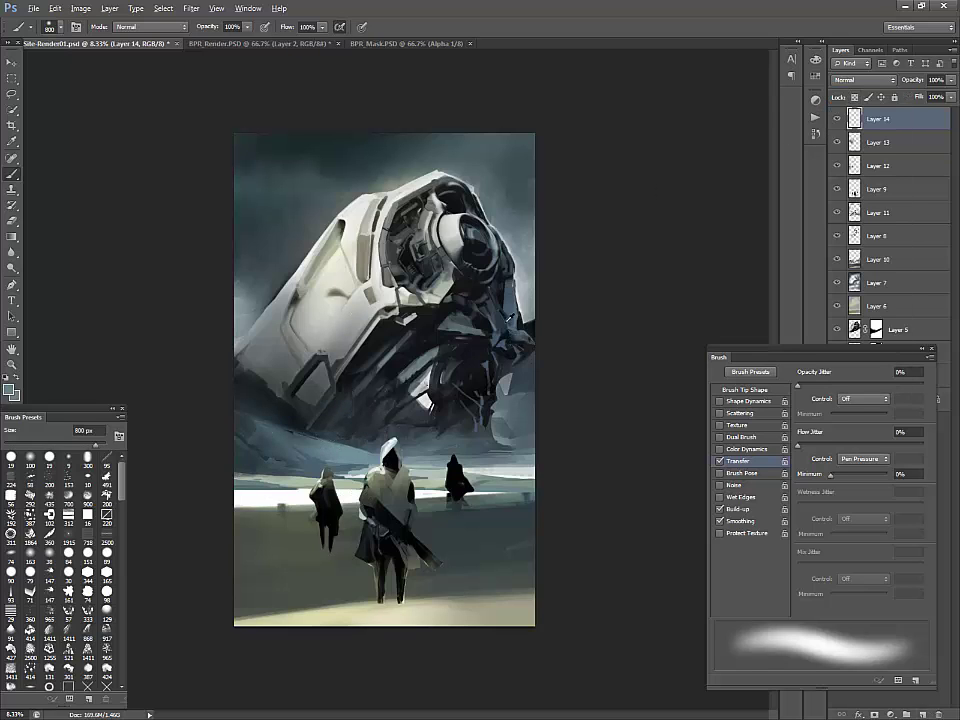
pyautogui.press('[')
pyautogui.press('[')
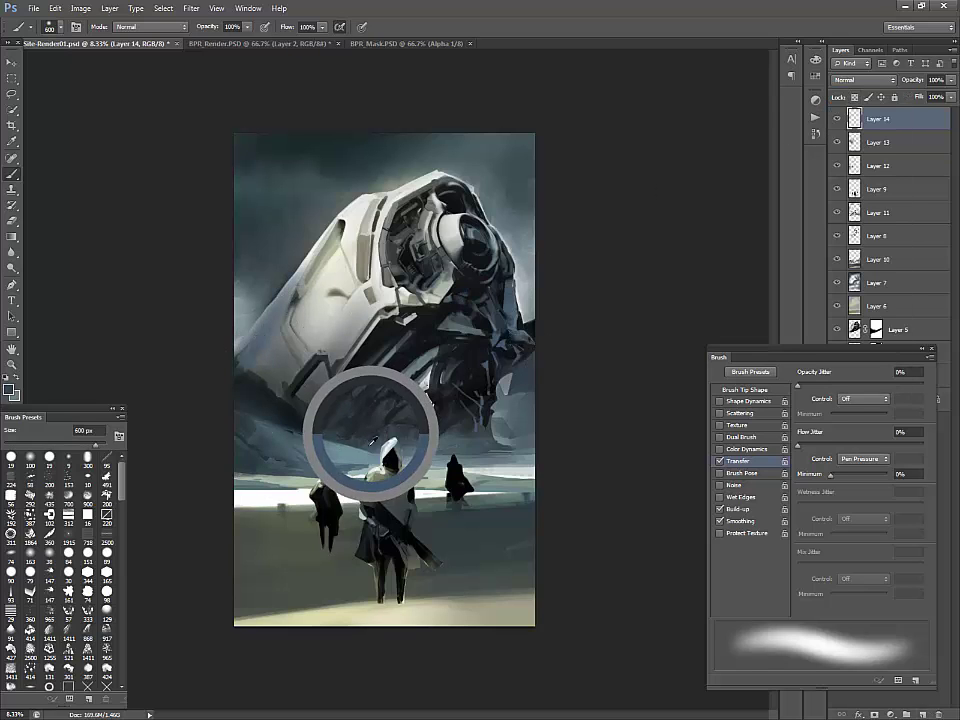
pyautogui.press(']')
pyautogui.press(']')
pyautogui.press(']')
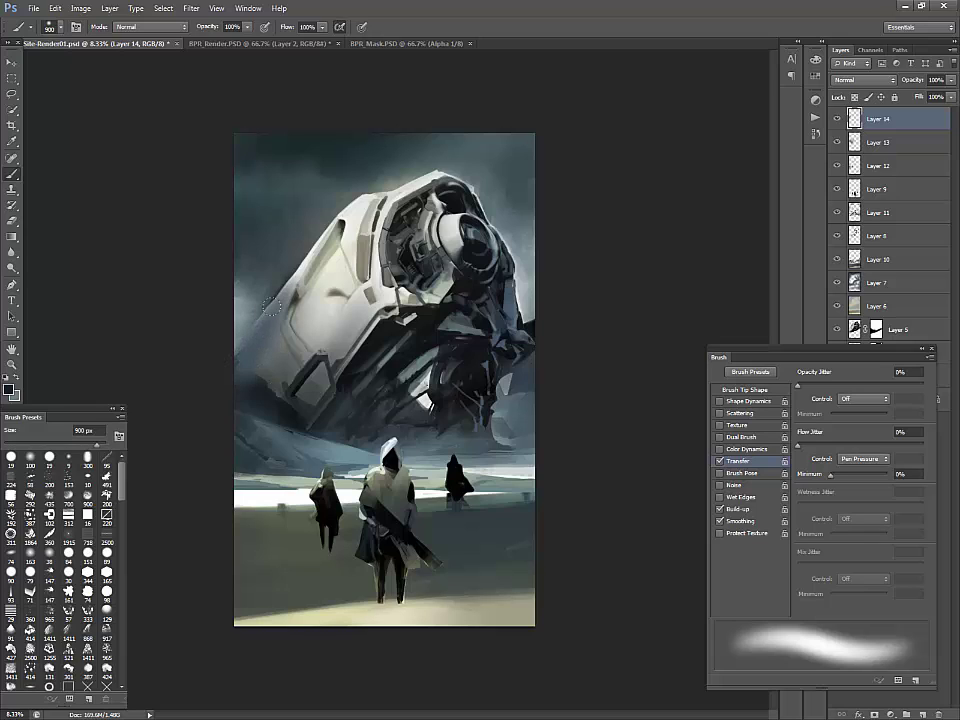
# Paint dark haze over the lower-left hull with 900 px and 1400 px soft brushes, then toggle Layers 14 and 13 to compare
pyautogui.moveTo(272, 307)
pyautogui.mouseDown()
pyautogui.moveTo(256, 385)
pyautogui.moveTo(330, 390)
pyautogui.mouseUp()
pyautogui.press(']')
pyautogui.press(']')
pyautogui.press(']')
pyautogui.press(']')
pyautogui.press(']')
pyautogui.moveTo(335, 325); pyautogui.dragTo(300, 360)
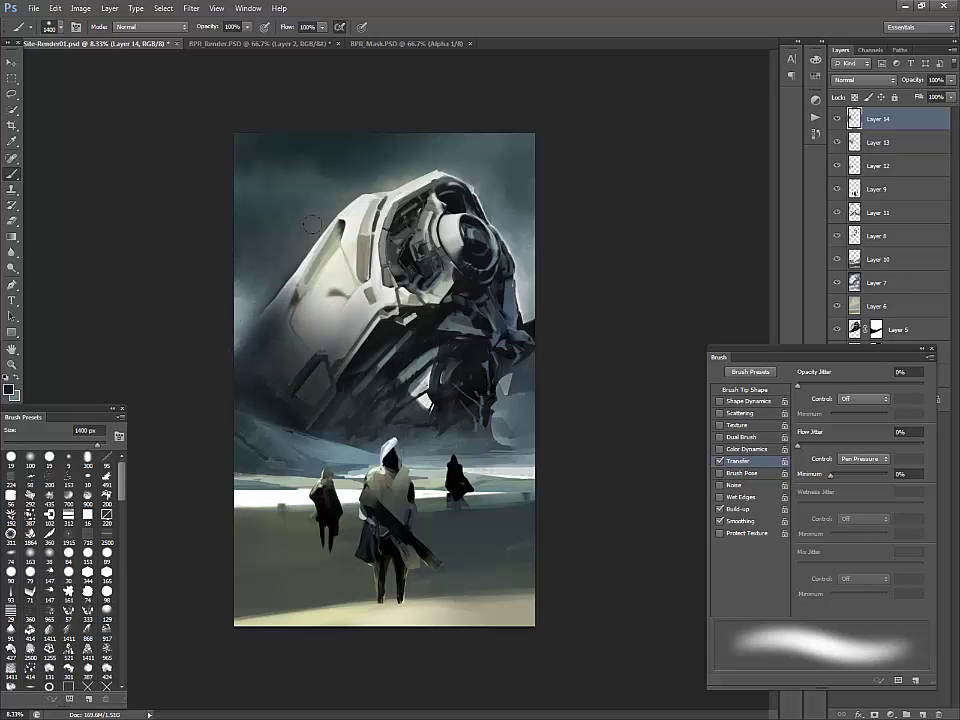
pyautogui.click(837, 120)
pyautogui.click(837, 120)
pyautogui.click(837, 142)
pyautogui.click(837, 142)
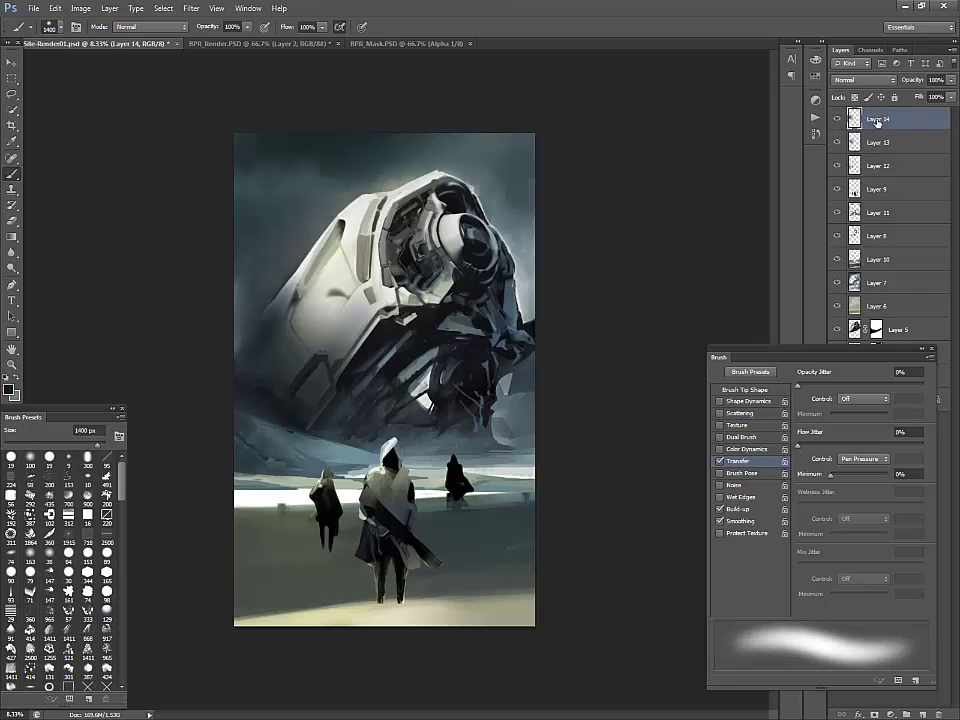
# Lasso the sky wedge along the hull's left edge, select Layer 13 and toggle Layers 12 and 13 to compare
pyautogui.press('l')
pyautogui.moveTo(291, 278)
pyautogui.mouseDown()
pyautogui.moveTo(203, 382)
pyautogui.moveTo(300, 183)
pyautogui.mouseUp()
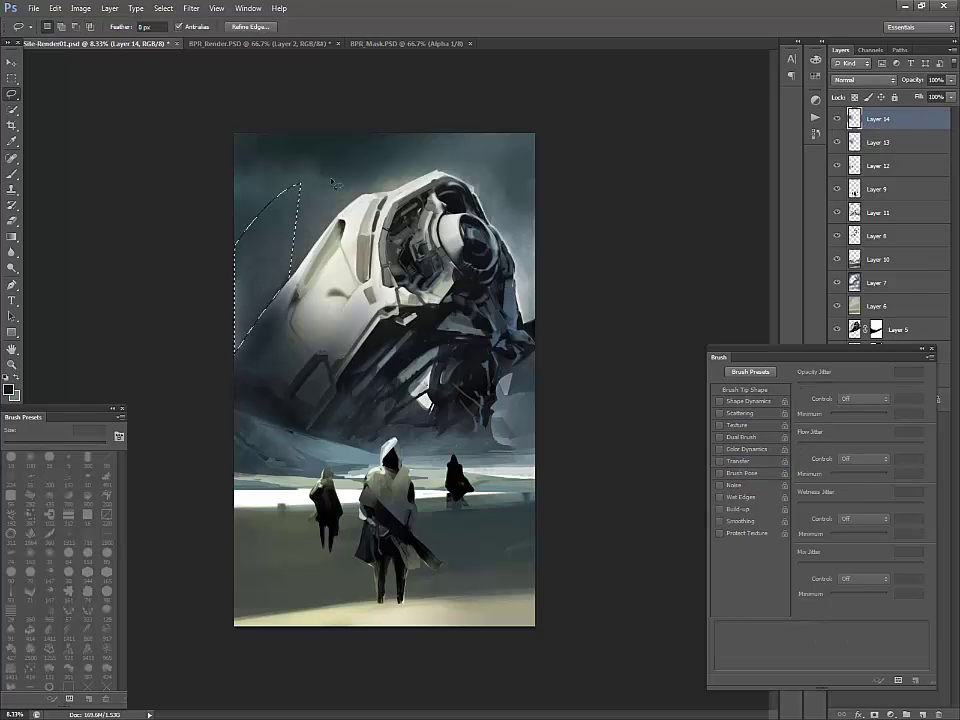
pyautogui.click(901, 143)
pyautogui.click(839, 166)
pyautogui.click(839, 167)
pyautogui.click(839, 167)
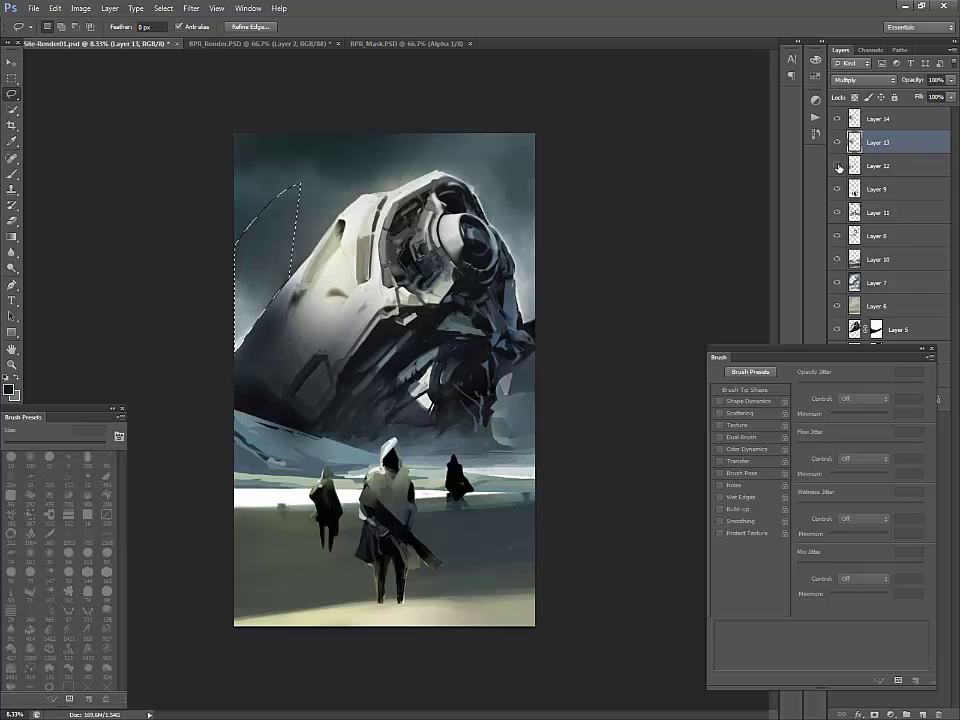
pyautogui.click(839, 167)
pyautogui.click(838, 145)
pyautogui.click(838, 145)
# Clear the selection, lower the layer opacity and add a new layer above Layer 14
pyautogui.hotkey('ctrl', 'd')
pyautogui.moveTo(951, 80); pyautogui.dragTo(927, 95)
pyautogui.click(891, 121)
pyautogui.click(922, 714)
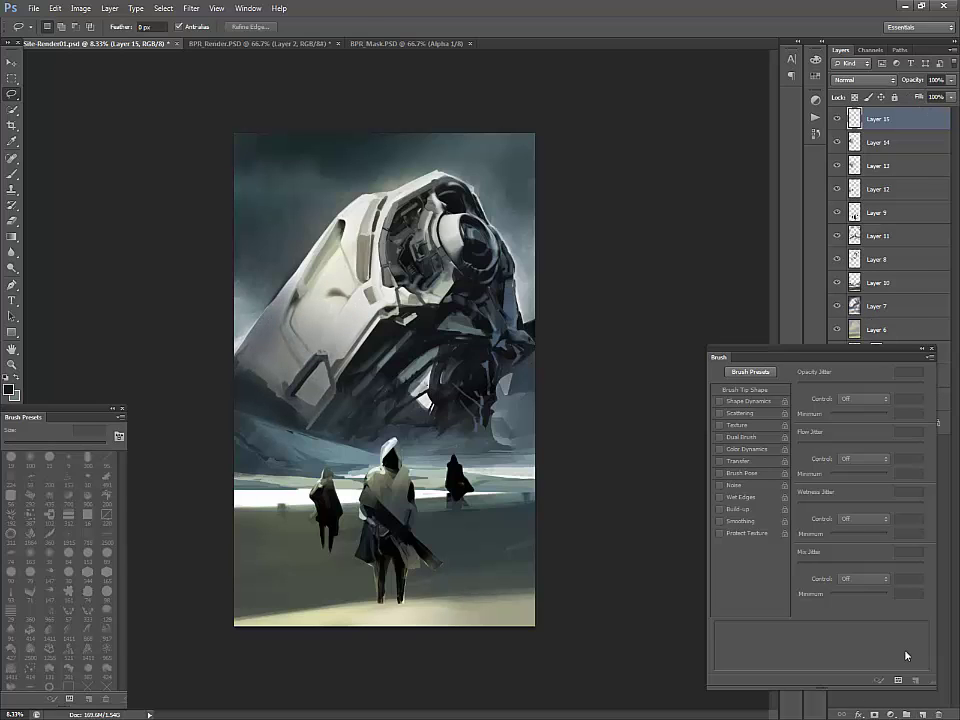
# Pick a speckled 45 px textured brush with dual-brush texture and enlarge it to 150 px
pyautogui.press('b')
pyautogui.press('l')
pyautogui.press('b')
pyautogui.scroll(-10, 113, 564)
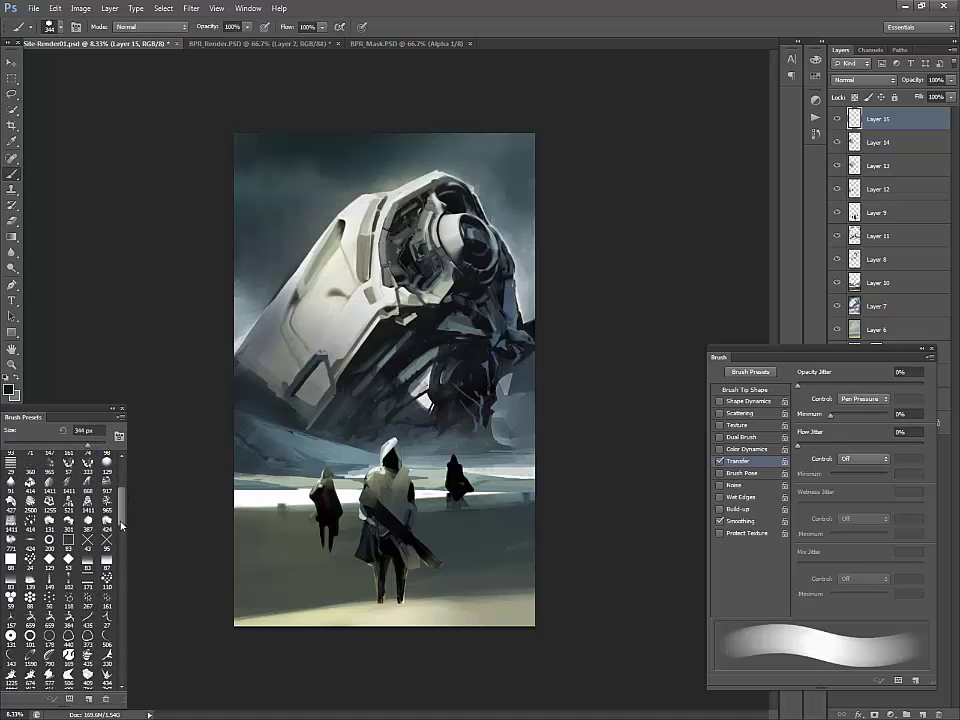
pyautogui.click(107, 549)
pyautogui.press(']')
pyautogui.press(']')
pyautogui.press(']')
pyautogui.press(']')
pyautogui.press(']')
pyautogui.press(']')
pyautogui.press(']')
pyautogui.press(']')
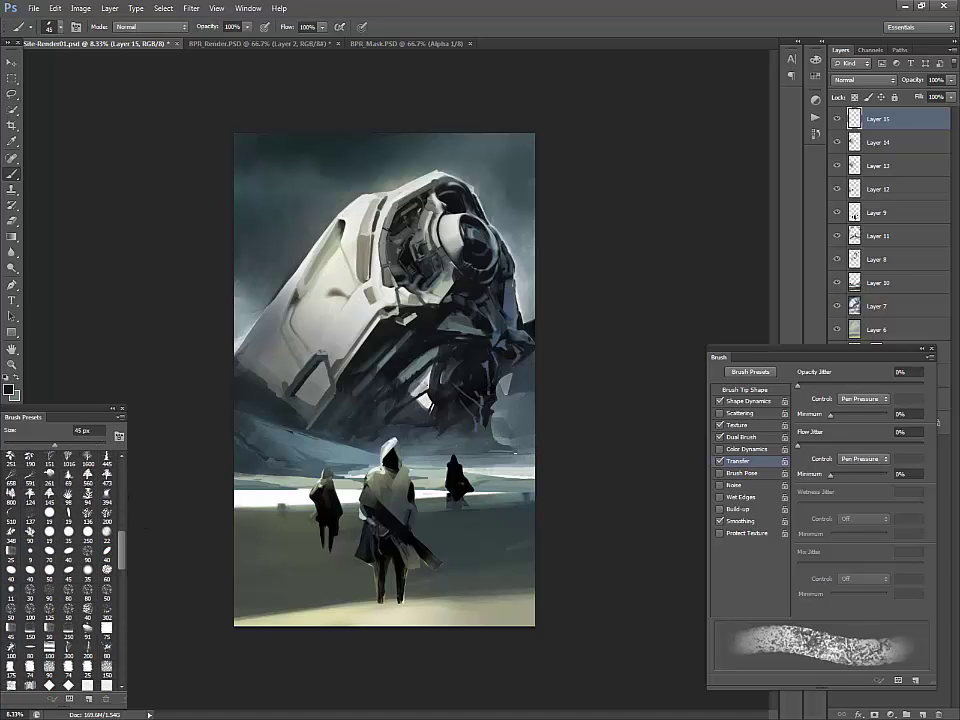
# Paint textured strokes in sampled blue-grey over the haze on the ground right of the ship
pyautogui.keyDown('alt'); pyautogui.click(474, 456); pyautogui.keyUp('alt')
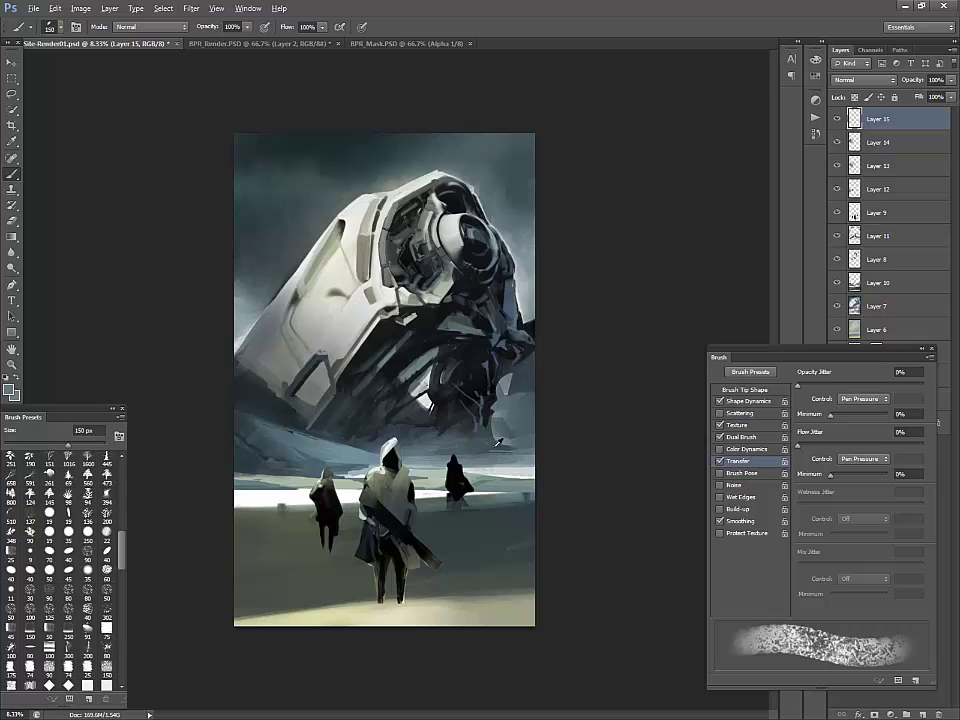
pyautogui.moveTo(510, 448); pyautogui.dragTo(532, 437)
pyautogui.keyDown('alt'); pyautogui.click(519, 433); pyautogui.keyUp('alt')
# Roughen the hull's upper-left edge with sampled tones and the textured brush, then choose the narrow 19 px brush
pyautogui.keyDown('alt'); pyautogui.click(299, 291); pyautogui.keyUp('alt')
pyautogui.moveTo(293, 289)
pyautogui.mouseDown()
pyautogui.moveTo(281, 329)
pyautogui.moveTo(314, 250)
pyautogui.mouseUp()
pyautogui.keyDown('alt'); pyautogui.click(279, 303); pyautogui.keyUp('alt')
pyautogui.click(91, 517)
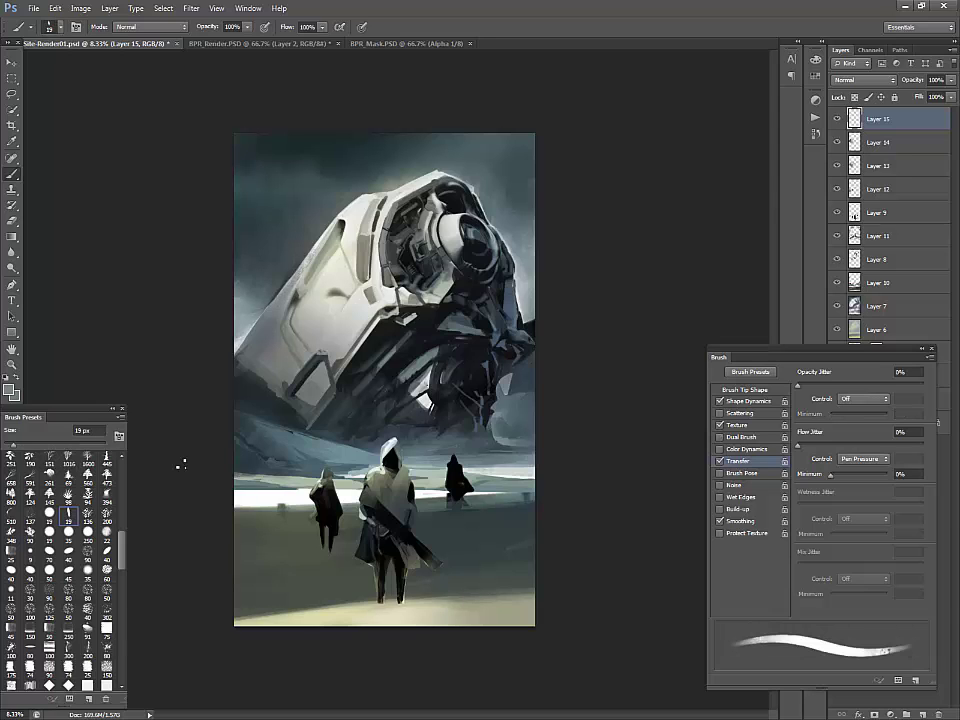
# Choose the speckled 89 px round brush with texture, dual brush and noise enabled
pyautogui.moveTo(122, 547); pyautogui.dragTo(122, 468)
pyautogui.click(69, 553)
pyautogui.click(88, 553)
pyautogui.click(108, 553)
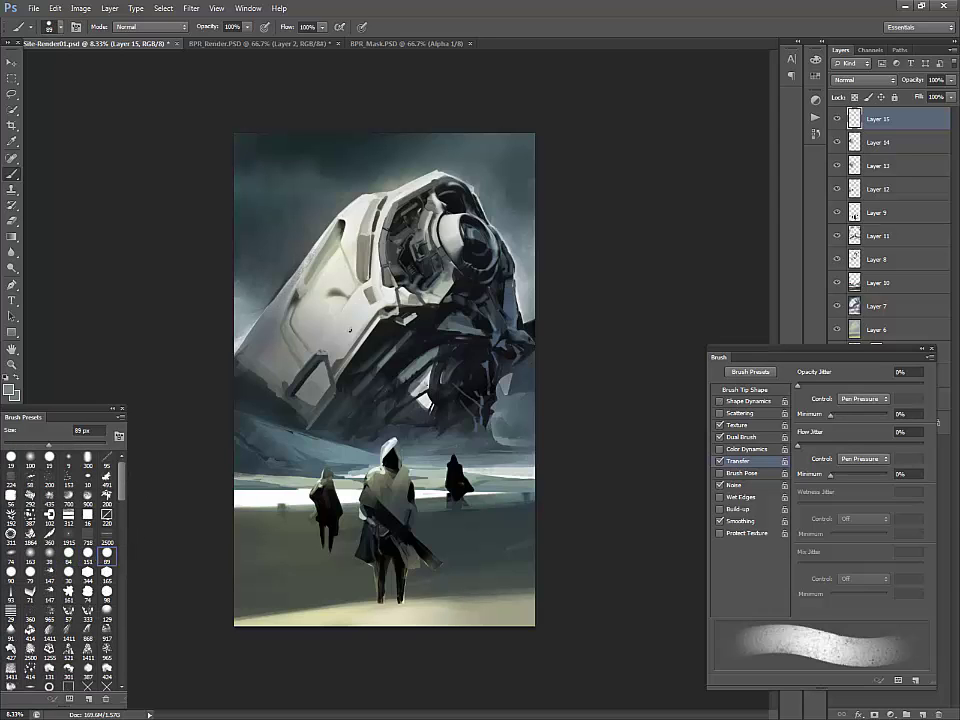
# Paint a sampled hull tone along the ship's left edge with the speckled brush, reducing it to 40 px
pyautogui.keyDown('alt'); pyautogui.click(311, 298); pyautogui.keyUp('alt')
pyautogui.press('[')
pyautogui.press('[')
pyautogui.press('[')
pyautogui.moveTo(298, 293); pyautogui.dragTo(284, 328)
pyautogui.press('[')
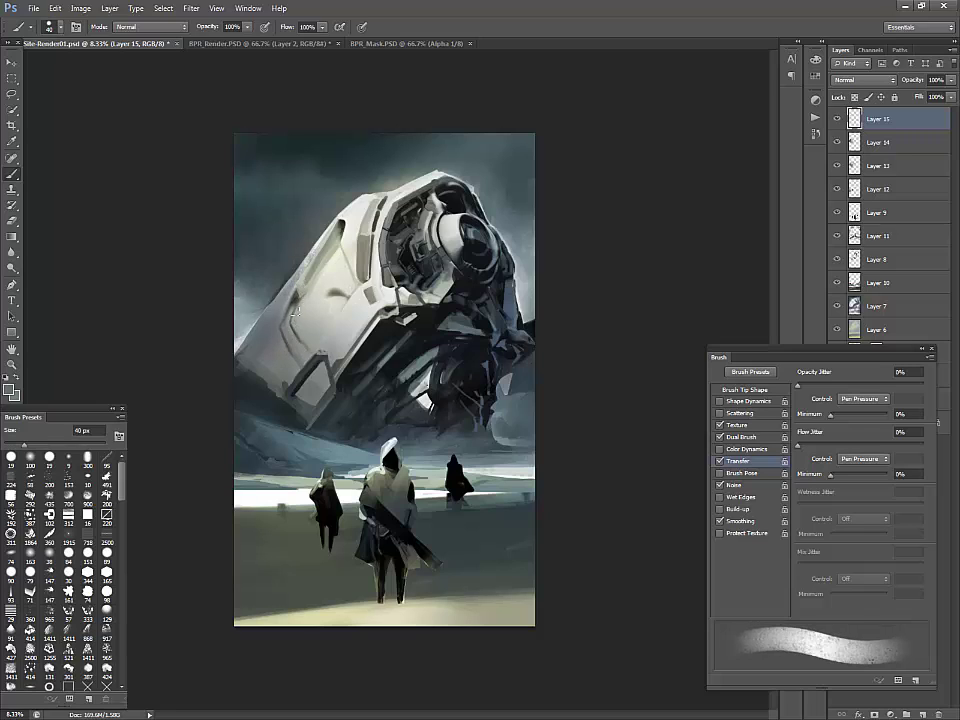
# Touch up the seams of the left hull panel with sampled tones and enlarge the brush to 70 px
pyautogui.keyDown('alt'); pyautogui.click(298, 312); pyautogui.keyUp('alt')
pyautogui.keyDown('alt'); pyautogui.click(321, 301); pyautogui.keyUp('alt')
pyautogui.moveTo(281, 334); pyautogui.dragTo(298, 368)
pyautogui.keyDown('alt'); pyautogui.click(284, 336); pyautogui.keyUp('alt')
pyautogui.press(']')
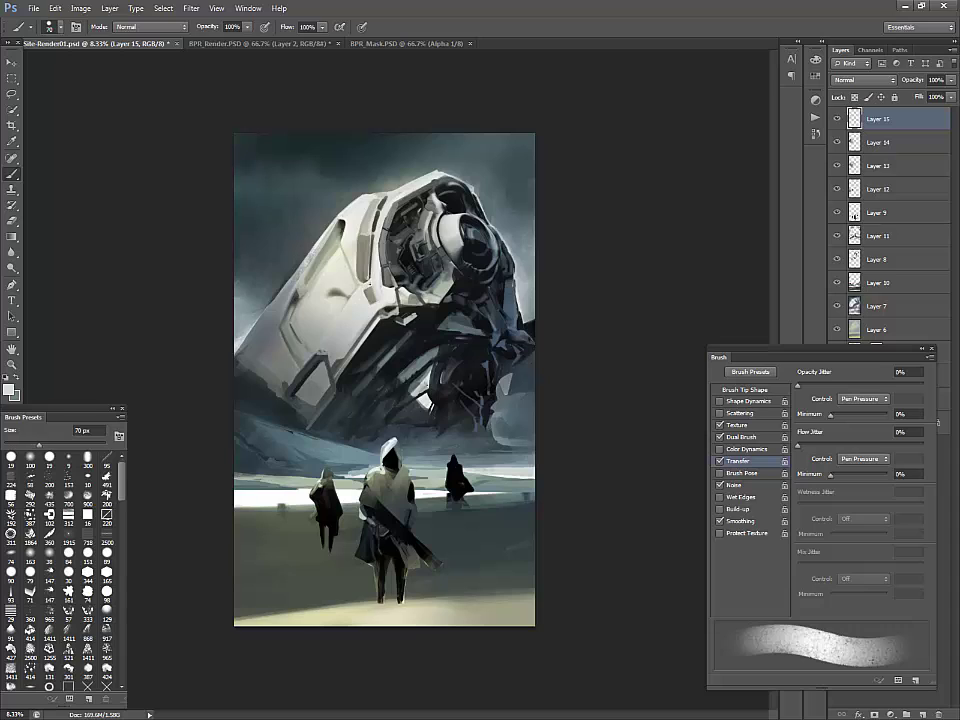
# Paint a small dark recess at the hull's lower front corner and shrink the speckled brush to 40 px
pyautogui.press('s')
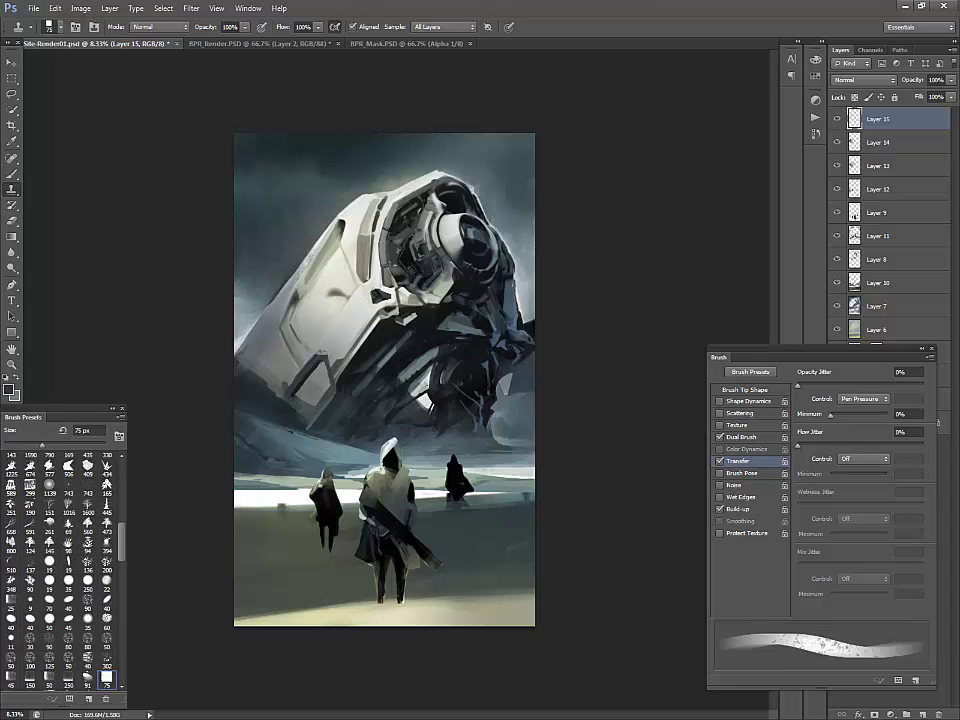
pyautogui.press('b')
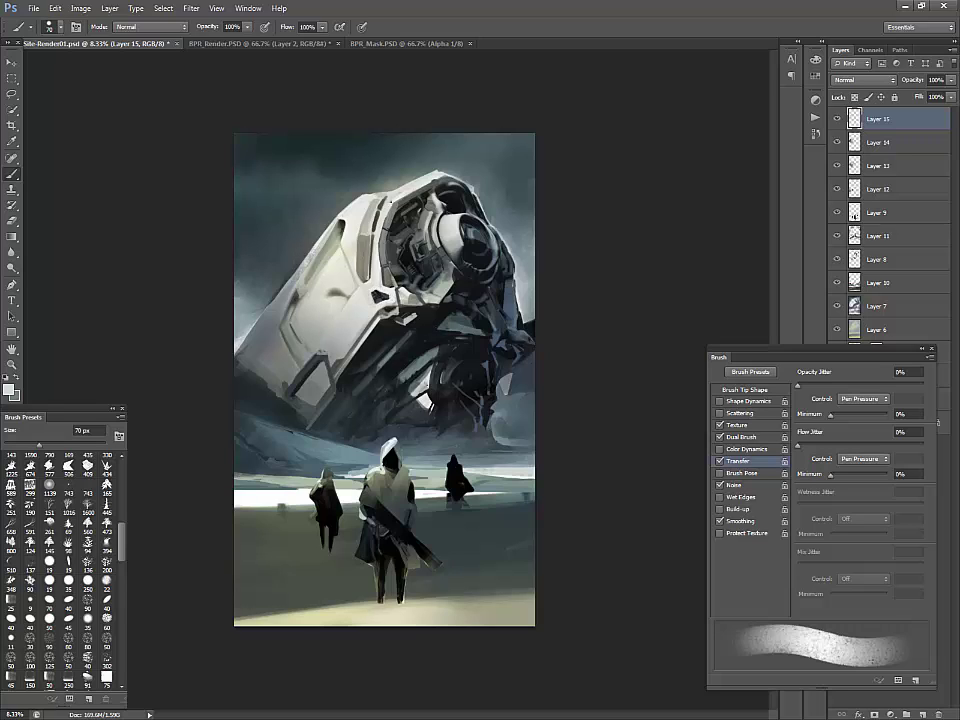
pyautogui.press('[')
pyautogui.press('[')
pyautogui.press('[')
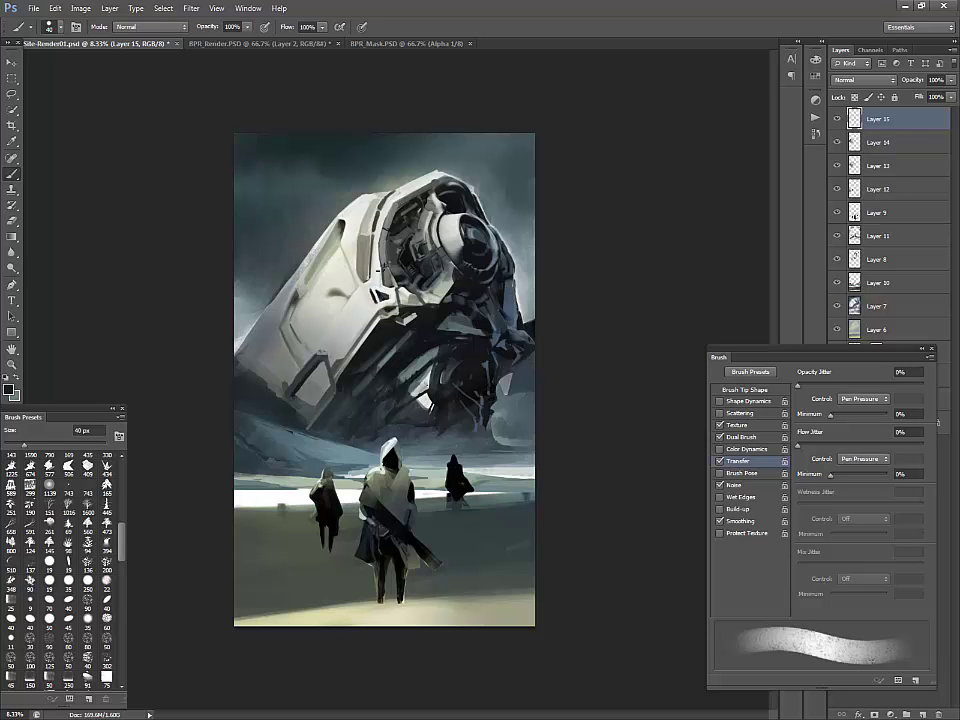
# Blend the hull's pale side panels and upper-left edge with sampled light tones and the 40 px brush
pyautogui.keyDown('alt'); pyautogui.click(352, 290); pyautogui.keyUp('alt')
pyautogui.keyDown('alt'); pyautogui.click(348, 290); pyautogui.keyUp('alt')
pyautogui.keyDown('alt'); pyautogui.click(300, 314); pyautogui.keyUp('alt')
pyautogui.keyDown('alt'); pyautogui.click(299, 309); pyautogui.keyUp('alt')
pyautogui.keyDown('alt'); pyautogui.click(300, 300); pyautogui.keyUp('alt')
pyautogui.keyDown('alt'); pyautogui.click(302, 295); pyautogui.keyUp('alt')
pyautogui.keyDown('alt'); pyautogui.click(318, 242); pyautogui.keyUp('alt')
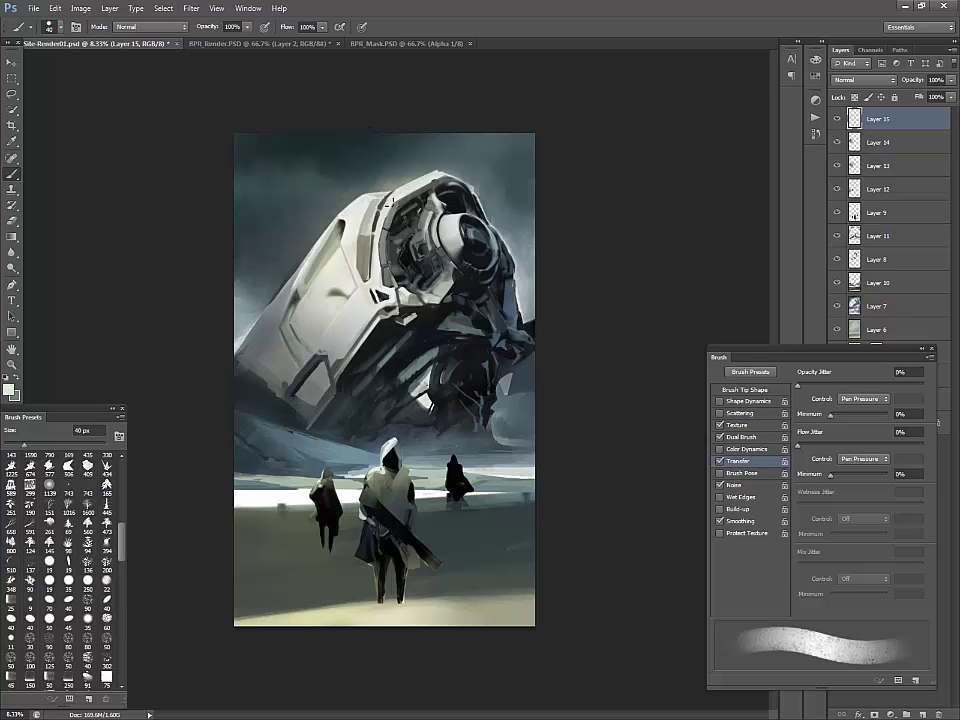
# Extend dark sampled strokes around the hull's lower front corner and enlarge the brush to 90 px
pyautogui.keyDown('alt'); pyautogui.click(365, 275); pyautogui.keyUp('alt')
pyautogui.keyDown('alt'); pyautogui.click(343, 358); pyautogui.keyUp('alt')
pyautogui.press(']')
pyautogui.press(']')
pyautogui.press(']')
pyautogui.press(']')
pyautogui.press(']')
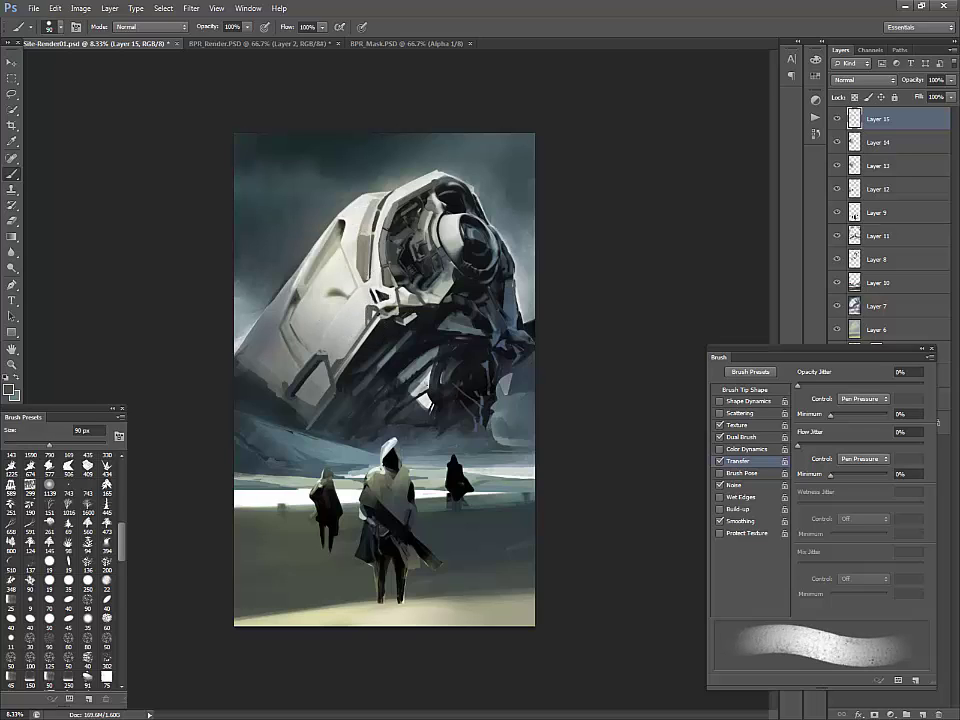
# Cover the dark recess at the hull's lower front corner with sampled lighter greys using the 90 px brush
pyautogui.keyDown('alt'); pyautogui.click(384, 304); pyautogui.keyUp('alt')
pyautogui.moveTo(371, 301); pyautogui.dragTo(385, 306)
pyautogui.keyDown('alt'); pyautogui.click(376, 289); pyautogui.keyUp('alt')
pyautogui.keyDown('alt'); pyautogui.click(294, 220); pyautogui.keyUp('alt')
pyautogui.keyDown('alt'); pyautogui.click(284, 221); pyautogui.keyUp('alt')
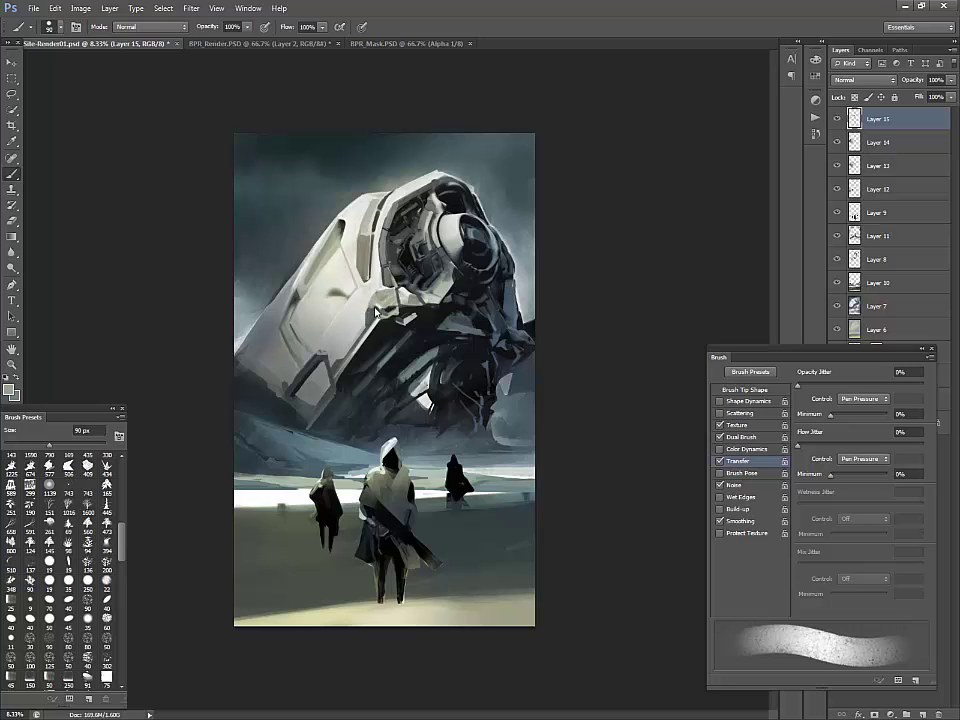
# Reshape the pale plating under the engine opening with sampled greys and the brush at 70 px
pyautogui.keyDown('alt'); pyautogui.click(295, 224); pyautogui.keyUp('alt')
pyautogui.keyDown('alt'); pyautogui.click(291, 227); pyautogui.keyUp('alt')
pyautogui.press('[')
pyautogui.press('[')
pyautogui.keyDown('alt'); pyautogui.click(285, 215); pyautogui.keyUp('alt')
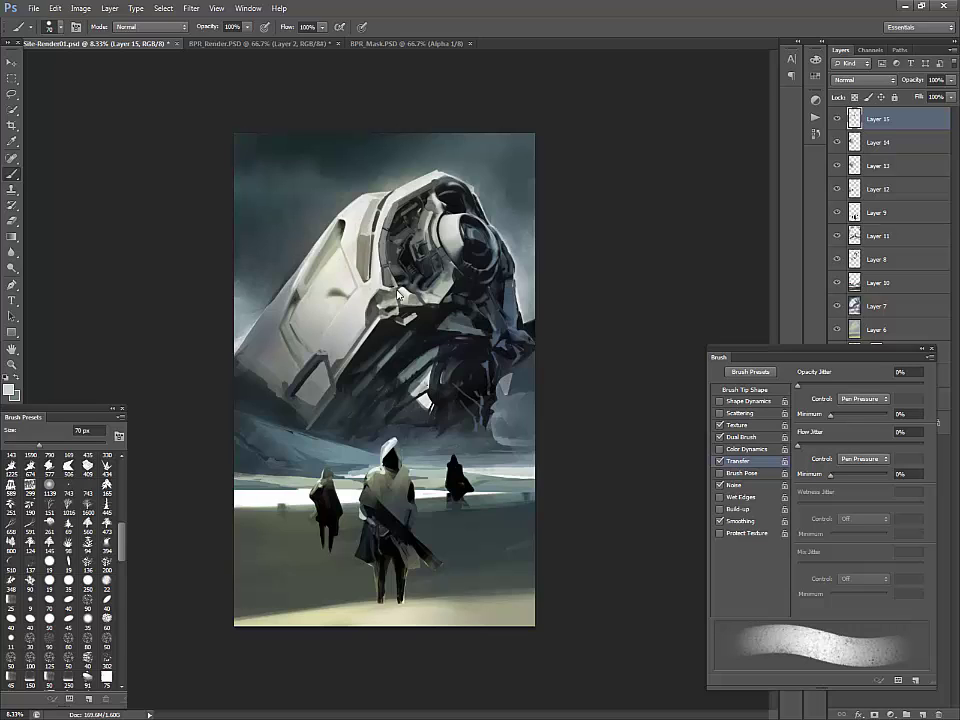
pyautogui.keyDown('alt'); pyautogui.click(288, 226); pyautogui.keyUp('alt')
pyautogui.keyDown('alt'); pyautogui.click(388, 305); pyautogui.keyUp('alt')
# Paint fine dark and blue-grey details beneath the hull's front rim, reducing the brush to 10 px
pyautogui.press('[')
pyautogui.press('[')
pyautogui.press('[')
pyautogui.press('[')
pyautogui.press('[')
pyautogui.press('[')
pyautogui.press('[')
pyautogui.press('[')
pyautogui.press('[')
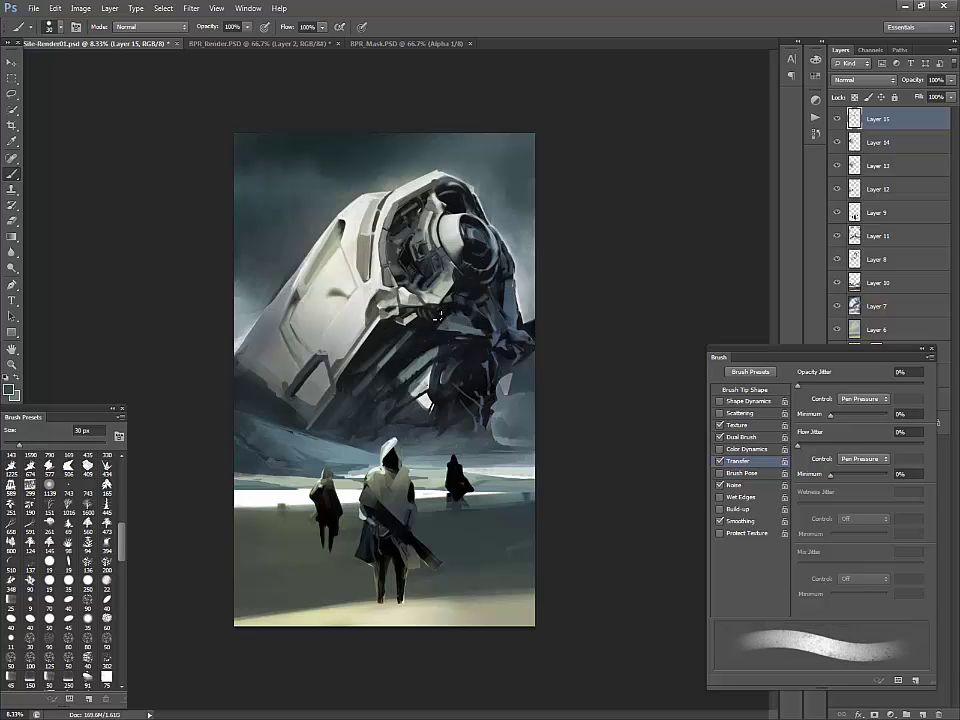
pyautogui.press('[')
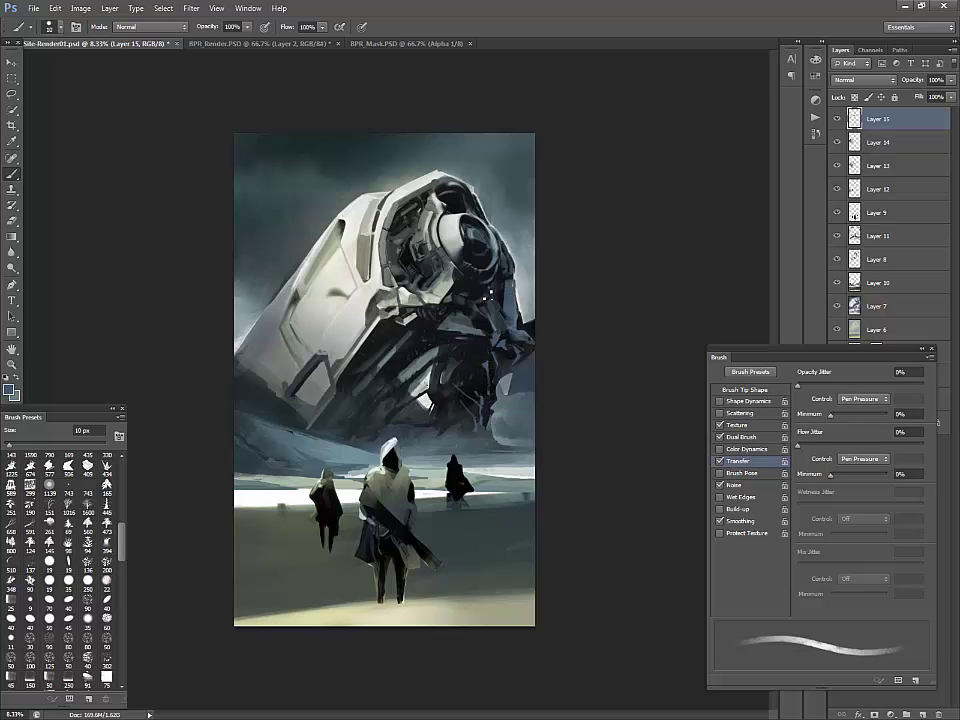
# Refine the machinery inside the engine opening with sampled tones and enlarge the brush to 35 px
pyautogui.keyDown('alt'); pyautogui.click(399, 281); pyautogui.keyUp('alt')
pyautogui.keyDown('alt'); pyautogui.click(424, 284); pyautogui.keyUp('alt')
pyautogui.press(']')
pyautogui.press(']')
pyautogui.press(']')
pyautogui.press(']')
pyautogui.press(']')
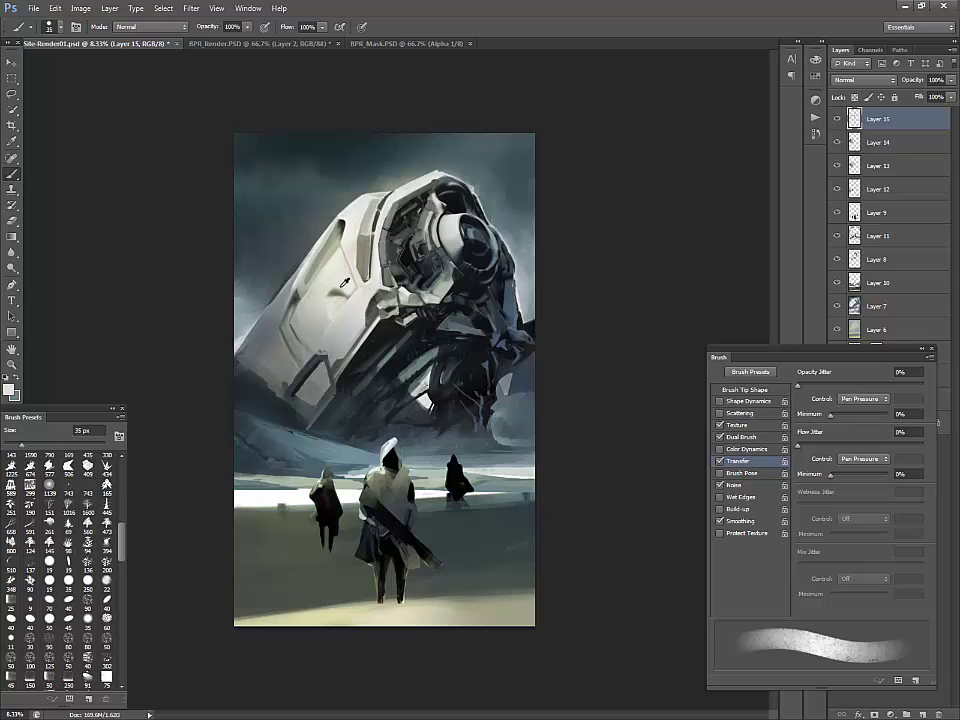
# Paint small mechanical details across the shadowed hull underside with sampled dark and blue-grey tones, using the brush at 25 to 35 px
pyautogui.keyDown('alt'); pyautogui.click(433, 350); pyautogui.keyUp('alt')
pyautogui.press('[')
pyautogui.press('[')
pyautogui.press(']')
pyautogui.press(']')
pyautogui.keyDown('alt'); pyautogui.click(392, 326); pyautogui.keyUp('alt')
pyautogui.keyDown('alt'); pyautogui.click(416, 318); pyautogui.keyUp('alt')
pyautogui.keyDown('alt'); pyautogui.click(384, 334); pyautogui.keyUp('alt')
pyautogui.keyDown('alt'); pyautogui.click(463, 334); pyautogui.keyUp('alt')
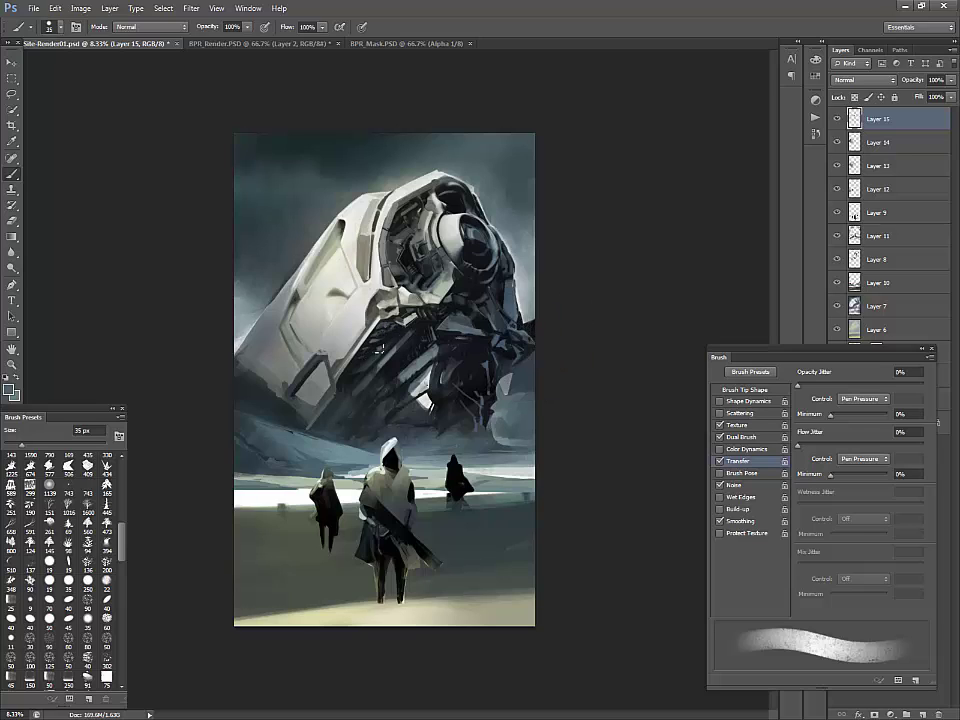
pyautogui.keyDown('alt'); pyautogui.click(373, 344); pyautogui.keyUp('alt')
pyautogui.press('[')
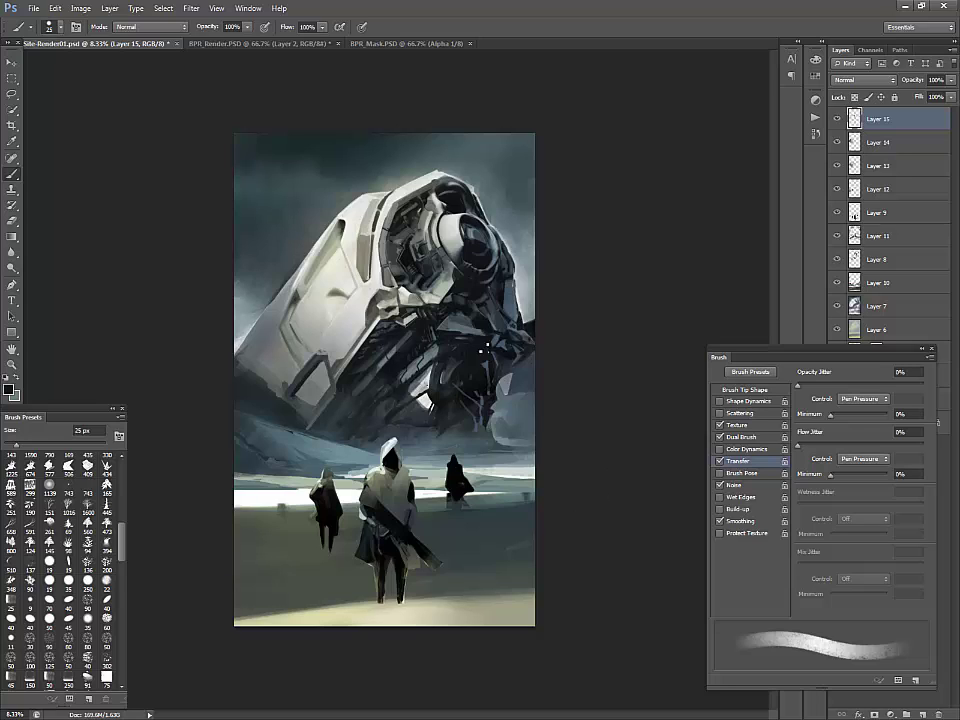
# Rework the dark lower engine beneath the hull with sampled tones and enlarge the brush to 40 px
pyautogui.keyDown('alt'); pyautogui.click(455, 378); pyautogui.keyUp('alt')
pyautogui.keyDown('alt'); pyautogui.click(445, 379); pyautogui.keyUp('alt')
pyautogui.keyDown('alt'); pyautogui.click(452, 385); pyautogui.keyUp('alt')
pyautogui.keyDown('alt'); pyautogui.click(455, 370); pyautogui.keyUp('alt')
pyautogui.press(']')
pyautogui.press(']')
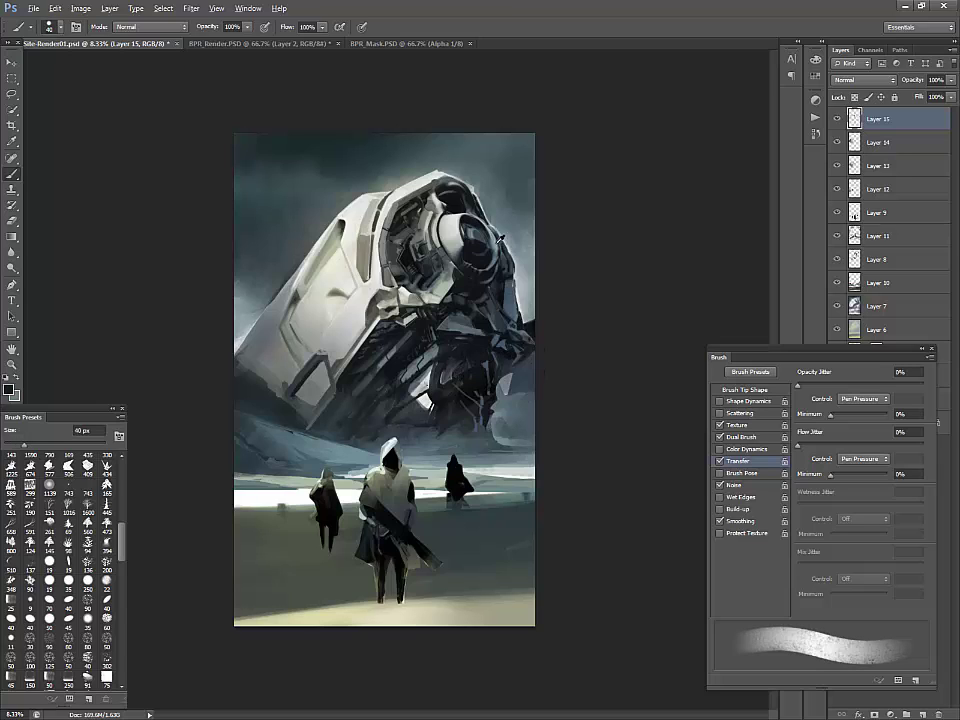
# Redefine the right and lower rim of the round engine nozzle with sampled light and dark tones
pyautogui.keyDown('alt'); pyautogui.click(489, 235); pyautogui.keyUp('alt')
pyautogui.keyDown('alt'); pyautogui.click(489, 233); pyautogui.keyUp('alt')
pyautogui.keyDown('alt'); pyautogui.click(490, 246); pyautogui.keyUp('alt')
pyautogui.moveTo(489, 231); pyautogui.dragTo(497, 251)
pyautogui.press('x')
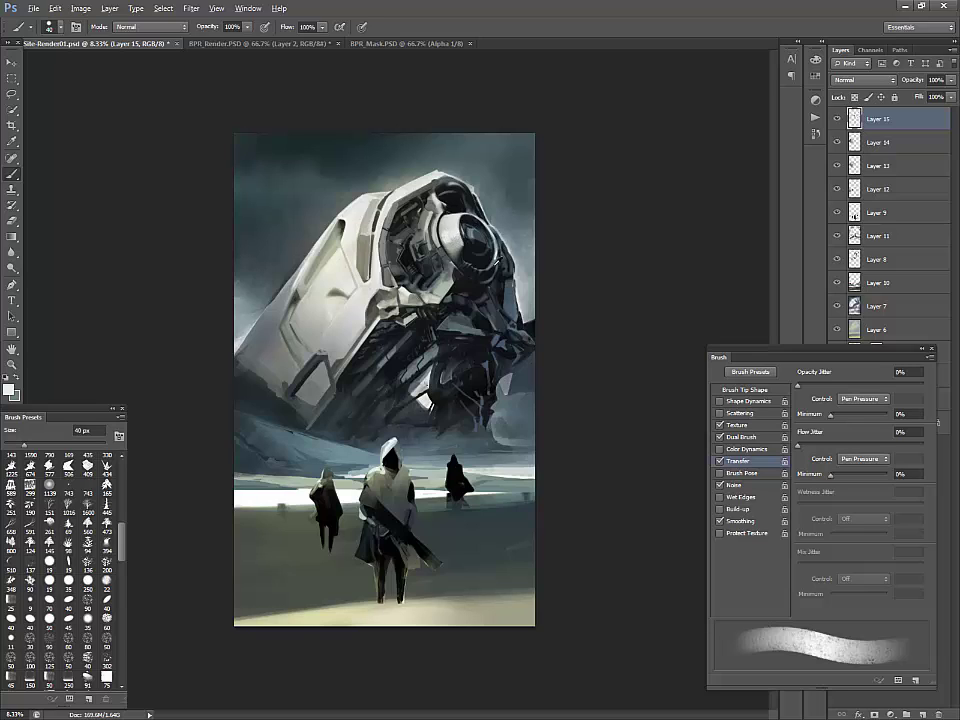
pyautogui.press('x')
pyautogui.click(478, 246)
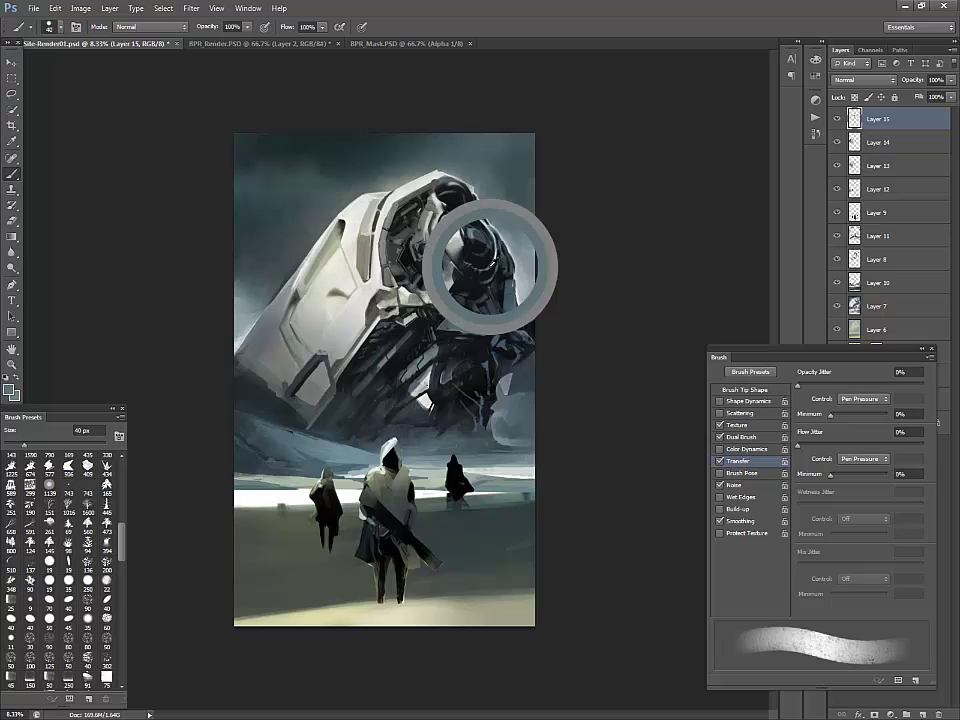
pyautogui.moveTo(467, 259); pyautogui.dragTo(483, 268)
pyautogui.keyDown('alt'); pyautogui.click(482, 267); pyautogui.keyUp('alt')
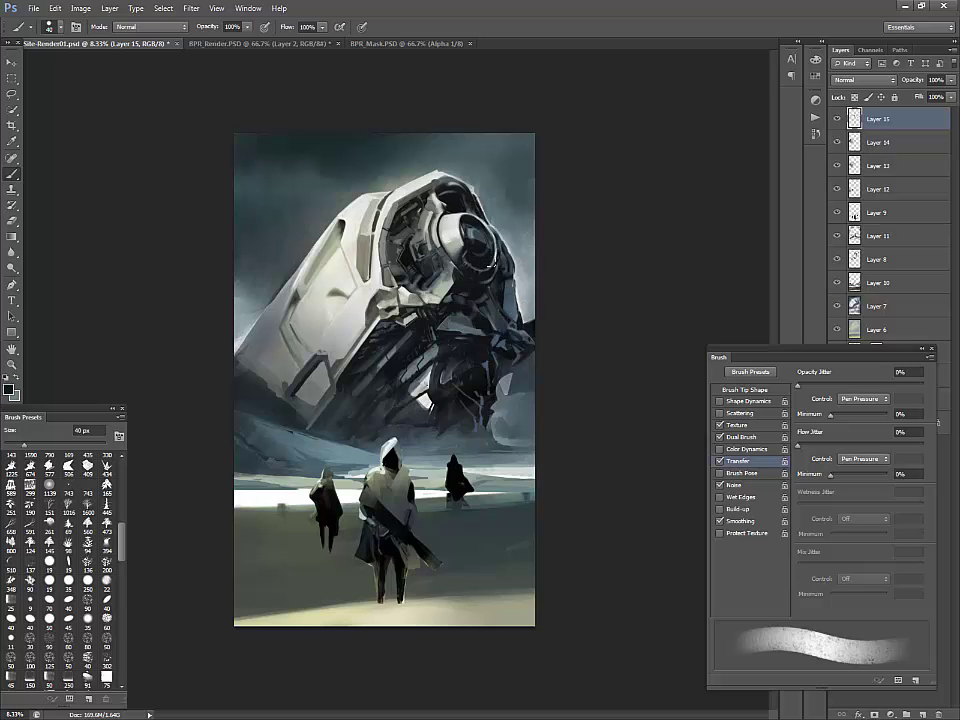
# Paint a sampled tone across the face of the round engine nozzle with the 40 px brush
pyautogui.keyDown('alt'); pyautogui.click(348, 180); pyautogui.keyUp('alt')
pyautogui.keyDown('alt'); pyautogui.click(372, 193); pyautogui.keyUp('alt')
pyautogui.keyDown('alt'); pyautogui.click(501, 205); pyautogui.keyUp('alt')
pyautogui.keyDown('alt'); pyautogui.click(477, 220); pyautogui.keyUp('alt')
pyautogui.moveTo(480, 221)
pyautogui.mouseDown()
pyautogui.moveTo(493, 243)
pyautogui.moveTo(468, 250)
pyautogui.mouseUp()
# Shade the nozzle's inner rings and left collar with closely sampled tones and the 40 px brush
pyautogui.keyDown('alt'); pyautogui.click(470, 249); pyautogui.keyUp('alt')
pyautogui.keyDown('alt'); pyautogui.click(469, 241); pyautogui.keyUp('alt')
pyautogui.keyDown('alt'); pyautogui.click(467, 243); pyautogui.keyUp('alt')
pyautogui.keyDown('alt'); pyautogui.click(462, 255); pyautogui.keyUp('alt')
pyautogui.keyDown('alt'); pyautogui.click(464, 257); pyautogui.keyUp('alt')
pyautogui.keyDown('alt'); pyautogui.click(453, 257); pyautogui.keyUp('alt')
pyautogui.keyDown('alt'); pyautogui.click(450, 250); pyautogui.keyUp('alt')
pyautogui.moveTo(444, 229); pyautogui.dragTo(450, 248)
pyautogui.keyDown('alt'); pyautogui.click(446, 211); pyautogui.keyUp('alt')
pyautogui.keyDown('alt'); pyautogui.click(439, 211); pyautogui.keyUp('alt')
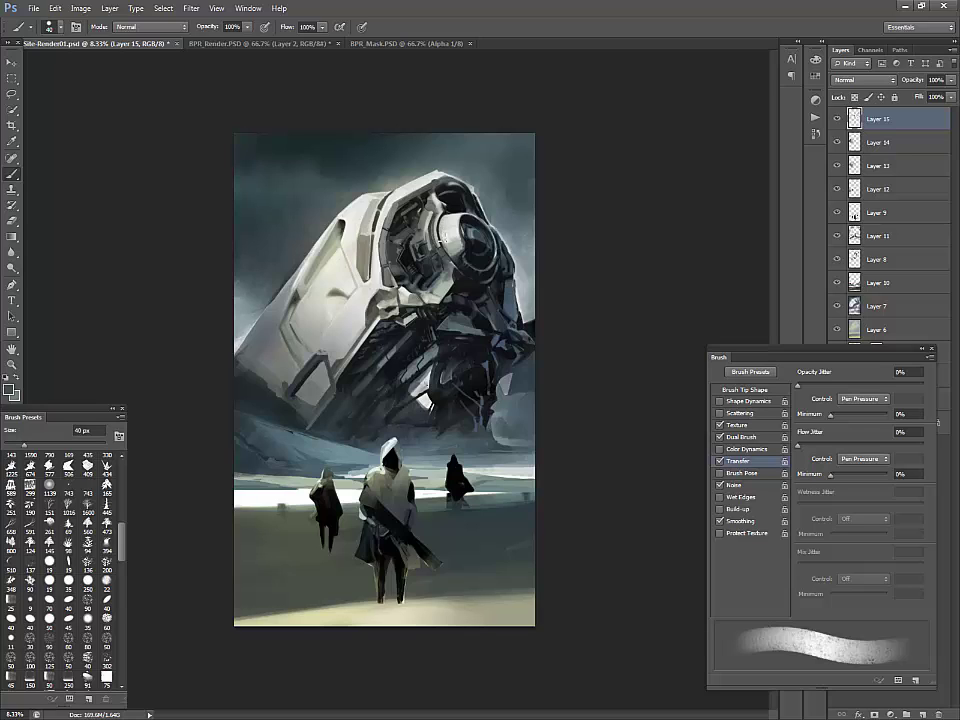
# Clean up the upper rim above the nozzle with sampled tones and reduce the brush to 20 px
pyautogui.keyDown('alt'); pyautogui.click(448, 200); pyautogui.keyUp('alt')
pyautogui.keyDown('alt'); pyautogui.click(439, 207); pyautogui.keyUp('alt')
pyautogui.keyDown('alt'); pyautogui.click(330, 153); pyautogui.keyUp('alt')
pyautogui.keyDown('alt'); pyautogui.click(440, 196); pyautogui.keyUp('alt')
pyautogui.keyDown('alt'); pyautogui.click(438, 196); pyautogui.keyUp('alt')
pyautogui.keyDown('alt'); pyautogui.click(474, 191); pyautogui.keyUp('alt')
pyautogui.keyDown('alt'); pyautogui.click(486, 205); pyautogui.keyUp('alt')
pyautogui.keyDown('alt'); pyautogui.click(438, 317); pyautogui.keyUp('alt')
pyautogui.press('[')
pyautogui.press('[')
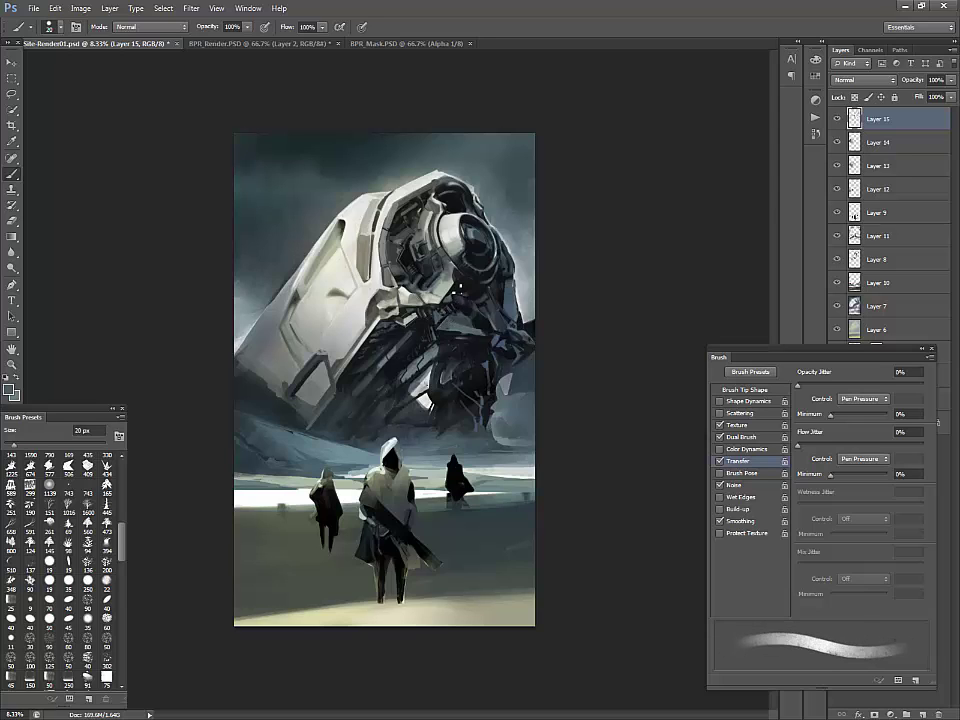
# Choose the hard 19 px brush and sharpen the struts in the ship's shadowed underside with a sampled tone
pyautogui.moveTo(121, 536); pyautogui.dragTo(121, 466)
pyautogui.press(',')
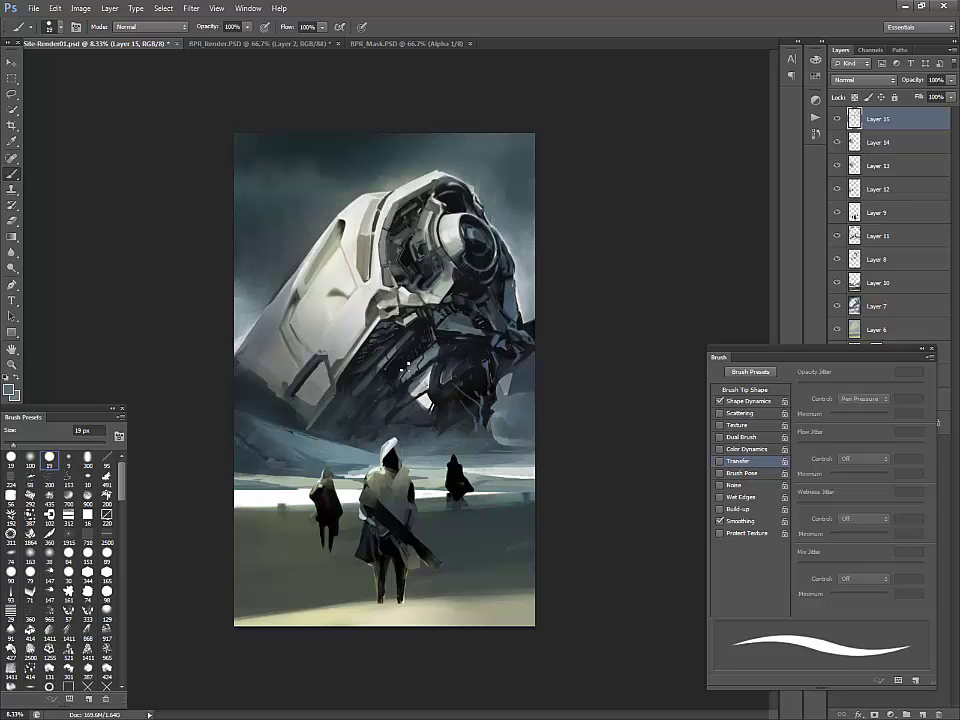
pyautogui.keyDown('alt'); pyautogui.click(421, 392); pyautogui.keyUp('alt')
pyautogui.hotkey('ctrl', '+')
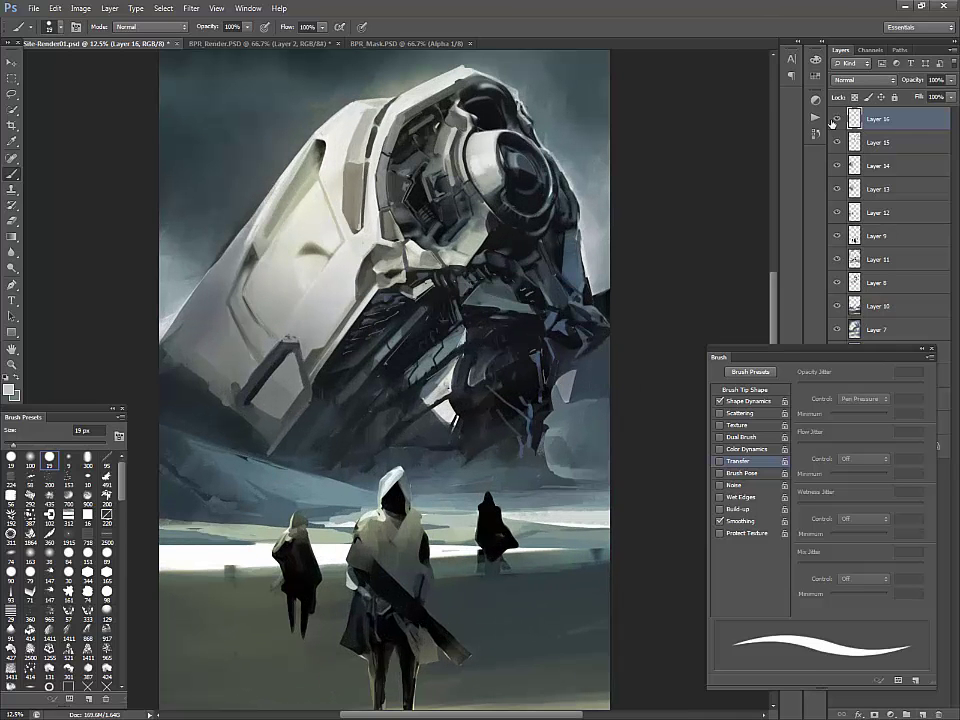
# Add a new layer above Layer 15 and choose the 19 px round brush with pen-pressure transfer and build-up
pyautogui.hotkey('ctrl', 'shift', 'alt', 'n')
pyautogui.click(14, 462)
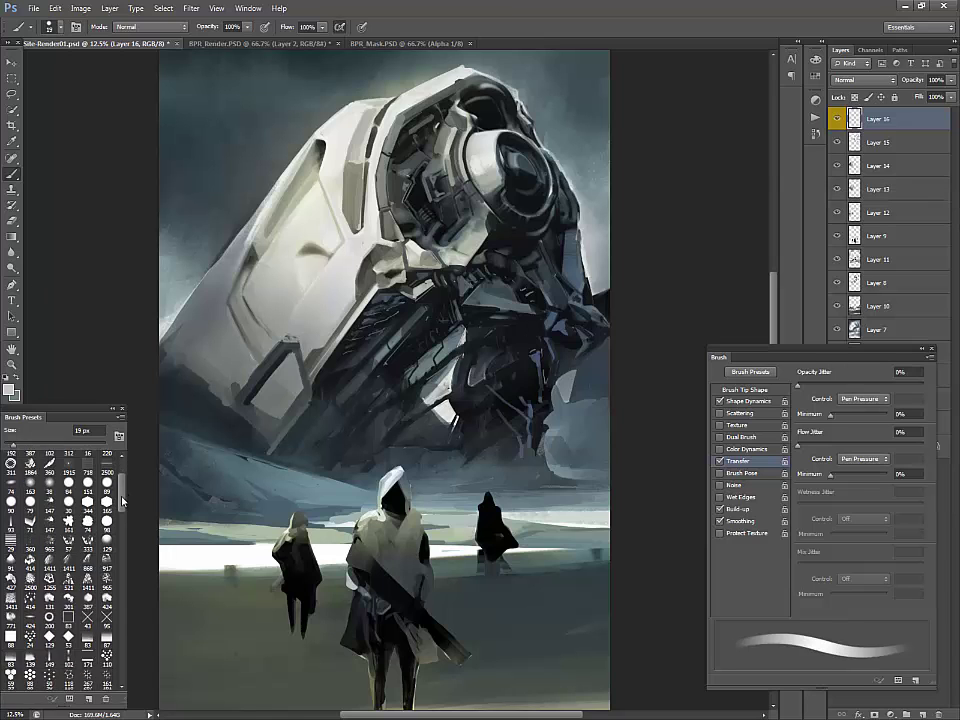
pyautogui.scroll(-2, 120, 488)
pyautogui.moveTo(120, 488); pyautogui.dragTo(118, 473)
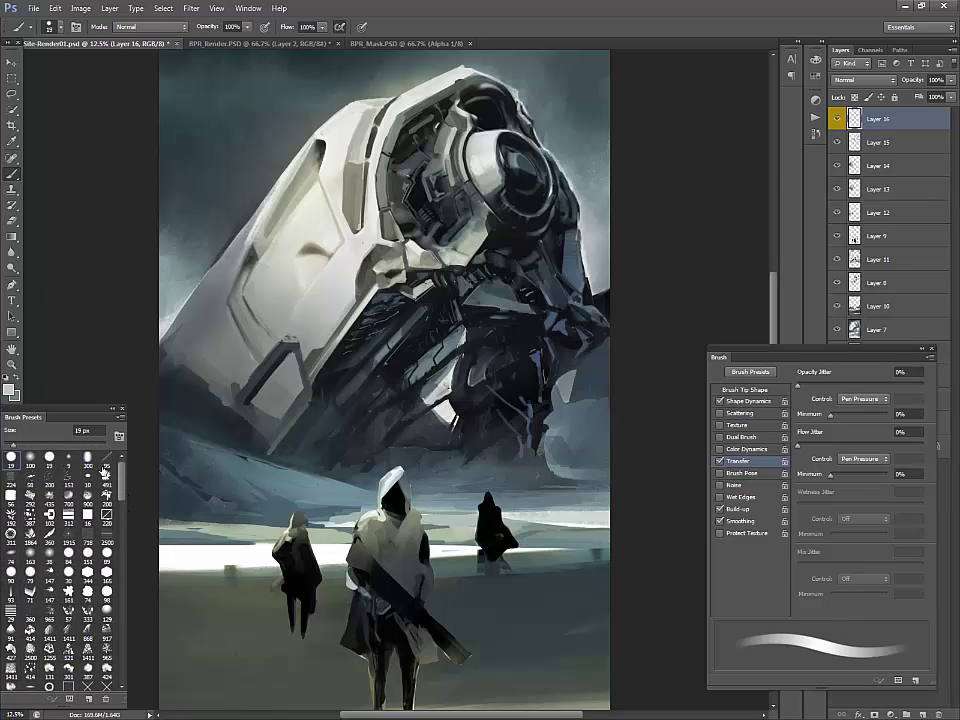
# Enlarge the brush to 80 px and paint sampled tones into the central figure's dark hood opening
pyautogui.keyDown('alt'); pyautogui.click(403, 484); pyautogui.keyUp('alt')
pyautogui.press(']')
pyautogui.press(']')
pyautogui.press(']')
pyautogui.press(']')
pyautogui.press(']')
pyautogui.press(']')
pyautogui.press(']')
pyautogui.press(']')
pyautogui.press(']')
pyautogui.press(']')
pyautogui.press(']')
pyautogui.press('[')
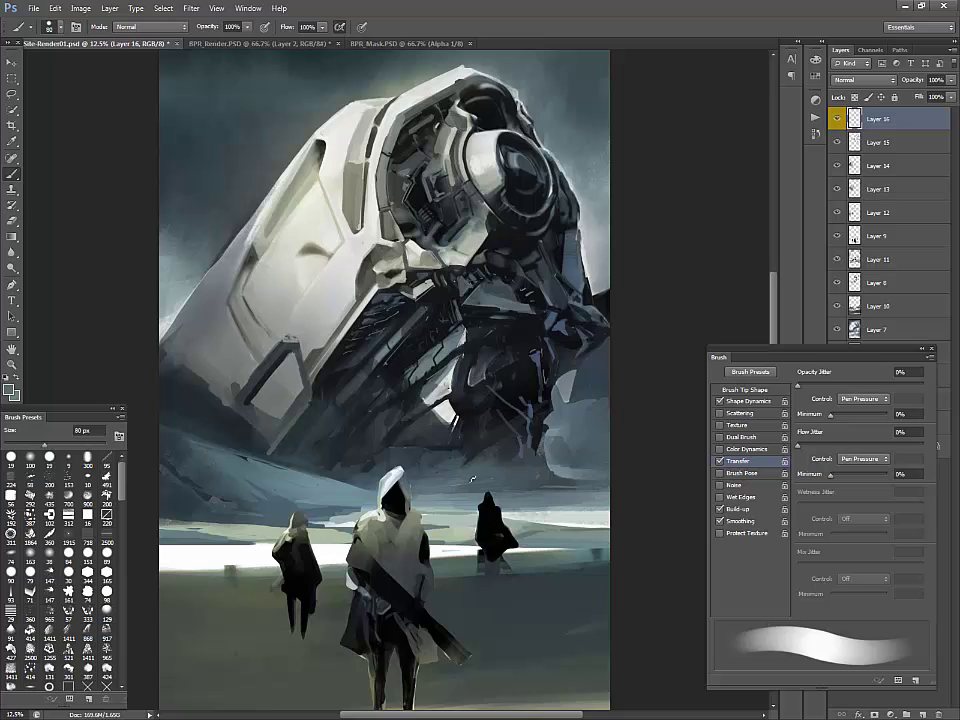
pyautogui.keyDown('alt'); pyautogui.click(395, 478); pyautogui.keyUp('alt')
pyautogui.moveTo(396, 476)
pyautogui.mouseDown()
pyautogui.moveTo(401, 488)
pyautogui.moveTo(389, 499)
pyautogui.mouseUp()
pyautogui.moveTo(390, 496)
pyautogui.mouseDown()
pyautogui.moveTo(404, 508)
pyautogui.moveTo(404, 485)
pyautogui.moveTo(402, 509)
pyautogui.mouseUp()
# Shape a pale helmet with a dark visor slit on the central figure, using sampled tones and a 45 px brush
pyautogui.keyDown('alt'); pyautogui.click(402, 488); pyautogui.keyUp('alt')
pyautogui.moveTo(390, 486)
pyautogui.mouseDown()
pyautogui.moveTo(387, 508)
pyautogui.moveTo(400, 472)
pyautogui.moveTo(390, 511)
pyautogui.moveTo(409, 517)
pyautogui.moveTo(393, 512)
pyautogui.mouseUp()
pyautogui.keyDown('alt'); pyautogui.click(390, 480); pyautogui.keyUp('alt')
pyautogui.keyDown('alt'); pyautogui.click(402, 503); pyautogui.keyUp('alt')
pyautogui.keyDown('alt'); pyautogui.click(398, 495); pyautogui.keyUp('alt')
pyautogui.press('[')
pyautogui.press('[')
pyautogui.press('[')
pyautogui.press('[')
pyautogui.keyDown('alt'); pyautogui.click(401, 514); pyautogui.keyUp('alt')
pyautogui.keyDown('alt'); pyautogui.click(394, 483); pyautogui.keyUp('alt')
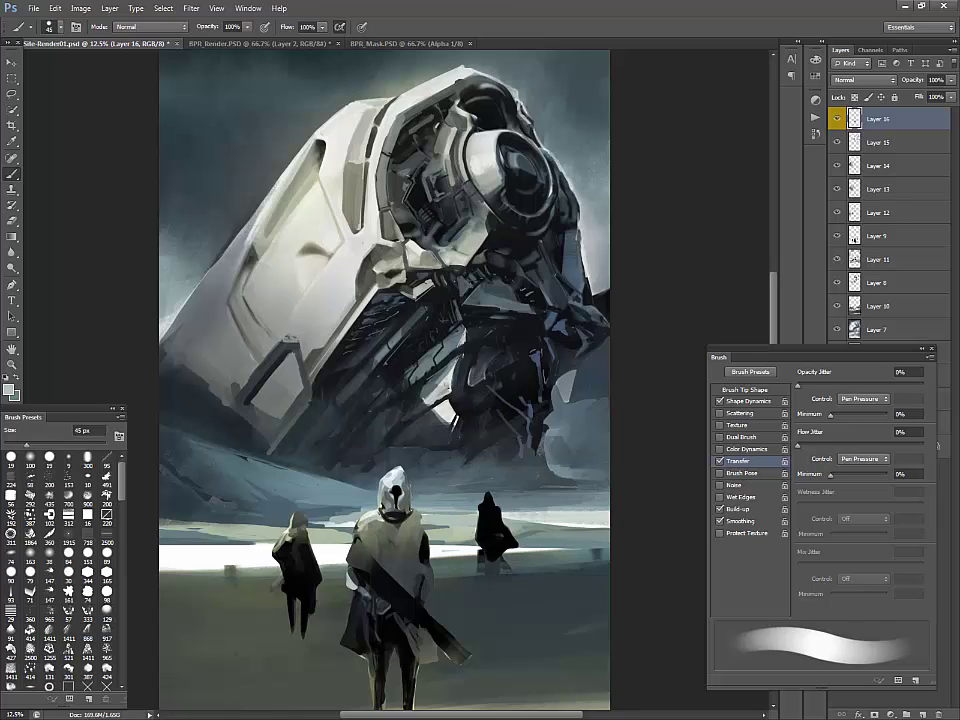
# Pick the speckled 25 px square brush with dual brush, enlarge it to 40 px and reset to the default black
pyautogui.moveTo(122, 495); pyautogui.dragTo(123, 640)
pyautogui.click(108, 623)
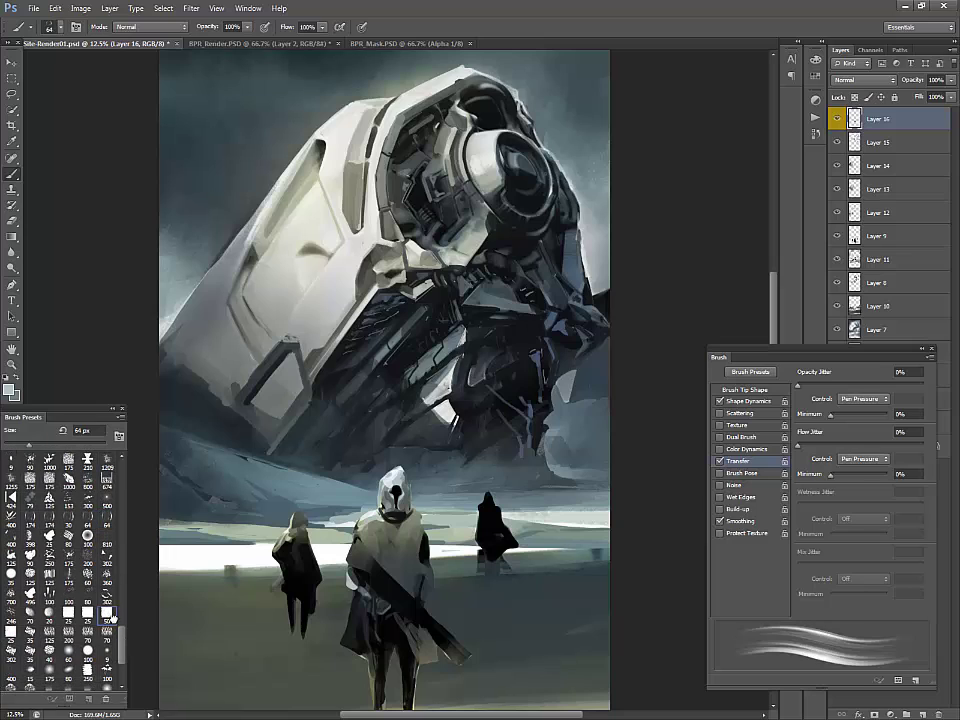
pyautogui.click(109, 617)
pyautogui.click(87, 617)
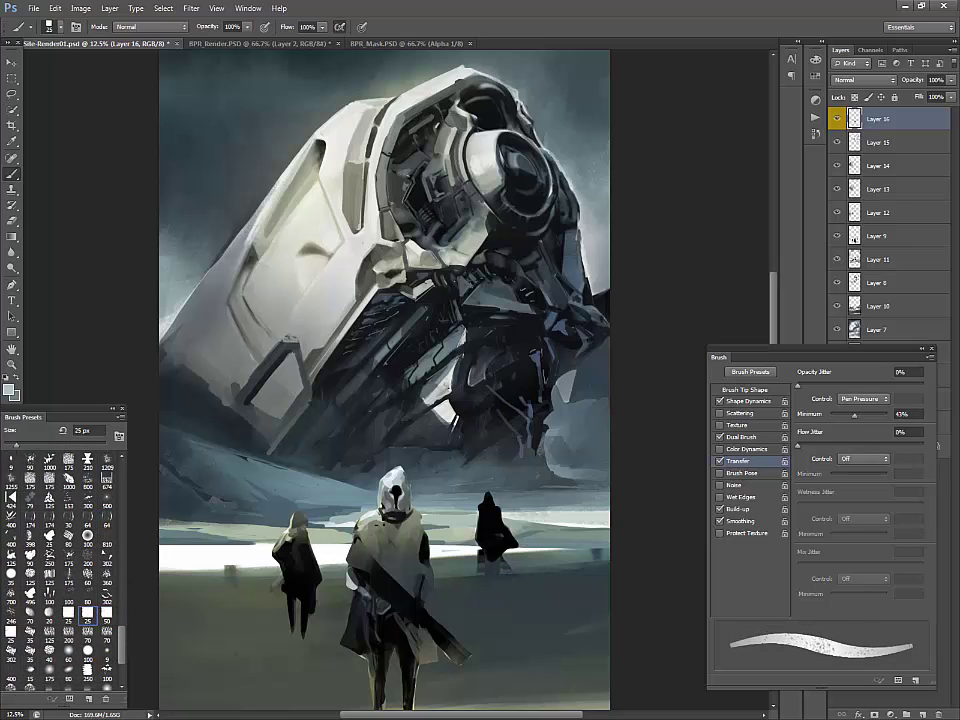
pyautogui.press(']')
pyautogui.press(']')
pyautogui.press(']')
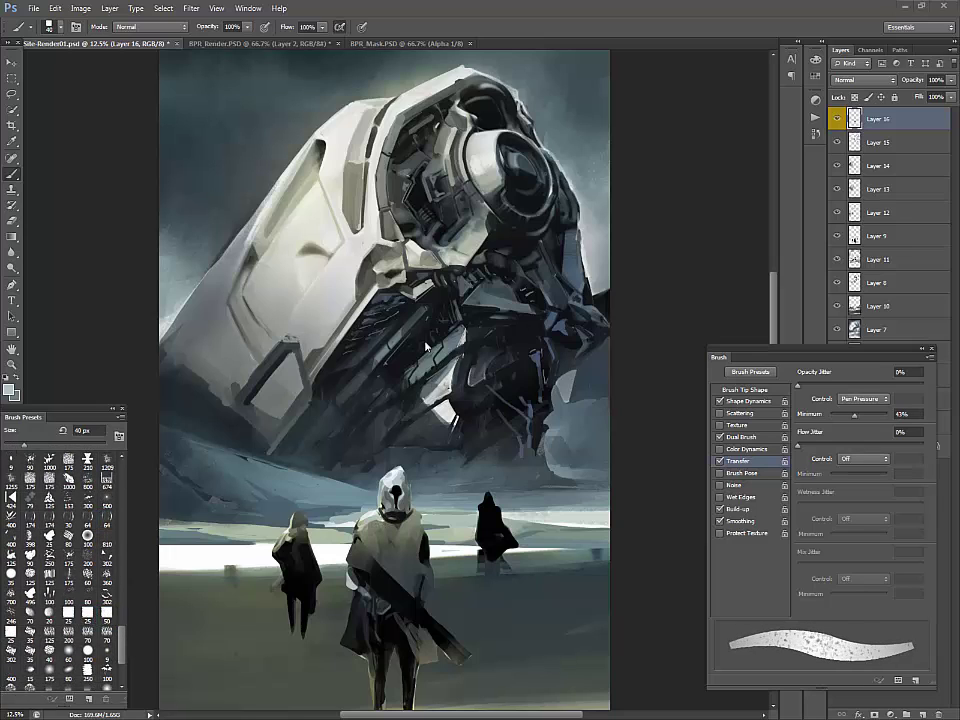
pyautogui.press('d')
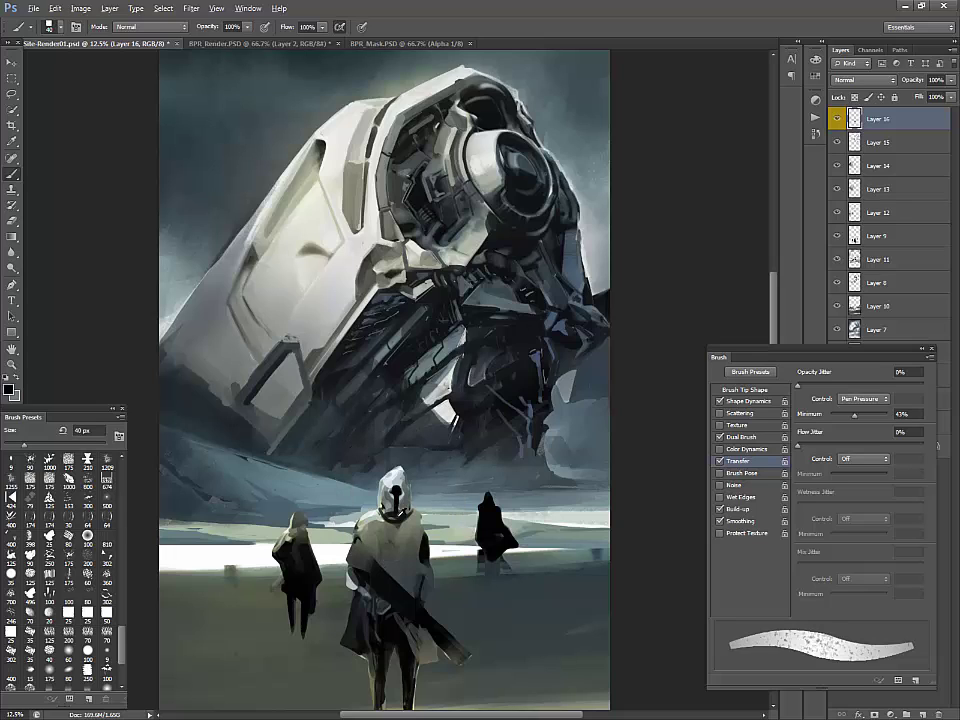
# Enlarge the brush to 80 px and paint a diagonal strap across the central figure's cloak in sampled tones
pyautogui.press(']')
pyautogui.press(']')
pyautogui.press(']')
pyautogui.press(']')
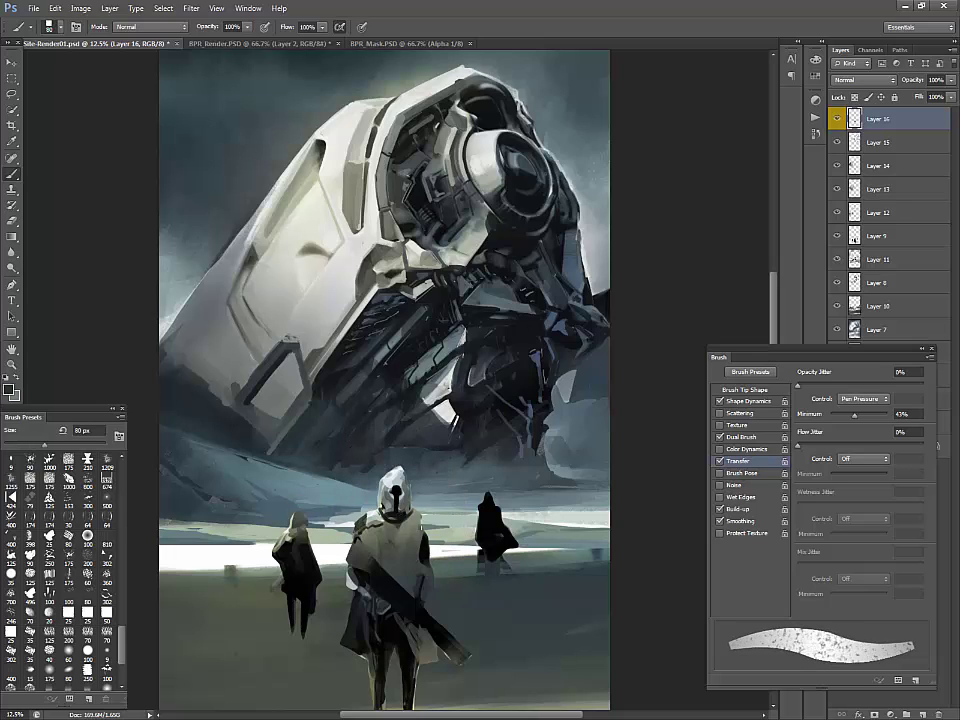
pyautogui.keyDown('alt'); pyautogui.click(396, 505); pyautogui.keyUp('alt')
pyautogui.keyDown('alt'); pyautogui.click(407, 541); pyautogui.keyUp('alt')
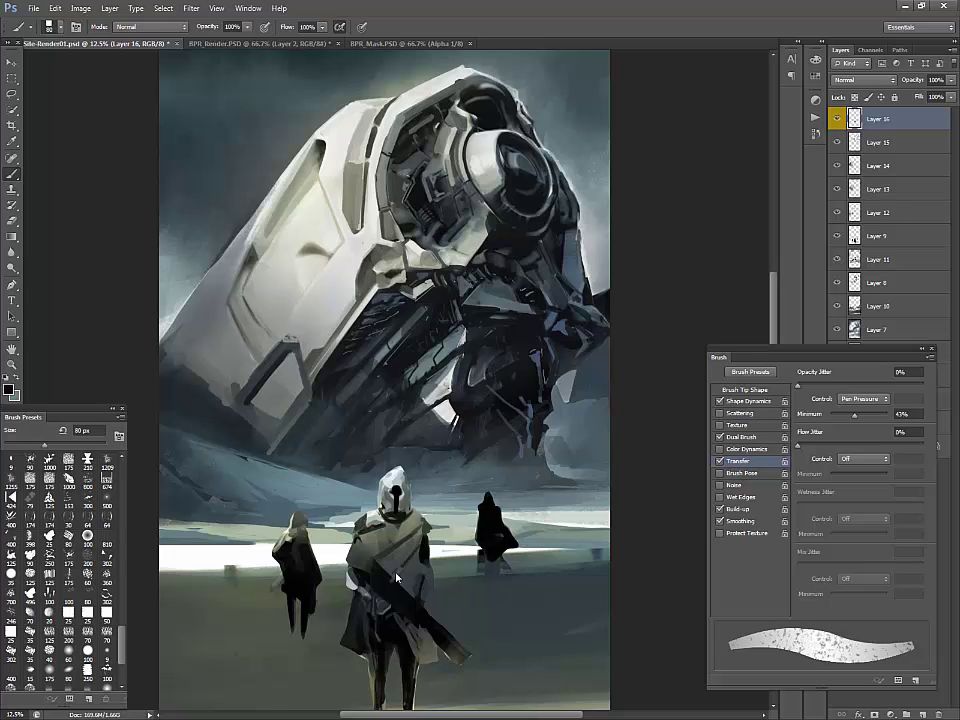
# Block in the central figure's lower chest and the pale forearm and hand holding the rifle with sampled tones
pyautogui.keyDown('alt'); pyautogui.click(409, 576); pyautogui.keyUp('alt')
pyautogui.moveTo(396, 565); pyautogui.dragTo(369, 573)
pyautogui.keyDown('alt'); pyautogui.click(349, 585); pyautogui.keyUp('alt')
pyautogui.moveTo(359, 590)
pyautogui.mouseDown()
pyautogui.moveTo(381, 617)
pyautogui.moveTo(377, 610)
pyautogui.mouseUp()
pyautogui.keyDown('alt'); pyautogui.click(379, 578); pyautogui.keyUp('alt')
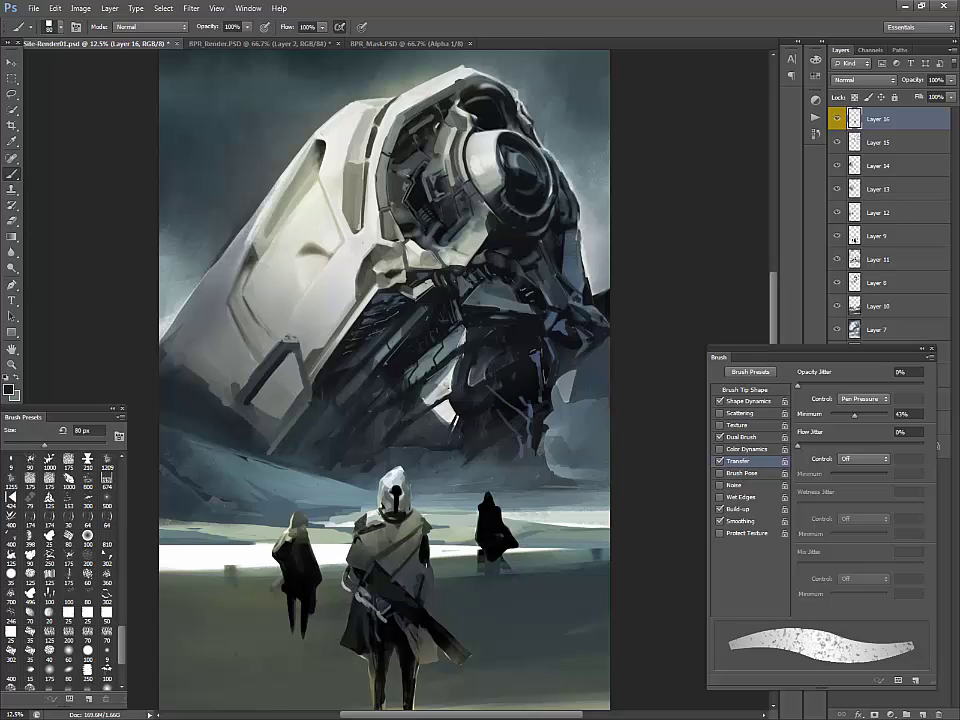
# Paint the dark sleeve on the rifle-barrel side of the central figure with sampled tones and a 60 px brush
pyautogui.keyDown('alt'); pyautogui.click(421, 577); pyautogui.keyUp('alt')
pyautogui.moveTo(429, 534)
pyautogui.mouseDown()
pyautogui.moveTo(440, 562)
pyautogui.moveTo(435, 551)
pyautogui.moveTo(430, 610)
pyautogui.mouseUp()
pyautogui.keyDown('alt'); pyautogui.click(427, 545); pyautogui.keyUp('alt')
pyautogui.hotkey('ctrl', 'z')
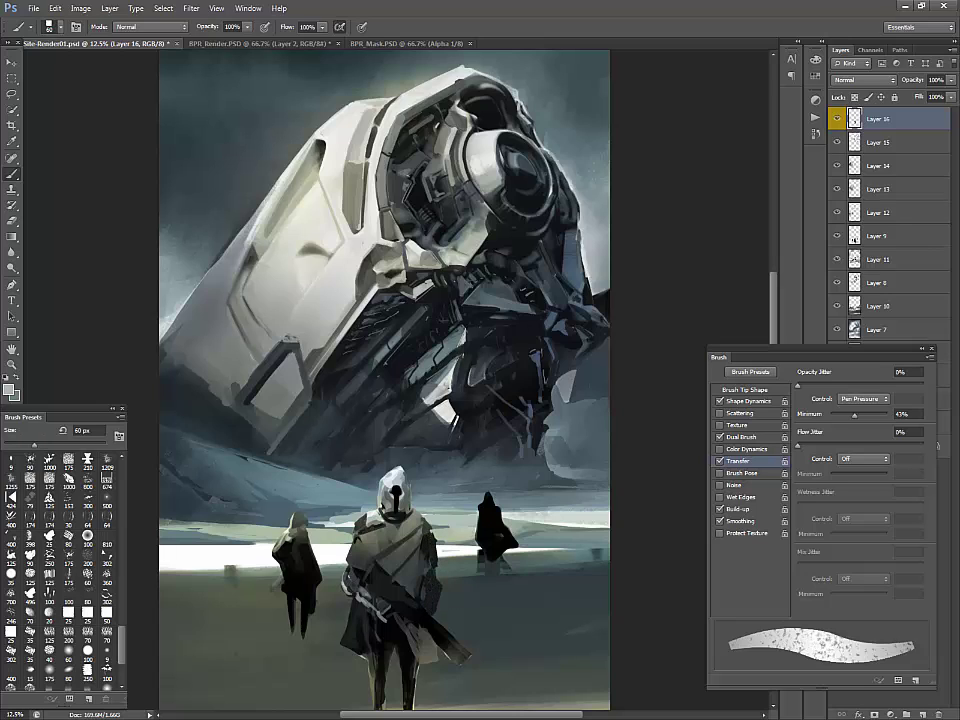
pyautogui.press(']')
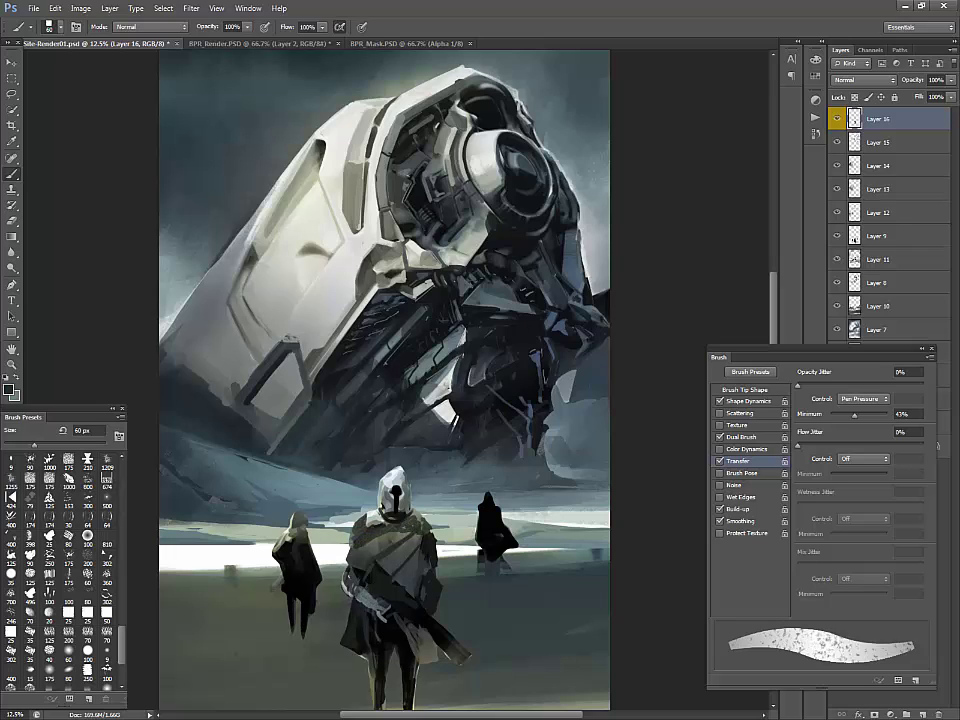
# Add a thin pale edge along the chest strap and touch up the rifle arm with a 30 to 40 px brush
pyautogui.press('[')
pyautogui.press('[')
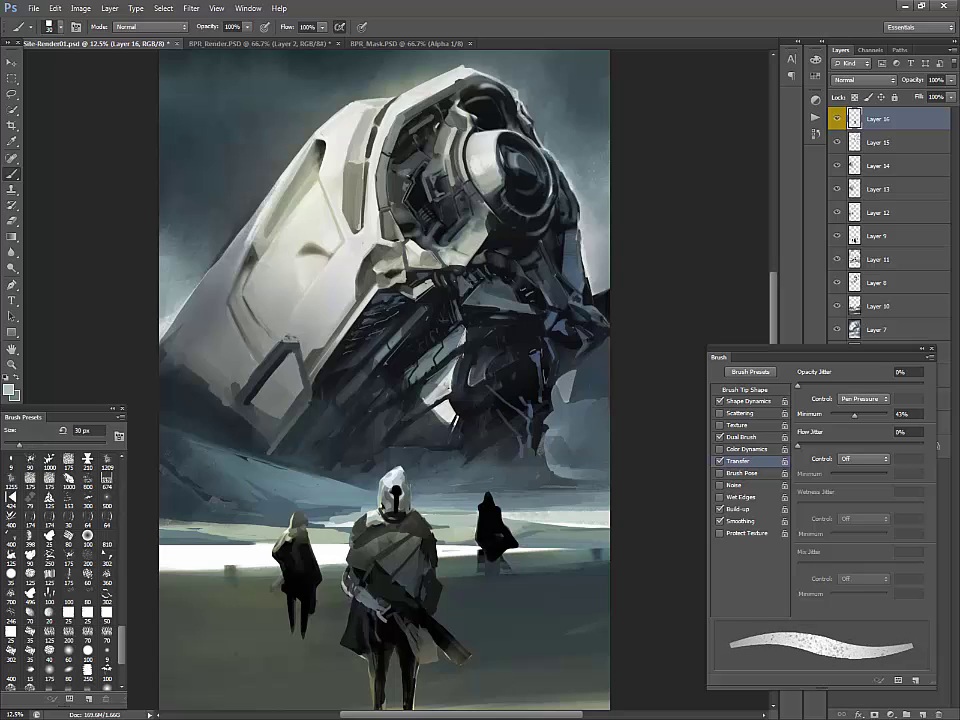
pyautogui.press('[')
pyautogui.press('d')
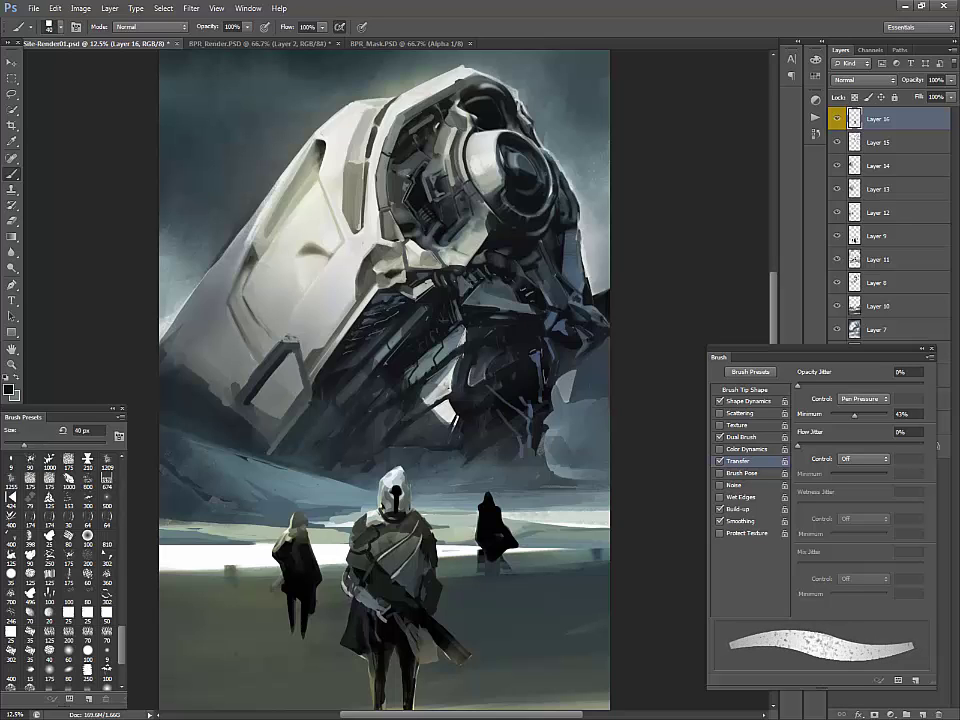
pyautogui.press('x')
pyautogui.moveTo(376, 623); pyautogui.dragTo(370, 576)
pyautogui.press('x')
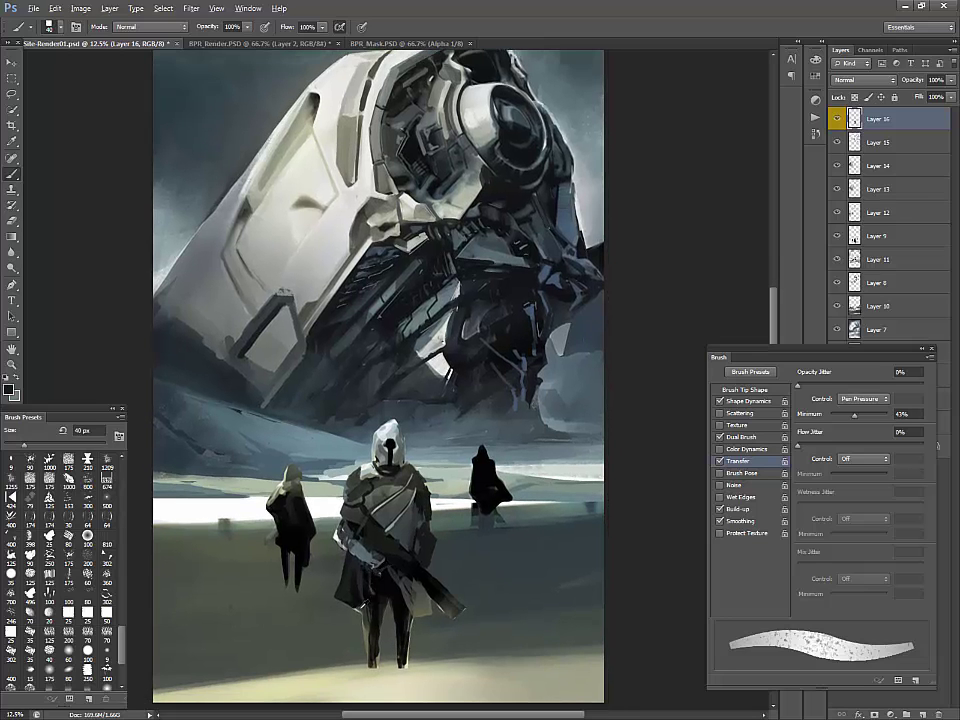
# Enlarge the brush to 80 px and shape the dark flaring coat tails, using a lasso selection beside the rifle hand
pyautogui.press(']')
pyautogui.press(']')
pyautogui.press(']')
pyautogui.press(']')
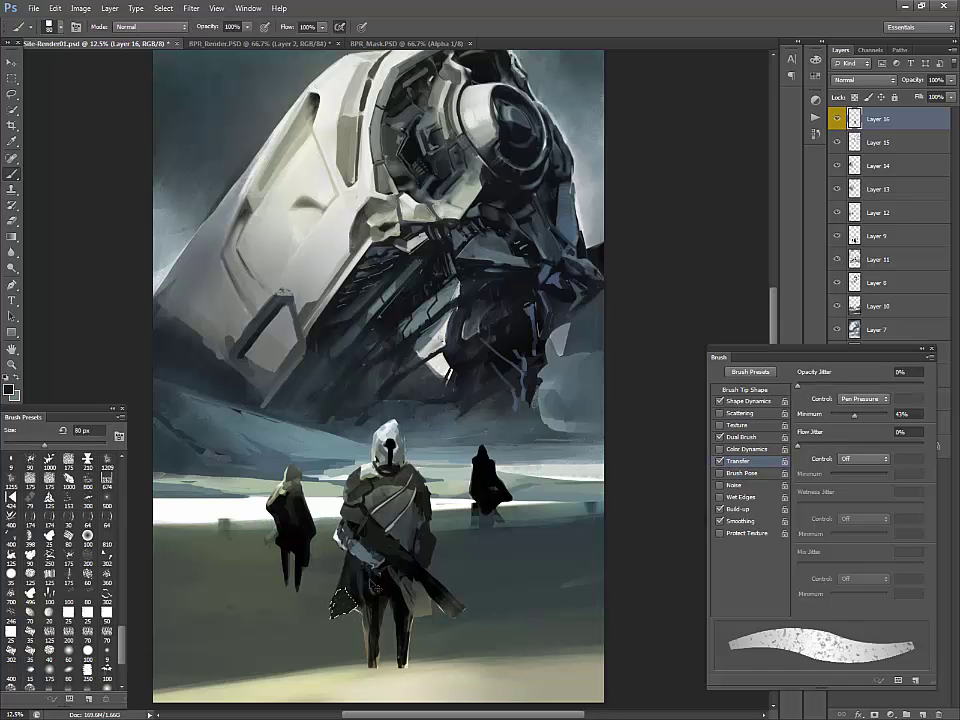
pyautogui.press('l')
pyautogui.moveTo(376, 576)
pyautogui.mouseDown()
pyautogui.moveTo(364, 608)
pyautogui.moveTo(384, 582)
pyautogui.mouseUp()
pyautogui.press('b')
# Paint grey tones sampled from the arm and chest onto the central figure's legs with a 45 to 50 px brush
pyautogui.keyDown('alt'); pyautogui.click(362, 557); pyautogui.keyUp('alt')
pyautogui.press('[')
pyautogui.press('[')
pyautogui.press('[')
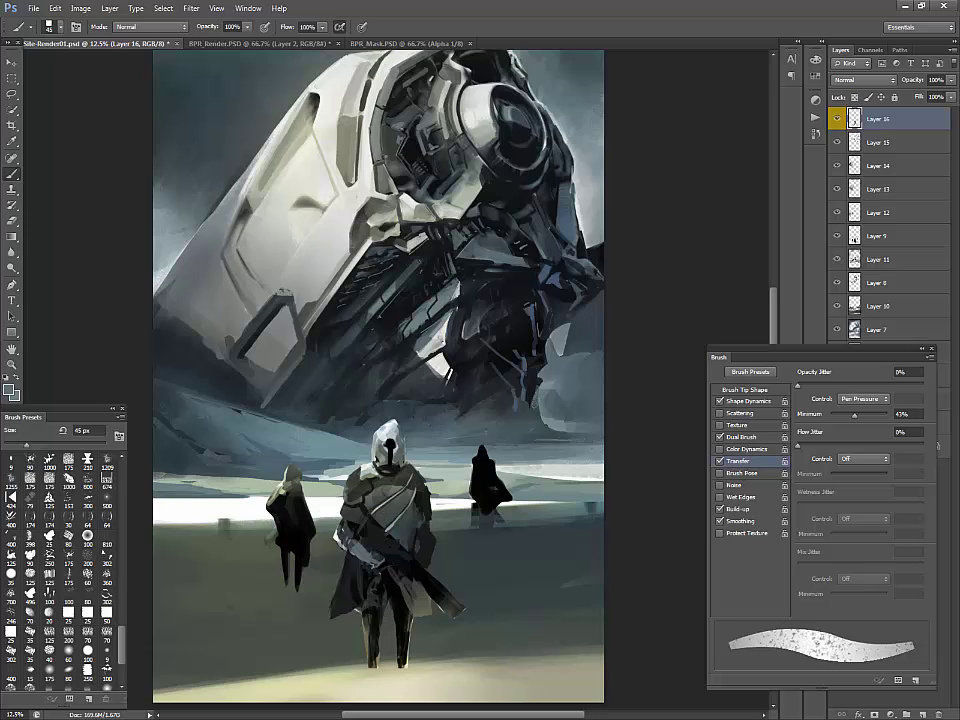
pyautogui.keyDown('alt'); pyautogui.click(390, 525); pyautogui.keyUp('alt')
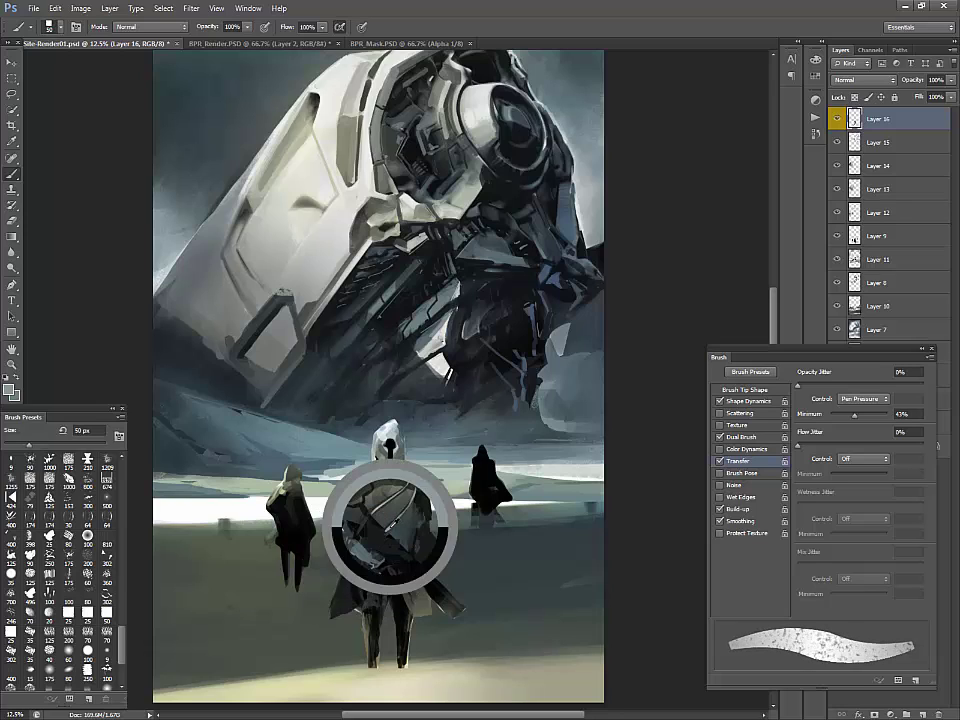
pyautogui.keyDown('alt'); pyautogui.click(369, 608); pyautogui.keyUp('alt')
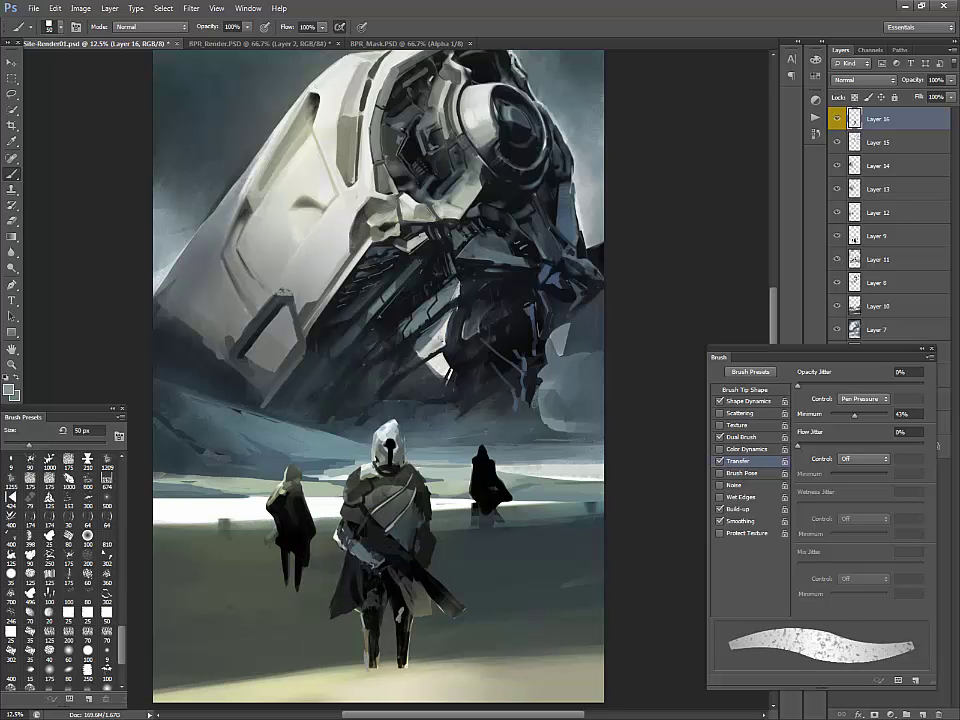
pyautogui.keyDown('alt'); pyautogui.click(402, 630); pyautogui.keyUp('alt')
pyautogui.keyDown('alt'); pyautogui.click(399, 612); pyautogui.keyUp('alt')
pyautogui.moveTo(399, 607)
pyautogui.mouseDown()
pyautogui.moveTo(408, 676)
pyautogui.moveTo(372, 680)
pyautogui.moveTo(376, 660)
pyautogui.mouseUp()
# Enlarge the brush to 100 px and lengthen both legs down to the sand in sampled dark tones
pyautogui.press(']')
pyautogui.press(']')
pyautogui.press(']')
pyautogui.press(']')
pyautogui.press(']')
pyautogui.keyDown('alt'); pyautogui.click(403, 640); pyautogui.keyUp('alt')
pyautogui.keyDown('alt'); pyautogui.click(372, 648); pyautogui.keyUp('alt')
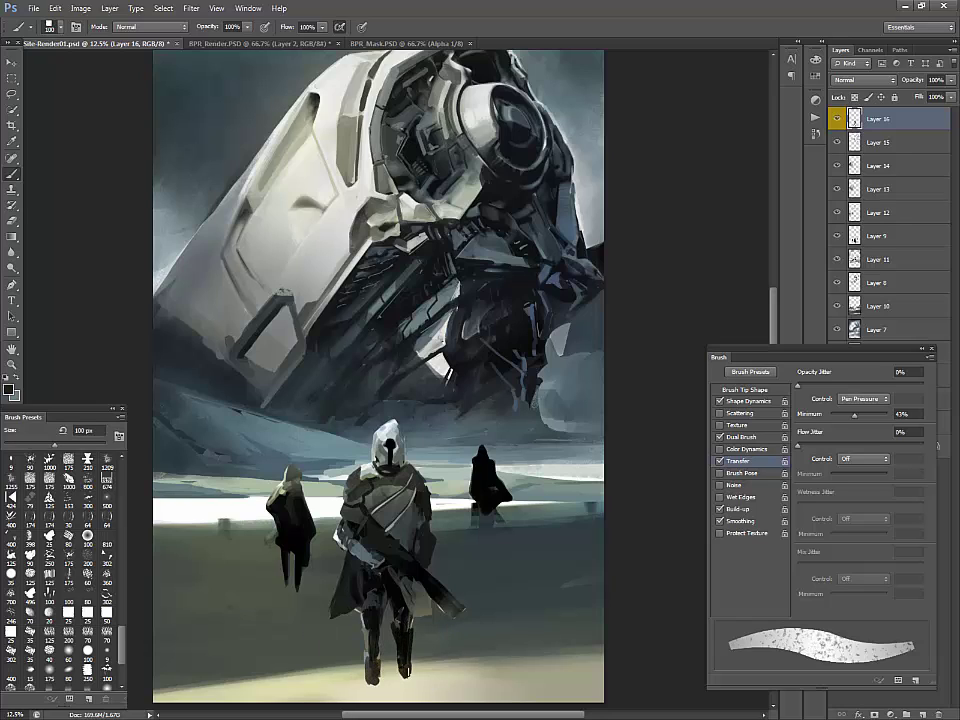
# Shape the dark boots of the central figure on the pale sand with a 60 px brush
pyautogui.press('[')
pyautogui.press(']')
pyautogui.moveTo(409, 684)
pyautogui.mouseDown()
pyautogui.moveTo(421, 690)
pyautogui.moveTo(370, 692)
pyautogui.mouseUp()
pyautogui.hotkey('ctrl', 'z')
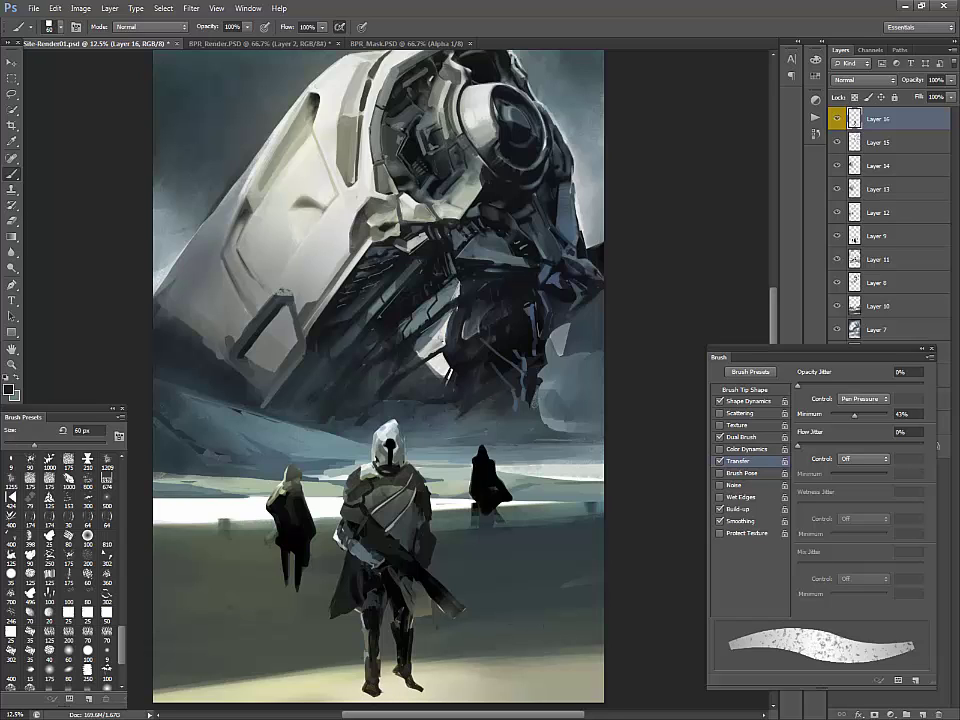
# Refine the outer edge of the pale hood with sampled tones and reduce the brush to 25 px
pyautogui.keyDown('alt'); pyautogui.click(390, 435); pyautogui.keyUp('alt')
pyautogui.moveTo(396, 419); pyautogui.dragTo(403, 428)
pyautogui.keyDown('alt'); pyautogui.click(398, 462); pyautogui.keyUp('alt')
pyautogui.press('[')
pyautogui.press('[')
pyautogui.press('[')
pyautogui.press('[')
pyautogui.press('[')
pyautogui.press('[')
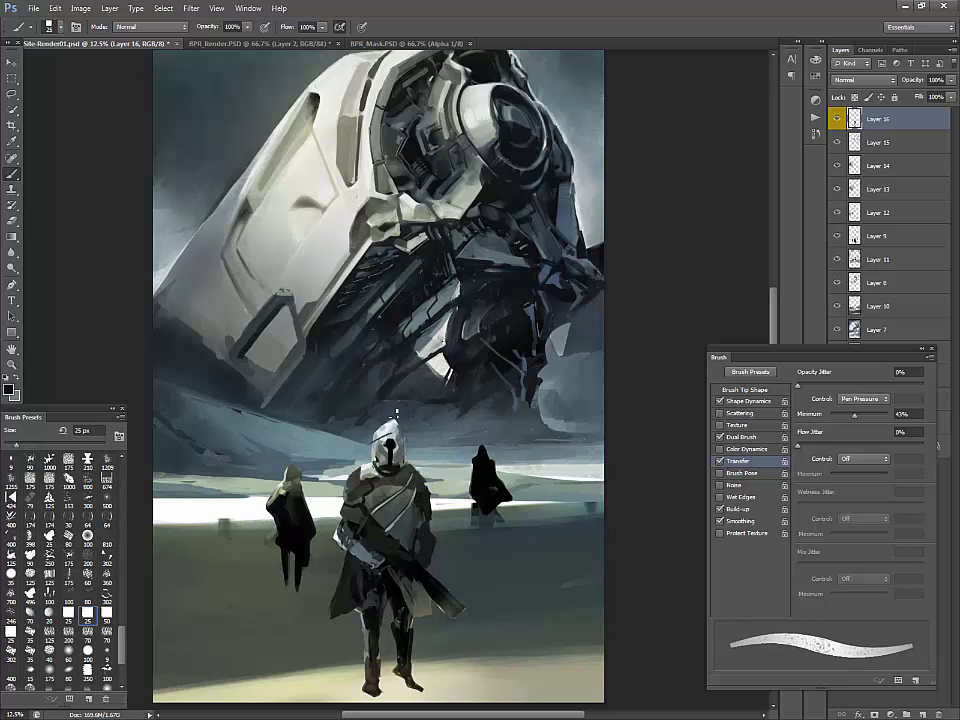
# Darken the helmet face around the visor slit beneath the hood, enlarging the brush from 25 to 60 px
pyautogui.keyDown('alt'); pyautogui.click(397, 445); pyautogui.keyUp('alt')
pyautogui.moveTo(399, 433)
pyautogui.mouseDown()
pyautogui.moveTo(401, 446)
pyautogui.moveTo(384, 449)
pyautogui.mouseUp()
pyautogui.keyDown('alt'); pyautogui.click(380, 441); pyautogui.keyUp('alt')
pyautogui.keyDown('alt'); pyautogui.click(389, 452); pyautogui.keyUp('alt')
pyautogui.press(']')
pyautogui.press(']')
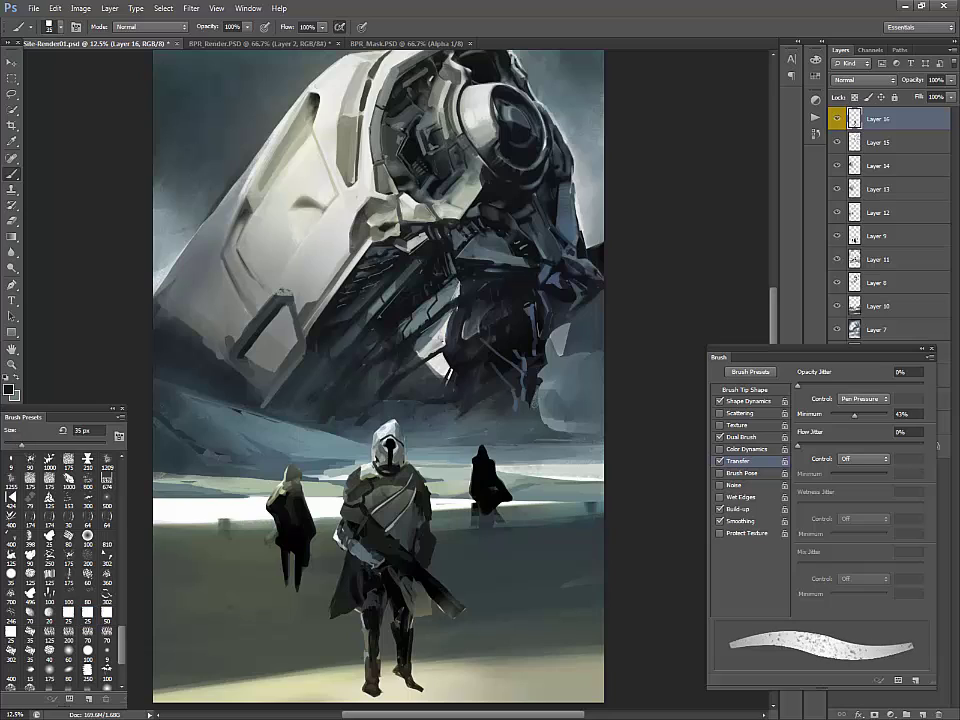
pyautogui.press(']')
pyautogui.press(']')
pyautogui.press(']')
pyautogui.press(']')
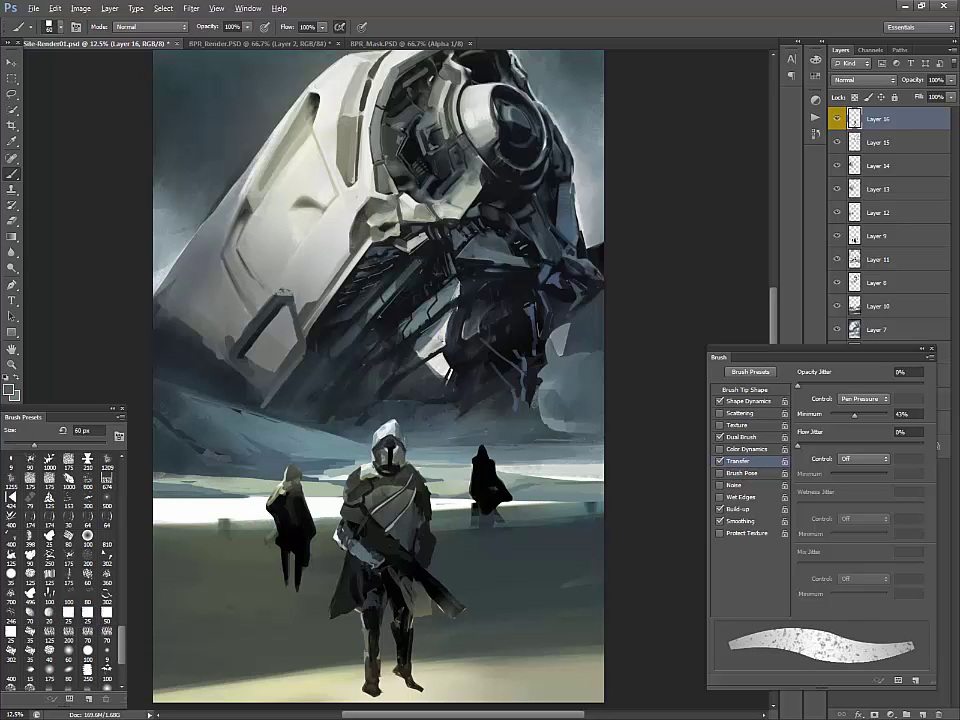
# Define the pale shoulder plate on the rifle-barrel side with sampled tones, reducing the brush to 30 px
pyautogui.keyDown('alt'); pyautogui.click(424, 478); pyautogui.keyUp('alt')
pyautogui.moveTo(433, 474)
pyautogui.mouseDown()
pyautogui.moveTo(419, 483)
pyautogui.moveTo(434, 482)
pyautogui.mouseUp()
pyautogui.keyDown('alt'); pyautogui.click(428, 484); pyautogui.keyUp('alt')
pyautogui.keyDown('alt'); pyautogui.click(424, 480); pyautogui.keyUp('alt')
pyautogui.keyDown('alt'); pyautogui.click(430, 486); pyautogui.keyUp('alt')
pyautogui.press('[')
pyautogui.press('[')
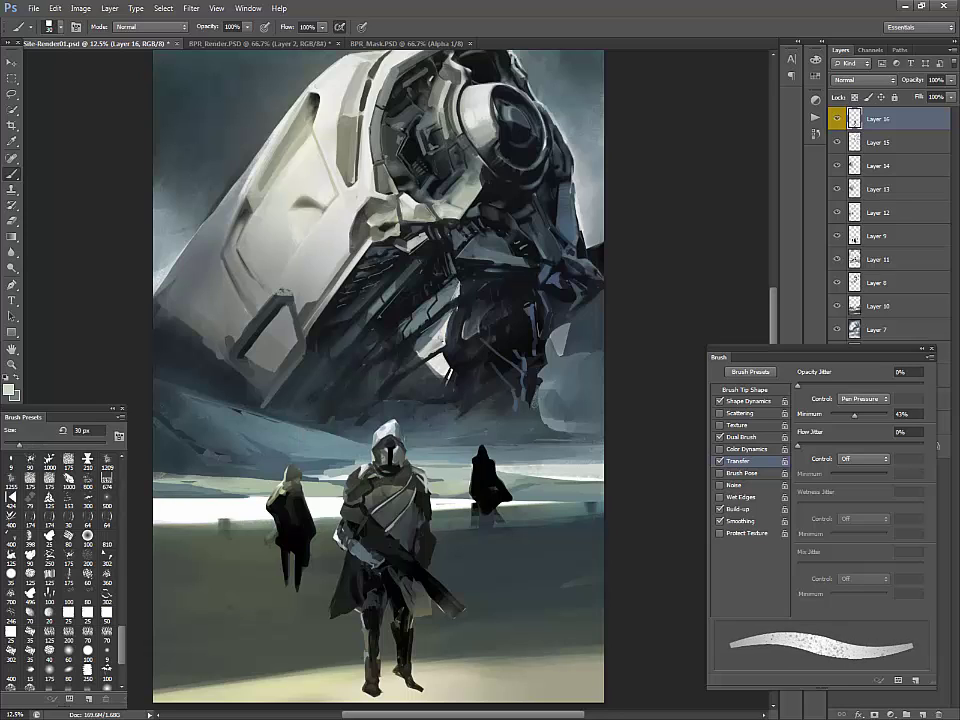
pyautogui.keyDown('alt'); pyautogui.click(269, 355); pyautogui.keyUp('alt')
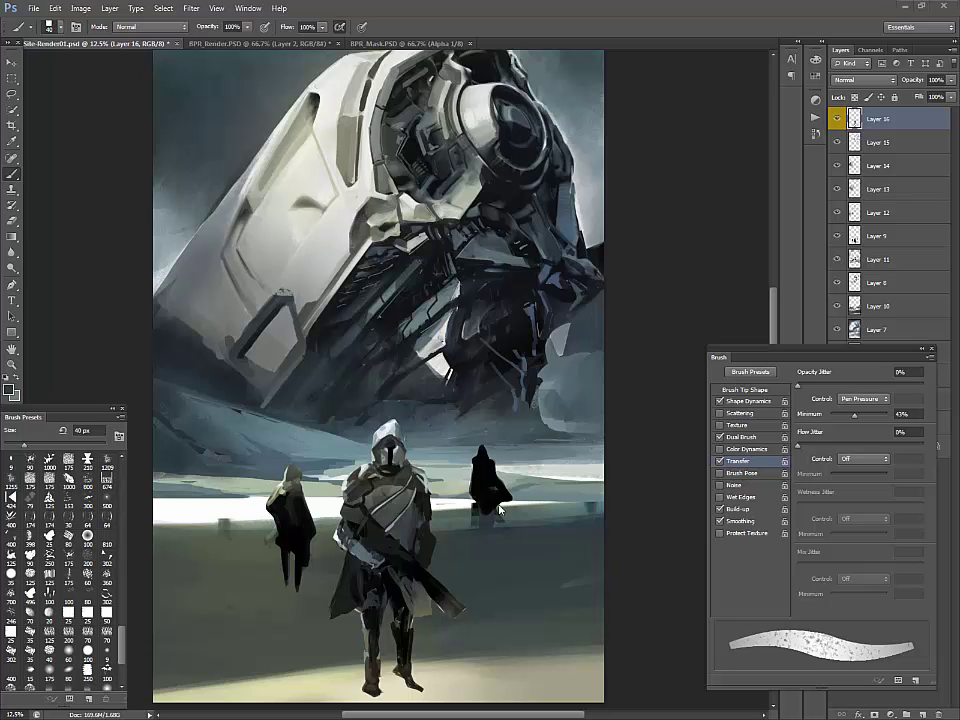
# Touch up the hood's edge and block in the upper chest armour with sampled tones and an enlarged brush
pyautogui.keyDown('alt'); pyautogui.click(389, 434); pyautogui.keyUp('alt')
pyautogui.moveTo(394, 428); pyautogui.dragTo(401, 436)
pyautogui.moveTo(382, 488)
pyautogui.mouseDown()
pyautogui.moveTo(395, 488)
pyautogui.moveTo(388, 498)
pyautogui.mouseUp()
pyautogui.press(']')
pyautogui.press(']')
pyautogui.press(']')
pyautogui.press(']')
pyautogui.moveTo(397, 485); pyautogui.dragTo(385, 502)
# Switch to the 19 px round brush, enlarge it to 45 px and paint a pale angular plate on the chest
pyautogui.moveTo(122, 638); pyautogui.dragTo(127, 464)
pyautogui.click(49, 457)
pyautogui.press(']')
pyautogui.press(']')
pyautogui.press(']')
pyautogui.press(']')
pyautogui.press(']')
pyautogui.press(']')
pyautogui.moveTo(401, 479); pyautogui.dragTo(384, 499)
pyautogui.keyDown('alt'); pyautogui.click(387, 502); pyautogui.keyUp('alt')
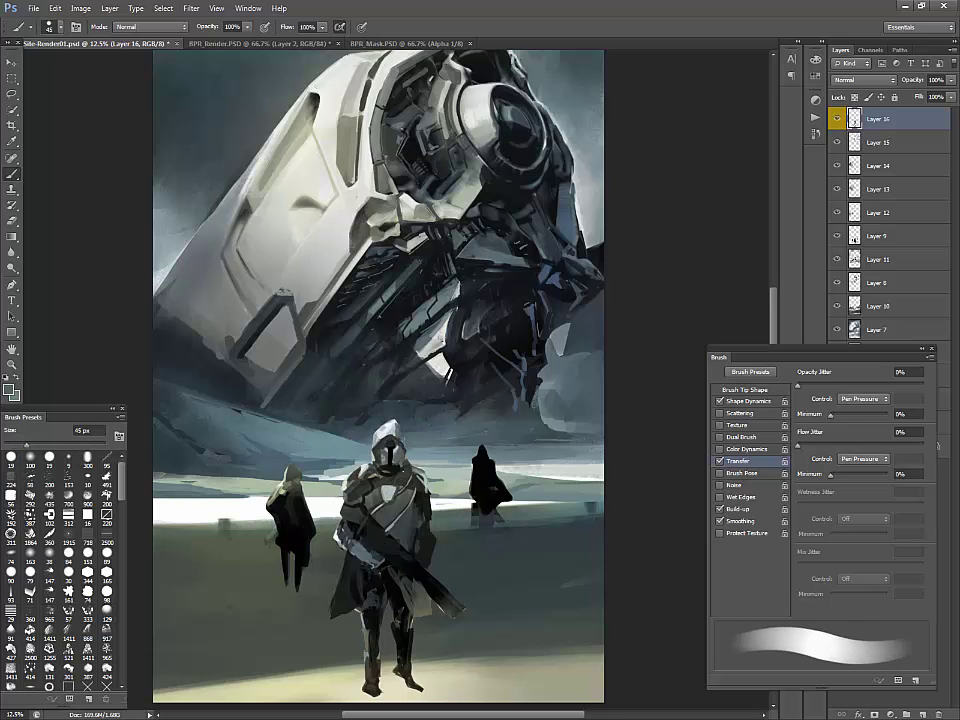
# Refine the chest plate's edges and the hood's inner rim with sampled tones at 45 px
pyautogui.keyDown('alt'); pyautogui.click(407, 461); pyautogui.keyUp('alt')
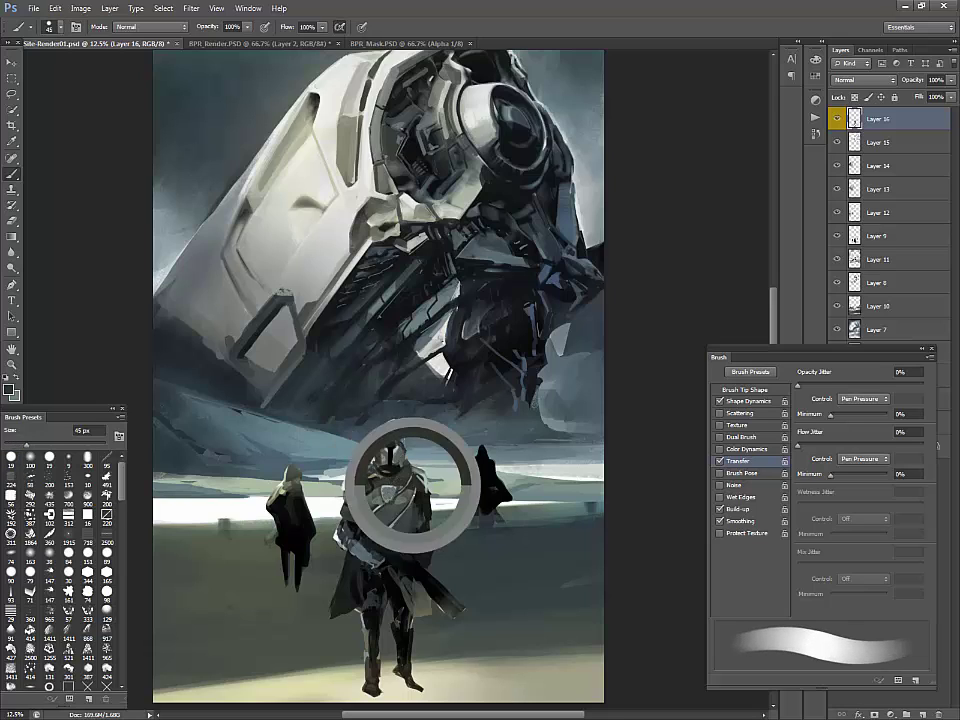
pyautogui.keyDown('alt'); pyautogui.click(400, 500); pyautogui.keyUp('alt')
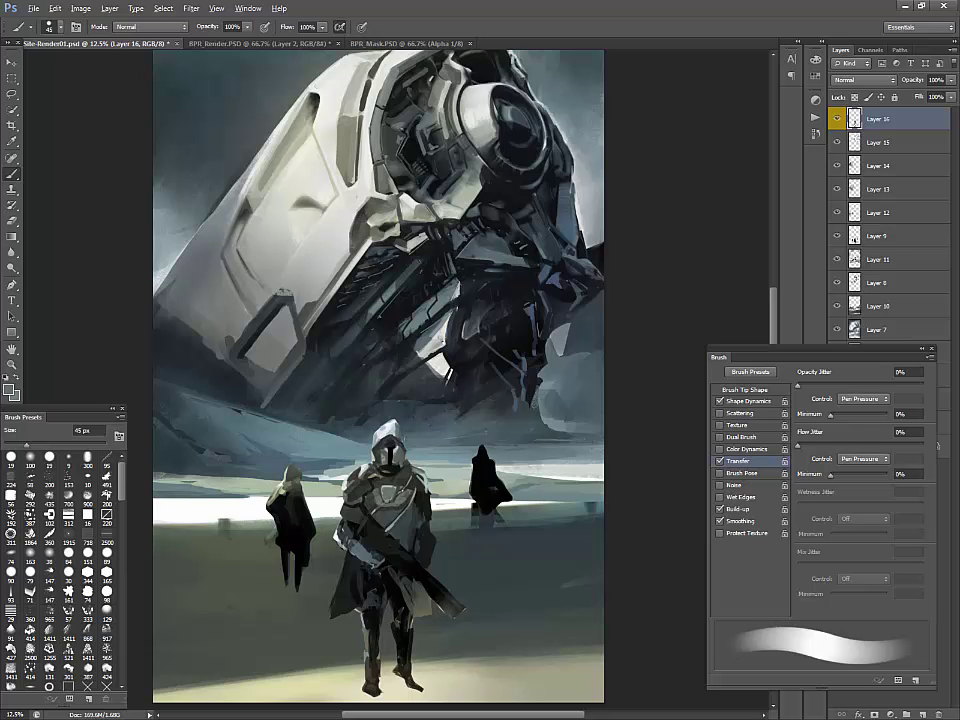
pyautogui.keyDown('alt'); pyautogui.click(396, 440); pyautogui.keyUp('alt')
pyautogui.keyDown('alt'); pyautogui.click(392, 437); pyautogui.keyUp('alt')
pyautogui.keyDown('alt'); pyautogui.click(386, 439); pyautogui.keyUp('alt')
pyautogui.keyDown('alt'); pyautogui.click(385, 441); pyautogui.keyUp('alt')
pyautogui.moveTo(396, 442); pyautogui.dragTo(401, 449)
# Paint armour plate shapes on the central figure's thighs and lower legs with sampled tones
pyautogui.keyDown('alt'); pyautogui.click(387, 487); pyautogui.keyUp('alt')
pyautogui.keyDown('alt'); pyautogui.click(428, 504); pyautogui.keyUp('alt')
pyautogui.keyDown('alt'); pyautogui.click(320, 454); pyautogui.keyUp('alt')
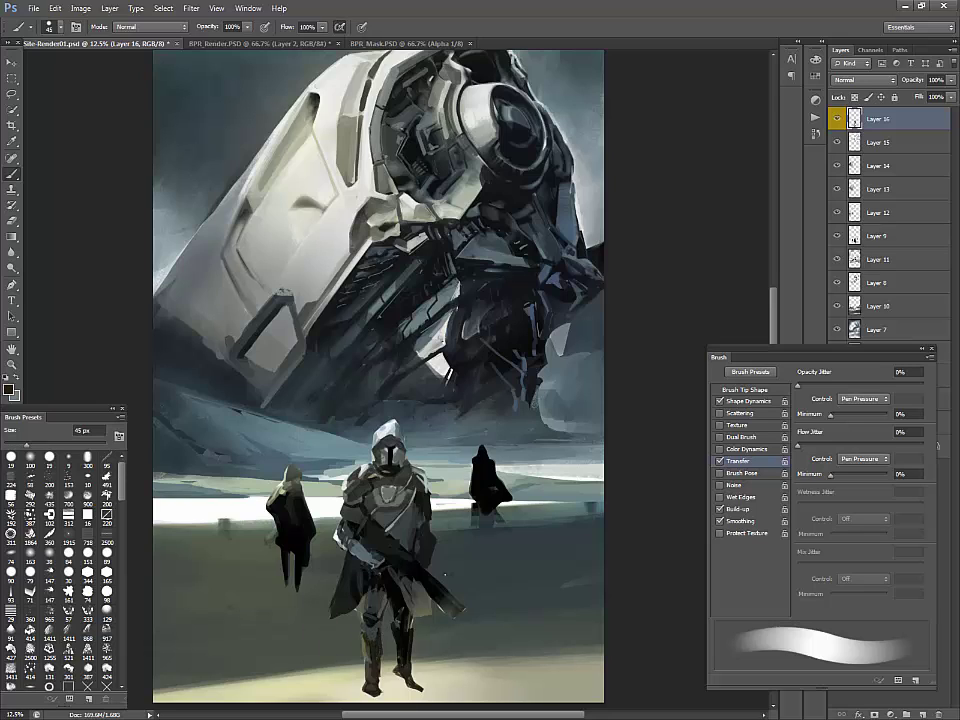
pyautogui.moveTo(391, 615); pyautogui.dragTo(395, 648)
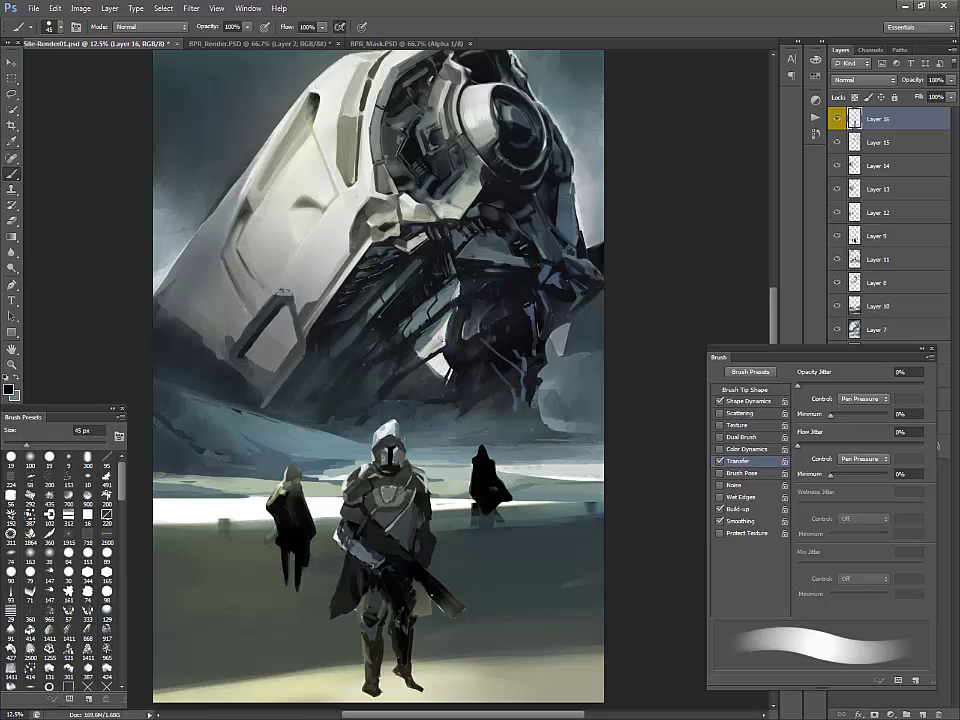
# Extend the dark cloak behind the legs with ragged hanging strips in sampled tones
pyautogui.keyDown('alt'); pyautogui.click(423, 607); pyautogui.keyUp('alt')
pyautogui.keyDown('alt'); pyautogui.click(350, 601); pyautogui.keyUp('alt')
pyautogui.moveTo(332, 609); pyautogui.dragTo(328, 641)
pyautogui.keyDown('alt'); pyautogui.click(356, 592); pyautogui.keyUp('alt')
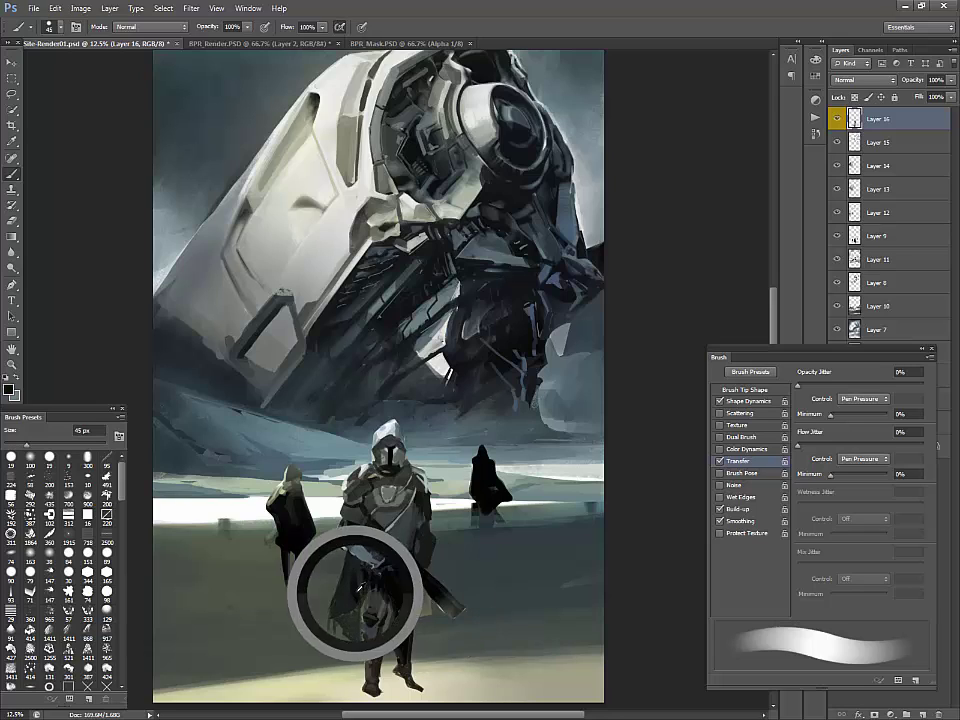
pyautogui.moveTo(354, 605); pyautogui.dragTo(352, 635)
pyautogui.moveTo(343, 557); pyautogui.dragTo(338, 598)
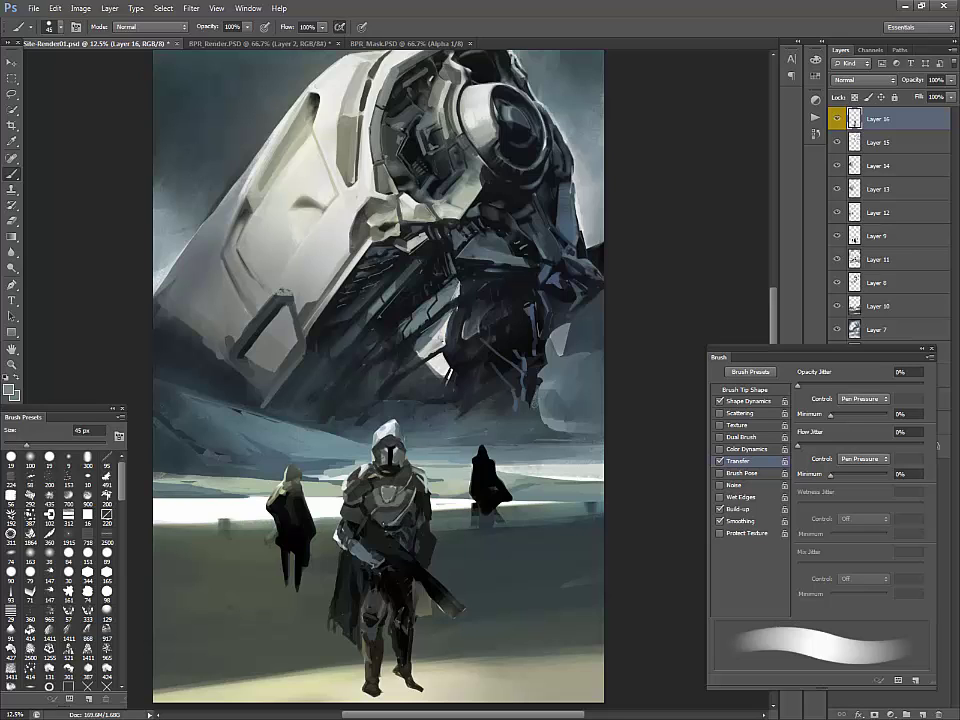
# Paint a plate below the chest emblem and a pale highlight on the forearm at the rifle-barrel side
pyautogui.keyDown('alt'); pyautogui.click(293, 387); pyautogui.keyUp('alt')
pyautogui.keyDown('alt'); pyautogui.click(412, 501); pyautogui.keyUp('alt')
pyautogui.moveTo(378, 513)
pyautogui.mouseDown()
pyautogui.moveTo(404, 517)
pyautogui.moveTo(389, 521)
pyautogui.mouseUp()
pyautogui.keyDown('alt'); pyautogui.click(398, 519); pyautogui.keyUp('alt')
pyautogui.keyDown('alt'); pyautogui.click(392, 434); pyautogui.keyUp('alt')
pyautogui.moveTo(429, 533); pyautogui.dragTo(427, 573)
pyautogui.press('[')
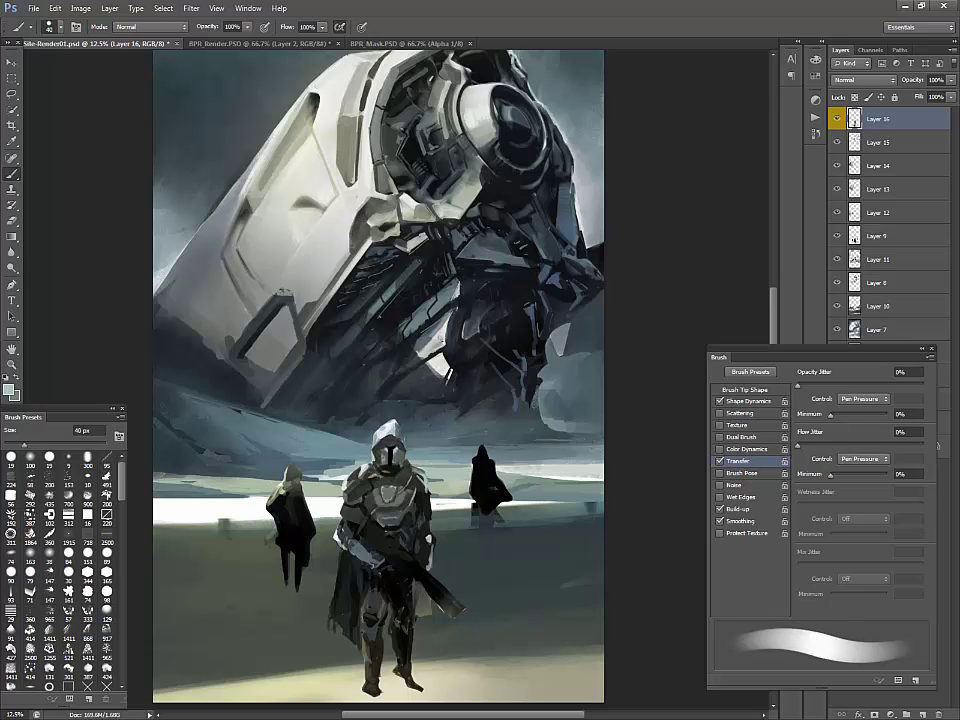
# Rework the gloved hand and forearm gripping the rifle with sampled tones and a 30 to 45 px brush
pyautogui.press(']')
pyautogui.keyDown('alt'); pyautogui.click(379, 558); pyautogui.keyUp('alt')
pyautogui.keyDown('alt'); pyautogui.click(370, 556); pyautogui.keyUp('alt')
pyautogui.keyDown('alt'); pyautogui.click(370, 549); pyautogui.keyUp('alt')
pyautogui.moveTo(369, 551); pyautogui.dragTo(382, 561)
pyautogui.keyDown('alt'); pyautogui.click(376, 557); pyautogui.keyUp('alt')
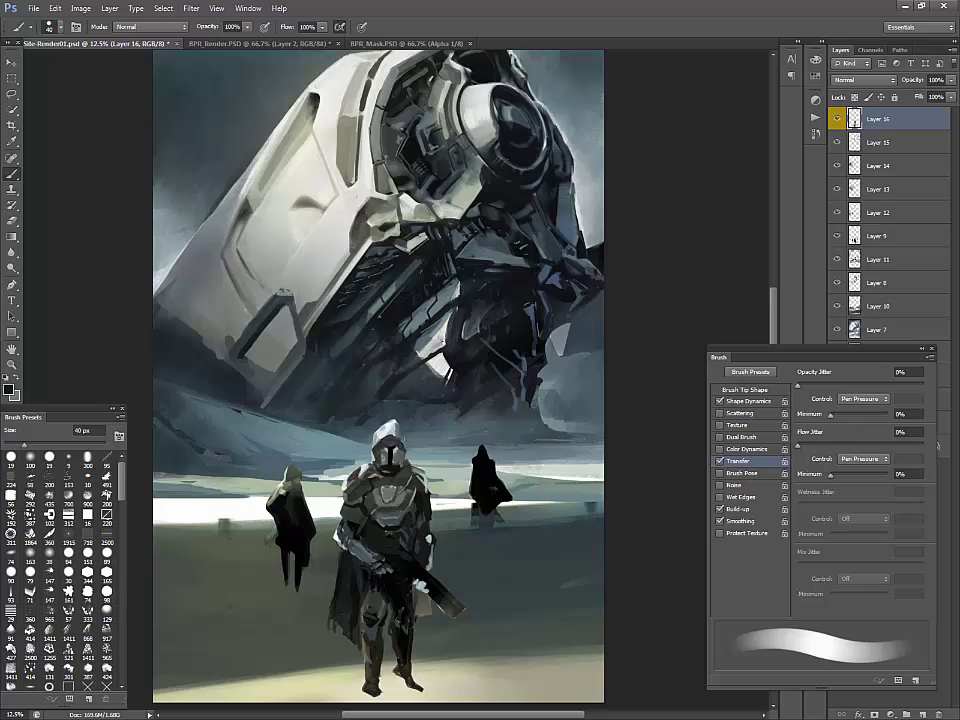
pyautogui.keyDown('alt'); pyautogui.click(341, 537); pyautogui.keyUp('alt')
pyautogui.press('[')
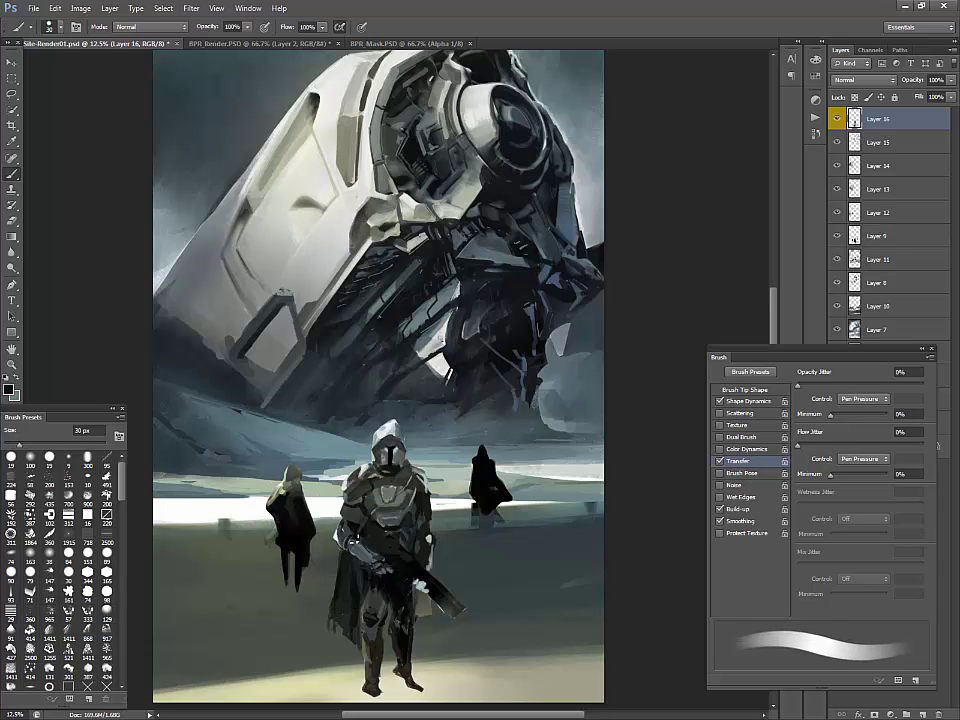
# Build up pale, jagged armour plates on both shoulders of the central figure with sampled tones at 30 px
pyautogui.press('x')
pyautogui.press('x')
pyautogui.press('x')
pyautogui.keyDown('alt'); pyautogui.click(412, 468); pyautogui.keyUp('alt')
pyautogui.moveTo(412, 467); pyautogui.dragTo(433, 487)
pyautogui.moveTo(364, 475); pyautogui.dragTo(347, 485)
pyautogui.moveTo(428, 477); pyautogui.dragTo(436, 484)
pyautogui.keyDown('alt'); pyautogui.click(307, 344); pyautogui.keyUp('alt')
pyautogui.press('e')
pyautogui.press('b')
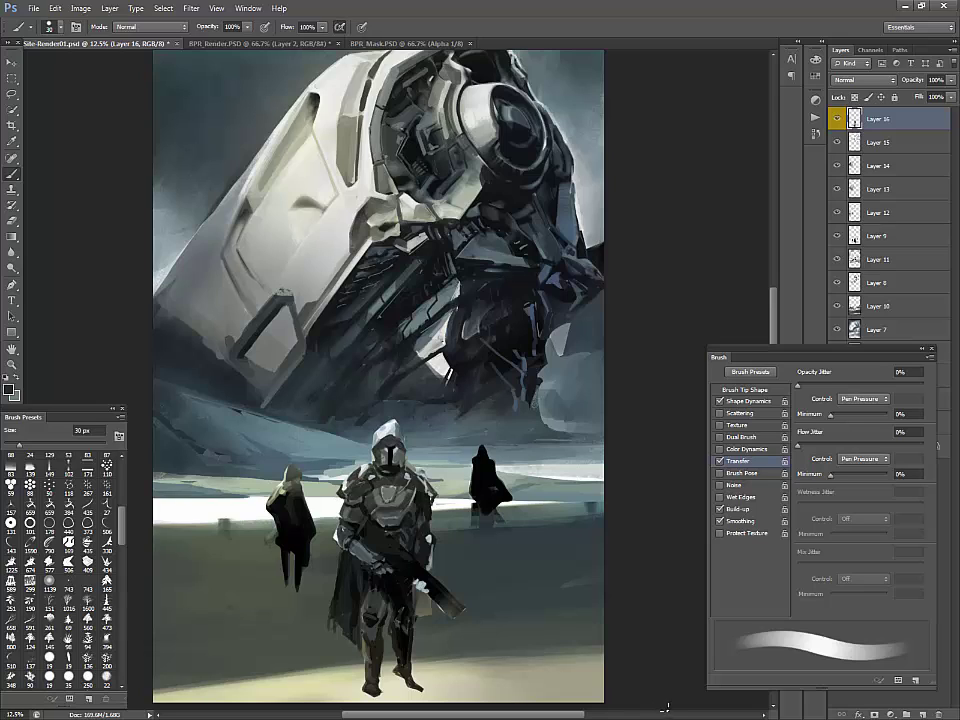
# Enlarge the round brush to 90 px and shade the central figure's torso in muted grey
pyautogui.press(']')
pyautogui.press(']')
pyautogui.press(']')
pyautogui.press(']')
pyautogui.press(']')
pyautogui.press(']')
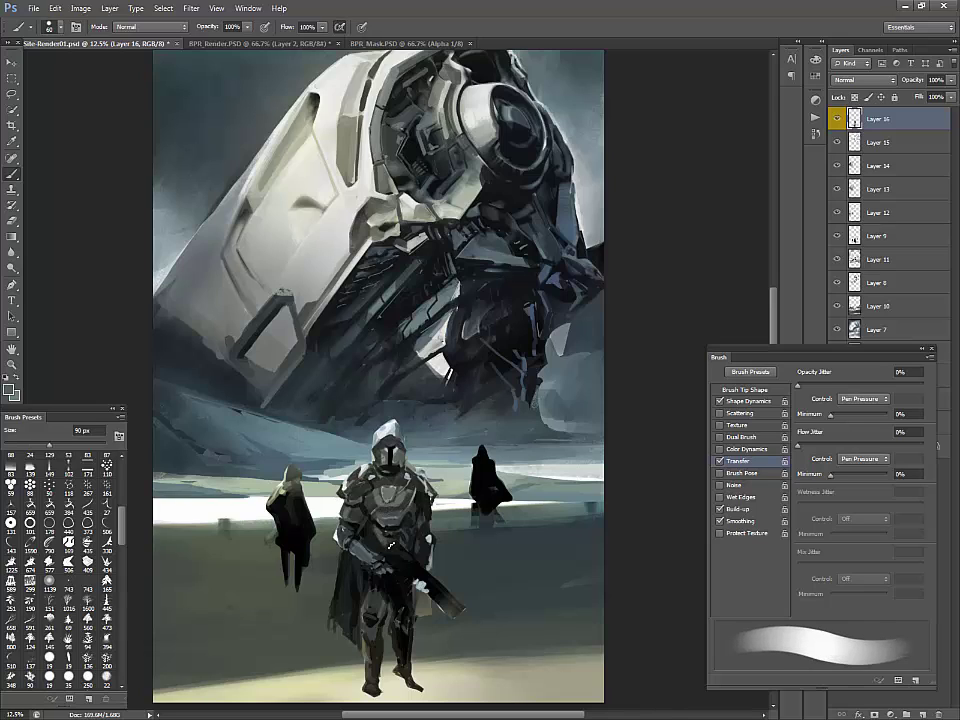
pyautogui.press(']')
pyautogui.press(']')
pyautogui.press(']')
# Reduce the brush to 20 px and pick out fine pale details on the chest emblem
pyautogui.press('[')
pyautogui.press('[')
pyautogui.press('[')
pyautogui.press('[')
pyautogui.press('[')
pyautogui.press('[')
pyautogui.press('[')
pyautogui.press('[')
pyautogui.press('[')
pyautogui.press('[')
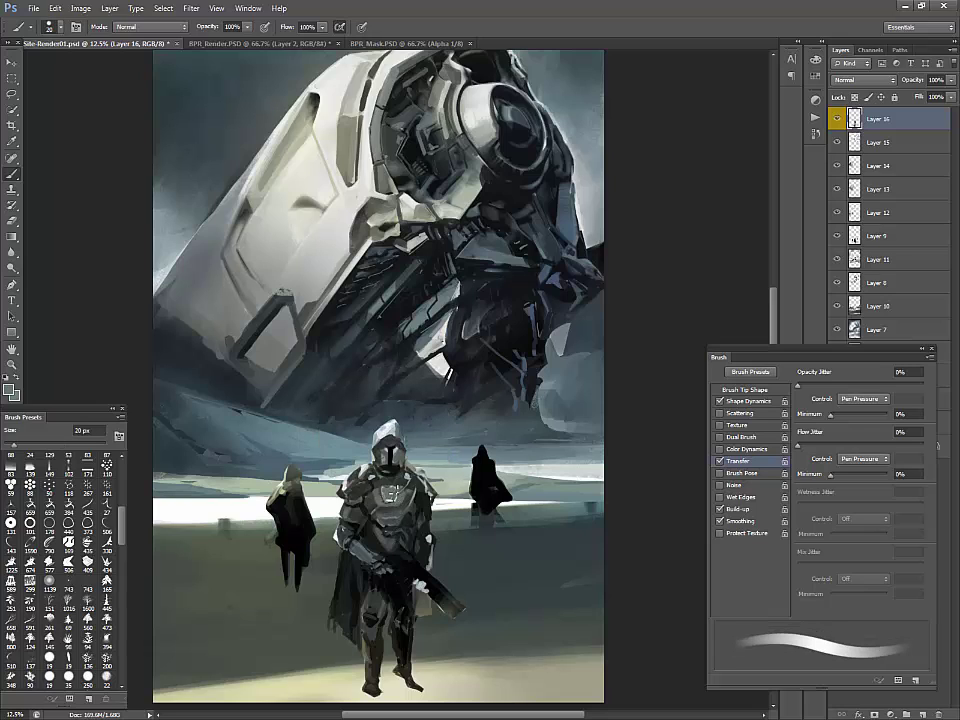
pyautogui.keyDown('alt'); pyautogui.click(394, 475); pyautogui.keyUp('alt')
# Add a new layer above Layer 16 and sample a pale highlight colour from the hood
pyautogui.hotkey('ctrl', 'shift', 'n')
pyautogui.press('Return')
pyautogui.keyDown('alt'); pyautogui.click(389, 433); pyautogui.keyUp('alt')
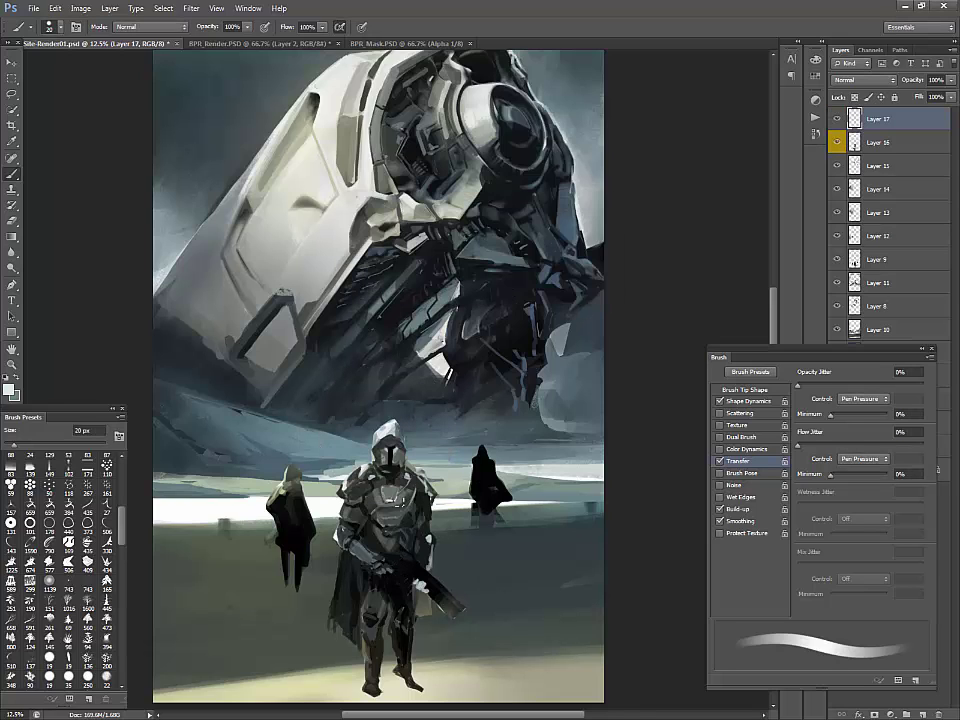
# Paint the central figure's hood and mask with tones sampled from the hood, using a 45 px brush
pyautogui.keyDown('alt'); pyautogui.click(388, 420); pyautogui.keyUp('alt')
pyautogui.press(']')
pyautogui.press(']')
pyautogui.press(']')
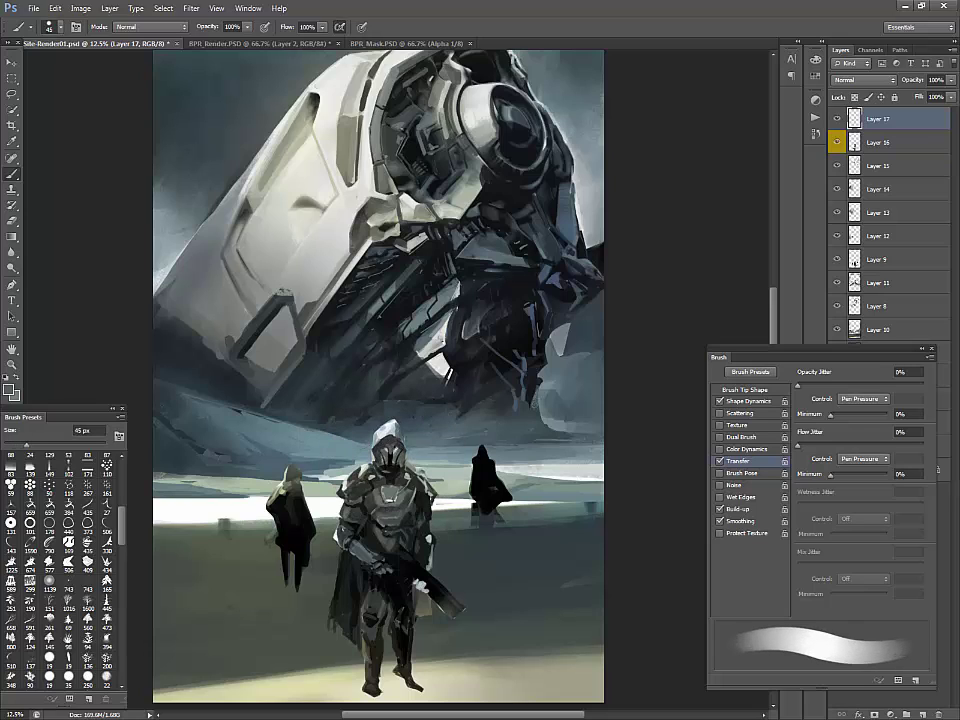
pyautogui.keyDown('alt'); pyautogui.click(392, 447); pyautogui.keyUp('alt')
pyautogui.moveTo(387, 446); pyautogui.dragTo(398, 449)
pyautogui.press('[')
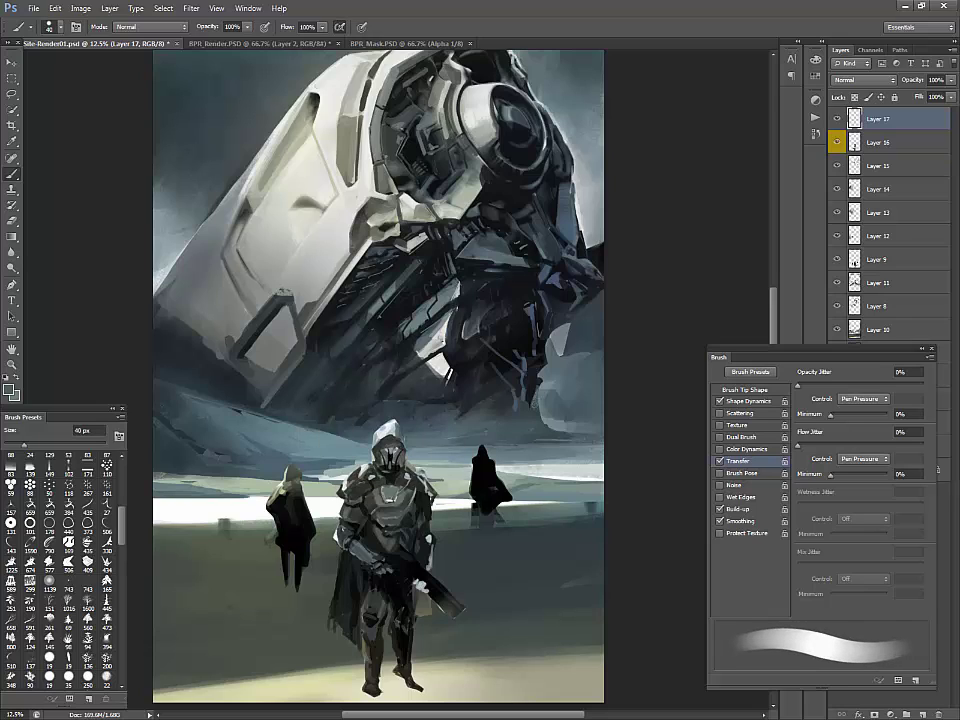
# Shade the central figure's mask and chest plate with greys sampled from the ship's hull and the armour at 40 px
pyautogui.keyDown('alt'); pyautogui.click(294, 353); pyautogui.keyUp('alt')
pyautogui.keyDown('alt'); pyautogui.click(292, 356); pyautogui.keyUp('alt')
pyautogui.keyDown('alt'); pyautogui.click(401, 580); pyautogui.keyUp('alt')
pyautogui.keyDown('alt'); pyautogui.click(290, 376); pyautogui.keyUp('alt')
pyautogui.keyDown('alt'); pyautogui.click(283, 369); pyautogui.keyUp('alt')
pyautogui.keyDown('alt'); pyautogui.click(300, 378); pyautogui.keyUp('alt')
pyautogui.keyDown('alt'); pyautogui.click(389, 500); pyautogui.keyUp('alt')
# Reduce the brush to 15 px and pick out fine details on the central figure's chest and abdomen with sampled tones
pyautogui.press('[')
pyautogui.press('[')
pyautogui.press('[')
pyautogui.press('[')
pyautogui.press('[')
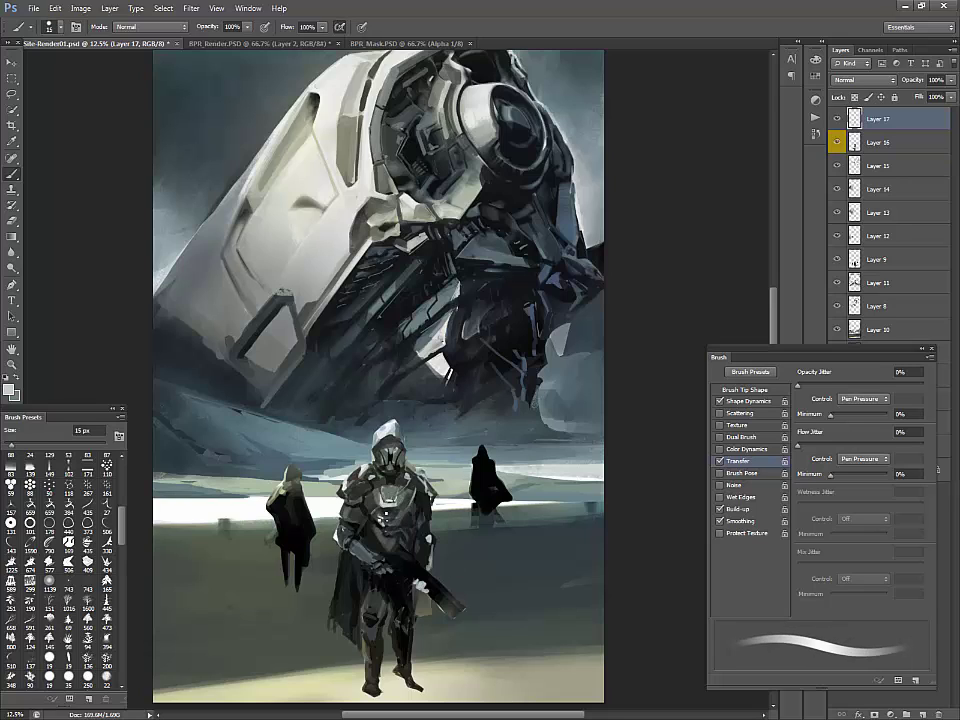
pyautogui.keyDown('alt'); pyautogui.click(384, 523); pyautogui.keyUp('alt')
pyautogui.keyDown('alt'); pyautogui.click(389, 521); pyautogui.keyUp('alt')
pyautogui.keyDown('alt'); pyautogui.click(382, 528); pyautogui.keyUp('alt')
# Enlarge the brush to 35 px and refine the central figure's shoulder plates, arm and hood with sampled dark and pale greys
pyautogui.keyDown('alt'); pyautogui.click(363, 500); pyautogui.keyUp('alt')
pyautogui.press(']')
pyautogui.press(']')
pyautogui.keyDown('alt'); pyautogui.click(356, 468); pyautogui.keyUp('alt')
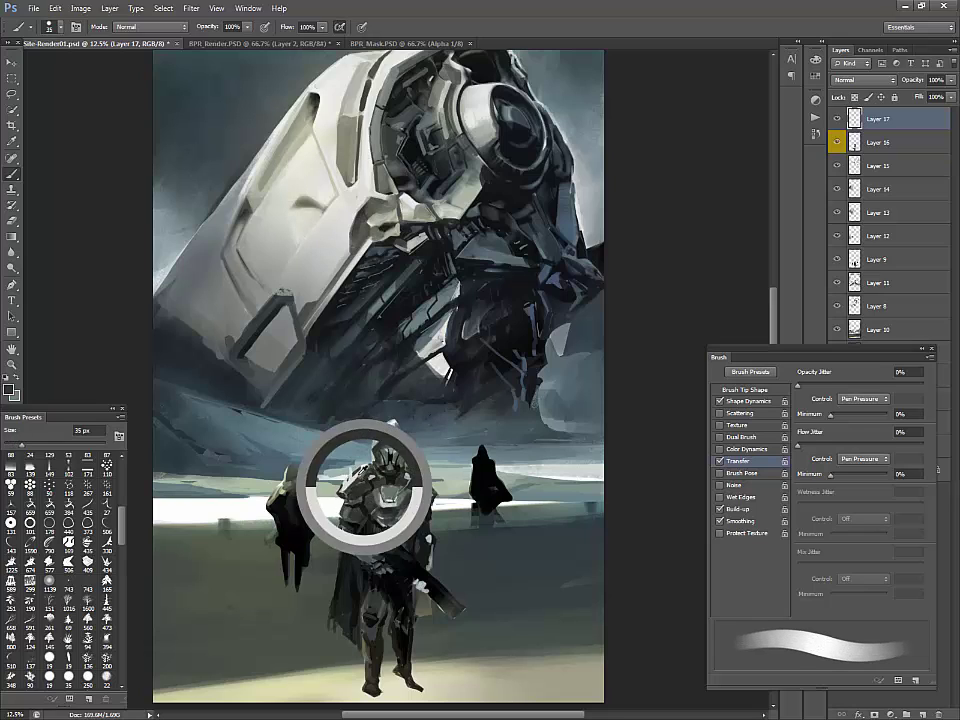
pyautogui.keyDown('alt'); pyautogui.click(276, 352); pyautogui.keyUp('alt')
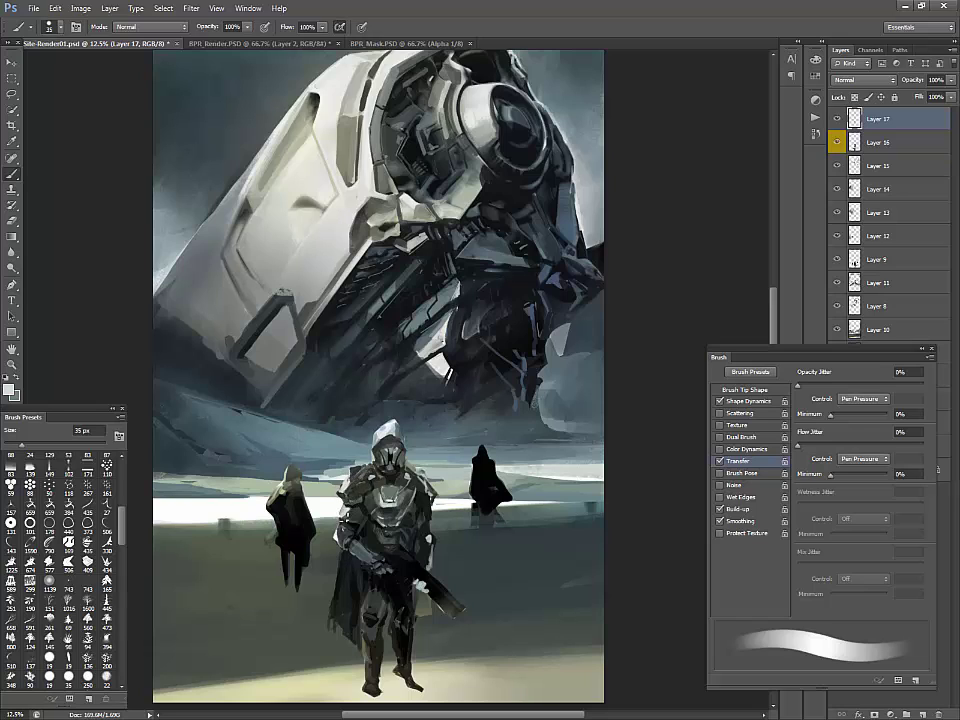
pyautogui.keyDown('alt'); pyautogui.click(345, 522); pyautogui.keyUp('alt')
pyautogui.keyDown('alt'); pyautogui.click(338, 537); pyautogui.keyUp('alt')
pyautogui.keyDown('alt'); pyautogui.click(386, 422); pyautogui.keyUp('alt')
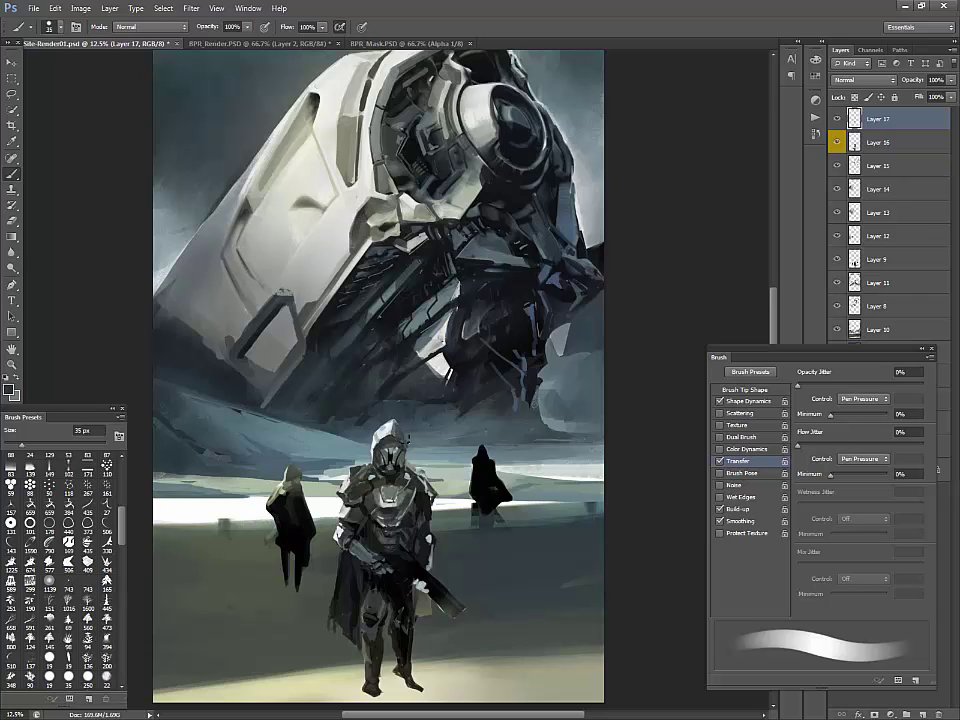
# Paint pale highlights on the central figure's leg armour with a grey sampled from the chest, enlarging the brush to 90 px
pyautogui.keyDown('alt'); pyautogui.click(393, 511); pyautogui.keyUp('alt')
pyautogui.moveTo(371, 598); pyautogui.dragTo(365, 643)
pyautogui.press(']')
pyautogui.press(']')
pyautogui.press(']')
pyautogui.press(']')
pyautogui.press(']')
pyautogui.press(']')
pyautogui.press(']')
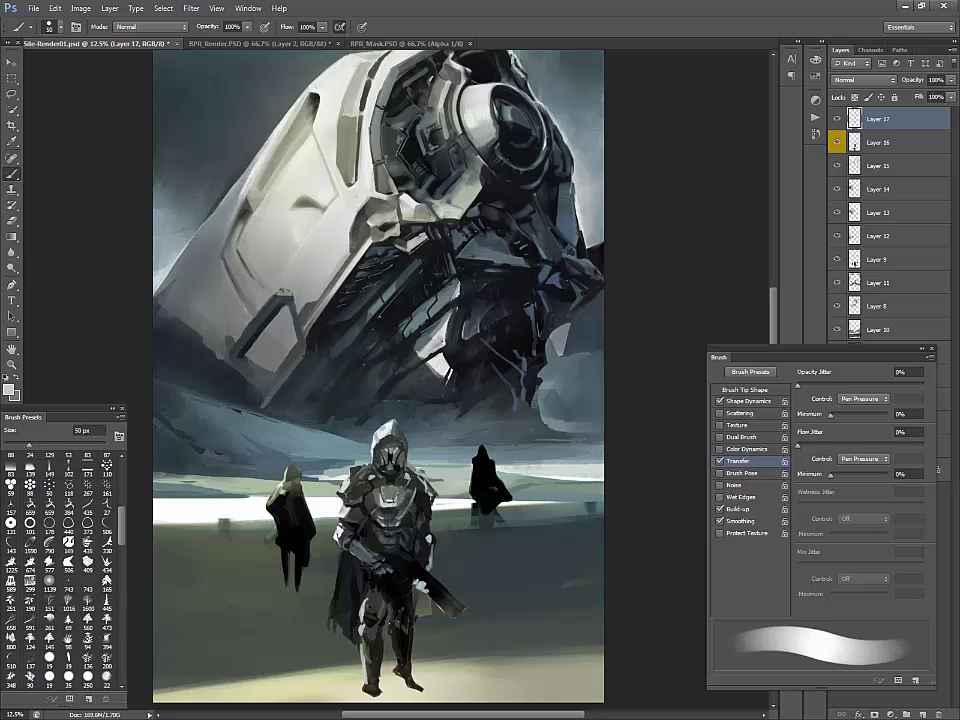
# Shade the central figure's thighs, cloak hem and lower legs with sampled dark tones at 90 px
pyautogui.keyDown('alt'); pyautogui.click(369, 605); pyautogui.keyUp('alt')
pyautogui.moveTo(386, 608); pyautogui.dragTo(385, 634)
pyautogui.keyDown('alt'); pyautogui.click(376, 536); pyautogui.keyUp('alt')
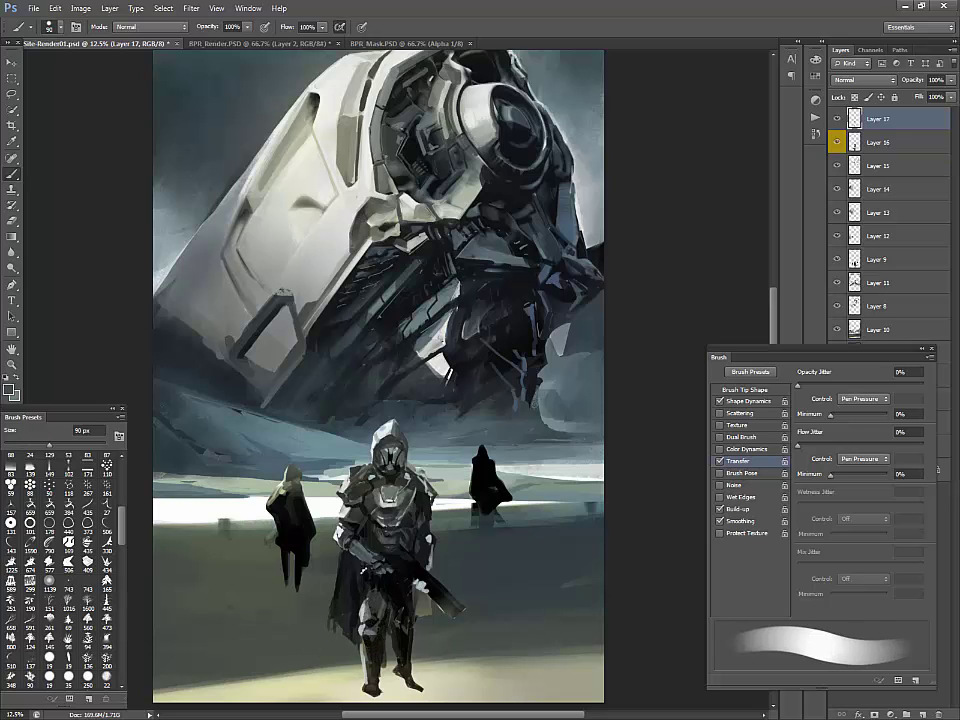
pyautogui.moveTo(360, 578); pyautogui.dragTo(364, 602)
pyautogui.moveTo(379, 652)
pyautogui.mouseDown()
pyautogui.moveTo(381, 690)
pyautogui.moveTo(371, 700)
pyautogui.moveTo(379, 702)
pyautogui.moveTo(387, 668)
pyautogui.mouseUp()
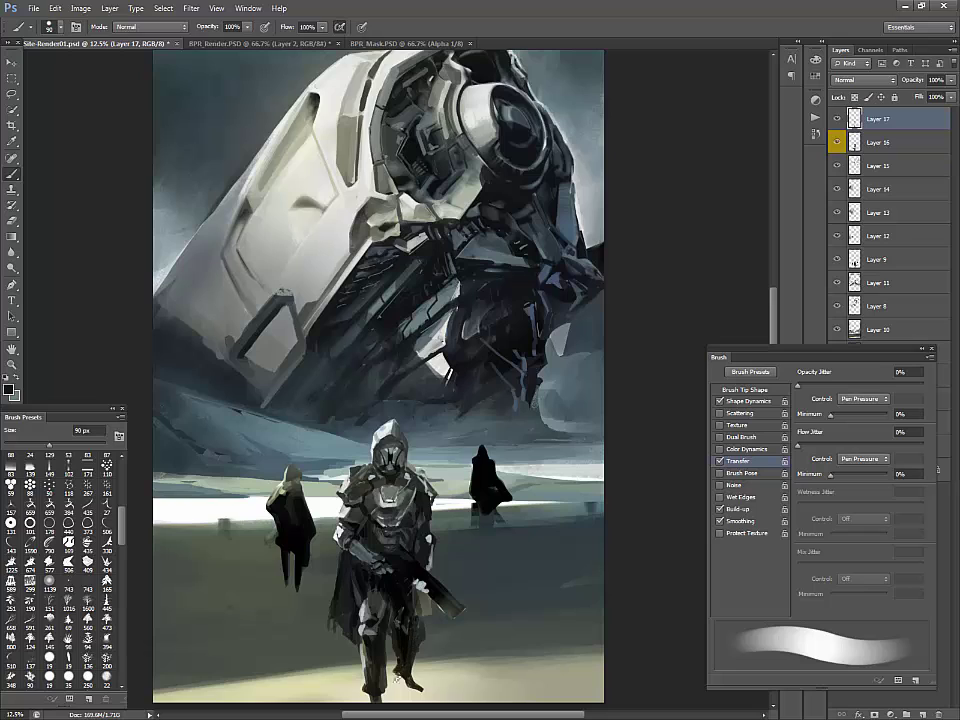
# Clean up the outline of the central figure's feet with the sampled sand colour and the Eraser
pyautogui.keyDown('alt'); pyautogui.click(392, 674); pyautogui.keyUp('alt')
pyautogui.press('e')
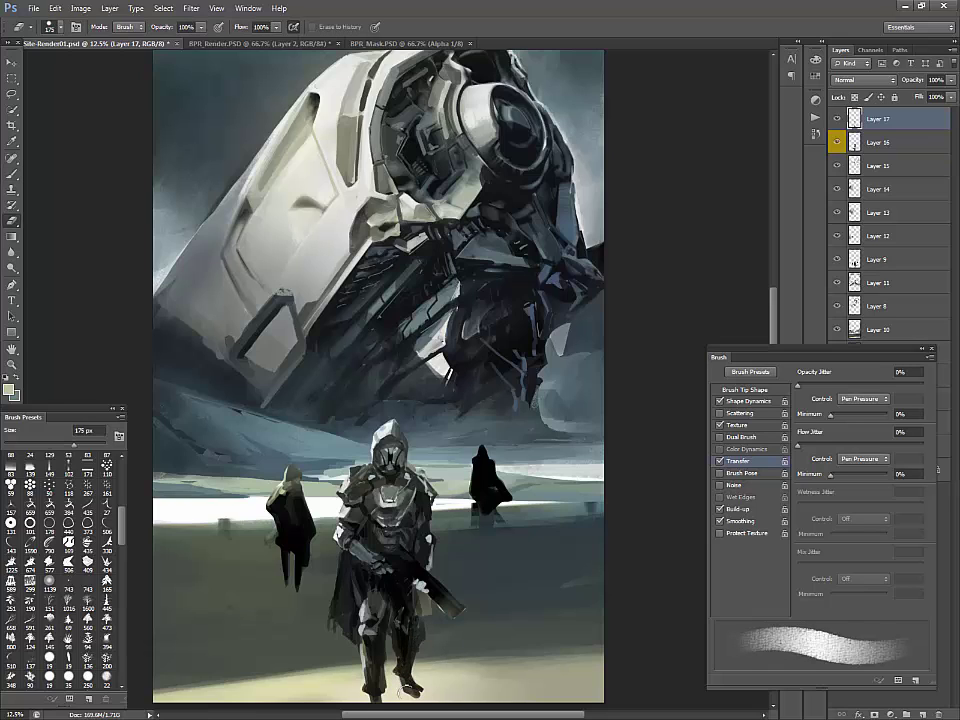
pyautogui.press('b')
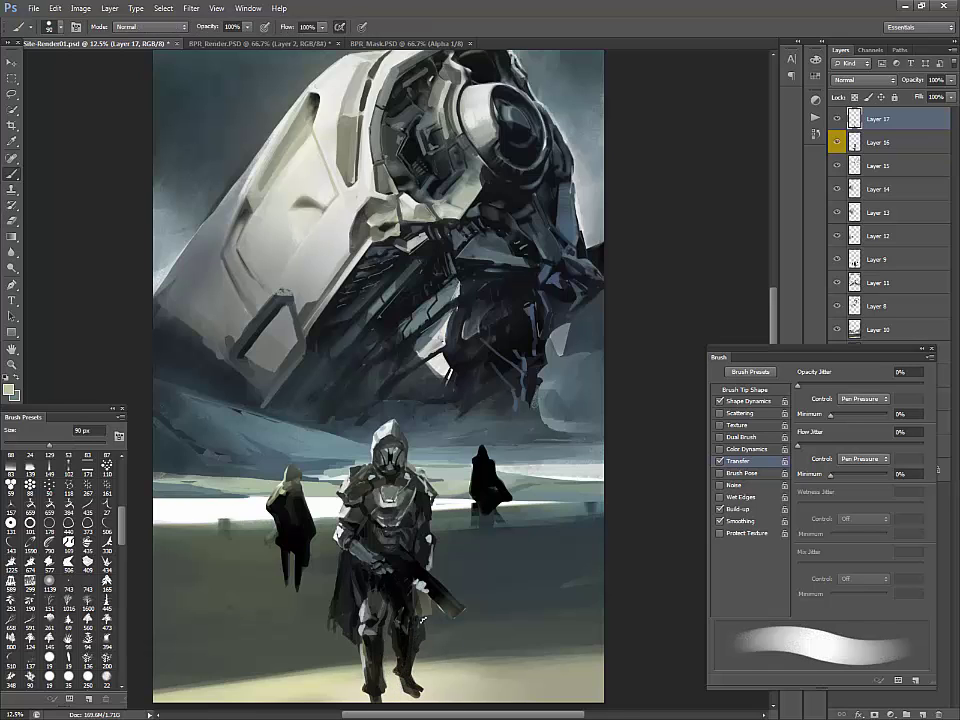
# Add a new layer above Layer 17 and define the left background figure's hood and cloak at 45 px
pyautogui.moveTo(496, 577); pyautogui.dragTo(555, 572)
pyautogui.keyDown('alt'); pyautogui.click(415, 557); pyautogui.keyUp('alt')
pyautogui.hotkey('ctrl', 'shift', 'alt', 'n')
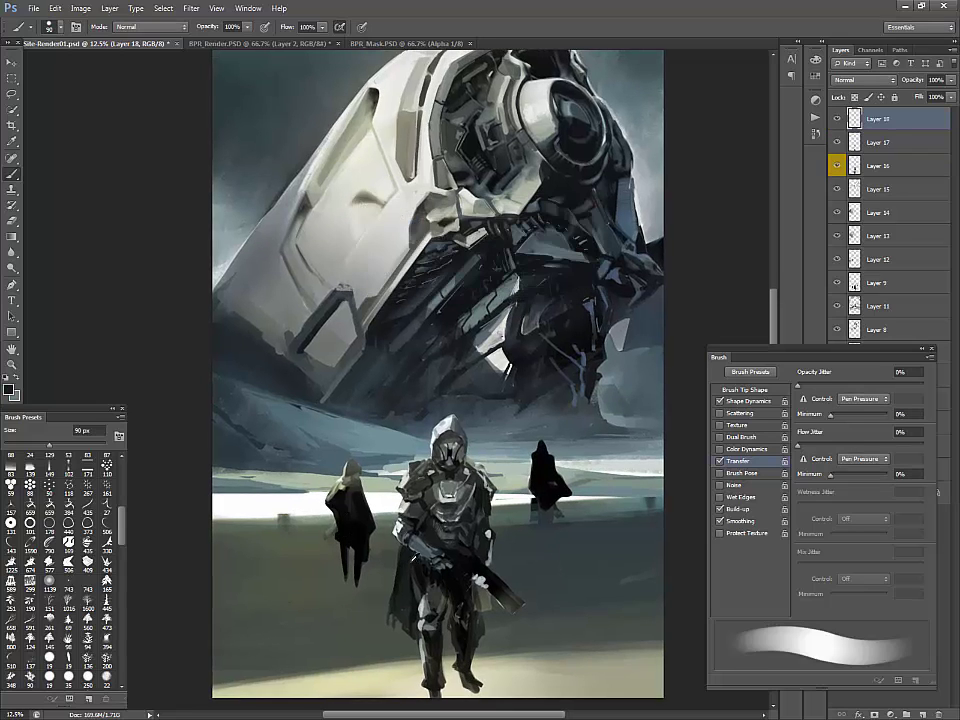
pyautogui.keyDown('alt'); pyautogui.click(439, 491); pyautogui.keyUp('alt')
pyautogui.press('d')
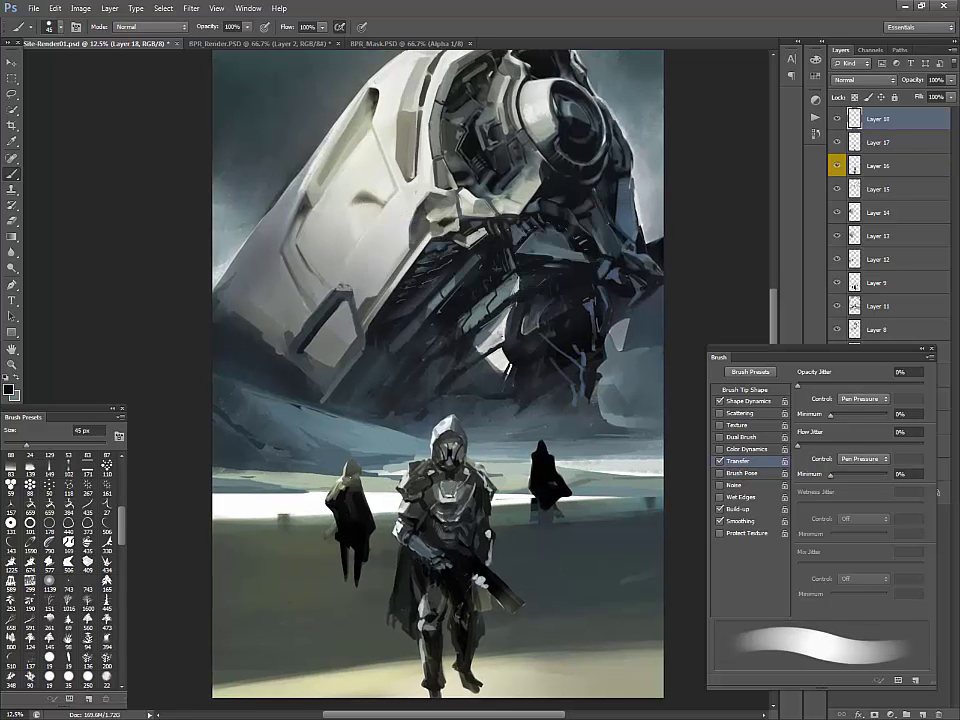
pyautogui.keyDown('alt'); pyautogui.click(335, 465); pyautogui.keyUp('alt')
pyautogui.press('d')
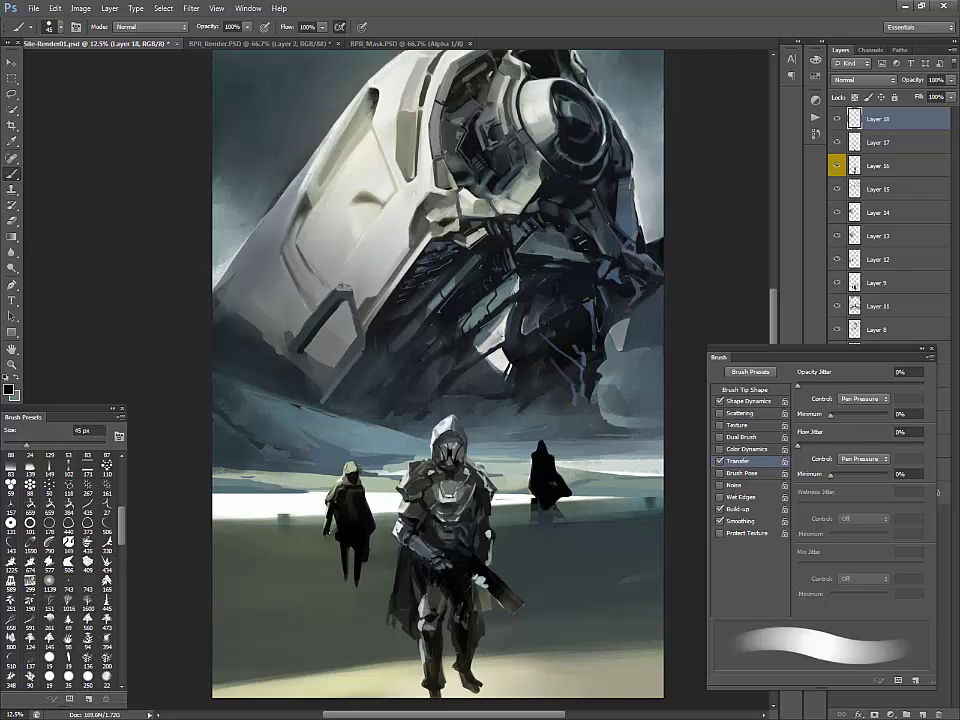
# Paint the left figure's torso, belt and legs with sampled muted tones at 45 px, refining the shoulder at 25 px
pyautogui.keyDown('alt'); pyautogui.click(265, 373); pyautogui.keyUp('alt')
pyautogui.moveTo(344, 497)
pyautogui.mouseDown()
pyautogui.moveTo(347, 552)
pyautogui.moveTo(361, 551)
pyautogui.moveTo(357, 541)
pyautogui.mouseUp()
pyautogui.keyDown('alt'); pyautogui.click(354, 540); pyautogui.keyUp('alt')
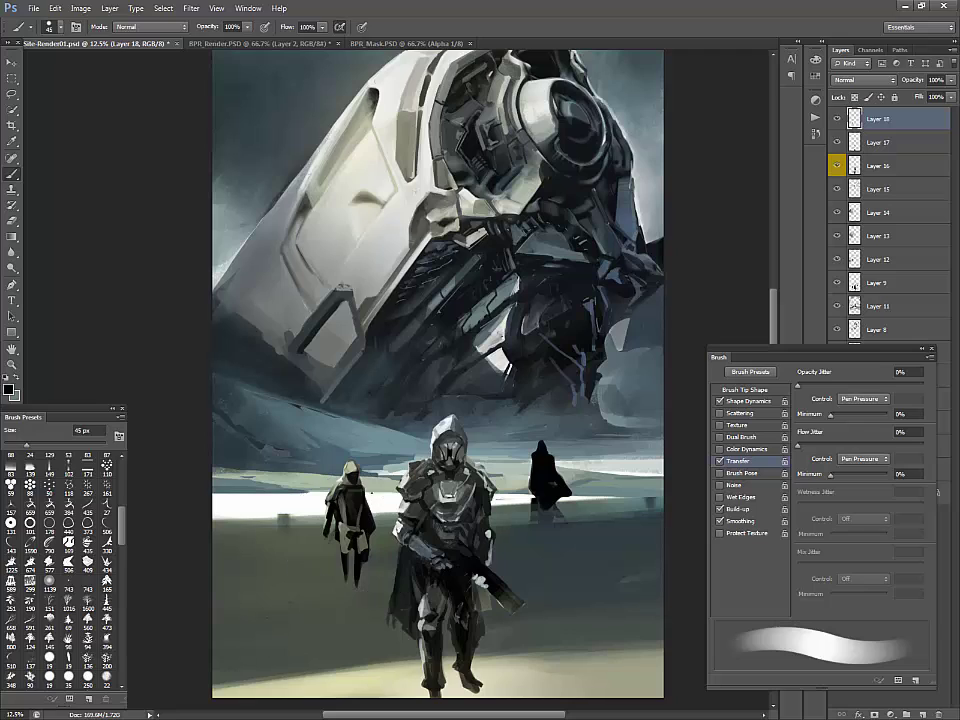
pyautogui.keyDown('alt'); pyautogui.click(266, 396); pyautogui.keyUp('alt')
pyautogui.moveTo(342, 487); pyautogui.dragTo(340, 525)
pyautogui.keyDown('alt'); pyautogui.click(340, 509); pyautogui.keyUp('alt')
pyautogui.keyDown('alt'); pyautogui.click(342, 522); pyautogui.keyUp('alt')
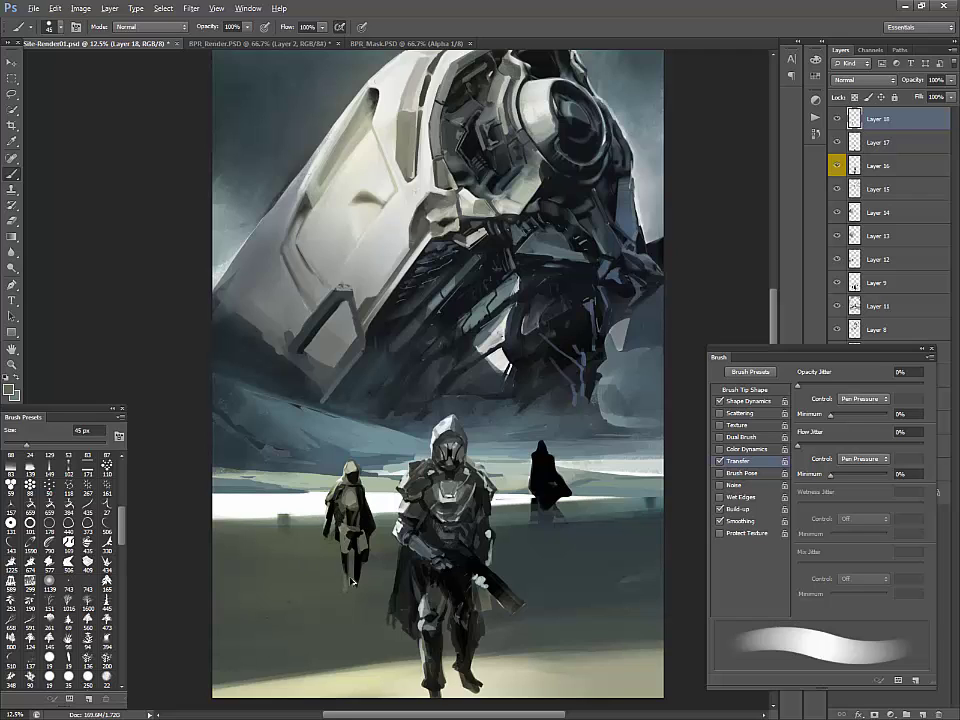
pyautogui.moveTo(360, 585); pyautogui.dragTo(363, 559)
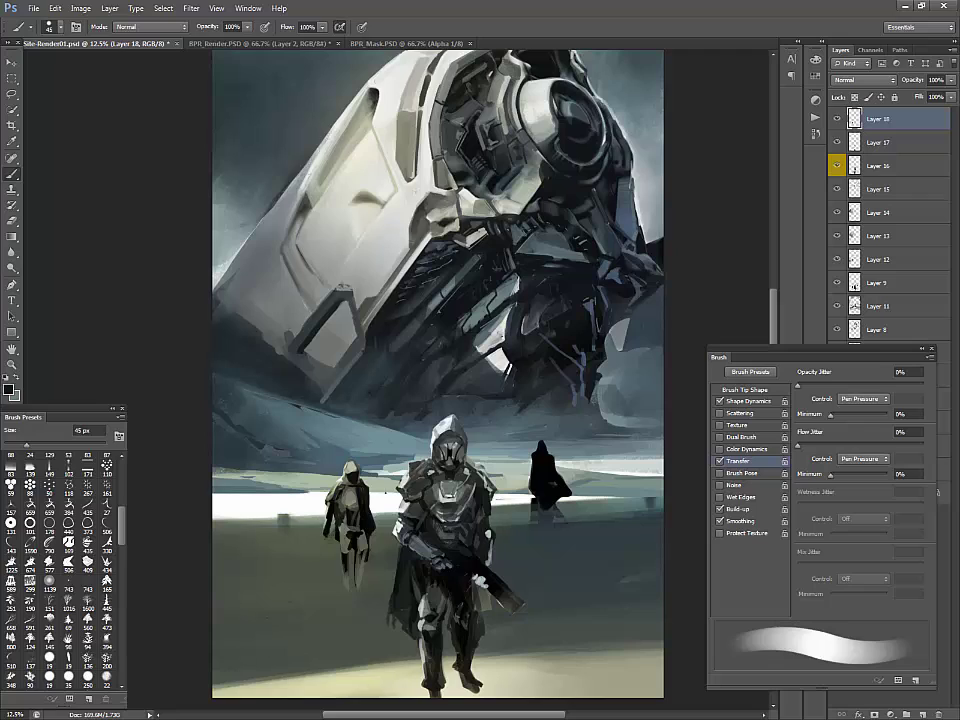
pyautogui.press('[')
pyautogui.press('[')
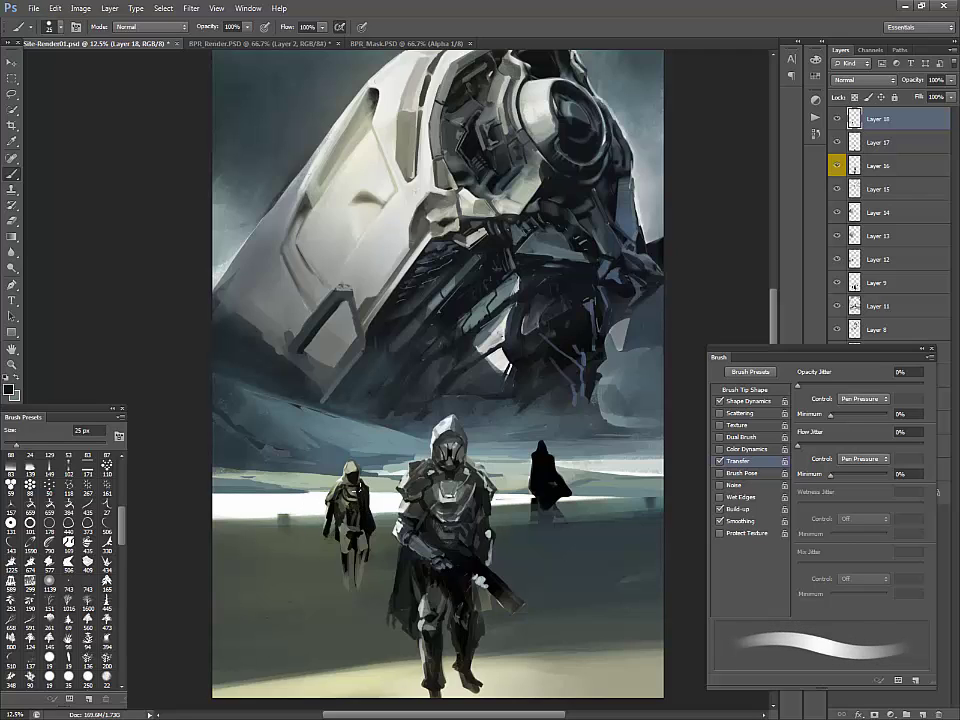
# Select the right background figure on Layer 9 with a rectangular marquee, then move it lower and enlarge it
pyautogui.keyDown('ctrl'); pyautogui.click(550, 486); pyautogui.keyUp('ctrl')
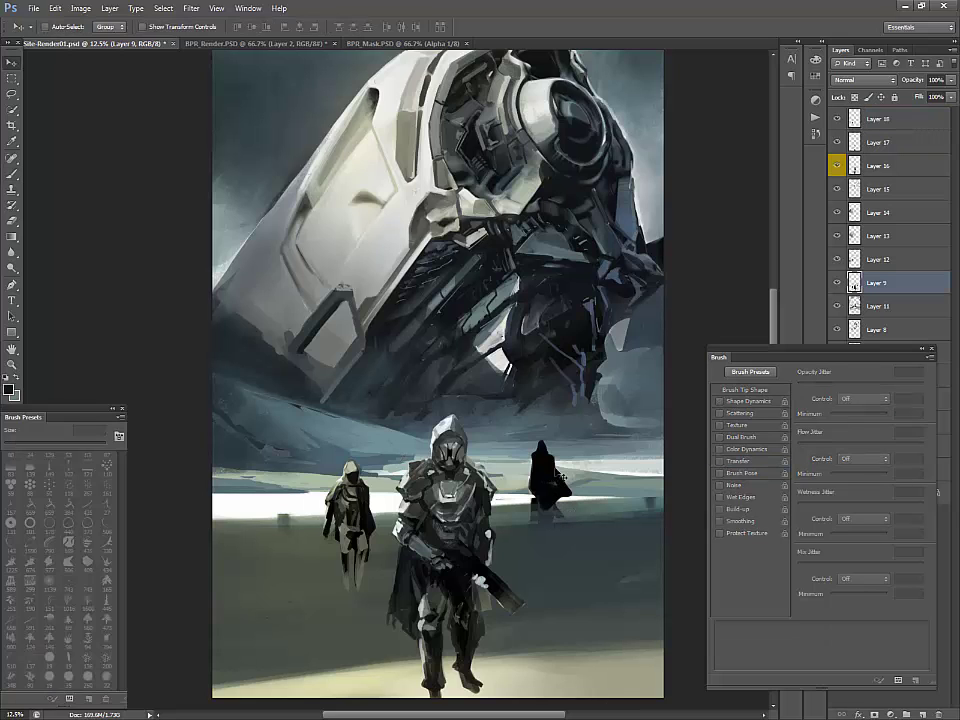
pyautogui.press('m')
pyautogui.moveTo(504, 418); pyautogui.dragTo(628, 564)
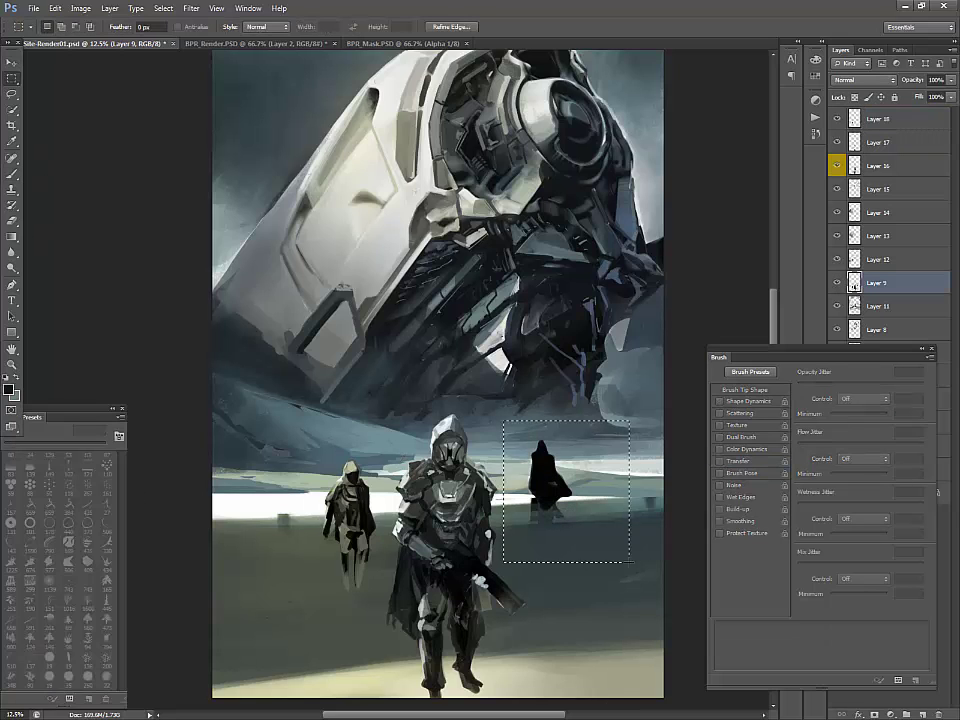
pyautogui.press('v')
pyautogui.moveTo(560, 500)
pyautogui.mouseDown()
pyautogui.moveTo(600, 615)
pyautogui.moveTo(632, 617)
pyautogui.moveTo(575, 523)
pyautogui.mouseUp()
pyautogui.hotkey('ctrl', 't')
pyautogui.press('Return')
# Lock Layer 9's transparent pixels, deselect, darken the right figure's legs with black, and unlock the transparency
pyautogui.click(853, 98)
pyautogui.press('b')
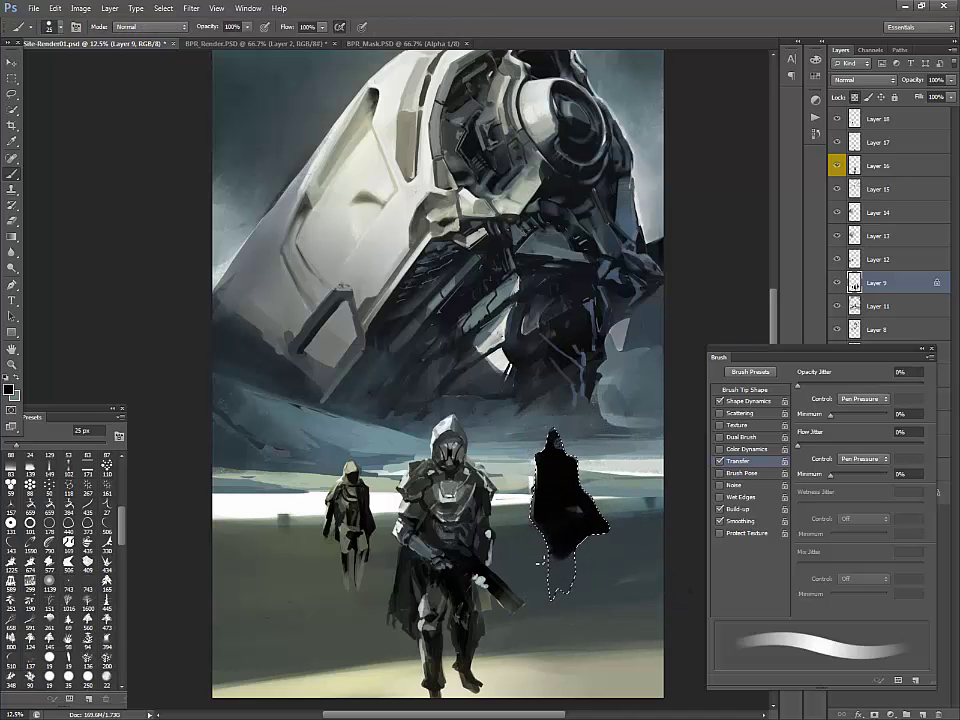
pyautogui.hotkey('ctrl', 'd')
pyautogui.moveTo(581, 536)
pyautogui.mouseDown()
pyautogui.moveTo(560, 576)
pyautogui.moveTo(568, 598)
pyautogui.mouseUp()
pyautogui.click(854, 98)
# Erase parts of the right figure's flaring cloak and pointed hood to slim its silhouette, varying the eraser size
pyautogui.press('e')
pyautogui.press('[')
pyautogui.press('[')
pyautogui.moveTo(572, 597)
pyautogui.mouseDown()
pyautogui.moveTo(597, 538)
pyautogui.moveTo(596, 493)
pyautogui.moveTo(590, 508)
pyautogui.mouseUp()
pyautogui.press(']')
pyautogui.press(']')
pyautogui.press(']')
pyautogui.press(']')
pyautogui.press(']')
pyautogui.moveTo(543, 455); pyautogui.dragTo(570, 440)
# Set the brush to 45 px and redefine the right figure's head and silhouette
pyautogui.press('b')
pyautogui.press('[')
pyautogui.press('[')
pyautogui.press('[')
pyautogui.press('[')
pyautogui.press('[')
pyautogui.press('[')
pyautogui.press('[')
pyautogui.press('[')
pyautogui.press('[')
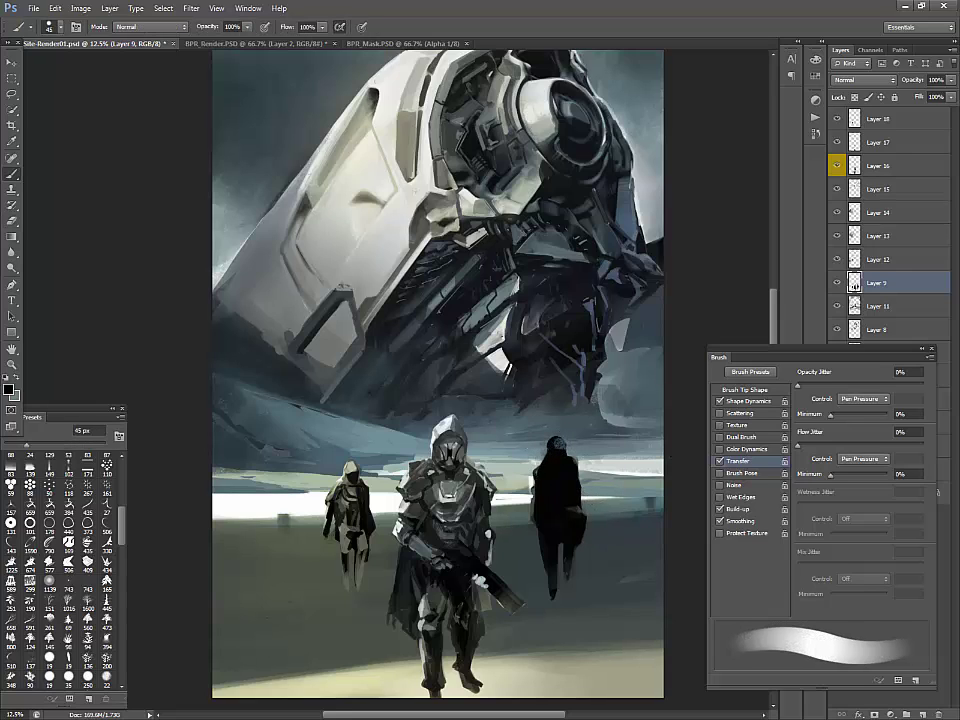
# Toggle the visibility of Layer 9 and Layer 18 to check their contents, and make Layer 18 active
pyautogui.click(837, 283)
pyautogui.click(837, 283)
pyautogui.click(864, 120)
pyautogui.click(837, 120)
pyautogui.click(837, 120)
# Enlarge the brush to 90 px and block in the right figure's chest, hips and legs with grey sampled from the central figure
pyautogui.keyDown('alt'); pyautogui.click(457, 495); pyautogui.keyUp('alt')
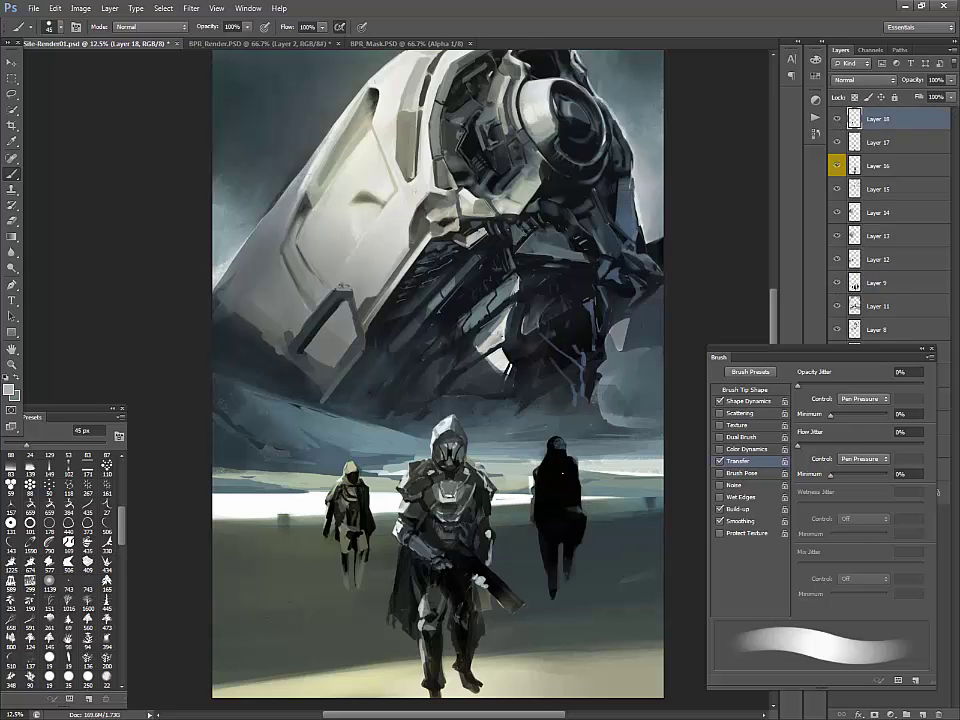
pyautogui.press(']')
pyautogui.press(']')
pyautogui.press(']')
pyautogui.press(']')
pyautogui.press(']')
pyautogui.moveTo(549, 470)
pyautogui.mouseDown()
pyautogui.moveTo(565, 486)
pyautogui.moveTo(544, 494)
pyautogui.moveTo(558, 495)
pyautogui.moveTo(549, 516)
pyautogui.moveTo(562, 515)
pyautogui.moveTo(543, 538)
pyautogui.moveTo(577, 535)
pyautogui.moveTo(572, 577)
pyautogui.moveTo(542, 592)
pyautogui.mouseUp()
pyautogui.keyDown('alt'); pyautogui.click(558, 483); pyautogui.keyUp('alt')
pyautogui.keyDown('alt'); pyautogui.click(556, 471); pyautogui.keyUp('alt')
pyautogui.keyDown('alt'); pyautogui.click(549, 572); pyautogui.keyUp('alt')
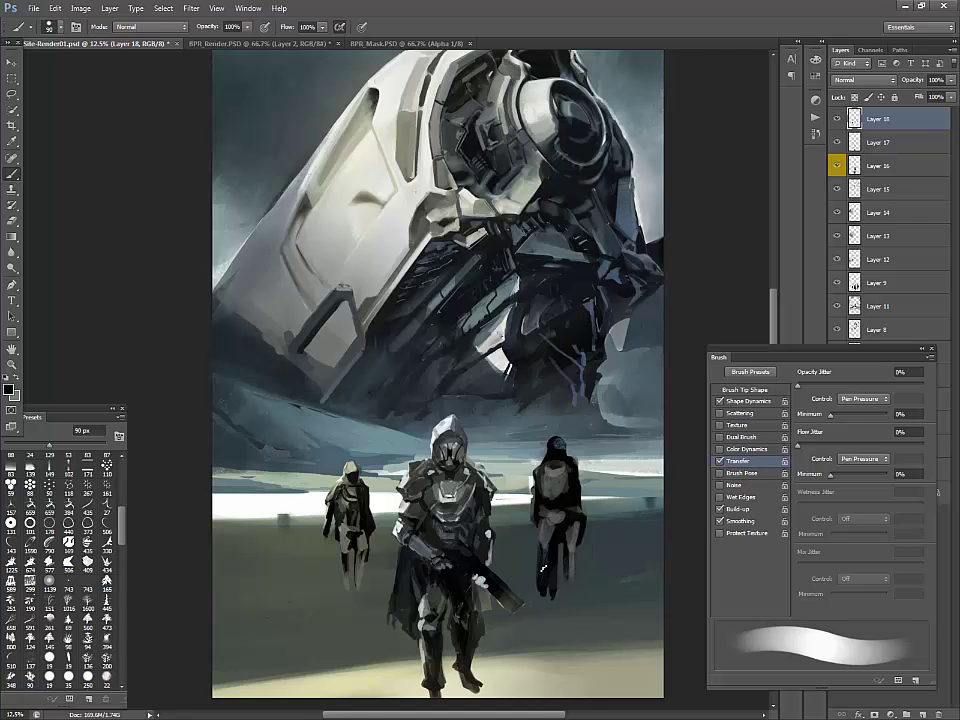
# Refine the right figure's legs by painting and erasing their edges, and touch up the shoulder with a sampled grey
pyautogui.moveTo(568, 543); pyautogui.dragTo(577, 590)
pyautogui.press('e')
pyautogui.moveTo(533, 556); pyautogui.dragTo(539, 588)
pyautogui.press('b')
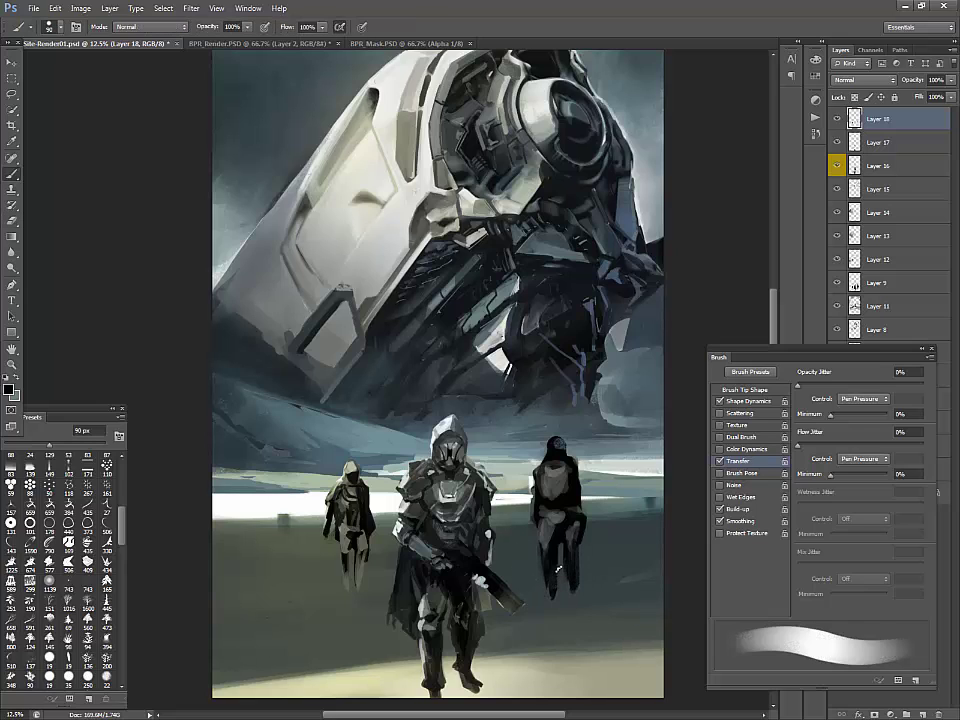
pyautogui.keyDown('alt'); pyautogui.click(560, 468); pyautogui.keyUp('alt')
pyautogui.moveTo(544, 469); pyautogui.dragTo(534, 486)
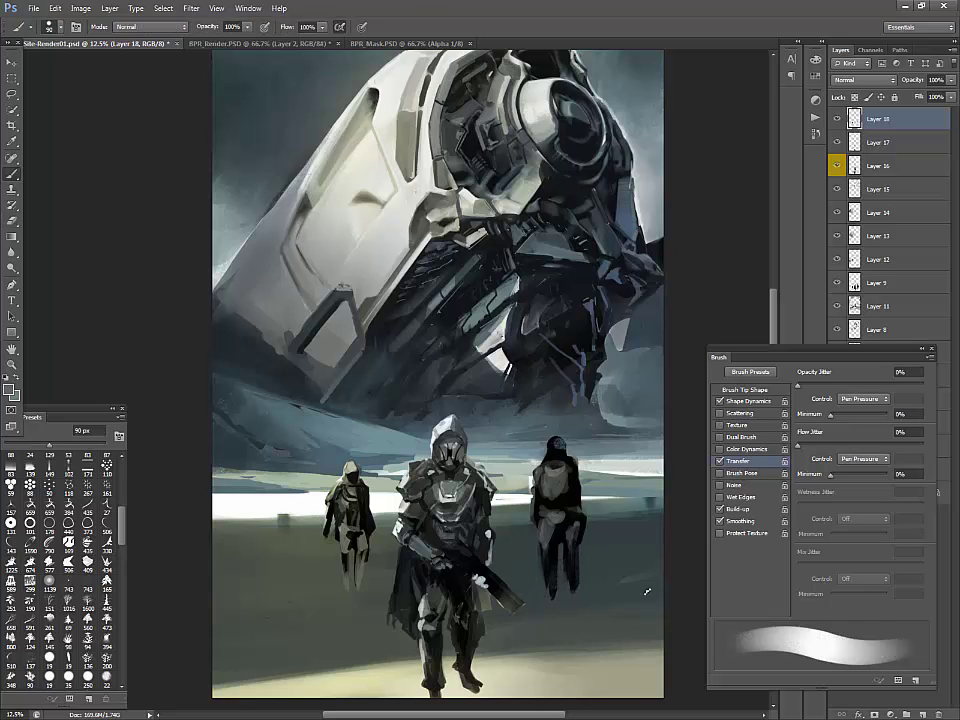
# Check Layer 18 by toggling it, then reduce the brush to 50 px and paint the right figure's face and shoulders in sampled greys
pyautogui.click(838, 119)
pyautogui.click(838, 119)
pyautogui.keyDown('alt'); pyautogui.click(500, 334); pyautogui.keyUp('alt')
pyautogui.press('[')
pyautogui.press('[')
pyautogui.press('[')
pyautogui.press('[')
pyautogui.keyDown('alt'); pyautogui.click(556, 475); pyautogui.keyUp('alt')
pyautogui.keyDown('alt'); pyautogui.click(444, 427); pyautogui.keyUp('alt')
pyautogui.keyDown('alt'); pyautogui.click(577, 456); pyautogui.keyUp('alt')
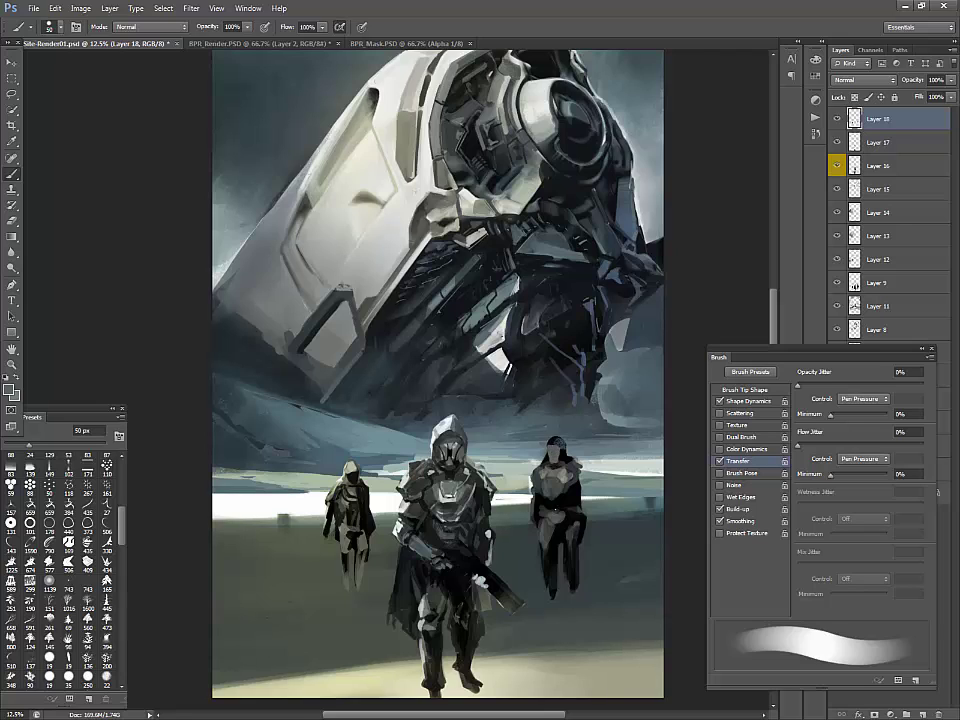
# Paint grey panels down the right figure's torso, side and legs with tones sampled from its hips at 50 px
pyautogui.keyDown('alt'); pyautogui.click(544, 532); pyautogui.keyUp('alt')
pyautogui.moveTo(543, 524); pyautogui.dragTo(556, 597)
pyautogui.keyDown('alt'); pyautogui.click(544, 532); pyautogui.keyUp('alt')
pyautogui.keyDown('alt'); pyautogui.click(543, 528); pyautogui.keyUp('alt')
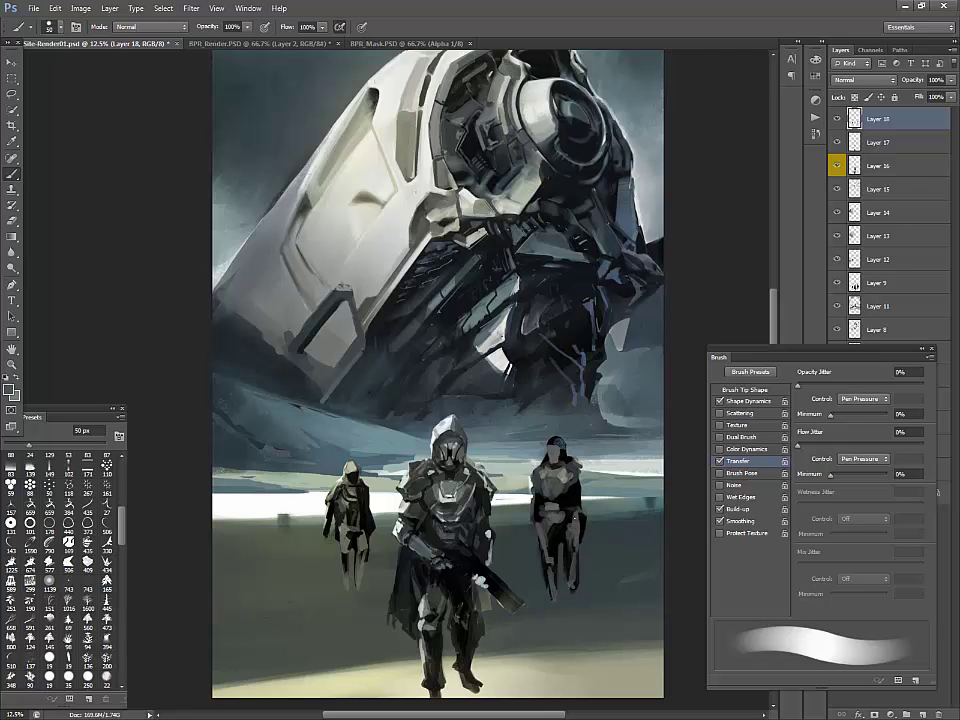
pyautogui.moveTo(545, 484)
pyautogui.mouseDown()
pyautogui.moveTo(541, 521)
pyautogui.moveTo(579, 541)
pyautogui.moveTo(575, 572)
pyautogui.mouseUp()
pyautogui.moveTo(546, 557); pyautogui.dragTo(551, 602)
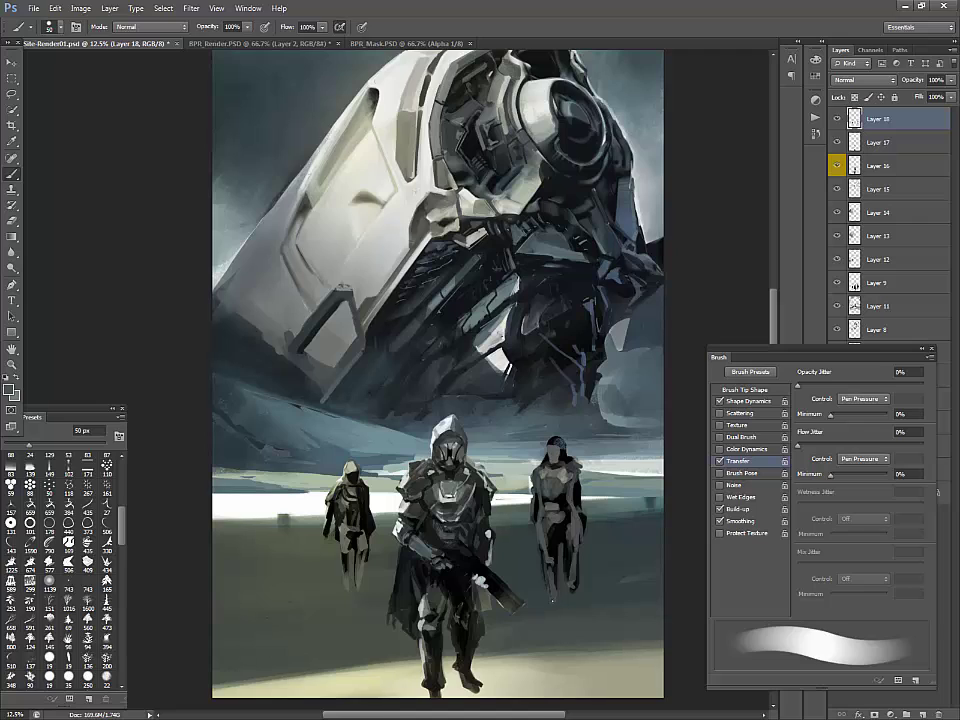
# Paint the right figure's raised arm and a weapon across its shoulders with sampled dark tones, undoing the last two strokes
pyautogui.keyDown('alt'); pyautogui.click(557, 548); pyautogui.keyUp('alt')
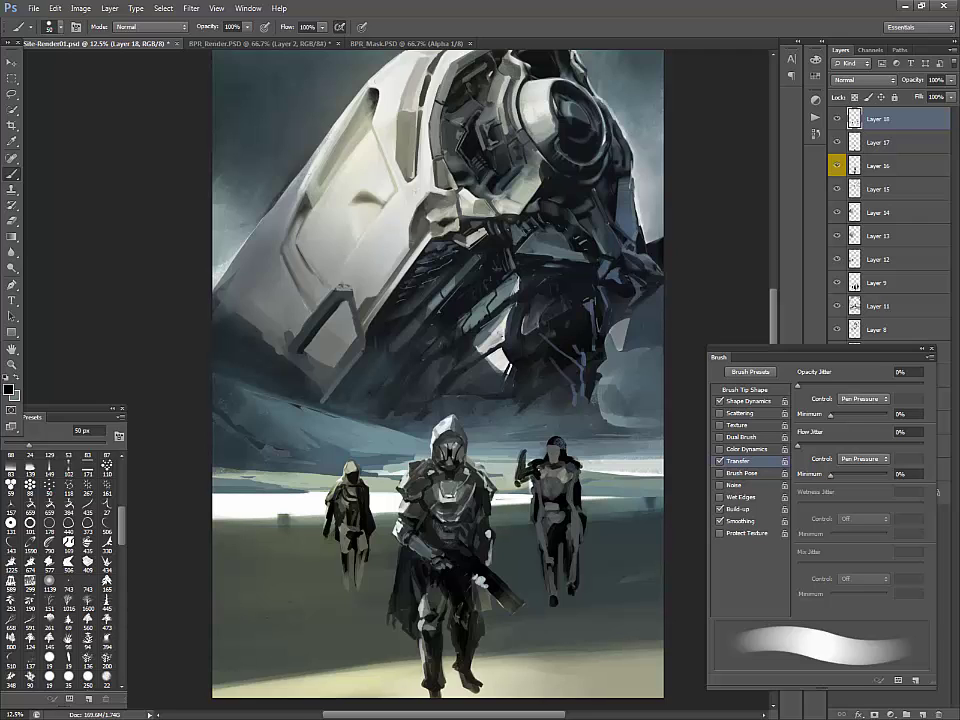
pyautogui.keyDown('alt'); pyautogui.click(543, 474); pyautogui.keyUp('alt')
pyautogui.moveTo(561, 503); pyautogui.dragTo(571, 508)
pyautogui.keyDown('alt'); pyautogui.click(522, 460); pyautogui.keyUp('alt')
pyautogui.moveTo(521, 440)
pyautogui.mouseDown()
pyautogui.moveTo(523, 452)
pyautogui.moveTo(535, 446)
pyautogui.moveTo(558, 458)
pyautogui.mouseUp()
pyautogui.moveTo(582, 462)
pyautogui.mouseDown()
pyautogui.moveTo(593, 493)
pyautogui.moveTo(587, 482)
pyautogui.mouseUp()
pyautogui.hotkey('ctrl', 'alt', 'z')
pyautogui.hotkey('ctrl', 'alt', 'z')
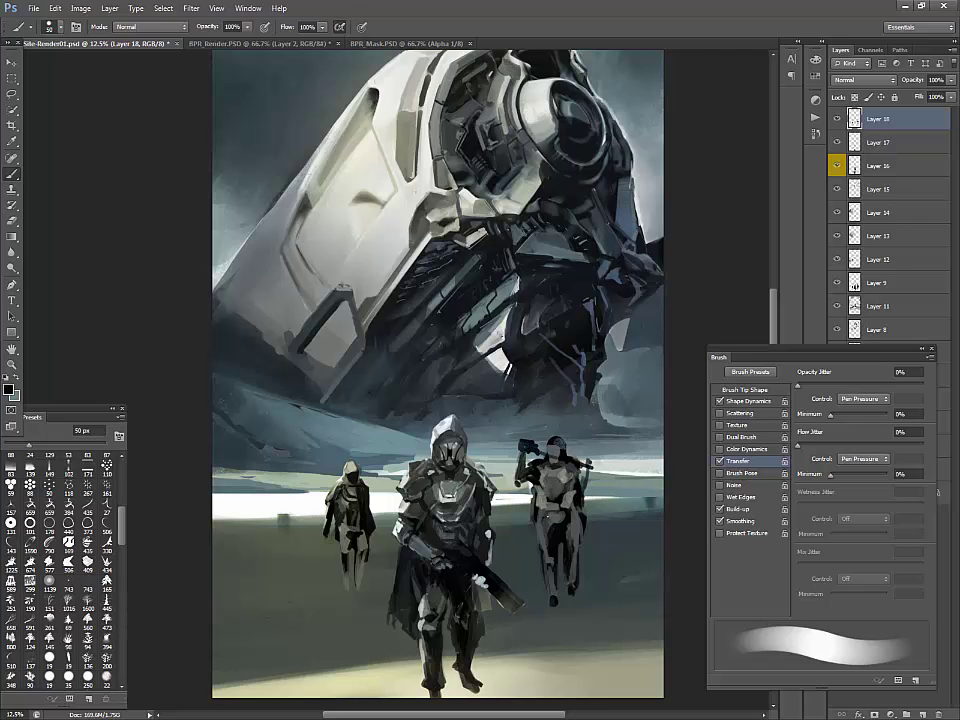
# Add white highlights along the right figure's arms, reduce the brush to 25 px and sample a cream tone from the bright horizon
pyautogui.press('x')
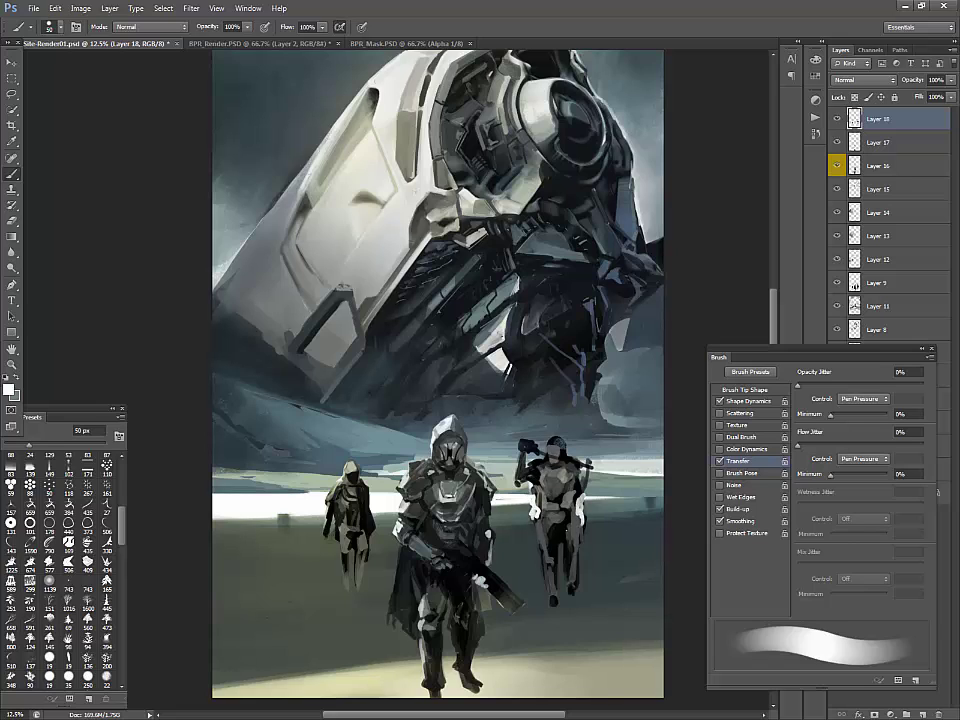
pyautogui.keyDown('alt'); pyautogui.click(555, 537); pyautogui.keyUp('alt')
pyautogui.keyDown('alt'); pyautogui.click(305, 632); pyautogui.keyUp('alt')
pyautogui.press('[')
pyautogui.press('[')
pyautogui.press('[')
pyautogui.press('[')
pyautogui.press('[')
pyautogui.keyDown('alt'); pyautogui.click(318, 503); pyautogui.keyUp('alt')
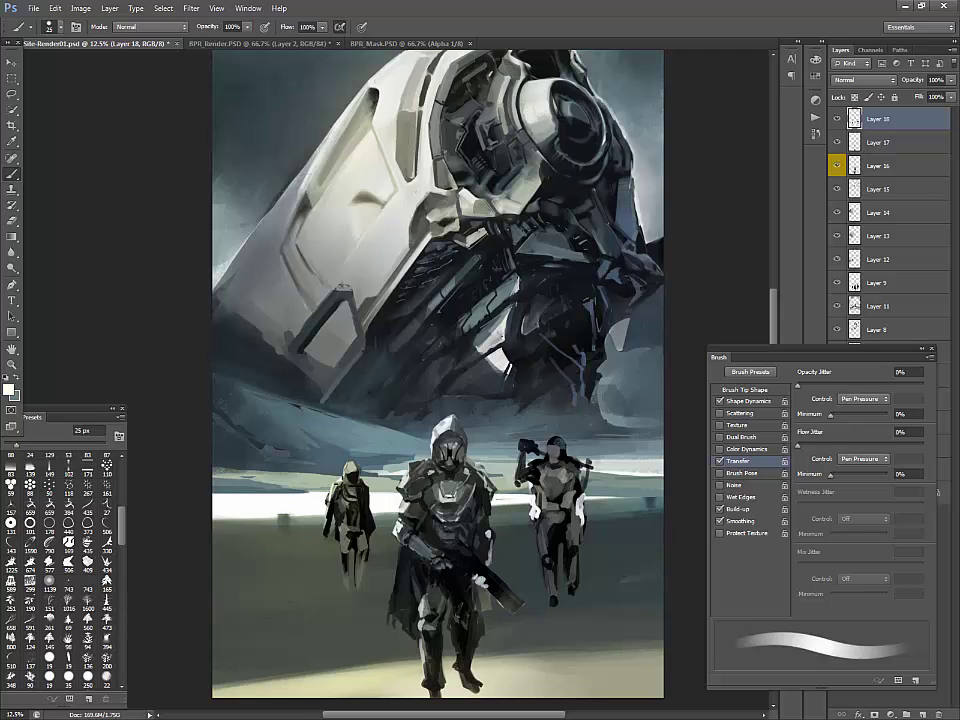
# Reshape the left figure's cloak edge, shoulder and arm with sampled dark tones at 25 px
pyautogui.keyDown('alt'); pyautogui.click(369, 484); pyautogui.keyUp('alt')
pyautogui.moveTo(369, 481); pyautogui.dragTo(328, 516)
pyautogui.keyDown('alt'); pyautogui.click(335, 492); pyautogui.keyUp('alt')
pyautogui.keyDown('alt'); pyautogui.click(343, 520); pyautogui.keyUp('alt')
pyautogui.moveTo(321, 513); pyautogui.dragTo(333, 566)
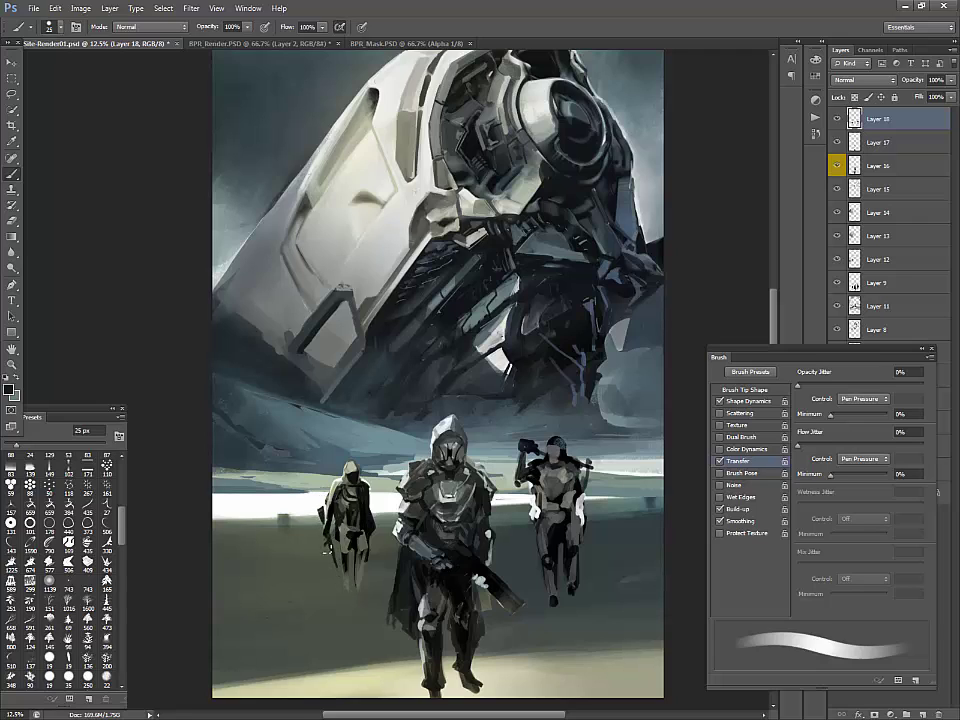
# Paint the left figure's lower cloak and legs with tones sampled from its body at 40 px
pyautogui.keyDown('alt'); pyautogui.click(350, 543); pyautogui.keyUp('alt')
pyautogui.keyDown('alt'); pyautogui.click(351, 525); pyautogui.keyUp('alt')
pyautogui.keyDown('alt'); pyautogui.click(342, 532); pyautogui.keyUp('alt')
pyautogui.press(']')
pyautogui.press(']')
pyautogui.keyDown('alt'); pyautogui.click(342, 552); pyautogui.keyUp('alt')
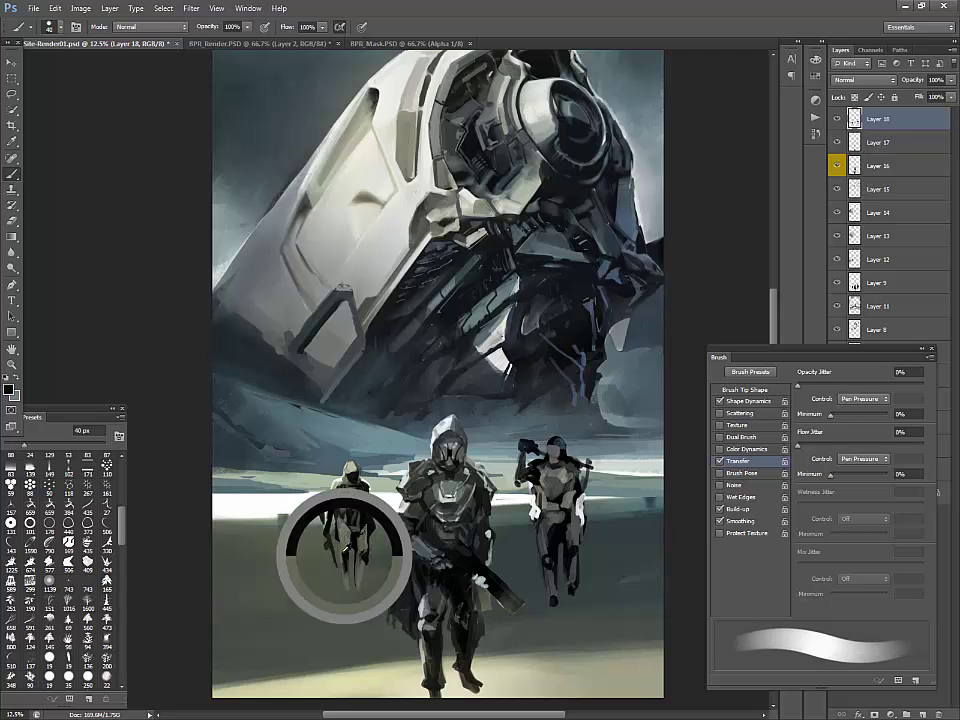
pyautogui.moveTo(351, 569); pyautogui.dragTo(348, 586)
pyautogui.keyDown('alt'); pyautogui.click(357, 556); pyautogui.keyUp('alt')
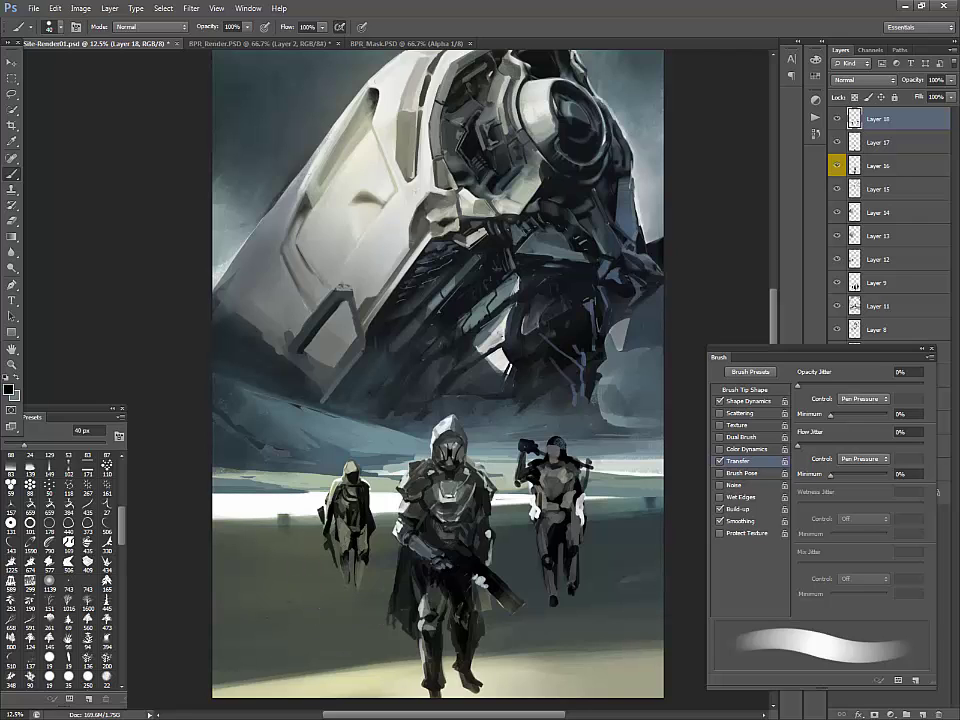
# Reduce the brush to 20 px and extend the left figure's thin legs down to its feet
pyautogui.press('x')
pyautogui.press('x')
pyautogui.press('[')
pyautogui.press('[')
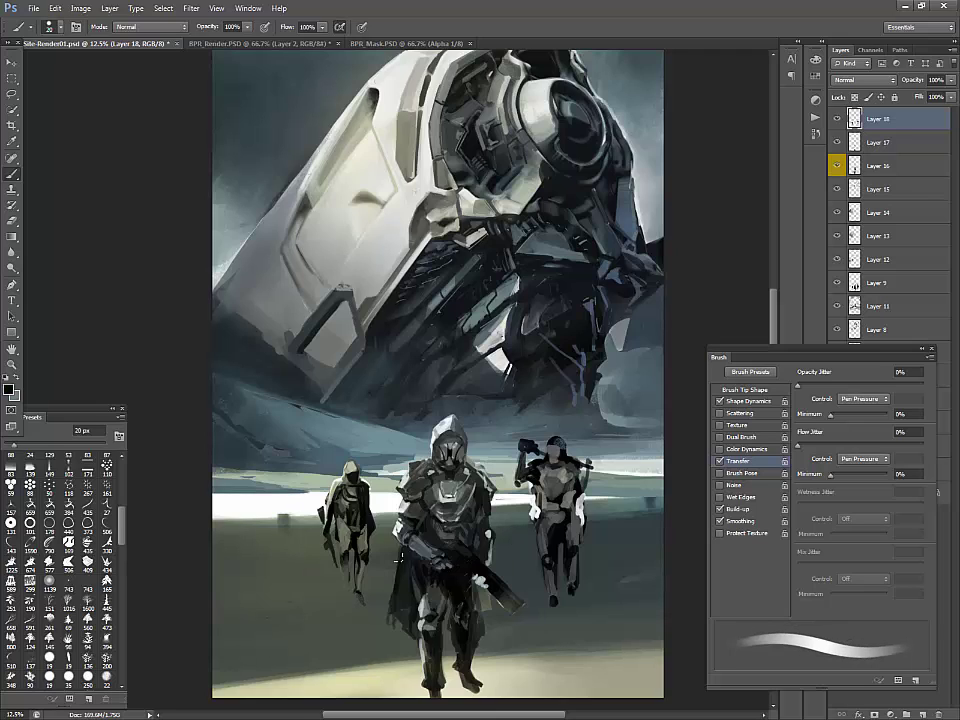
pyautogui.moveTo(341, 546); pyautogui.dragTo(344, 600)
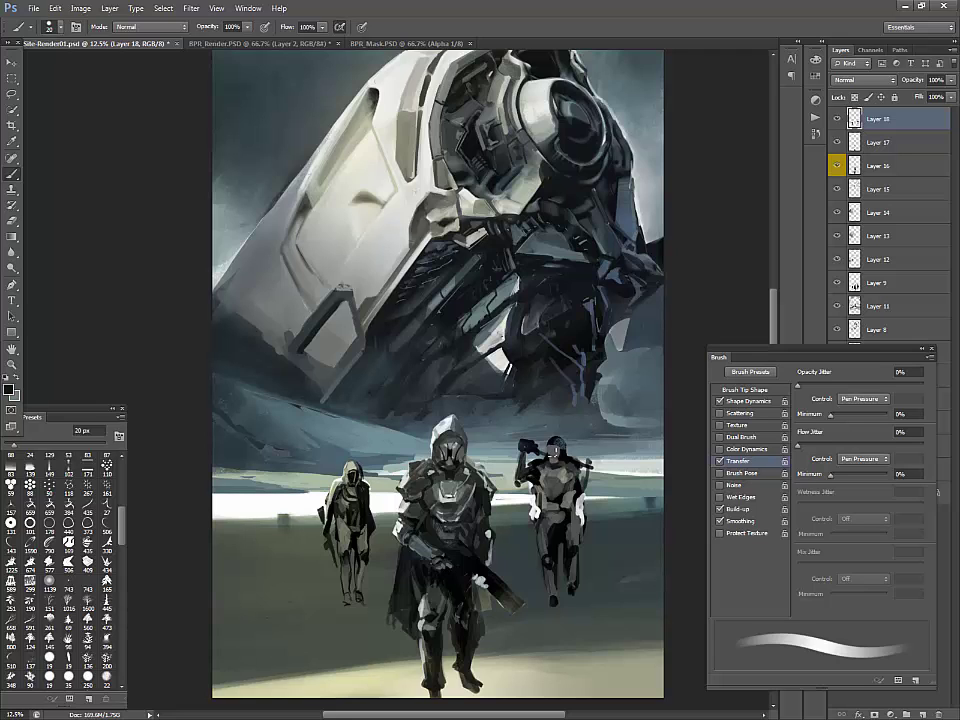
# Detail the right figure's face, helmet and chest with sampled light and dark tones at 20 px
pyautogui.keyDown('alt'); pyautogui.click(472, 446); pyautogui.keyUp('alt')
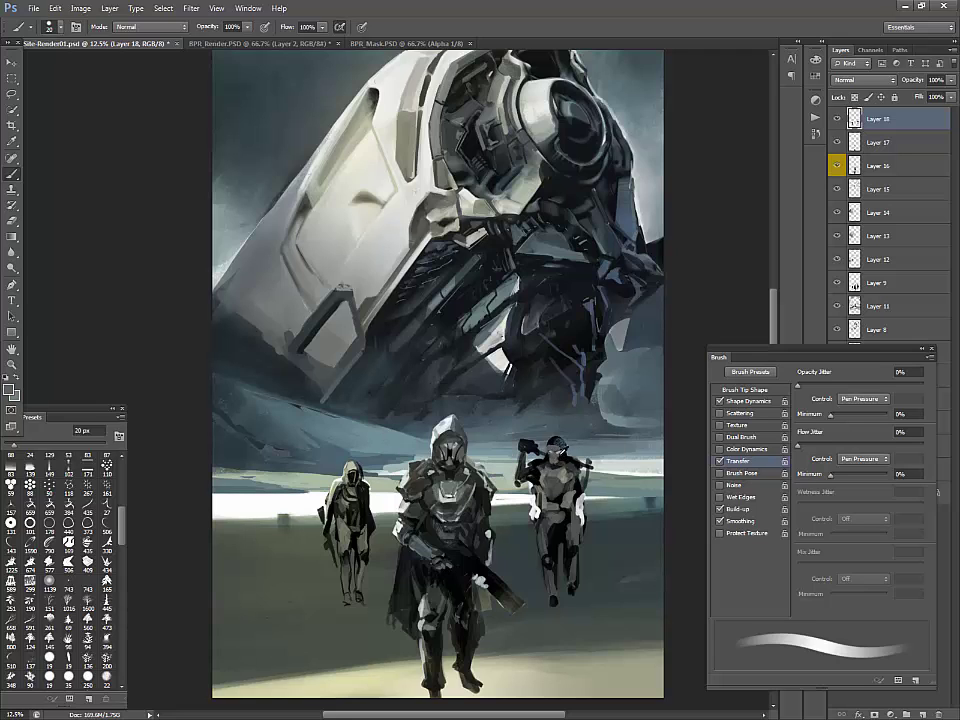
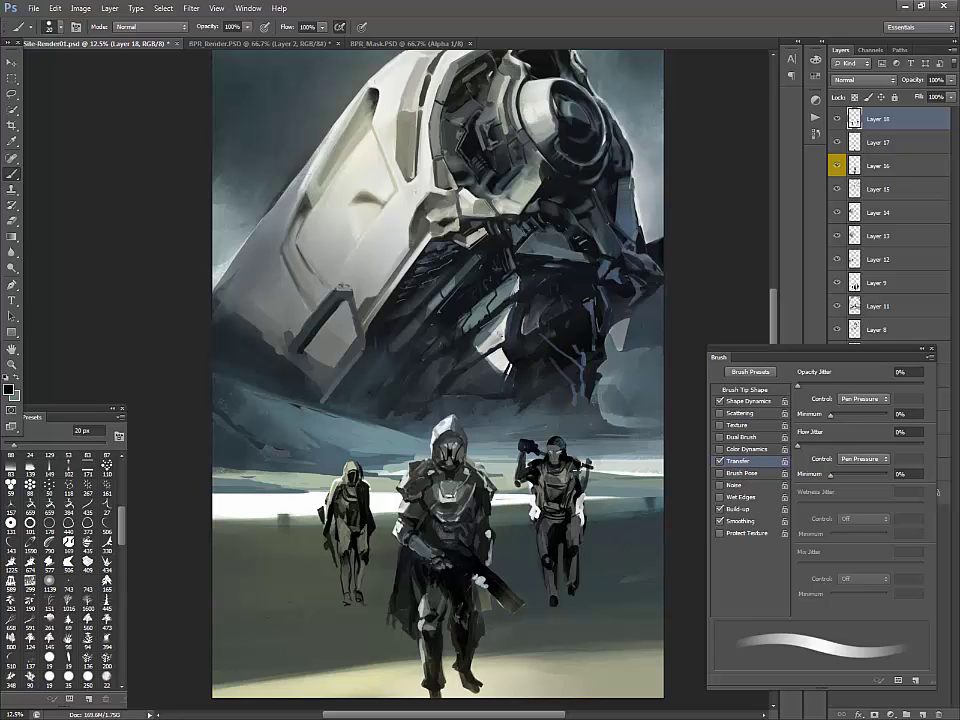
pyautogui.keyDown('alt'); pyautogui.click(424, 336); pyautogui.keyUp('alt')
pyautogui.keyDown('alt'); pyautogui.click(551, 484); pyautogui.keyUp('alt')
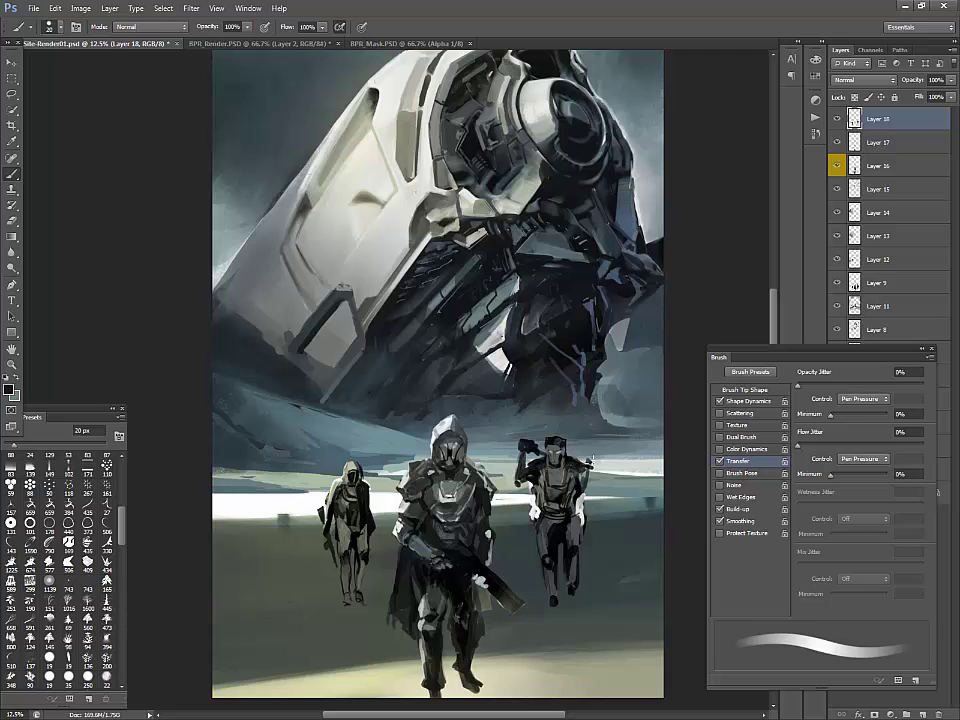
# Enlarge the brush to 60 px and repaint the right figure's torso and near leg with tones sampled from its armour
pyautogui.press(']')
pyautogui.press(']')
pyautogui.press(']')
pyautogui.press(']')
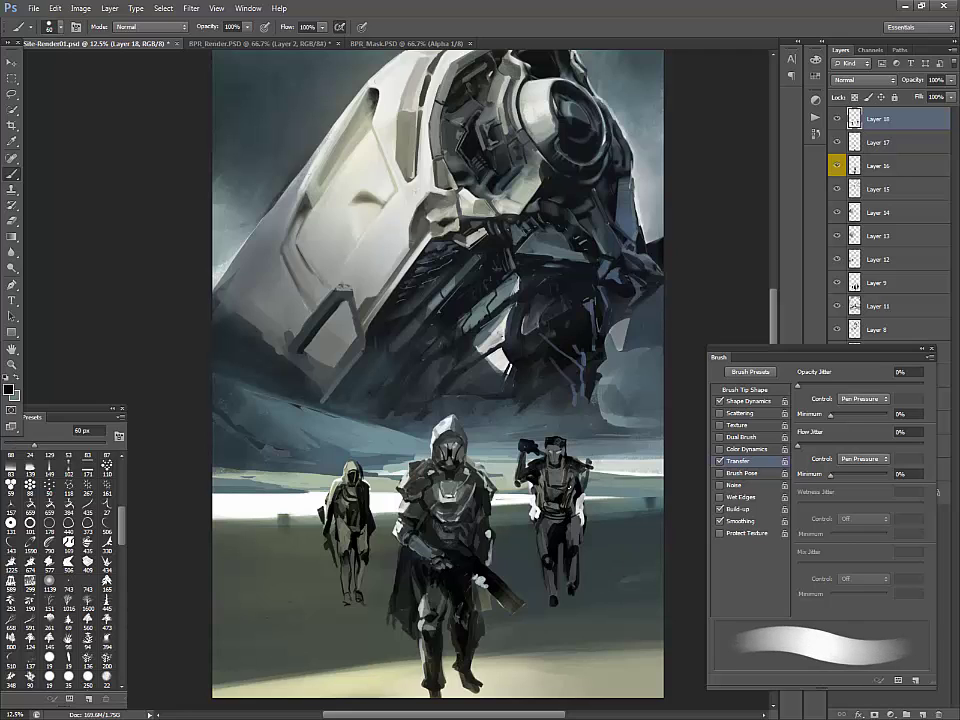
pyautogui.moveTo(555, 499)
pyautogui.mouseDown()
pyautogui.moveTo(543, 500)
pyautogui.moveTo(557, 503)
pyautogui.moveTo(541, 556)
pyautogui.moveTo(542, 548)
pyautogui.moveTo(552, 619)
pyautogui.mouseUp()
pyautogui.keyDown('alt'); pyautogui.click(543, 491); pyautogui.keyUp('alt')
pyautogui.keyDown('alt'); pyautogui.click(546, 480); pyautogui.keyUp('alt')
pyautogui.keyDown('alt'); pyautogui.click(558, 535); pyautogui.keyUp('alt')
pyautogui.keyDown('alt'); pyautogui.click(552, 508); pyautogui.keyUp('alt')
pyautogui.keyDown('alt'); pyautogui.click(558, 447); pyautogui.keyUp('alt')
pyautogui.keyDown('alt'); pyautogui.click(462, 429); pyautogui.keyUp('alt')
pyautogui.keyDown('alt'); pyautogui.click(551, 541); pyautogui.keyUp('alt')
pyautogui.keyDown('alt'); pyautogui.click(546, 532); pyautogui.keyUp('alt')
pyautogui.keyDown('alt'); pyautogui.click(546, 550); pyautogui.keyUp('alt')
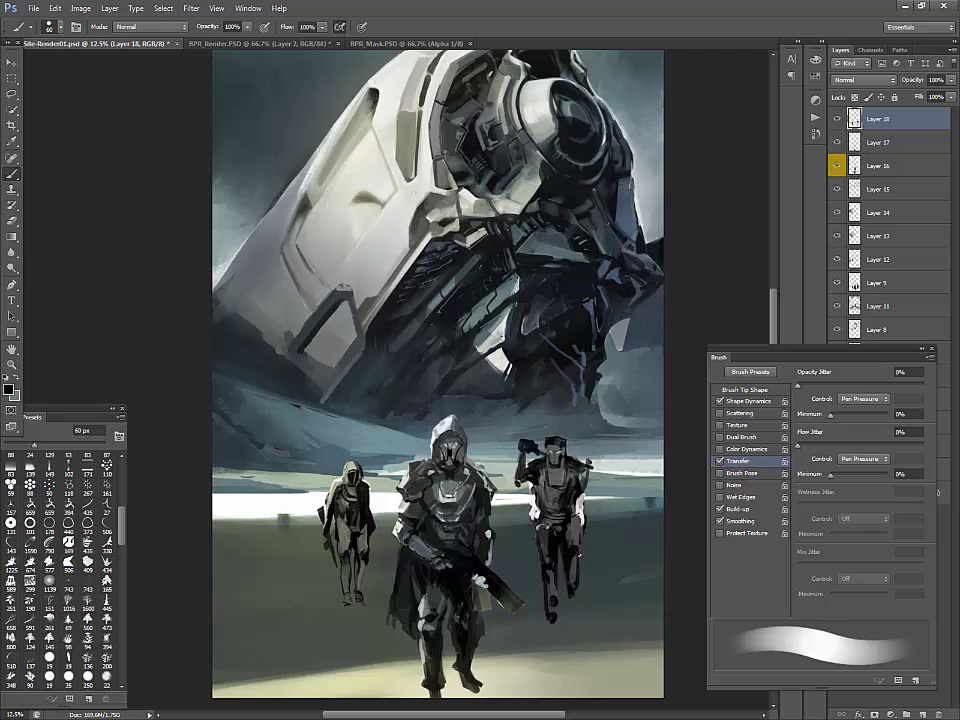
# Lengthen the right figure's other leg with dark strokes, undoing the first attempt
pyautogui.moveTo(580, 545); pyautogui.dragTo(571, 615)
pyautogui.hotkey('ctrl', 'z')
pyautogui.moveTo(577, 571); pyautogui.dragTo(570, 619)
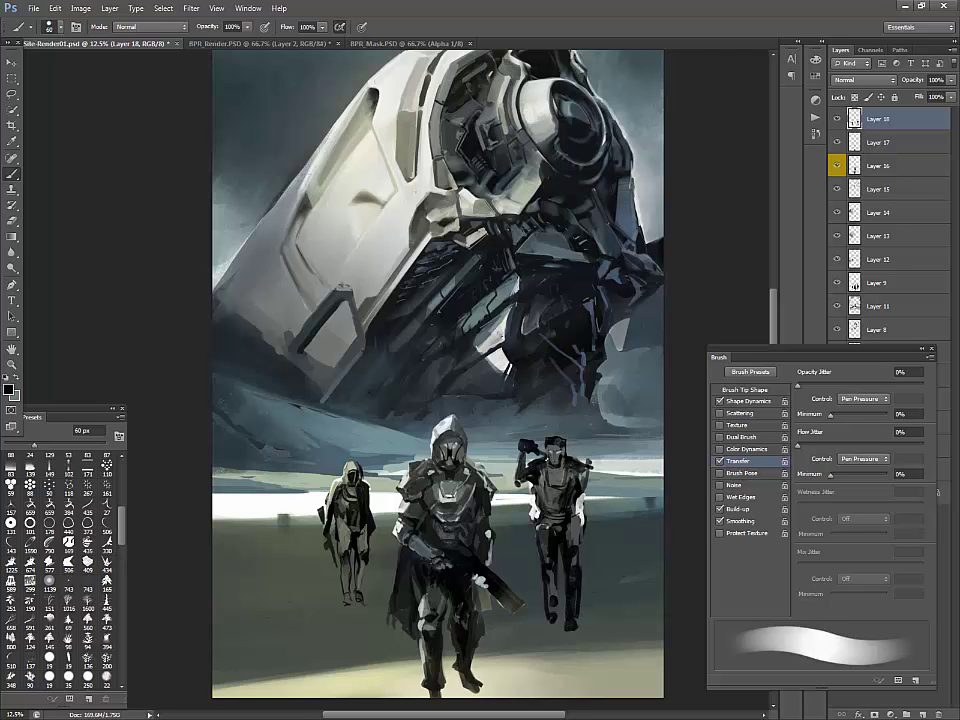
# Erase the right figure's raised arm, the weapon across its shoulders and the white arm highlights
pyautogui.press('e')
pyautogui.moveTo(524, 441); pyautogui.dragTo(527, 467)
pyautogui.moveTo(590, 456); pyautogui.dragTo(582, 525)
pyautogui.moveTo(533, 498); pyautogui.dragTo(535, 522)
pyautogui.press('b')
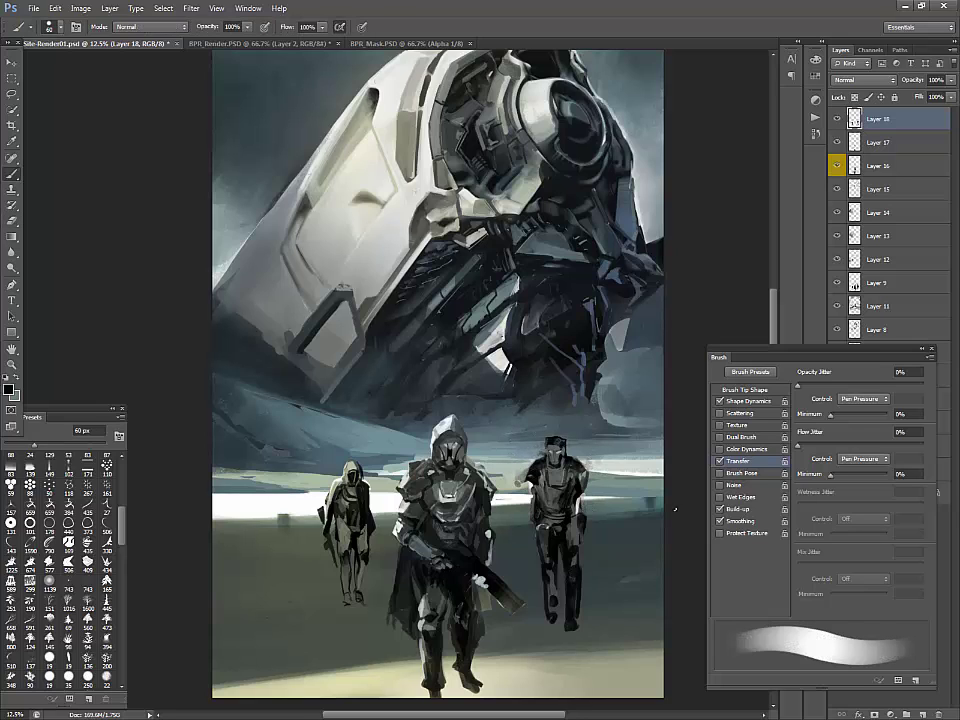
# Lasso two hanging arm shapes on the right figure, paint them dark at 125 px, deselect and erase the excess
pyautogui.press('l')
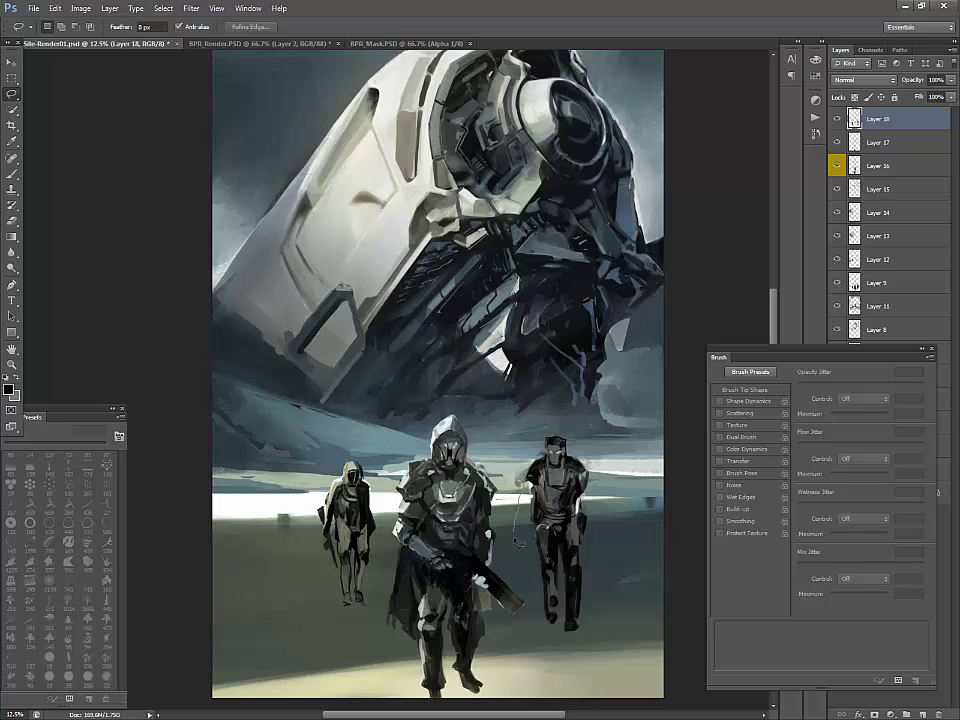
pyautogui.moveTo(515, 541)
pyautogui.mouseDown()
pyautogui.moveTo(603, 504)
pyautogui.moveTo(589, 488)
pyautogui.moveTo(600, 515)
pyautogui.moveTo(607, 508)
pyautogui.moveTo(599, 546)
pyautogui.mouseUp()
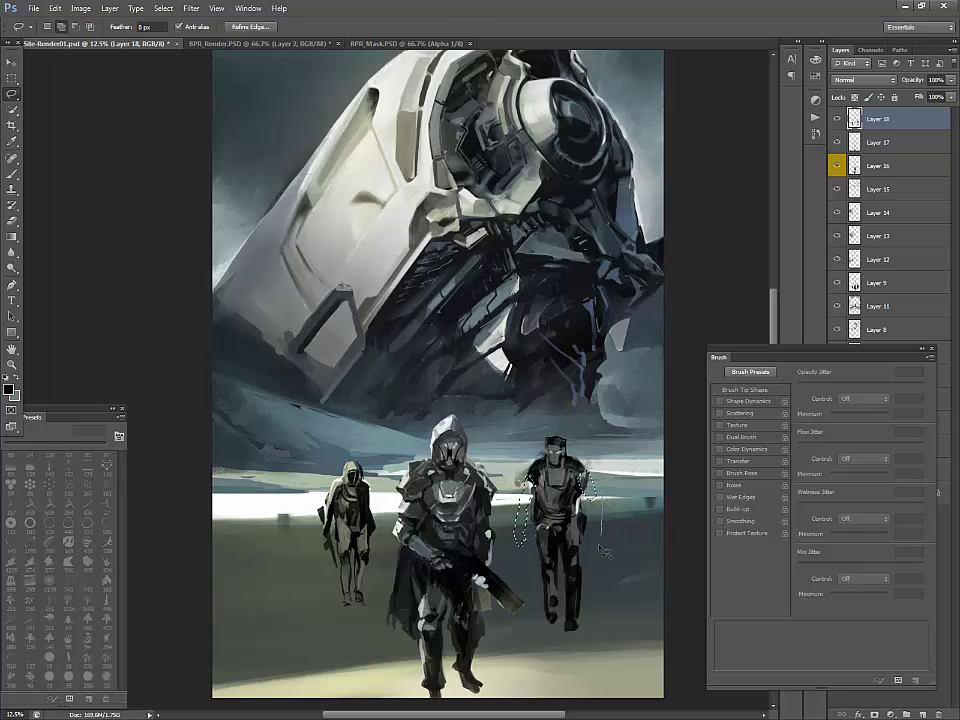
pyautogui.press('b')
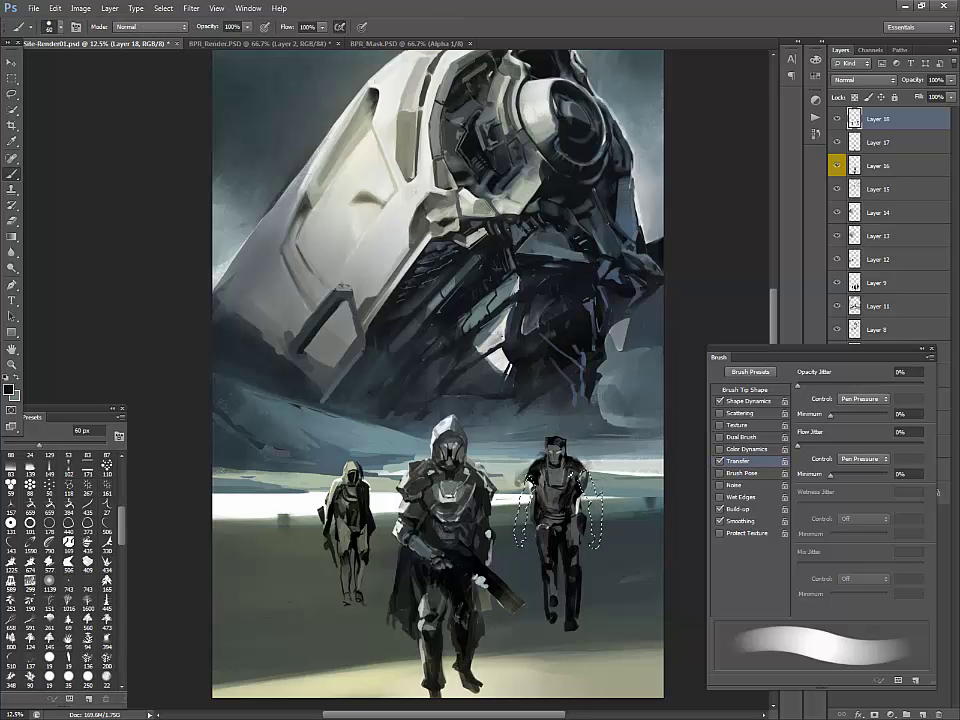
pyautogui.press(']')
pyautogui.press(']')
pyautogui.press(']')
pyautogui.press(']')
pyautogui.press(']')
pyautogui.moveTo(530, 482); pyautogui.dragTo(520, 544)
pyautogui.moveTo(582, 480); pyautogui.dragTo(596, 545)
pyautogui.hotkey('ctrl', 'd')
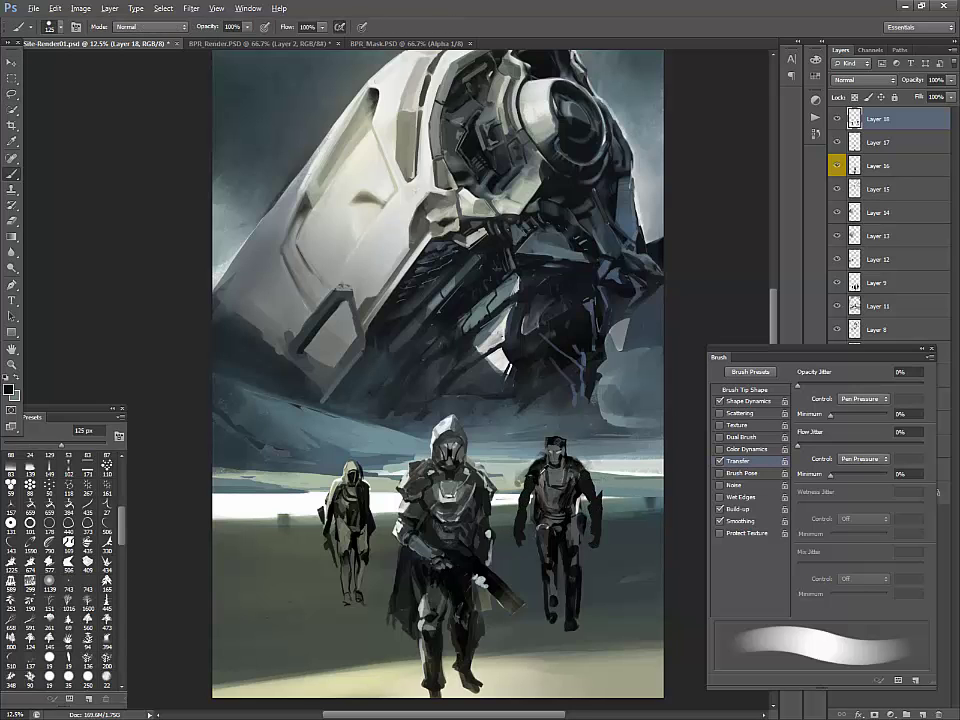
pyautogui.press('e')
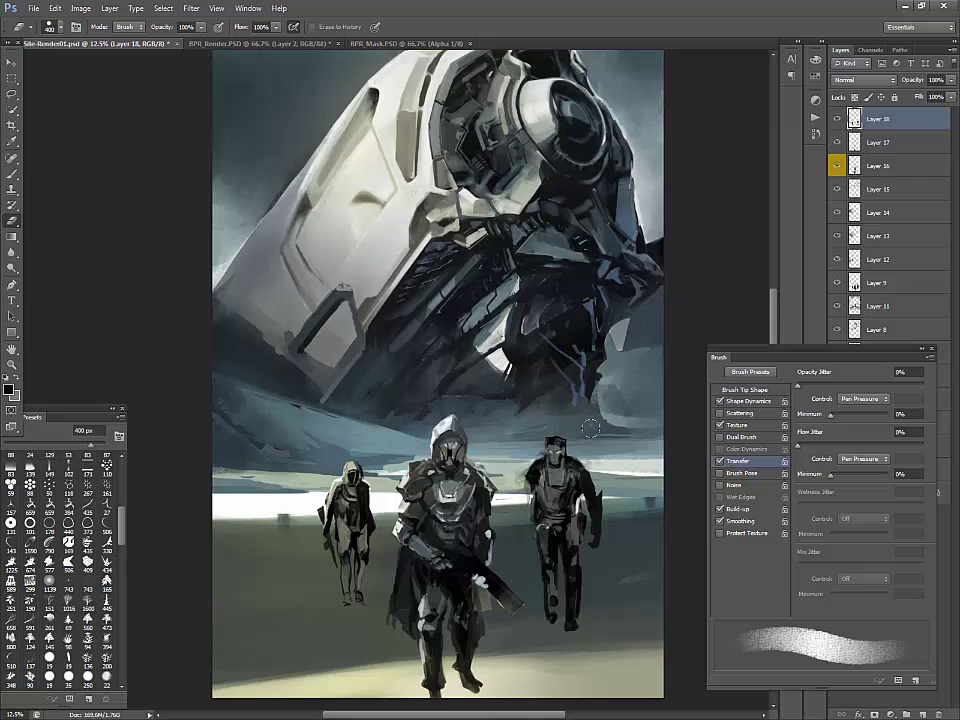
pyautogui.press('b')
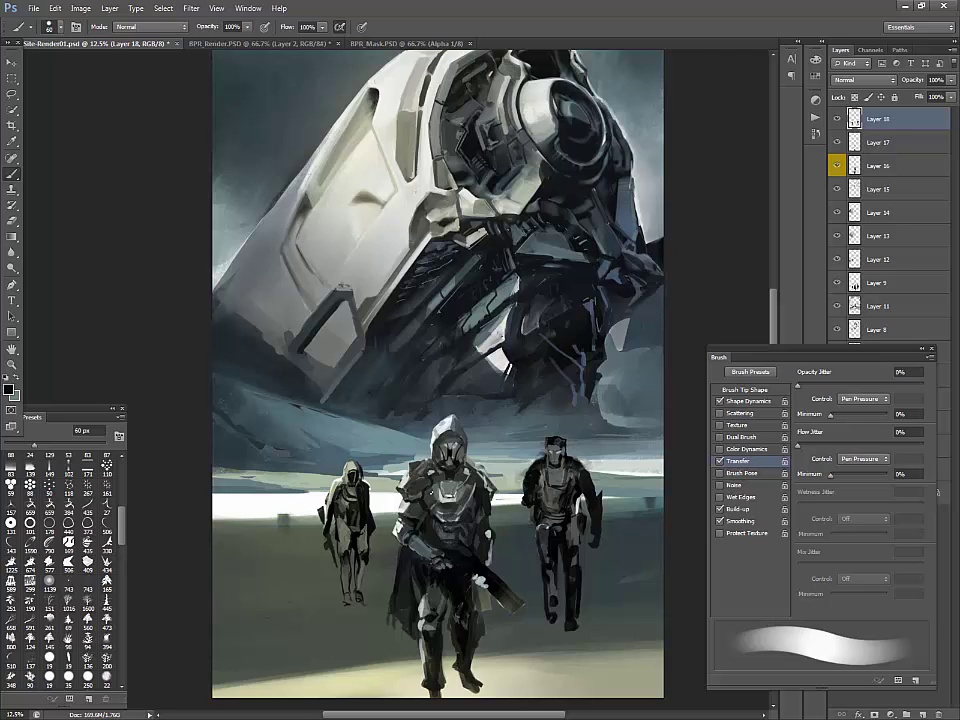
# Undo the last stroke on the right figure's leg and paint lighter belt and leg edges at 25 px
pyautogui.keyDown('alt'); pyautogui.click(546, 526); pyautogui.keyUp('alt')
pyautogui.moveTo(540, 528)
pyautogui.mouseDown()
pyautogui.moveTo(540, 596)
pyautogui.moveTo(556, 602)
pyautogui.moveTo(545, 612)
pyautogui.mouseUp()
pyautogui.hotkey('ctrl', 'z')
pyautogui.press('[')
pyautogui.press('[')
pyautogui.press('[')
pyautogui.press('[')
pyautogui.press('[')
pyautogui.press('[')
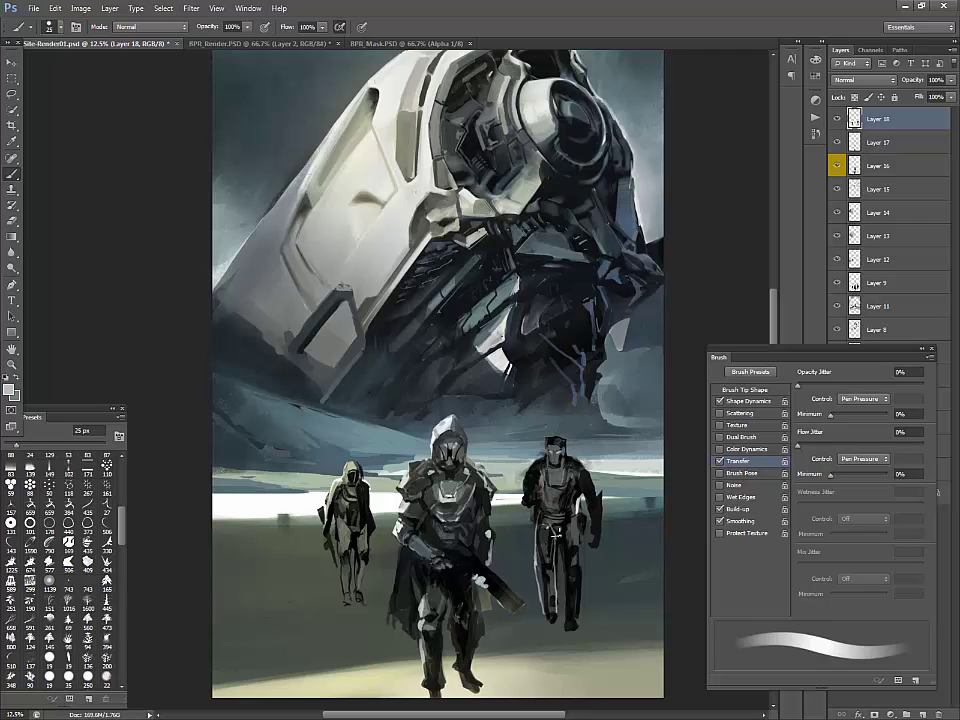
# Tone down the right figure's hips and legs with a sampled dark tone at 50 px
pyautogui.keyDown('alt'); pyautogui.click(540, 520); pyautogui.keyUp('alt')
pyautogui.press(']')
pyautogui.press(']')
pyautogui.press(']')
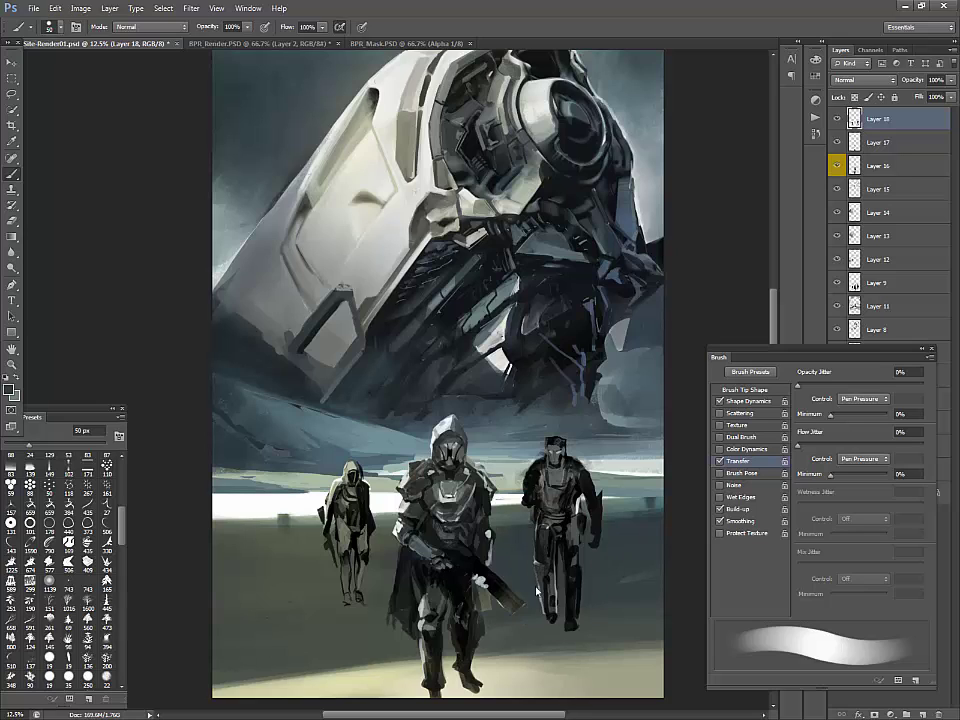
pyautogui.moveTo(547, 588); pyautogui.dragTo(552, 572)
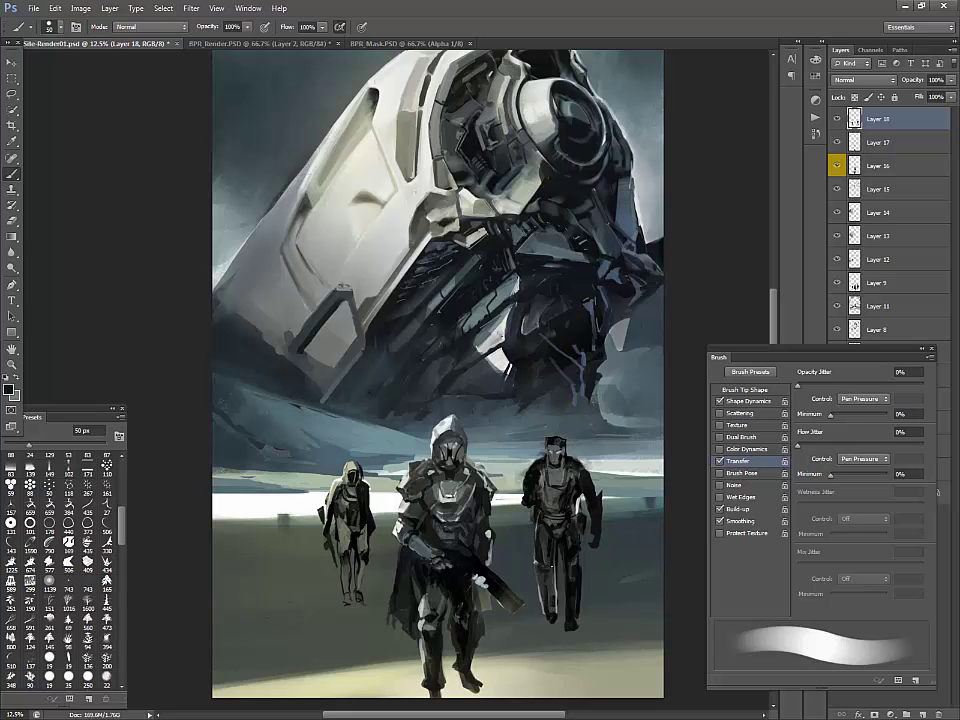
# Add a light highlight to the right figure's helmet with a tone sampled from the central hood at 25 px
pyautogui.keyDown('alt'); pyautogui.click(550, 527); pyautogui.keyUp('alt')
pyautogui.keyDown('alt'); pyautogui.click(455, 421); pyautogui.keyUp('alt')
pyautogui.press('[')
pyautogui.press('[')
pyautogui.press('[')
pyautogui.press('[')
pyautogui.press('[')
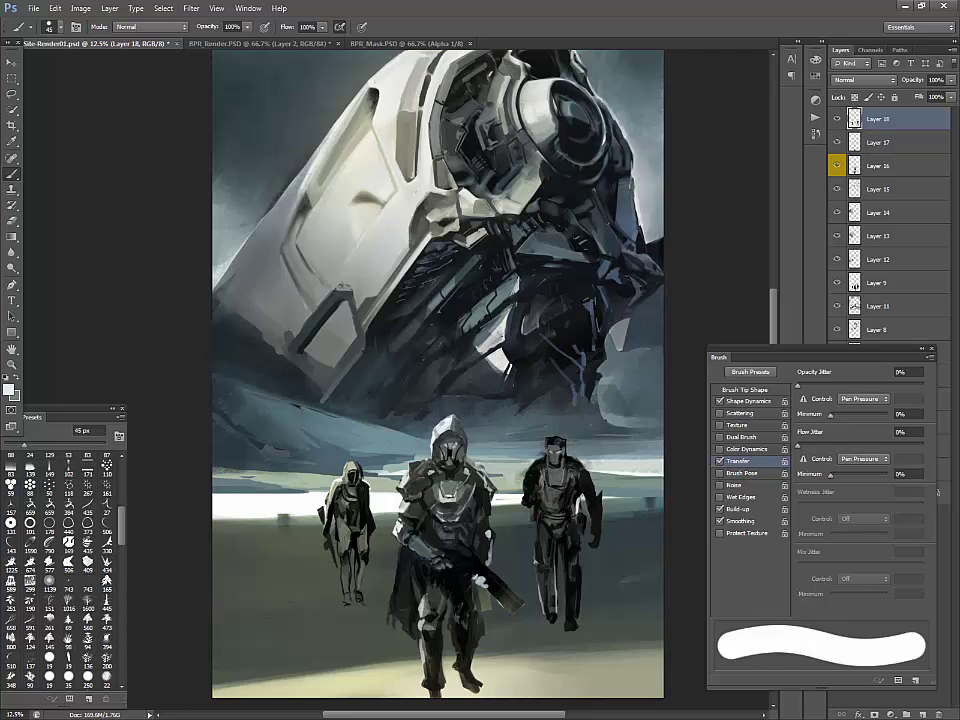
pyautogui.moveTo(548, 440); pyautogui.dragTo(563, 439)
pyautogui.press('x')
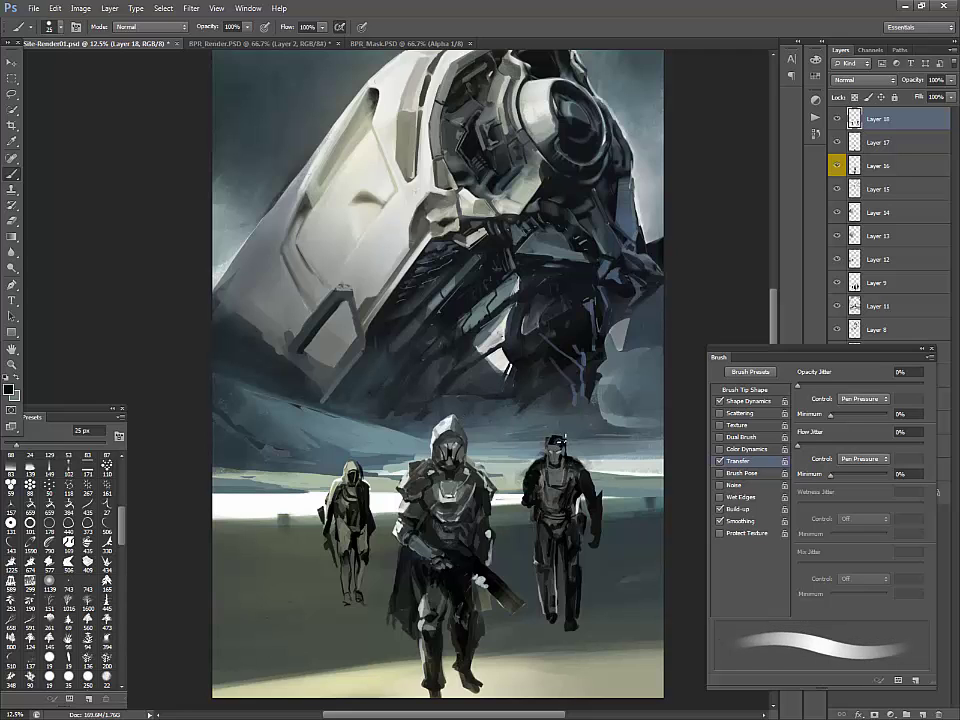
# Refine the central figure's hood and mask with tones sampled from its head and shoulder
pyautogui.press('x')
pyautogui.keyDown('alt'); pyautogui.click(454, 445); pyautogui.keyUp('alt')
pyautogui.moveTo(447, 431); pyautogui.dragTo(456, 439)
pyautogui.keyDown('alt'); pyautogui.click(473, 463); pyautogui.keyUp('alt')
# Choose a bluish foreground colour in the colour picker and return to the Brush tool for accents on the central figure
pyautogui.click(10, 389)
pyautogui.moveTo(527, 446); pyautogui.dragTo(548, 448)
pyautogui.moveTo(643, 346); pyautogui.dragTo(643, 343)
pyautogui.click(536, 323)
pyautogui.moveTo(562, 303); pyautogui.dragTo(551, 317)
pyautogui.press('Return')
pyautogui.press('b')
# Sharpen the central figure's collar and chest armour with light tones from the ship's hull and sampled darks at 25 px
pyautogui.keyDown('alt'); pyautogui.click(331, 373); pyautogui.keyUp('alt')
pyautogui.keyDown('alt'); pyautogui.click(341, 374); pyautogui.keyUp('alt')
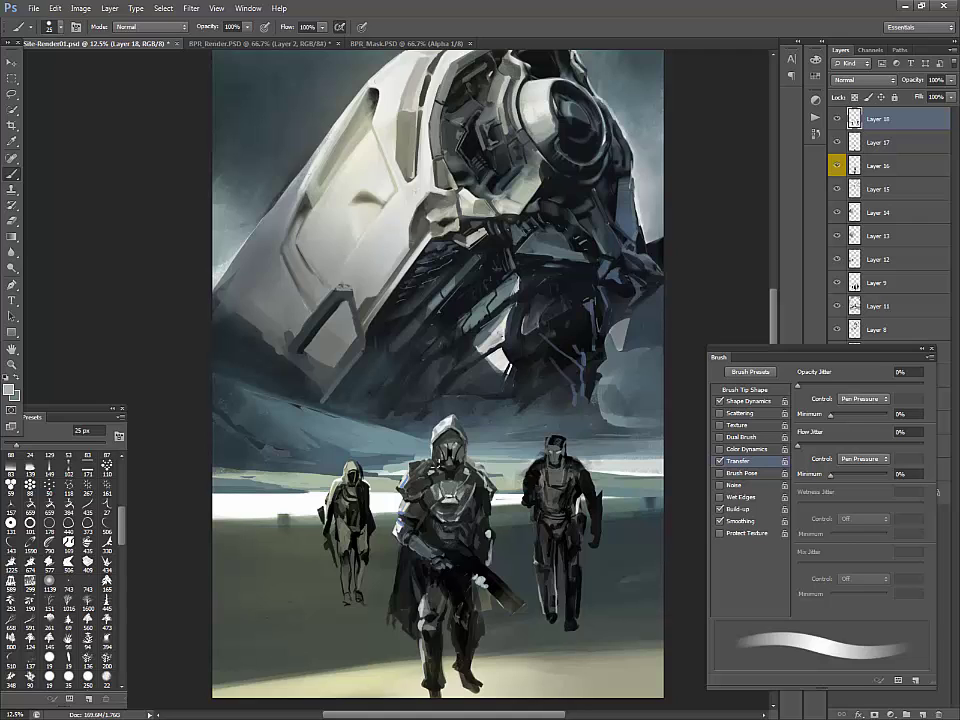
pyautogui.keyDown('alt'); pyautogui.click(321, 363); pyautogui.keyUp('alt')
pyautogui.keyDown('alt'); pyautogui.click(475, 485); pyautogui.keyUp('alt')
pyautogui.keyDown('alt'); pyautogui.click(459, 482); pyautogui.keyUp('alt')
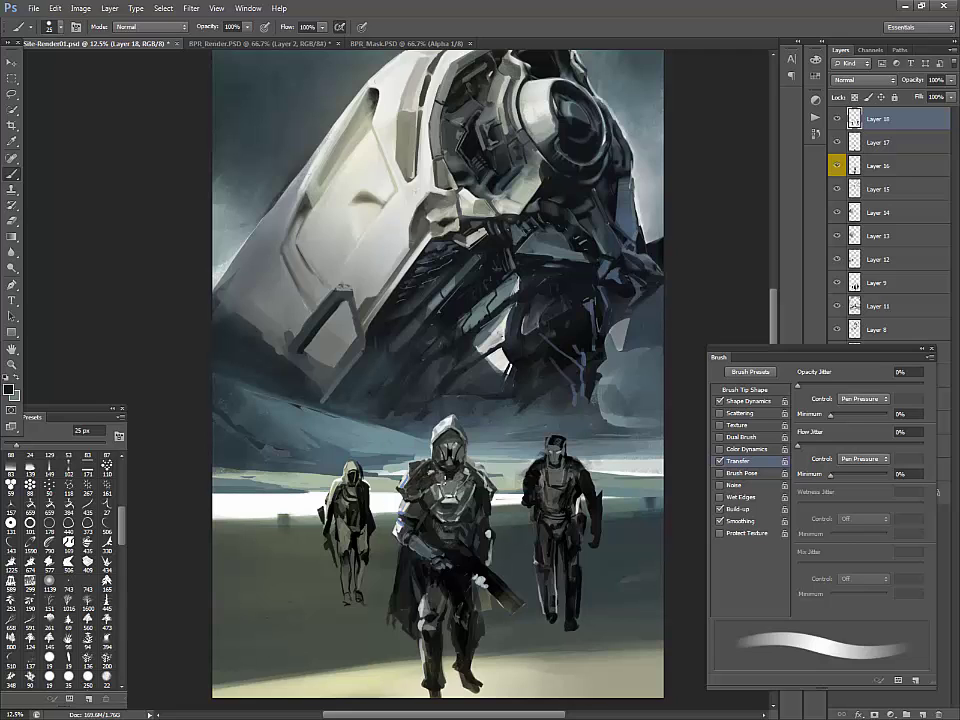
pyautogui.moveTo(454, 482)
pyautogui.mouseDown()
pyautogui.moveTo(440, 474)
pyautogui.moveTo(447, 481)
pyautogui.mouseUp()
pyautogui.keyDown('alt'); pyautogui.click(449, 480); pyautogui.keyUp('alt')
# Repaint the central figure's forearm with tones sampled from the arm
pyautogui.keyDown('alt'); pyautogui.click(409, 538); pyautogui.keyUp('alt')
pyautogui.moveTo(407, 536); pyautogui.dragTo(420, 552)
pyautogui.keyDown('alt'); pyautogui.click(418, 544); pyautogui.keyUp('alt')
pyautogui.keyDown('alt'); pyautogui.click(422, 535); pyautogui.keyUp('alt')
# Paint a light edge along the central figure's rifle with a pale tone sampled from the ship
pyautogui.keyDown('alt'); pyautogui.click(295, 353); pyautogui.keyUp('alt')
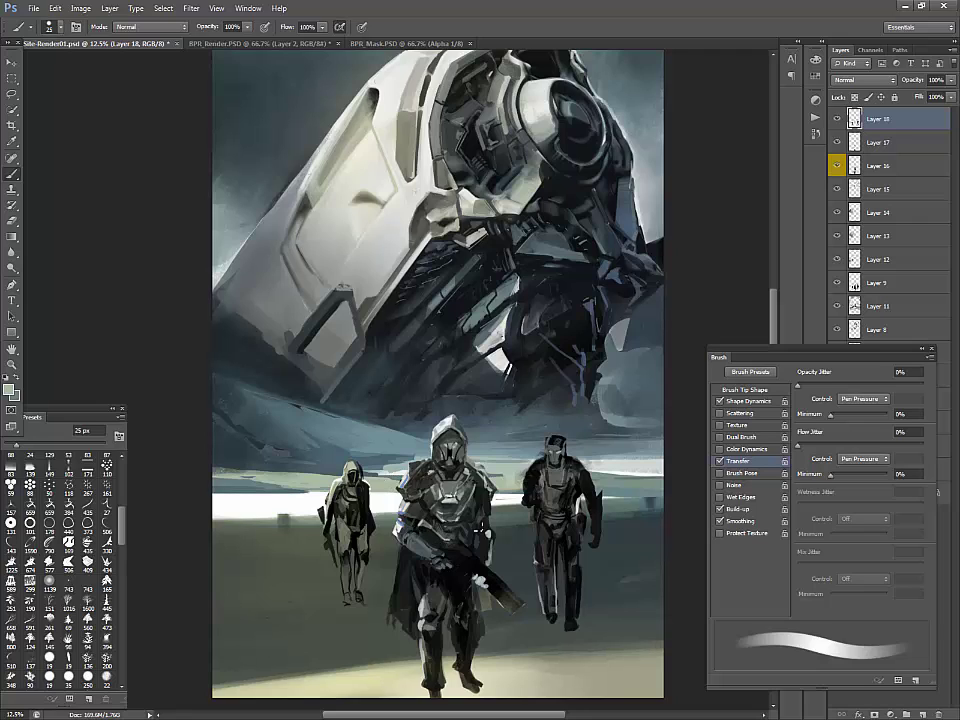
pyautogui.moveTo(521, 598); pyautogui.dragTo(465, 546)
pyautogui.keyDown('alt'); pyautogui.click(480, 557); pyautogui.keyUp('alt')
pyautogui.keyDown('alt'); pyautogui.click(418, 595); pyautogui.keyUp('alt')
# Set the brush to 60 px and paint the central figure's hips and thighs with a sampled dark tone
pyautogui.press(']')
pyautogui.press(']')
pyautogui.press(']')
pyautogui.press(']')
pyautogui.press(']')
pyautogui.press(']')
pyautogui.press(']')
pyautogui.press(']')
pyautogui.press(']')
pyautogui.press('[')
pyautogui.press('[')
pyautogui.press('[')
pyautogui.press('[')
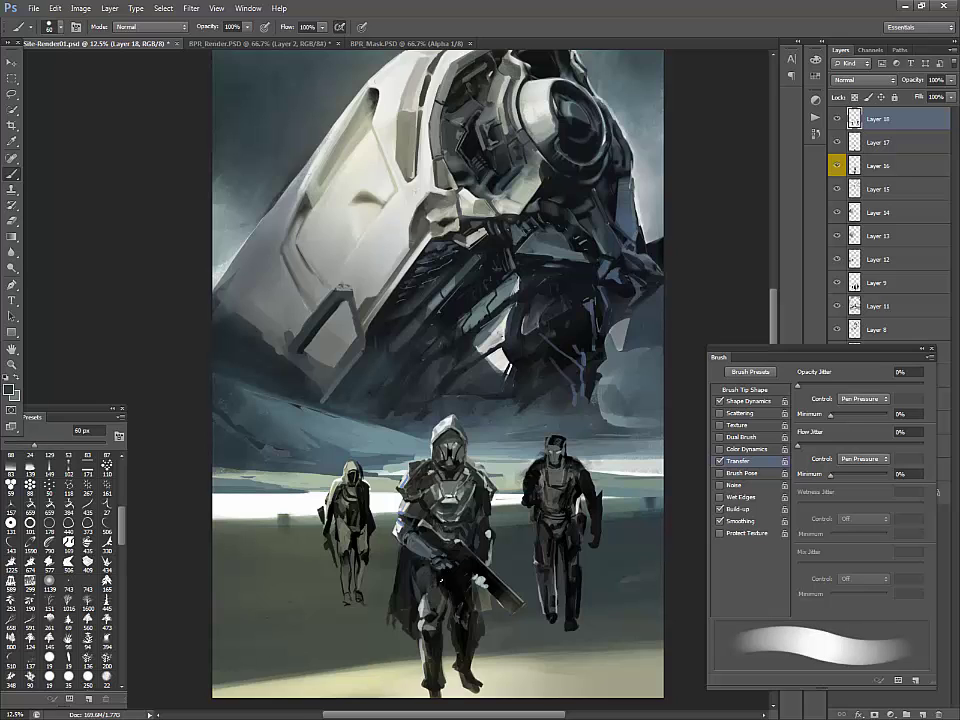
# Reduce the brush to 30 px and paint the central figure's thigh with tones sampled from the leg and background
pyautogui.keyDown('alt'); pyautogui.click(437, 598); pyautogui.keyUp('alt')
pyautogui.press('[')
pyautogui.press('[')
pyautogui.keyDown('alt'); pyautogui.click(331, 446); pyautogui.keyUp('alt')
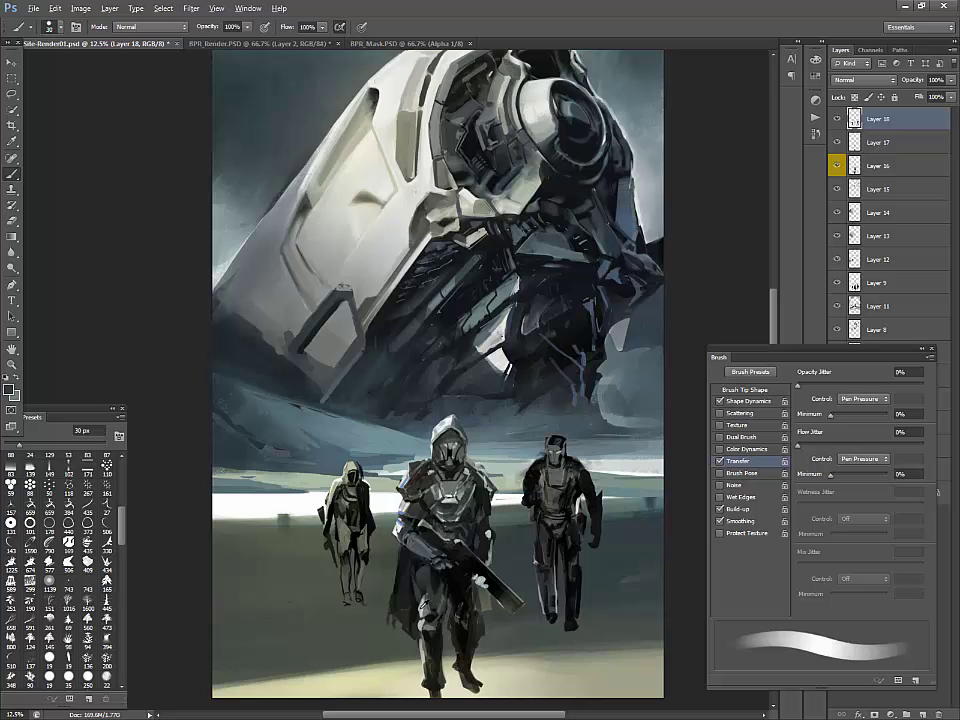
pyautogui.keyDown('alt'); pyautogui.click(426, 605); pyautogui.keyUp('alt')
pyautogui.moveTo(464, 590); pyautogui.dragTo(455, 521)
pyautogui.keyDown('alt'); pyautogui.click(317, 420); pyautogui.keyUp('alt')
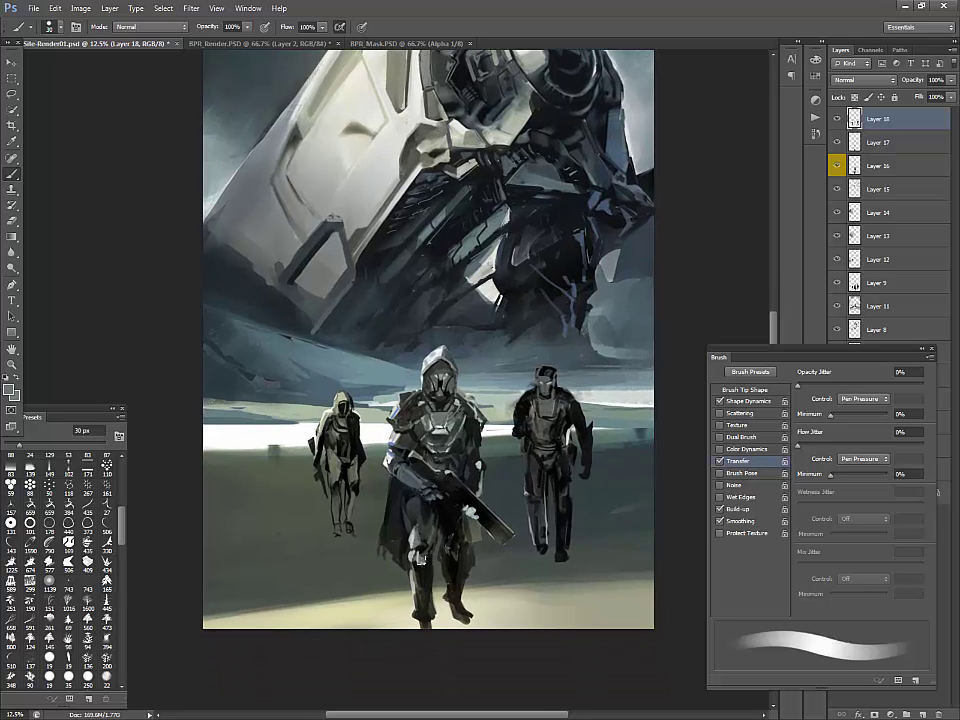
# Define the central figure's front knee and shin armour with sampled light and dark tones at 30 px
pyautogui.keyDown('alt'); pyautogui.click(421, 555); pyautogui.keyUp('alt')
pyautogui.keyDown('alt'); pyautogui.click(320, 420); pyautogui.keyUp('alt')
pyautogui.keyDown('alt'); pyautogui.click(414, 525); pyautogui.keyUp('alt')
pyautogui.keyDown('alt'); pyautogui.click(446, 456); pyautogui.keyUp('alt')
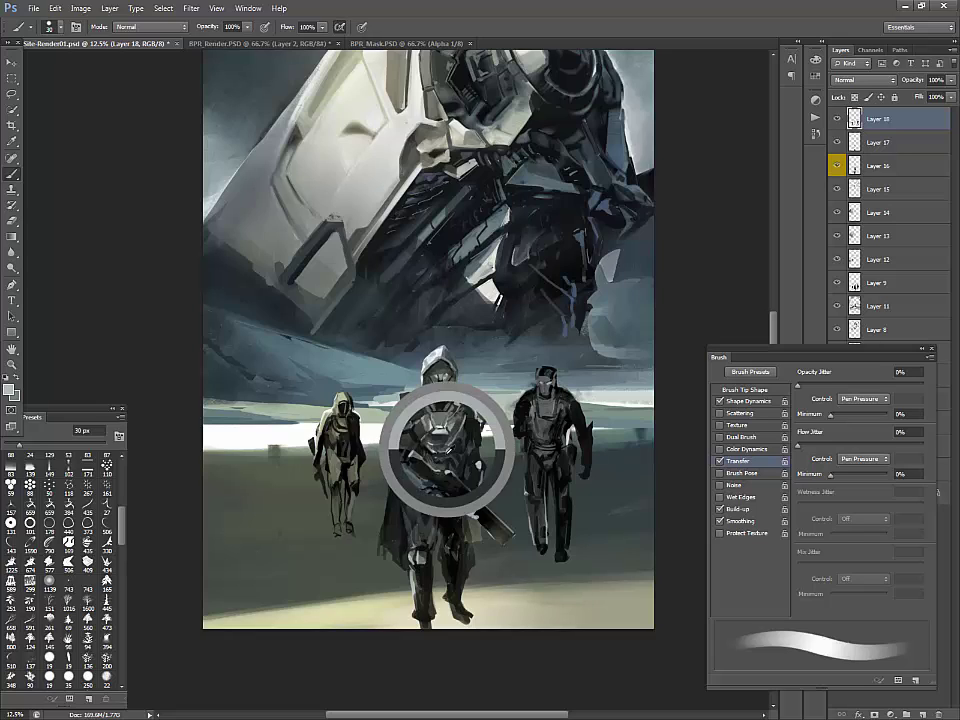
pyautogui.keyDown('alt'); pyautogui.click(456, 518); pyautogui.keyUp('alt')
pyautogui.keyDown('alt'); pyautogui.click(438, 512); pyautogui.keyUp('alt')
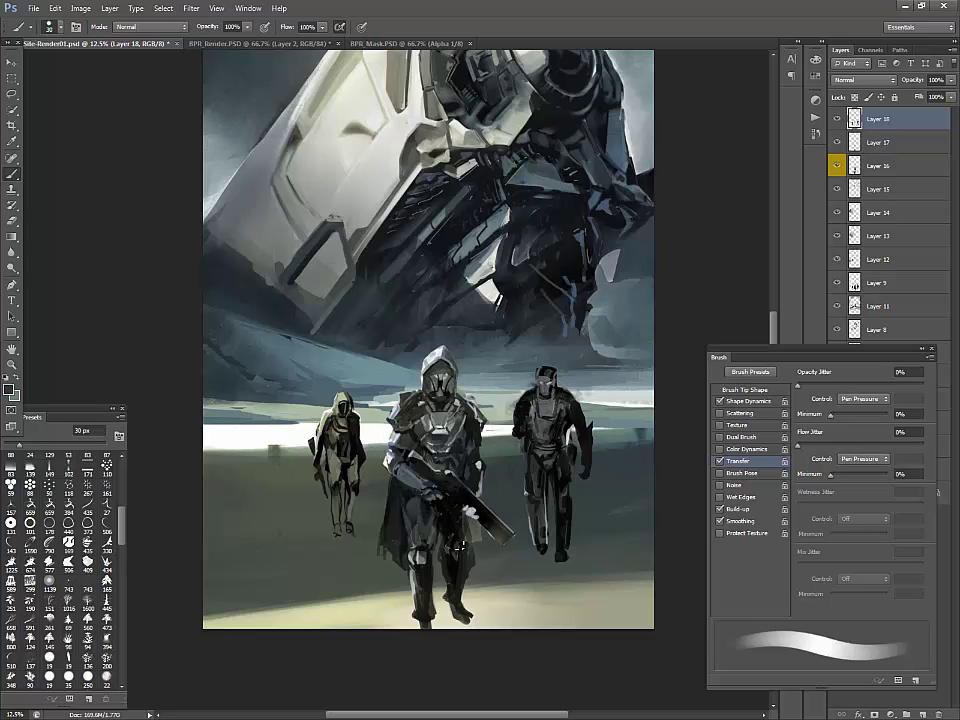
# Repaint the central figure's rear leg with sampled dark tones, enlarging the brush to 70 px
pyautogui.moveTo(459, 544); pyautogui.dragTo(453, 576)
pyautogui.keyDown('alt'); pyautogui.click(442, 545); pyautogui.keyUp('alt')
pyautogui.press(']')
pyautogui.press(']')
pyautogui.press(']')
pyautogui.press(']')
pyautogui.keyDown('alt'); pyautogui.click(453, 566); pyautogui.keyUp('alt')
pyautogui.keyDown('alt'); pyautogui.click(451, 539); pyautogui.keyUp('alt')
pyautogui.keyDown('alt'); pyautogui.click(468, 549); pyautogui.keyUp('alt')
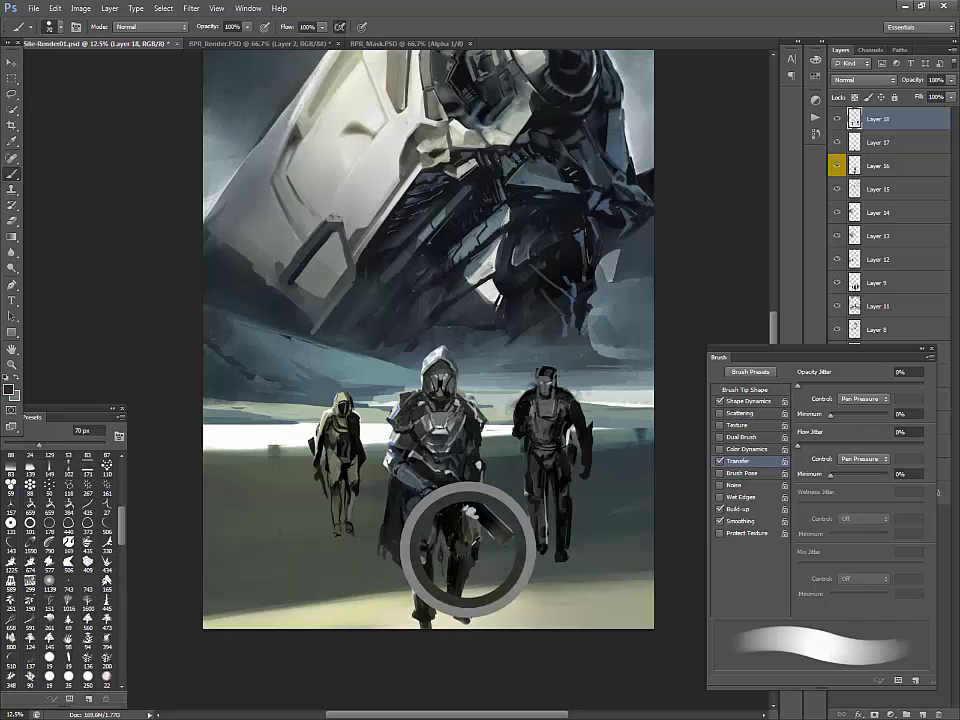
pyautogui.keyDown('alt'); pyautogui.click(340, 422); pyautogui.keyUp('alt')
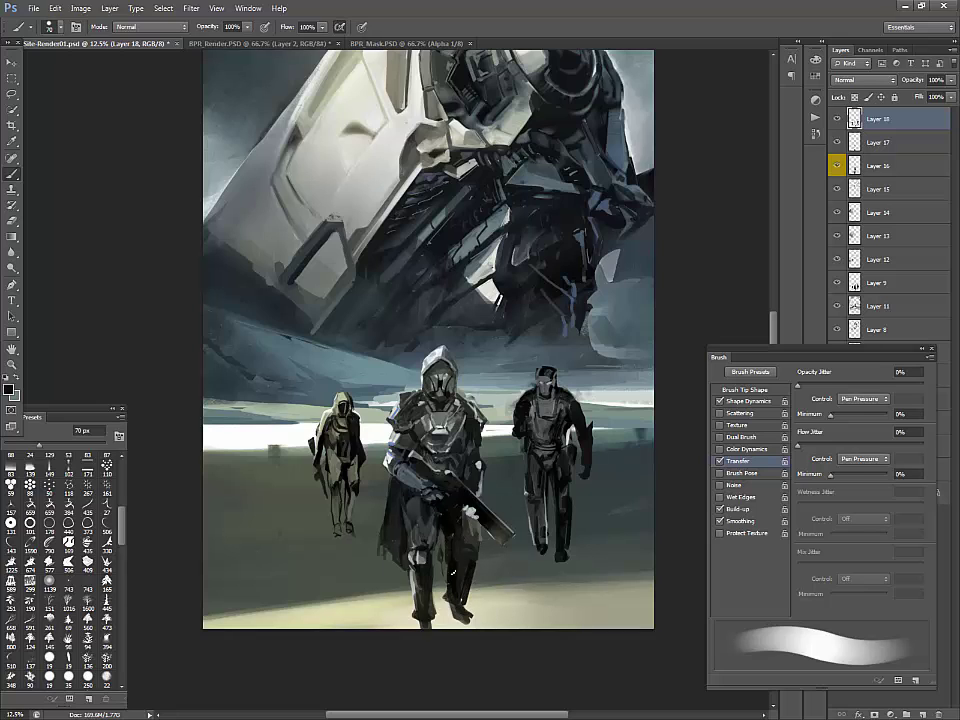
# Reduce the brush to 30 px and define the central figure's rear knee armour with tones sampled from its legs
pyautogui.press('s')
pyautogui.press('b')
pyautogui.keyDown('alt'); pyautogui.click(450, 553); pyautogui.keyUp('alt')
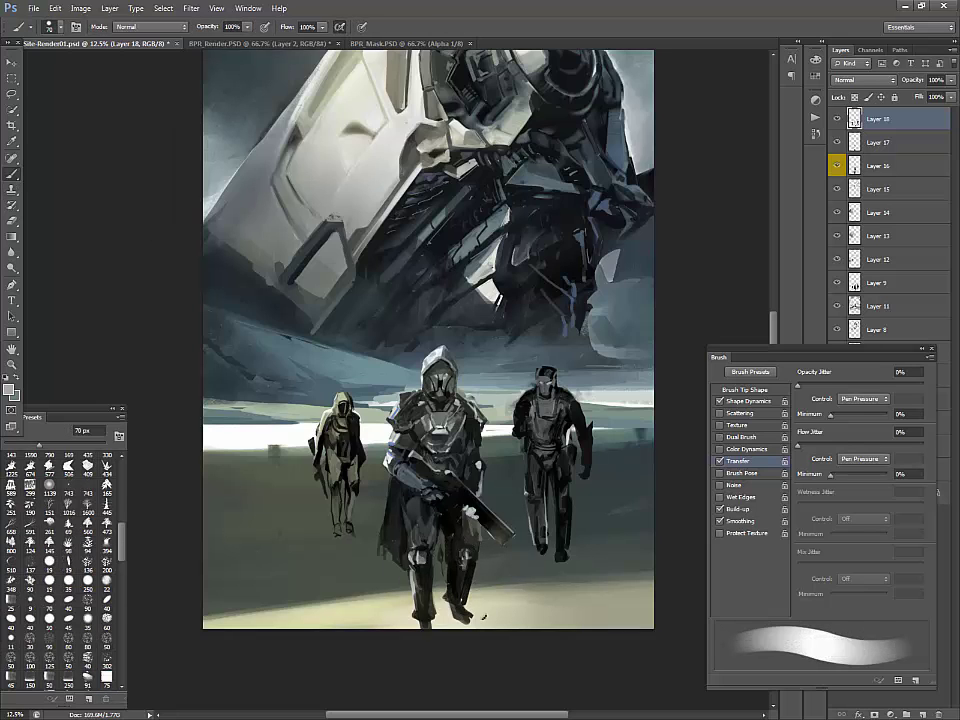
pyautogui.keyDown('alt'); pyautogui.click(426, 550); pyautogui.keyUp('alt')
pyautogui.press('[')
pyautogui.press('[')
pyautogui.press('[')
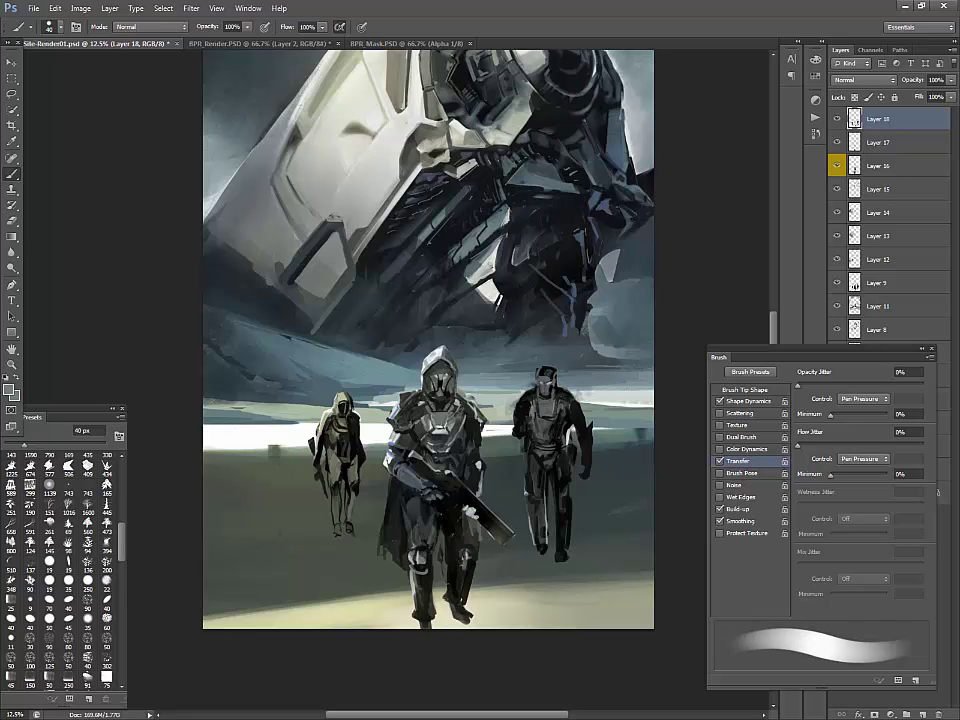
pyautogui.press('[')
pyautogui.press('[')
pyautogui.press('[')
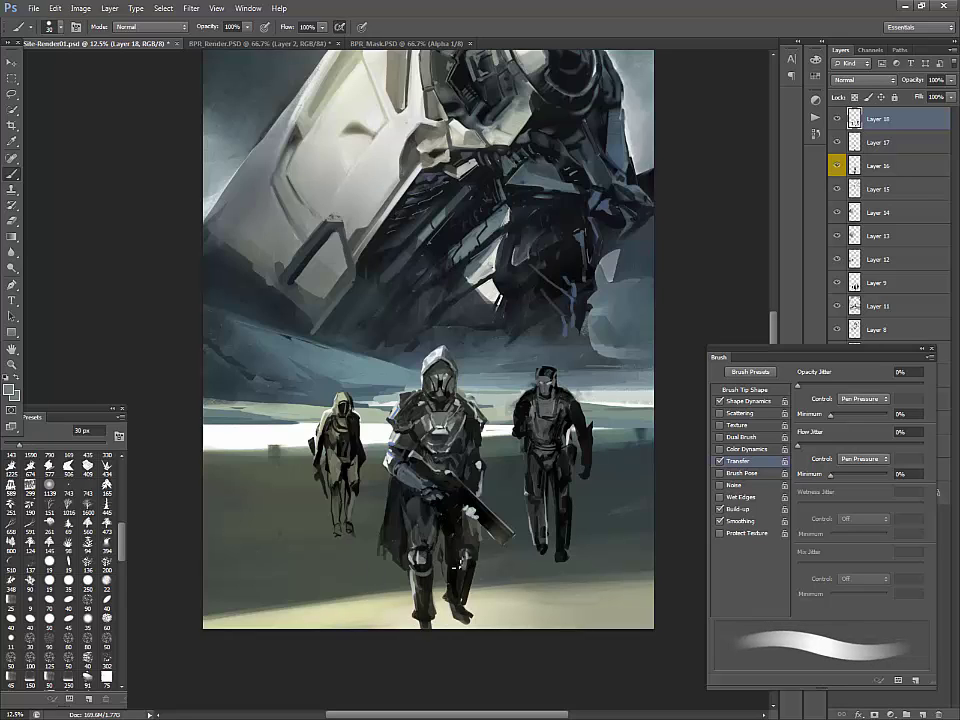
# Extend the central figure's rear shin down to the canvas edge and touch up the front knee with sampled tones at 30 px
pyautogui.moveTo(451, 567)
pyautogui.mouseDown()
pyautogui.moveTo(465, 628)
pyautogui.moveTo(470, 592)
pyautogui.moveTo(455, 627)
pyautogui.mouseUp()
pyautogui.keyDown('alt'); pyautogui.click(455, 612); pyautogui.keyUp('alt')
pyautogui.keyDown('alt'); pyautogui.click(435, 556); pyautogui.keyUp('alt')
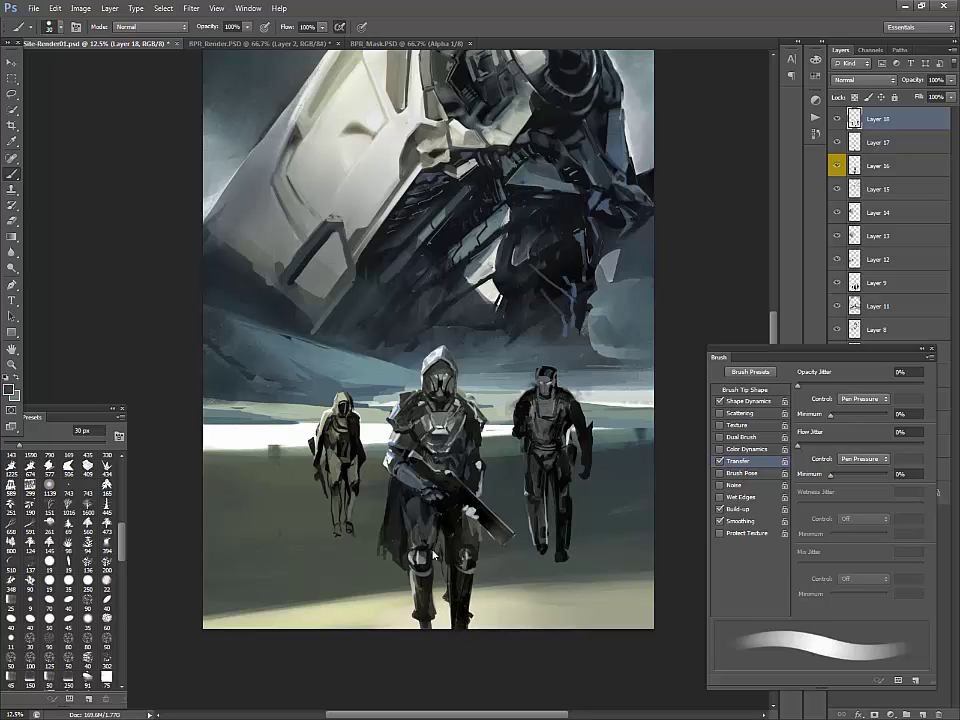
pyautogui.keyDown('alt'); pyautogui.click(436, 560); pyautogui.keyUp('alt')
pyautogui.moveTo(434, 553); pyautogui.dragTo(436, 561)
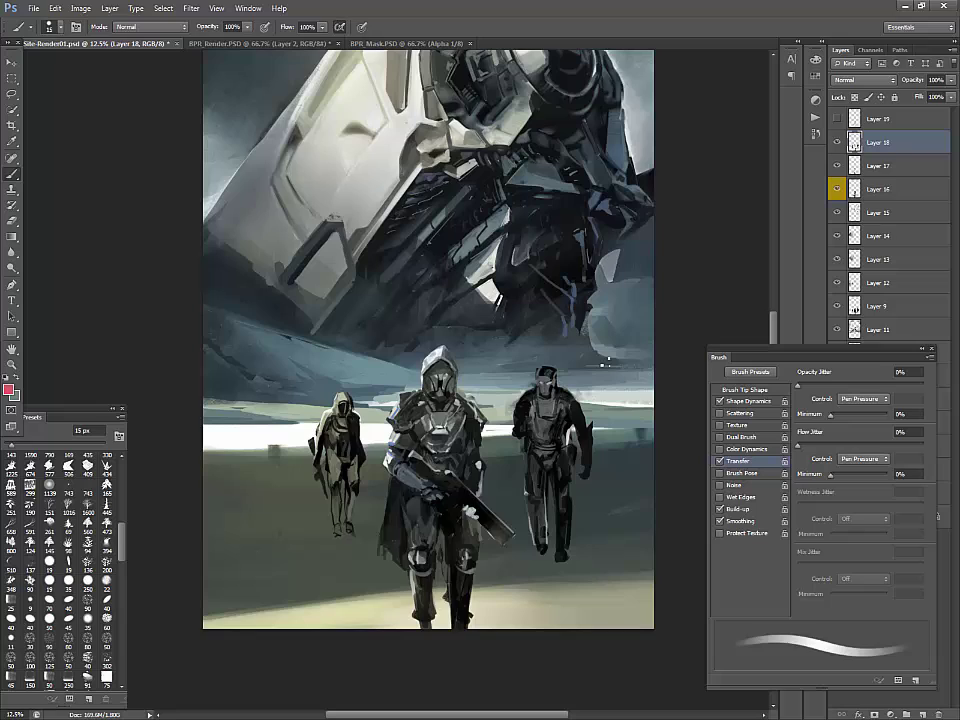
# Enlarge the brush and paint a hanging dark shape between the central figure's thighs with a sampled tone
pyautogui.keyDown('alt'); pyautogui.click(447, 536); pyautogui.keyUp('alt')
pyautogui.press(']')
pyautogui.press(']')
pyautogui.press(']')
pyautogui.press(']')
pyautogui.press(']')
pyautogui.press(']')
pyautogui.press(']')
pyautogui.press(']')
pyautogui.press(']')
pyautogui.press(']')
pyautogui.press(']')
pyautogui.moveTo(445, 534)
pyautogui.mouseDown()
pyautogui.moveTo(441, 566)
pyautogui.moveTo(475, 540)
pyautogui.moveTo(469, 560)
pyautogui.moveTo(453, 562)
pyautogui.mouseUp()
# Repaint the central figure's rear thigh and boots with sampled dark tones, using a 50 px brush
pyautogui.keyDown('alt'); pyautogui.click(444, 527); pyautogui.keyUp('alt')
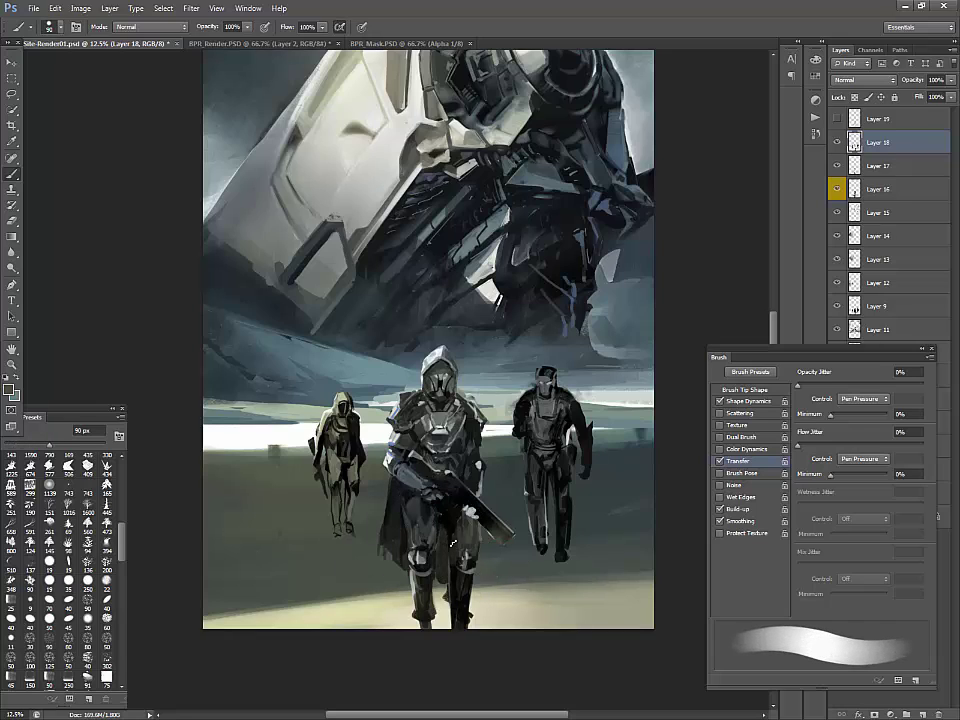
pyautogui.keyDown('alt'); pyautogui.click(463, 524); pyautogui.keyUp('alt')
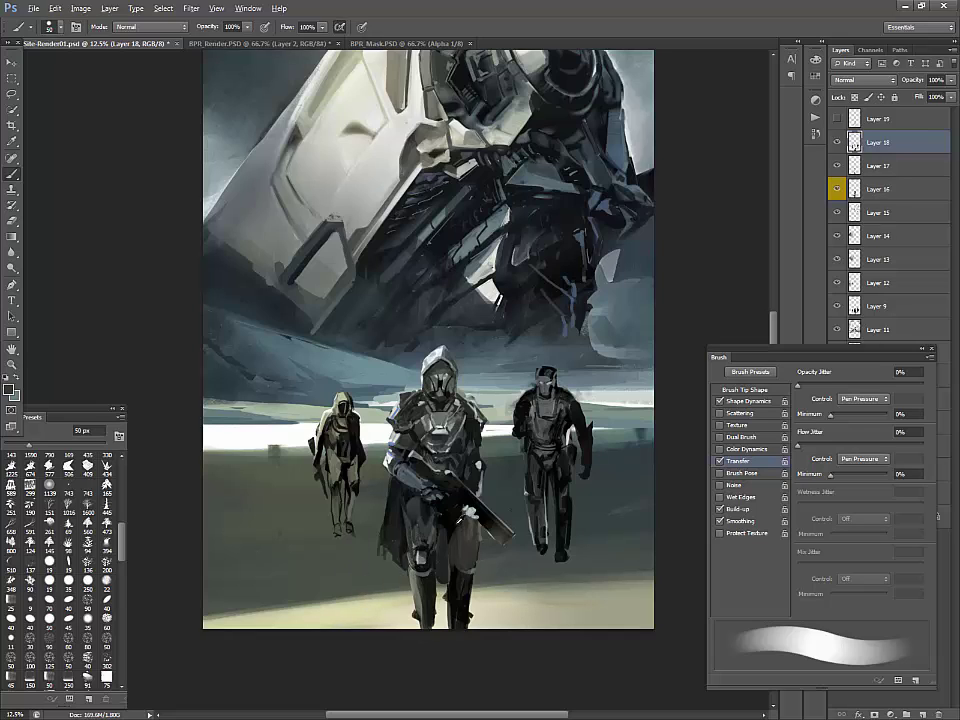
pyautogui.press('x')
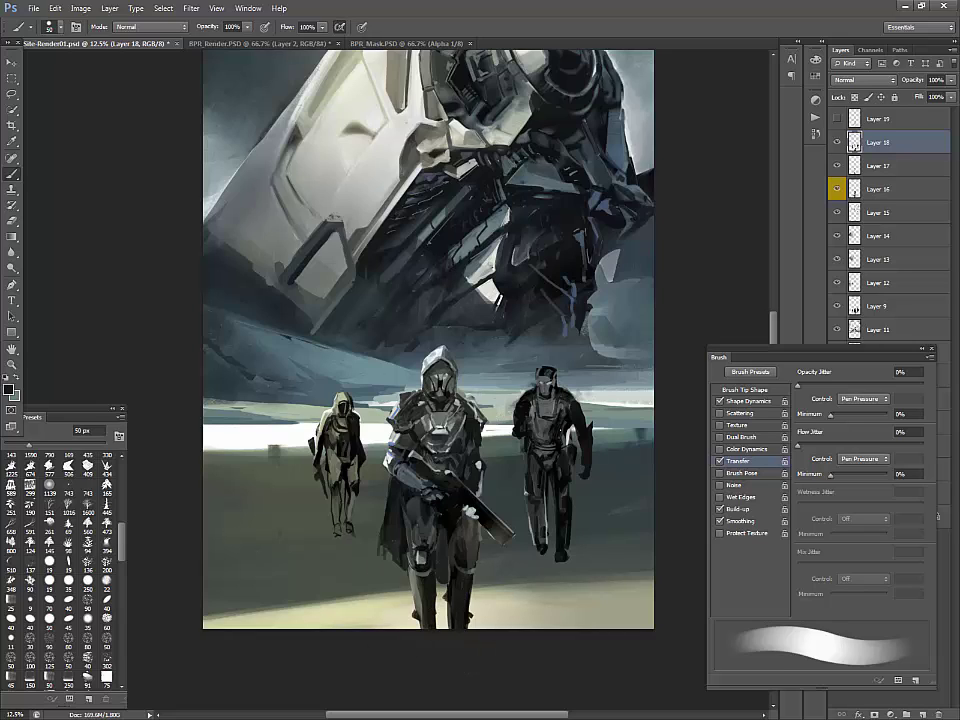
# Block in the forearm and held weapon across the right background figure's waist with a sampled tone at 45 px
pyautogui.keyDown('alt'); pyautogui.click(421, 360); pyautogui.keyUp('alt')
pyautogui.press('[')
pyautogui.press('[')
pyautogui.press('[')
pyautogui.press('[')
pyautogui.press(']')
pyautogui.press(']')
pyautogui.moveTo(532, 434); pyautogui.dragTo(562, 428)
pyautogui.press('[')
pyautogui.press(']')
pyautogui.press(']')
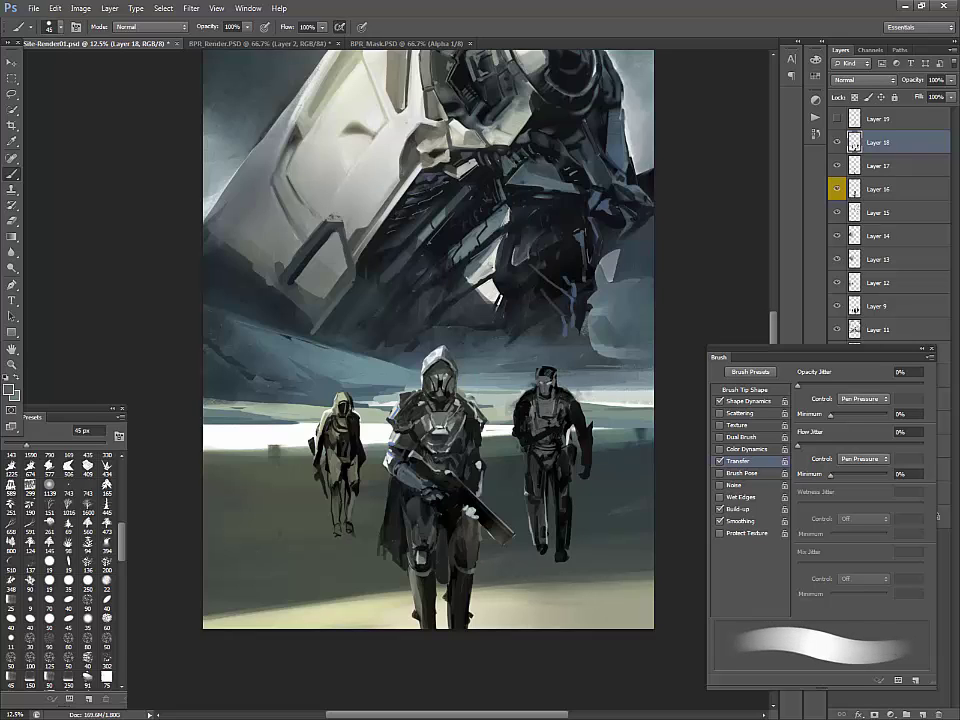
# Refine the right background figure's forearm and hand around the weapon, varying the brush from 25 to 45 px
pyautogui.press('[')
pyautogui.press('[')
pyautogui.press('[')
pyautogui.press('[')
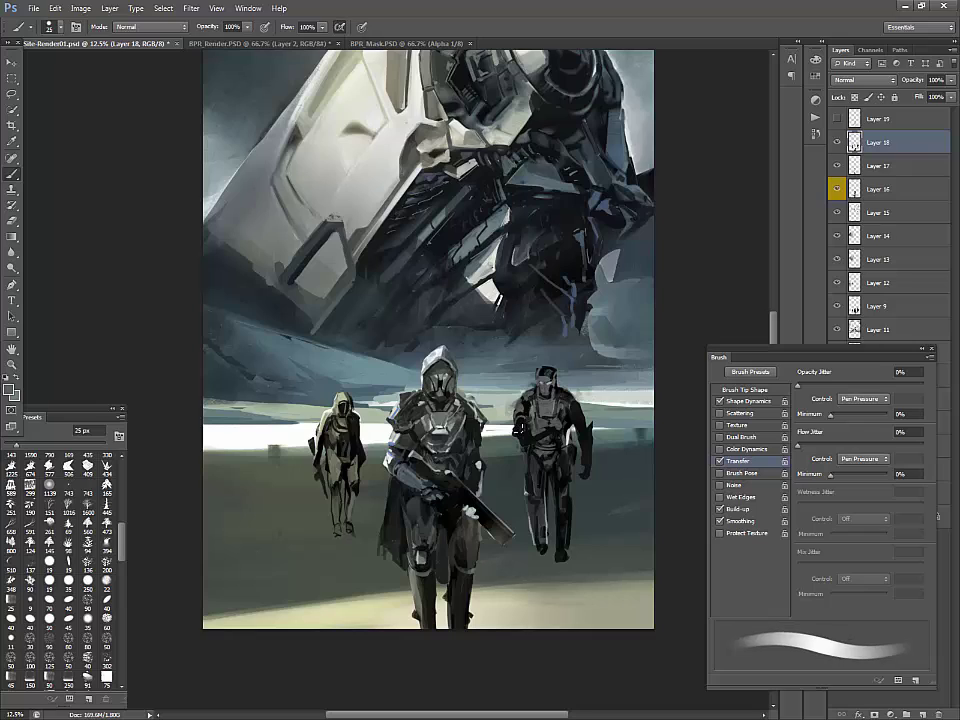
pyautogui.press(']')
pyautogui.press(']')
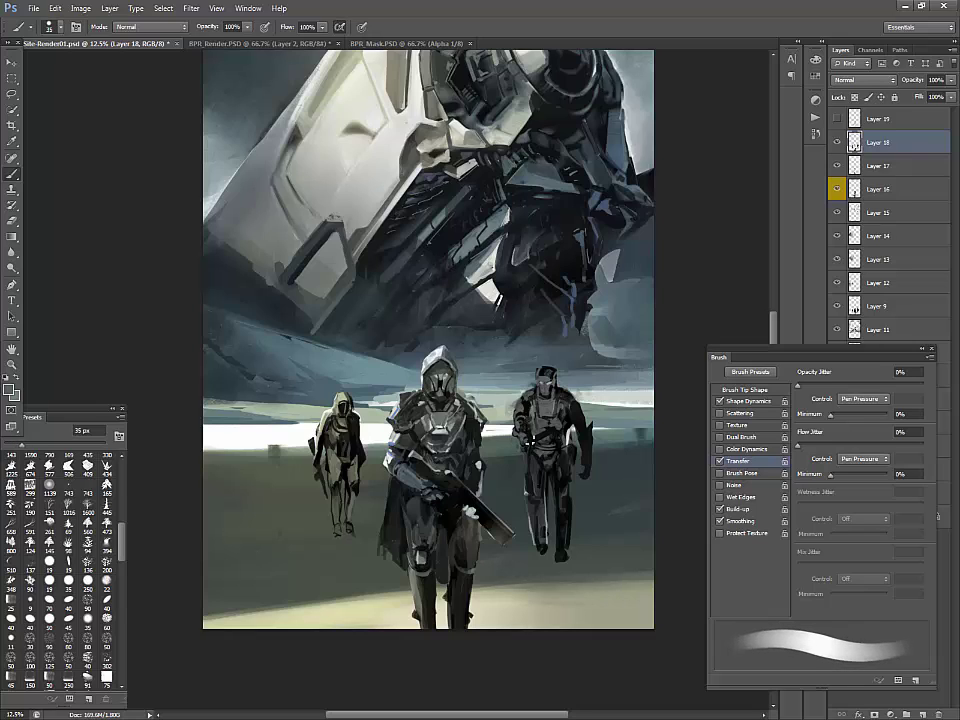
pyautogui.press(']')
pyautogui.press(']')
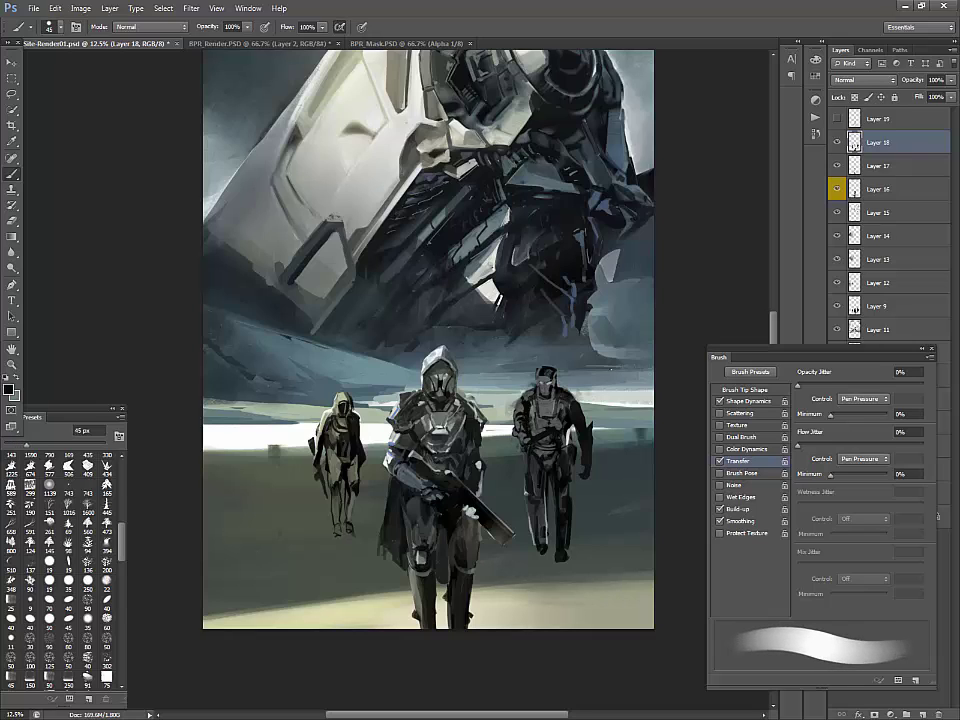
# Model the right background figure's chest armour with light and dark tones sampled from the torso at 45 px
pyautogui.keyDown('alt'); pyautogui.click(528, 408); pyautogui.keyUp('alt')
pyautogui.keyDown('alt'); pyautogui.click(529, 421); pyautogui.keyUp('alt')
pyautogui.keyDown('alt'); pyautogui.click(532, 418); pyautogui.keyUp('alt')
pyautogui.keyDown('alt'); pyautogui.click(532, 421); pyautogui.keyUp('alt')
pyautogui.press('x')
pyautogui.keyDown('alt'); pyautogui.click(544, 420); pyautogui.keyUp('alt')
pyautogui.moveTo(546, 410); pyautogui.dragTo(555, 416)
pyautogui.keyDown('alt'); pyautogui.click(555, 423); pyautogui.keyUp('alt')
pyautogui.keyDown('alt'); pyautogui.click(567, 400); pyautogui.keyUp('alt')
pyautogui.keyDown('alt'); pyautogui.click(559, 428); pyautogui.keyUp('alt')
pyautogui.keyDown('alt'); pyautogui.click(555, 424); pyautogui.keyUp('alt')
pyautogui.press('x')
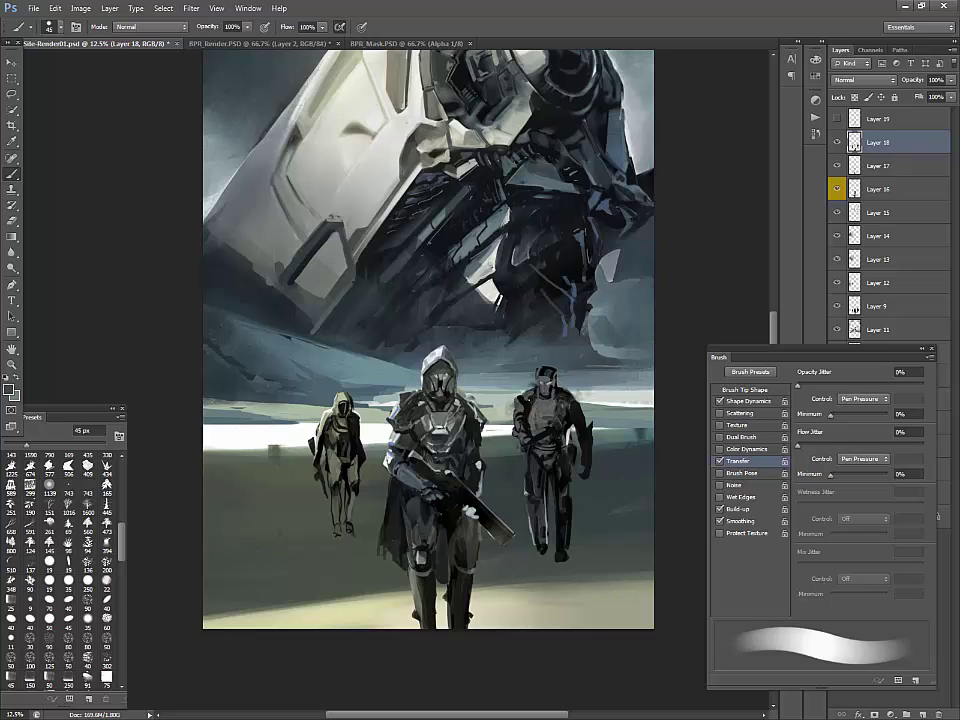
# Shape the right background figure's outer shoulder armour with tones sampled from the shoulder
pyautogui.press('x')
pyautogui.keyDown('alt'); pyautogui.click(567, 394); pyautogui.keyUp('alt')
pyautogui.moveTo(564, 390); pyautogui.dragTo(568, 400)
pyautogui.keyDown('alt'); pyautogui.click(577, 390); pyautogui.keyUp('alt')
pyautogui.press('[')
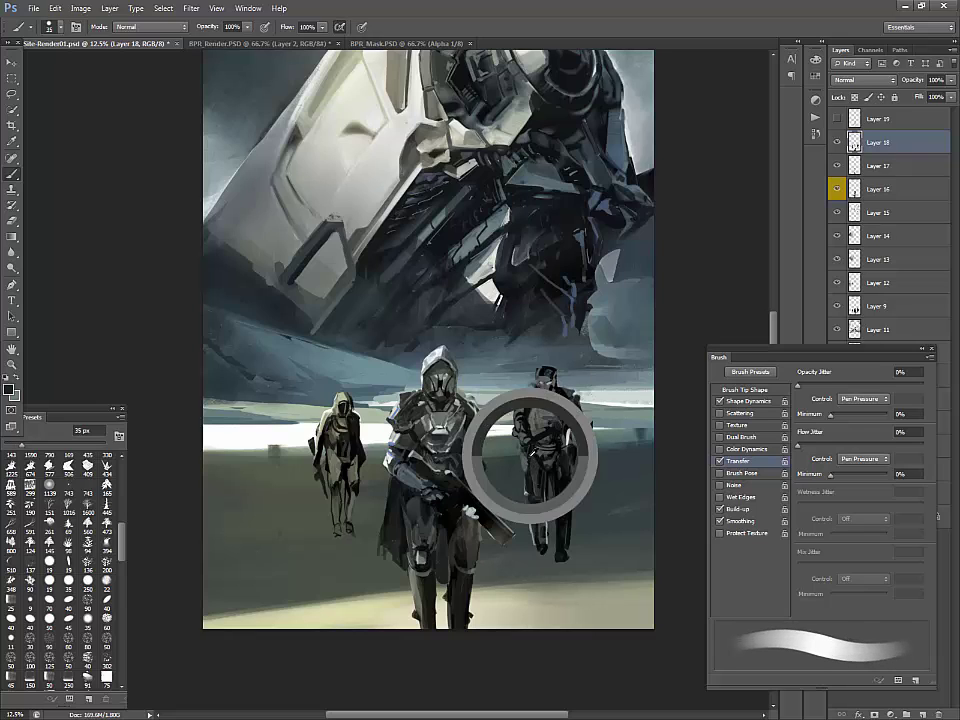
# Paint the edge of the right background figure's thigh nearest the central figure with a sampled tone at 35 px
pyautogui.keyDown('alt'); pyautogui.click(525, 466); pyautogui.keyUp('alt')
pyautogui.keyDown('alt'); pyautogui.click(528, 463); pyautogui.keyUp('alt')
pyautogui.keyDown('alt'); pyautogui.click(526, 482); pyautogui.keyUp('alt')
pyautogui.moveTo(528, 465); pyautogui.dragTo(528, 497)
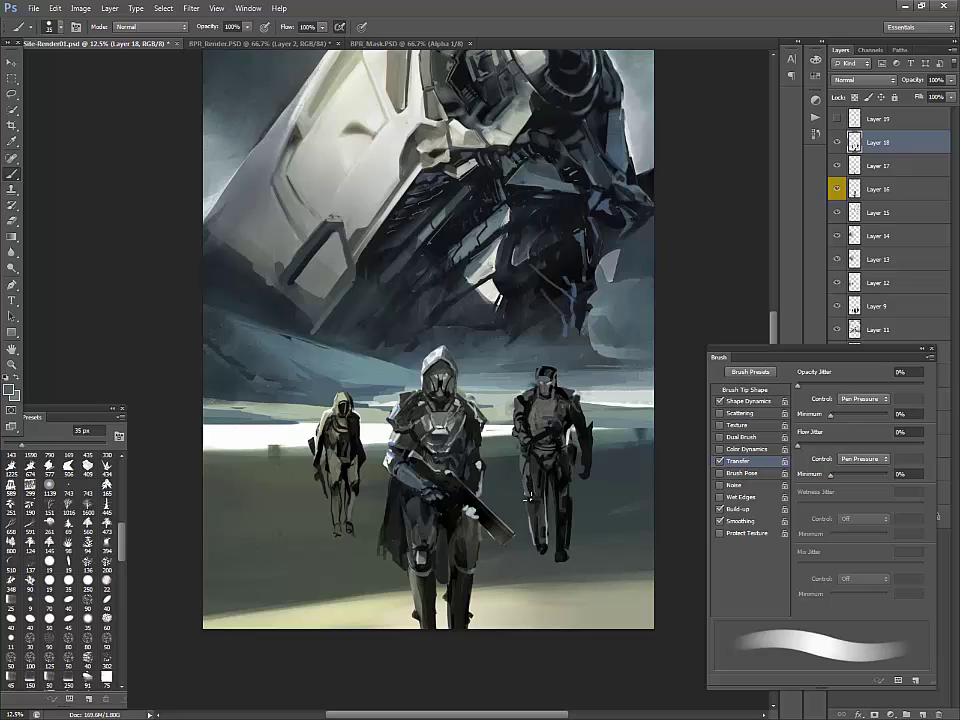
# Define the right background figure's hips and both thighs with sampled light and dark tones at 35 px
pyautogui.keyDown('alt'); pyautogui.click(569, 458); pyautogui.keyUp('alt')
pyautogui.moveTo(569, 454); pyautogui.dragTo(574, 464)
pyautogui.keyDown('alt'); pyautogui.click(567, 442); pyautogui.keyUp('alt')
pyautogui.keyDown('alt'); pyautogui.click(574, 455); pyautogui.keyUp('alt')
pyautogui.keyDown('alt'); pyautogui.click(536, 492); pyautogui.keyUp('alt')
pyautogui.moveTo(537, 496); pyautogui.dragTo(535, 512)
pyautogui.keyDown('alt'); pyautogui.click(531, 502); pyautogui.keyUp('alt')
pyautogui.keyDown('alt'); pyautogui.click(559, 483); pyautogui.keyUp('alt')
pyautogui.moveTo(578, 457); pyautogui.dragTo(573, 480)
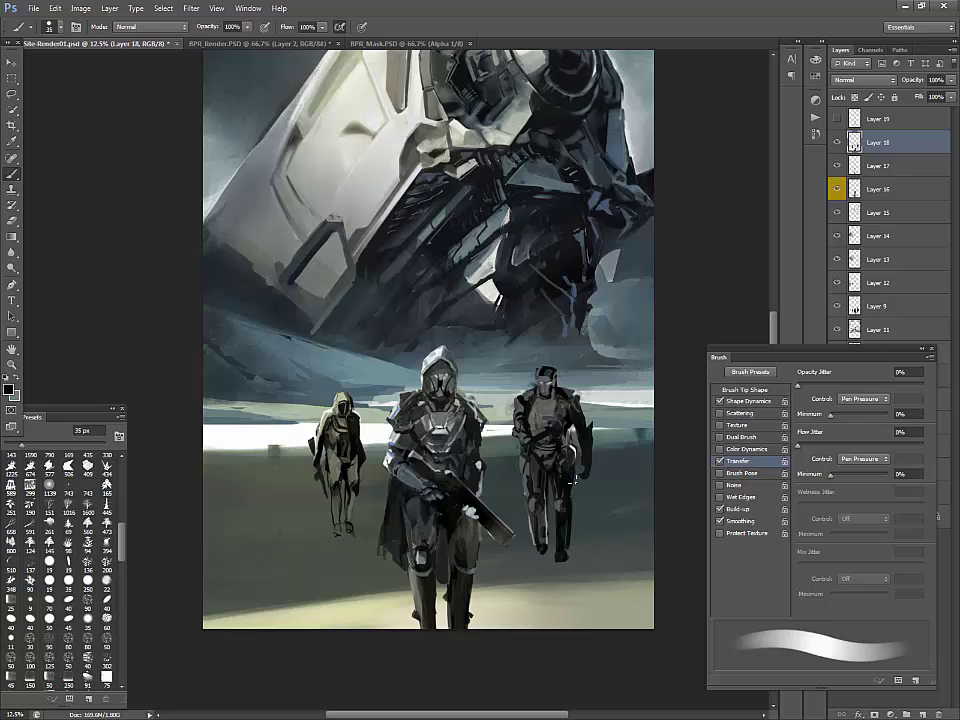
# Enlarge the brush to 60 px and simplify the right background figure's lower legs with sampled dark tones
pyautogui.press(']')
pyautogui.press(']')
pyautogui.press(']')
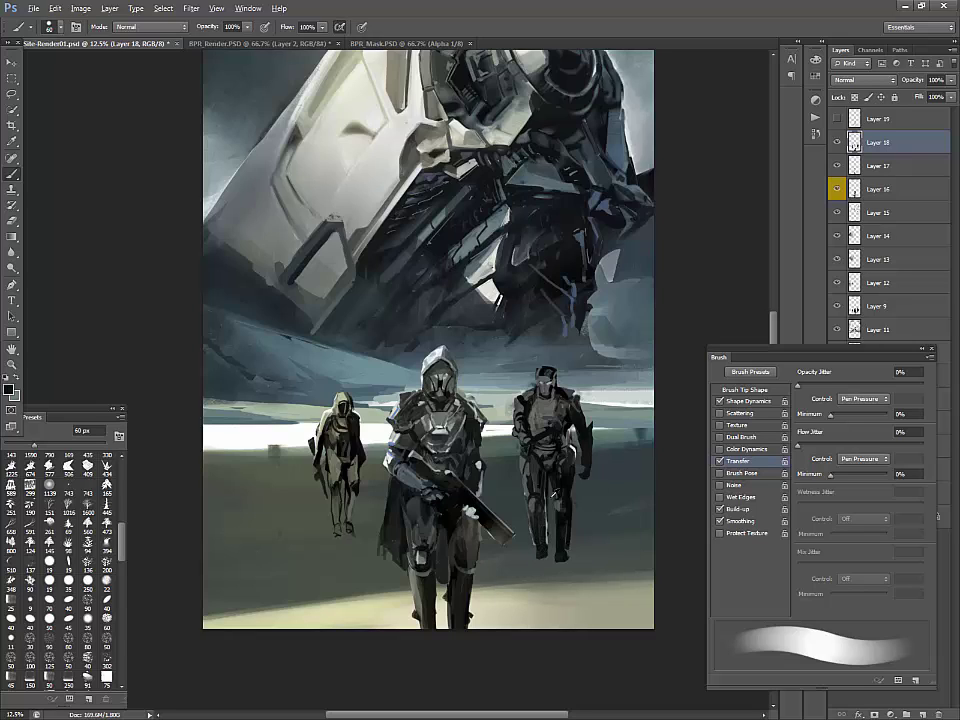
pyautogui.keyDown('alt'); pyautogui.click(553, 496); pyautogui.keyUp('alt')
pyautogui.moveTo(549, 487); pyautogui.dragTo(546, 508)
pyautogui.keyDown('alt'); pyautogui.click(559, 551); pyautogui.keyUp('alt')
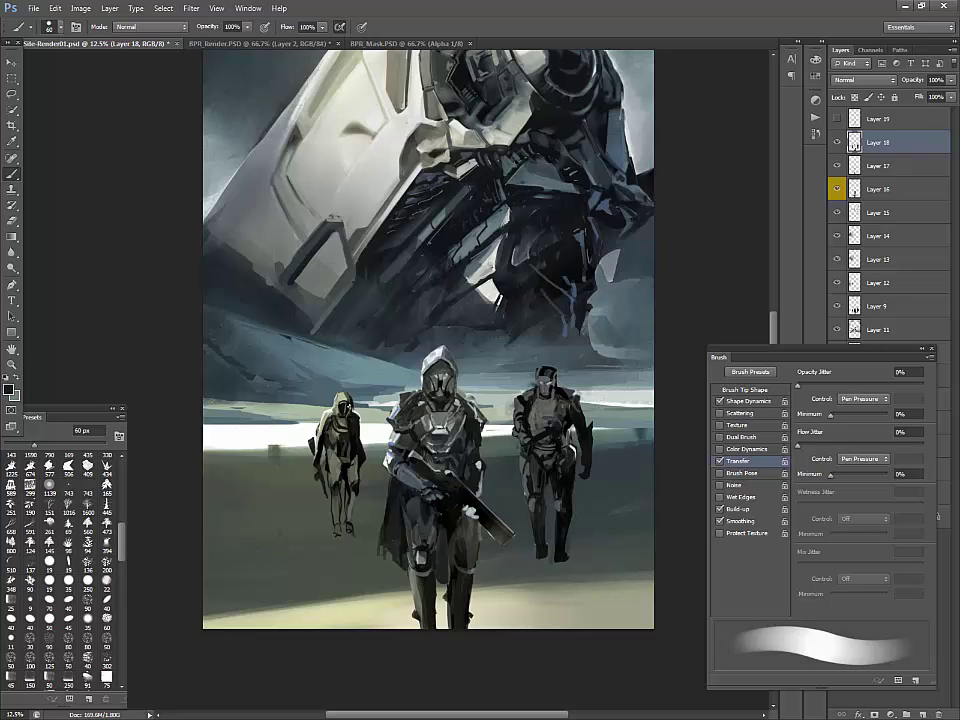
# Reduce the brush to 35 px and darken the left background figure's hood and face
pyautogui.press('[')
pyautogui.press('[')
pyautogui.press('[')
pyautogui.press('[')
pyautogui.moveTo(348, 397); pyautogui.dragTo(345, 409)
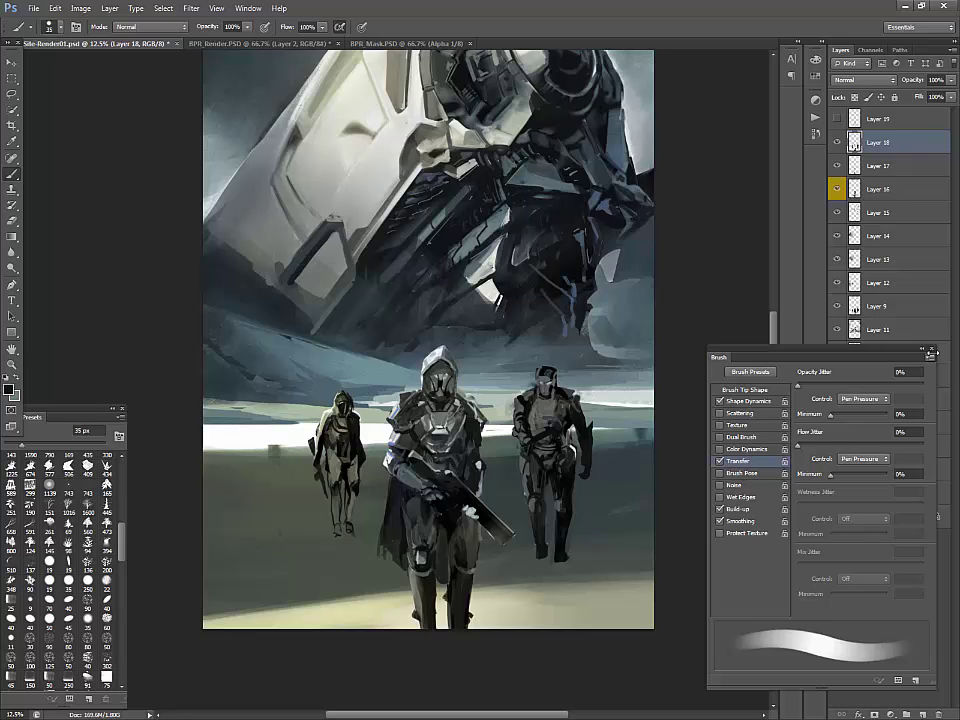
# Delete the hidden Layer 19 and merge Layers 16, 17 and 18 into one layer
pyautogui.click(912, 125)
pyautogui.press('Delete')
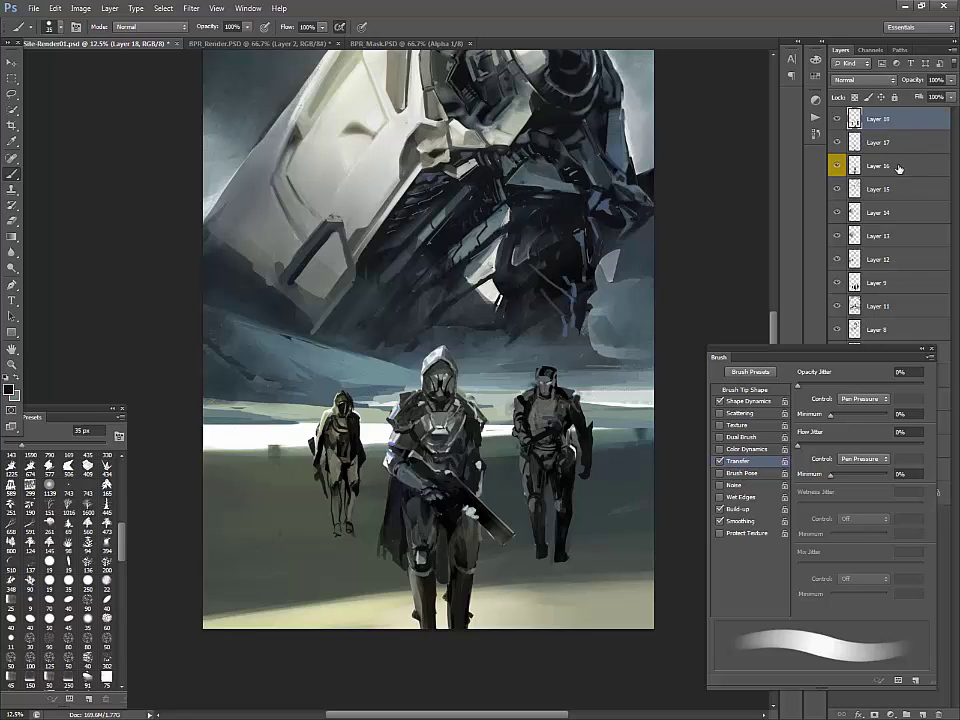
pyautogui.keyDown('shift'); pyautogui.click(900, 167); pyautogui.keyUp('shift')
pyautogui.hotkey('ctrl', 'e')
# Put the right background figure on its own layer and toggle that layer's visibility to check it
pyautogui.click(836, 120)
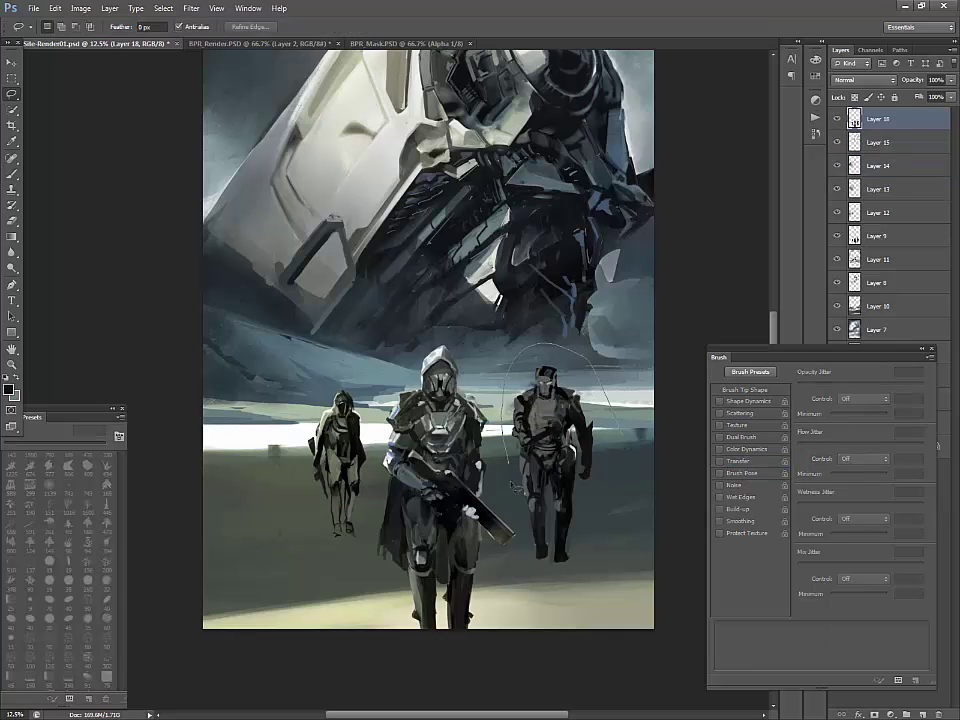
pyautogui.click(837, 121)
pyautogui.click(837, 121)
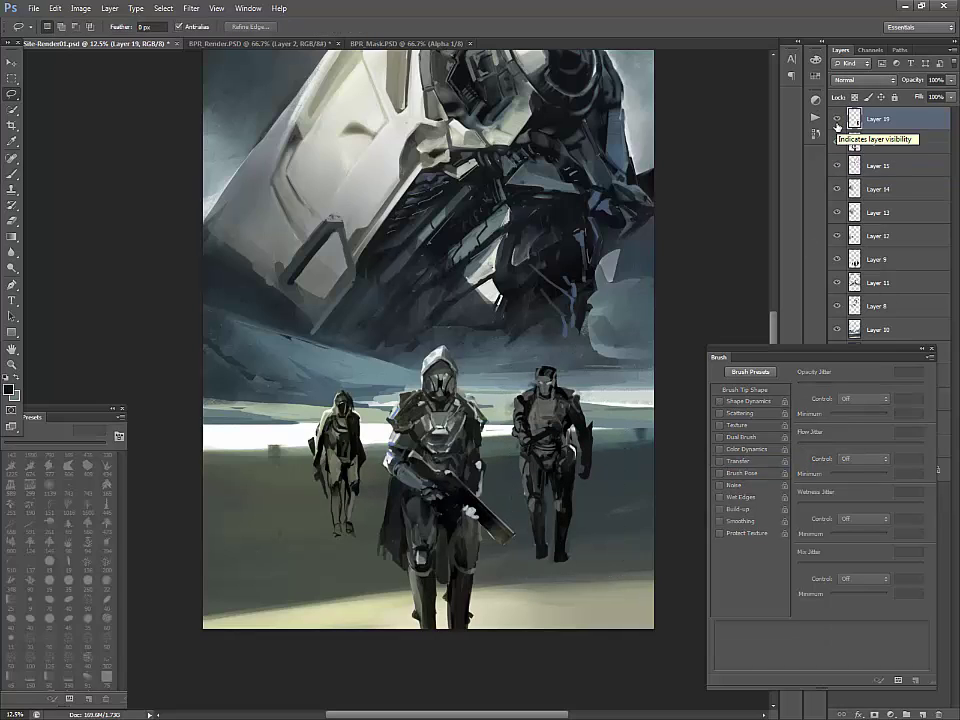
# Cut away lassoed areas around the right background figure's shoulders and lower legs on Layer 19, then deselect
pyautogui.moveTo(519, 418)
pyautogui.mouseDown()
pyautogui.moveTo(563, 381)
pyautogui.moveTo(597, 432)
pyautogui.moveTo(641, 355)
pyautogui.mouseUp()
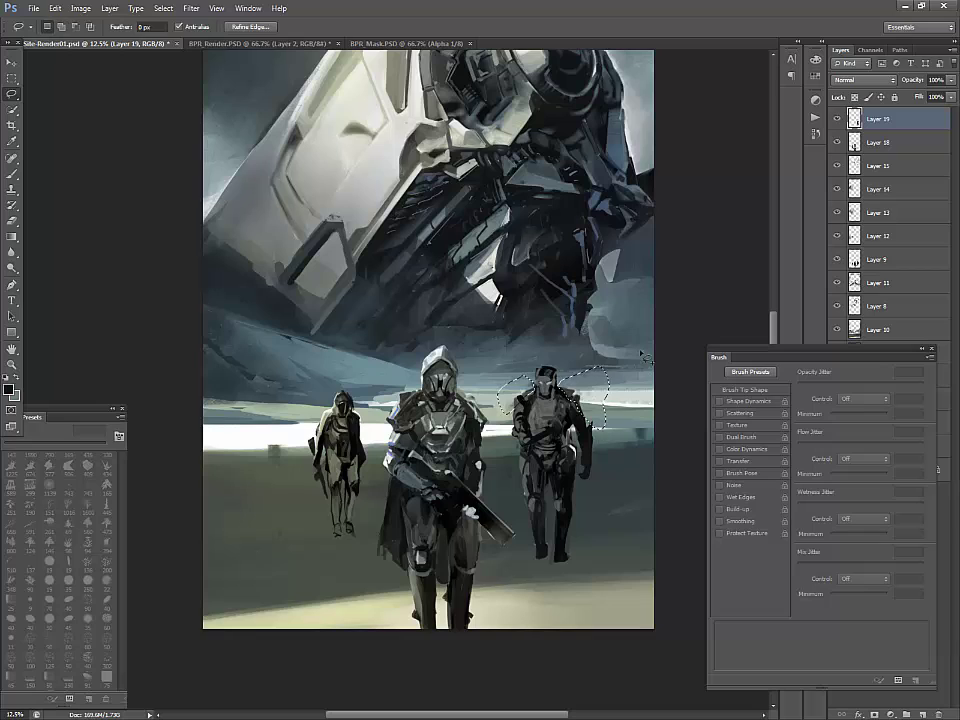
pyautogui.press('Delete')
pyautogui.hotkey('ctrl', 'd')
pyautogui.moveTo(554, 498)
pyautogui.mouseDown()
pyautogui.moveTo(556, 570)
pyautogui.moveTo(570, 570)
pyautogui.moveTo(557, 496)
pyautogui.mouseUp()
pyautogui.press('Delete')
pyautogui.hotkey('ctrl', 'd')
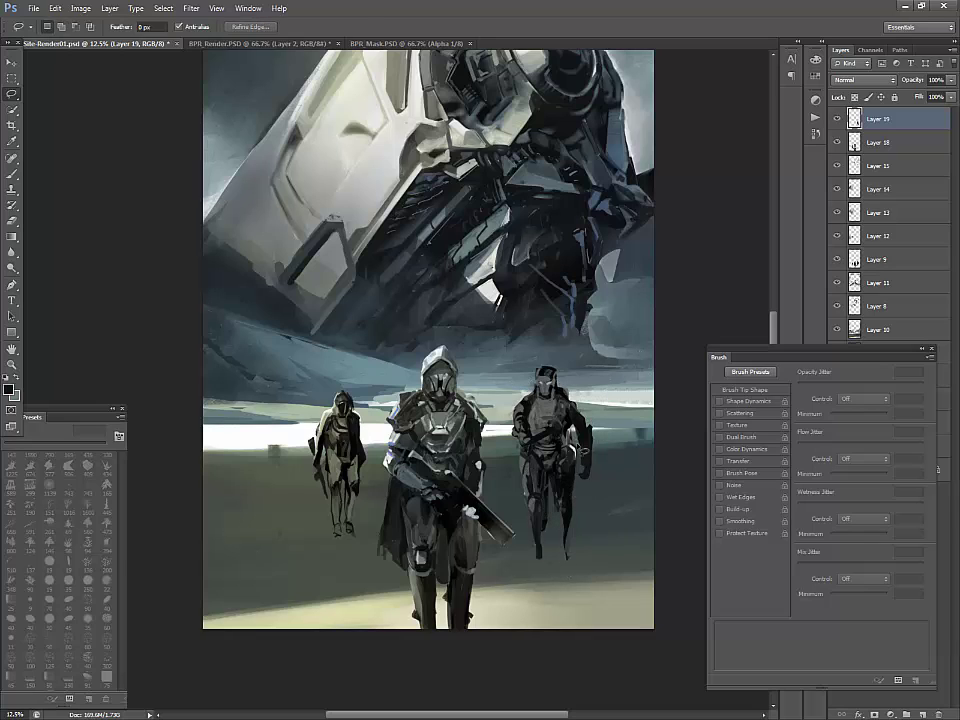
# Repaint the right background figure's shoulder and arms with a sampled dark tone, enlarging the brush to 80 px
pyautogui.press('b')
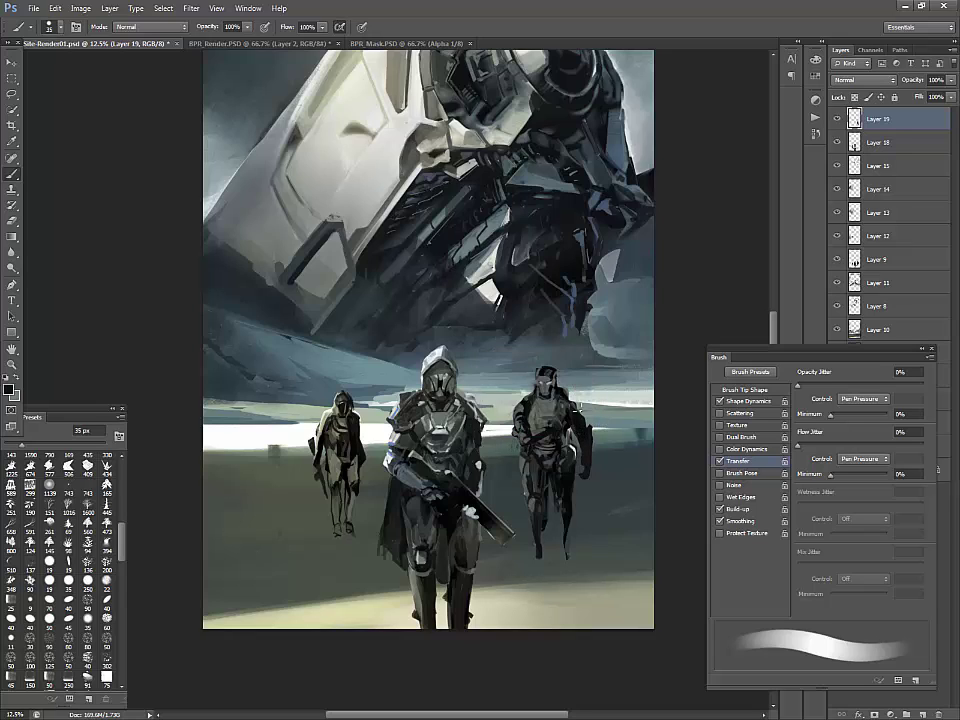
pyautogui.keyDown('alt'); pyautogui.click(579, 399); pyautogui.keyUp('alt')
pyautogui.moveTo(580, 410); pyautogui.dragTo(585, 437)
pyautogui.press(']')
pyautogui.press(']')
pyautogui.press(']')
pyautogui.press(']')
pyautogui.press(']')
pyautogui.moveTo(519, 448)
pyautogui.mouseDown()
pyautogui.moveTo(509, 481)
pyautogui.moveTo(521, 468)
pyautogui.mouseUp()
# Paint a long dark weapon angling down from the right background figure's outer hand, thickening it with a smaller brush
pyautogui.moveTo(572, 425)
pyautogui.mouseDown()
pyautogui.moveTo(590, 468)
pyautogui.moveTo(575, 453)
pyautogui.moveTo(598, 462)
pyautogui.moveTo(582, 482)
pyautogui.moveTo(609, 547)
pyautogui.mouseUp()
pyautogui.moveTo(577, 464); pyautogui.dragTo(608, 541)
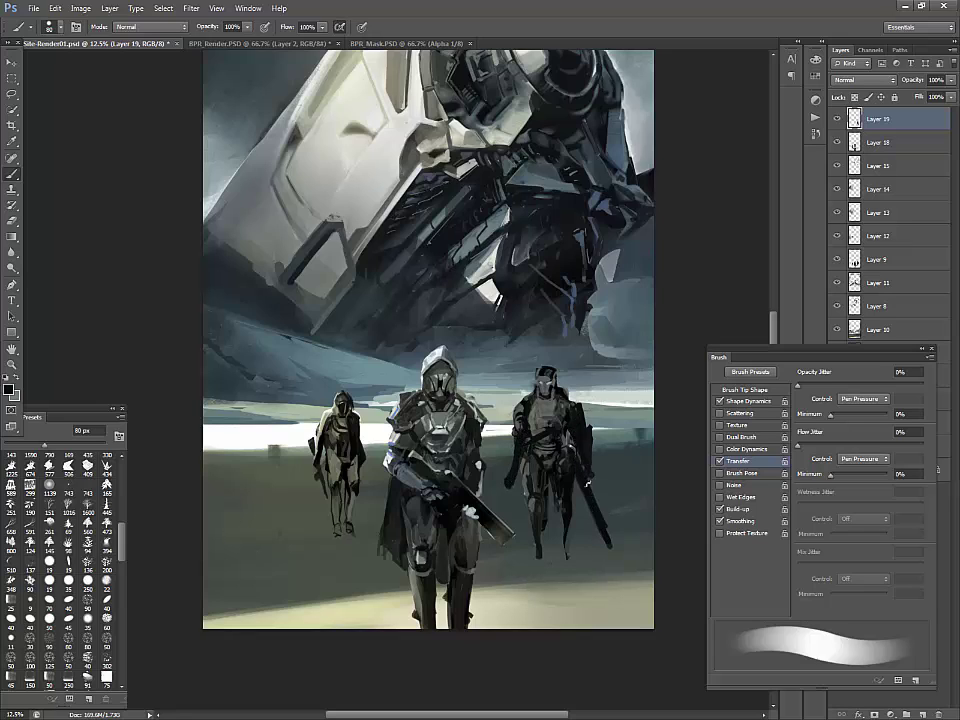
pyautogui.press('[')
pyautogui.press('[')
pyautogui.press('[')
pyautogui.press('[')
pyautogui.moveTo(599, 497)
pyautogui.mouseDown()
pyautogui.moveTo(607, 517)
pyautogui.moveTo(597, 536)
pyautogui.moveTo(590, 517)
pyautogui.mouseUp()
pyautogui.press(']')
pyautogui.press(']')
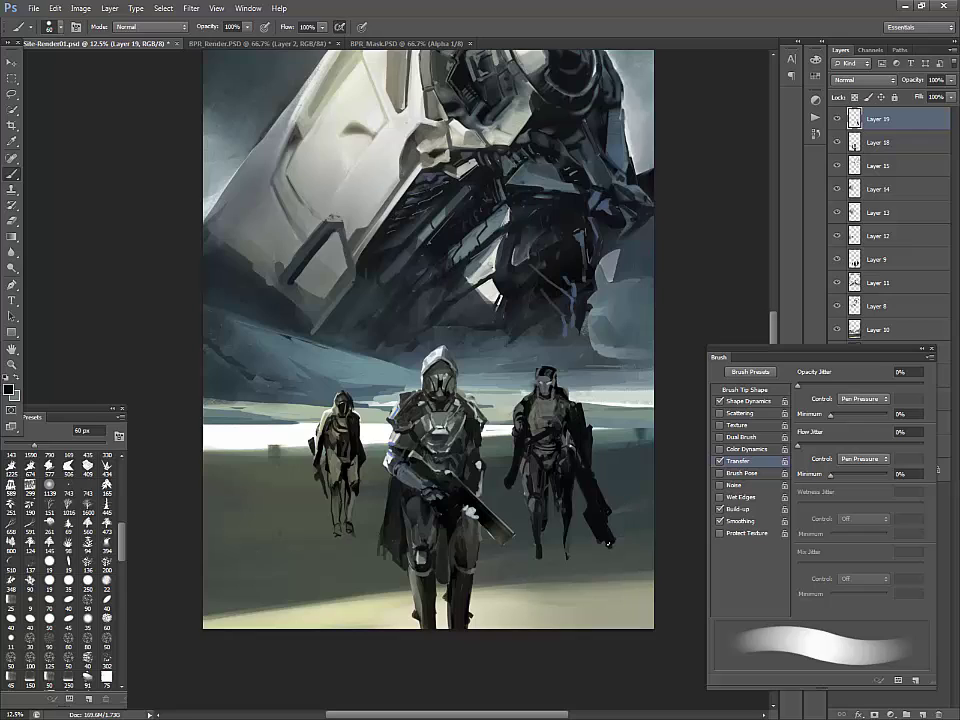
# Block in a dark ragged cloak around the right background figure's legs with a 60 px brush
pyautogui.moveTo(575, 508); pyautogui.dragTo(577, 548)
pyautogui.moveTo(580, 510); pyautogui.dragTo(582, 547)
pyautogui.moveTo(540, 498)
pyautogui.mouseDown()
pyautogui.moveTo(536, 554)
pyautogui.moveTo(575, 559)
pyautogui.mouseUp()
pyautogui.hotkey('ctrl', 'z')
pyautogui.moveTo(535, 470); pyautogui.dragTo(527, 547)
pyautogui.moveTo(579, 519); pyautogui.dragTo(573, 548)
pyautogui.moveTo(582, 505)
pyautogui.mouseDown()
pyautogui.moveTo(584, 527)
pyautogui.moveTo(558, 527)
pyautogui.mouseUp()
pyautogui.moveTo(546, 517); pyautogui.dragTo(550, 488)
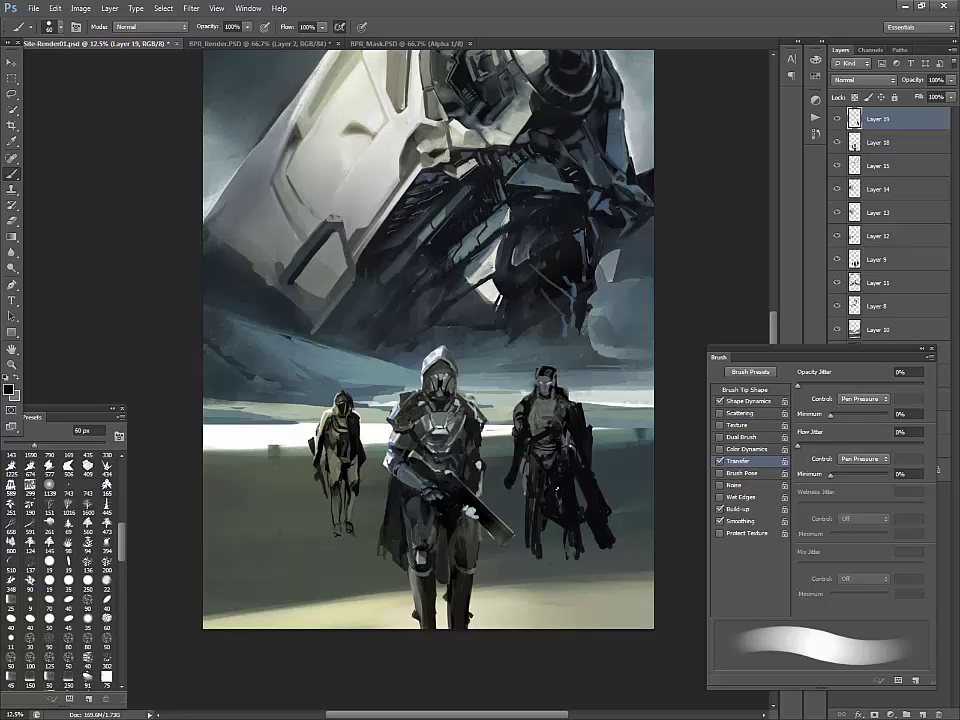
# Build up the right background figure's flaring cloak with a 125 px brush and trim its edges with a 200 px eraser
pyautogui.press(']')
pyautogui.press(']')
pyautogui.press(']')
pyautogui.press(']')
pyautogui.press(']')
pyautogui.press('e')
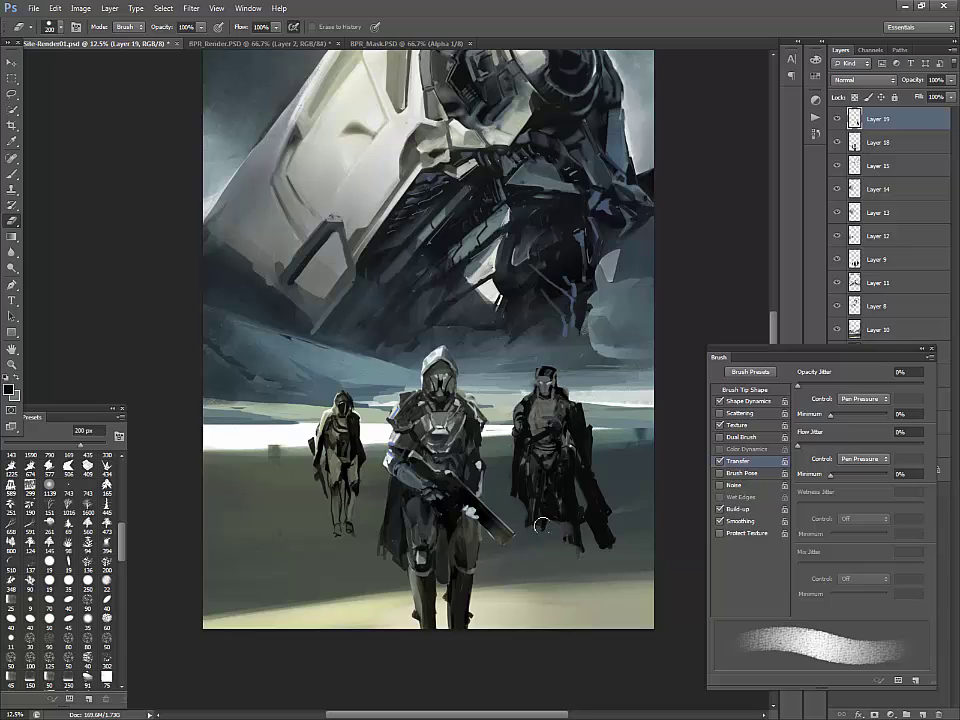
pyautogui.press('b')
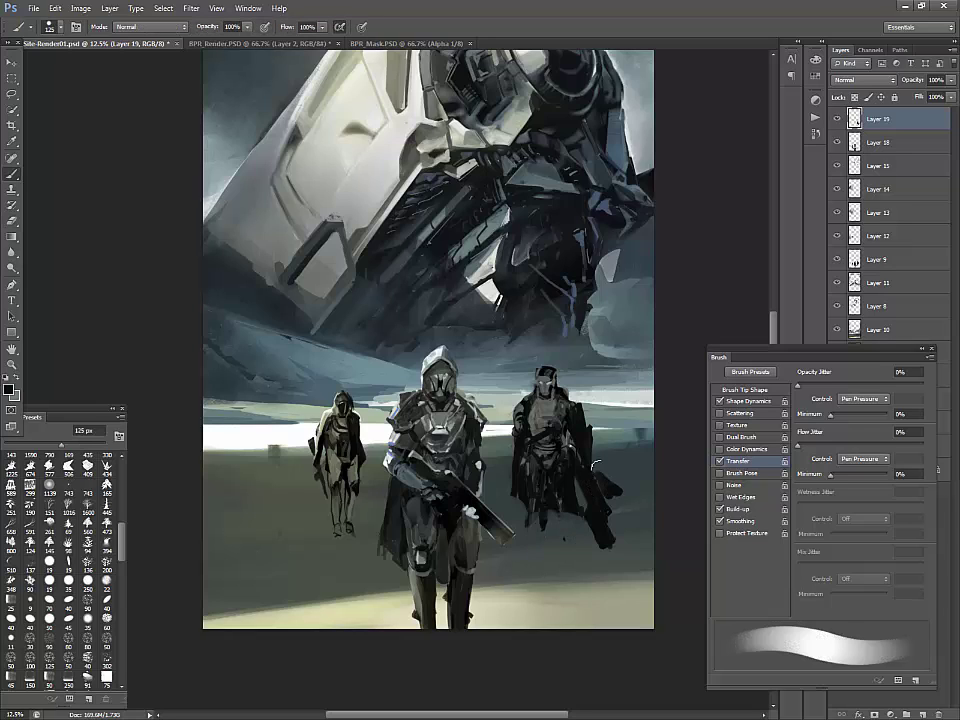
pyautogui.press('e')
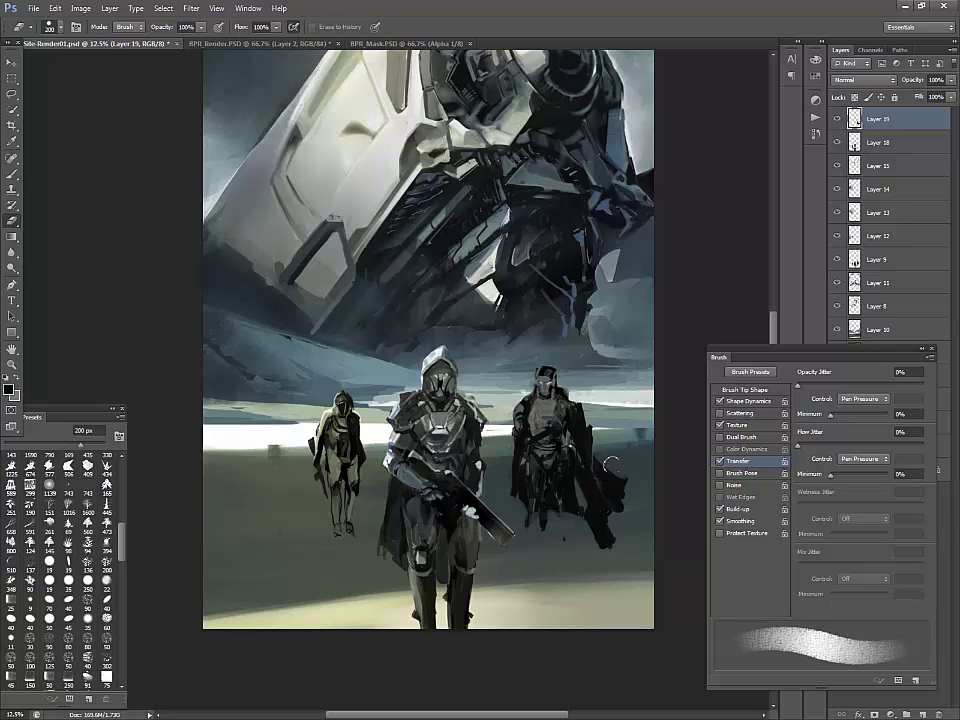
pyautogui.press('b')
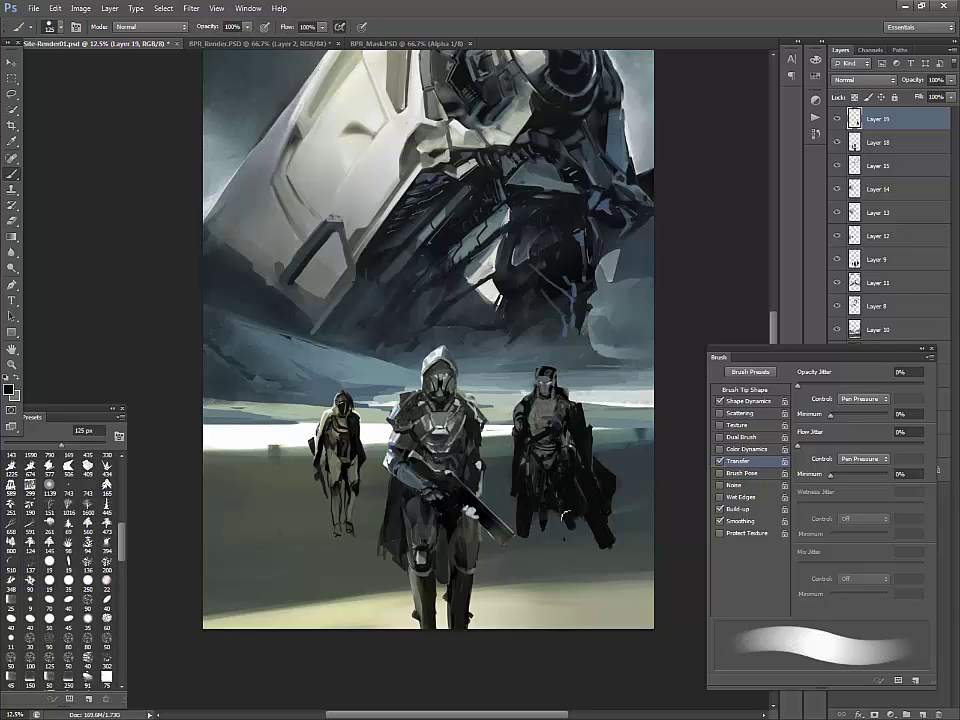
# Paint striding legs and feet beneath the right background figure's cloak at 125 px, reducing the brush to 70 px for the feet
pyautogui.moveTo(566, 516); pyautogui.dragTo(573, 544)
pyautogui.hotkey('ctrl', 'alt', 'z')
pyautogui.moveTo(530, 512); pyautogui.dragTo(520, 560)
pyautogui.moveTo(571, 517); pyautogui.dragTo(580, 544)
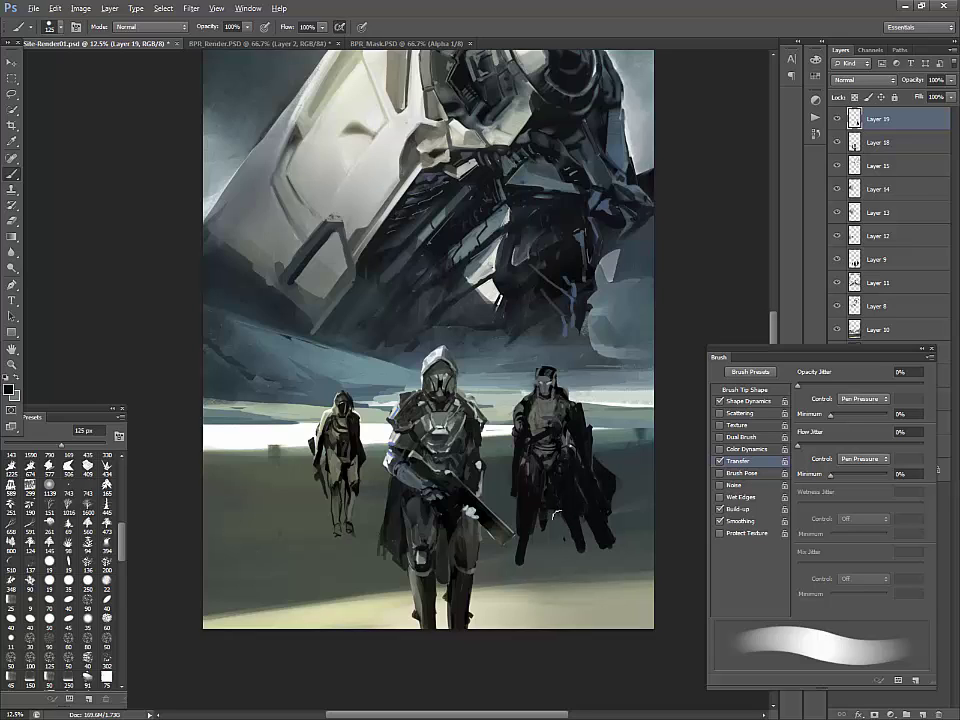
pyautogui.press('[')
pyautogui.press('[')
pyautogui.press('[')
pyautogui.press('[')
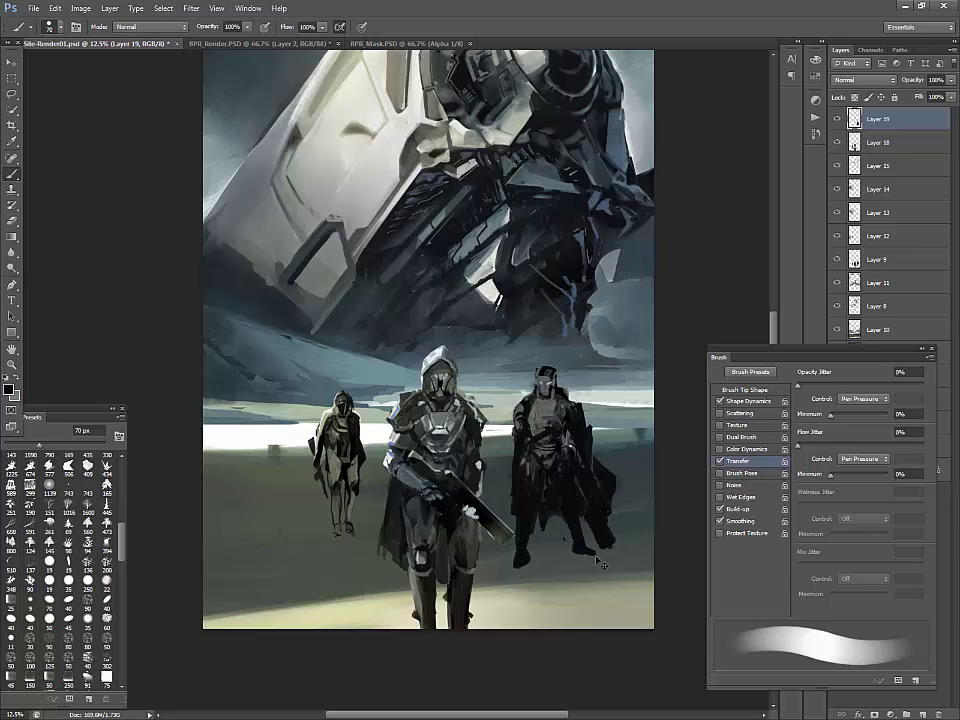
# Erase the excess around the right figure's feet and paint dark grey detail on its cape with a 25 px brush
pyautogui.press('e')
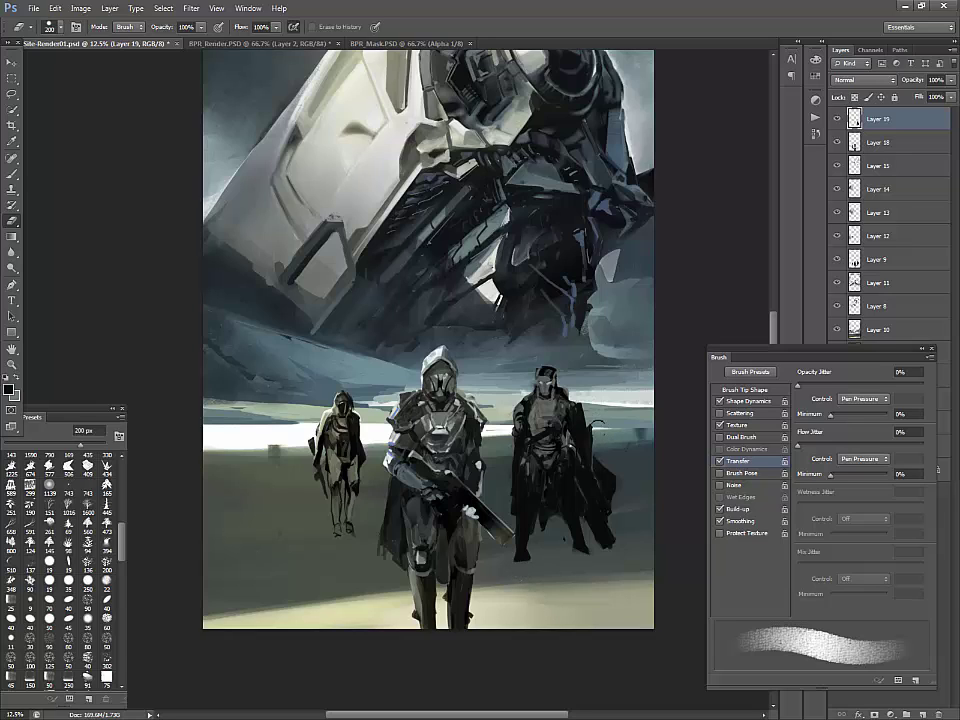
pyautogui.press('b')
pyautogui.press('[')
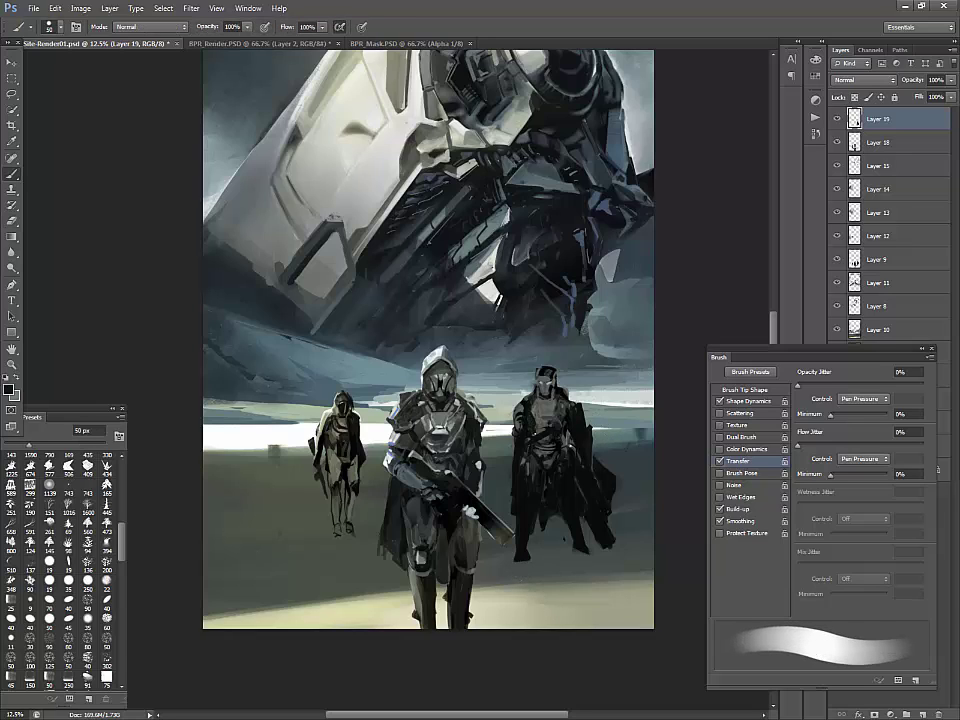
pyautogui.keyDown('alt'); pyautogui.click(546, 421); pyautogui.keyUp('alt')
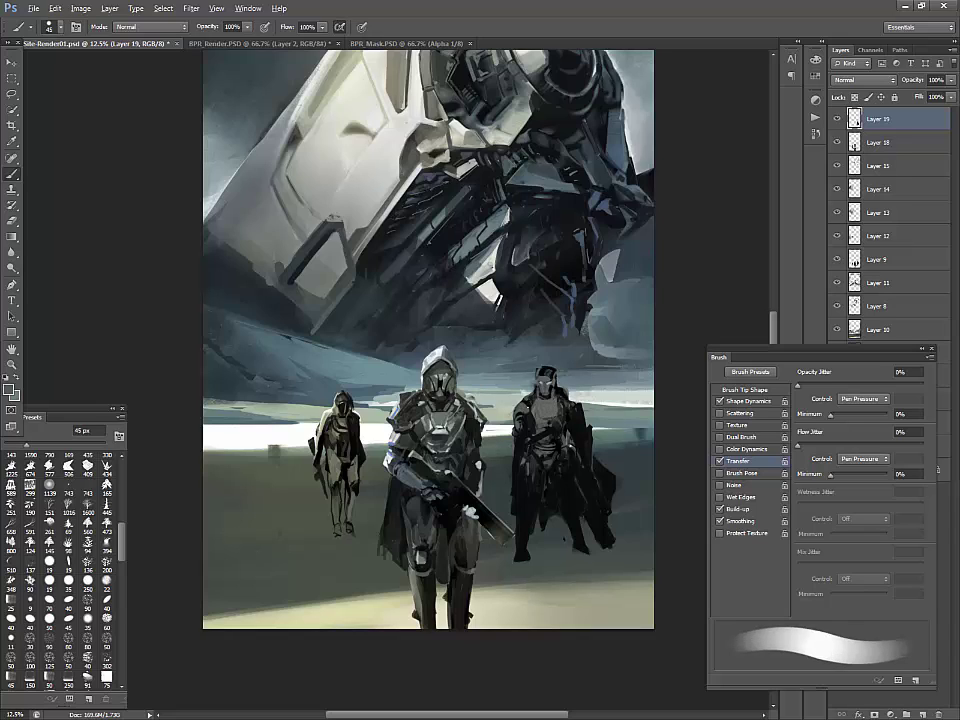
pyautogui.press('[')
pyautogui.press('[')
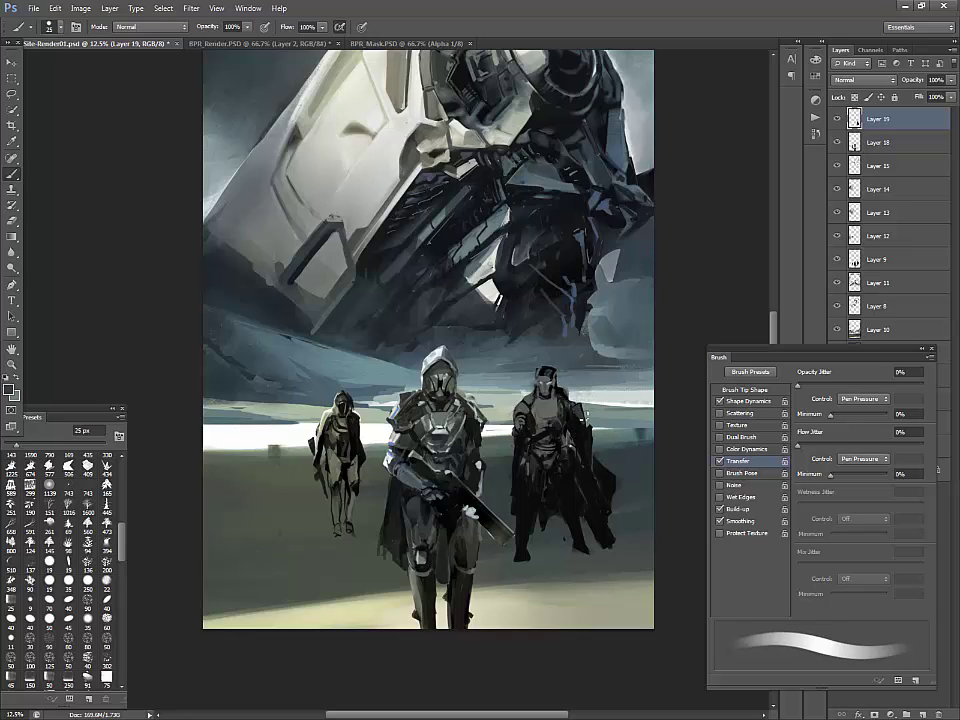
pyautogui.moveTo(585, 450); pyautogui.dragTo(595, 487)
# Lasso the left figure on Layer 18 and copy it to its own layer
pyautogui.click(837, 142)
pyautogui.click(837, 142)
pyautogui.click(877, 143)
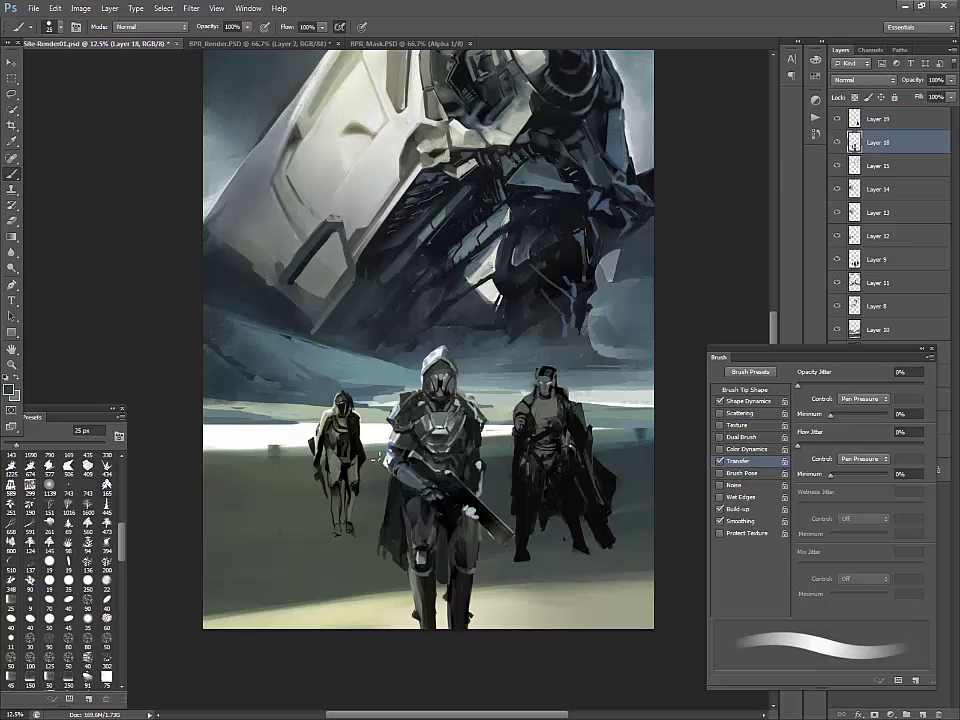
pyautogui.press('l')
pyautogui.moveTo(360, 553)
pyautogui.mouseDown()
pyautogui.moveTo(373, 489)
pyautogui.moveTo(340, 568)
pyautogui.mouseUp()
pyautogui.hotkey('ctrl', 'j')
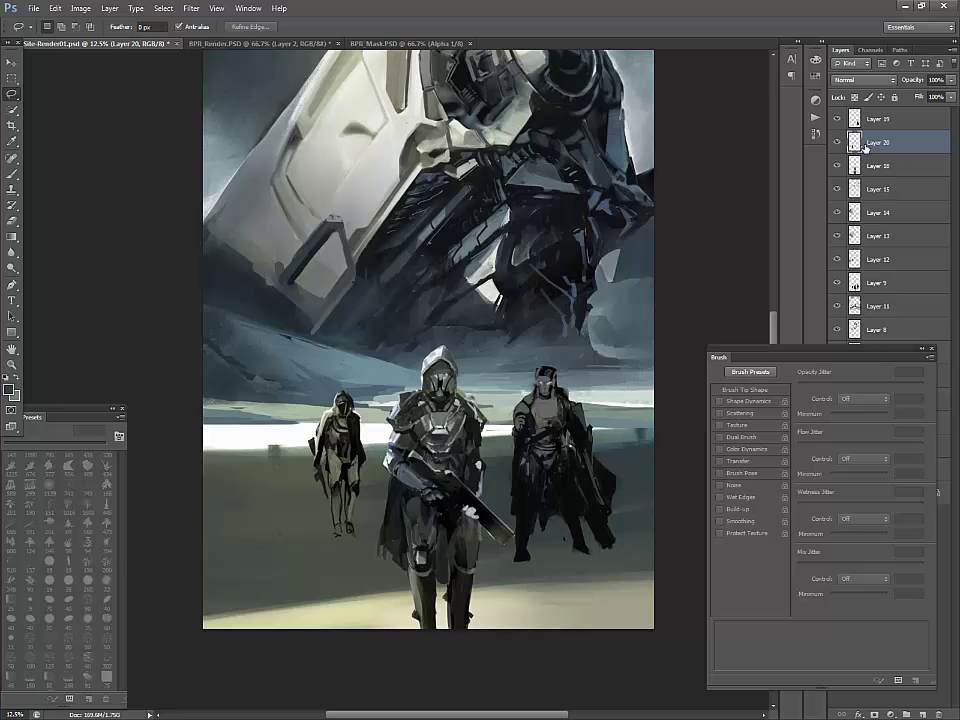
# Create a new layer above the copied figure and set the foreground colour to a dark muted red
pyautogui.click(923, 714)
pyautogui.press('b')
pyautogui.click(9, 389)
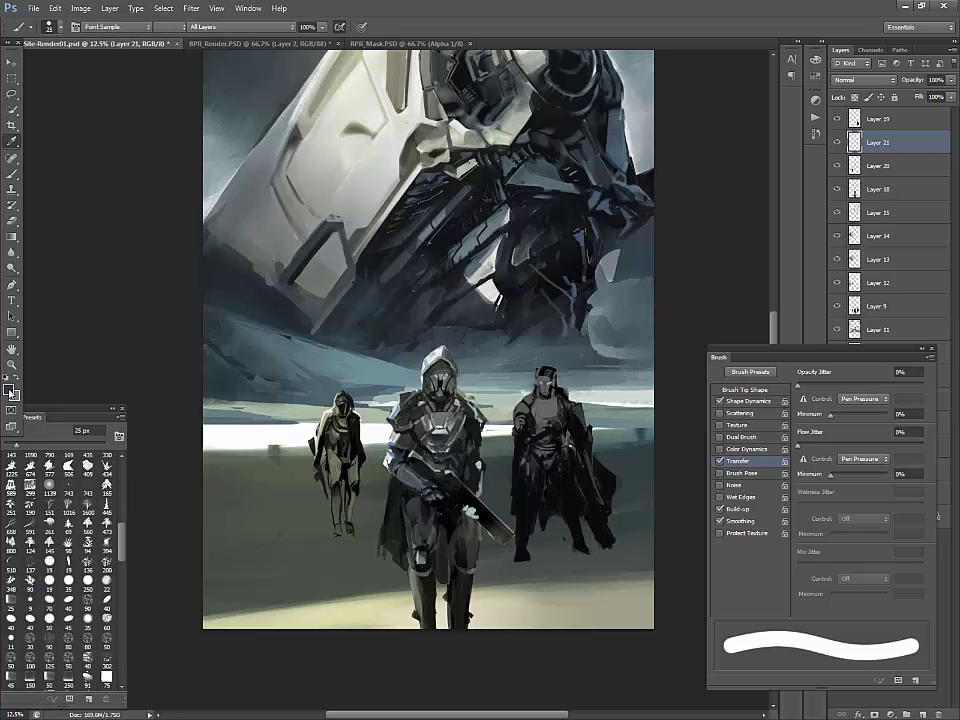
pyautogui.click(645, 297)
pyautogui.moveTo(540, 330); pyautogui.dragTo(548, 363)
pyautogui.click(645, 427)
pyautogui.click(532, 355)
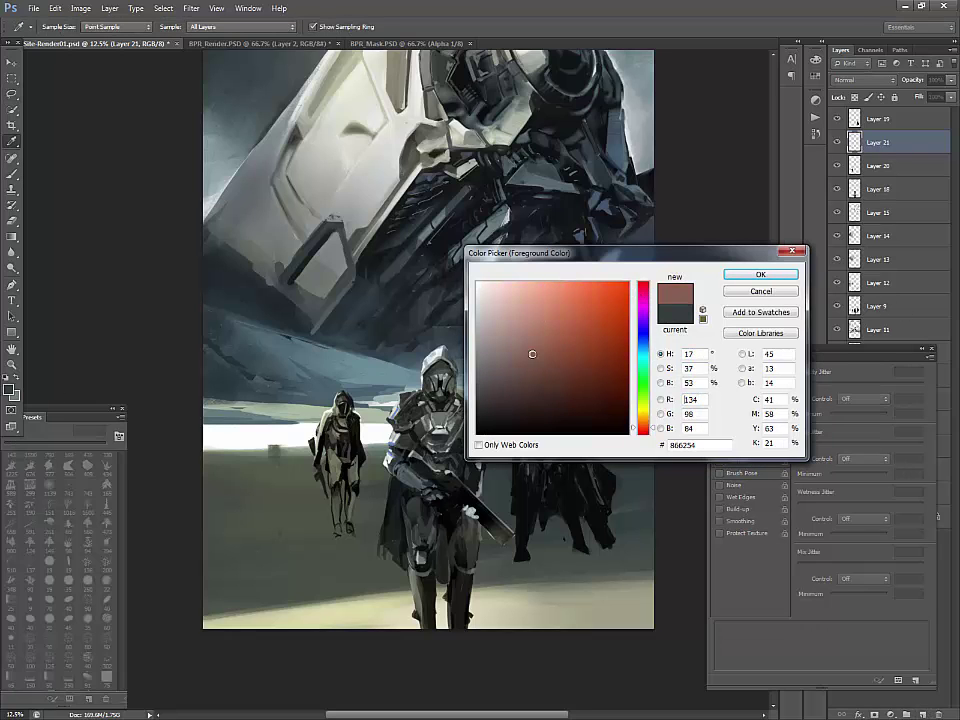
pyautogui.click(542, 384)
pyautogui.click(645, 431)
pyautogui.click(531, 369)
pyautogui.click(761, 274)
# Block in the left figure's chest with the muted red using an enlarged brush
pyautogui.press(']')
pyautogui.press(']')
pyautogui.press(']')
pyautogui.press(']')
pyautogui.press(']')
pyautogui.press(']')
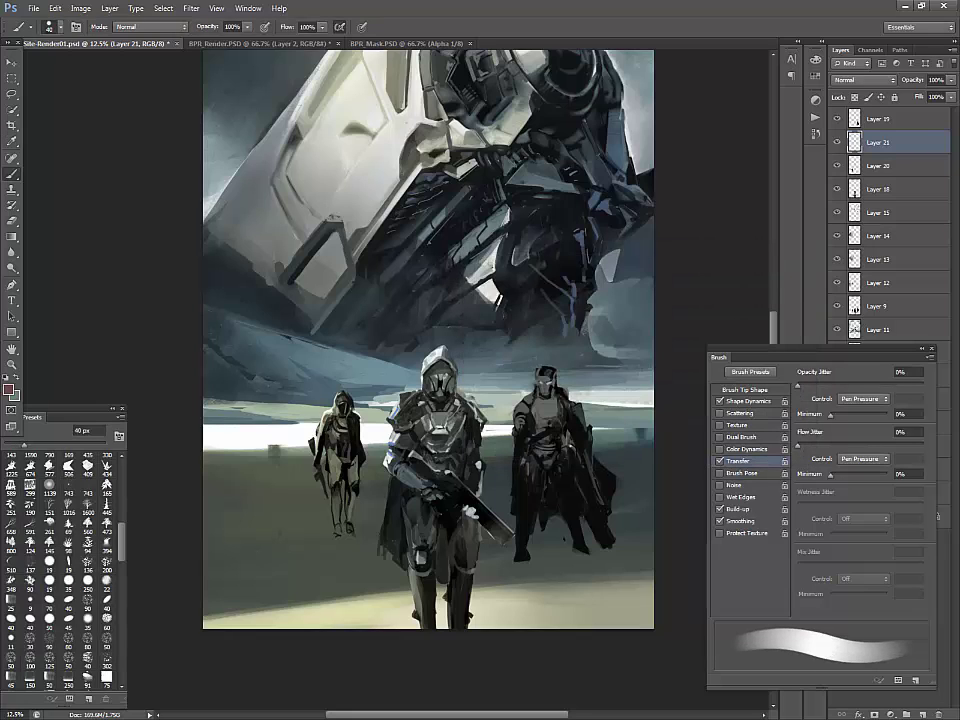
pyautogui.moveTo(328, 421)
pyautogui.mouseDown()
pyautogui.moveTo(348, 424)
pyautogui.moveTo(334, 444)
pyautogui.mouseUp()
# Paint a grey-blue hood and cloak over the left figure with sampled colours, lassoing the shoulders to keep the edge clean
pyautogui.keyDown('alt'); pyautogui.click(354, 438); pyautogui.keyUp('alt')
pyautogui.keyDown('alt'); pyautogui.click(345, 419); pyautogui.keyUp('alt')
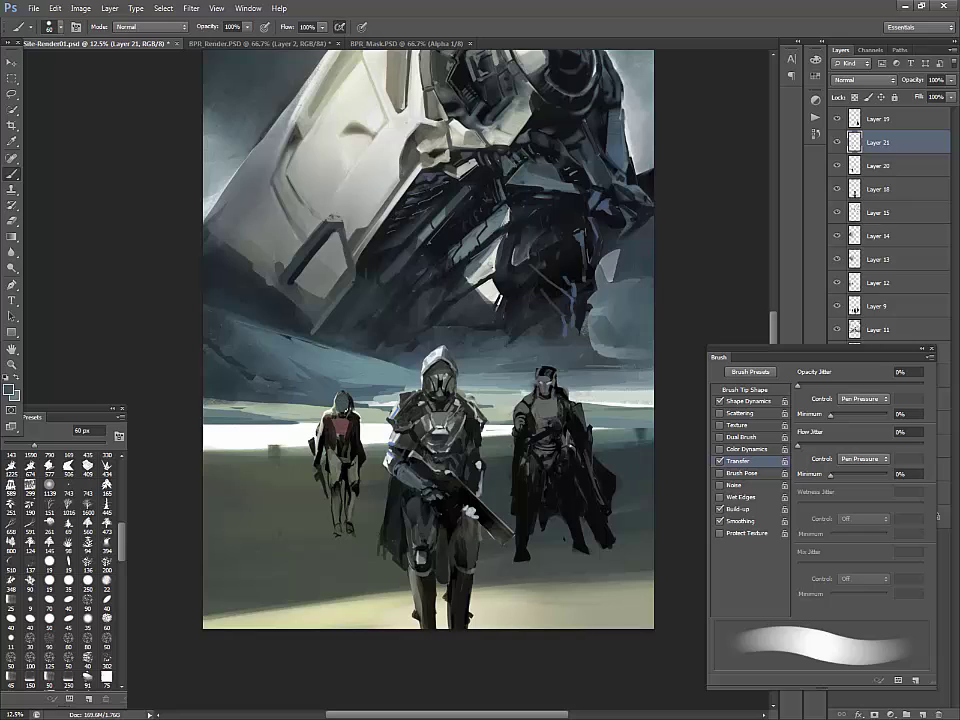
pyautogui.moveTo(338, 413)
pyautogui.mouseDown()
pyautogui.moveTo(336, 446)
pyautogui.moveTo(358, 460)
pyautogui.moveTo(345, 398)
pyautogui.mouseUp()
pyautogui.press('l')
pyautogui.press('b')
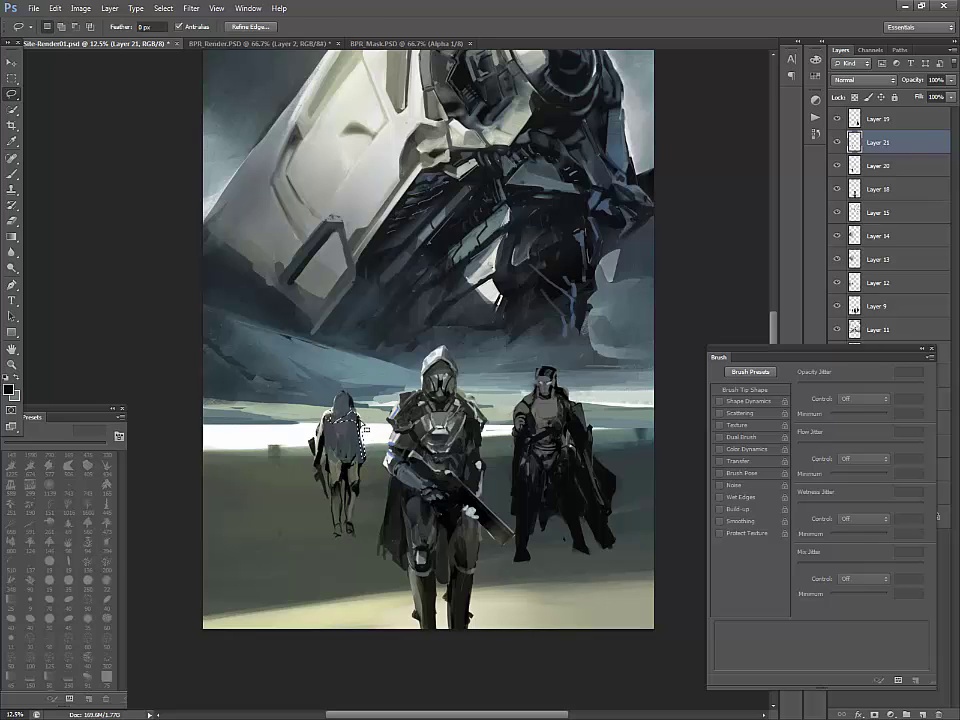
pyautogui.hotkey('ctrl', 'h')
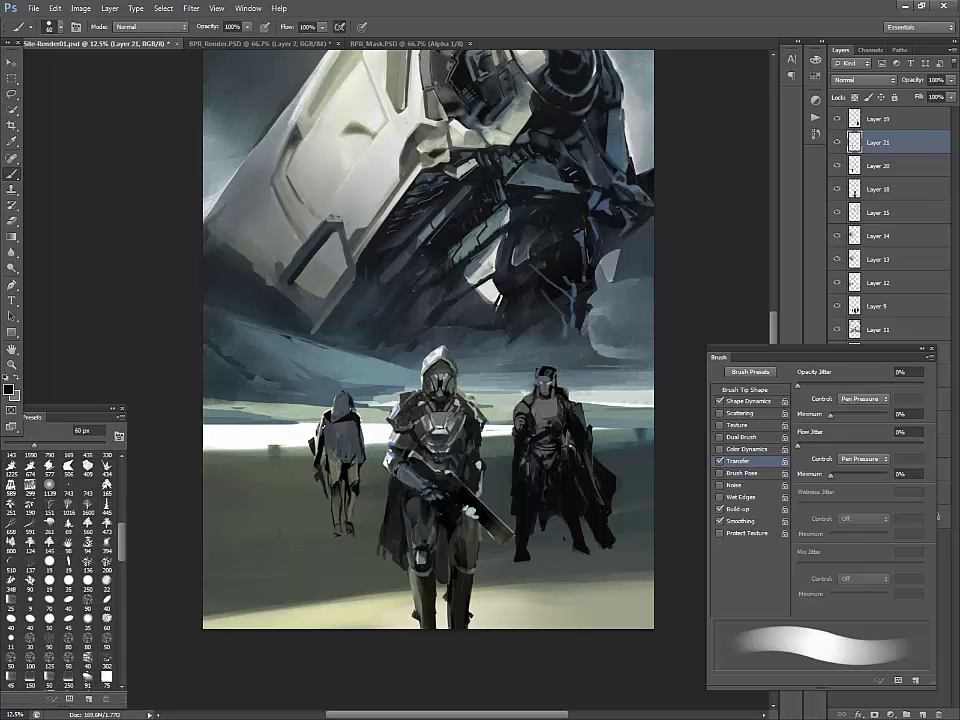
# Add light highlights to the left figure's hood with a 20 px brush
pyautogui.press('x')
pyautogui.press('[')
pyautogui.press('[')
pyautogui.press('[')
pyautogui.press('[')
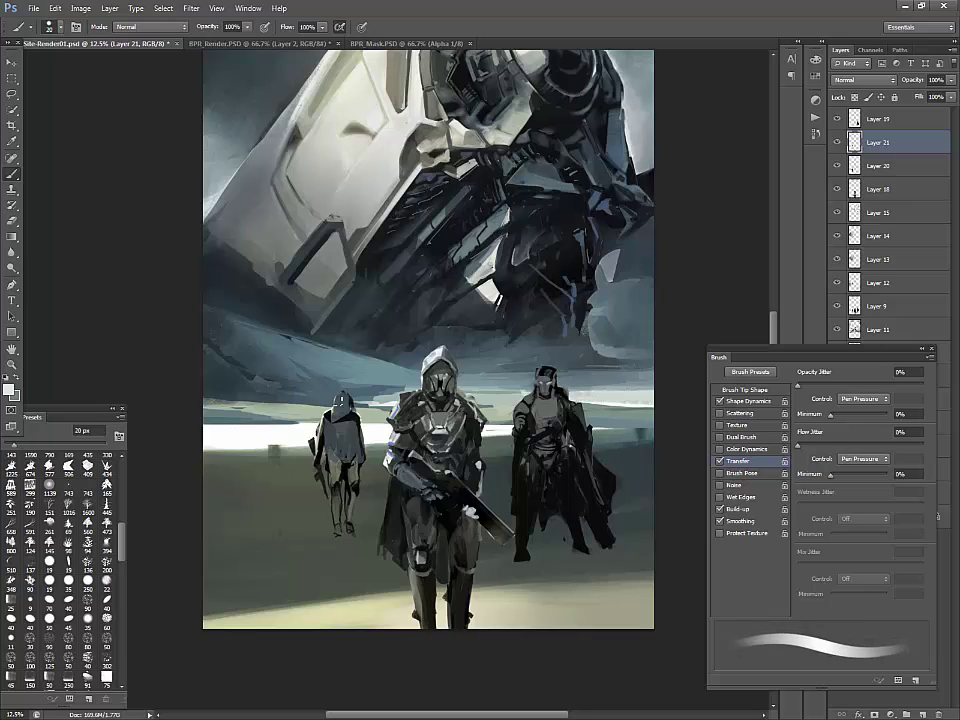
pyautogui.hotkey('ctrl', 'z')
pyautogui.moveTo(338, 404); pyautogui.dragTo(345, 394)
# Extend and shade the lower part of the left figure's cloak with a 45 px brush in dark grey tones
pyautogui.press('x')
pyautogui.press(']')
pyautogui.press(']')
pyautogui.press(']')
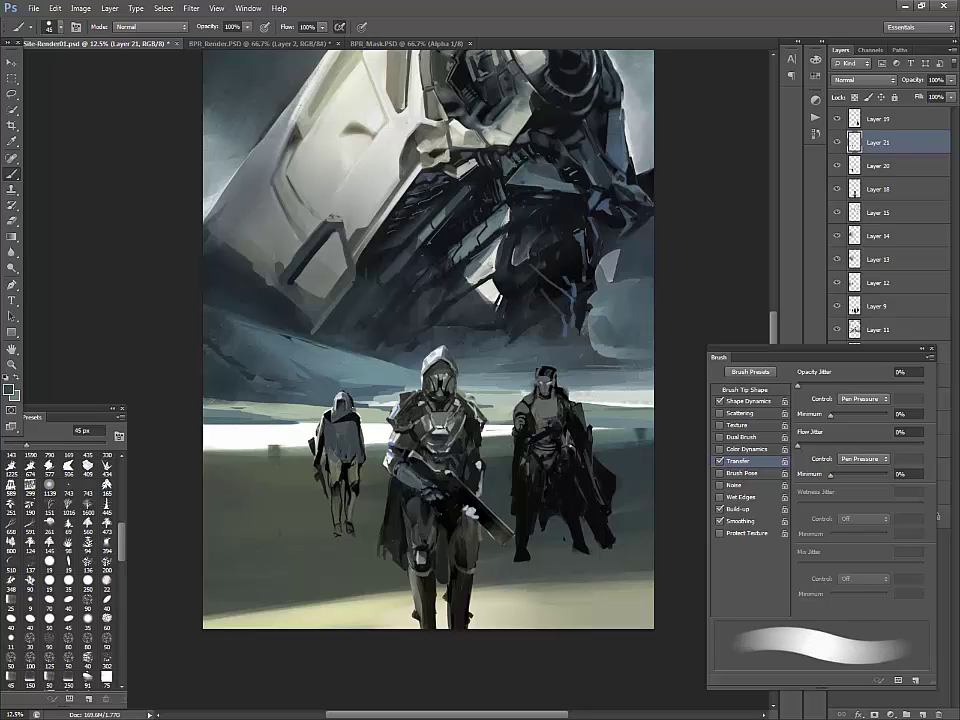
pyautogui.press('x')
pyautogui.moveTo(353, 428)
pyautogui.mouseDown()
pyautogui.moveTo(349, 442)
pyautogui.moveTo(328, 450)
pyautogui.moveTo(357, 457)
pyautogui.moveTo(332, 466)
pyautogui.moveTo(339, 478)
pyautogui.moveTo(330, 480)
pyautogui.mouseUp()
pyautogui.keyDown('alt'); pyautogui.click(334, 467); pyautogui.keyUp('alt')
pyautogui.keyDown('ctrl'); pyautogui.click(260, 353); pyautogui.keyUp('ctrl')
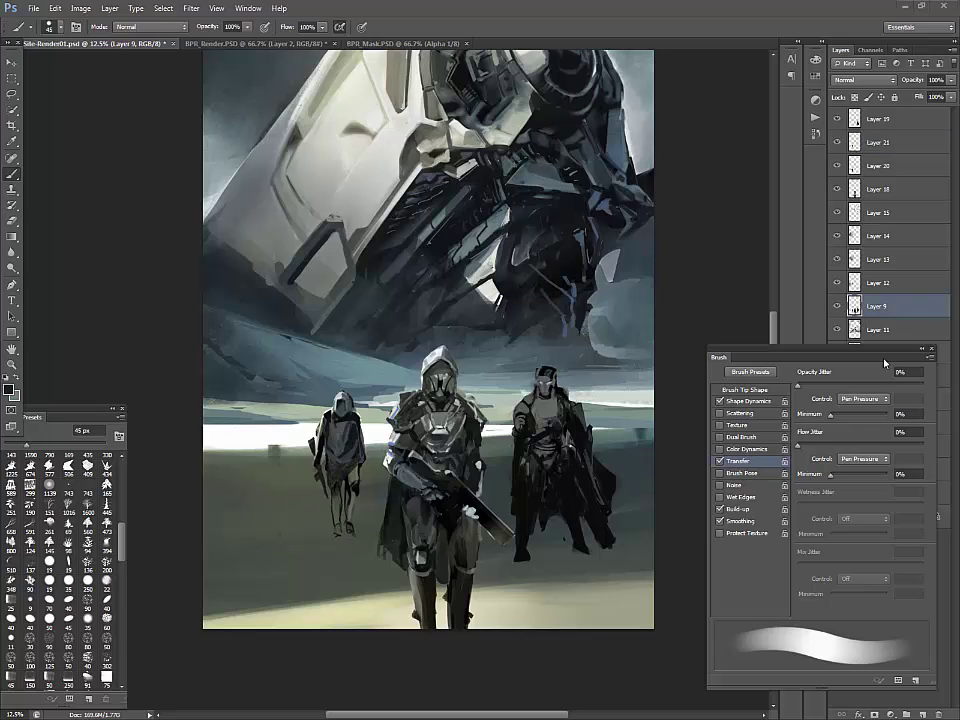
pyautogui.press('m')
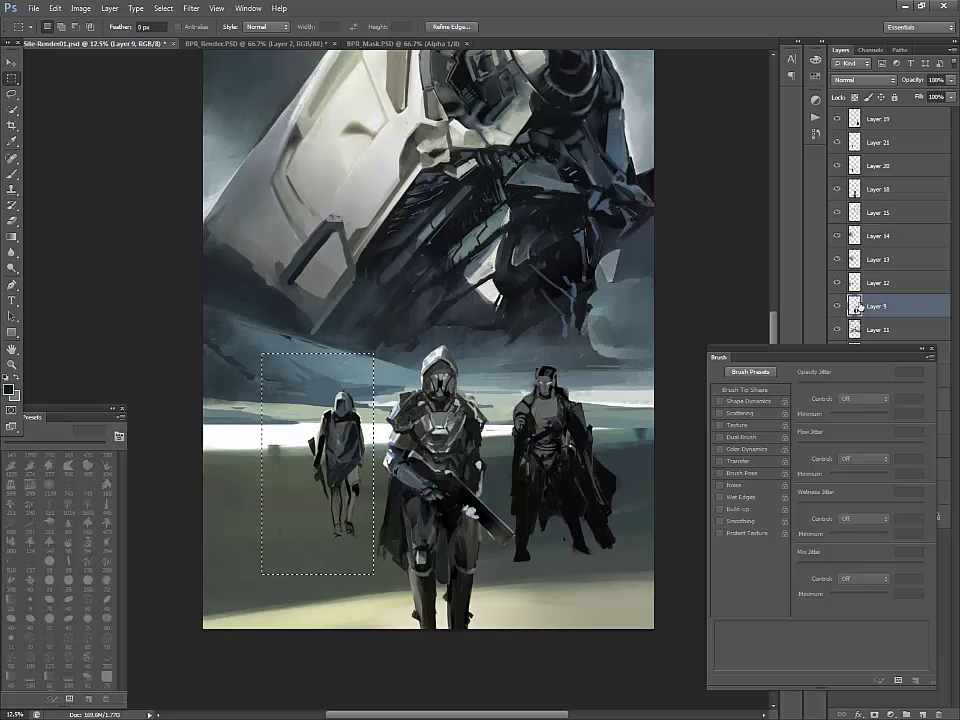
pyautogui.click(855, 283)
pyautogui.click(838, 119)
pyautogui.click(838, 119)
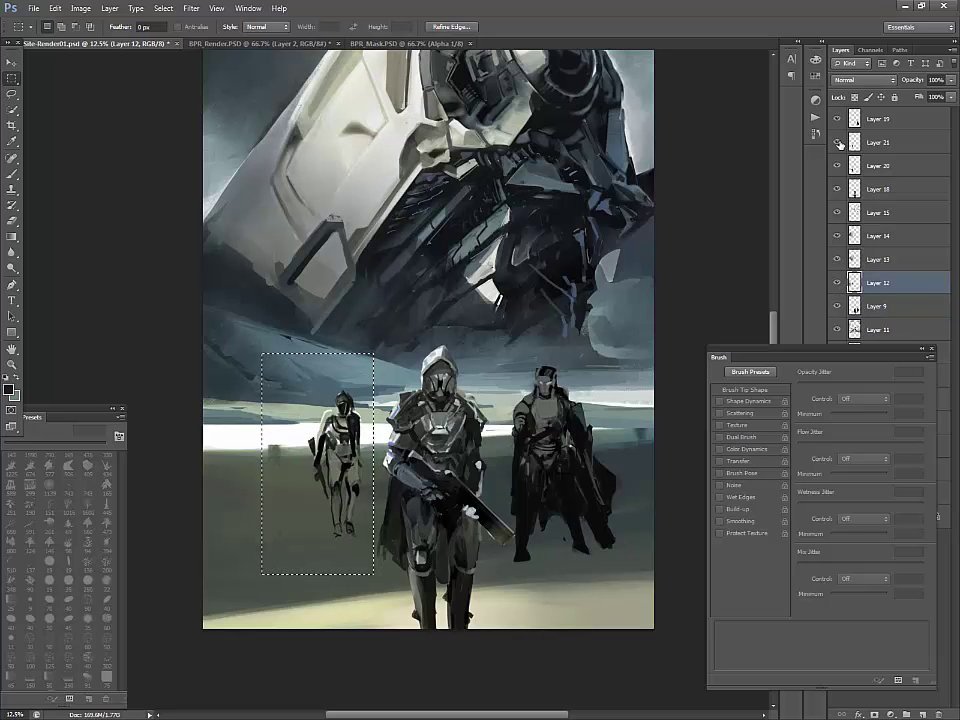
# Merge Layer 21 down into Layer 20 and toggle the layer's visibility to check the combined figure
pyautogui.click(850, 142)
pyautogui.hotkey('ctrl', 'd')
pyautogui.click(838, 166)
pyautogui.click(838, 166)
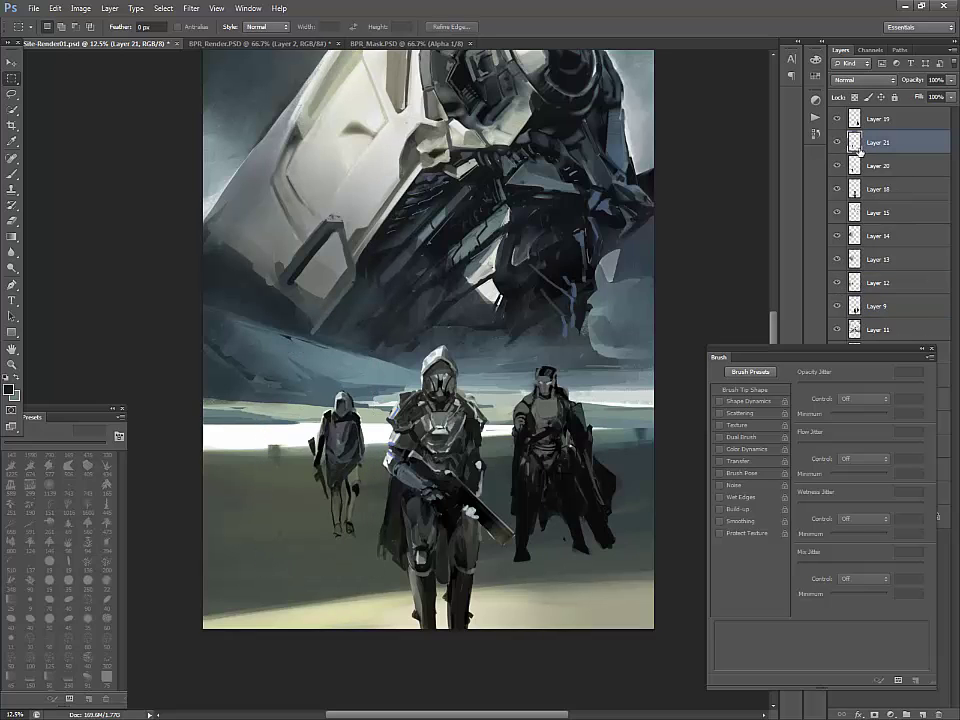
pyautogui.hotkey('ctrl', 'e')
pyautogui.click(838, 143)
pyautogui.click(838, 143)
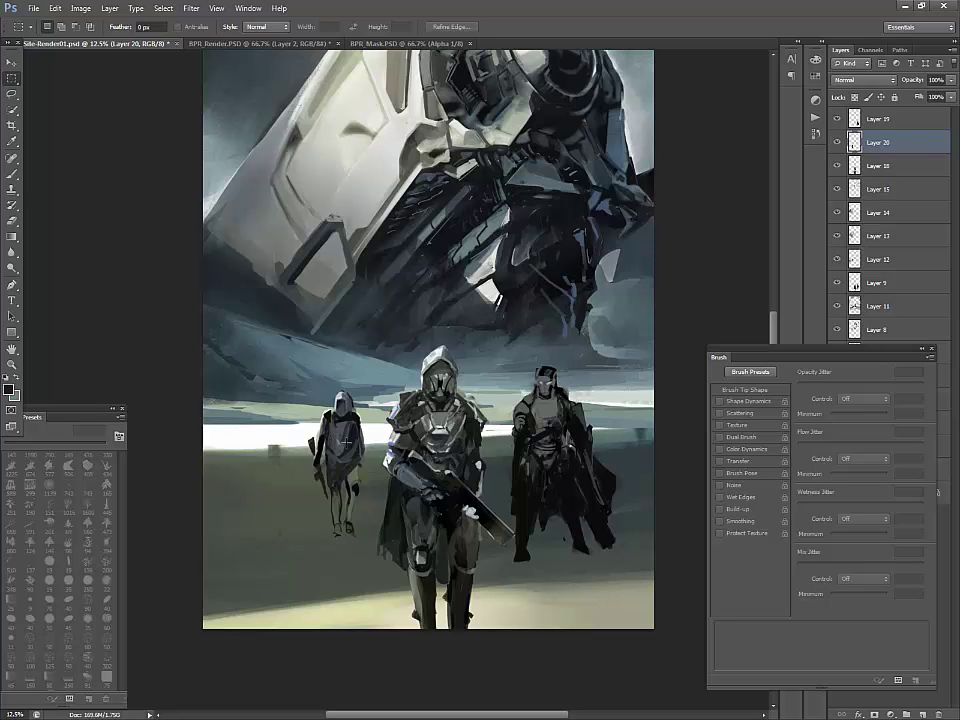
# Lasso and delete the excess around the left figure's hood and along the outer side of its body
pyautogui.press('l')
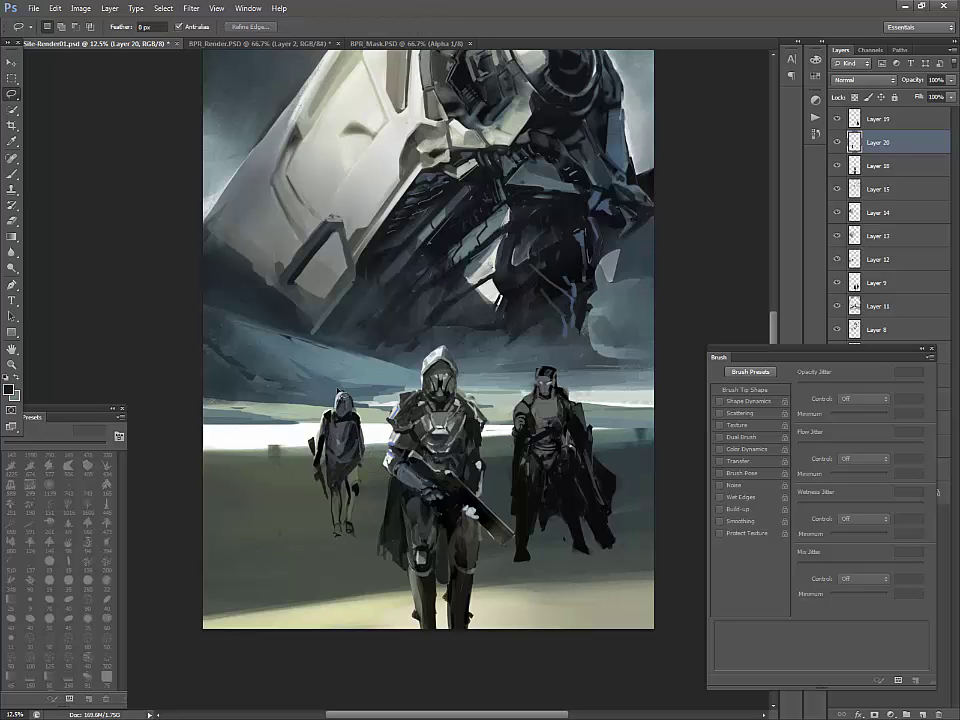
pyautogui.moveTo(345, 383); pyautogui.dragTo(378, 392)
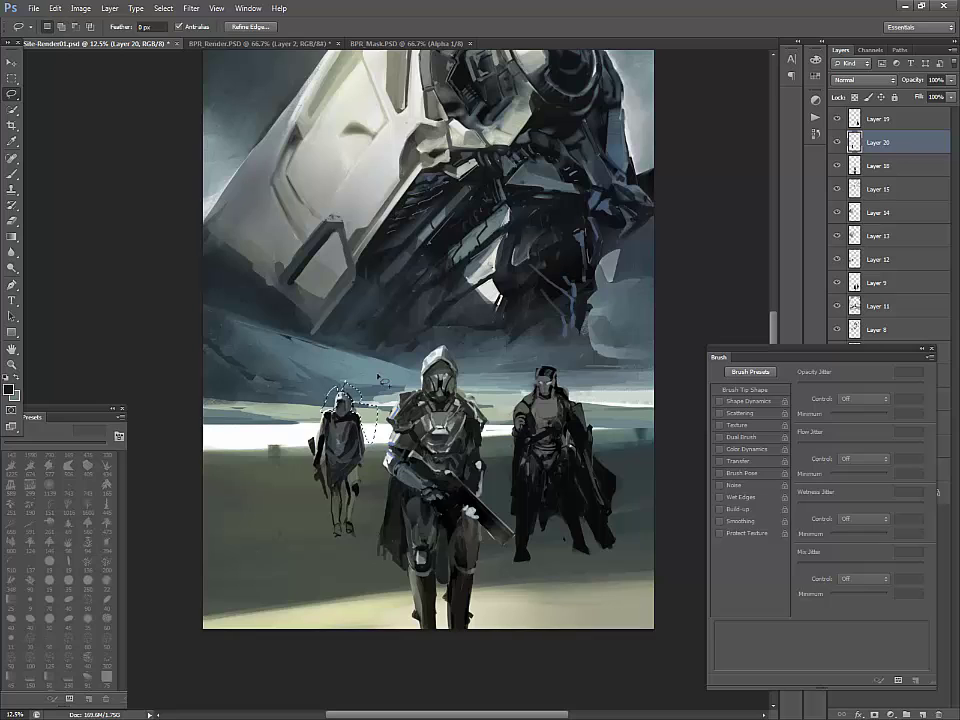
pyautogui.press('Delete')
pyautogui.hotkey('ctrl', 'd')
pyautogui.moveTo(328, 424)
pyautogui.mouseDown()
pyautogui.moveTo(326, 404)
pyautogui.moveTo(306, 470)
pyautogui.moveTo(324, 514)
pyautogui.moveTo(321, 462)
pyautogui.mouseUp()
pyautogui.press('Delete')
pyautogui.hotkey('ctrl', 'd')
# Repaint the left figure's head with a sampled colour and a smaller brush
pyautogui.press('b')
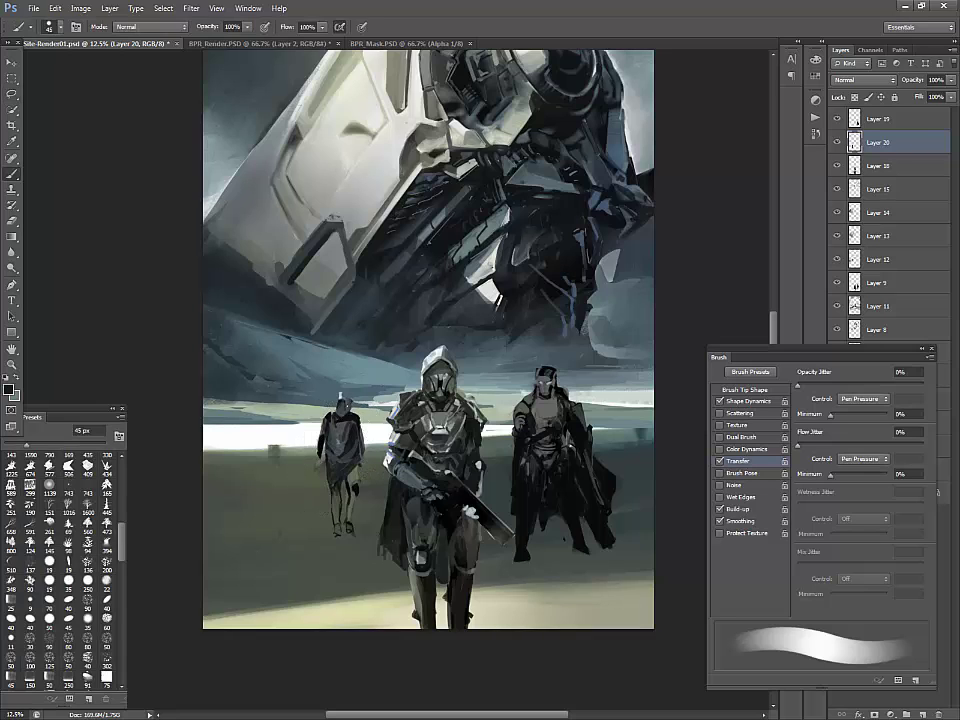
pyautogui.keyDown('alt'); pyautogui.click(341, 401); pyautogui.keyUp('alt')
pyautogui.press('[')
pyautogui.press('[')
pyautogui.press('[')
pyautogui.moveTo(338, 395); pyautogui.dragTo(346, 404)
# Paint light grey highlights on the left figure's head with the textured 19 px brush preset, enlarging it to 60 px
pyautogui.keyDown('alt'); pyautogui.click(310, 434); pyautogui.keyUp('alt')
pyautogui.click(68, 564)
pyautogui.keyDown('alt'); pyautogui.click(342, 401); pyautogui.keyUp('alt')
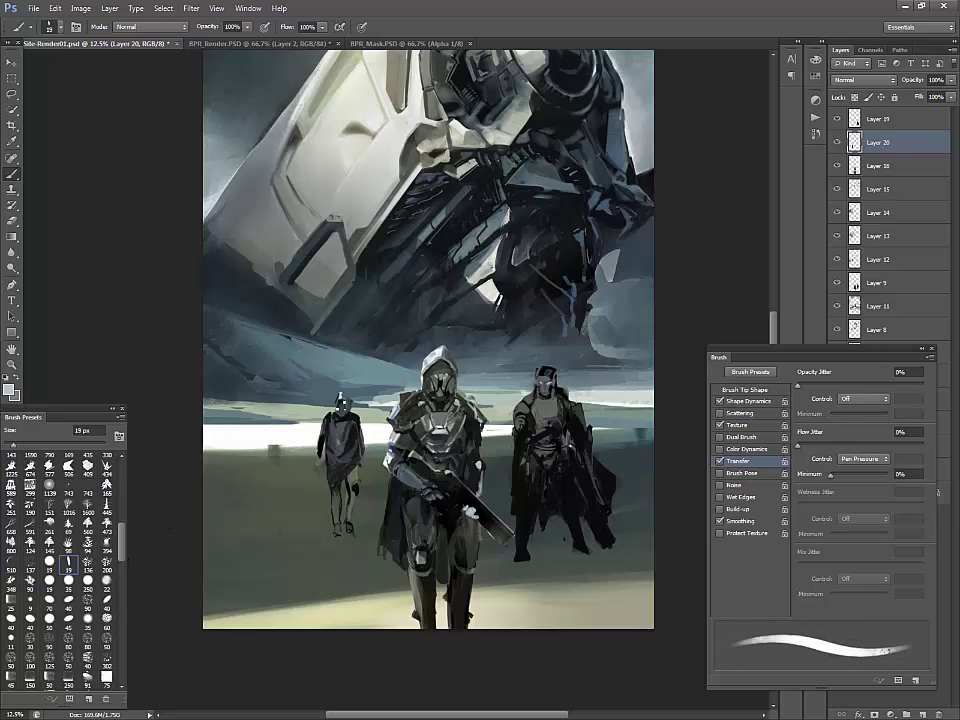
pyautogui.press(']')
pyautogui.press(']')
pyautogui.press(']')
pyautogui.press(']')
pyautogui.press(']')
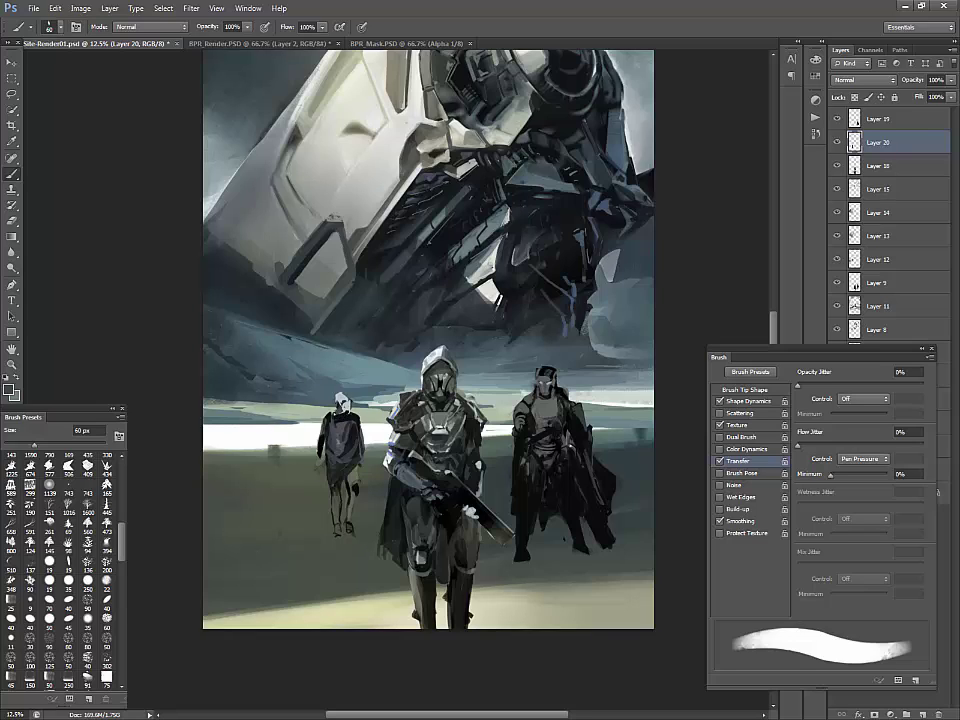
# Switch to the textured 40 px brush preset and reshape the left figure's torso to be slimmer with a lasso selection
pyautogui.press('x')
pyautogui.press('x')
pyautogui.press('x')
pyautogui.click(107, 601)
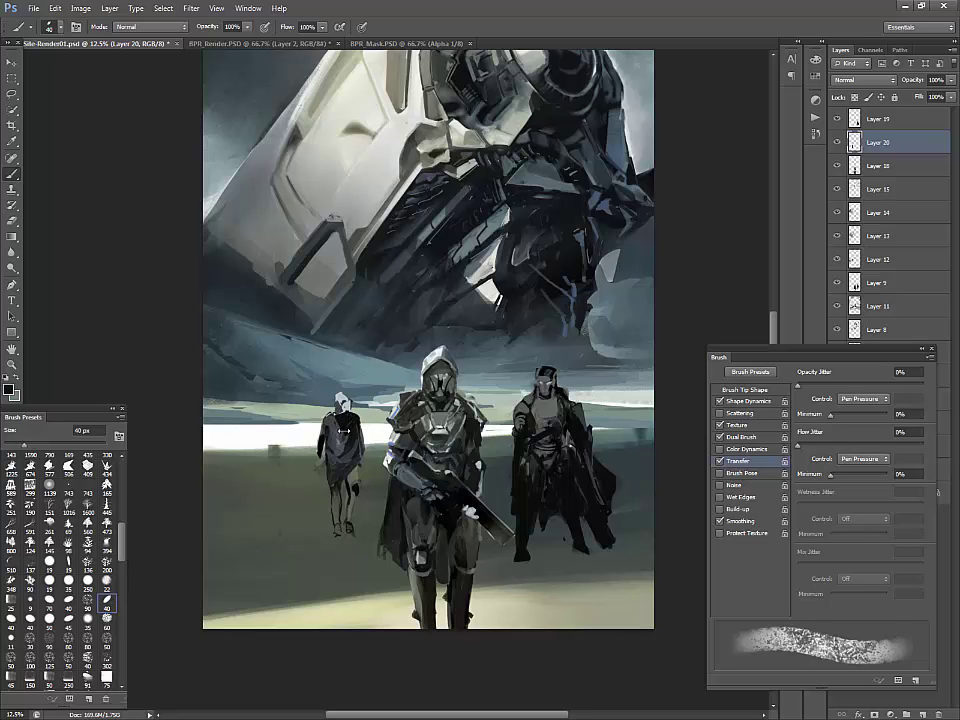
pyautogui.press('x')
pyautogui.press('l')
pyautogui.moveTo(328, 455)
pyautogui.mouseDown()
pyautogui.moveTo(329, 470)
pyautogui.moveTo(372, 442)
pyautogui.moveTo(358, 416)
pyautogui.mouseUp()
pyautogui.hotkey('ctrl', 'd')
pyautogui.press('b')
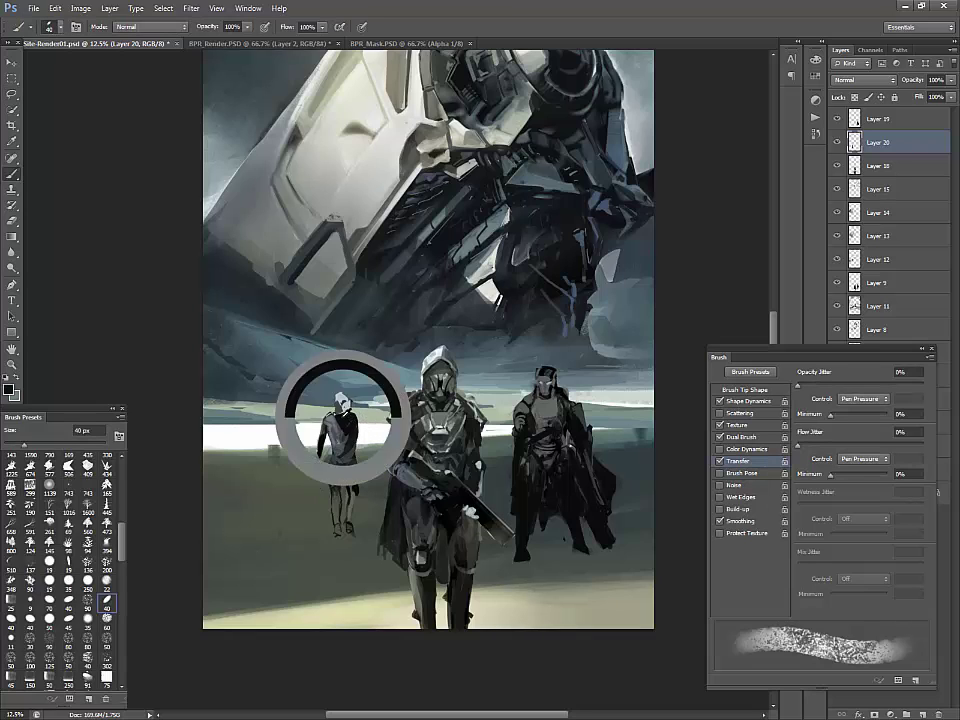
# Paint textured strokes across the left figure's torso and waist with the 40 px brush
pyautogui.press('x')
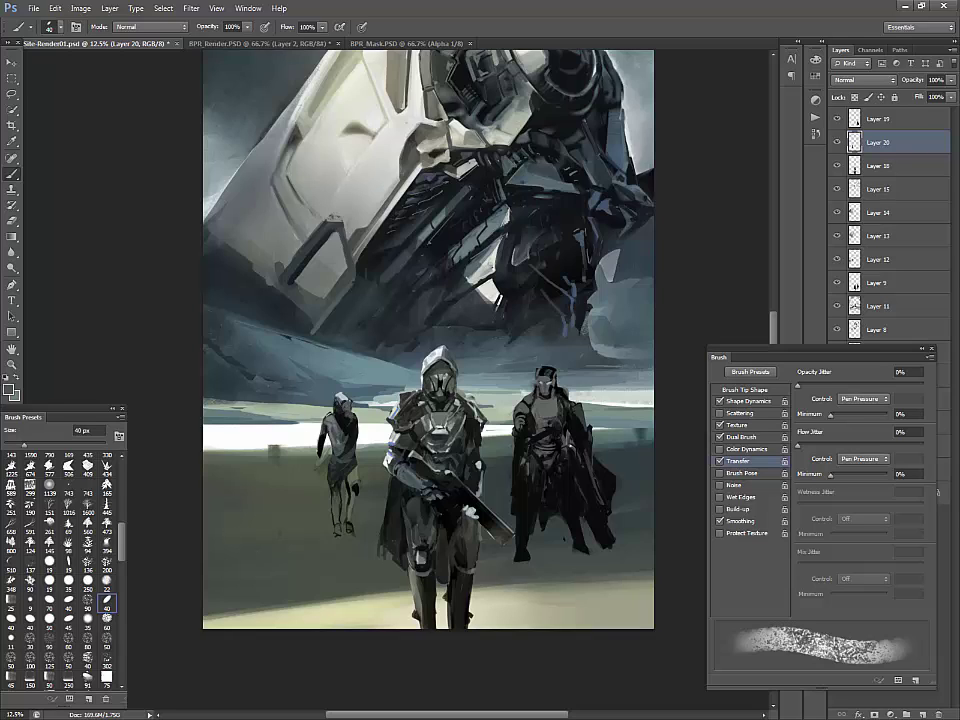
pyautogui.moveTo(351, 434); pyautogui.dragTo(345, 456)
pyautogui.keyDown('alt'); pyautogui.click(313, 446); pyautogui.keyUp('alt')
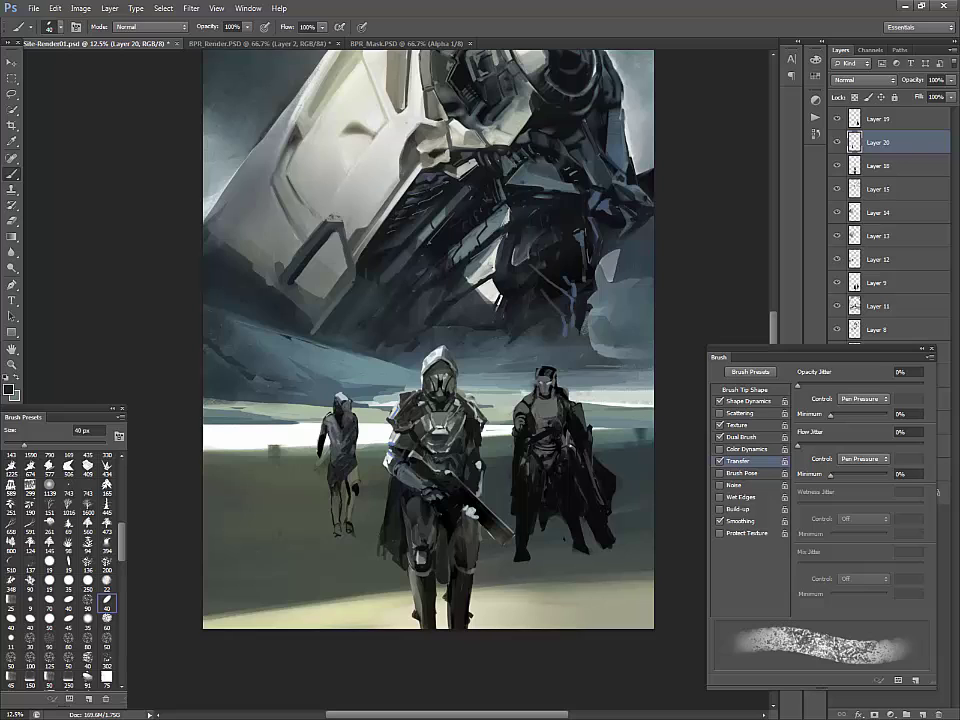
# Lasso the left figure's old legs and delete them
pyautogui.press('l')
pyautogui.moveTo(328, 470)
pyautogui.mouseDown()
pyautogui.moveTo(372, 496)
pyautogui.moveTo(332, 472)
pyautogui.moveTo(325, 513)
pyautogui.mouseUp()
pyautogui.press('Delete')
pyautogui.hotkey('ctrl', 'd')
# Paint new dark legs in a wide stance under the left figure's torso with the 40 px textured brush
pyautogui.press('b')
pyautogui.hotkey('ctrl', 'z')
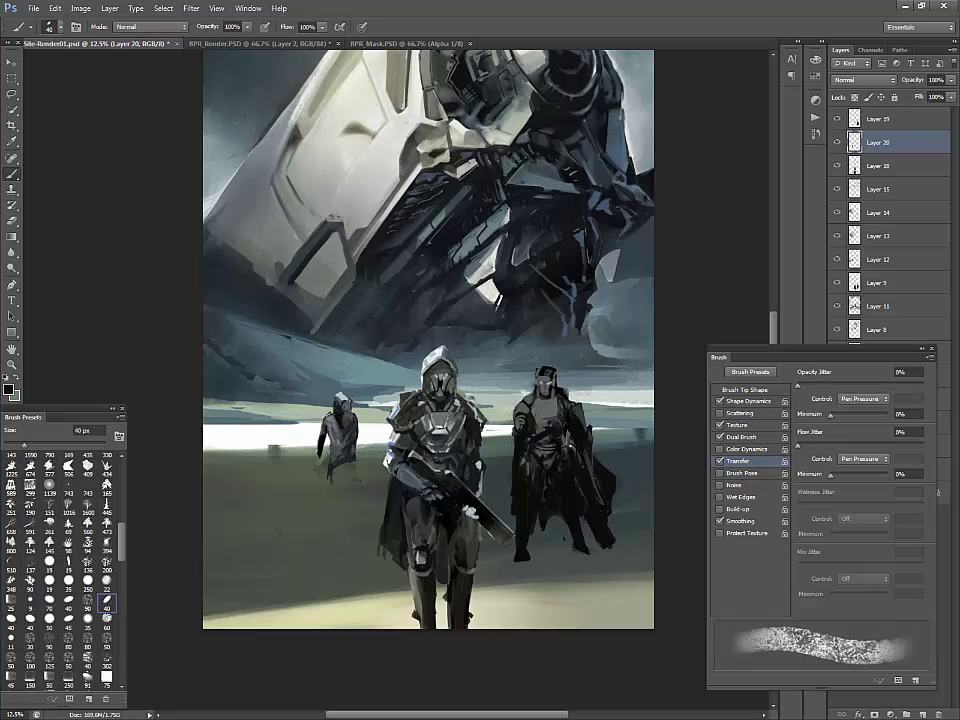
pyautogui.moveTo(334, 466); pyautogui.dragTo(324, 529)
pyautogui.moveTo(343, 466); pyautogui.dragTo(354, 498)
pyautogui.moveTo(354, 459); pyautogui.dragTo(360, 538)
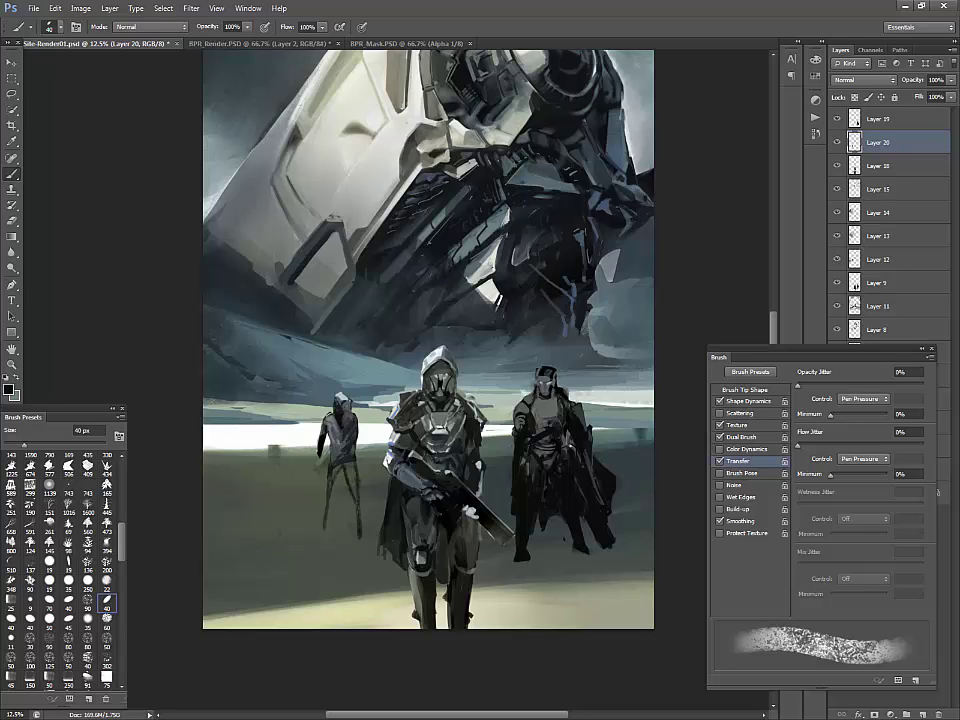
pyautogui.moveTo(353, 493); pyautogui.dragTo(359, 536)
# Paint the left figure's arms, one hanging and one raised with an upright weapon, erasing stray paint near the shoulder
pyautogui.moveTo(333, 425); pyautogui.dragTo(330, 463)
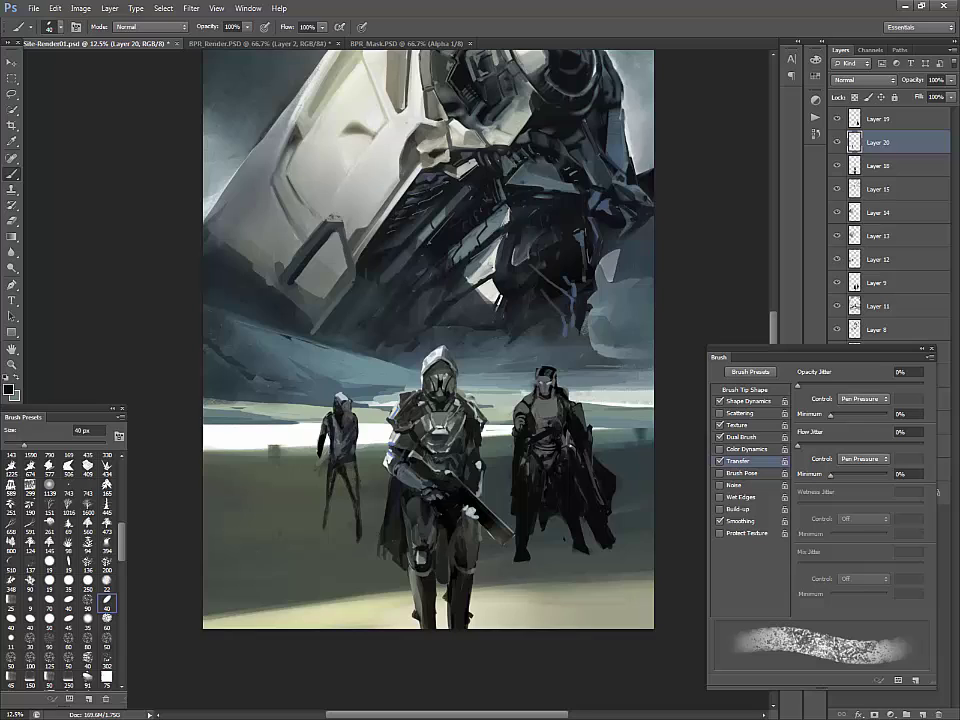
pyautogui.moveTo(357, 416); pyautogui.dragTo(365, 473)
pyautogui.press('e')
pyautogui.moveTo(328, 415)
pyautogui.mouseDown()
pyautogui.moveTo(318, 470)
pyautogui.moveTo(324, 393)
pyautogui.moveTo(325, 428)
pyautogui.mouseUp()
pyautogui.press('b')
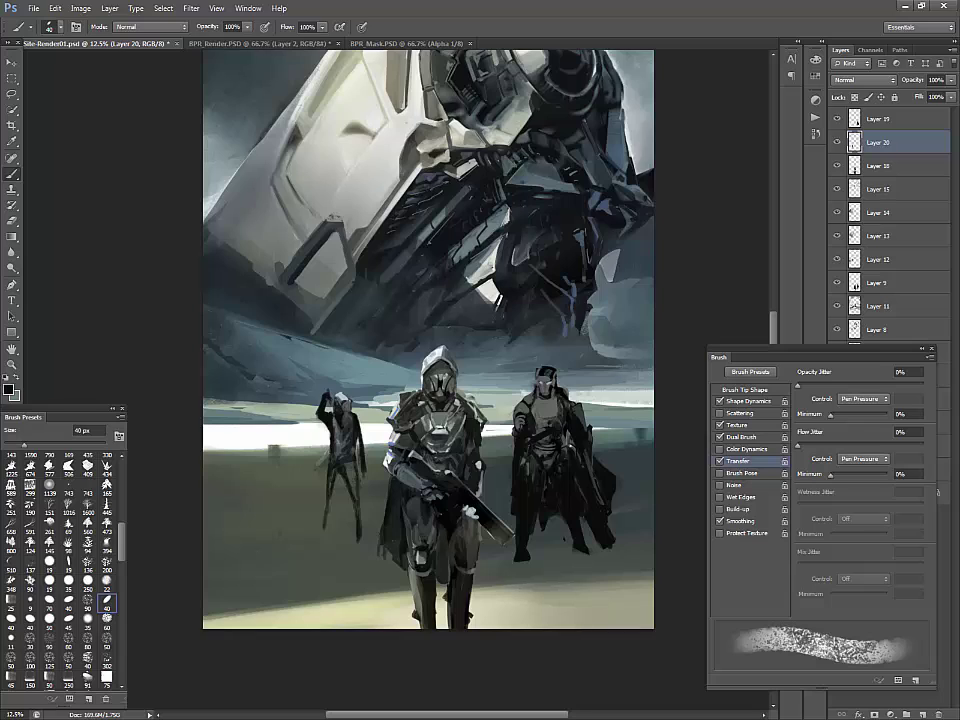
pyautogui.moveTo(325, 376)
pyautogui.mouseDown()
pyautogui.moveTo(305, 440)
pyautogui.moveTo(272, 454)
pyautogui.moveTo(297, 496)
pyautogui.moveTo(330, 488)
pyautogui.moveTo(308, 442)
pyautogui.moveTo(319, 443)
pyautogui.moveTo(277, 449)
pyautogui.moveTo(307, 472)
pyautogui.moveTo(300, 478)
pyautogui.moveTo(335, 436)
pyautogui.moveTo(323, 433)
pyautogui.moveTo(274, 501)
pyautogui.moveTo(337, 430)
pyautogui.moveTo(313, 488)
pyautogui.mouseUp()
# Lasso a billowing cape shape behind the left figure and switch to the square 75 px brush preset
pyautogui.press('l')
pyautogui.press('b')
pyautogui.click(91, 582)
pyautogui.keyDown('alt'); pyautogui.click(343, 432); pyautogui.keyUp('alt')
pyautogui.click(107, 678)
# Fill the left figure's cape with sampled blue-grey tones using the square brush at 200 px, and clear the selection
pyautogui.keyDown('alt'); pyautogui.click(280, 457); pyautogui.keyUp('alt')
pyautogui.press(']')
pyautogui.press(']')
pyautogui.press(']')
pyautogui.press(']')
pyautogui.press(']')
pyautogui.press(']')
pyautogui.press(']')
pyautogui.keyDown('alt'); pyautogui.click(306, 472); pyautogui.keyUp('alt')
pyautogui.keyDown('alt'); pyautogui.click(311, 452); pyautogui.keyUp('alt')
pyautogui.keyDown('alt'); pyautogui.click(339, 437); pyautogui.keyUp('alt')
pyautogui.hotkey('ctrl', 'd')
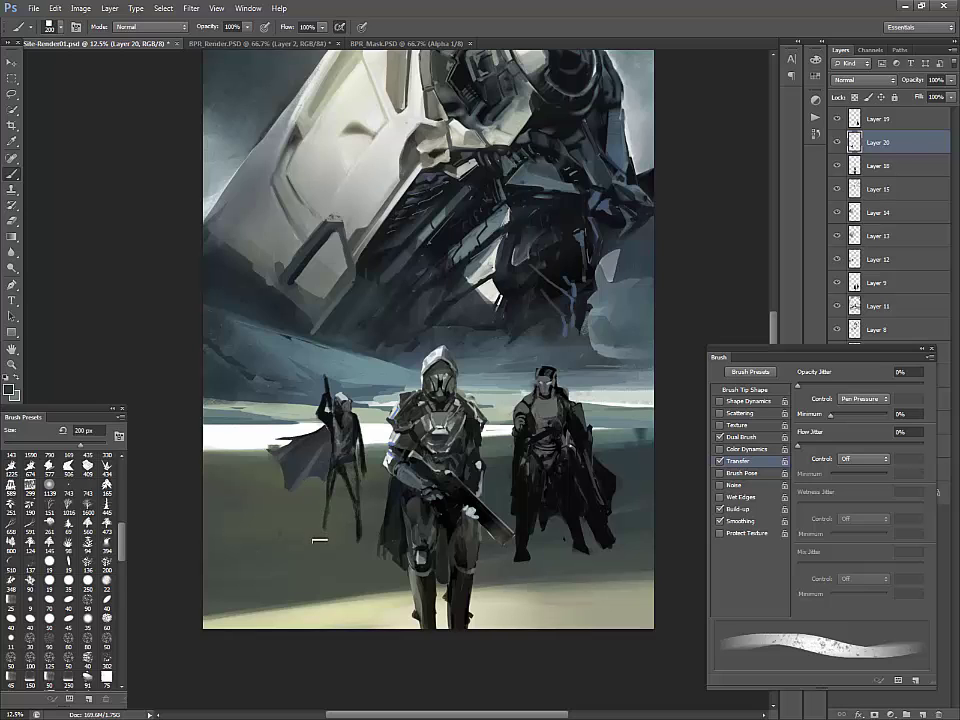
# Block dark and mid-grey tones onto the left figure's torso with the square brush reduced to 50 px
pyautogui.press('l')
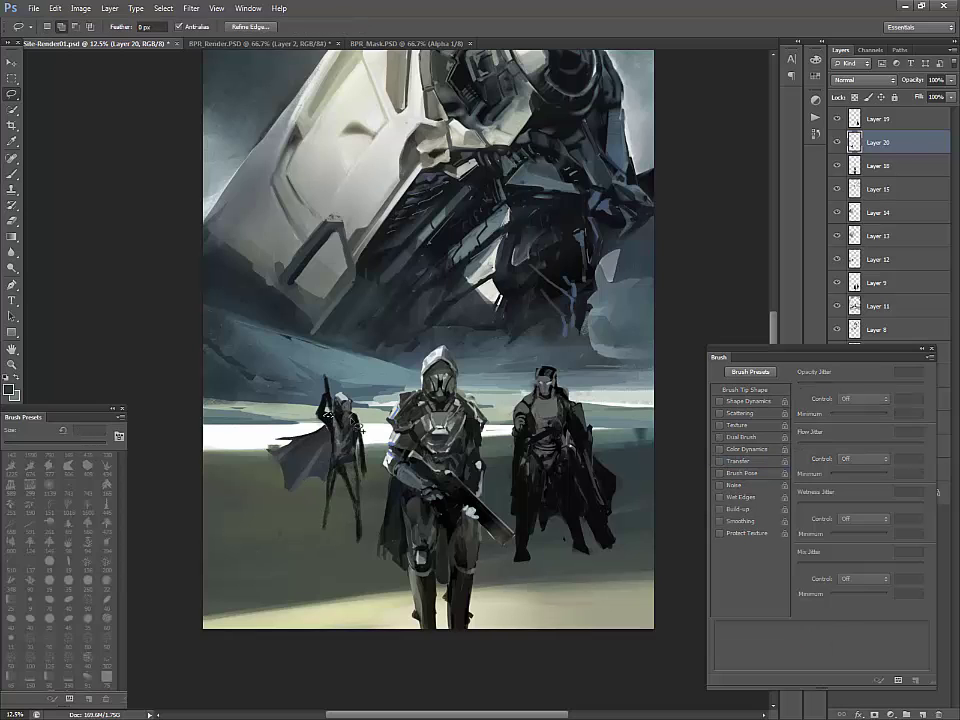
pyautogui.press('b')
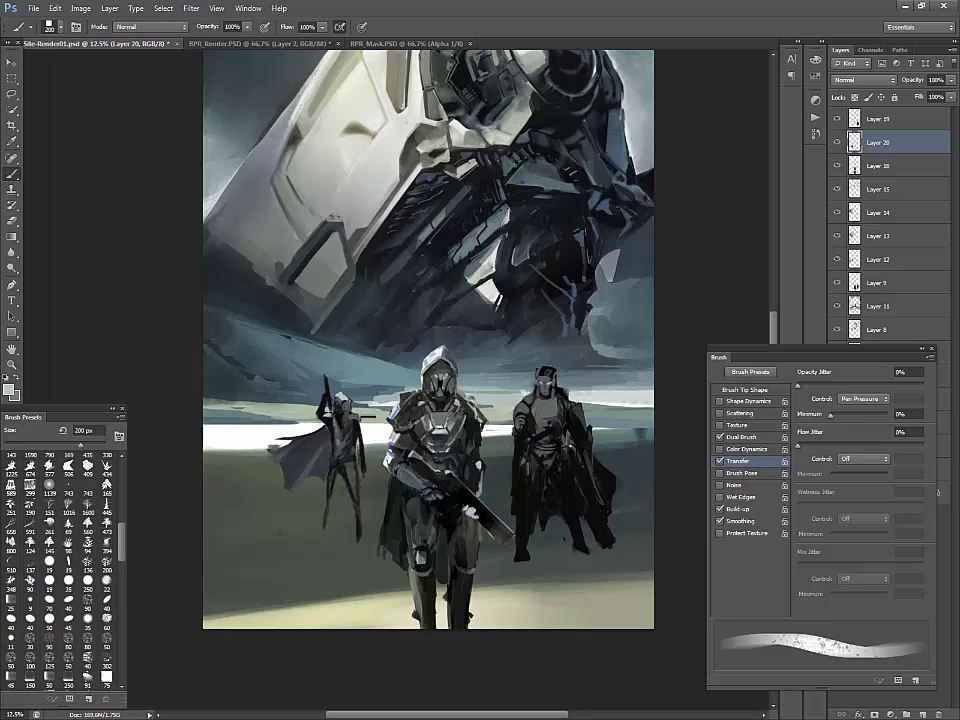
pyautogui.press('[')
pyautogui.press('[')
pyautogui.press('[')
pyautogui.press('[')
pyautogui.press('[')
pyautogui.press('[')
pyautogui.press('[')
pyautogui.press('[')
pyautogui.press('[')
pyautogui.press('[')
pyautogui.press('[')
pyautogui.press('[')
pyautogui.press(']')
pyautogui.press(']')
pyautogui.press('d')
pyautogui.keyDown('alt'); pyautogui.click(257, 327); pyautogui.keyUp('alt')
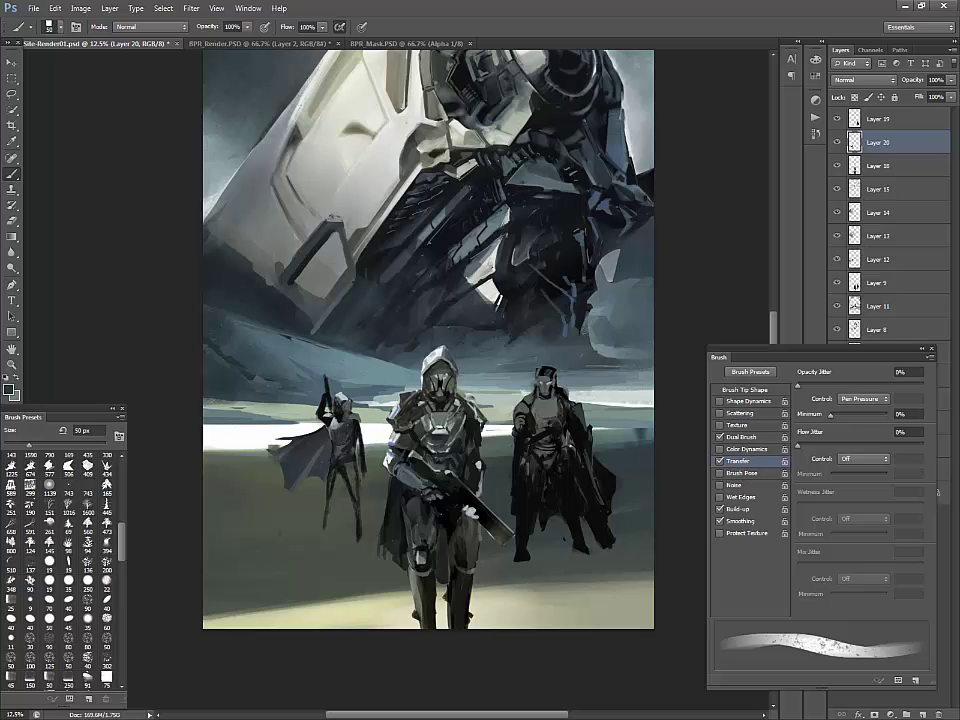
# Refine the left figure's head and torso with sampled greys, using the brush between 30 and 45 px
pyautogui.press('[')
pyautogui.press('[')
pyautogui.press('[')
pyautogui.press('[')
pyautogui.press('[')
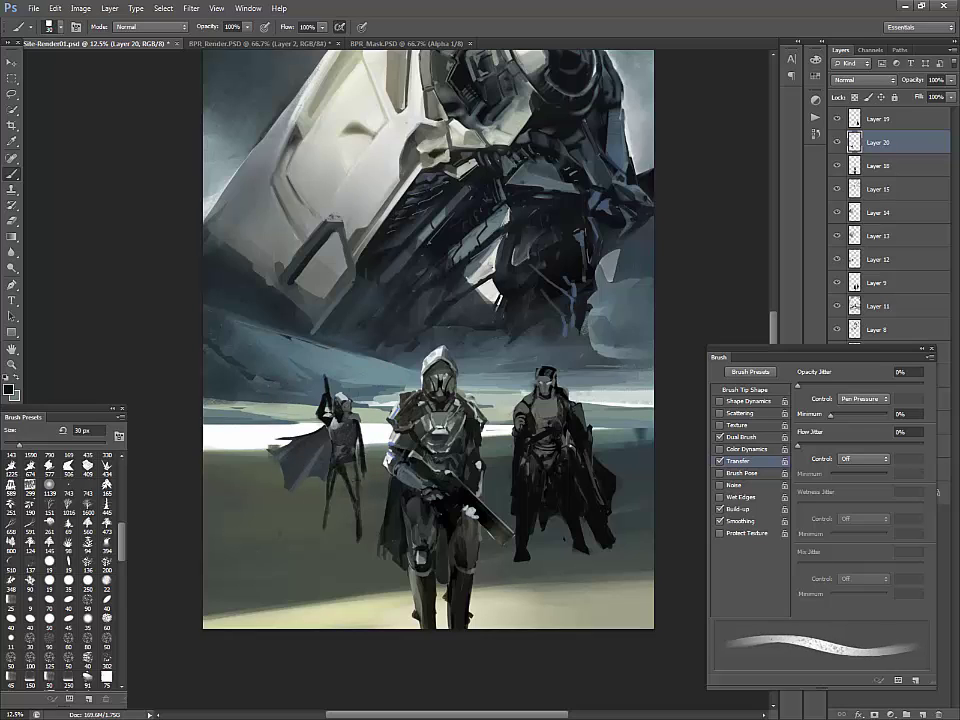
pyautogui.press(']')
pyautogui.press(']')
pyautogui.press(']')
pyautogui.press(']')
pyautogui.keyDown('alt'); pyautogui.click(338, 443); pyautogui.keyUp('alt')
pyautogui.keyDown('alt'); pyautogui.click(262, 327); pyautogui.keyUp('alt')
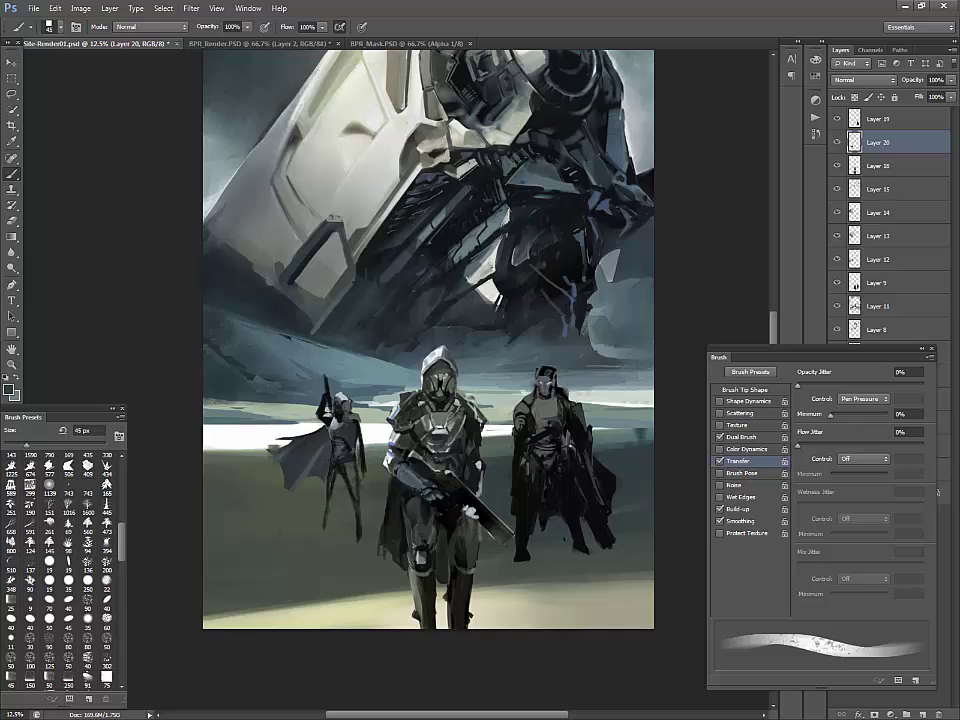
# Add light belt and waist details to the left figure with sampled tones, using the brush at 25 px
pyautogui.press('[')
pyautogui.press('[')
pyautogui.keyDown('alt'); pyautogui.click(250, 334); pyautogui.keyUp('alt')
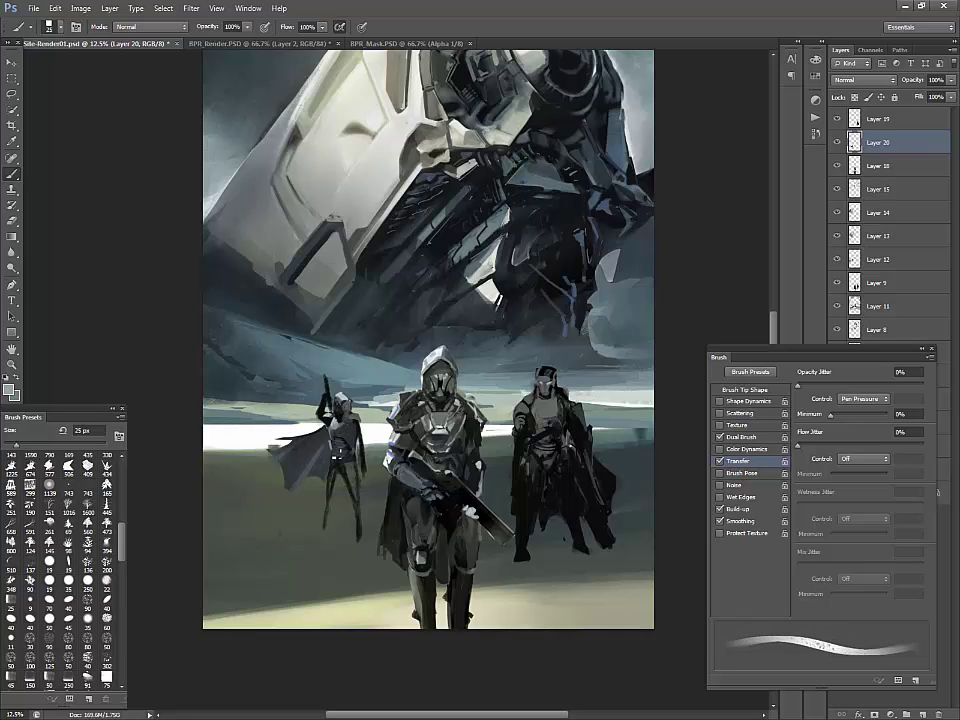
pyautogui.keyDown('alt'); pyautogui.click(272, 321); pyautogui.keyUp('alt')
pyautogui.keyDown('alt'); pyautogui.click(346, 411); pyautogui.keyUp('alt')
pyautogui.keyDown('alt'); pyautogui.click(250, 346); pyautogui.keyUp('alt')
pyautogui.keyDown('alt'); pyautogui.click(345, 441); pyautogui.keyUp('alt')
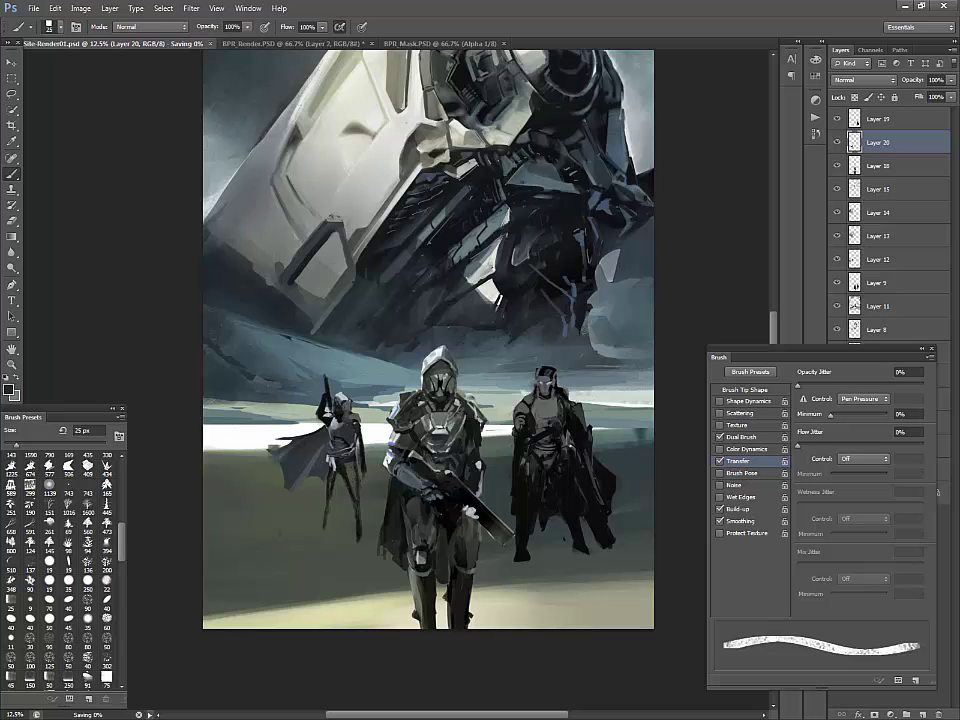
# Paint dark vest and shoulder details across the left figure's chest with sampled tones at 25 px
pyautogui.press('l')
pyautogui.press('b')
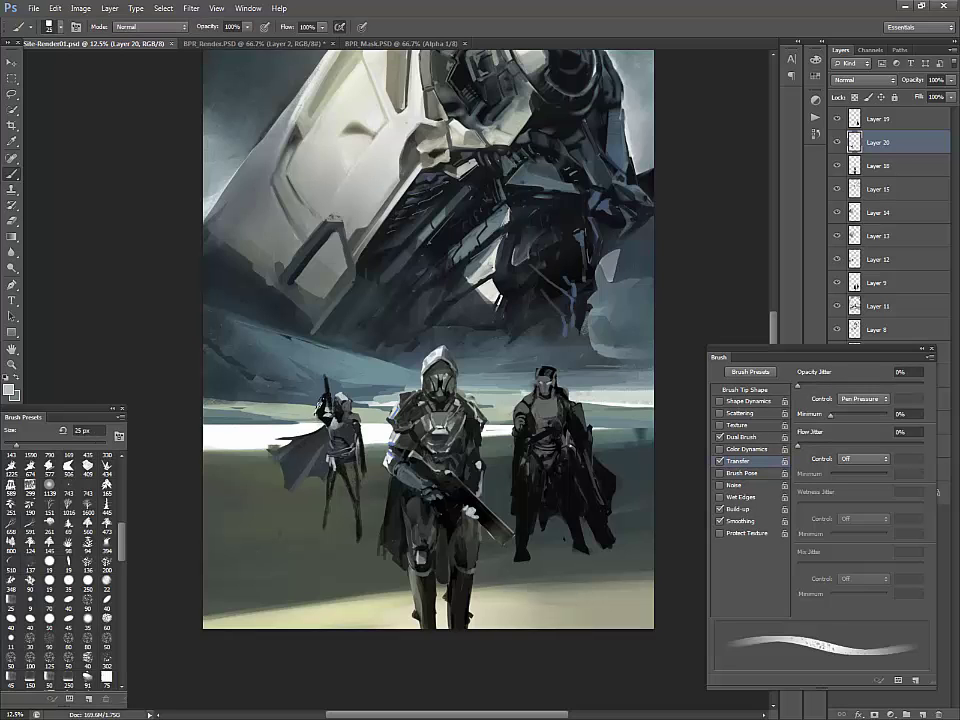
pyautogui.keyDown('alt'); pyautogui.click(328, 426); pyautogui.keyUp('alt')
pyautogui.moveTo(325, 413)
pyautogui.mouseDown()
pyautogui.moveTo(320, 426)
pyautogui.moveTo(340, 424)
pyautogui.mouseUp()
pyautogui.keyDown('alt'); pyautogui.click(328, 422); pyautogui.keyUp('alt')
pyautogui.keyDown('alt'); pyautogui.click(338, 414); pyautogui.keyUp('alt')
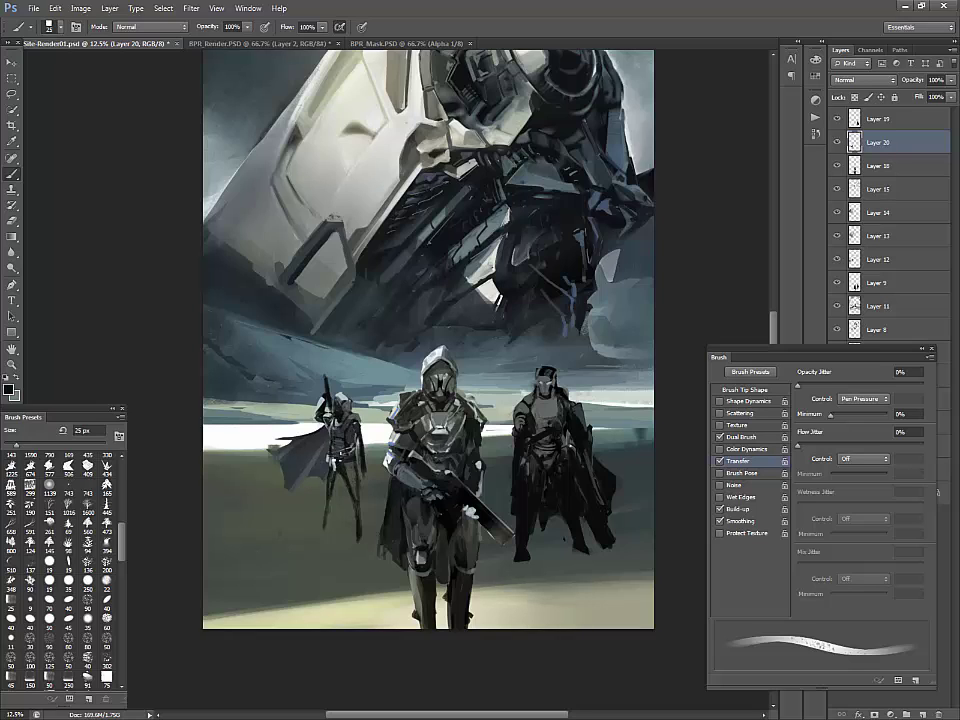
# Paint grey armour shapes over the left figure's hips, using light and dark tones sampled from the painting
pyautogui.keyDown('alt'); pyautogui.click(331, 462); pyautogui.keyUp('alt')
pyautogui.keyDown('alt'); pyautogui.click(251, 336); pyautogui.keyUp('alt')
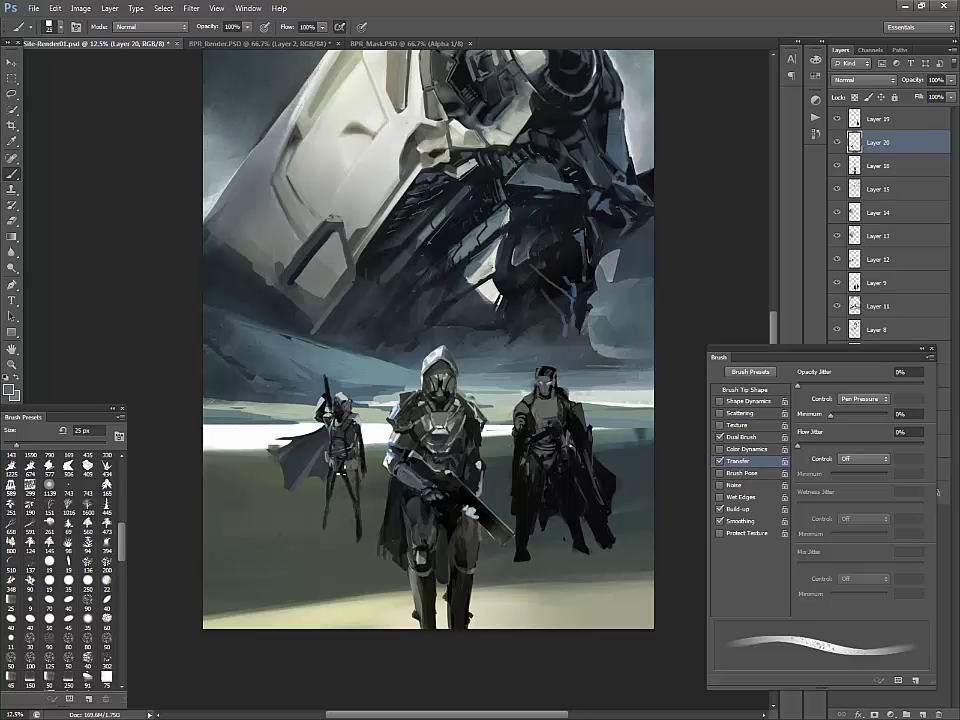
pyautogui.moveTo(342, 473); pyautogui.dragTo(346, 462)
pyautogui.keyDown('alt'); pyautogui.click(336, 429); pyautogui.keyUp('alt')
pyautogui.keyDown('alt'); pyautogui.click(331, 473); pyautogui.keyUp('alt')
# Bulk out the left figure's thighs and knees with sampled greys, enlarging the brush to 50 px
pyautogui.press(']')
pyautogui.press(']')
pyautogui.press(']')
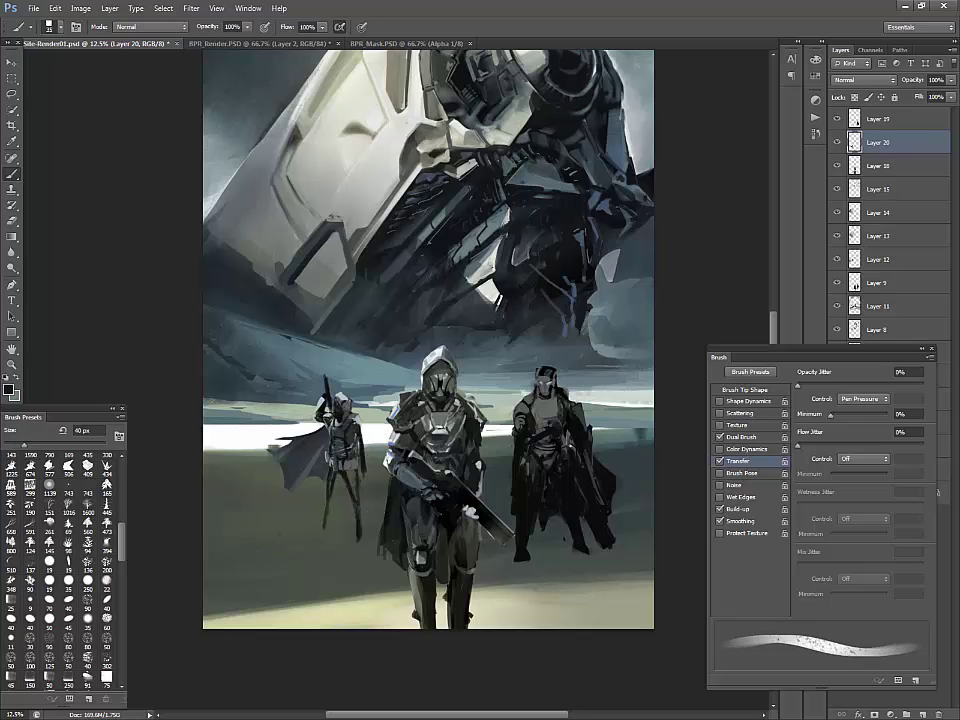
pyautogui.press(']')
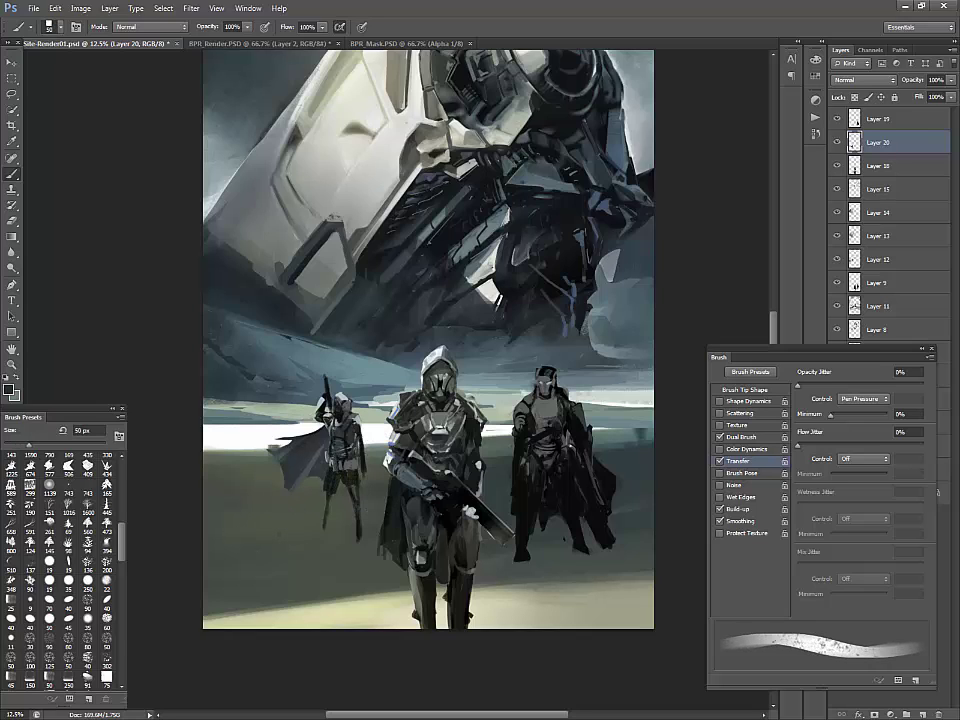
pyautogui.keyDown('alt'); pyautogui.click(247, 358); pyautogui.keyUp('alt')
pyautogui.keyDown('alt'); pyautogui.click(248, 360); pyautogui.keyUp('alt')
pyautogui.keyDown('alt'); pyautogui.click(244, 374); pyautogui.keyUp('alt')
pyautogui.keyDown('alt'); pyautogui.click(333, 452); pyautogui.keyUp('alt')
pyautogui.keyDown('alt'); pyautogui.click(268, 376); pyautogui.keyUp('alt')
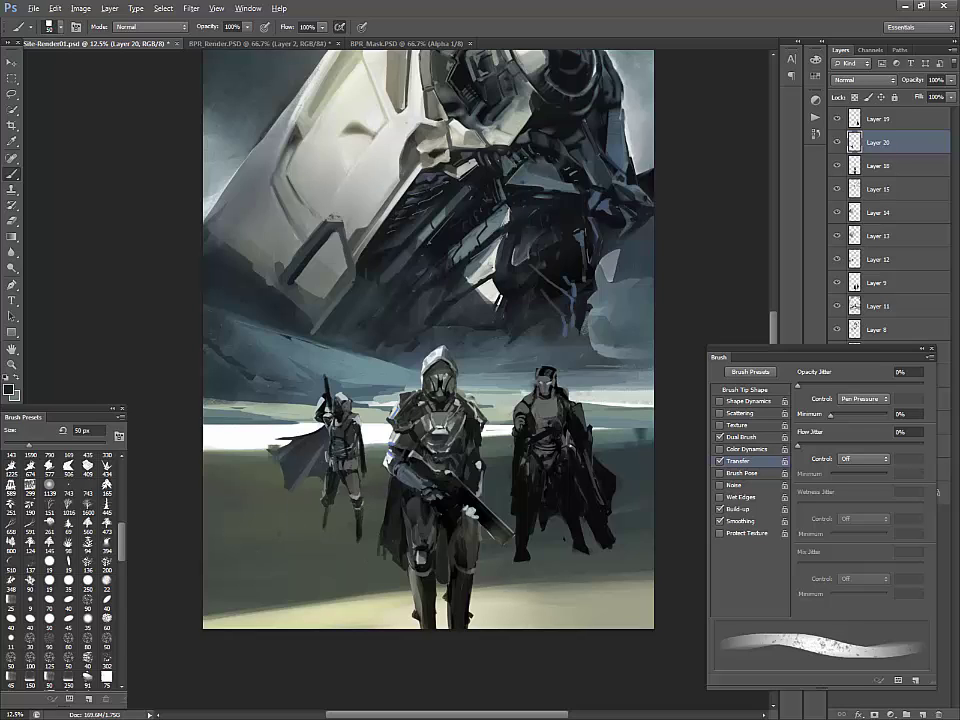
# Lasso the left figure's lower legs and paint the boots inside the selections with the brush at 35 px
pyautogui.keyDown('alt'); pyautogui.click(265, 378); pyautogui.keyUp('alt')
pyautogui.keyDown('alt'); pyautogui.click(270, 378); pyautogui.keyUp('alt')
pyautogui.press('[')
pyautogui.press('[')
pyautogui.press('[')
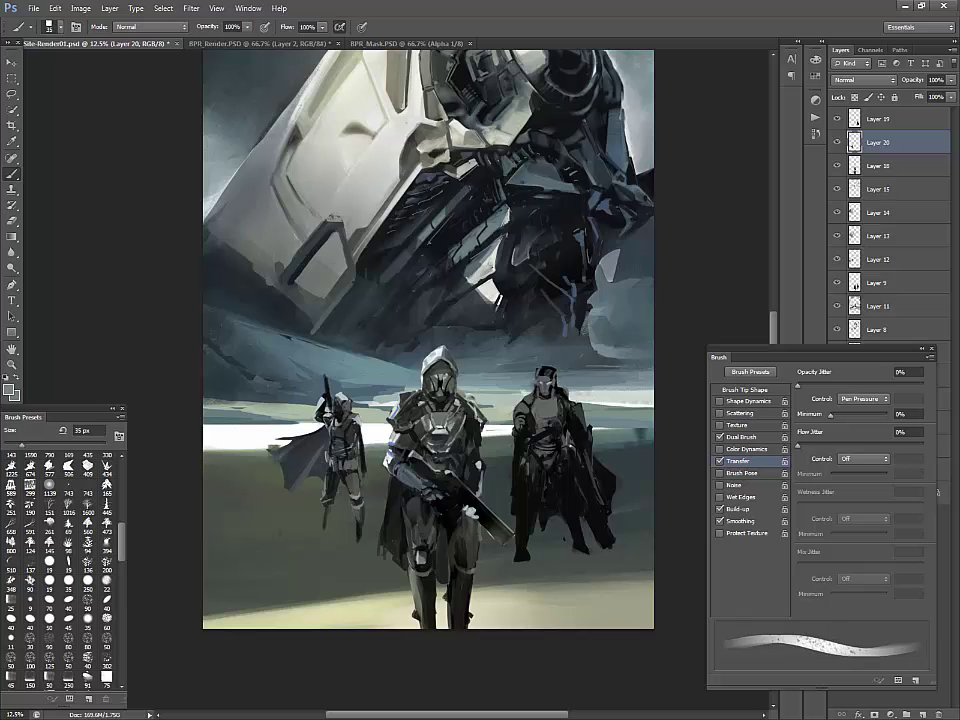
pyautogui.press('l')
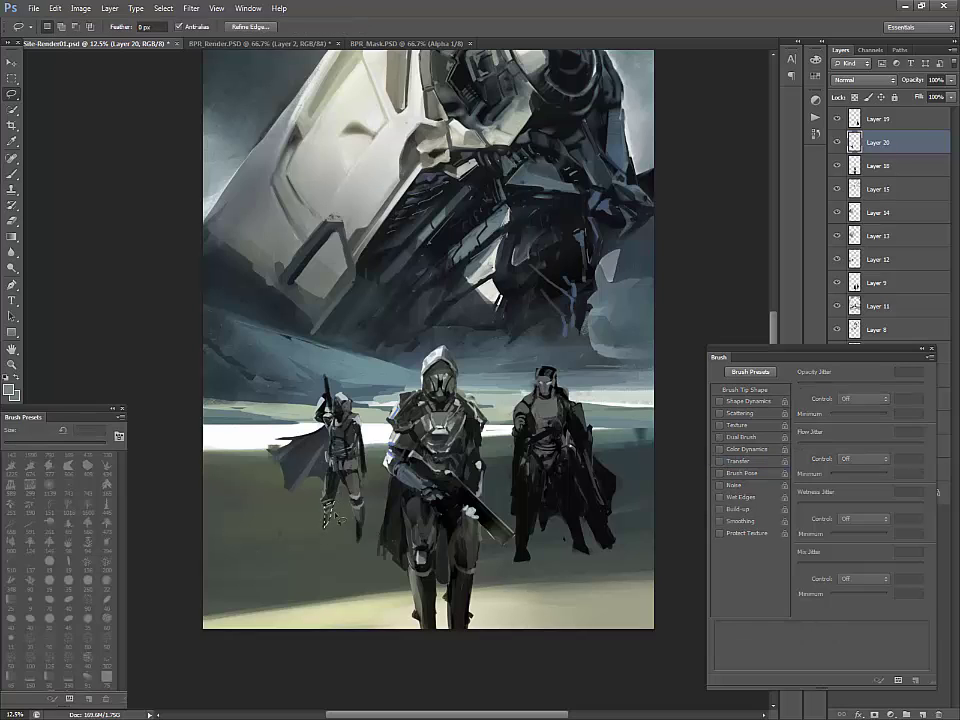
pyautogui.press('b')
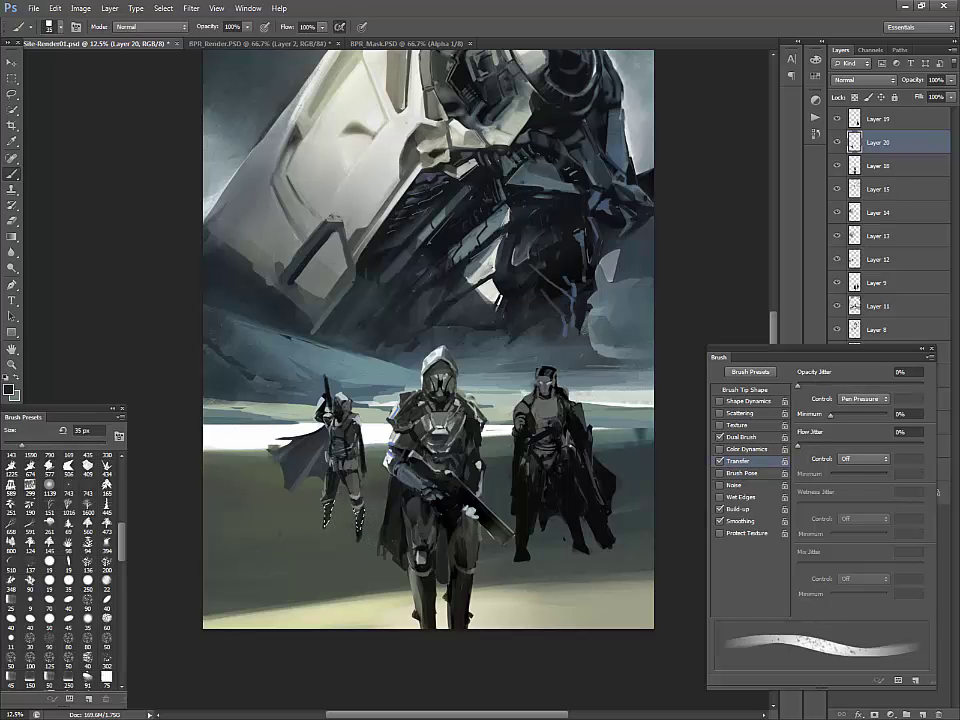
pyautogui.press('l')
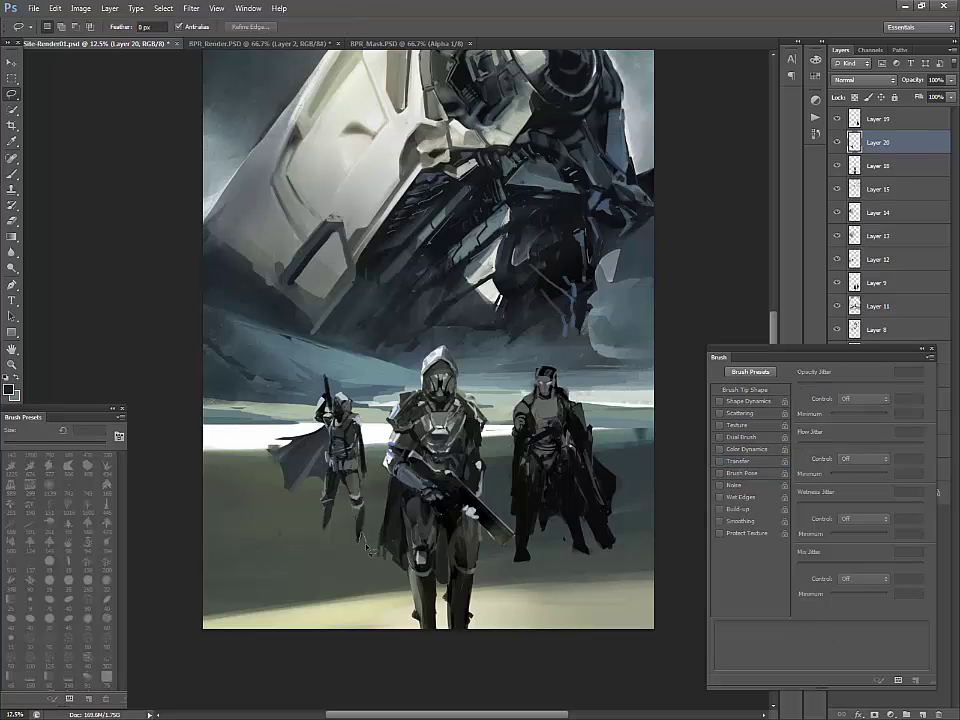
pyautogui.press('b')
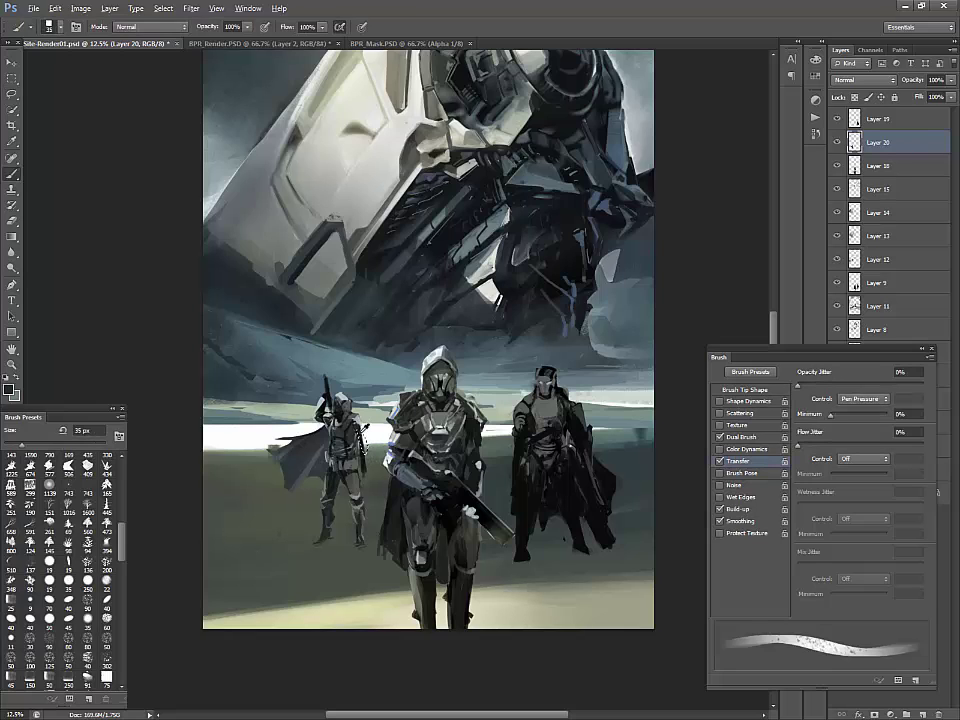
# Paint the left figure's hanging forearm inside the lasso selection with tones sampled from the arm
pyautogui.keyDown('alt'); pyautogui.click(364, 446); pyautogui.keyUp('alt')
pyautogui.moveTo(363, 434); pyautogui.dragTo(367, 463)
pyautogui.keyDown('alt'); pyautogui.click(363, 460); pyautogui.keyUp('alt')
pyautogui.press('e')
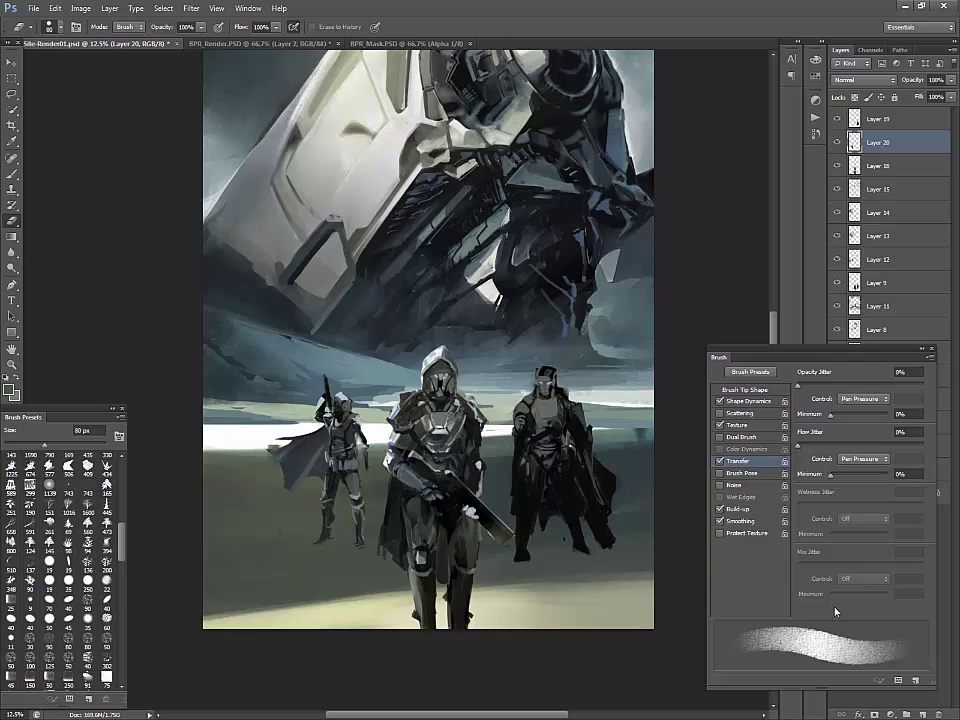
# Scale the left figure's layer up to about 132.5% and reposition it beside the central figure
pyautogui.click(837, 145)
pyautogui.click(837, 145)
pyautogui.hotkey('ctrl', 't')
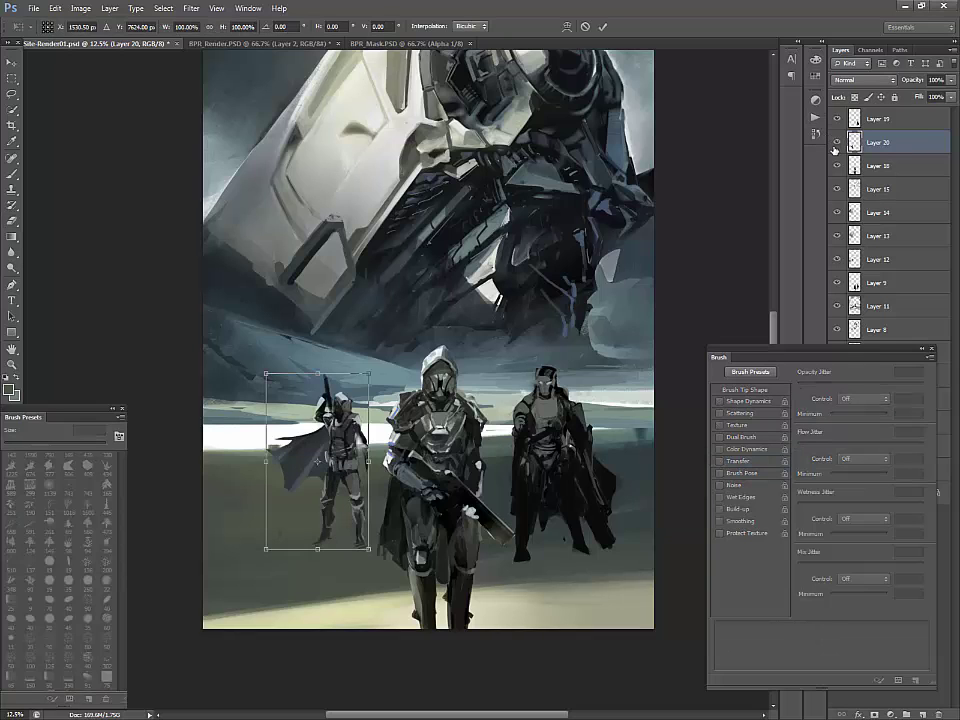
pyautogui.moveTo(369, 375); pyautogui.dragTo(396, 328)
pyautogui.moveTo(331, 438); pyautogui.dragTo(311, 456)
pyautogui.moveTo(377, 568); pyautogui.dragTo(386, 581)
pyautogui.moveTo(381, 569)
pyautogui.mouseDown()
pyautogui.moveTo(372, 556)
pyautogui.moveTo(366, 565)
pyautogui.mouseUp()
pyautogui.moveTo(383, 338); pyautogui.dragTo(372, 355)
pyautogui.moveTo(350, 437); pyautogui.dragTo(354, 432)
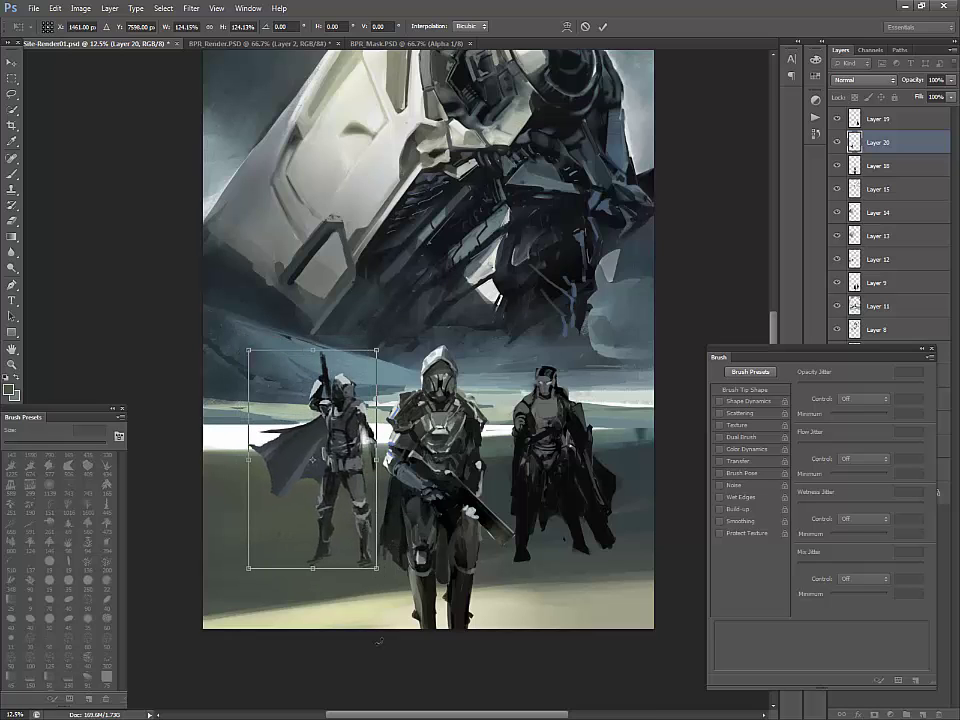
pyautogui.moveTo(377, 350); pyautogui.dragTo(386, 336)
pyautogui.moveTo(358, 547); pyautogui.dragTo(350, 548)
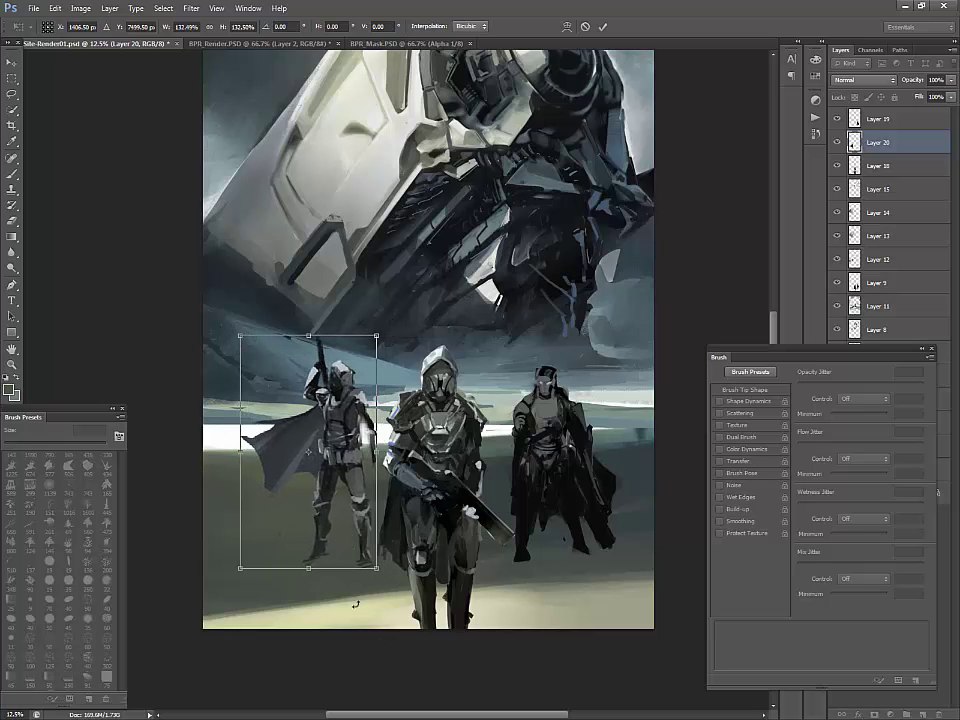
pyautogui.press('Return')
# Repaint the left figure's head as a pale hood around a dark face with the brush at 35 px
pyautogui.press('b')
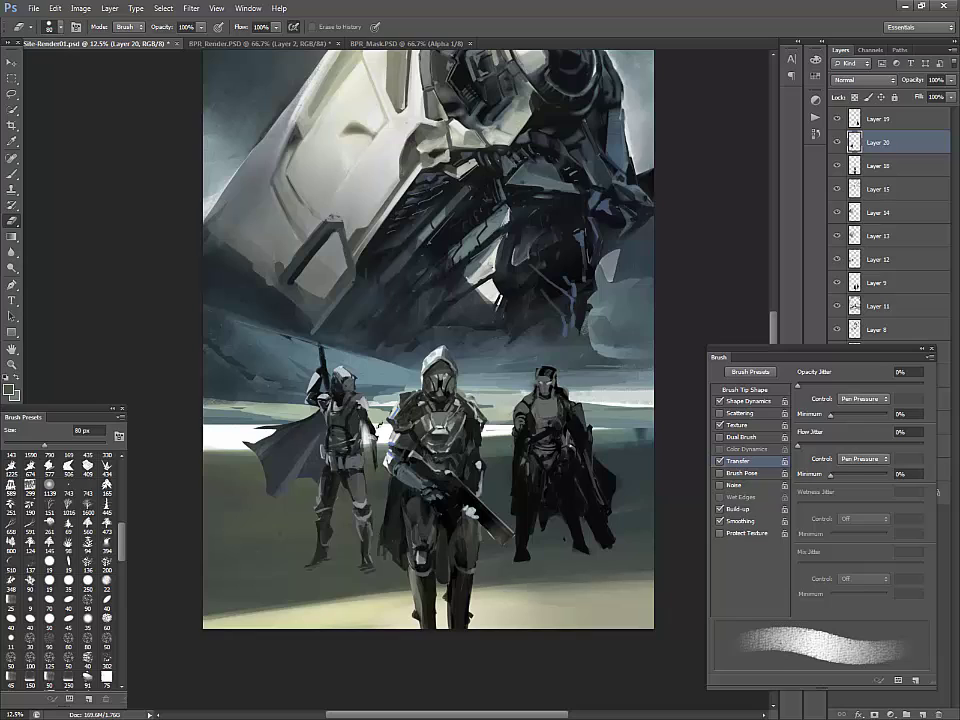
pyautogui.press('b')
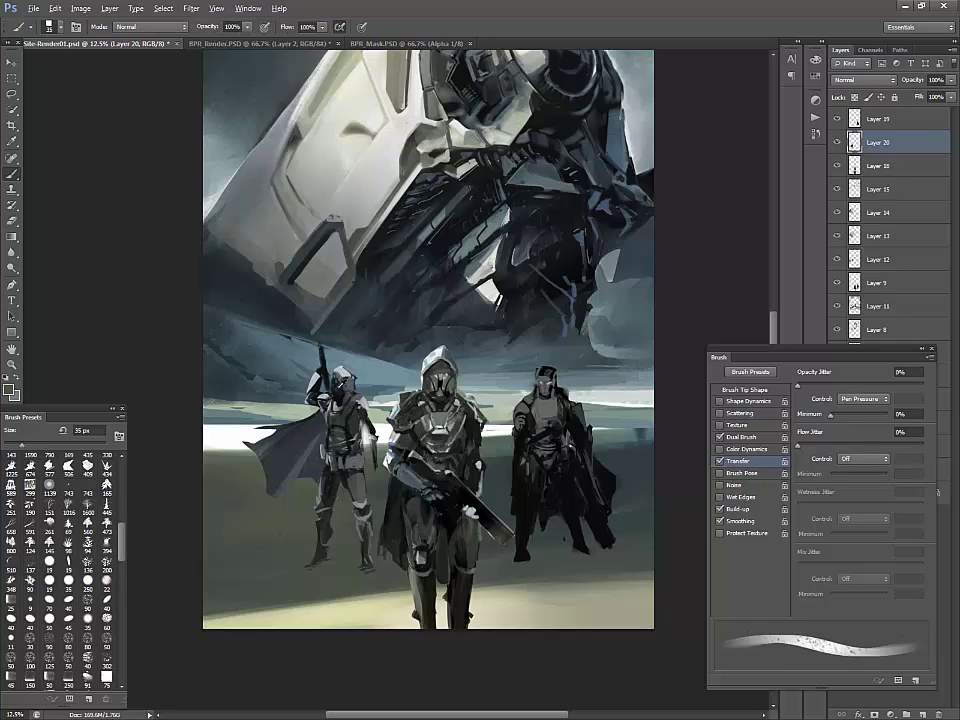
pyautogui.press('x')
pyautogui.press('x')
pyautogui.press('x')
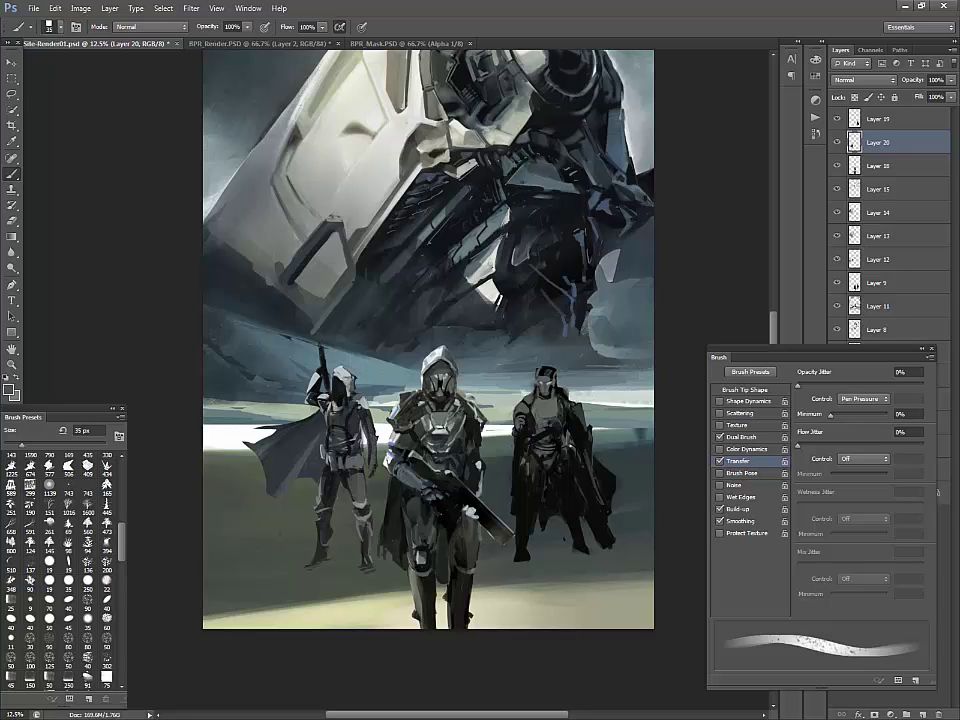
pyautogui.keyDown('alt'); pyautogui.click(371, 423); pyautogui.keyUp('alt')
pyautogui.keyDown('alt'); pyautogui.click(346, 378); pyautogui.keyUp('alt')
pyautogui.moveTo(341, 367); pyautogui.dragTo(351, 375)
pyautogui.keyDown('alt'); pyautogui.click(346, 385); pyautogui.keyUp('alt')
pyautogui.keyDown('alt'); pyautogui.click(255, 284); pyautogui.keyUp('alt')
# Erase the left figure's raised arm and weapon, and paint dark cape cloth over the shoulder
pyautogui.press('e')
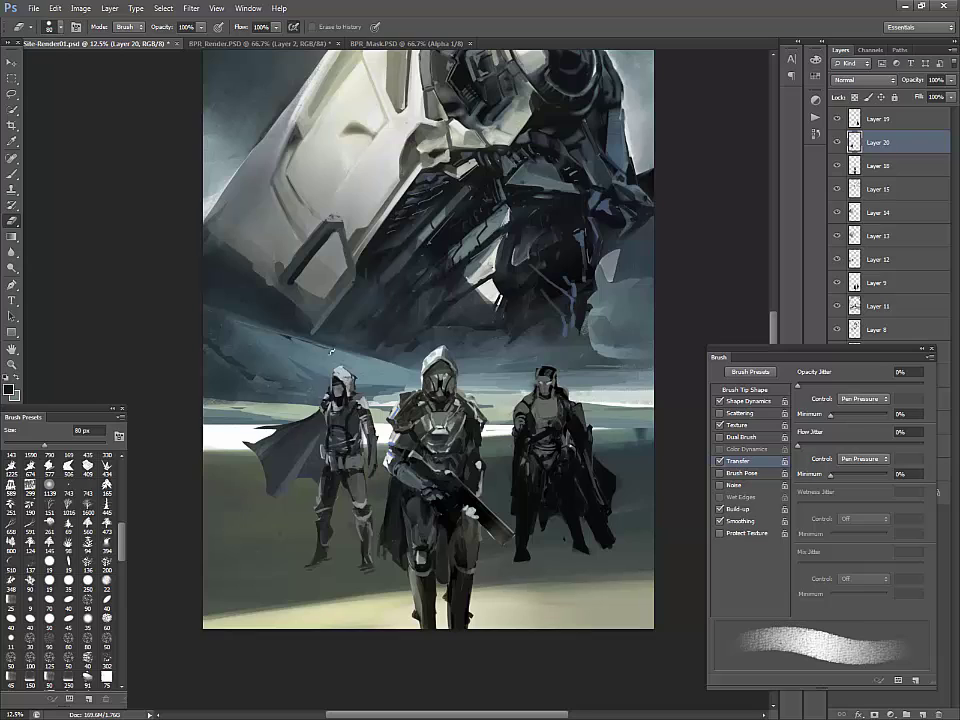
pyautogui.press('b')
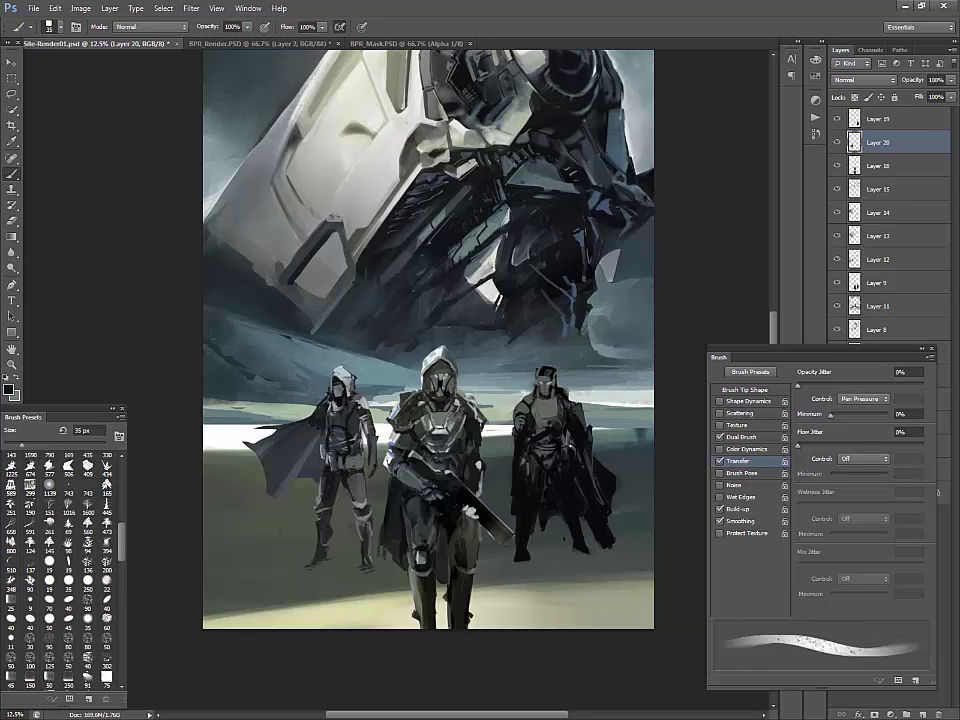
pyautogui.keyDown('alt'); pyautogui.click(316, 428); pyautogui.keyUp('alt')
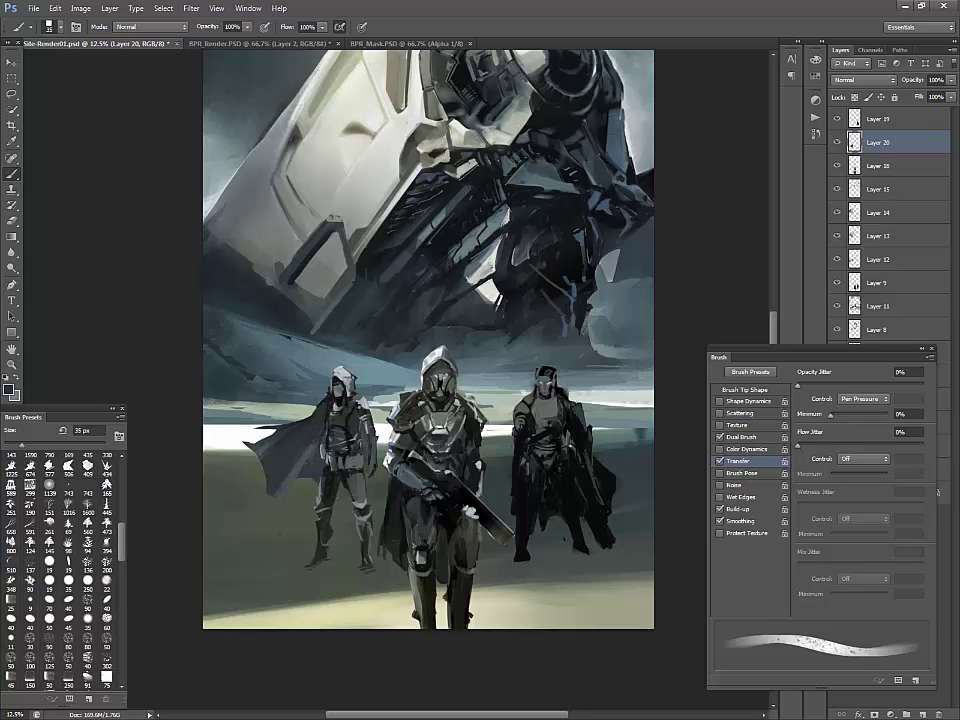
# Darken the left figure's cape with broader strokes of sampled tones, undoing one stroke
pyautogui.press(']')
pyautogui.press(']')
pyautogui.press(']')
pyautogui.press(']')
pyautogui.moveTo(320, 442)
pyautogui.mouseDown()
pyautogui.moveTo(283, 486)
pyautogui.moveTo(316, 502)
pyautogui.moveTo(270, 506)
pyautogui.mouseUp()
pyautogui.keyDown('alt'); pyautogui.click(315, 480); pyautogui.keyUp('alt')
pyautogui.hotkey('ctrl', 'z')
pyautogui.press('[')
pyautogui.press('[')
pyautogui.press('[')
pyautogui.press('[')
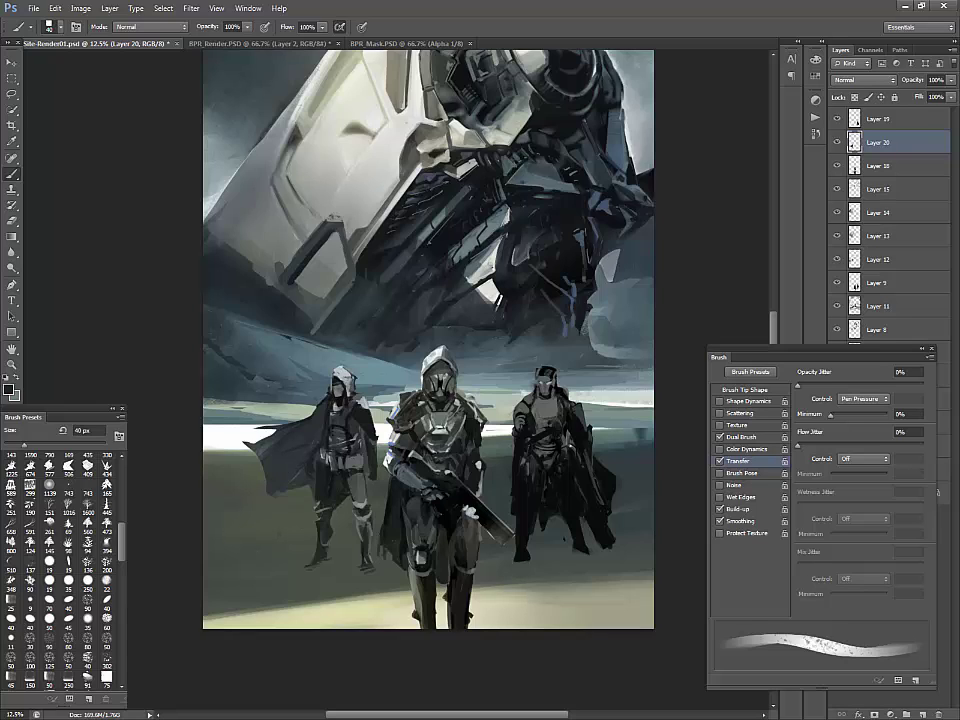
# Rework the outer edge of the left figure's cape with dark strokes, varying the brush size
pyautogui.press(']')
pyautogui.press(']')
pyautogui.press(']')
pyautogui.press(']')
pyautogui.press(']')
pyautogui.moveTo(266, 470)
pyautogui.mouseDown()
pyautogui.moveTo(286, 481)
pyautogui.moveTo(264, 461)
pyautogui.moveTo(265, 479)
pyautogui.mouseUp()
pyautogui.press(']')
pyautogui.press(']')
pyautogui.press('[')
pyautogui.press('[')
pyautogui.press('[')
pyautogui.press('[')
pyautogui.press('[')
pyautogui.press('[')
pyautogui.keyDown('alt'); pyautogui.click(258, 450); pyautogui.keyUp('alt')
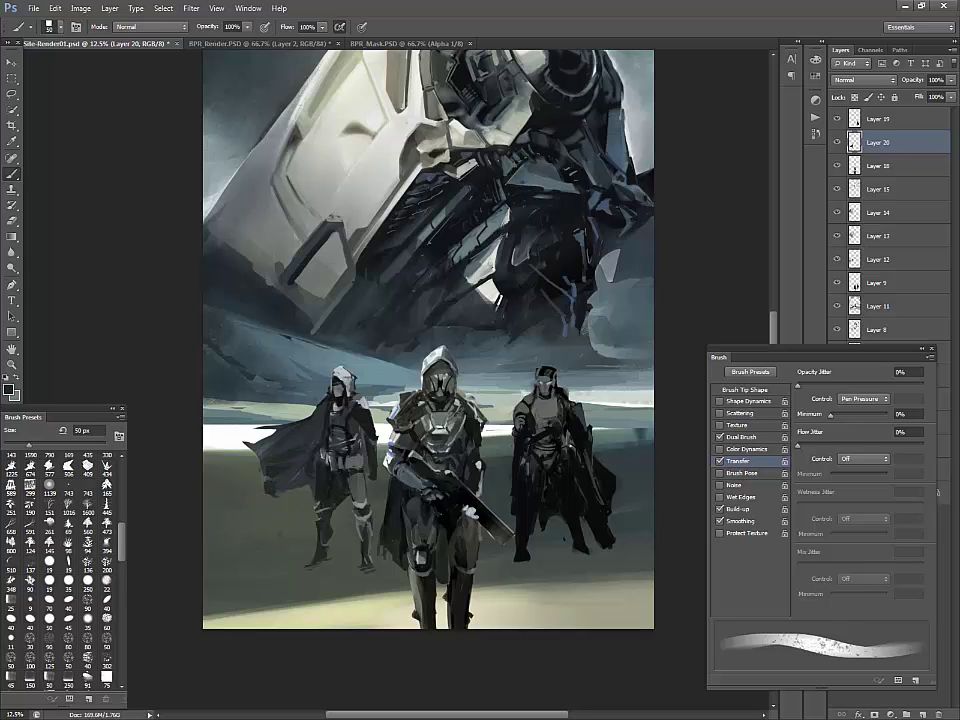
# Paint folds into the lower part of the left figure's cape with a larger brush and sampled dark tones
pyautogui.press(']')
pyautogui.press(']')
pyautogui.press(']')
pyautogui.press(']')
pyautogui.press(']')
pyautogui.keyDown('alt'); pyautogui.click(263, 487); pyautogui.keyUp('alt')
pyautogui.moveTo(266, 482)
pyautogui.mouseDown()
pyautogui.moveTo(285, 479)
pyautogui.moveTo(278, 498)
pyautogui.mouseUp()
pyautogui.keyDown('alt'); pyautogui.click(282, 486); pyautogui.keyUp('alt')
# Trim the lower edge of the left figure's cape with the eraser and save the document
pyautogui.press('e')
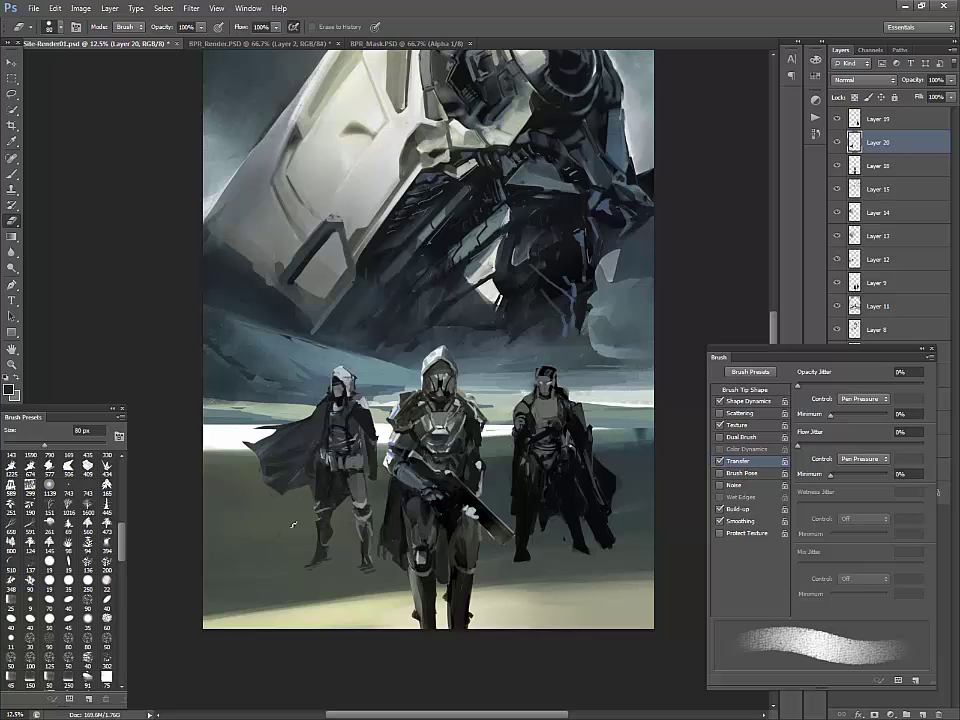
pyautogui.moveTo(440, 400); pyautogui.dragTo(418, 439)
pyautogui.hotkey('ctrl', 's')
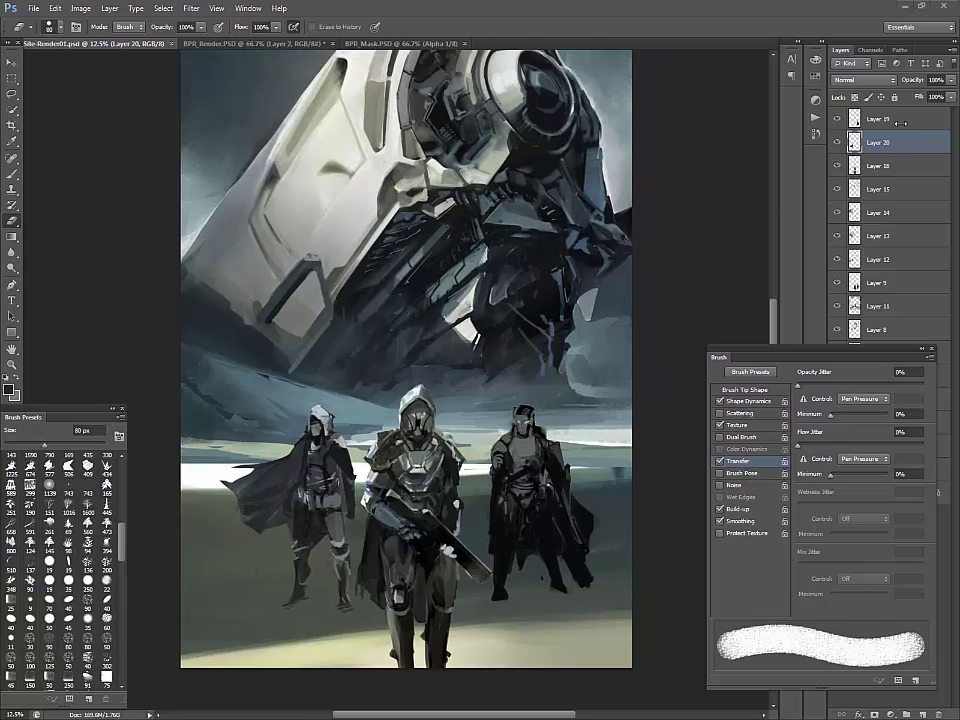
# Create a new layer group and collect the layers from Layer 19 down to Layer 9 in it
pyautogui.click(901, 120)
pyautogui.click(907, 714)
pyautogui.click(894, 135)
pyautogui.keyDown('shift'); pyautogui.click(880, 297); pyautogui.keyUp('shift')
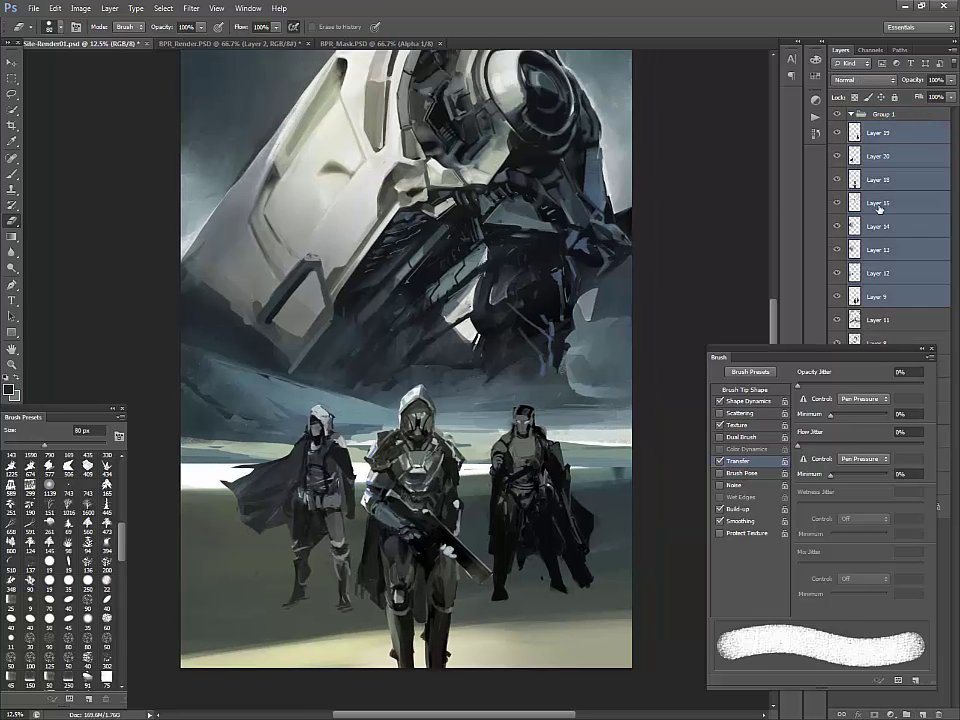
# Add a new empty layer above Layer 19 in the group for painting the central figure's head up close
pyautogui.hotkey('ctrl', 'shift', 'alt', 'n')
pyautogui.press('b')
pyautogui.hotkey('ctrl', '+')
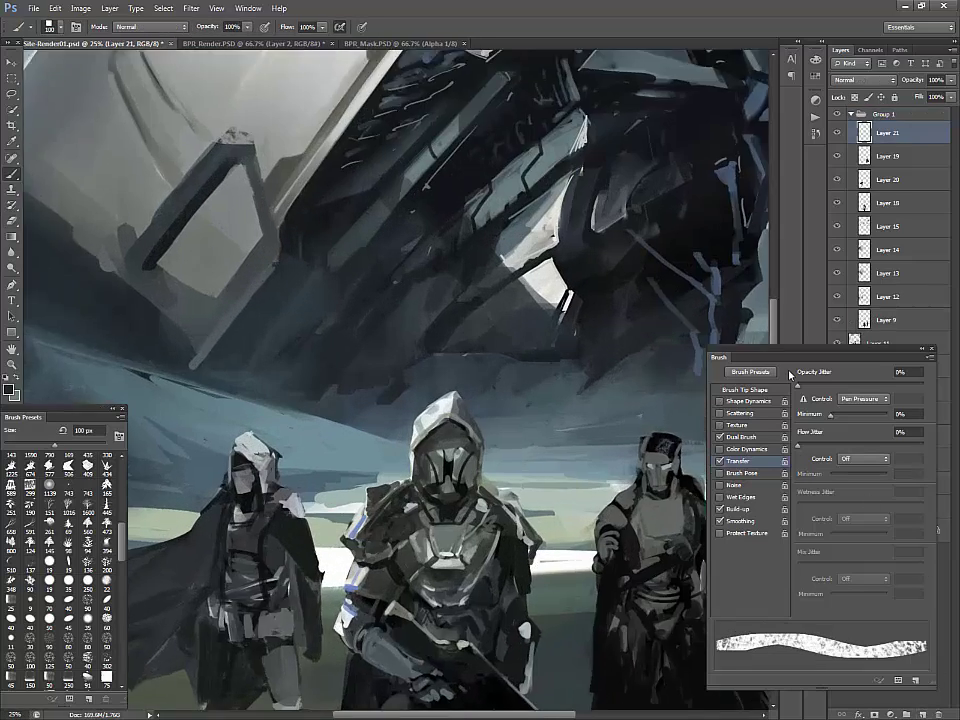
pyautogui.hotkey('ctrl', '+')
pyautogui.hotkey('ctrl', '+')
# Try several brush presets and choose the square 50 px preset with shape dynamics
pyautogui.moveTo(121, 542); pyautogui.dragTo(121, 654)
pyautogui.click(107, 550)
pyautogui.click(107, 568)
pyautogui.click(68, 537)
pyautogui.click(82, 572)
pyautogui.click(107, 562)
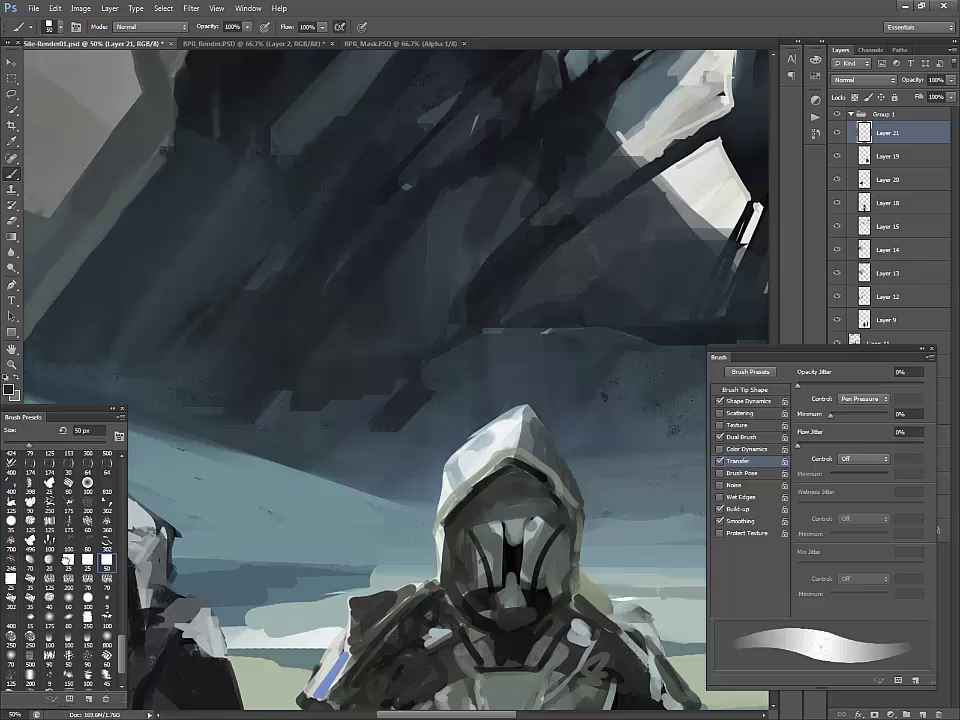
# Paint the forehead plate of the central figure's mask in sampled dark greys with the square 25 px brush
pyautogui.press(',')
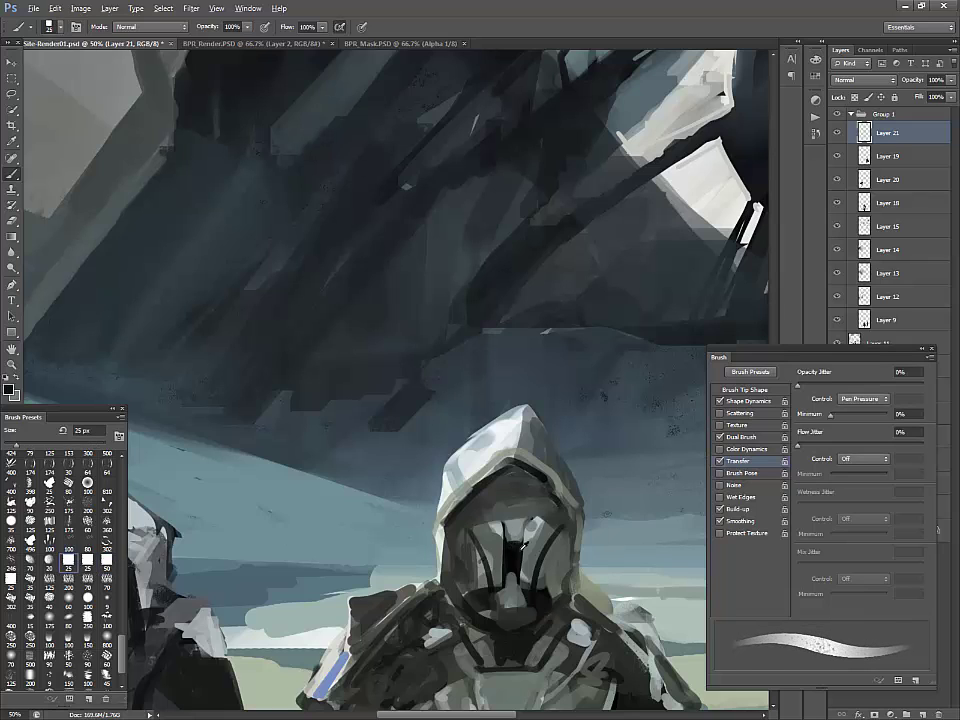
pyautogui.moveTo(524, 534)
pyautogui.mouseDown()
pyautogui.moveTo(543, 515)
pyautogui.moveTo(506, 538)
pyautogui.moveTo(503, 524)
pyautogui.mouseUp()
pyautogui.keyDown('alt'); pyautogui.click(494, 507); pyautogui.keyUp('alt')
pyautogui.keyDown('alt'); pyautogui.click(508, 510); pyautogui.keyUp('alt')
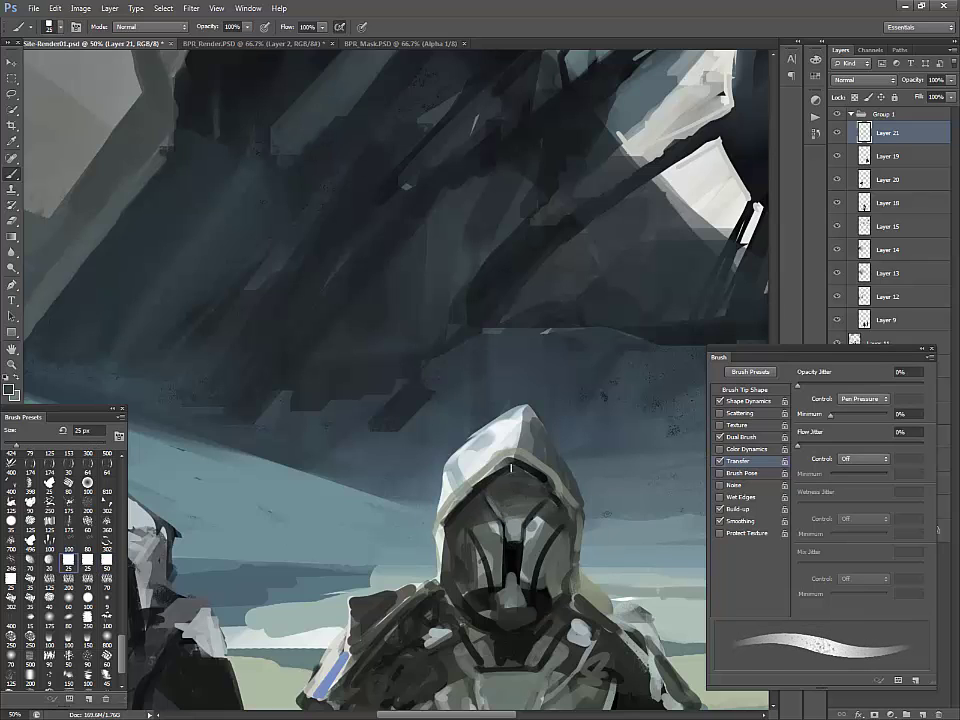
pyautogui.keyDown('alt'); pyautogui.click(497, 478); pyautogui.keyUp('alt')
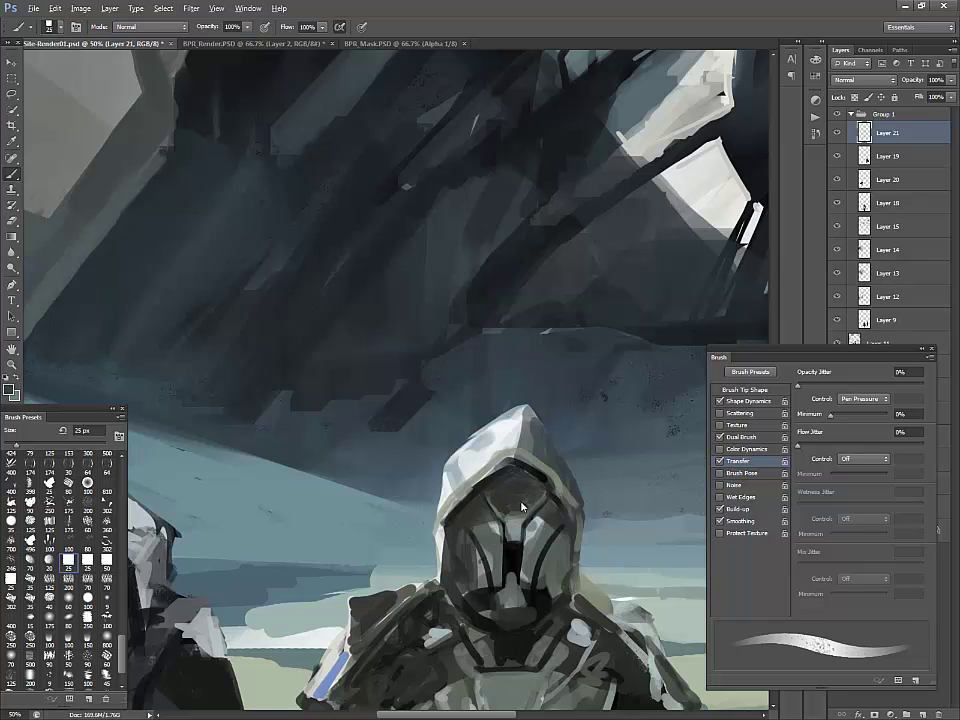
pyautogui.keyDown('alt'); pyautogui.click(519, 511); pyautogui.keyUp('alt')
pyautogui.keyDown('alt'); pyautogui.click(459, 532); pyautogui.keyUp('alt')
# Refine the mask's cheek plates with sampled grey tones, varying the brush between 40 px and 15 px
pyautogui.press(']')
pyautogui.press(']')
pyautogui.press(']')
pyautogui.keyDown('alt'); pyautogui.click(483, 564); pyautogui.keyUp('alt')
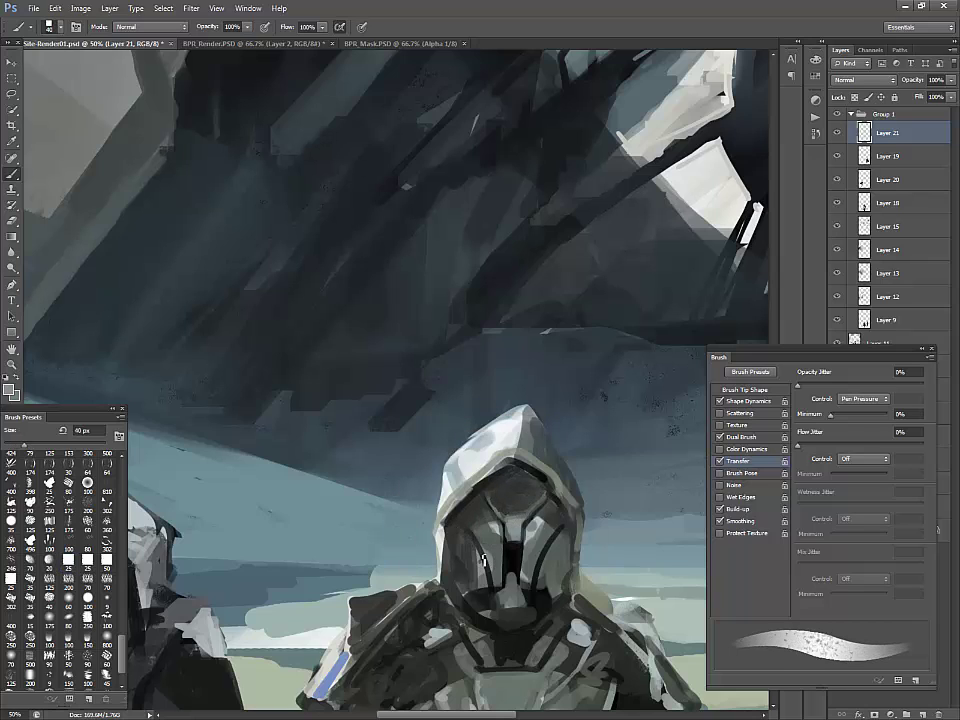
pyautogui.press('[')
pyautogui.press('[')
pyautogui.press('[')
pyautogui.press('[')
pyautogui.press('[')
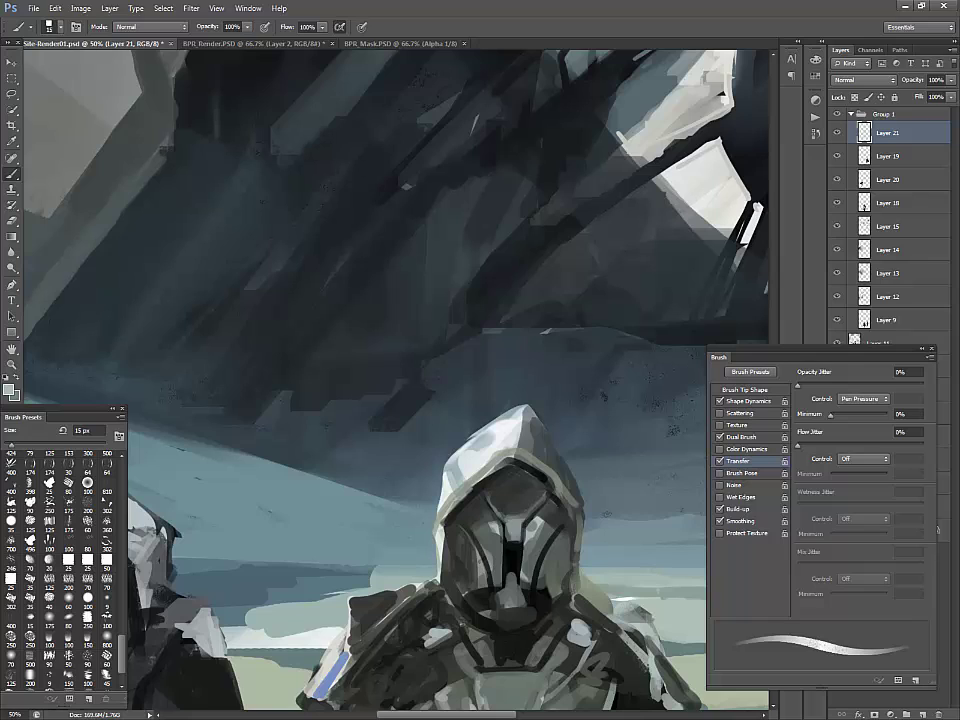
pyautogui.keyDown('alt'); pyautogui.click(486, 557); pyautogui.keyUp('alt')
pyautogui.keyDown('alt'); pyautogui.click(515, 556); pyautogui.keyUp('alt')
# Repaint the mask's dark central slot as a grey nose ridge using tones sampled from the face
pyautogui.press('d')
pyautogui.keyDown('alt'); pyautogui.click(517, 535); pyautogui.keyUp('alt')
pyautogui.press(']')
pyautogui.press(']')
pyautogui.press(']')
pyautogui.keyDown('alt'); pyautogui.click(509, 576); pyautogui.keyUp('alt')
pyautogui.moveTo(512, 541)
pyautogui.mouseDown()
pyautogui.moveTo(509, 596)
pyautogui.moveTo(520, 608)
pyautogui.moveTo(531, 603)
pyautogui.moveTo(517, 617)
pyautogui.moveTo(496, 603)
pyautogui.moveTo(528, 612)
pyautogui.moveTo(487, 629)
pyautogui.mouseUp()
# Rework the mask's chin and jaw and the area beneath them with sampled dark and light greys
pyautogui.keyDown('alt'); pyautogui.click(508, 601); pyautogui.keyUp('alt')
pyautogui.keyDown('alt'); pyautogui.click(531, 604); pyautogui.keyUp('alt')
pyautogui.keyDown('alt'); pyautogui.click(484, 609); pyautogui.keyUp('alt')
pyautogui.keyDown('alt'); pyautogui.click(473, 616); pyautogui.keyUp('alt')
pyautogui.keyDown('alt'); pyautogui.click(486, 614); pyautogui.keyUp('alt')
pyautogui.moveTo(532, 612)
pyautogui.mouseDown()
pyautogui.moveTo(536, 636)
pyautogui.moveTo(480, 473)
pyautogui.mouseUp()
pyautogui.keyDown('alt'); pyautogui.click(537, 622); pyautogui.keyUp('alt')
pyautogui.keyDown('alt'); pyautogui.click(487, 629); pyautogui.keyUp('alt')
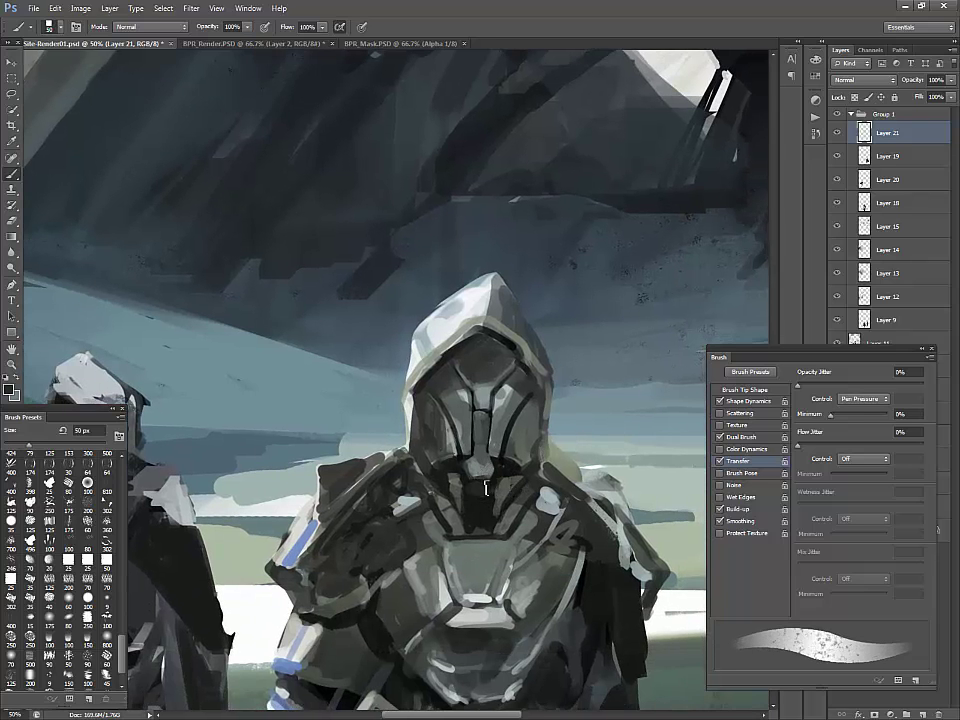
# Set the foreground colour to dark red 452a20 and paint vertical strokes on the throat with a 15 px brush
pyautogui.moveTo(362, 365); pyautogui.dragTo(340, 300)
pyautogui.click(10, 389)
pyautogui.click(643, 424)
pyautogui.moveTo(525, 391); pyautogui.dragTo(559, 392)
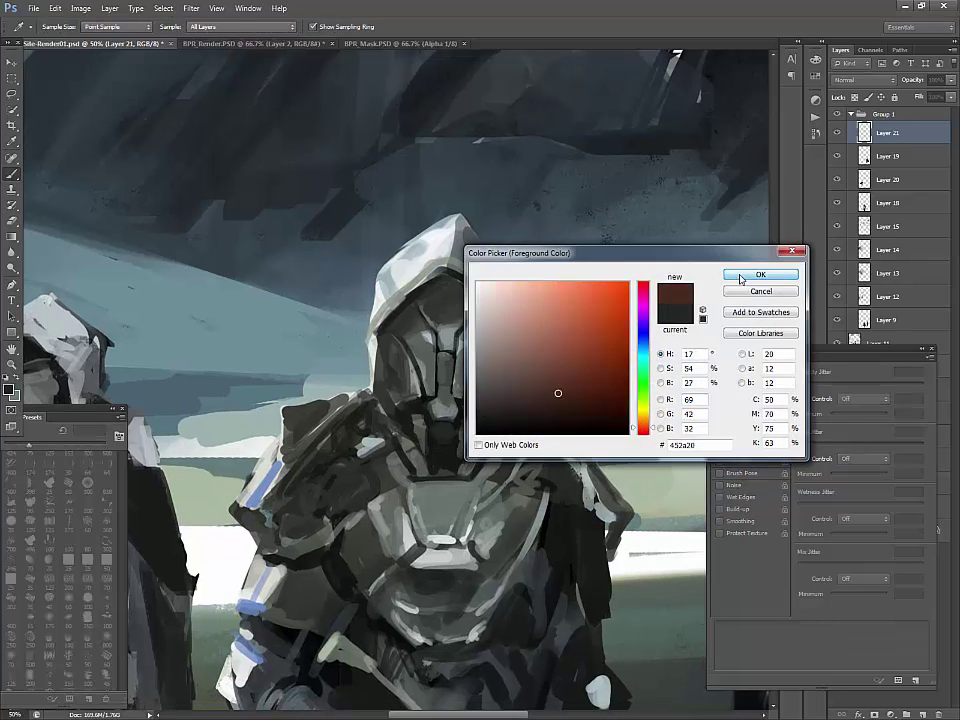
pyautogui.click(742, 278)
pyautogui.press('[')
pyautogui.press('[')
pyautogui.press('[')
pyautogui.press('[')
pyautogui.press('[')
pyautogui.moveTo(444, 428); pyautogui.dragTo(446, 466)
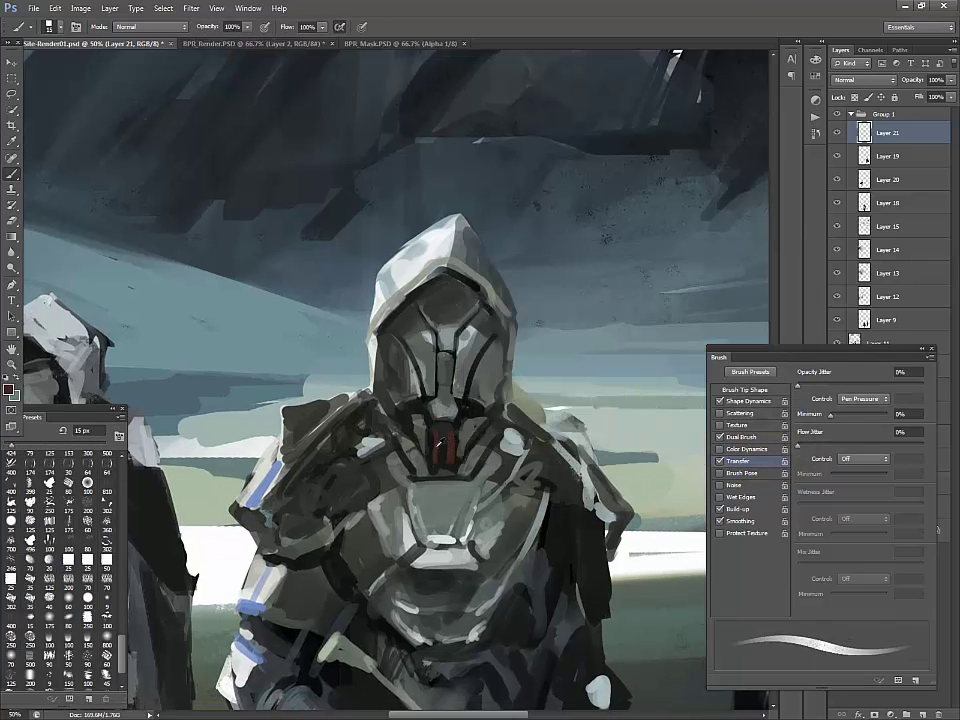
# Touch up the blue-striped edge of the central figure's left shoulder guard with sampled light and grey tones
pyautogui.keyDown('alt'); pyautogui.click(428, 418); pyautogui.keyUp('alt')
pyautogui.keyDown('alt'); pyautogui.click(400, 277); pyautogui.keyUp('alt')
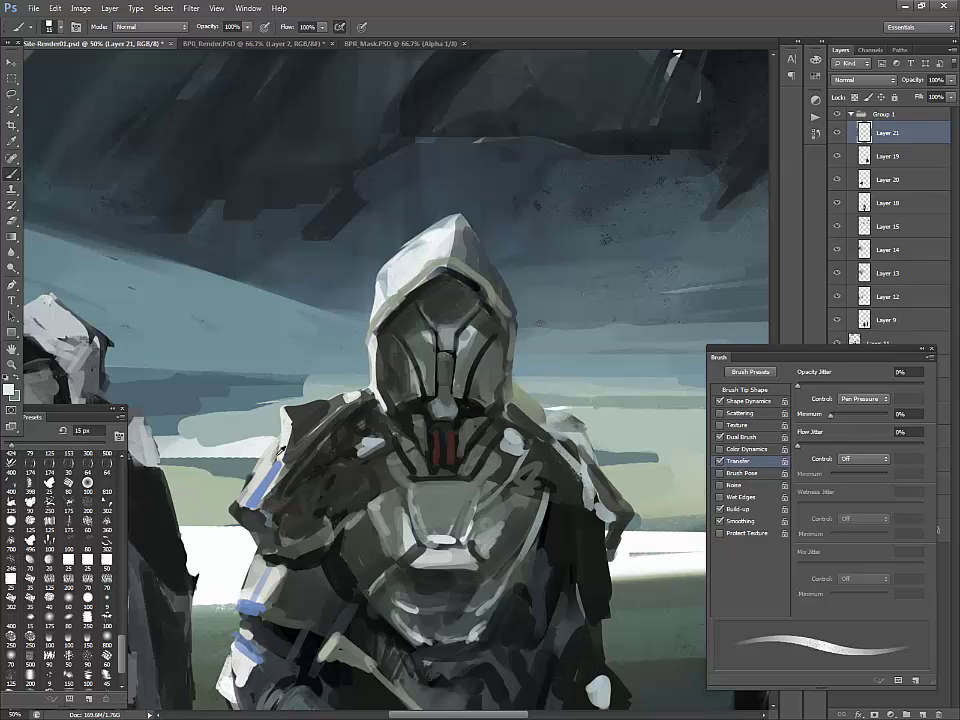
pyautogui.keyDown('alt'); pyautogui.click(275, 456); pyautogui.keyUp('alt')
pyautogui.moveTo(281, 441)
pyautogui.mouseDown()
pyautogui.moveTo(242, 499)
pyautogui.moveTo(264, 512)
pyautogui.moveTo(280, 481)
pyautogui.moveTo(257, 511)
pyautogui.mouseUp()
pyautogui.keyDown('alt'); pyautogui.click(254, 474); pyautogui.keyUp('alt')
pyautogui.keyDown('alt'); pyautogui.click(276, 484); pyautogui.keyUp('alt')
pyautogui.keyDown('alt'); pyautogui.click(262, 482); pyautogui.keyUp('alt')
# Clean up the outer rim of the left shoulder guard with colours sampled around its silhouette
pyautogui.moveTo(511, 471); pyautogui.dragTo(490, 426)
pyautogui.keyDown('alt'); pyautogui.click(228, 435); pyautogui.keyUp('alt')
pyautogui.moveTo(234, 427)
pyautogui.mouseDown()
pyautogui.moveTo(208, 462)
pyautogui.moveTo(225, 482)
pyautogui.mouseUp()
pyautogui.keyDown('alt'); pyautogui.click(206, 474); pyautogui.keyUp('alt')
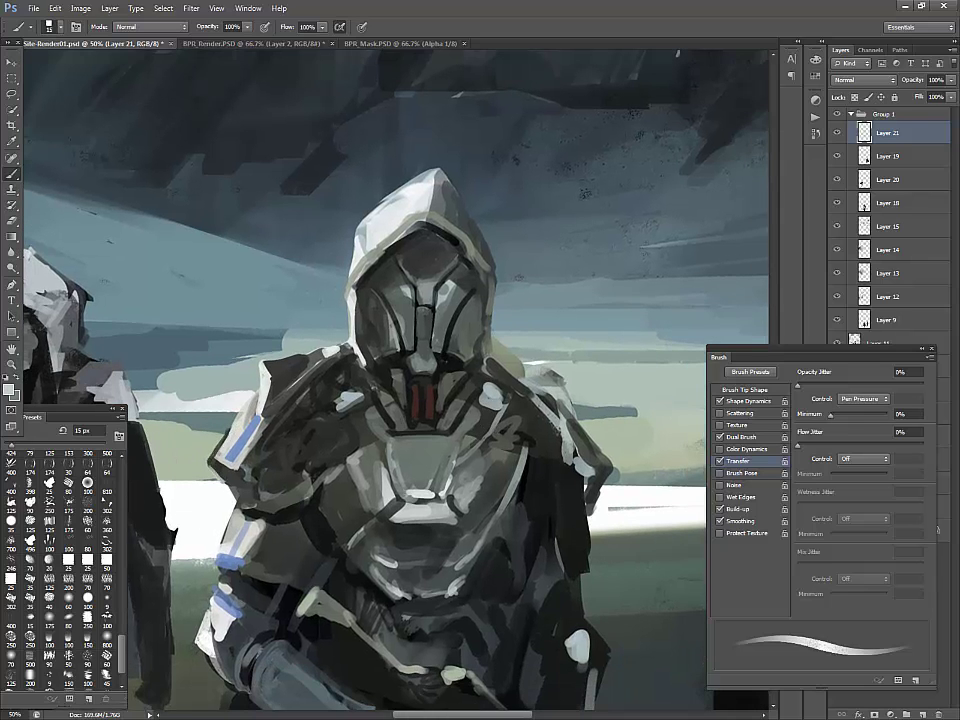
pyautogui.keyDown('alt'); pyautogui.click(168, 362); pyautogui.keyUp('alt')
pyautogui.moveTo(176, 371); pyautogui.dragTo(165, 350)
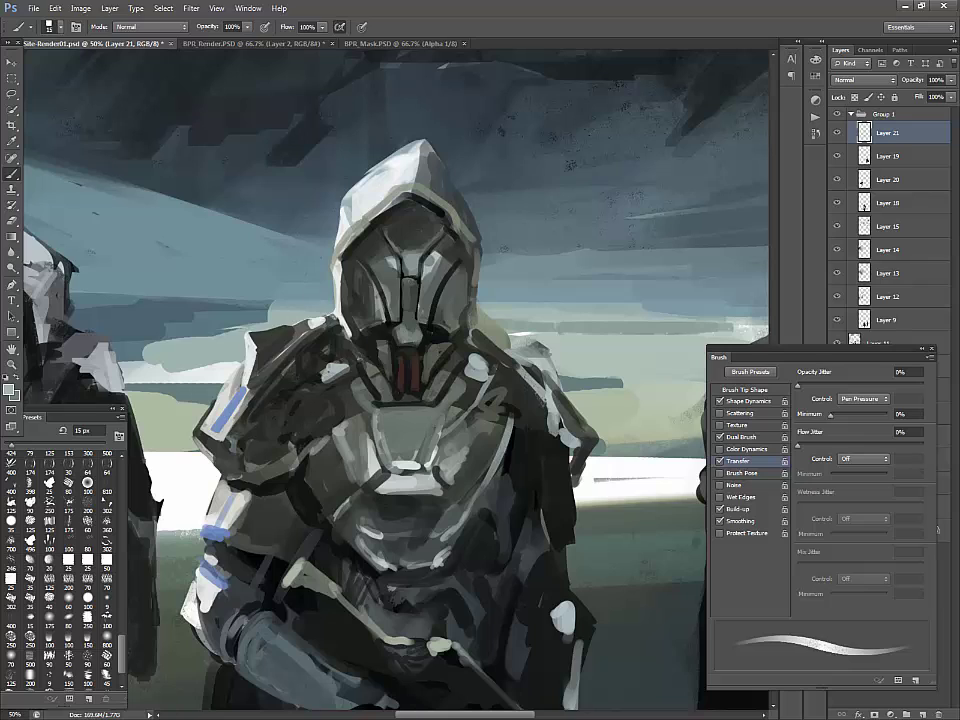
# Reshape the light patch beside the left collar and paint the collar on both sides of the throat at 30 px
pyautogui.moveTo(333, 367); pyautogui.dragTo(319, 383)
pyautogui.moveTo(592, 395); pyautogui.dragTo(585, 390)
pyautogui.press(']')
pyautogui.press(']')
pyautogui.press(']')
pyautogui.keyDown('alt'); pyautogui.click(364, 365); pyautogui.keyUp('alt')
pyautogui.moveTo(353, 359); pyautogui.dragTo(375, 391)
pyautogui.moveTo(454, 354); pyautogui.dragTo(437, 386)
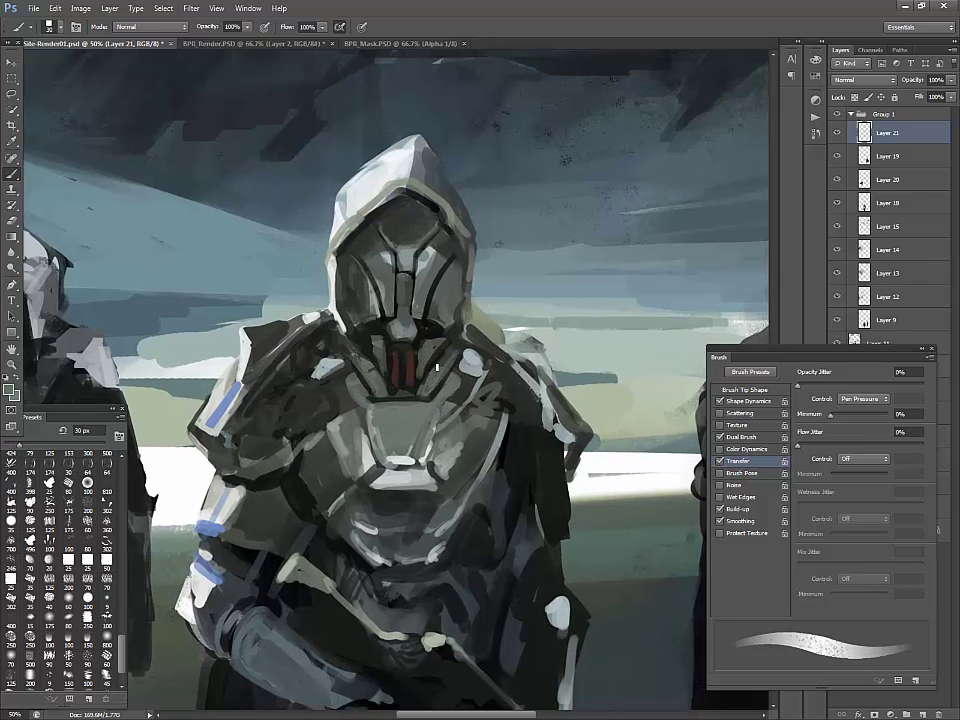
# Define the central chest plate with thin dark outlines and clean up its lower edge, varying the brush from 10 to 40 px
pyautogui.press('[')
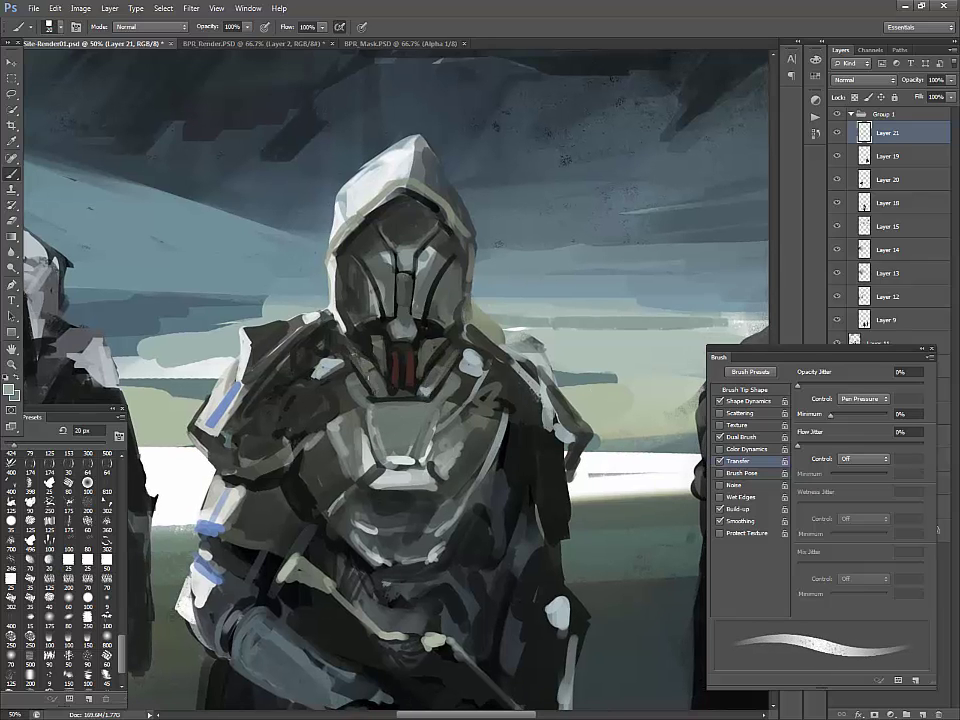
pyautogui.press(']')
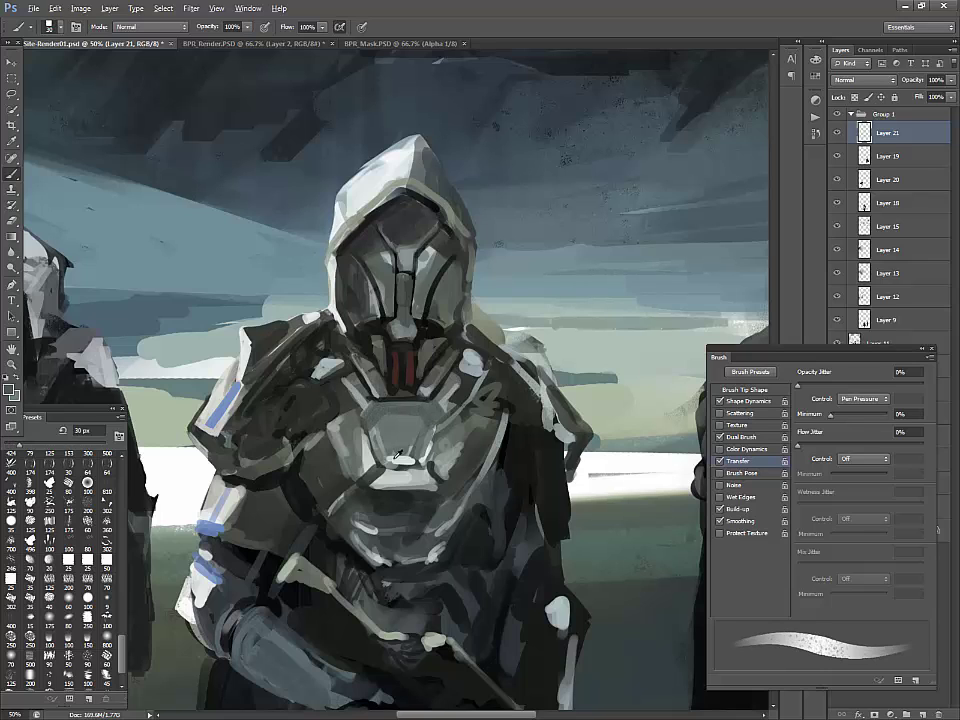
pyautogui.press('[')
pyautogui.press('[')
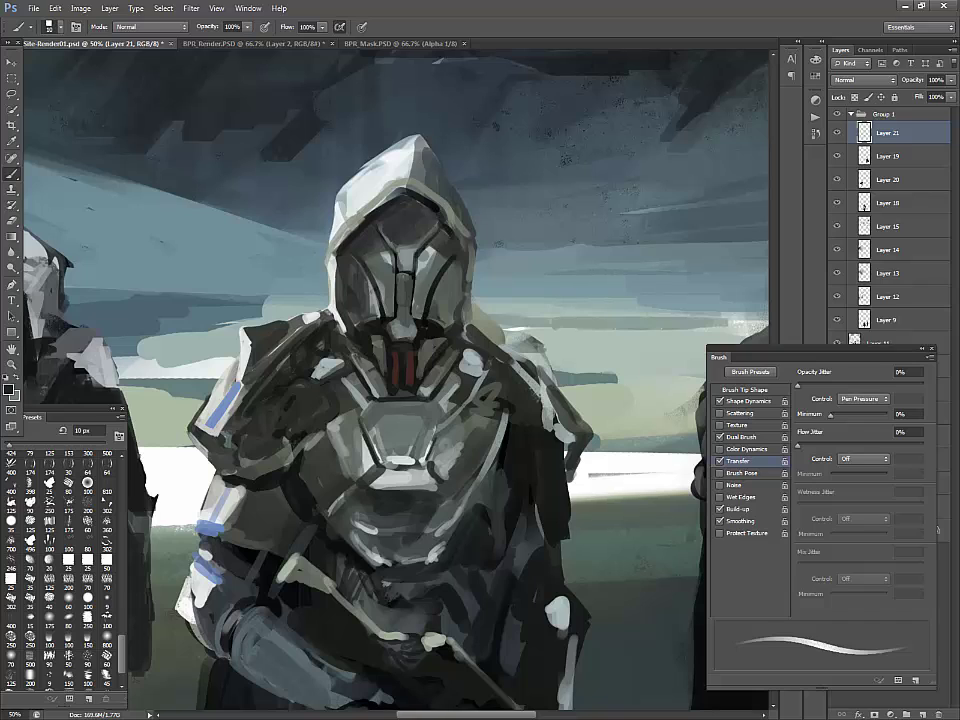
pyautogui.press(']')
pyautogui.press(']')
pyautogui.press(']')
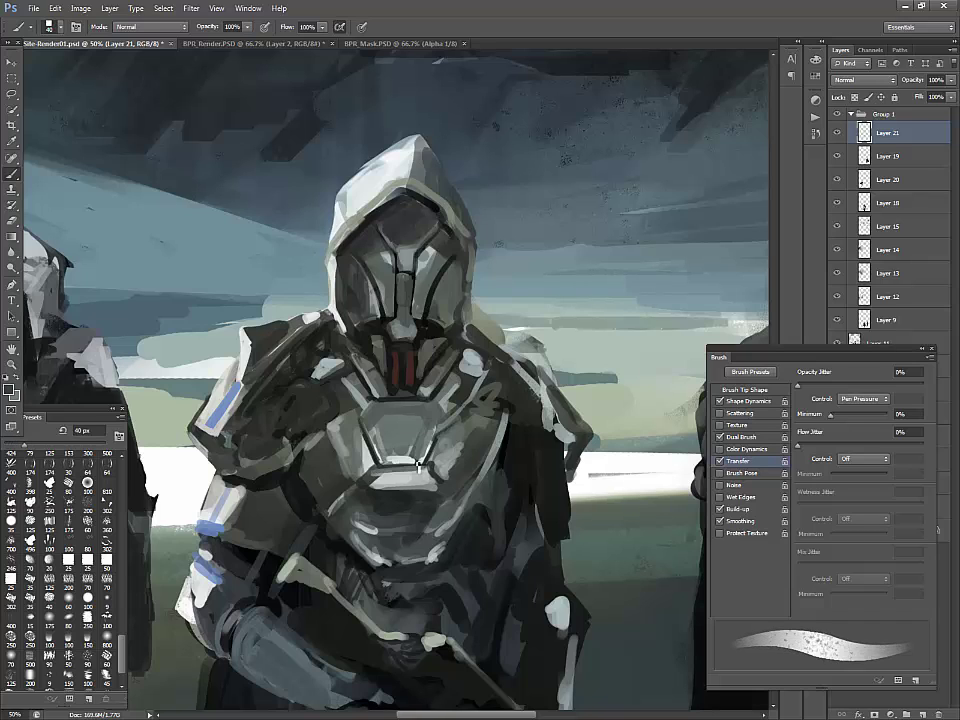
pyautogui.moveTo(419, 465); pyautogui.dragTo(372, 470)
# Shade the breastplate around and below the central chest plate with sampled greys, toning down its rough highlights
pyautogui.keyDown('alt'); pyautogui.click(349, 437); pyautogui.keyUp('alt')
pyautogui.moveTo(343, 432)
pyautogui.mouseDown()
pyautogui.moveTo(349, 462)
pyautogui.moveTo(342, 436)
pyautogui.moveTo(352, 434)
pyautogui.mouseUp()
pyautogui.keyDown('alt'); pyautogui.click(362, 462); pyautogui.keyUp('alt')
pyautogui.keyDown('alt'); pyautogui.click(348, 421); pyautogui.keyUp('alt')
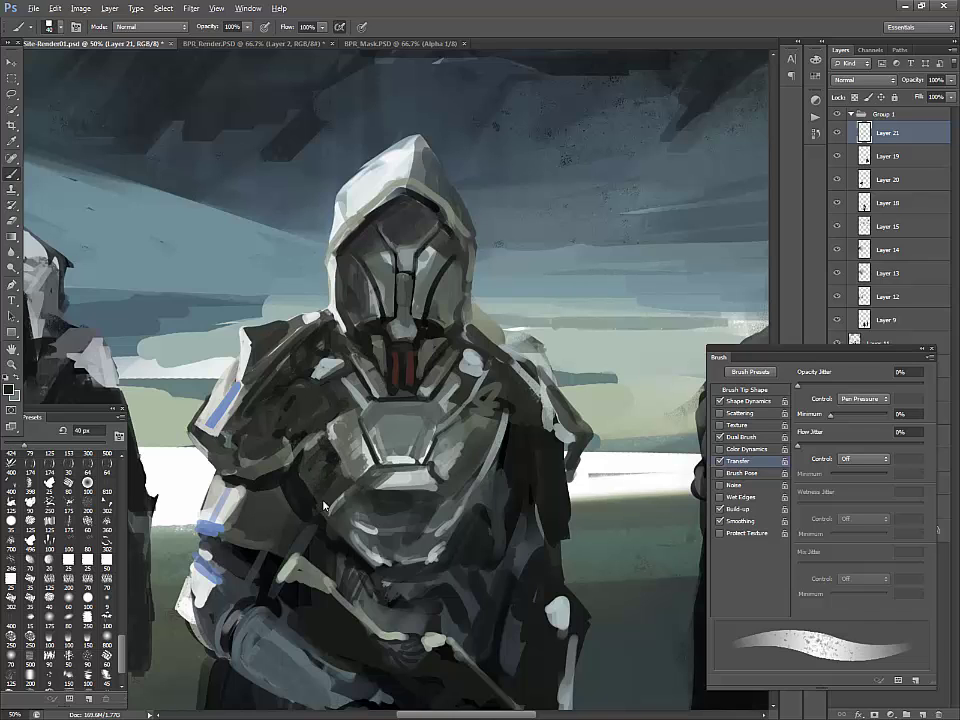
pyautogui.moveTo(345, 514)
pyautogui.mouseDown()
pyautogui.moveTo(388, 564)
pyautogui.moveTo(430, 556)
pyautogui.moveTo(431, 532)
pyautogui.mouseUp()
pyautogui.keyDown('alt'); pyautogui.click(362, 527); pyautogui.keyUp('alt')
pyautogui.keyDown('alt'); pyautogui.click(406, 561); pyautogui.keyUp('alt')
pyautogui.keyDown('alt'); pyautogui.click(437, 551); pyautogui.keyUp('alt')
# Paint over the light stroke along the right side of the chest with sampled dark tones at 40 px
pyautogui.scroll(-1, 468, 570)
pyautogui.keyDown('alt'); pyautogui.click(539, 475); pyautogui.keyUp('alt')
pyautogui.moveTo(489, 448)
pyautogui.mouseDown()
pyautogui.moveTo(505, 387)
pyautogui.moveTo(479, 379)
pyautogui.moveTo(525, 388)
pyautogui.mouseUp()
pyautogui.keyDown('alt'); pyautogui.click(491, 360); pyautogui.keyUp('alt')
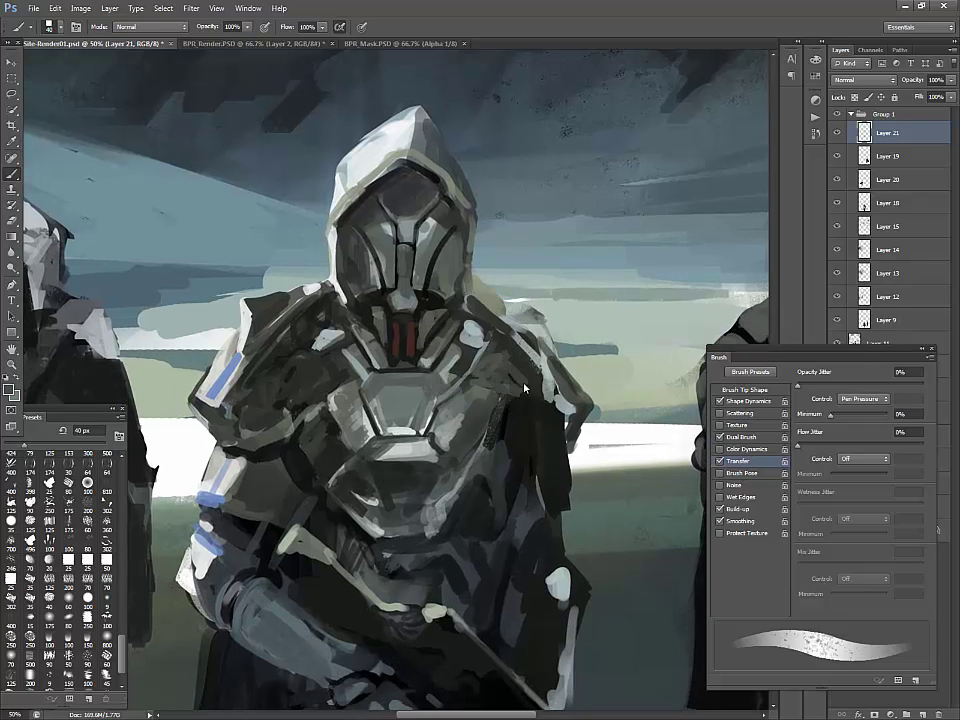
# Paint thin dark seams and folds across the left shoulder guard with a 15 px brush
pyautogui.keyDown('alt'); pyautogui.click(308, 347); pyautogui.keyUp('alt')
pyautogui.press('[')
pyautogui.press('[')
pyautogui.press('[')
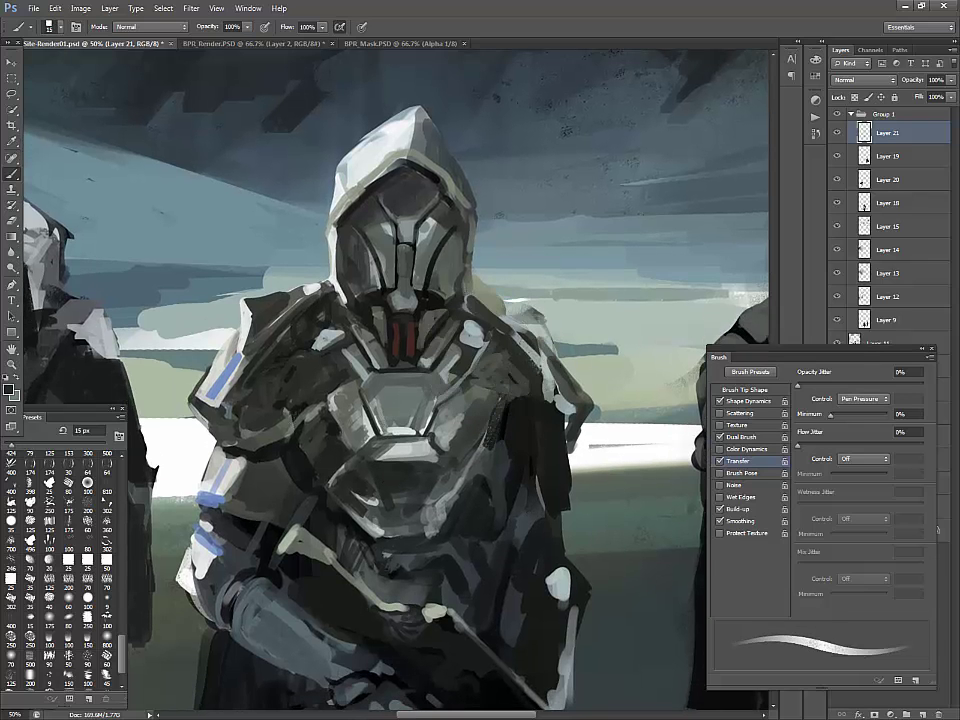
pyautogui.keyDown('alt'); pyautogui.click(280, 447); pyautogui.keyUp('alt')
pyautogui.moveTo(286, 414); pyautogui.dragTo(222, 443)
pyautogui.moveTo(246, 399)
pyautogui.mouseDown()
pyautogui.moveTo(298, 350)
pyautogui.moveTo(243, 418)
pyautogui.mouseUp()
pyautogui.keyDown('alt'); pyautogui.click(292, 347); pyautogui.keyUp('alt')
pyautogui.keyDown('alt'); pyautogui.click(266, 378); pyautogui.keyUp('alt')
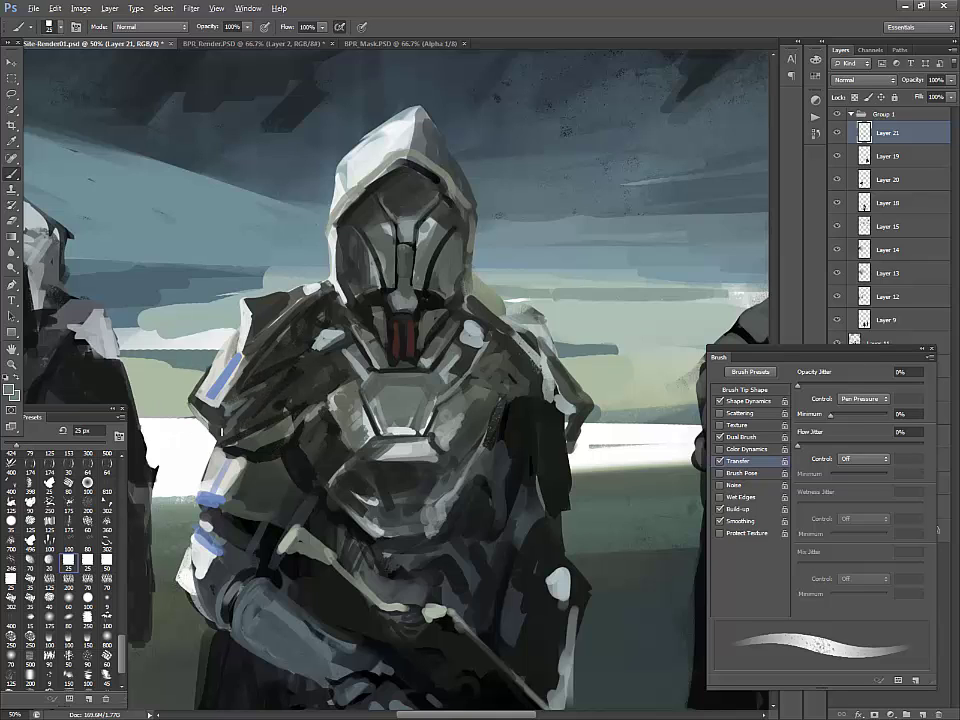
# Fill in the planes between the left shoulder guard and the collar with sampled mid and dark greys at 25 px
pyautogui.click(251, 411)
pyautogui.moveTo(275, 409)
pyautogui.mouseDown()
pyautogui.moveTo(295, 383)
pyautogui.moveTo(270, 416)
pyautogui.moveTo(312, 384)
pyautogui.moveTo(297, 371)
pyautogui.moveTo(327, 355)
pyautogui.mouseUp()
pyautogui.keyDown('alt'); pyautogui.click(290, 400); pyautogui.keyUp('alt')
pyautogui.keyDown('alt'); pyautogui.click(294, 406); pyautogui.keyUp('alt')
pyautogui.keyDown('alt'); pyautogui.click(291, 388); pyautogui.keyUp('alt')
pyautogui.keyDown('alt'); pyautogui.click(338, 339); pyautogui.keyUp('alt')
pyautogui.keyDown('alt'); pyautogui.click(300, 366); pyautogui.keyUp('alt')
# Rework the light patch and surrounding armour beside the right collar with sampled tones
pyautogui.moveTo(580, 395); pyautogui.dragTo(563, 376)
pyautogui.keyDown('alt'); pyautogui.click(458, 314); pyautogui.keyUp('alt')
pyautogui.moveTo(457, 306)
pyautogui.mouseDown()
pyautogui.moveTo(444, 328)
pyautogui.moveTo(495, 335)
pyautogui.mouseUp()
pyautogui.keyDown('alt'); pyautogui.click(468, 330); pyautogui.keyUp('alt')
pyautogui.keyDown('alt'); pyautogui.click(466, 311); pyautogui.keyUp('alt')
# Refine the hood's lower right edge beside the mask with short strokes, using a smaller brush
pyautogui.keyDown('alt'); pyautogui.click(450, 256); pyautogui.keyUp('alt')
pyautogui.moveTo(460, 247)
pyautogui.mouseDown()
pyautogui.moveTo(451, 277)
pyautogui.moveTo(462, 290)
pyautogui.mouseUp()
pyautogui.keyDown('alt'); pyautogui.click(452, 272); pyautogui.keyUp('alt')
pyautogui.press('[')
pyautogui.press('[')
pyautogui.press('[')
pyautogui.moveTo(450, 220); pyautogui.dragTo(451, 277)
pyautogui.moveTo(446, 254); pyautogui.dragTo(459, 282)
# Repaint the light outer edge of the right shoulder guard with sampled tones at 35 px
pyautogui.press(']')
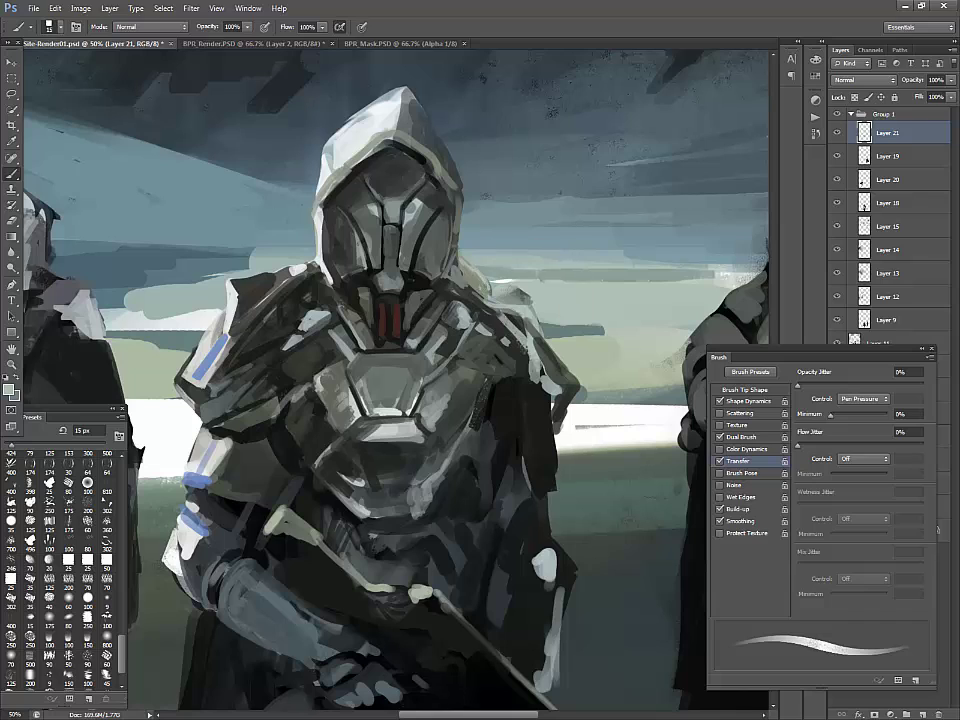
pyautogui.press(']')
pyautogui.press(']')
pyautogui.press(']')
pyautogui.press(']')
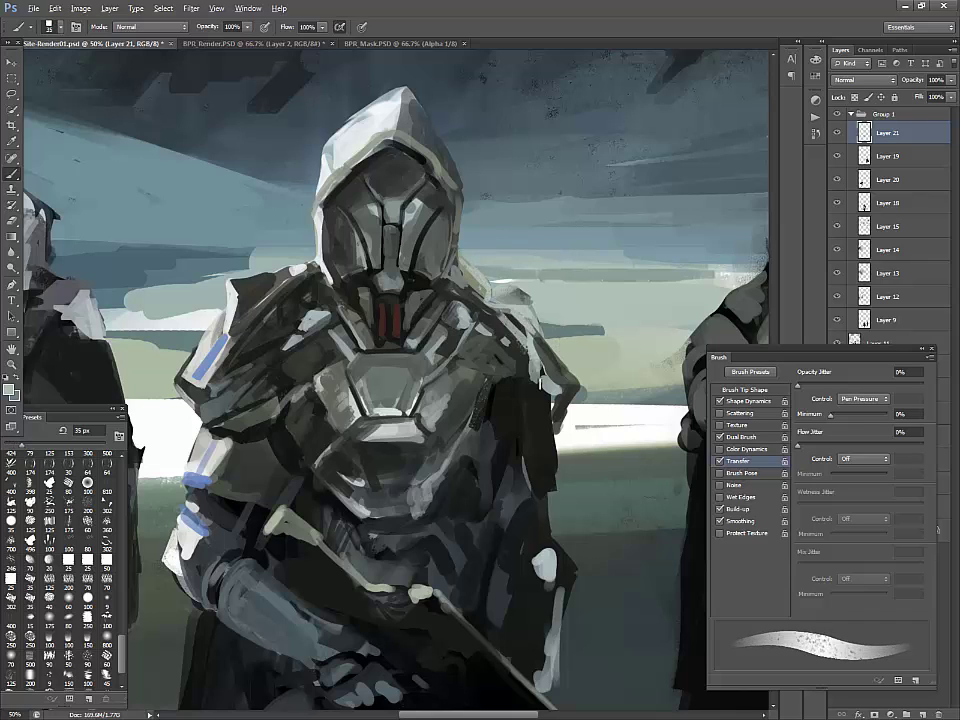
pyautogui.keyDown('alt'); pyautogui.click(531, 337); pyautogui.keyUp('alt')
pyautogui.moveTo(530, 318); pyautogui.dragTo(568, 388)
pyautogui.keyDown('alt'); pyautogui.click(543, 384); pyautogui.keyUp('alt')
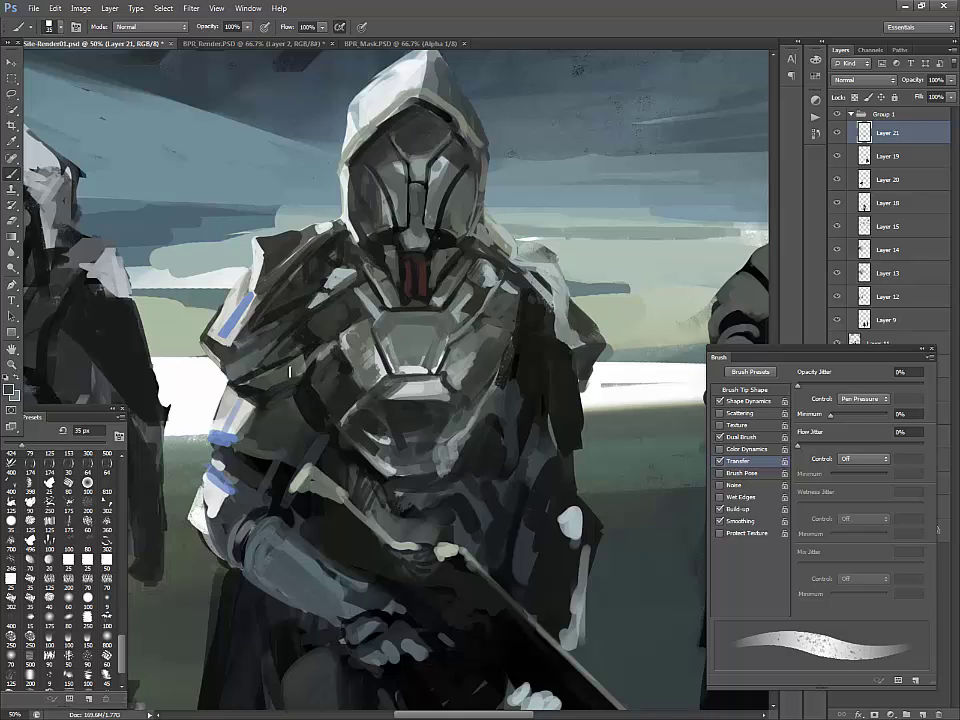
# Check the three figures at reduced size and add fine accents around the central figure's throat with a 7 px brush
pyautogui.hotkey('ctrl', '-')
pyautogui.hotkey('ctrl', '-')
pyautogui.hotkey('ctrl', '-')
pyautogui.hotkey('ctrl', '-')
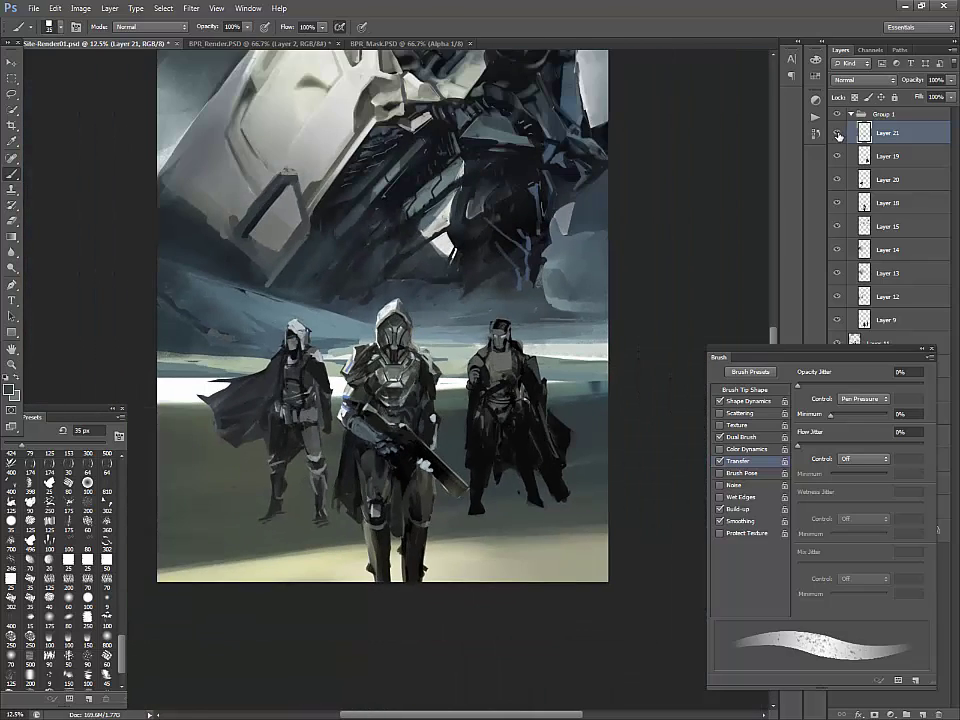
pyautogui.hotkey('ctrl', '+')
pyautogui.hotkey('ctrl', '+')
pyautogui.moveTo(422, 293)
pyautogui.mouseDown()
pyautogui.moveTo(482, 290)
pyautogui.moveTo(450, 290)
pyautogui.mouseUp()
pyautogui.keyDown('alt'); pyautogui.click(446, 273); pyautogui.keyUp('alt')
pyautogui.press('[')
pyautogui.press('[')
pyautogui.press('[')
pyautogui.press('[')
pyautogui.press('[')
pyautogui.press('[')
pyautogui.press('[')
pyautogui.press('[')
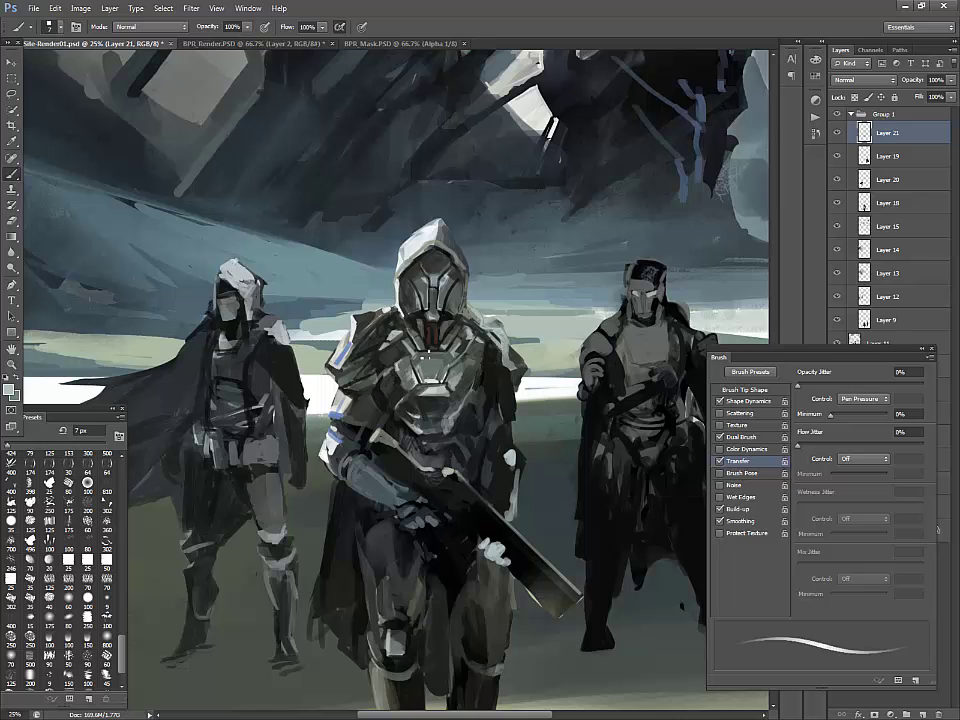
pyautogui.hotkey('ctrl', '-')
pyautogui.hotkey('ctrl', '-')
pyautogui.hotkey('ctrl', '+')
pyautogui.hotkey('ctrl', '+')
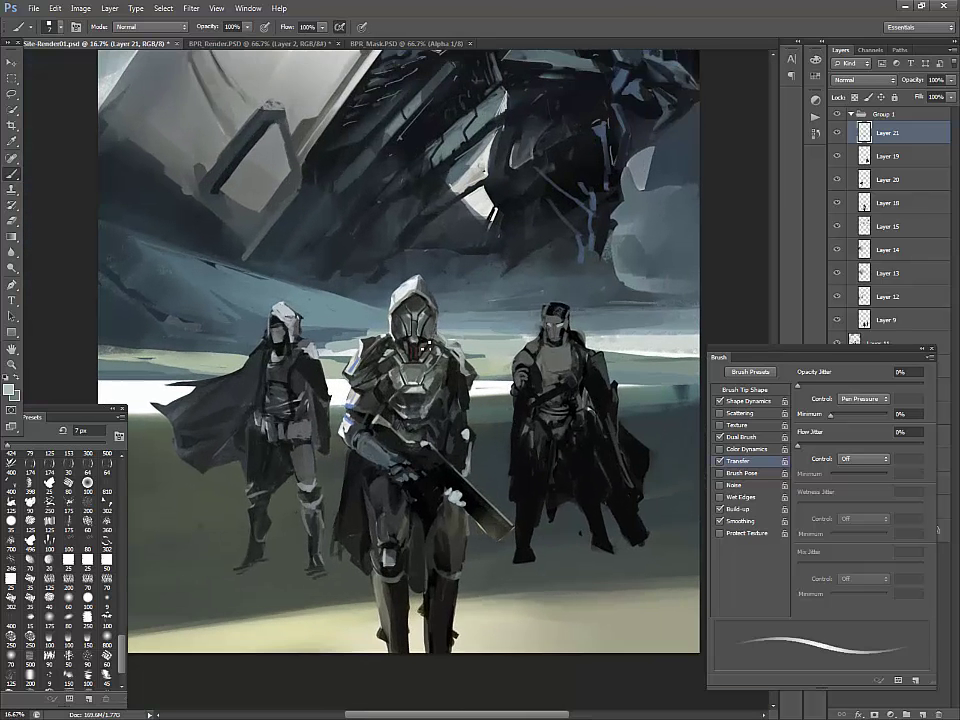
pyautogui.keyDown('alt'); pyautogui.click(428, 344); pyautogui.keyUp('alt')
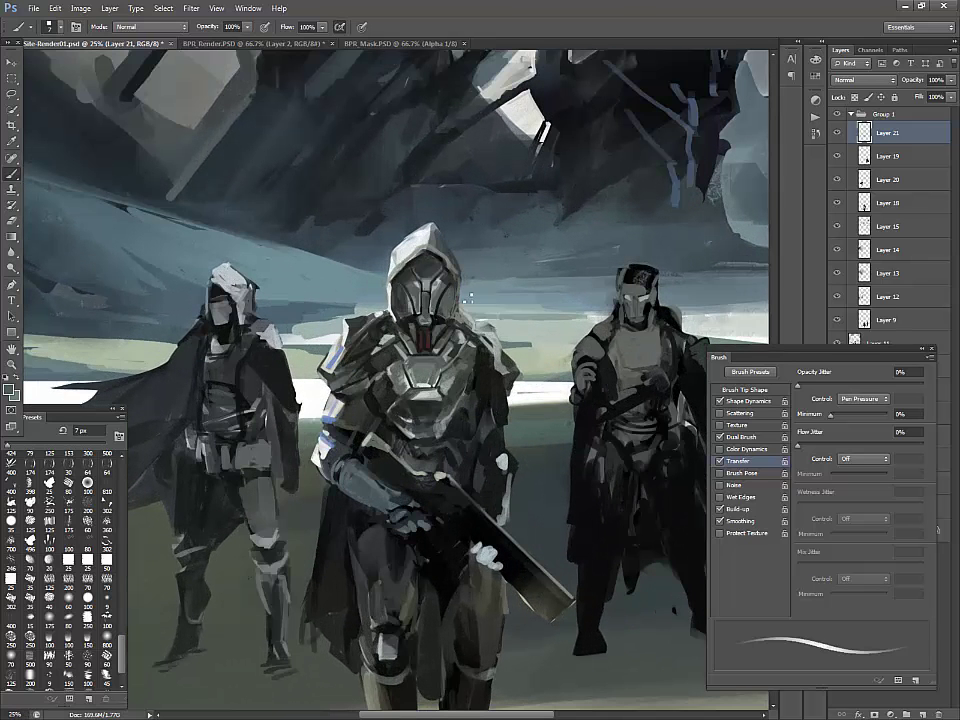
# Add a new empty layer and move it above Group 1 for painting the large machine
pyautogui.moveTo(583, 287); pyautogui.dragTo(573, 430)
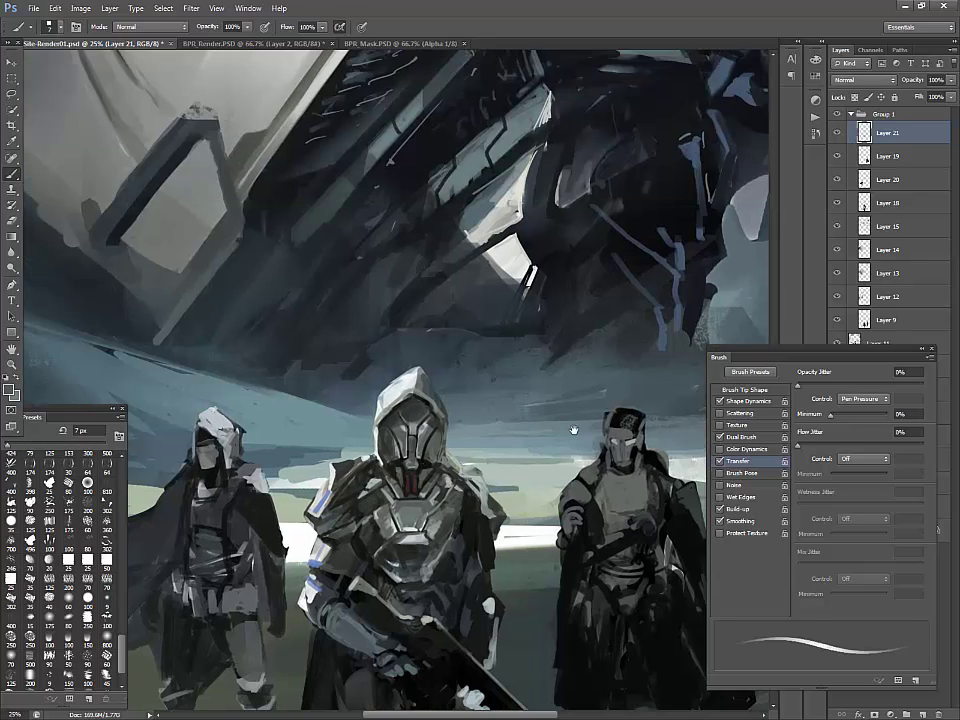
pyautogui.hotkey('ctrl', '-')
pyautogui.hotkey('ctrl', '-')
pyautogui.hotkey('ctrl', '-')
pyautogui.hotkey('ctrl', '-')
pyautogui.hotkey('ctrl', '+')
pyautogui.hotkey('ctrl', '+')
pyautogui.hotkey('ctrl', '+')
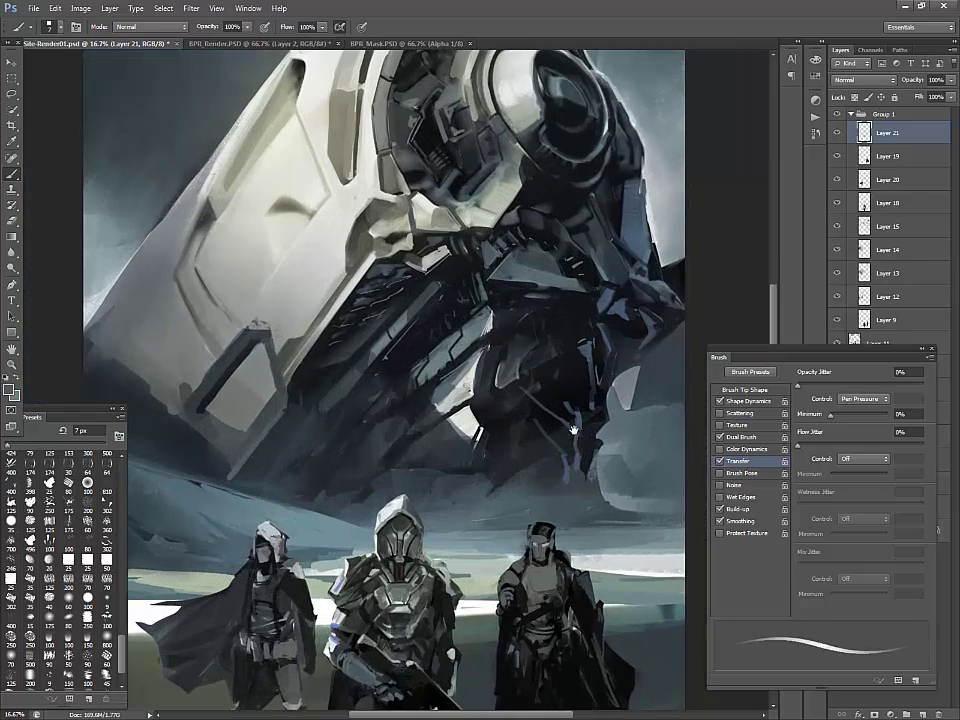
pyautogui.click(922, 713)
pyautogui.moveTo(889, 136); pyautogui.dragTo(887, 108)
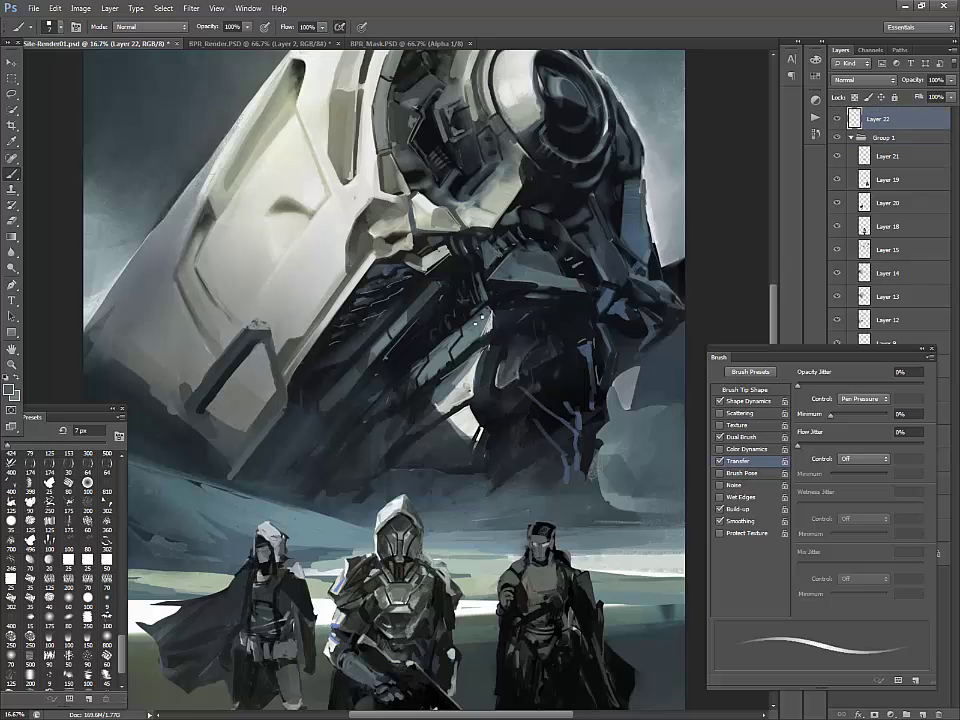
# Examine the large machine and its dark underside against the whole composition at reduced size
pyautogui.moveTo(482, 318); pyautogui.dragTo(448, 346)
pyautogui.keyDown('alt'); pyautogui.click(455, 352); pyautogui.keyUp('alt')
pyautogui.keyDown('alt'); pyautogui.click(402, 312); pyautogui.keyUp('alt')
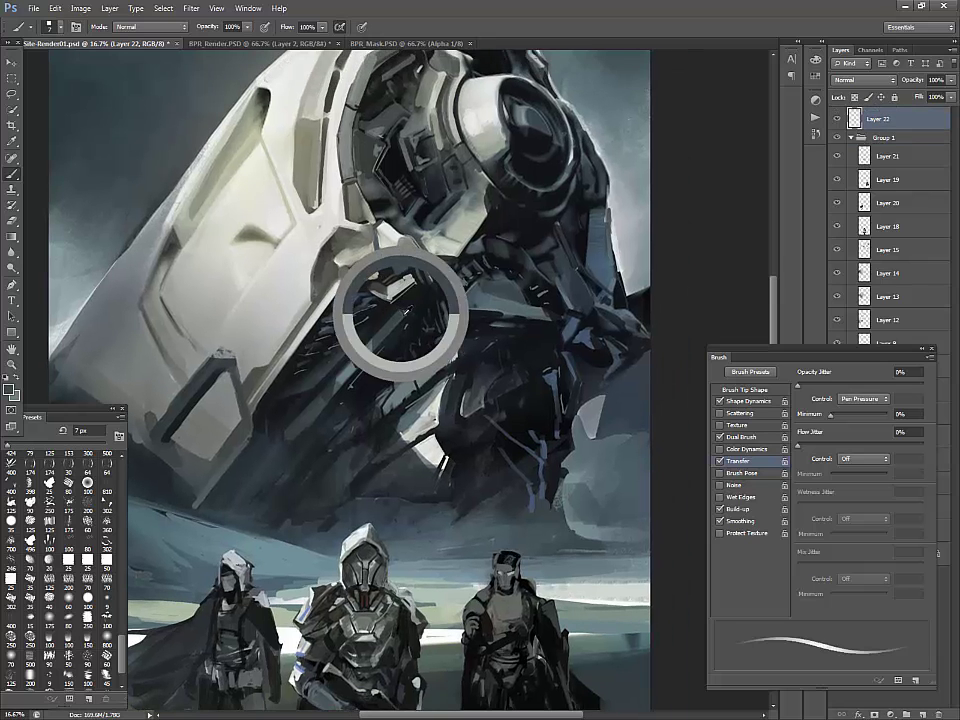
pyautogui.hotkey('ctrl', '-')
pyautogui.hotkey('ctrl', '-')
pyautogui.hotkey('ctrl', '-')
pyautogui.hotkey('ctrl', '+')
pyautogui.hotkey('ctrl', '+')
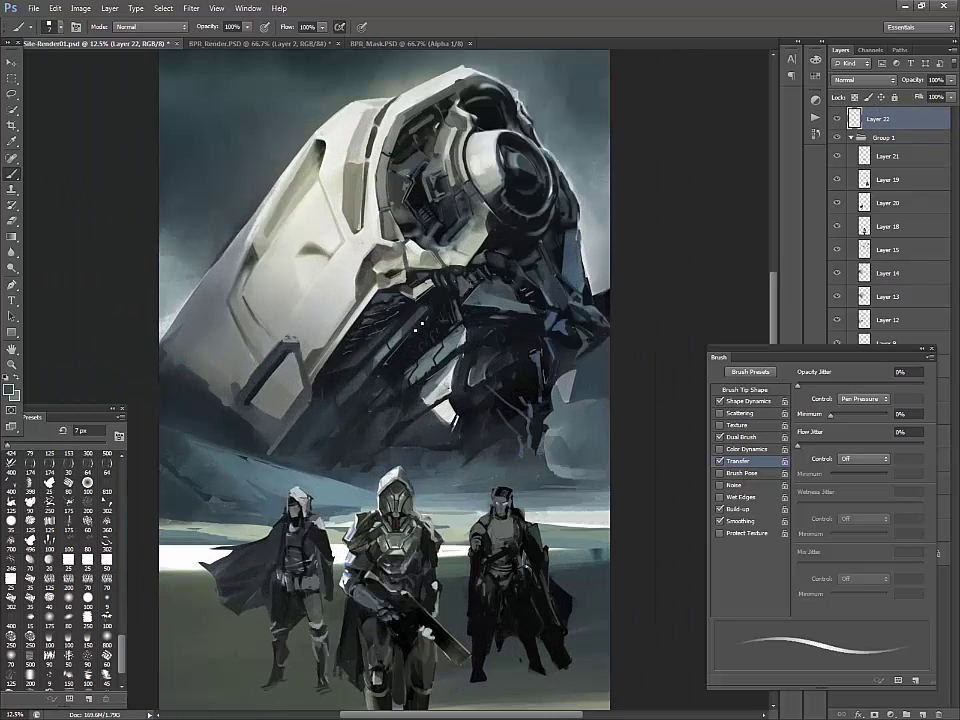
pyautogui.hotkey('ctrl', '-')
pyautogui.hotkey('ctrl', '+')
# Tidy the upper edge of the dark notch in the machine's pale hull with a sampled tone at 35 px
pyautogui.keyDown('alt'); pyautogui.click(292, 347); pyautogui.keyUp('alt')
pyautogui.press(']')
pyautogui.press(']')
pyautogui.press(']')
pyautogui.press(']')
pyautogui.press(']')
pyautogui.press(']')
pyautogui.press(']')
pyautogui.press(']')
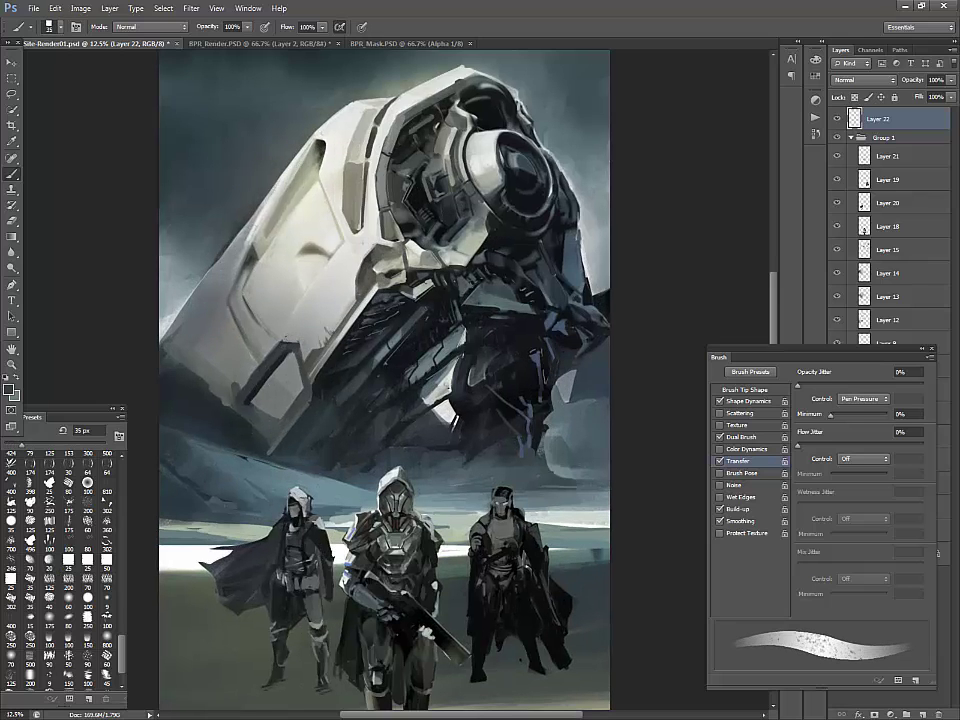
# Paint over the bluish crack lines on the machine's dark underside with sampled dark tones at 70 px
pyautogui.keyDown('alt'); pyautogui.click(247, 254); pyautogui.keyUp('alt')
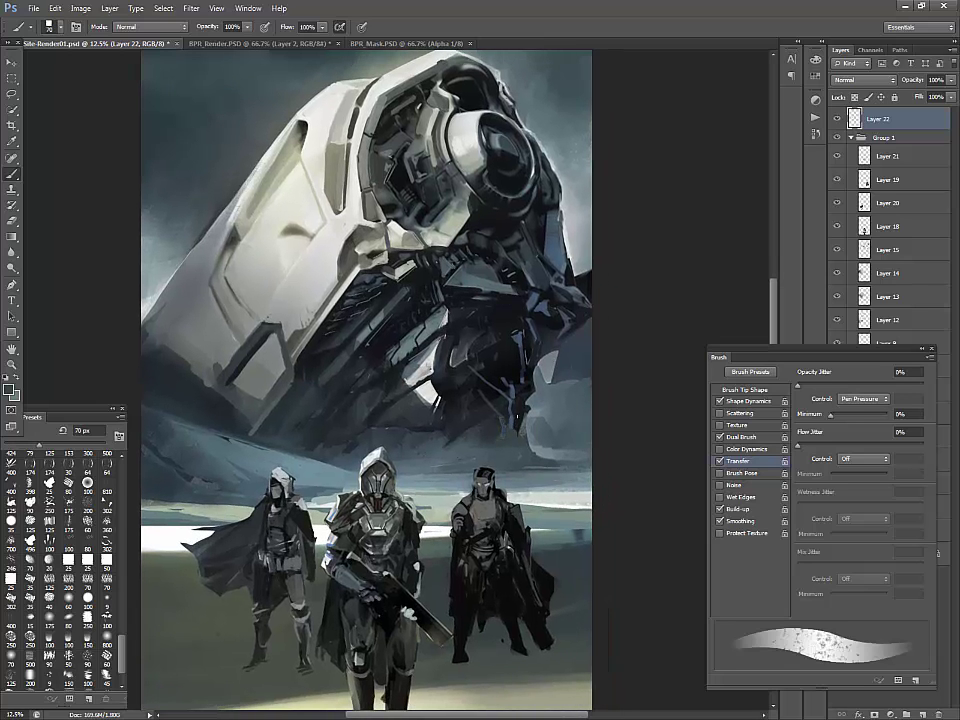
pyautogui.moveTo(513, 413); pyautogui.dragTo(499, 428)
pyautogui.moveTo(515, 382); pyautogui.dragTo(509, 401)
pyautogui.moveTo(476, 364); pyautogui.dragTo(469, 375)
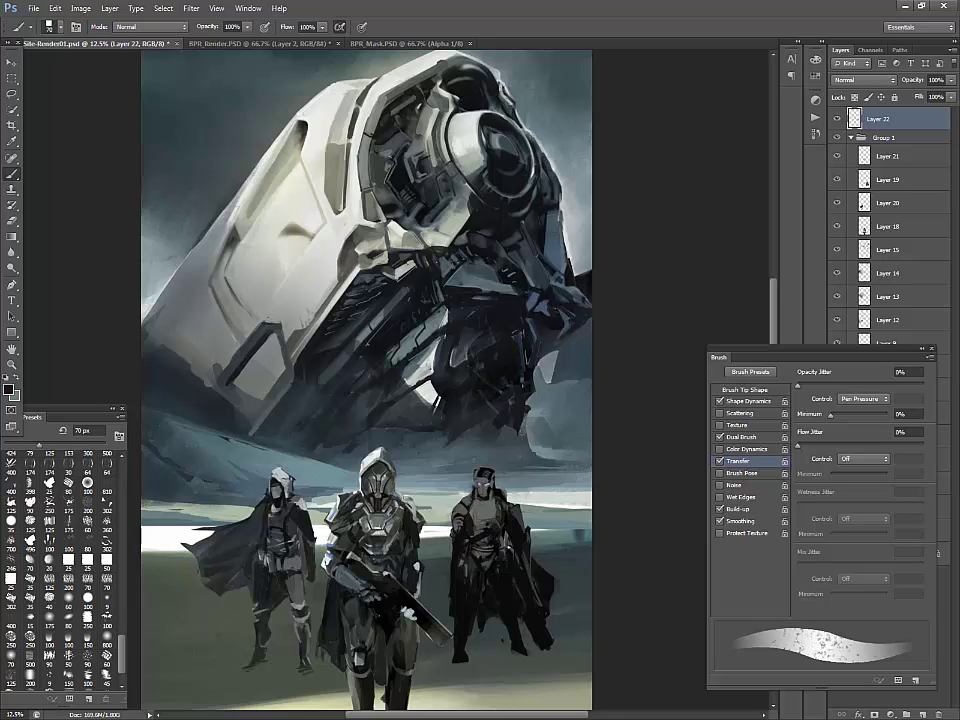
pyautogui.moveTo(494, 414); pyautogui.dragTo(474, 431)
pyautogui.keyDown('alt'); pyautogui.click(490, 416); pyautogui.keyUp('alt')
pyautogui.keyDown('alt'); pyautogui.click(473, 433); pyautogui.keyUp('alt')
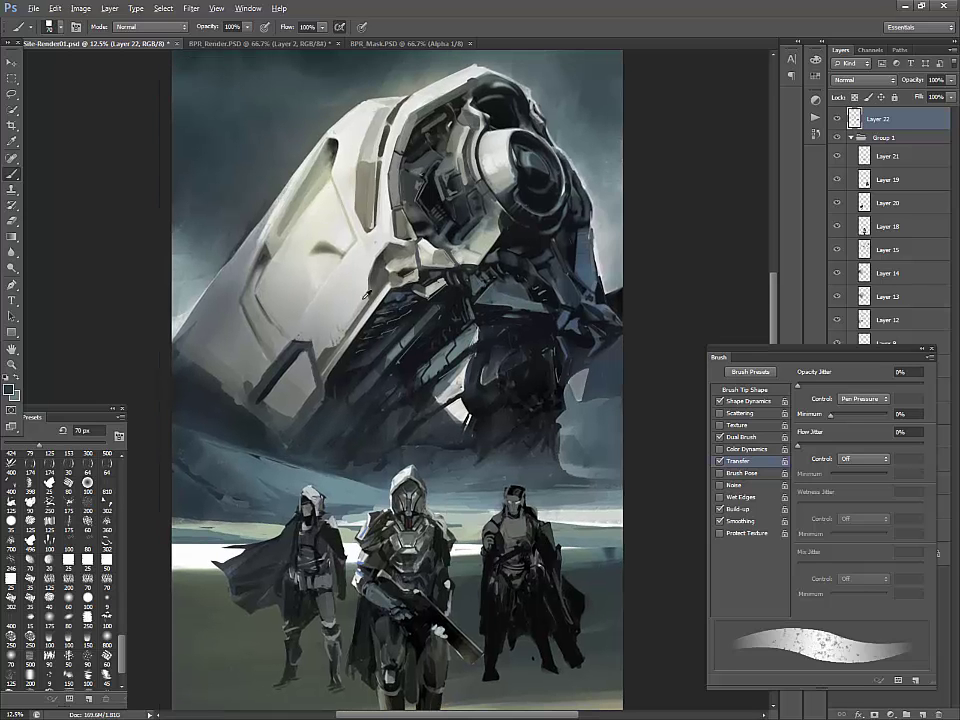
# Refine the pale hull's lower edge beside the dark underside with sampled tones at 45 px
pyautogui.keyDown('alt'); pyautogui.click(352, 313); pyautogui.keyUp('alt')
pyautogui.press('[')
pyautogui.press('[')
pyautogui.press('[')
pyautogui.keyDown('alt'); pyautogui.click(332, 352); pyautogui.keyUp('alt')
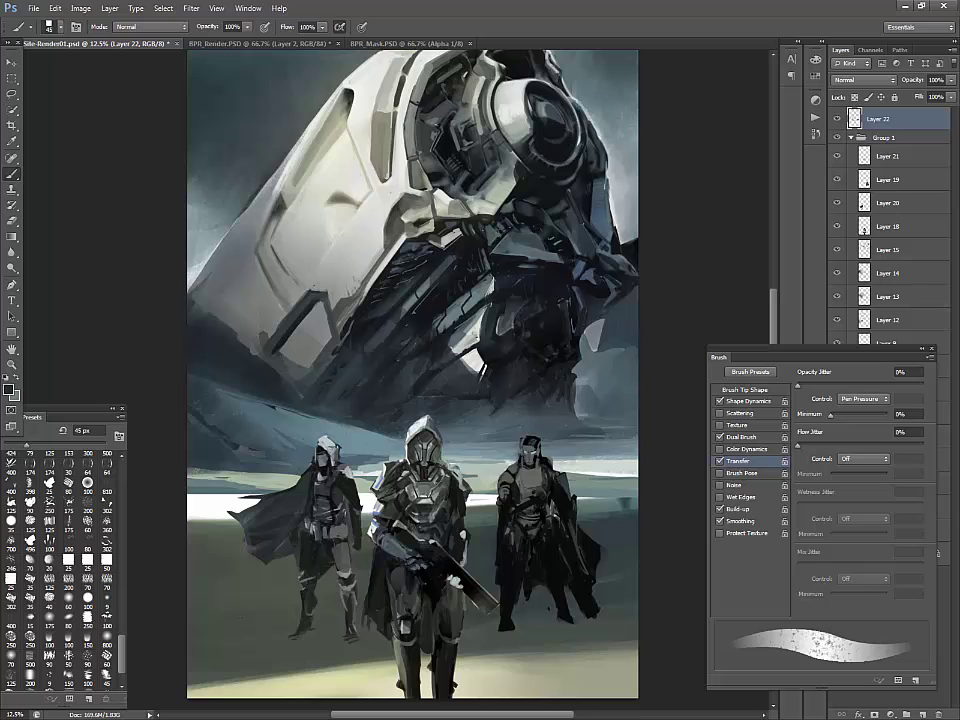
# Check the composition at reduced size and flip the canvas horizontally
pyautogui.scroll(-1, 328, 481)
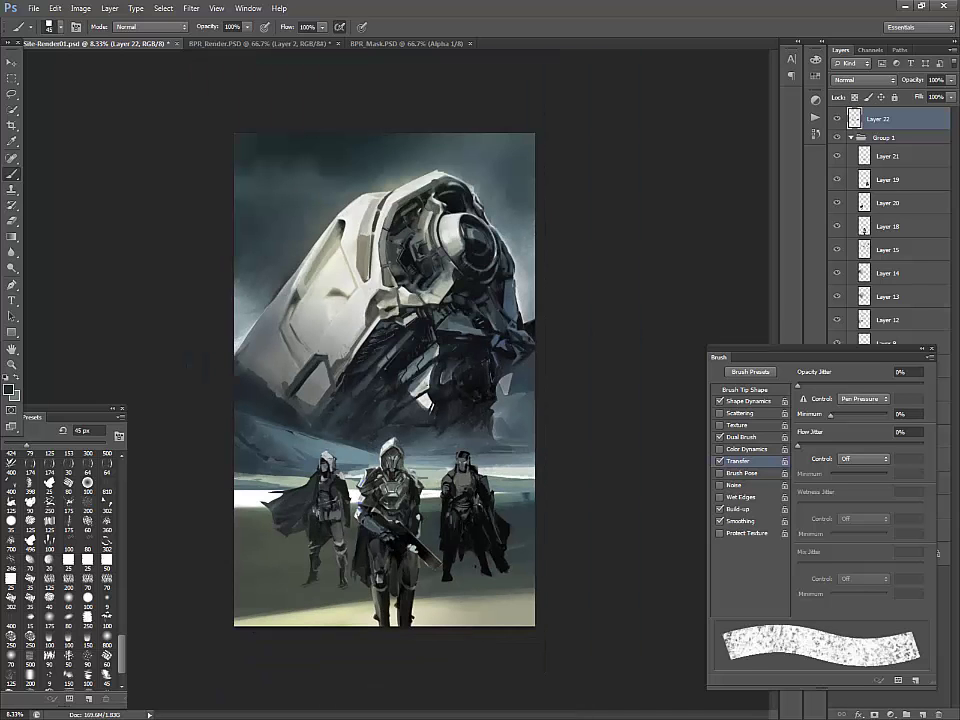
pyautogui.hotkey('ctrl', '+')
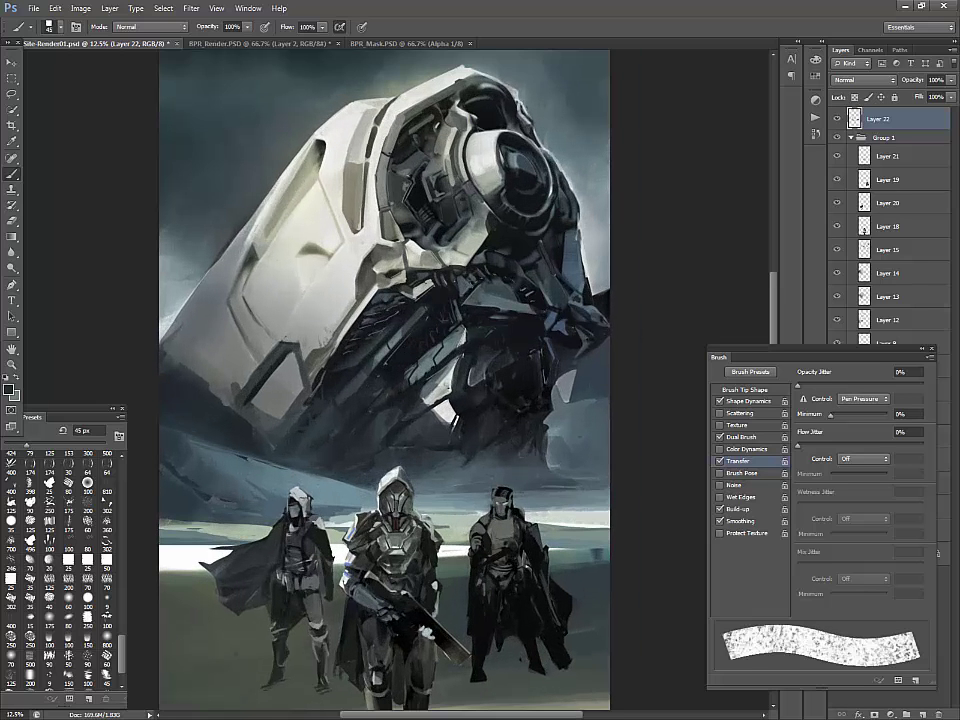
pyautogui.moveTo(576, 476)
pyautogui.mouseDown()
pyautogui.moveTo(583, 422)
pyautogui.moveTo(567, 505)
pyautogui.mouseUp()
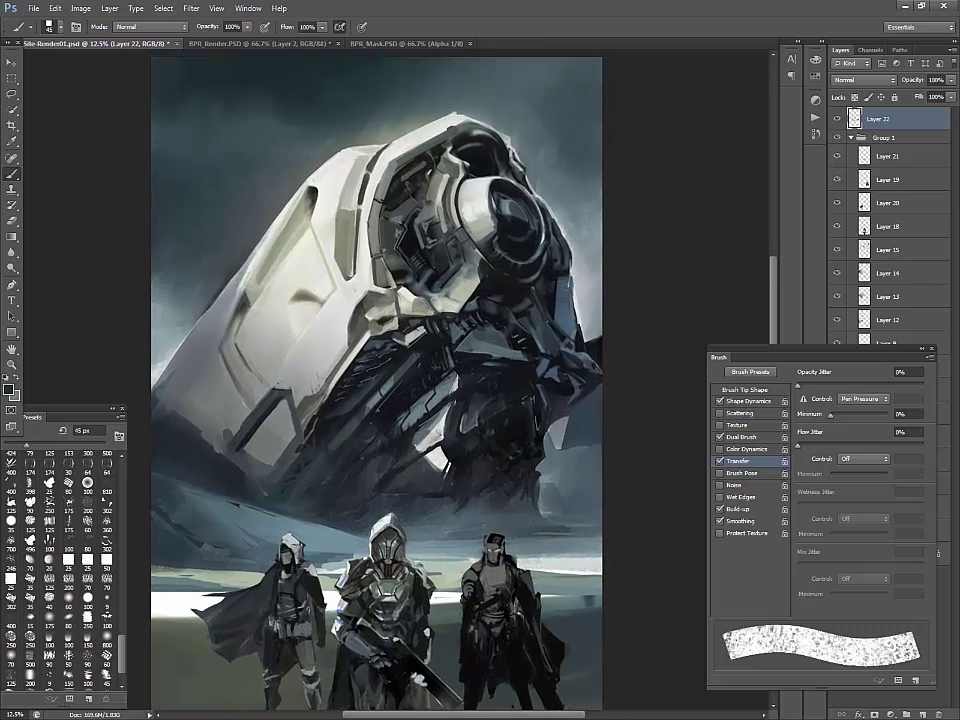
pyautogui.press('F2')
# Toggle Group 1's visibility to check its contents and move the Brush panel off the layer list
pyautogui.press('v')
pyautogui.keyDown('ctrl'); pyautogui.click(521, 505); pyautogui.keyUp('ctrl')
pyautogui.click(837, 138)
pyautogui.click(837, 138)
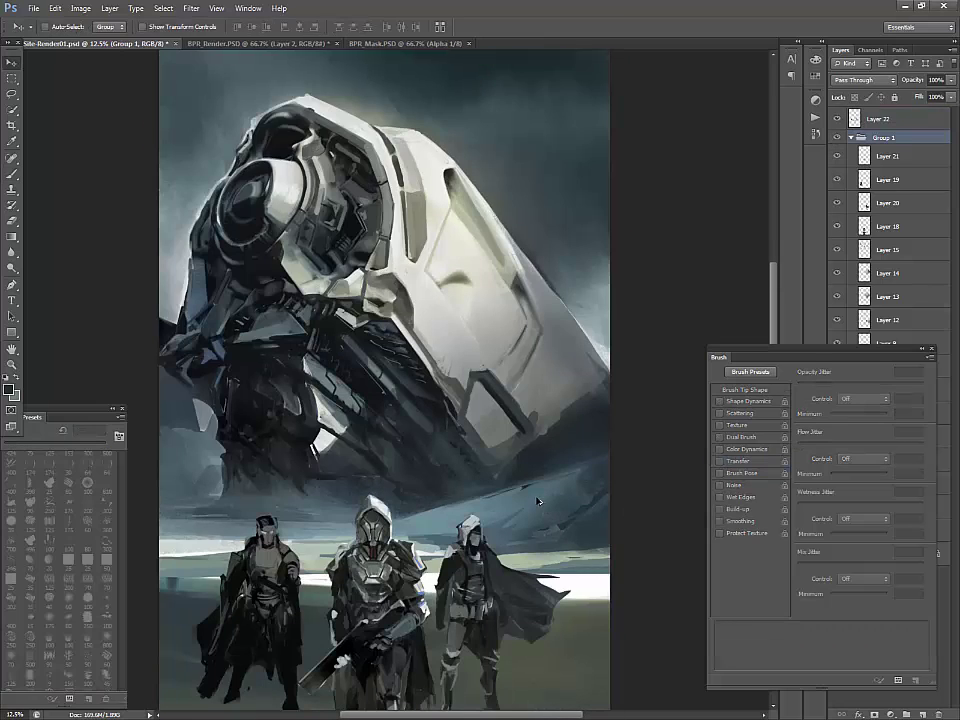
pyautogui.moveTo(926, 349)
pyautogui.mouseDown()
pyautogui.moveTo(777, 420)
pyautogui.moveTo(906, 456)
pyautogui.moveTo(717, 14)
pyautogui.mouseUp()
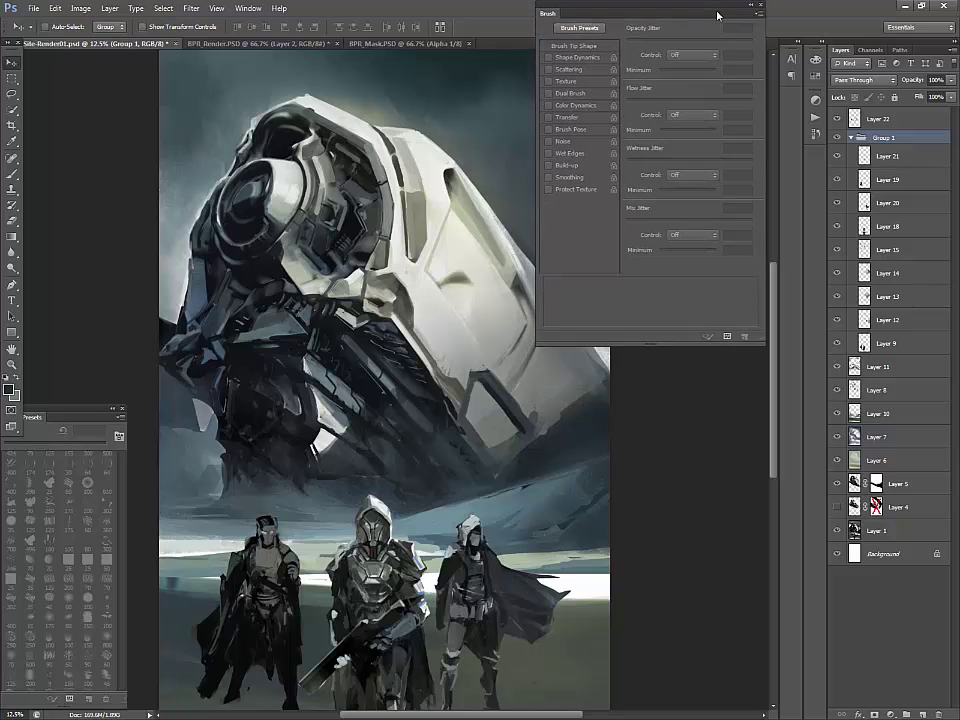
# Identify the horizon's layer by toggling the visibility of background layers 10, 8 and 11, and select Layer 11
pyautogui.moveTo(541, 539); pyautogui.dragTo(559, 504)
pyautogui.keyDown('ctrl'); pyautogui.click(559, 504); pyautogui.keyUp('ctrl')
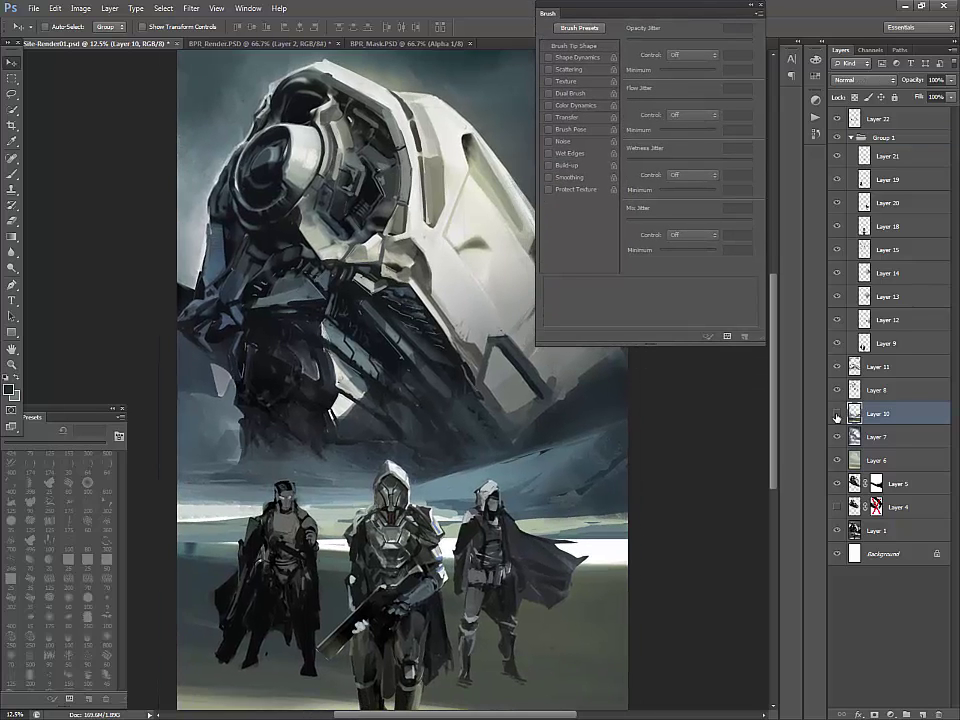
pyautogui.click(837, 391)
pyautogui.click(837, 391)
pyautogui.click(837, 368)
pyautogui.click(837, 368)
pyautogui.click(853, 369)
# Paint horizontal streaks across the horizon behind the three figures on Layer 11 with sampled tones at 100 px
pyautogui.press('b')
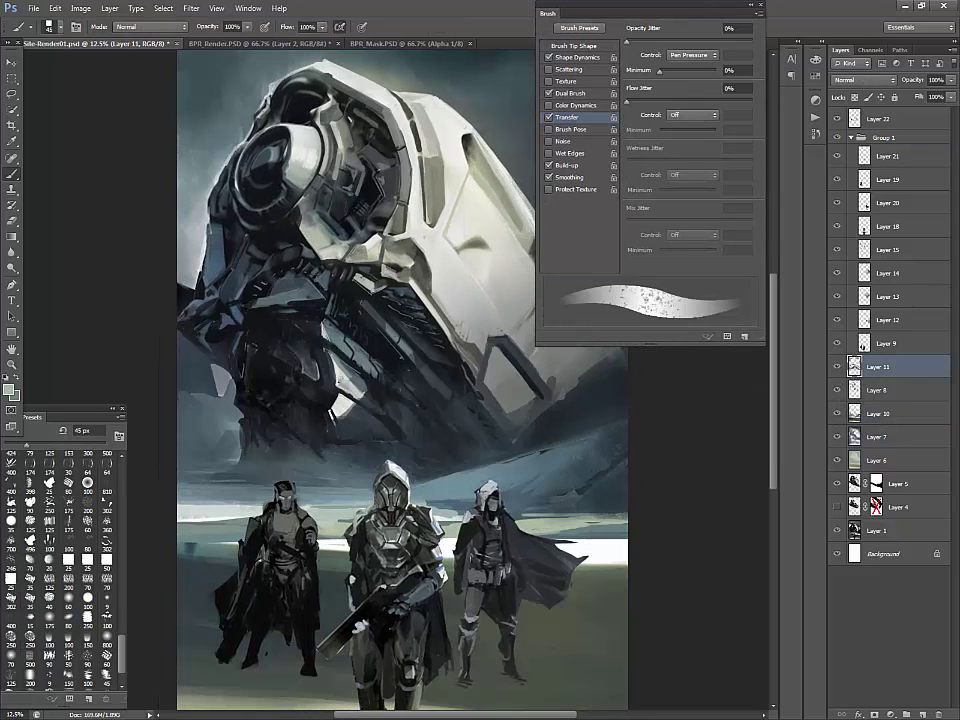
pyautogui.moveTo(243, 485)
pyautogui.mouseDown()
pyautogui.moveTo(573, 478)
pyautogui.moveTo(585, 500)
pyautogui.mouseUp()
pyautogui.keyDown('alt'); pyautogui.click(558, 514); pyautogui.keyUp('alt')
pyautogui.hotkey('ctrl', 'z')
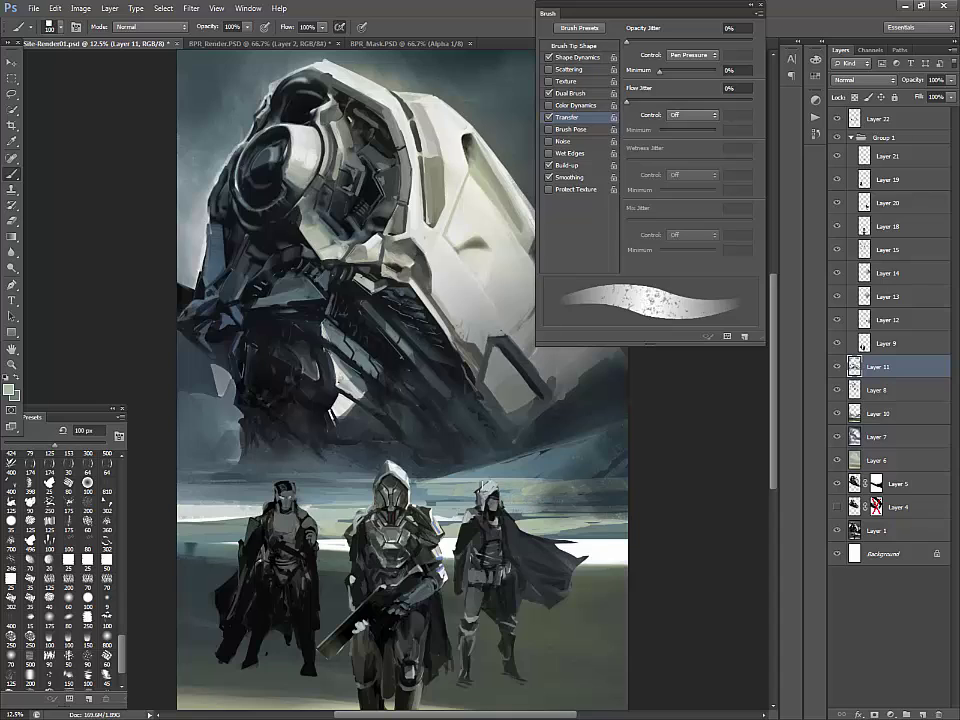
pyautogui.keyDown('alt'); pyautogui.click(433, 493); pyautogui.keyUp('alt')
pyautogui.moveTo(412, 496); pyautogui.dragTo(550, 477)
# Flatten the dark mist above the horizon beside the central figure with long sampled blue-grey strokes
pyautogui.keyDown('alt'); pyautogui.click(486, 466); pyautogui.keyUp('alt')
pyautogui.moveTo(455, 472); pyautogui.dragTo(606, 460)
pyautogui.keyDown('alt'); pyautogui.click(600, 435); pyautogui.keyUp('alt')
pyautogui.moveTo(524, 467)
pyautogui.mouseDown()
pyautogui.moveTo(622, 468)
pyautogui.moveTo(622, 477)
pyautogui.mouseUp()
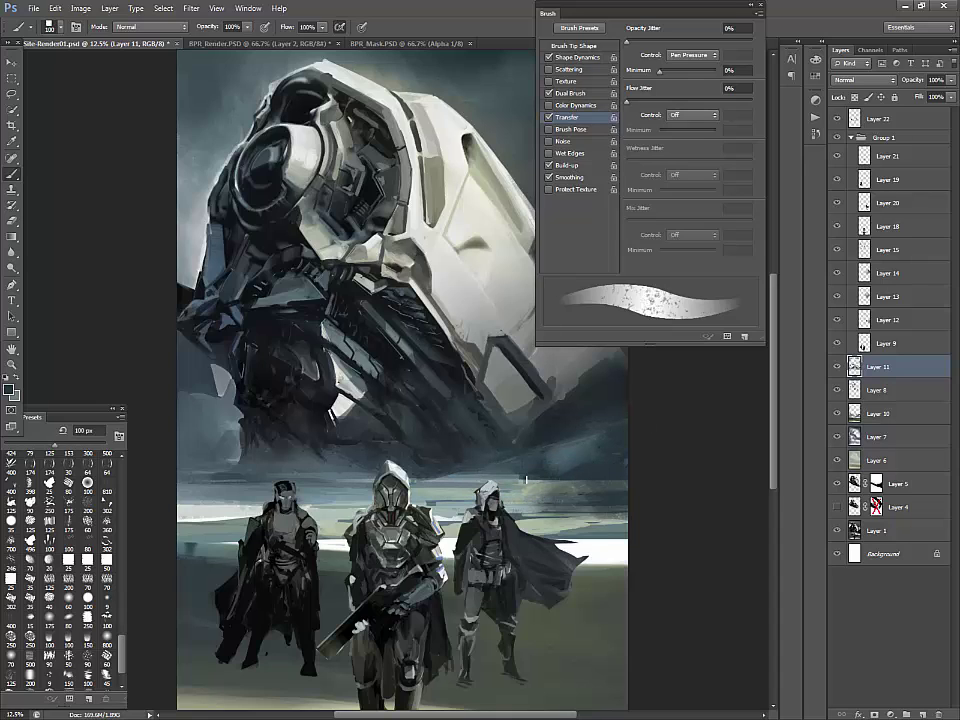
pyautogui.hotkey('ctrl', 'z')
pyautogui.keyDown('alt'); pyautogui.click(513, 478); pyautogui.keyUp('alt')
pyautogui.moveTo(513, 478); pyautogui.dragTo(624, 478)
# Move Layer 12 out of Group 1 to just above Layer 11 and return to painting on Layer 22
pyautogui.moveTo(852, 320); pyautogui.dragTo(853, 345)
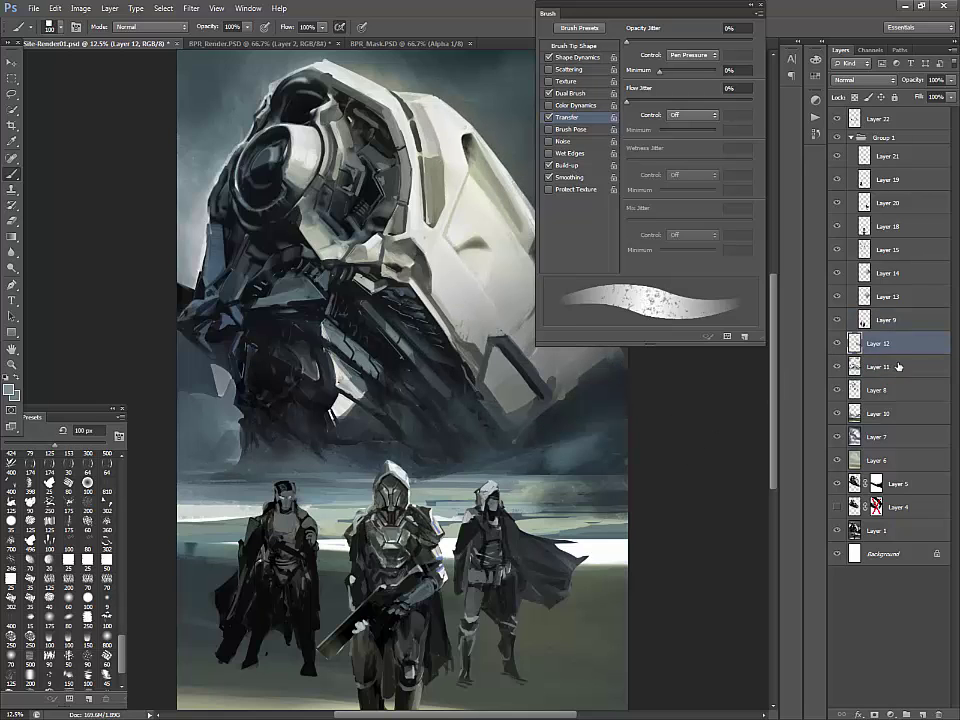
pyautogui.press('e')
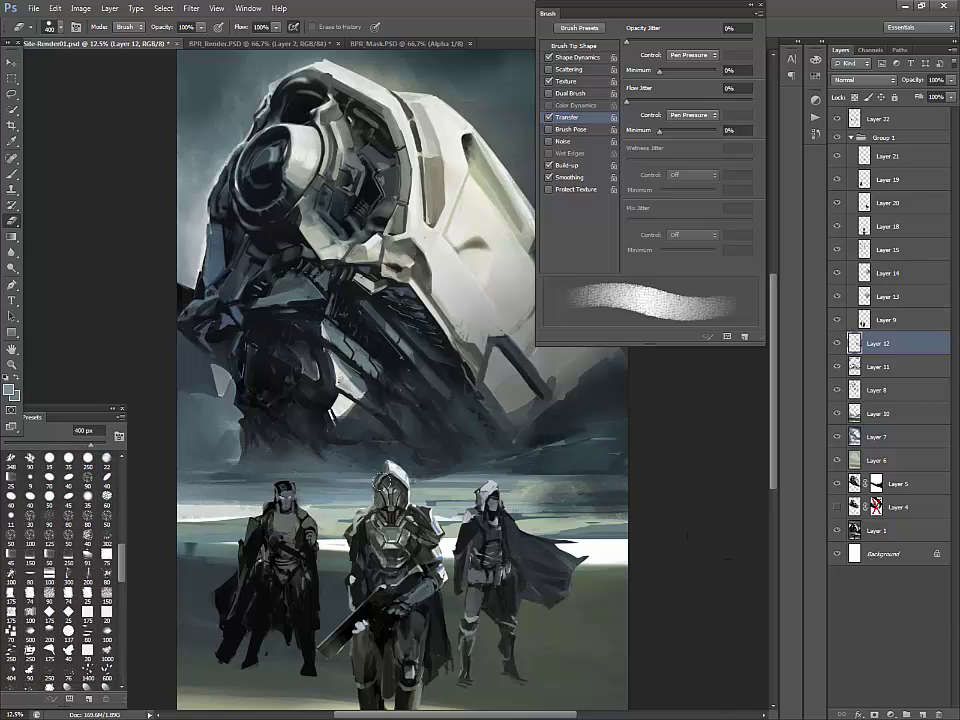
pyautogui.click(854, 119)
pyautogui.press('b')
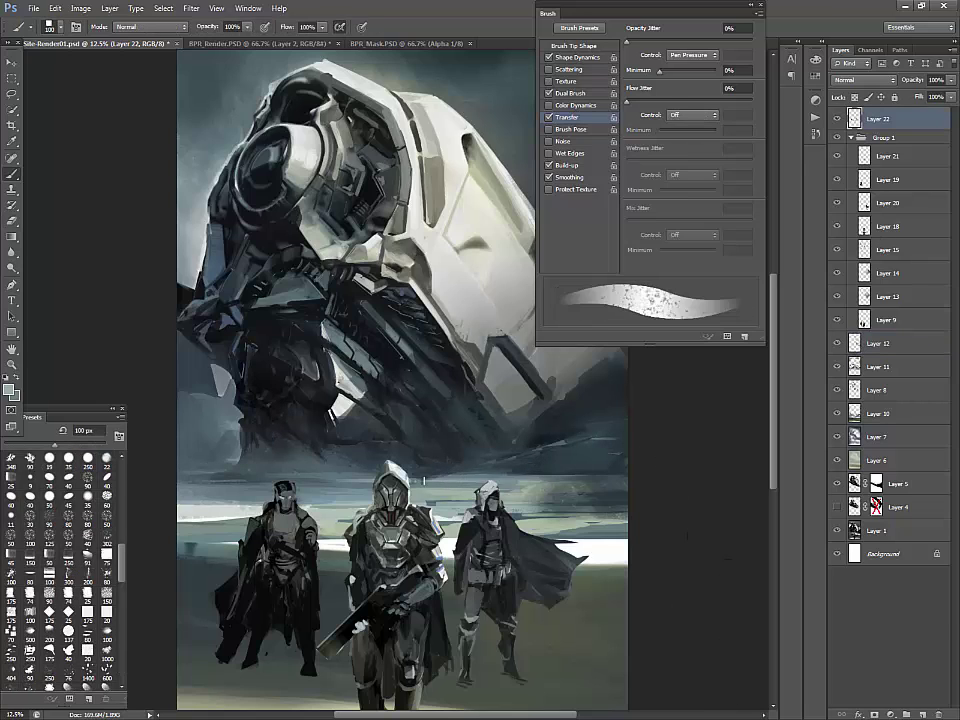
# Shade the lower right part of the machine's hull with sampled dark tones, enlarging the brush to 300 px
pyautogui.moveTo(473, 480)
pyautogui.mouseDown()
pyautogui.moveTo(641, 473)
pyautogui.moveTo(492, 469)
pyautogui.moveTo(441, 535)
pyautogui.mouseUp()
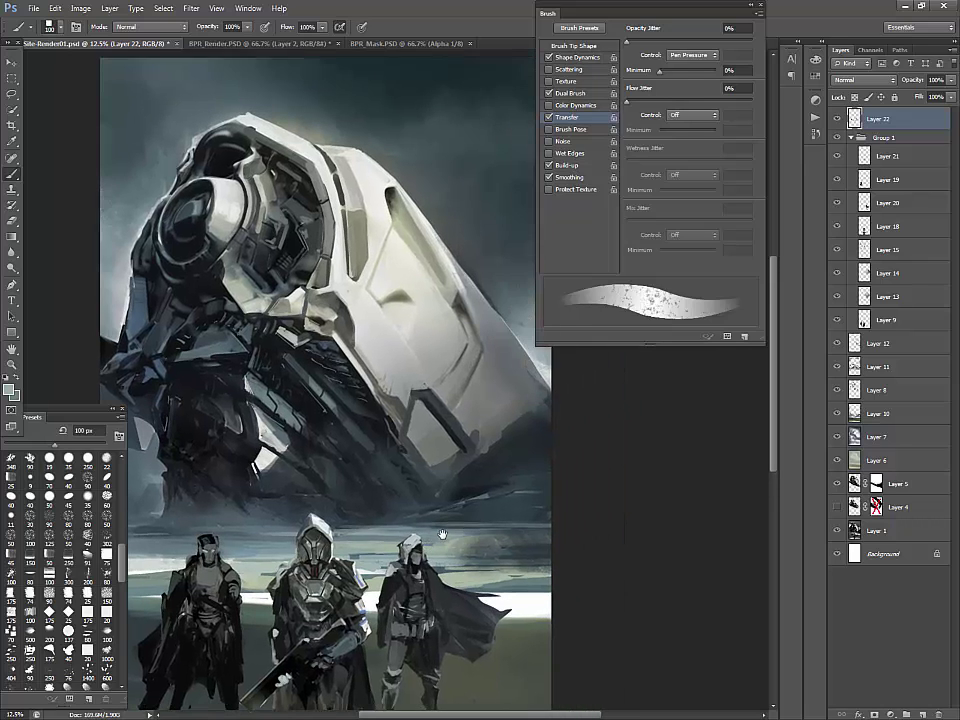
pyautogui.keyDown('alt'); pyautogui.click(528, 410); pyautogui.keyUp('alt')
pyautogui.hotkey('ctrl', 'z')
pyautogui.moveTo(528, 411)
pyautogui.mouseDown()
pyautogui.moveTo(511, 438)
pyautogui.moveTo(529, 421)
pyautogui.moveTo(489, 450)
pyautogui.moveTo(513, 435)
pyautogui.moveTo(527, 370)
pyautogui.moveTo(542, 393)
pyautogui.moveTo(544, 426)
pyautogui.mouseUp()
pyautogui.press(']')
pyautogui.press(']')
pyautogui.press(']')
pyautogui.press(']')
pyautogui.press(']')
pyautogui.press(']')
pyautogui.keyDown('alt'); pyautogui.click(537, 399); pyautogui.keyUp('alt')
pyautogui.hotkey('ctrl', 'z')
# Paint smaller dark shapes along the hull's base beside the notch with a 40 px brush
pyautogui.press('[')
pyautogui.press('[')
pyautogui.press('[')
pyautogui.press('[')
pyautogui.press('[')
pyautogui.press('[')
pyautogui.press('[')
pyautogui.press('[')
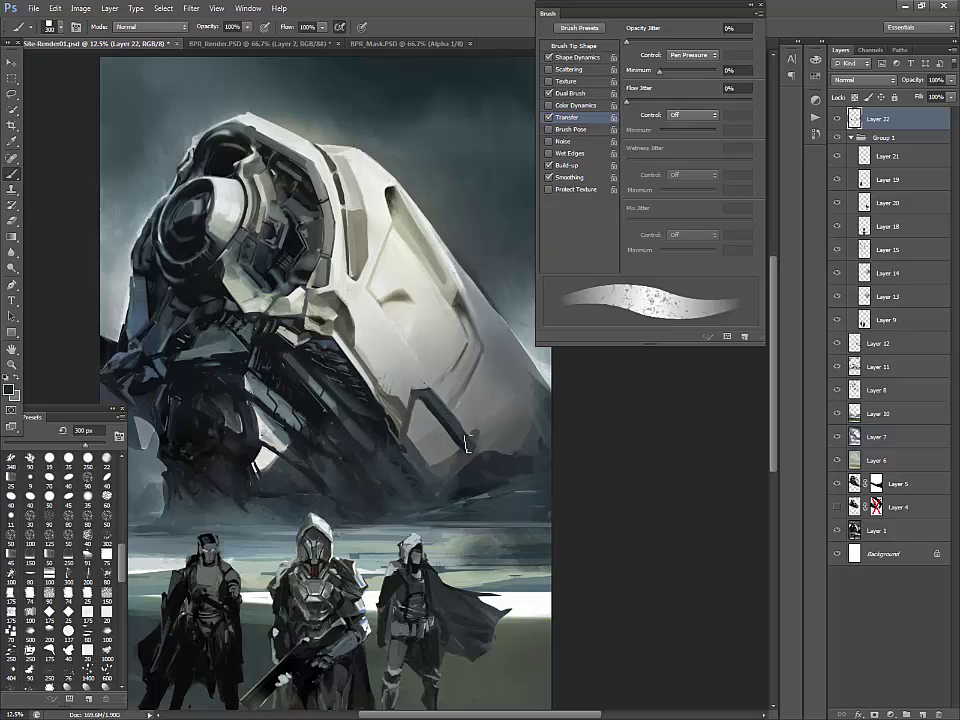
pyautogui.press(']')
pyautogui.press('[')
pyautogui.press('[')
pyautogui.press('[')
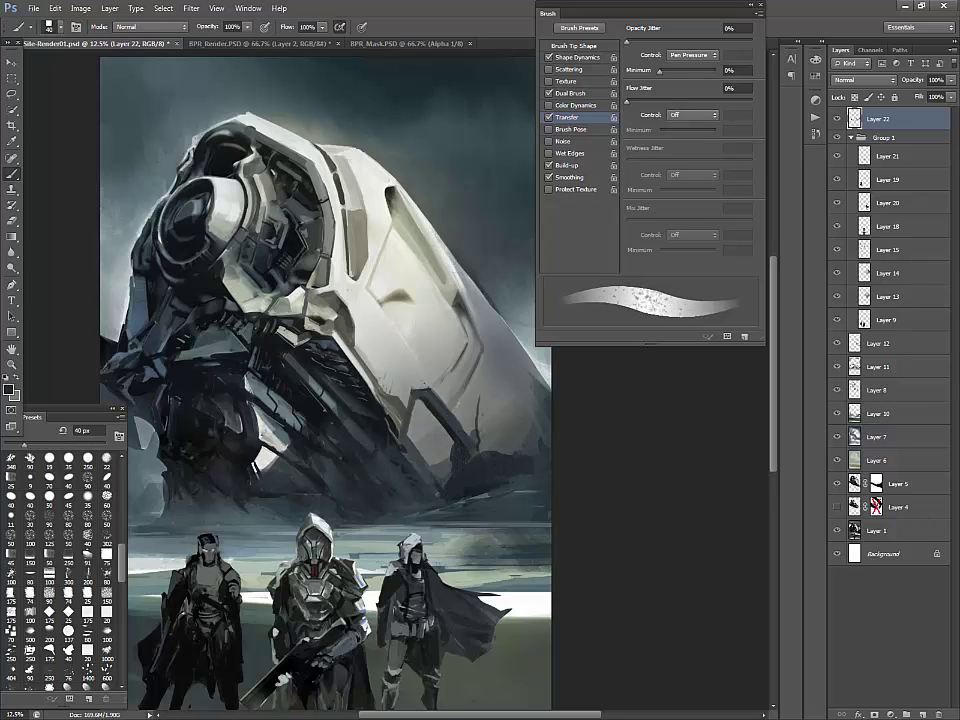
# Draw a curved dark panel line near the hull's right end at 30 px and reinforce its base at 50 px
pyautogui.press('[')
pyautogui.press('[')
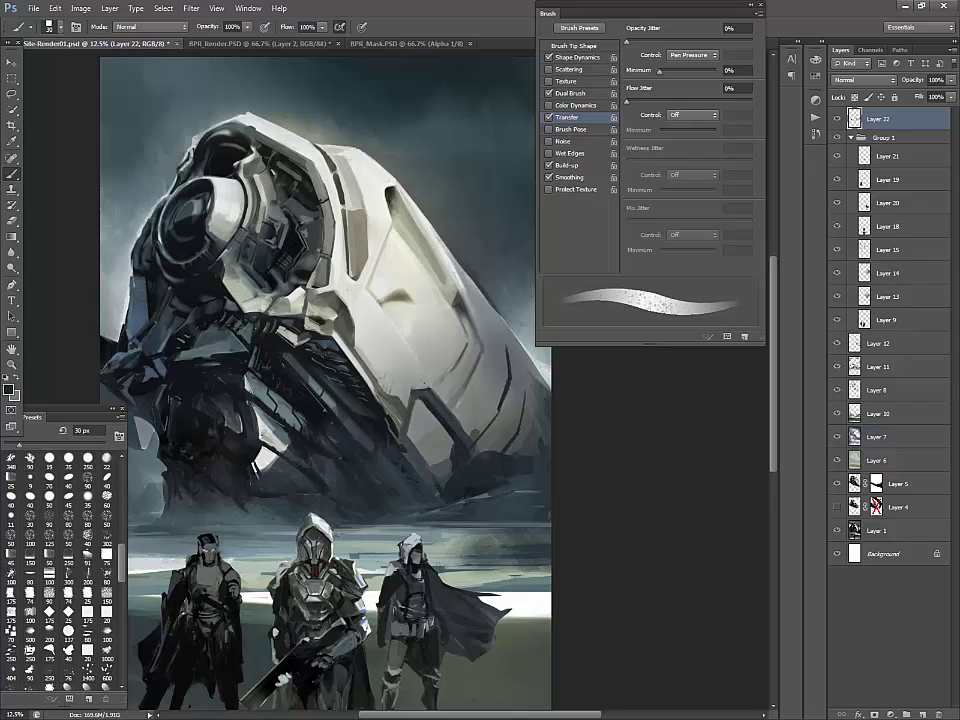
pyautogui.press(']')
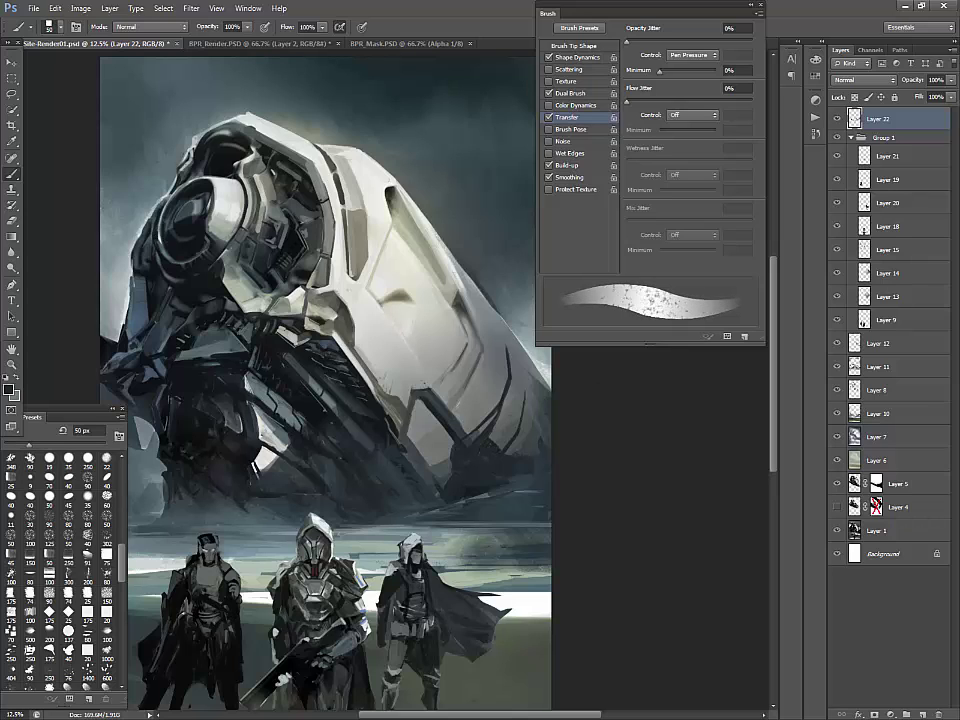
# Add thin dark seam lines near the hull's upper right edge, adjusting the brush to 35 px
pyautogui.press('[')
pyautogui.press('[')
pyautogui.press('[')
pyautogui.press('[')
pyautogui.press('[')
pyautogui.press('[')
pyautogui.press('[')
pyautogui.press('[')
pyautogui.press('[')
pyautogui.press('[')
pyautogui.press('[')
pyautogui.press(']')
pyautogui.press(']')
pyautogui.press(']')
pyautogui.press(']')
pyautogui.press(']')
pyautogui.press(']')
pyautogui.press(']')
pyautogui.press(']')
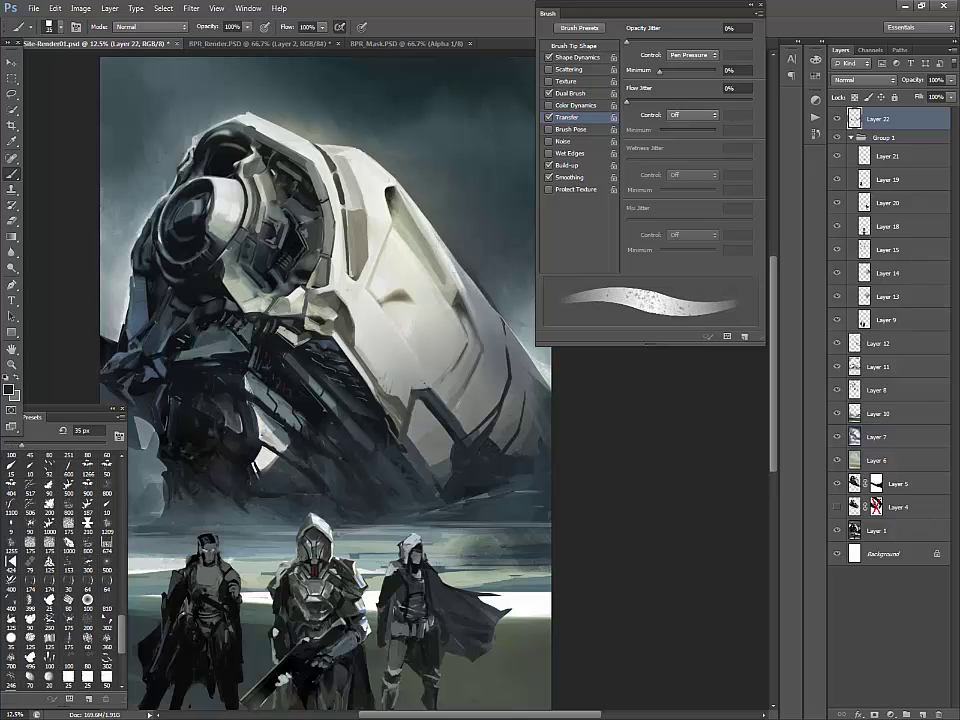
# Paint dark mechanical details across the hull's notch with sampled tones, enlarging the brush from 30 to 60 px
pyautogui.press('[')
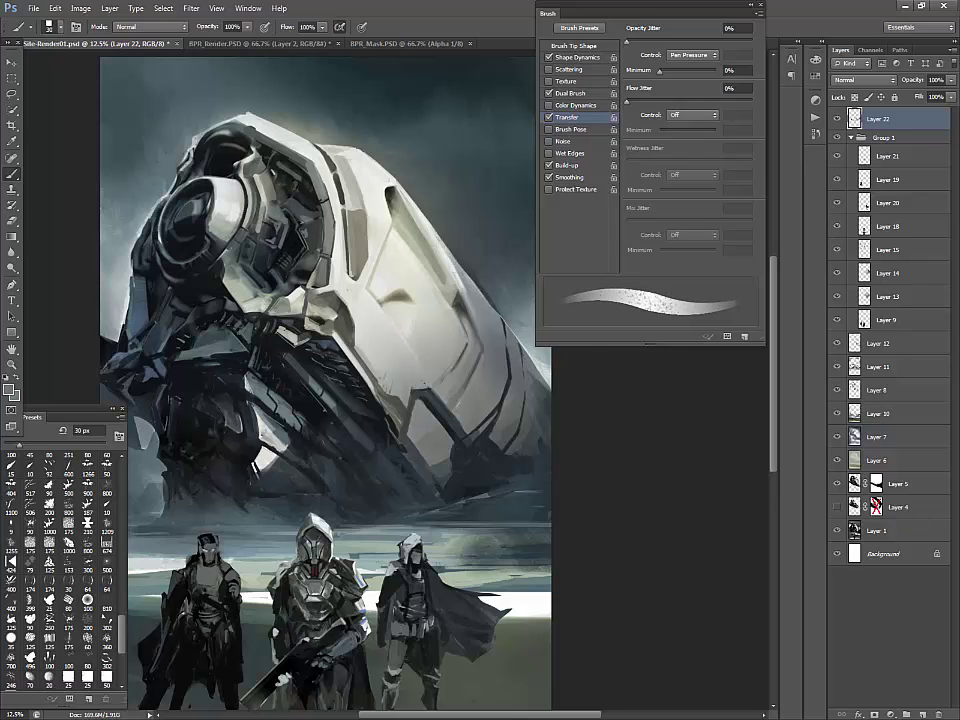
pyautogui.keyDown('alt'); pyautogui.click(546, 398); pyautogui.keyUp('alt')
pyautogui.press(']')
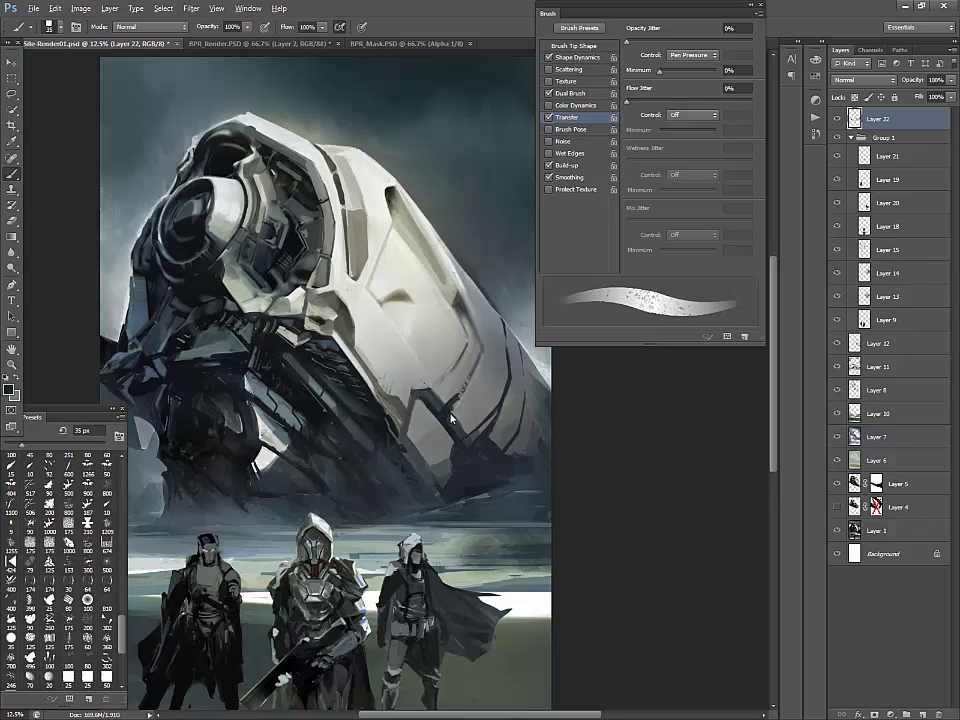
pyautogui.press(']')
pyautogui.press(']')
pyautogui.press(']')
pyautogui.press(']')
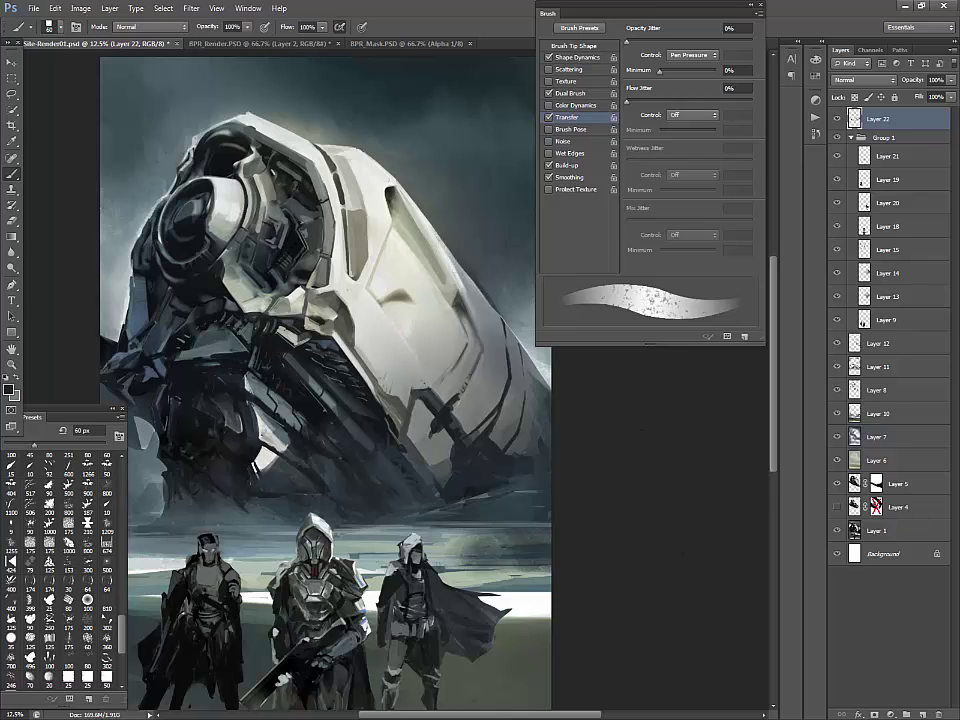
# Add a small dark accent on the hull's upper right panel edge with a 25 px brush
pyautogui.press('[')
pyautogui.press('[')
pyautogui.press('[')
pyautogui.press('[')
pyautogui.press('[')
pyautogui.press('[')
pyautogui.moveTo(466, 296); pyautogui.dragTo(461, 303)
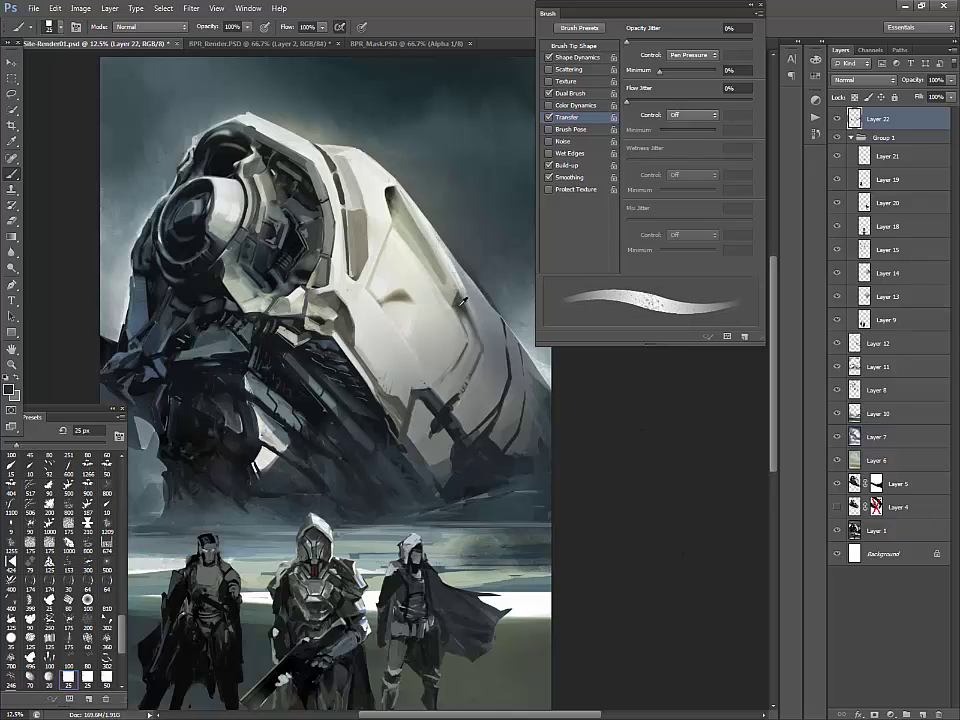
# Build up the struts and openings inside the hull's notch with sampled light and dark tones at 45 px
pyautogui.press(']')
pyautogui.press(']')
pyautogui.press(']')
pyautogui.press(']')
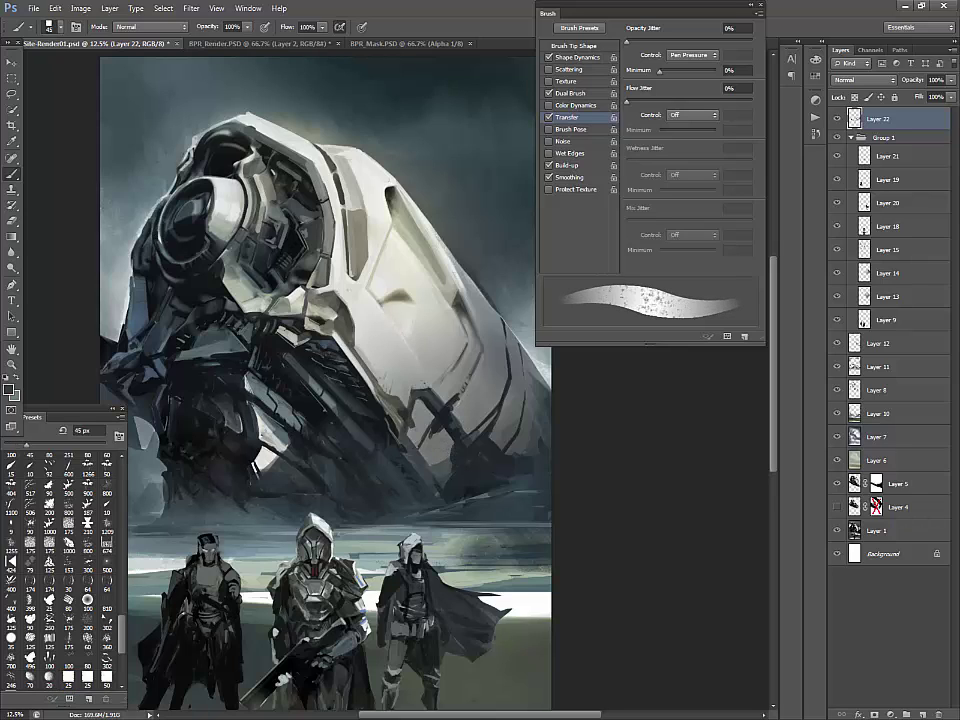
pyautogui.keyDown('alt'); pyautogui.click(421, 411); pyautogui.keyUp('alt')
pyautogui.moveTo(427, 399)
pyautogui.mouseDown()
pyautogui.moveTo(414, 433)
pyautogui.moveTo(428, 467)
pyautogui.mouseUp()
pyautogui.keyDown('alt'); pyautogui.click(437, 423); pyautogui.keyUp('alt')
pyautogui.keyDown('alt'); pyautogui.click(442, 457); pyautogui.keyUp('alt')
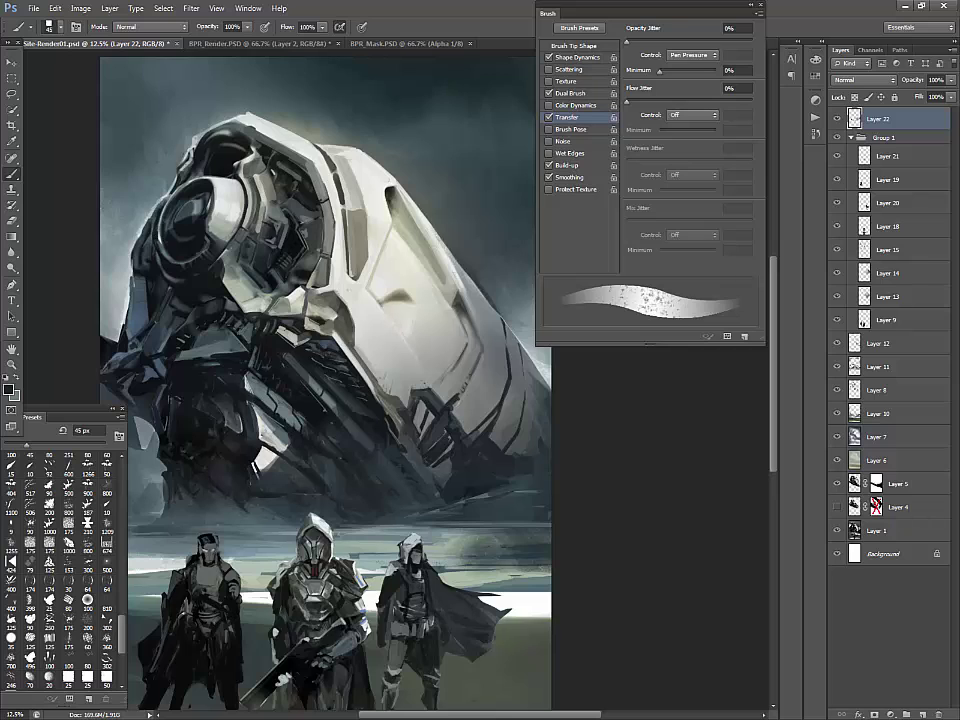
# Blend the machine's base into the mist above the horizon with sampled tones and light erasing
pyautogui.moveTo(638, 613); pyautogui.dragTo(620, 583)
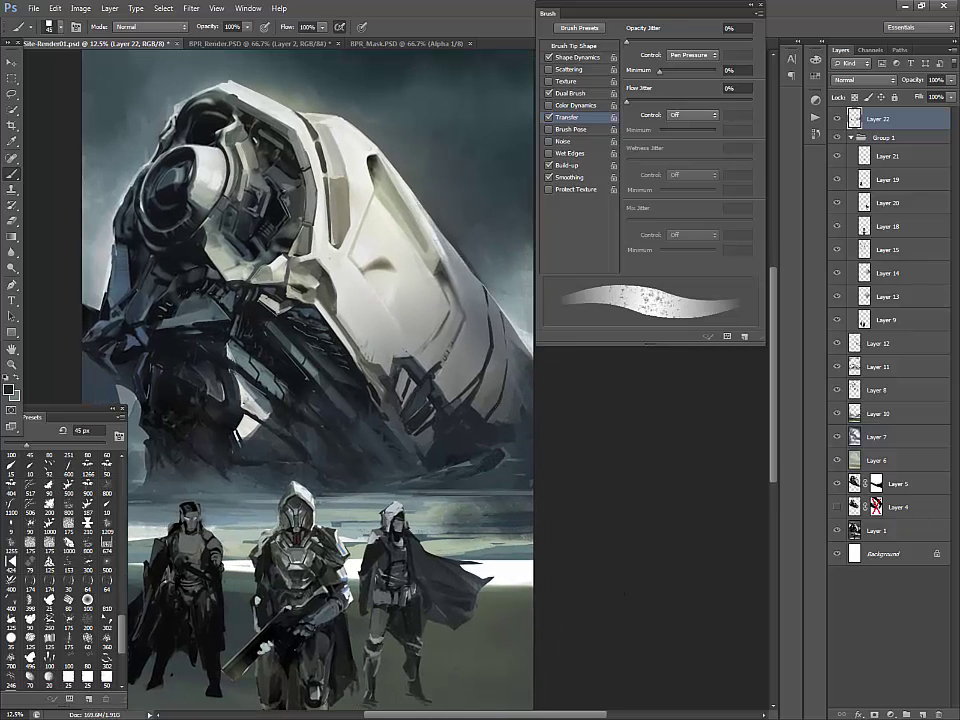
pyautogui.keyDown('alt'); pyautogui.click(458, 460); pyautogui.keyUp('alt')
pyautogui.keyDown('alt'); pyautogui.click(438, 481); pyautogui.keyUp('alt')
pyautogui.keyDown('alt'); pyautogui.click(493, 483); pyautogui.keyUp('alt')
pyautogui.moveTo(357, 491)
pyautogui.mouseDown()
pyautogui.moveTo(534, 490)
pyautogui.moveTo(391, 492)
pyautogui.moveTo(430, 506)
pyautogui.moveTo(509, 508)
pyautogui.mouseUp()
pyautogui.keyDown('alt'); pyautogui.click(324, 500); pyautogui.keyUp('alt')
pyautogui.press('e')
pyautogui.moveTo(372, 484); pyautogui.dragTo(388, 472)
pyautogui.press('b')
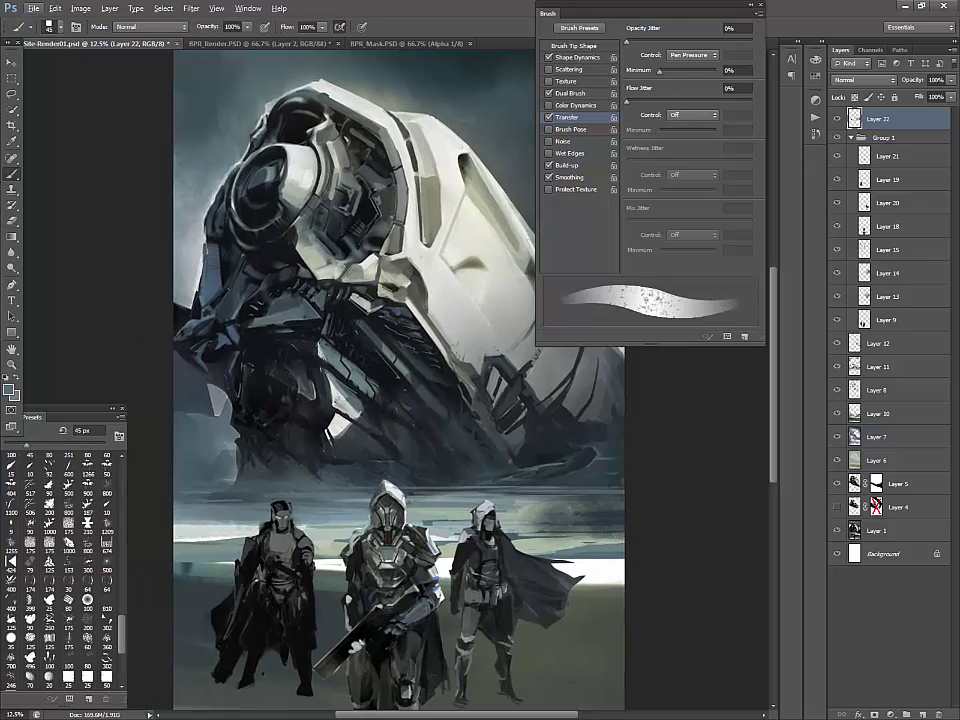
# Add a thin light streak at the horizon's left end and check the whole painting at reduced size
pyautogui.moveTo(563, 608)
pyautogui.mouseDown()
pyautogui.moveTo(547, 496)
pyautogui.moveTo(640, 606)
pyautogui.mouseUp()
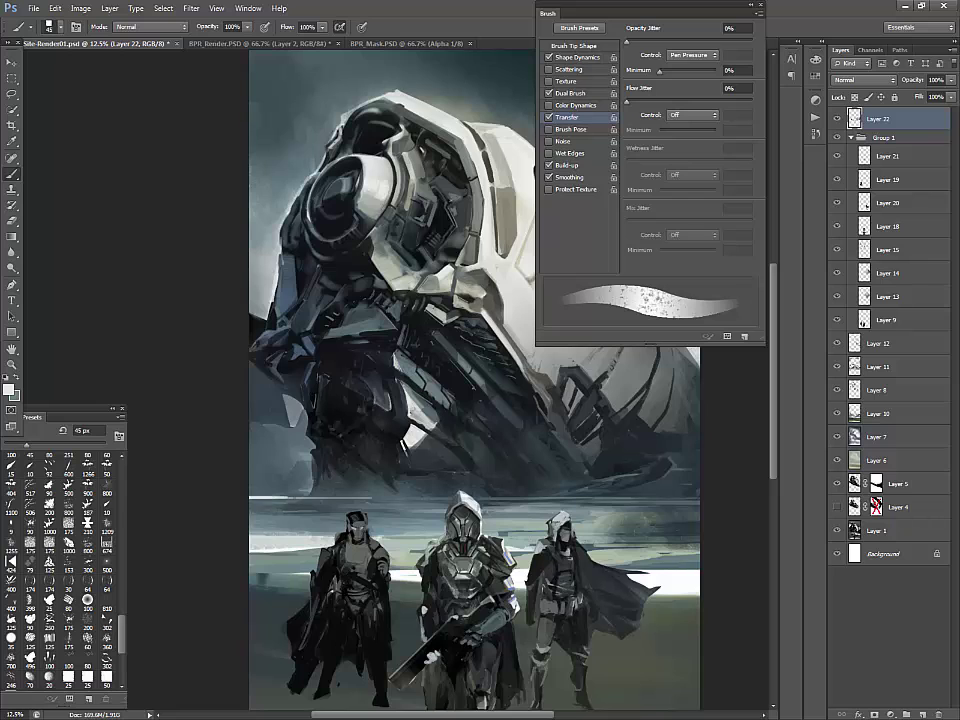
pyautogui.hotkey('ctrl', '-')
pyautogui.hotkey('ctrl', '-')
pyautogui.hotkey('ctrl', '+')
pyautogui.keyDown('alt'); pyautogui.click(328, 428); pyautogui.keyUp('alt')
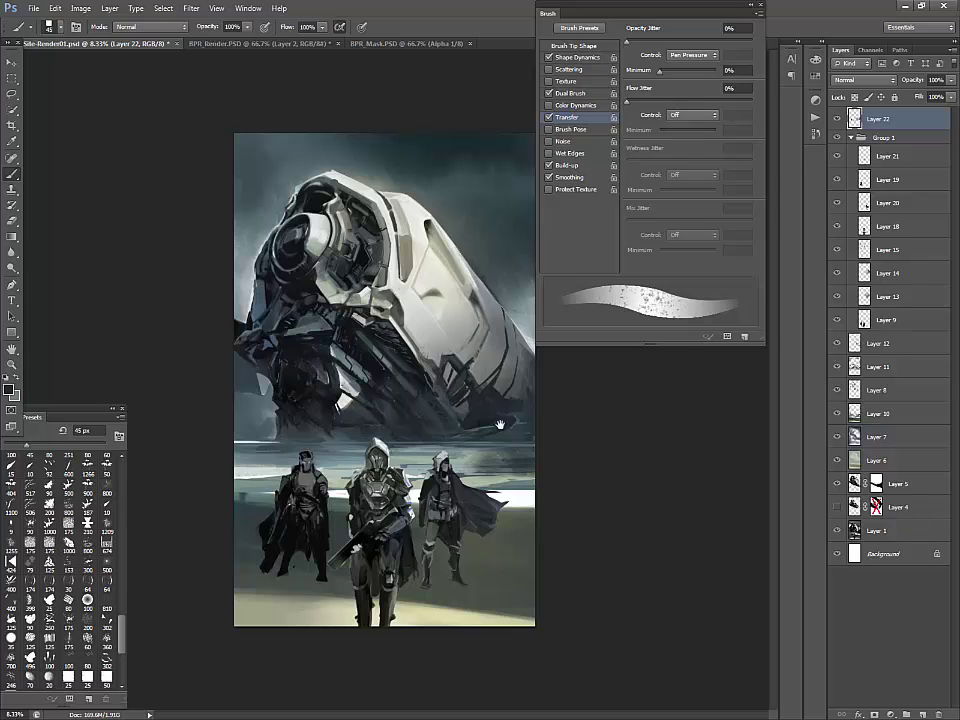
# Paint a pale cloud streak in the sky beside the hull's right edge
pyautogui.press(']')
pyautogui.press(']')
pyautogui.press(']')
pyautogui.press(']')
pyautogui.press(']')
pyautogui.press(']')
pyautogui.press(']')
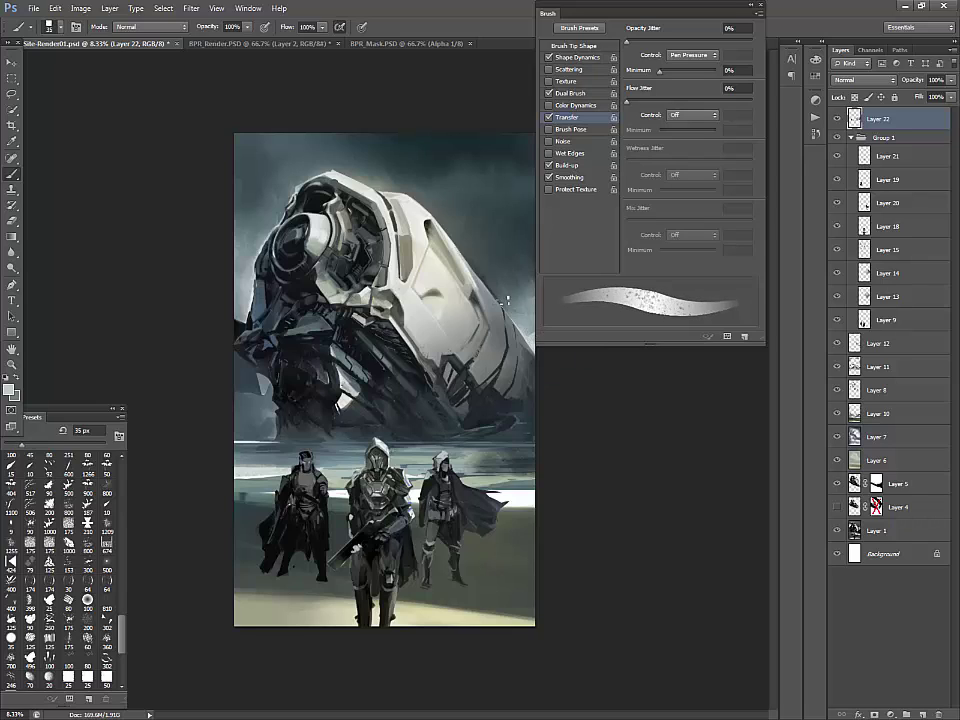
pyautogui.moveTo(502, 302); pyautogui.dragTo(533, 288)
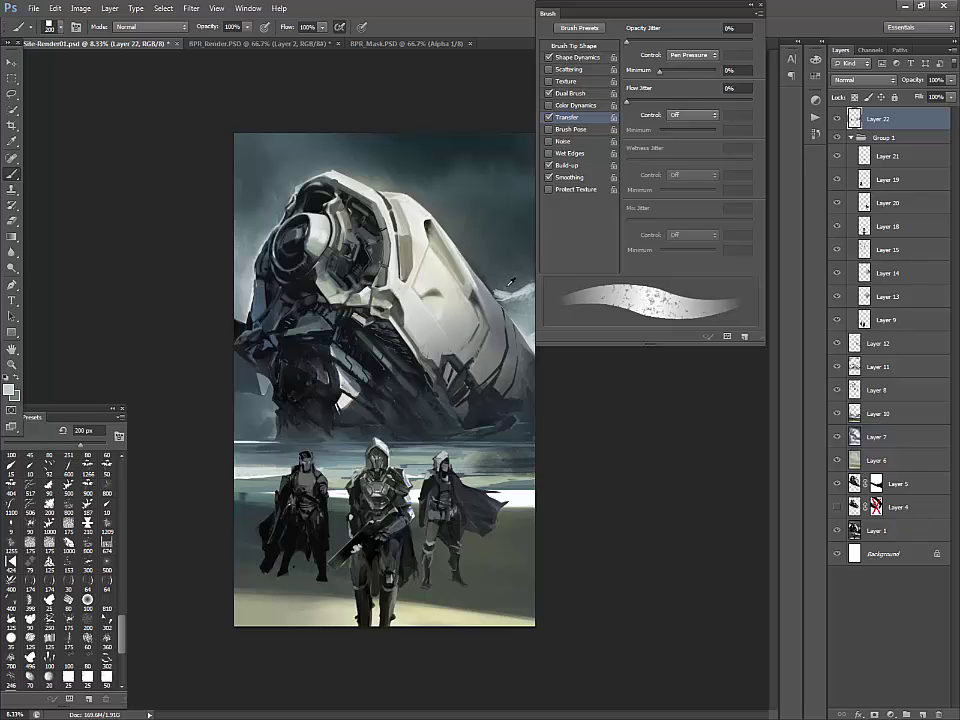
# Extend the pale cloud beside the hull with a sampled tone at 200 px and soften it with a 400 px eraser
pyautogui.keyDown('alt'); pyautogui.click(382, 217); pyautogui.keyUp('alt')
pyautogui.press(']')
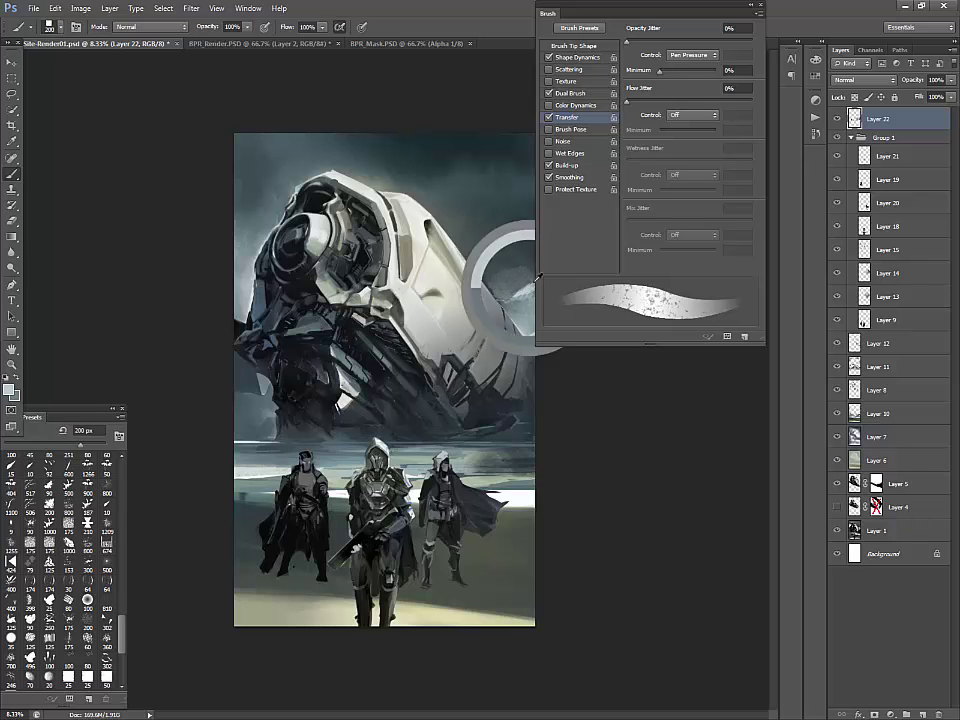
pyautogui.moveTo(538, 318); pyautogui.dragTo(553, 318)
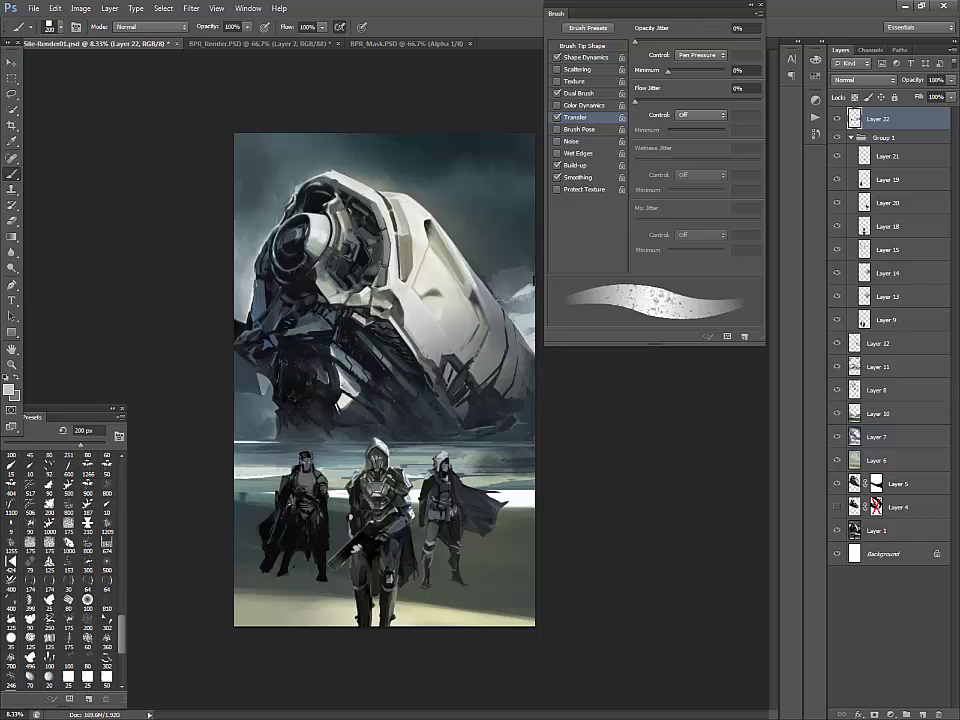
pyautogui.press('e')
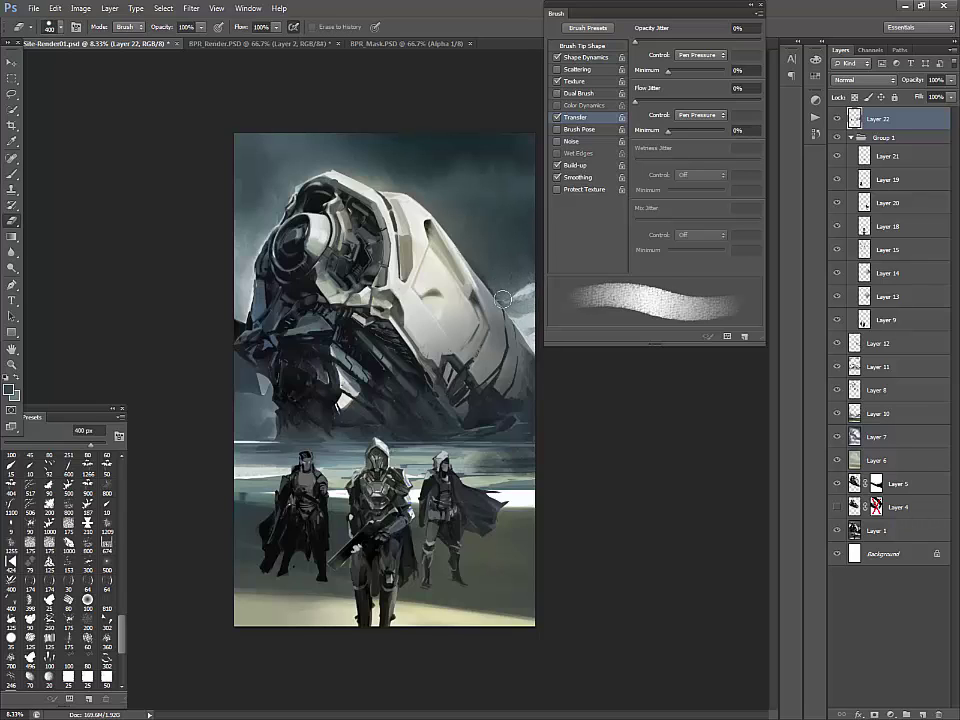
pyautogui.press('b')
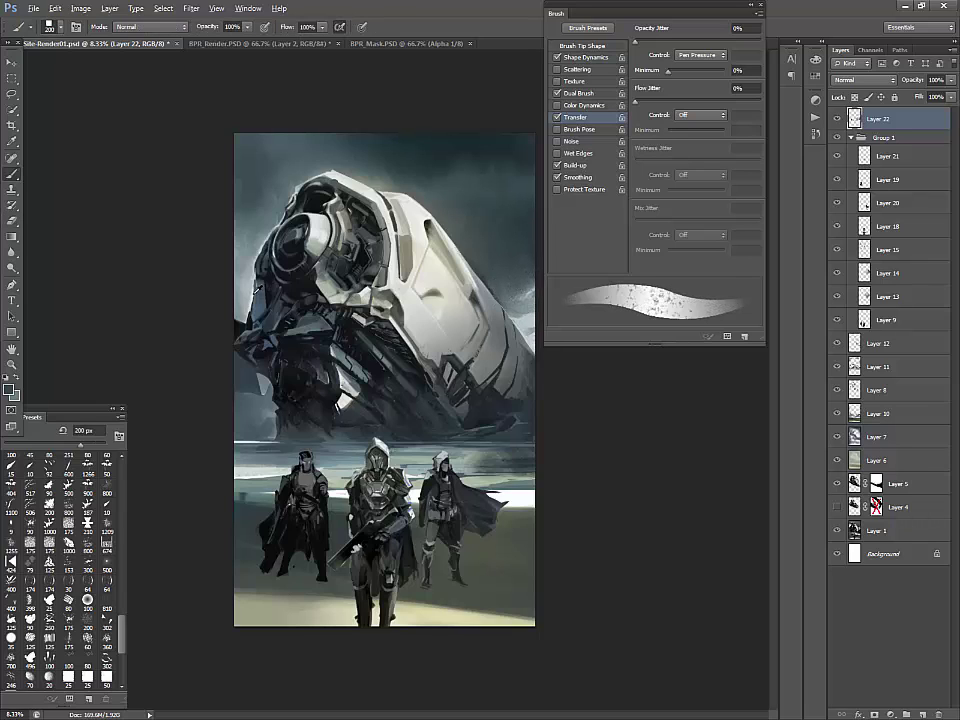
# Touch up the mist and water at the horizon's right end with sampled dark tones at 100 px
pyautogui.keyDown('alt'); pyautogui.click(513, 422); pyautogui.keyUp('alt')
pyautogui.press('[')
pyautogui.press('[')
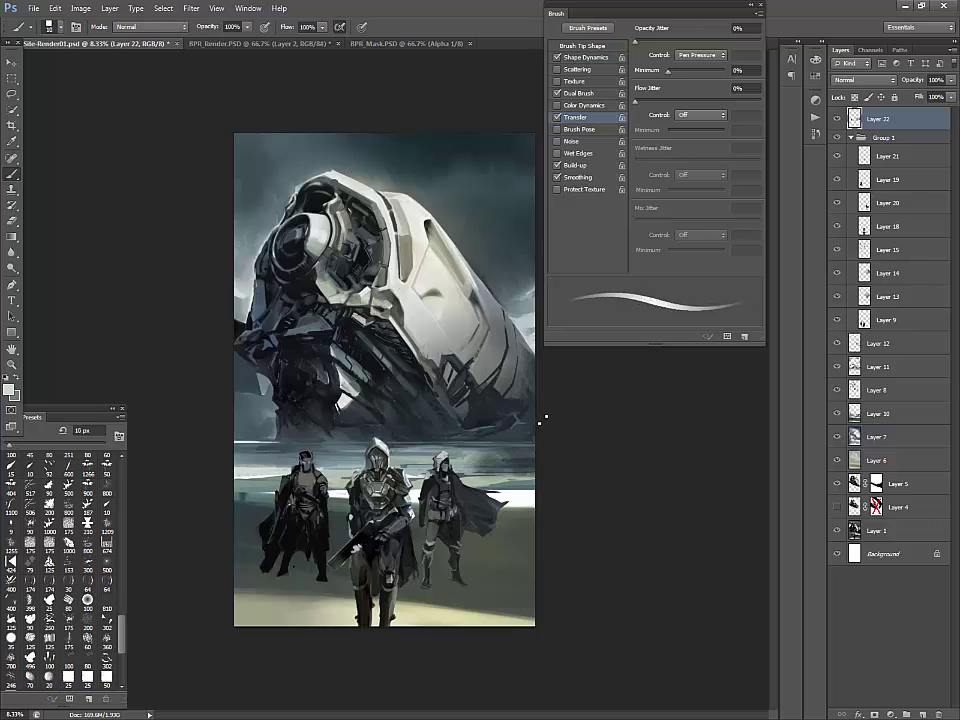
pyautogui.keyDown('alt'); pyautogui.click(510, 440); pyautogui.keyUp('alt')
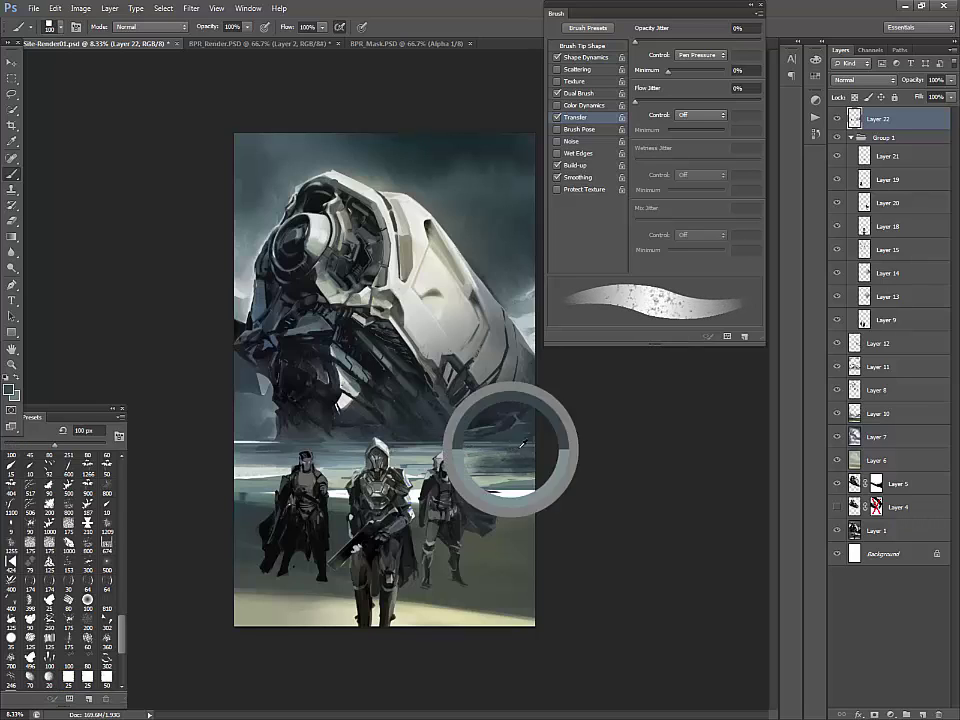
pyautogui.keyDown('alt'); pyautogui.click(497, 458); pyautogui.keyUp('alt')
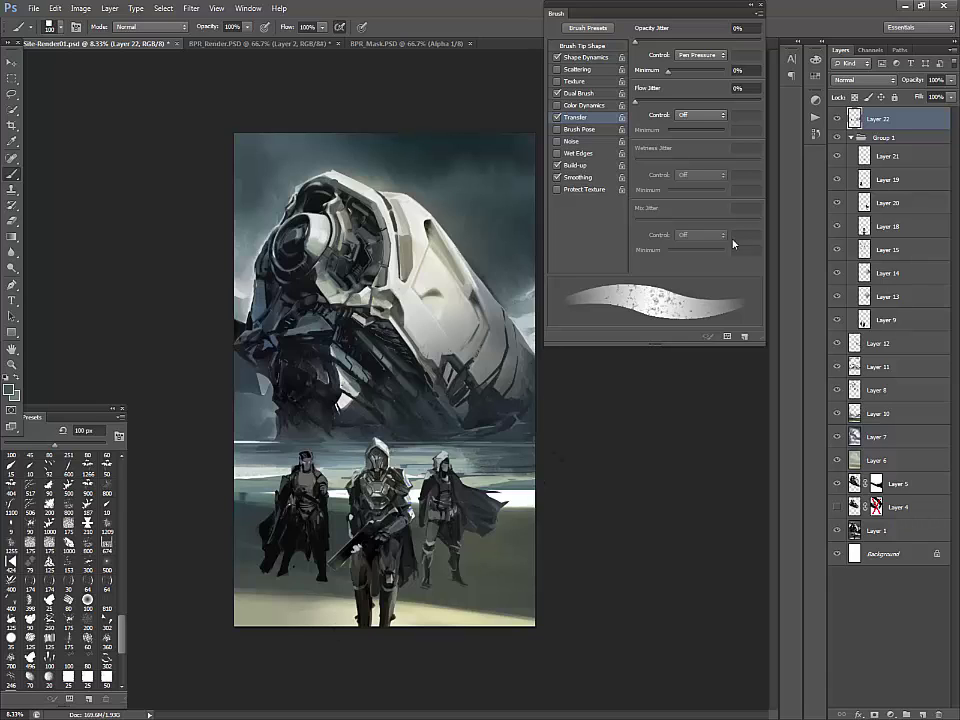
# Identify the layers in Group 1 that are not figures and move Layers 13 and 14 out, above Layer 12
pyautogui.click(838, 138)
pyautogui.click(838, 138)
pyautogui.click(837, 297)
pyautogui.click(837, 297)
pyautogui.moveTo(879, 322)
pyautogui.mouseDown()
pyautogui.moveTo(894, 262)
pyautogui.moveTo(888, 333)
pyautogui.mouseUp()
pyautogui.click(894, 296)
pyautogui.keyDown('shift'); pyautogui.click(894, 314); pyautogui.keyUp('shift')
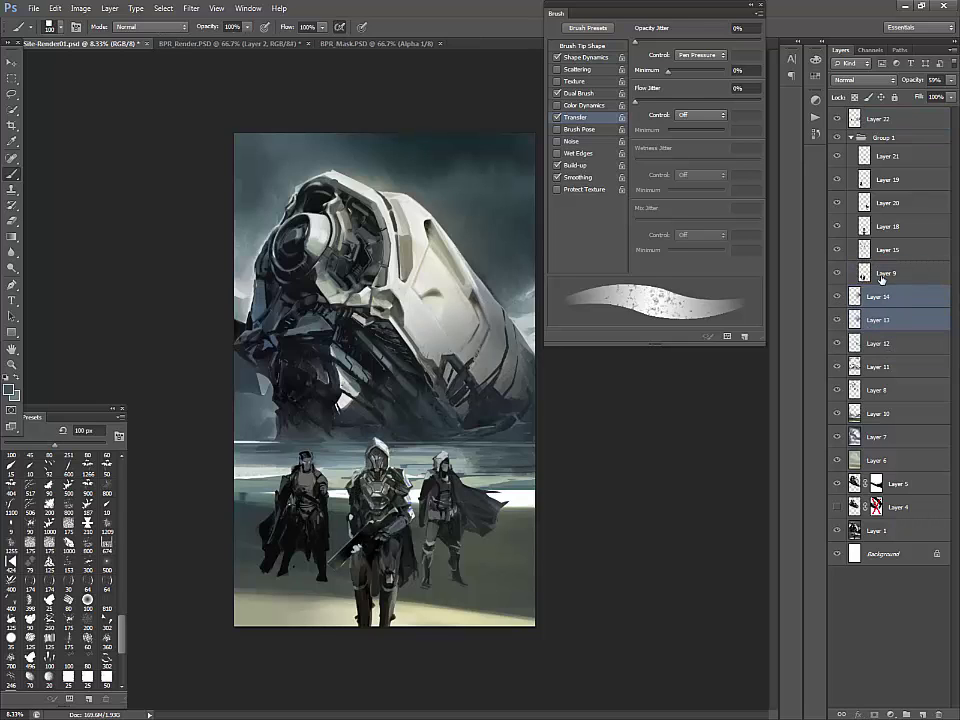
# Move Layer 15 out of Group 1 to just above Layer 14 and check that the group holds only the figures
pyautogui.click(836, 139)
pyautogui.click(836, 139)
pyautogui.click(838, 251)
pyautogui.click(838, 251)
pyautogui.moveTo(906, 253); pyautogui.dragTo(900, 290)
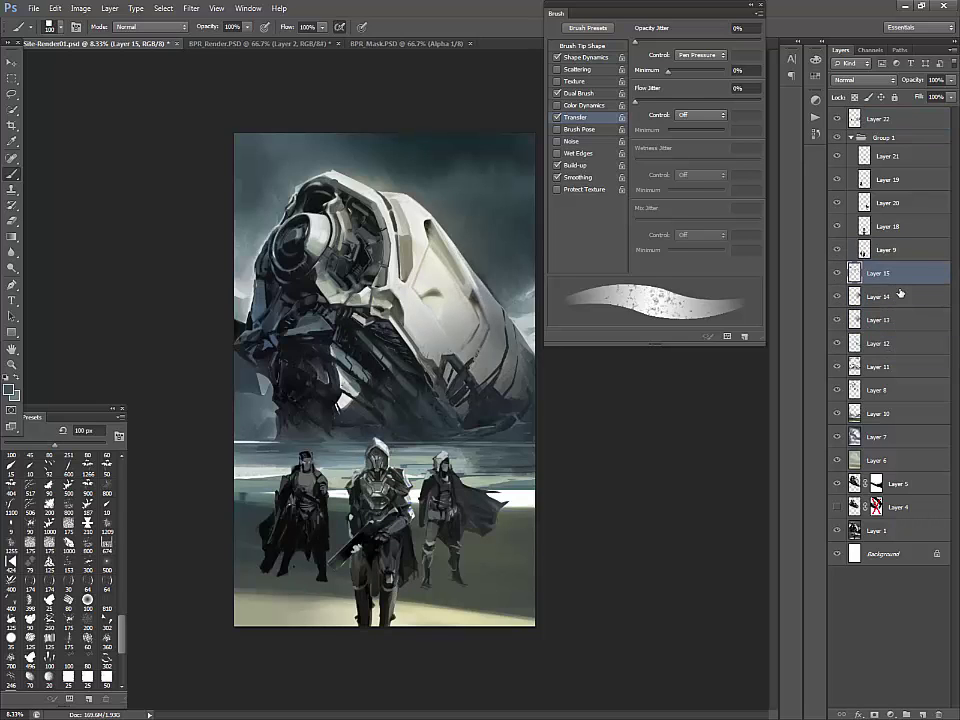
pyautogui.click(836, 139)
pyautogui.click(836, 138)
# Try enlarging the whole figure group with Free Transform from its upper right corner
pyautogui.click(882, 140)
pyautogui.hotkey('ctrl', 't')
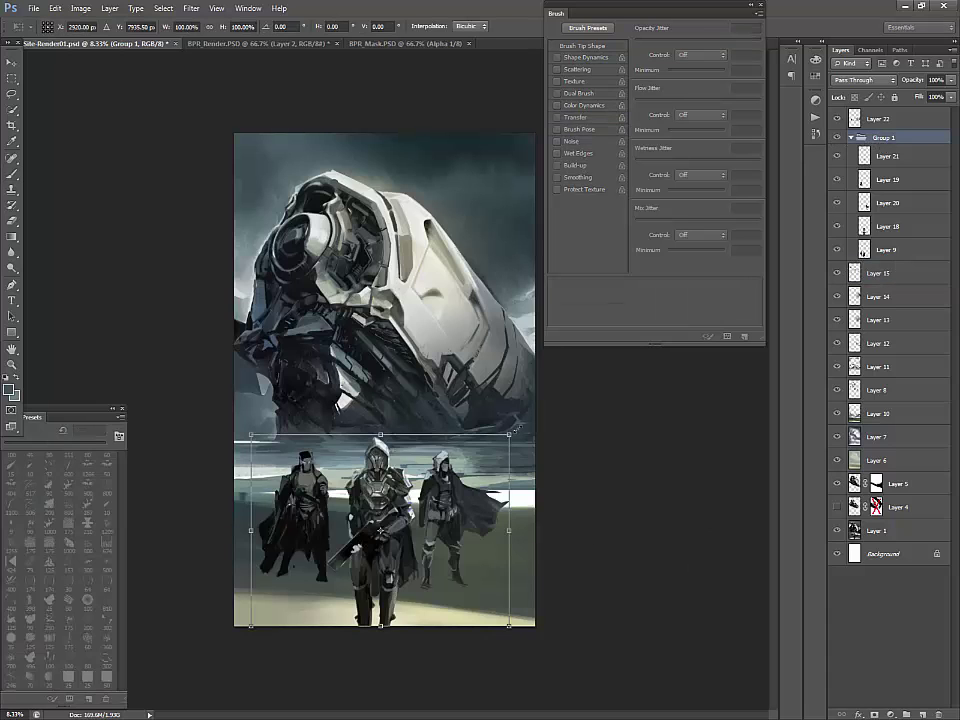
pyautogui.moveTo(520, 433); pyautogui.dragTo(537, 412)
pyautogui.press('Return')
pyautogui.press('b')
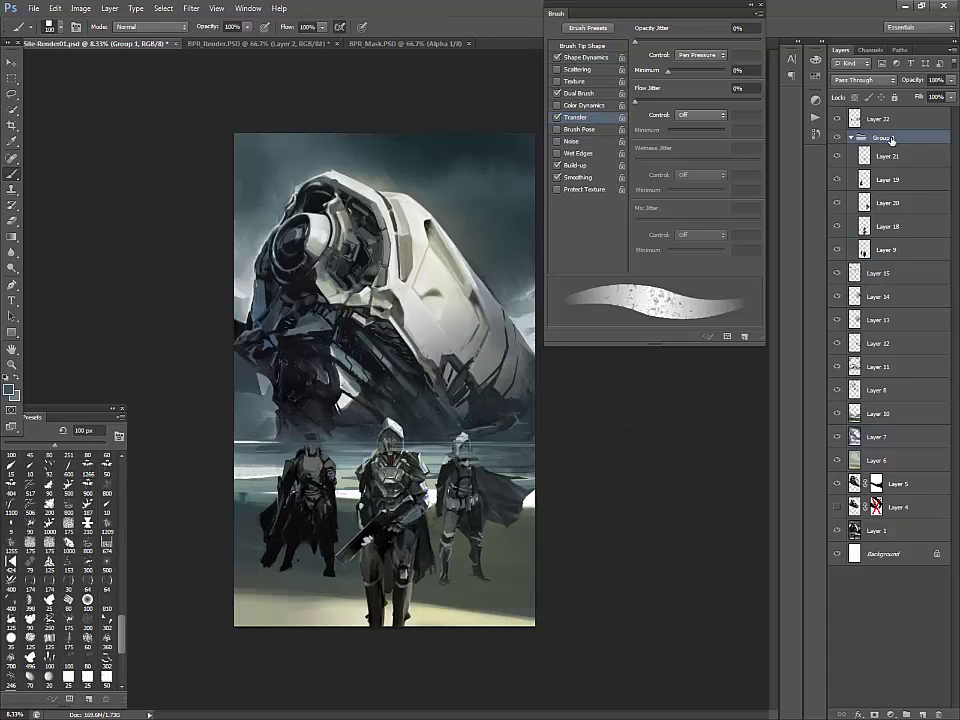
# Place Group 1 above Layer 22 in the layer stack and undo the figures' enlargement
pyautogui.moveTo(882, 137); pyautogui.dragTo(878, 118)
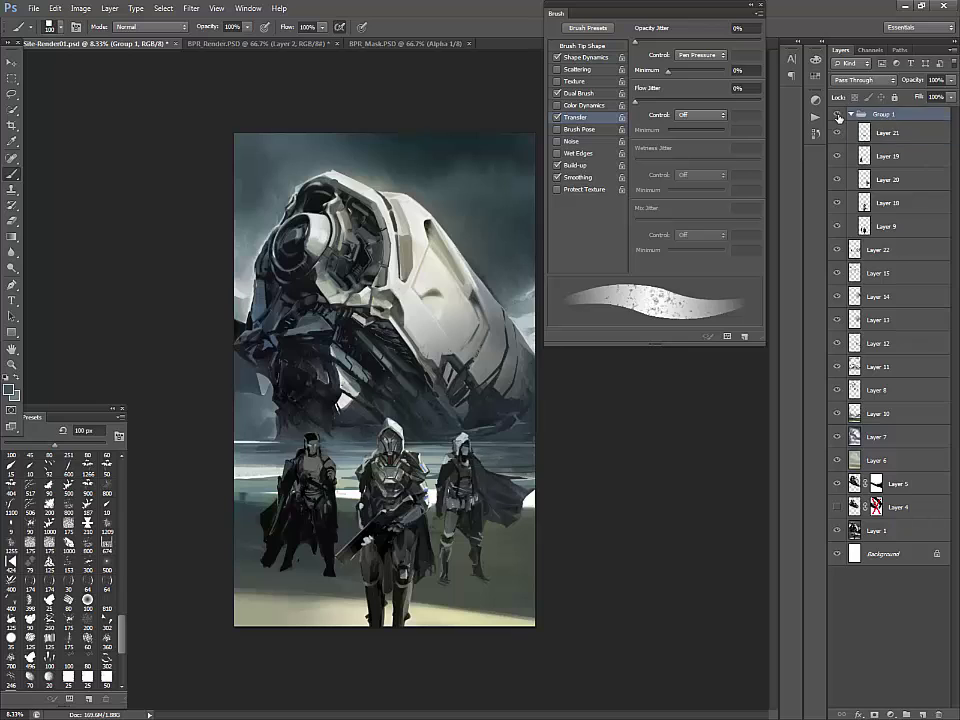
pyautogui.hotkey('ctrl', 'z')
pyautogui.hotkey('ctrl', 'z')
pyautogui.hotkey('ctrl', 't')
pyautogui.moveTo(509, 434); pyautogui.dragTo(524, 422)
pyautogui.press('Escape')
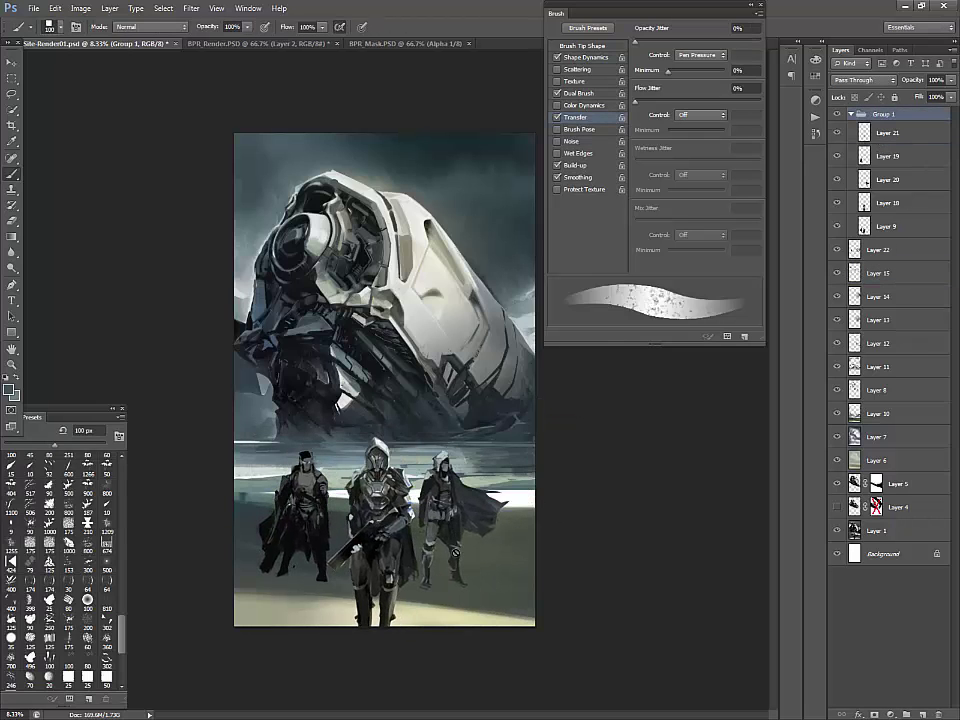
# Move the figure group up and slightly right so the figures' heads overlap the machine's base
pyautogui.press('v')
pyautogui.moveTo(455, 549); pyautogui.dragTo(468, 537)
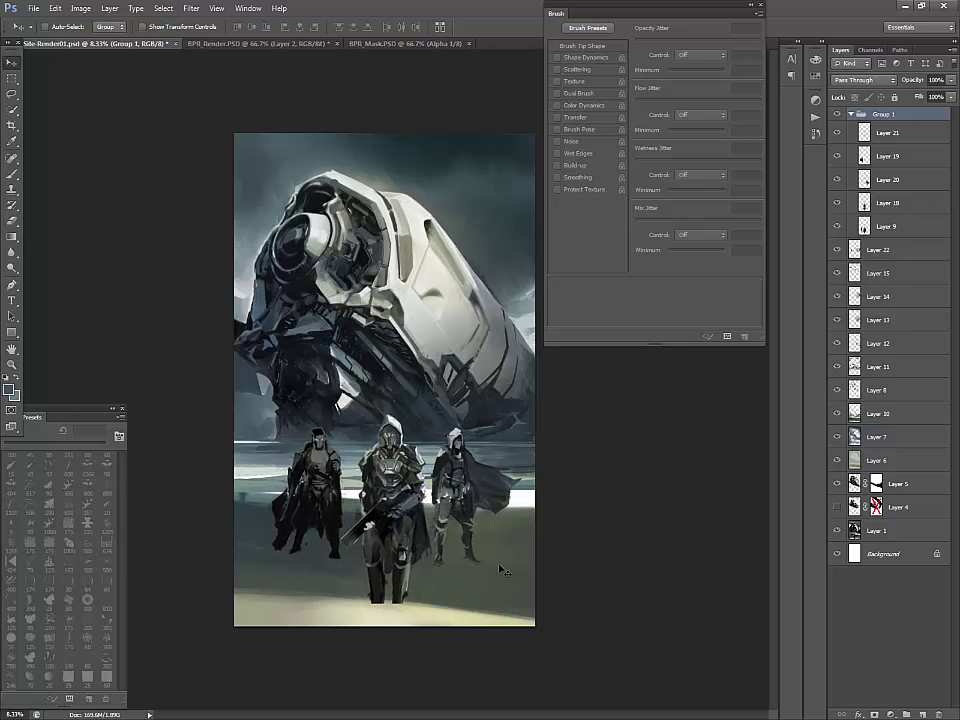
pyautogui.hotkey('ctrl', 'z')
pyautogui.press('b')
pyautogui.press('b')
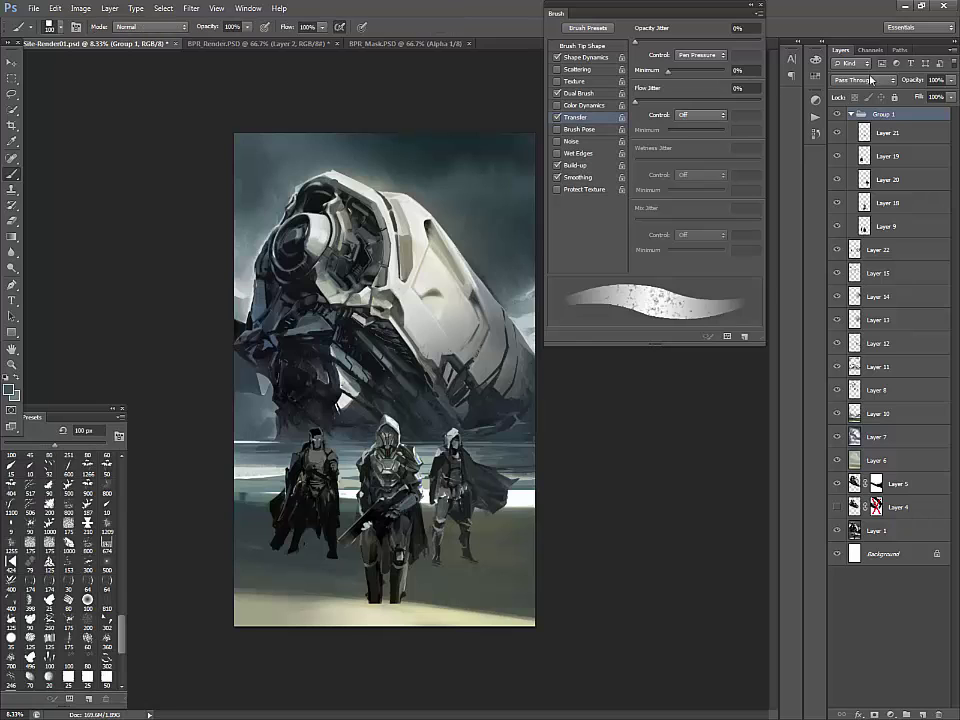
# Add a new empty layer between Group 1 and Layer 22 for the atmosphere details
pyautogui.click(906, 714)
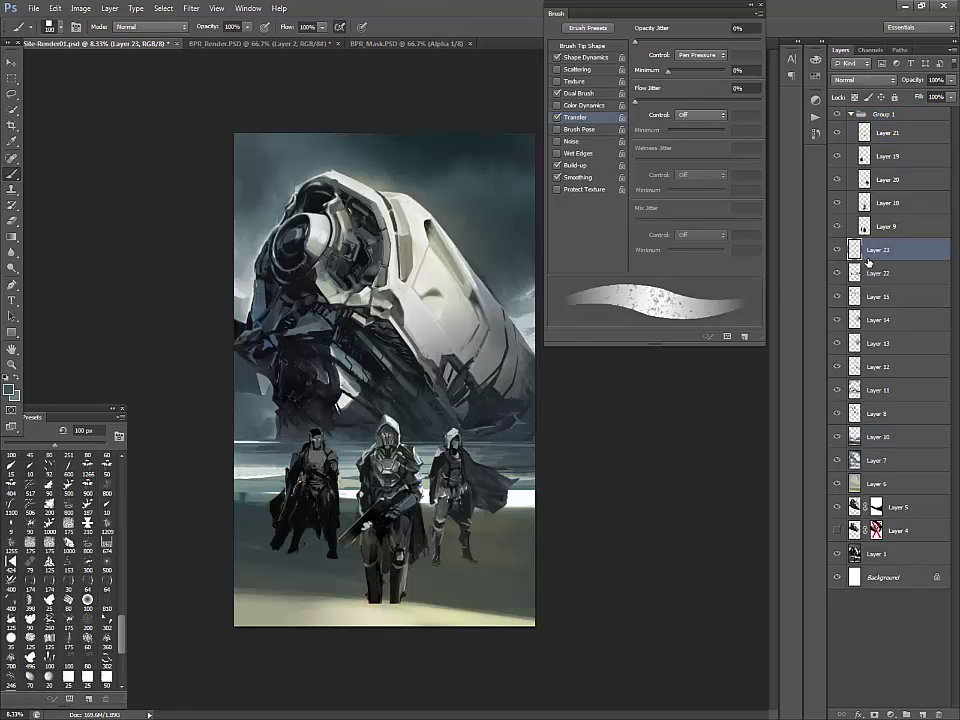
pyautogui.hotkey('ctrl', '+')
pyautogui.moveTo(540, 568)
pyautogui.mouseDown()
pyautogui.moveTo(495, 626)
pyautogui.moveTo(523, 559)
pyautogui.moveTo(554, 632)
pyautogui.moveTo(550, 656)
pyautogui.mouseUp()
pyautogui.click(836, 251)
pyautogui.click(836, 251)
pyautogui.click(836, 251)
pyautogui.moveTo(514, 456); pyautogui.dragTo(562, 582)
pyautogui.hotkey('ctrl', '-')
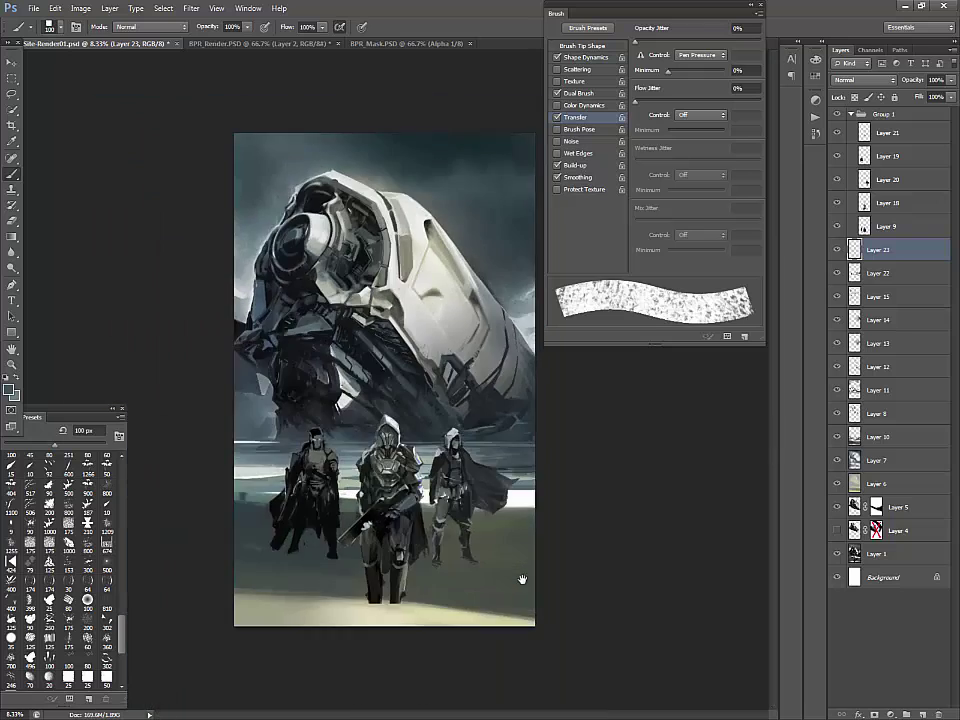
# Dot small off-white specks in the dark sky right of the hull with a colour sampled from the hull
pyautogui.hotkey('ctrl', '+')
pyautogui.hotkey('ctrl', '-')
pyautogui.hotkey('ctrl', '+')
pyautogui.moveTo(483, 445); pyautogui.dragTo(392, 543)
pyautogui.keyDown('alt'); pyautogui.click(371, 307); pyautogui.keyUp('alt')
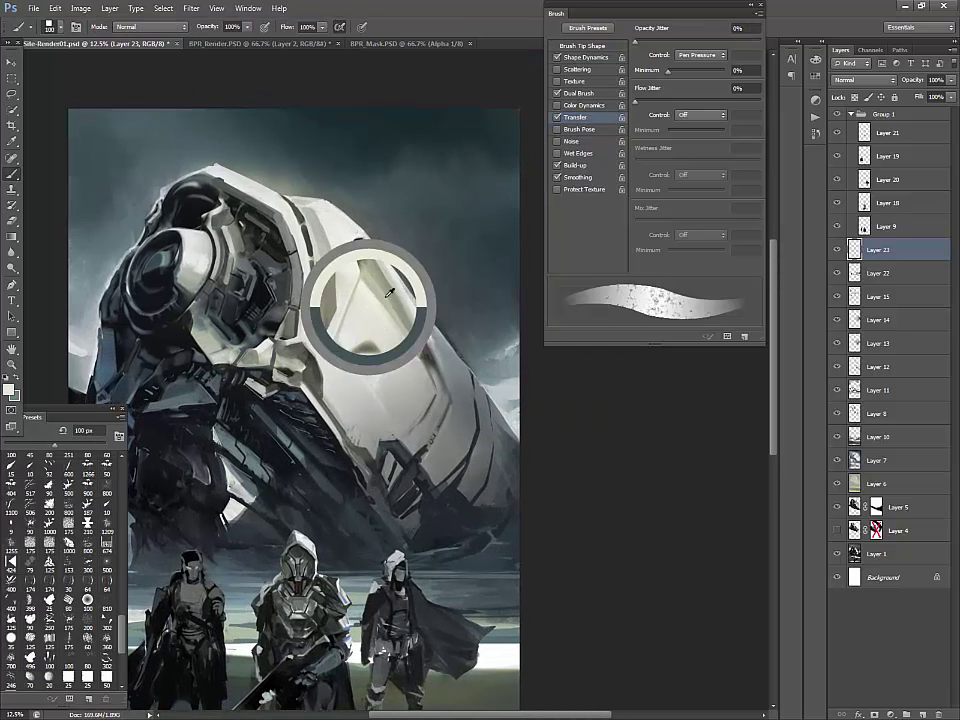
pyautogui.press('[')
pyautogui.press('[')
pyautogui.press('[')
pyautogui.press('[')
pyautogui.press('[')
pyautogui.press('[')
pyautogui.press('[')
pyautogui.press('[')
pyautogui.press('[')
pyautogui.press('[')
pyautogui.click(436, 279)
pyautogui.press(']')
pyautogui.press(']')
pyautogui.click(465, 254)
pyautogui.press('[')
pyautogui.press('[')
pyautogui.press('[')
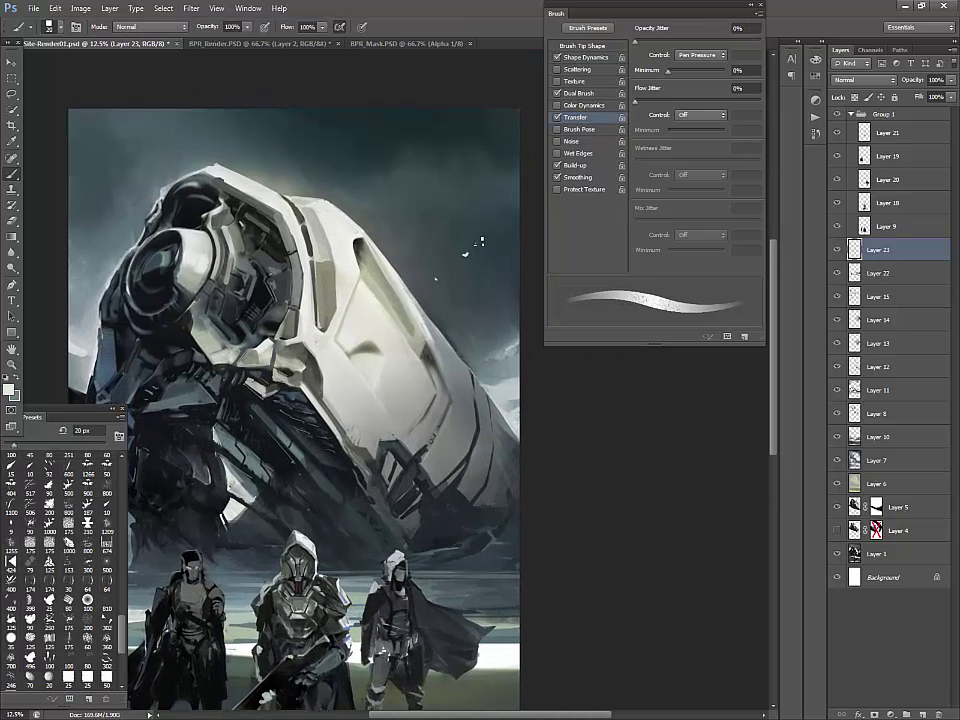
# Scatter more off-white specks higher and closer to the hull at 20 to 40 px and check at reduced size
pyautogui.press(']')
pyautogui.press(']')
pyautogui.press(']')
pyautogui.press(']')
pyautogui.click(508, 188)
pyautogui.press(']')
pyautogui.press('[')
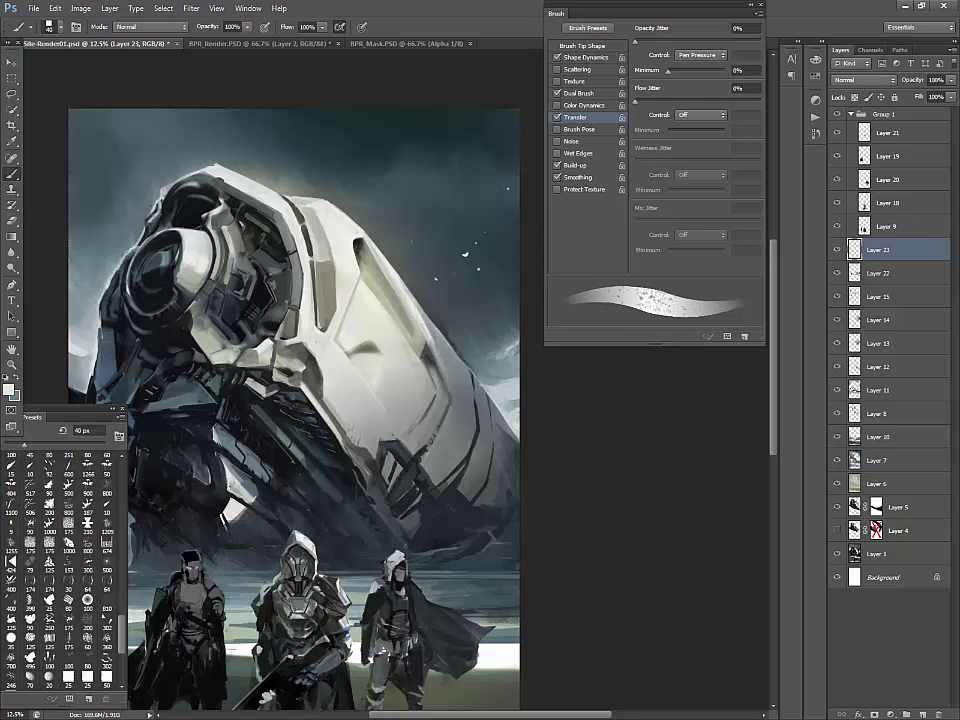
pyautogui.press(',')
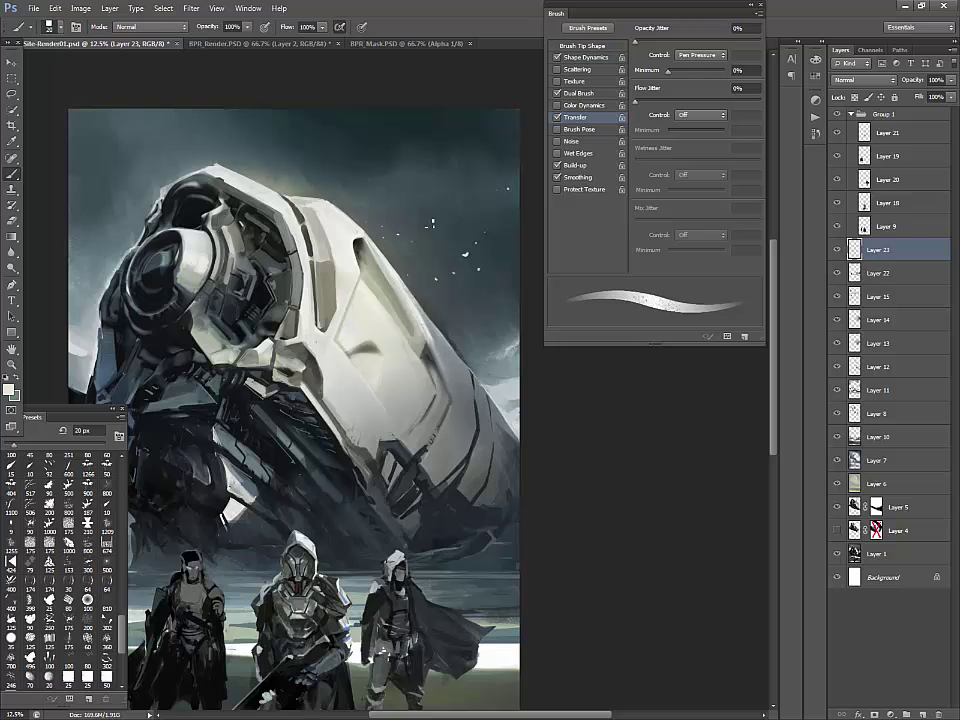
pyautogui.hotkey('ctrl', '-')
pyautogui.hotkey('ctrl', '-')
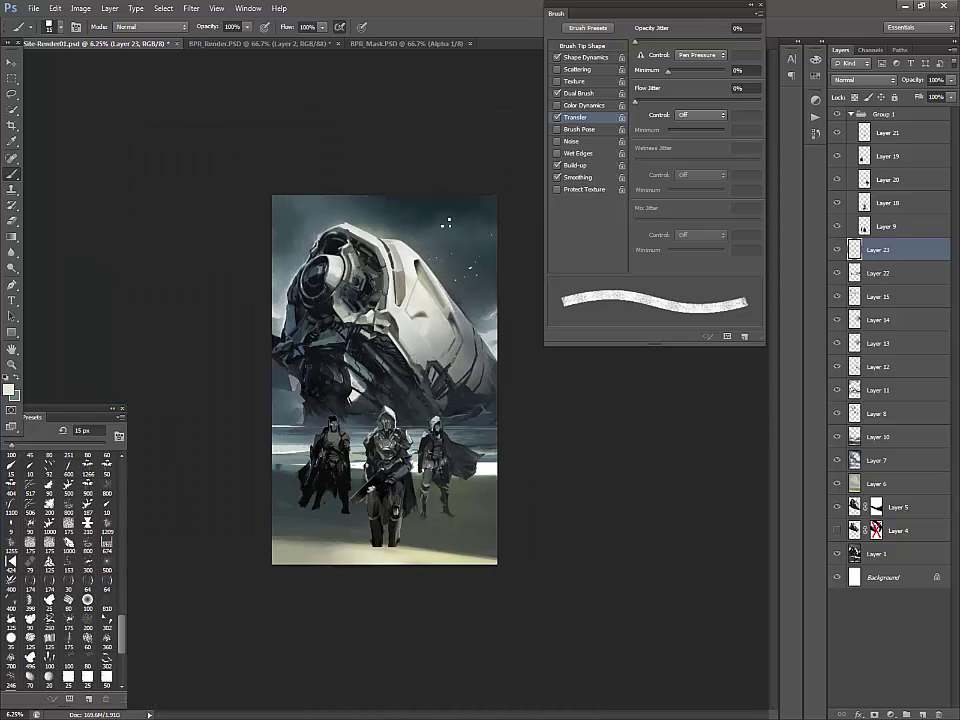
# Paint pale mist inside a lassoed area over the machine's lower right base with the 424 px cloud brush, then deselect
pyautogui.hotkey('ctrl', '+')
pyautogui.hotkey('ctrl', '+')
pyautogui.moveTo(525, 490); pyautogui.dragTo(443, 469)
pyautogui.moveTo(557, 524); pyautogui.dragTo(597, 517)
pyautogui.moveTo(121, 635)
pyautogui.mouseDown()
pyautogui.moveTo(121, 492)
pyautogui.moveTo(121, 505)
pyautogui.mouseUp()
pyautogui.click(107, 538)
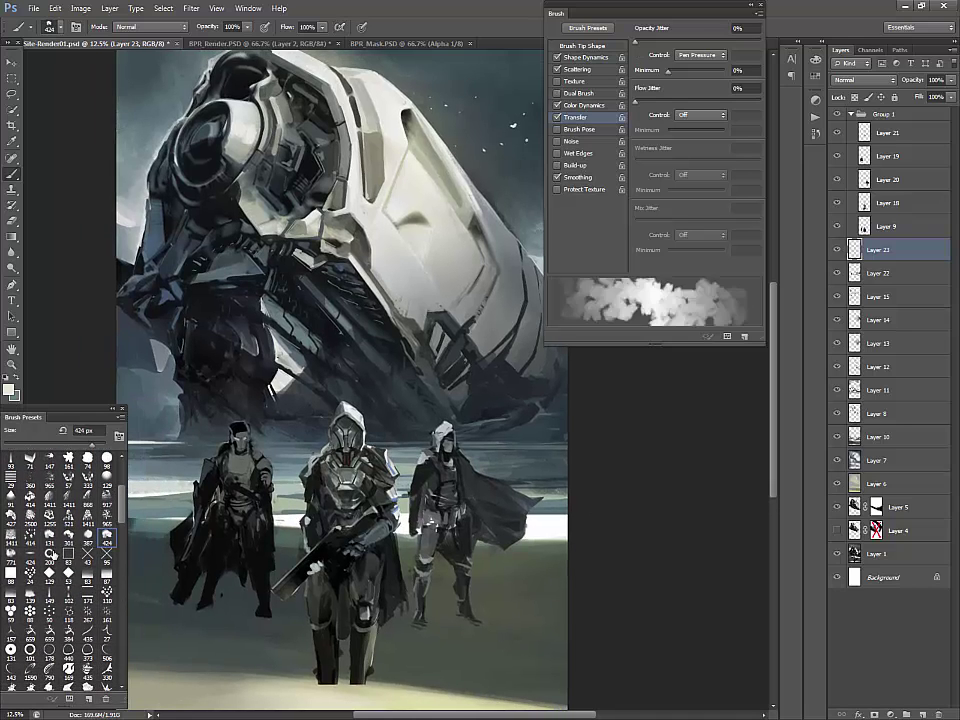
pyautogui.press('l')
pyautogui.moveTo(545, 440)
pyautogui.mouseDown()
pyautogui.moveTo(345, 402)
pyautogui.moveTo(550, 435)
pyautogui.mouseUp()
pyautogui.keyDown('alt'); pyautogui.click(540, 456); pyautogui.keyUp('alt')
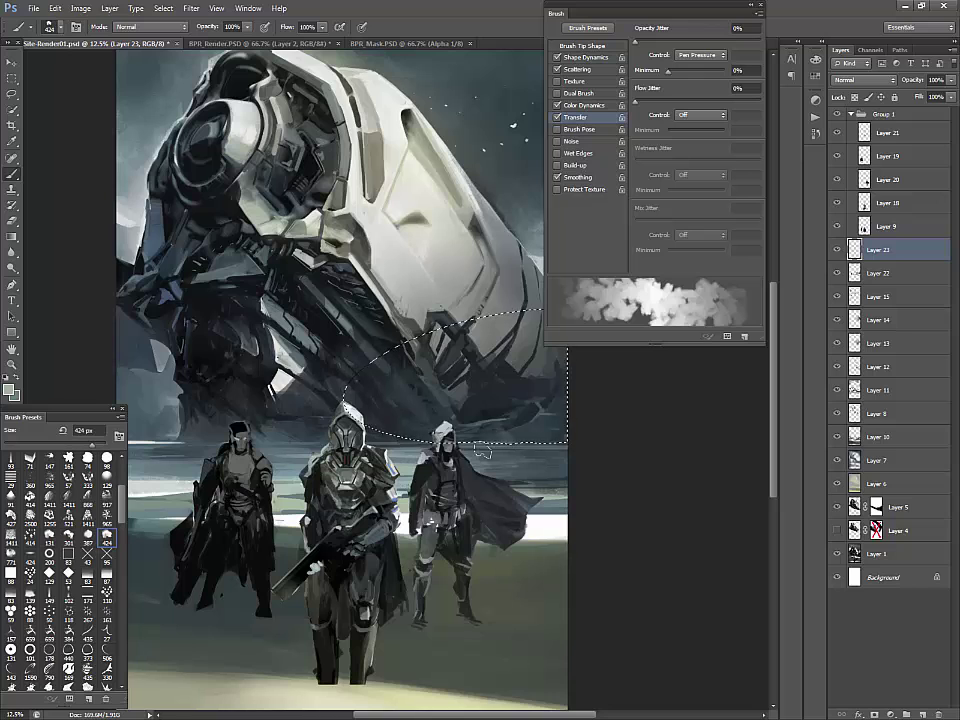
pyautogui.moveTo(484, 449); pyautogui.dragTo(552, 428)
pyautogui.hotkey('ctrl', 'd')
# Paint light mist above a lassoed edge at the horizon's left end with the cloud brush up to 700 px, then deselect
pyautogui.moveTo(523, 474); pyautogui.dragTo(568, 489)
pyautogui.keyDown('alt'); pyautogui.click(185, 456); pyautogui.keyUp('alt')
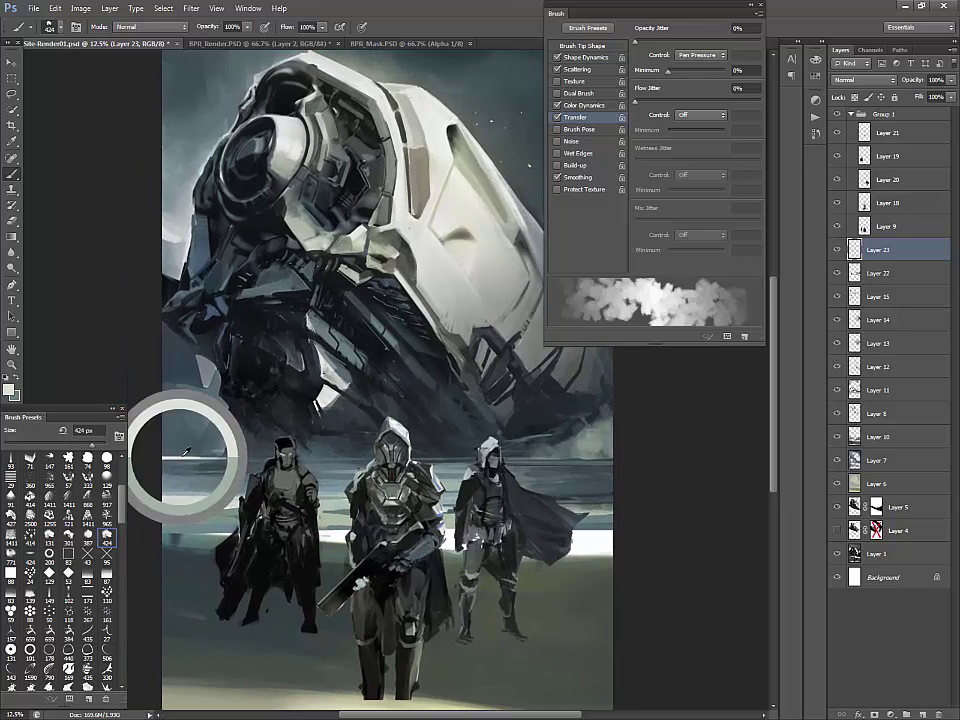
pyautogui.press('l')
pyautogui.press('b')
pyautogui.moveTo(233, 457); pyautogui.dragTo(212, 459)
pyautogui.press(']')
pyautogui.press(']')
pyautogui.press(']')
pyautogui.hotkey('ctrl', 'd')
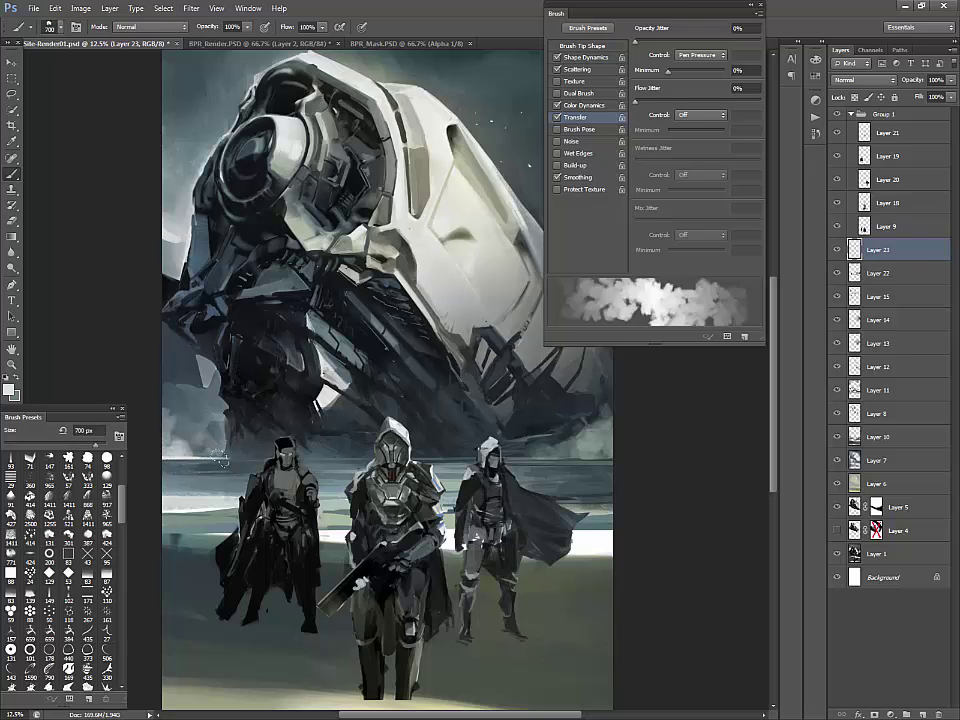
# Spread soft mist along the machine's base behind the figures with the cloud brush up to 800 px
pyautogui.press('[')
pyautogui.press('[')
pyautogui.press('[')
pyautogui.moveTo(343, 446)
pyautogui.mouseDown()
pyautogui.moveTo(268, 396)
pyautogui.moveTo(325, 436)
pyautogui.moveTo(336, 426)
pyautogui.moveTo(268, 402)
pyautogui.mouseUp()
pyautogui.moveTo(498, 471); pyautogui.dragTo(460, 494)
pyautogui.press(']')
pyautogui.press(']')
pyautogui.press(']')
pyautogui.press(']')
pyautogui.moveTo(478, 430); pyautogui.dragTo(534, 462)
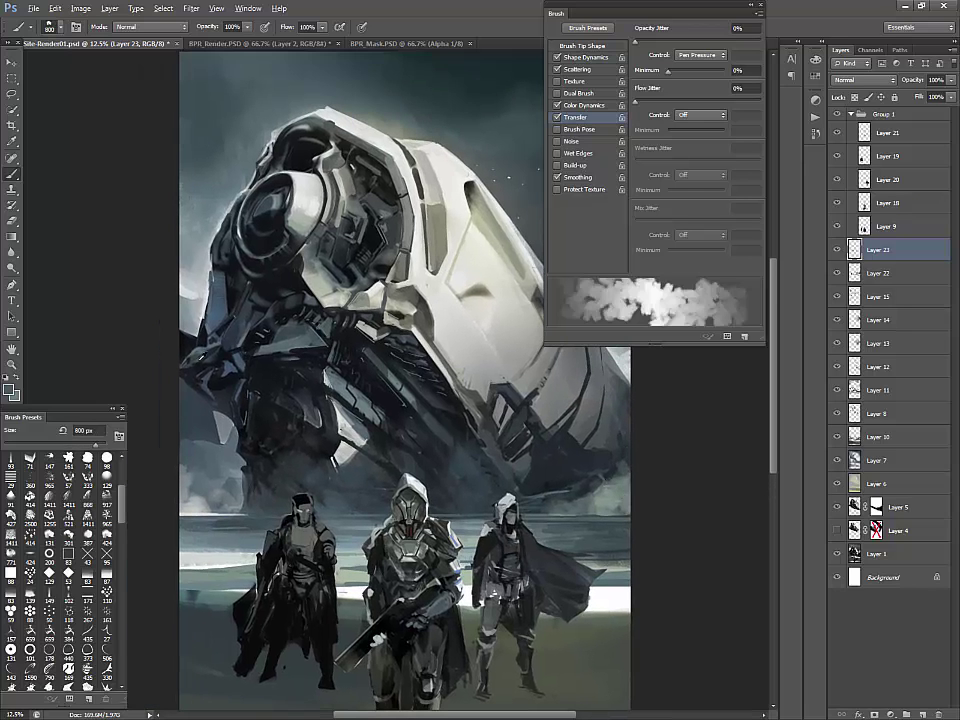
# Switch to the soft textured 1411 px preset, reduced to 700 px, and apply a sampled dark tone near the machine's lower left
pyautogui.keyDown('alt'); pyautogui.click(255, 420); pyautogui.keyUp('alt')
pyautogui.moveTo(122, 508); pyautogui.dragTo(122, 512)
pyautogui.click(11, 535)
pyautogui.press('[')
pyautogui.press('[')
pyautogui.moveTo(213, 377)
pyautogui.mouseDown()
pyautogui.moveTo(191, 363)
pyautogui.moveTo(223, 388)
pyautogui.moveTo(226, 373)
pyautogui.mouseUp()
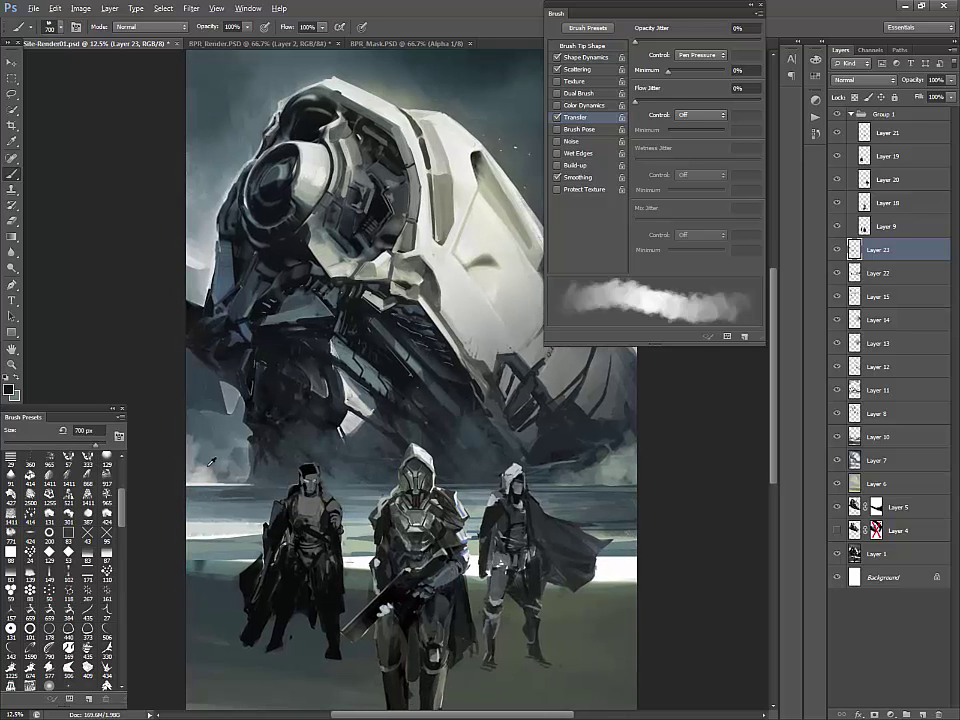
# Blend the mist at the machine's lower left base with sampled blue-grey tones at 500 to 700 px
pyautogui.keyDown('alt'); pyautogui.click(211, 464); pyautogui.keyUp('alt')
pyautogui.press('[')
pyautogui.press('[')
pyautogui.press(']')
pyautogui.keyDown('alt'); pyautogui.click(238, 451); pyautogui.keyUp('alt')
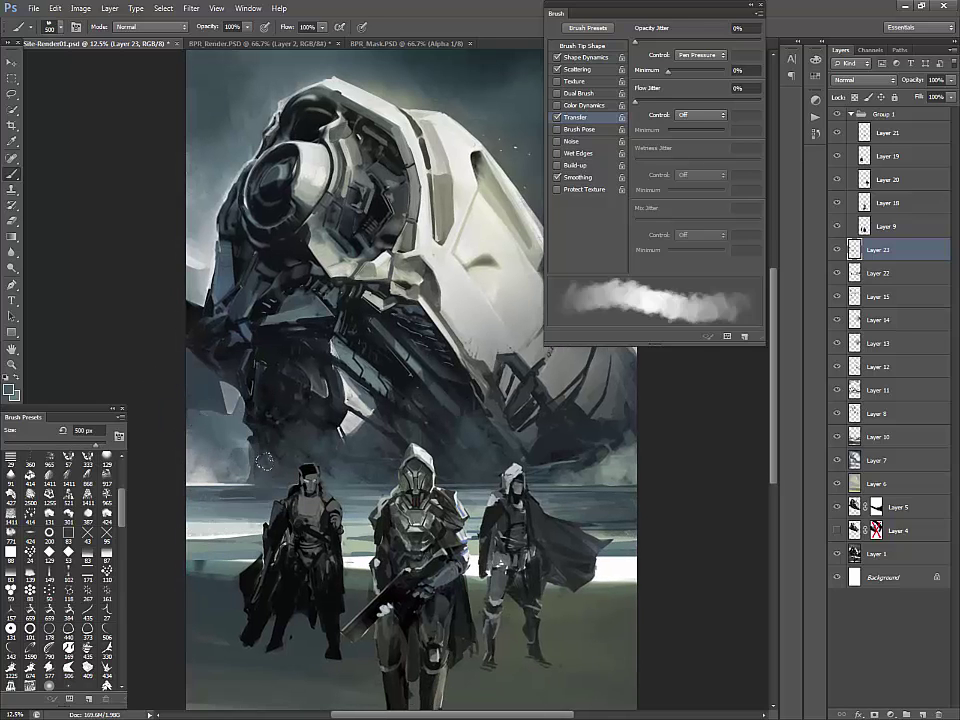
pyautogui.press('[')
pyautogui.press('[')
pyautogui.press('[')
pyautogui.press('[')
pyautogui.press('[')
pyautogui.press(']')
pyautogui.press(']')
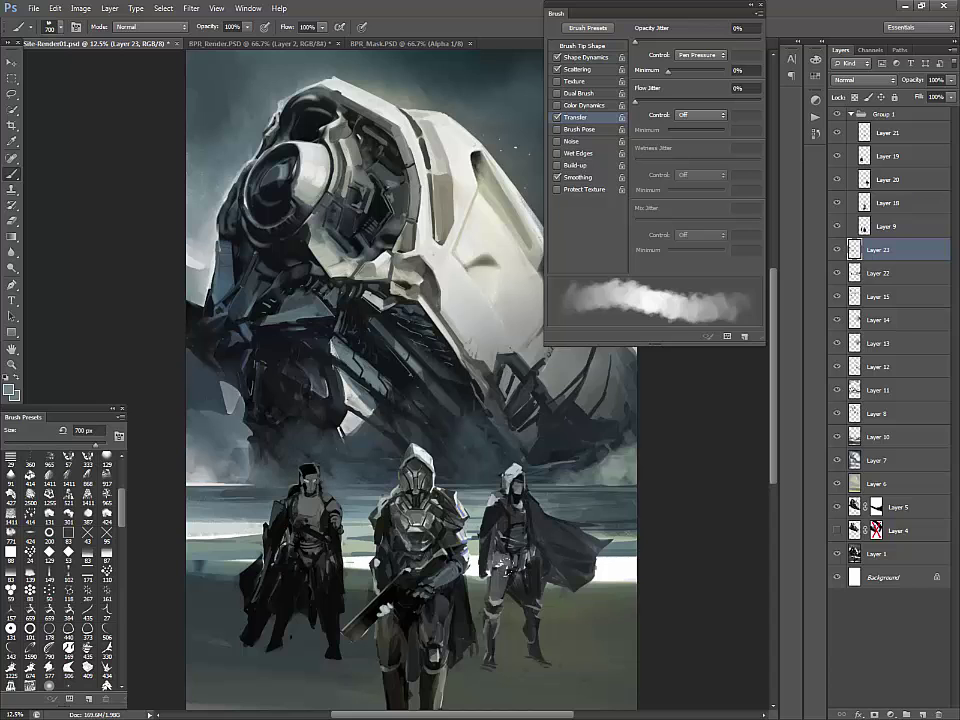
# Brush sampled pale haze at the machine's left side and a sampled yellowish tone over the sand at 1100 px
pyautogui.keyDown('alt'); pyautogui.click(230, 402); pyautogui.keyUp('alt')
pyautogui.hotkey('ctrl', '-')
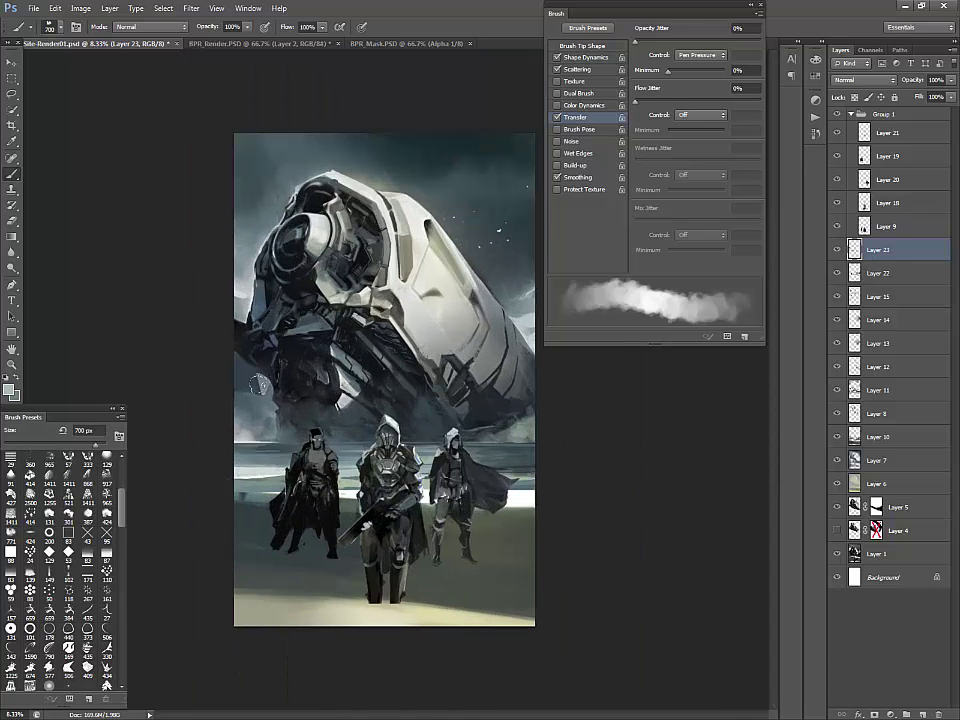
pyautogui.press(']')
pyautogui.press(']')
pyautogui.press(']')
pyautogui.press(']')
pyautogui.keyDown('alt'); pyautogui.click(527, 493); pyautogui.keyUp('alt')
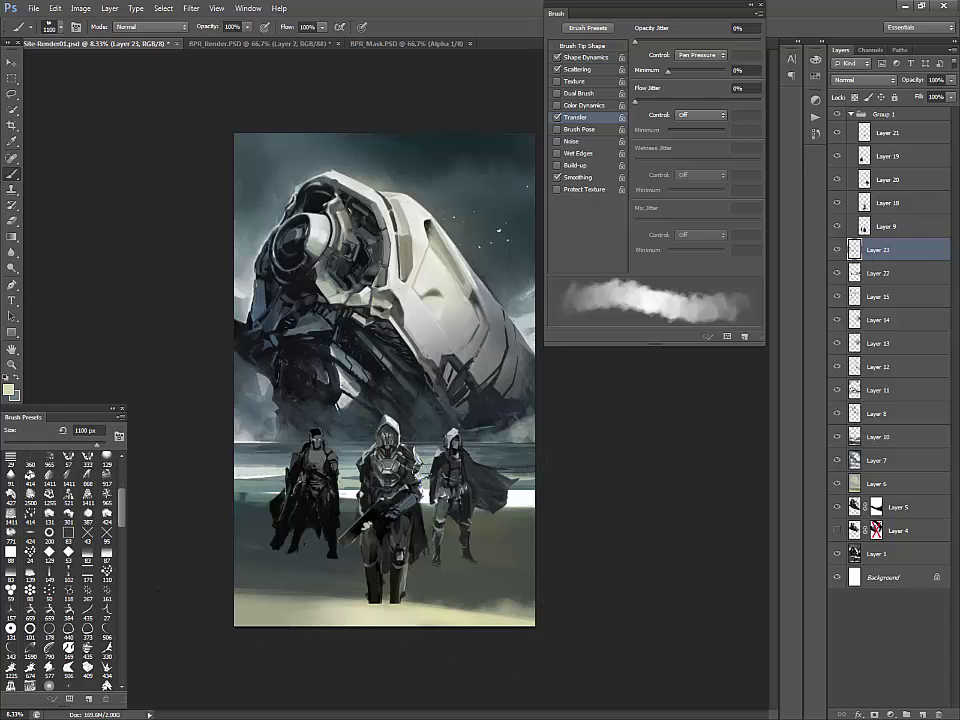
# Work sampled pale mist into the haze around the machine's right base with the textured brush, up to 1100 px
pyautogui.keyDown('alt'); pyautogui.click(500, 414); pyautogui.keyUp('alt')
pyautogui.press('[')
pyautogui.press('[')
pyautogui.press('[')
pyautogui.press('[')
pyautogui.press('[')
pyautogui.press('[')
pyautogui.press('[')
pyautogui.press(']')
pyautogui.press(']')
pyautogui.press(']')
pyautogui.press(']')
pyautogui.press(']')
pyautogui.press(']')
pyautogui.press(']')
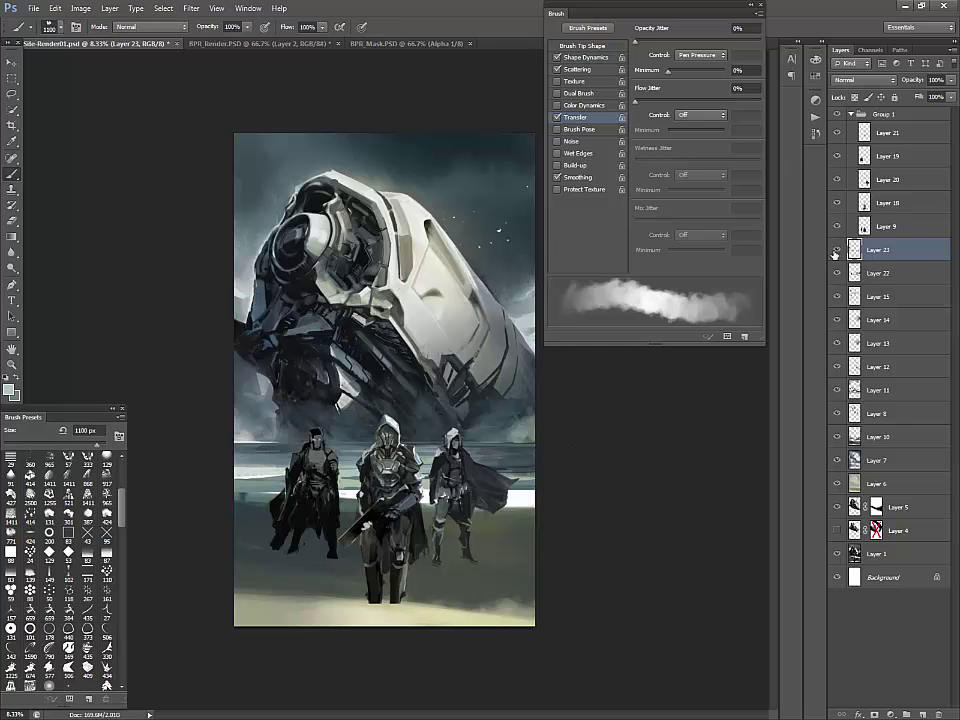
# Add a new layer directly beneath Group 1 and set its blend mode to Overlay
pyautogui.click(924, 117)
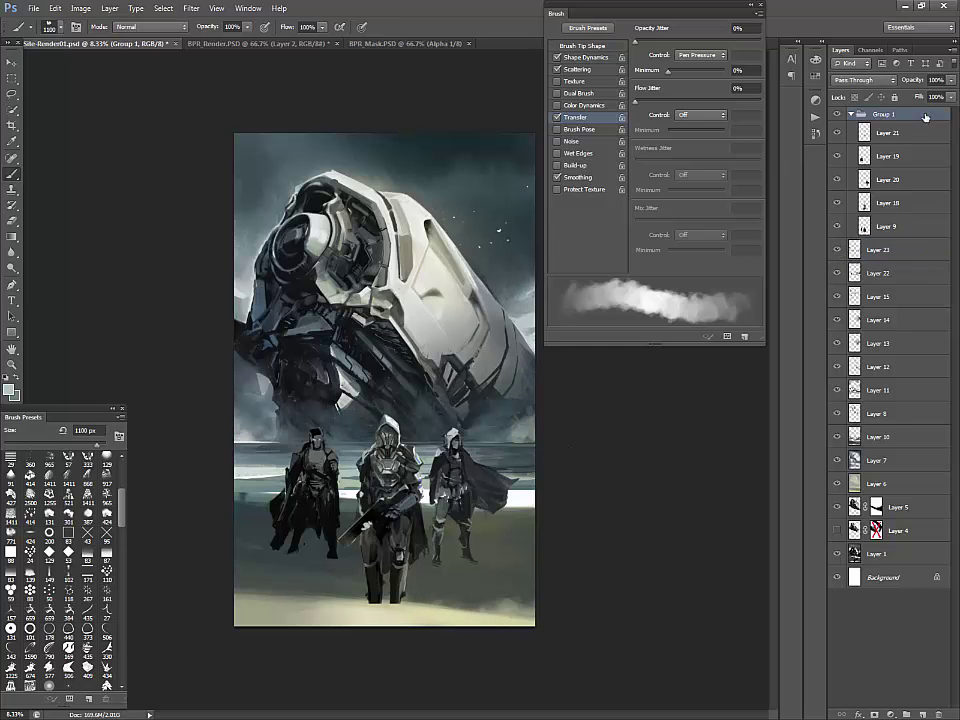
pyautogui.click(923, 714)
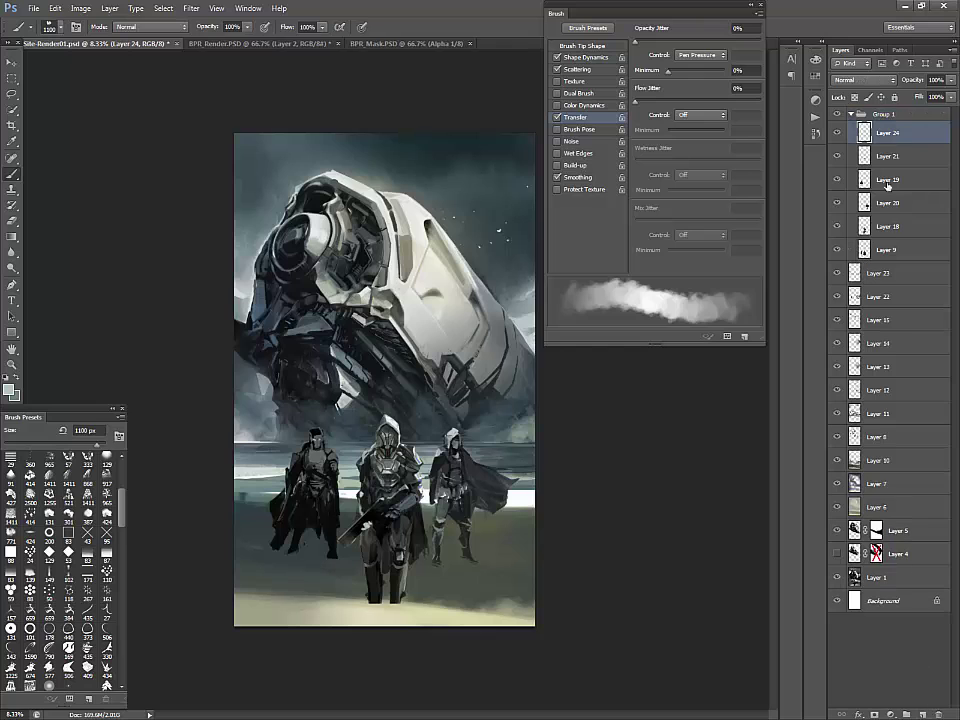
pyautogui.moveTo(887, 136); pyautogui.dragTo(896, 262)
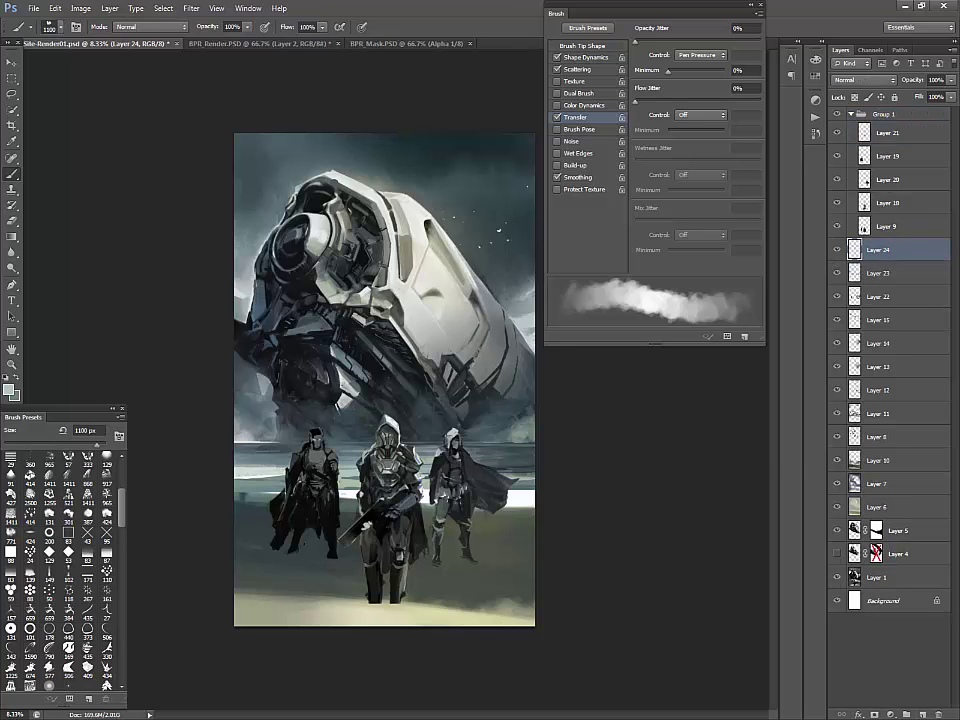
pyautogui.click(15, 397)
pyautogui.click(545, 334)
pyautogui.click(761, 274)
pyautogui.click(866, 81)
pyautogui.click(860, 226)
# Switch to the soft round 100 px brush preset with opacity controlled by pen pressure
pyautogui.moveTo(121, 492); pyautogui.dragTo(121, 463)
pyautogui.click(11, 457)
pyautogui.click(30, 457)
pyautogui.click(702, 55)
pyautogui.click(697, 88)
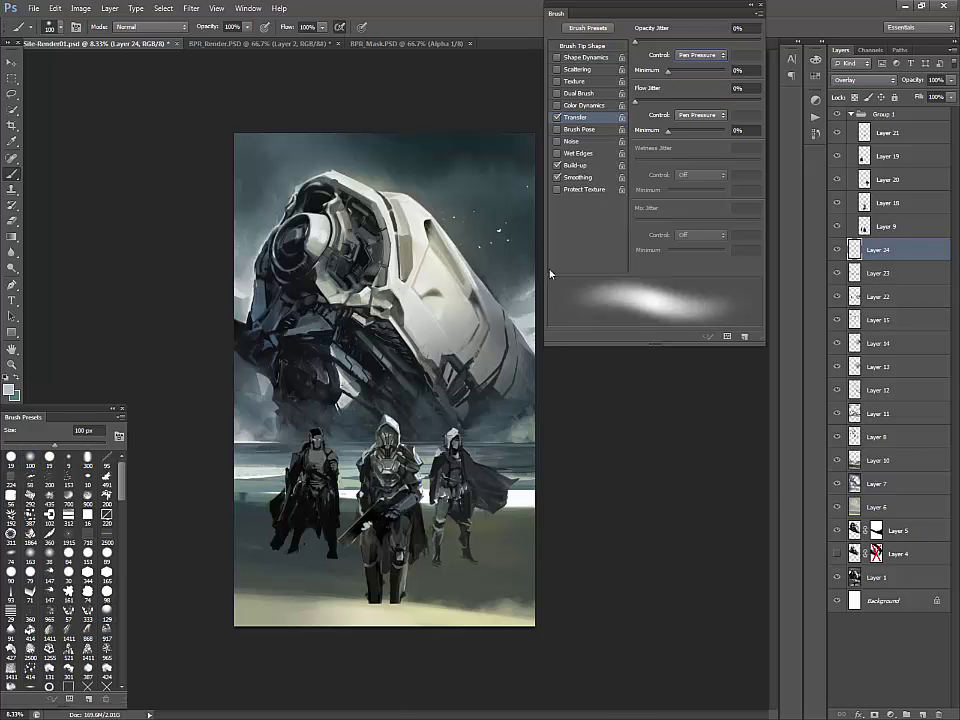
pyautogui.hotkey('ctrl', '+')
pyautogui.moveTo(666, 501)
pyautogui.mouseDown()
pyautogui.moveTo(636, 540)
pyautogui.moveTo(647, 537)
pyautogui.mouseUp()
pyautogui.hotkey('ctrl', '-')
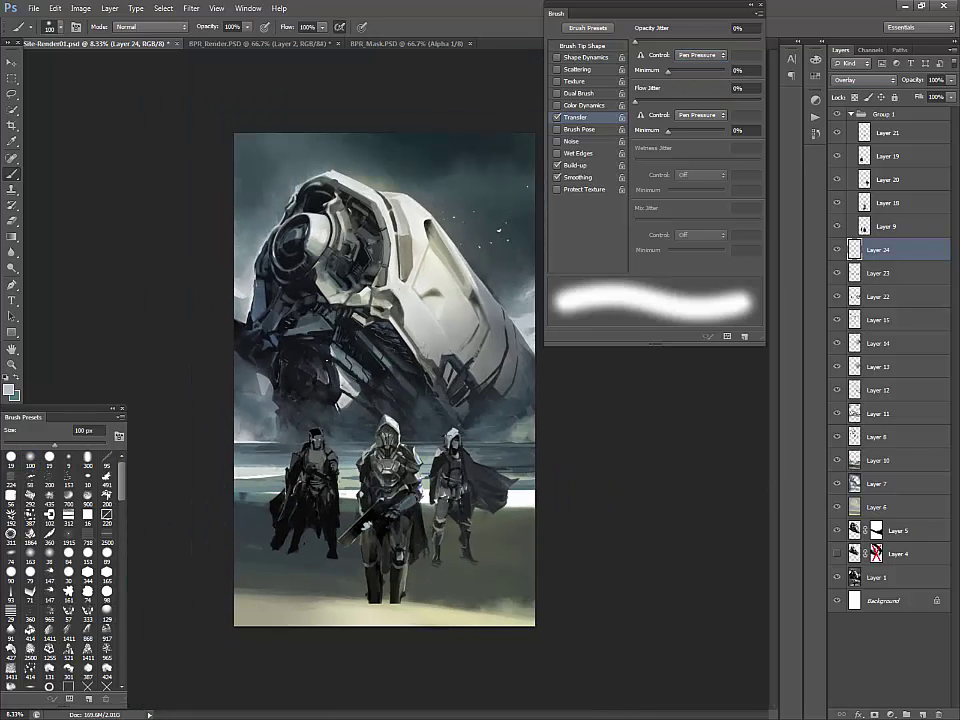
# Set the foreground to a muted dark teal and brush it over the machine's front mechanism at 600 px
pyautogui.click(9, 389)
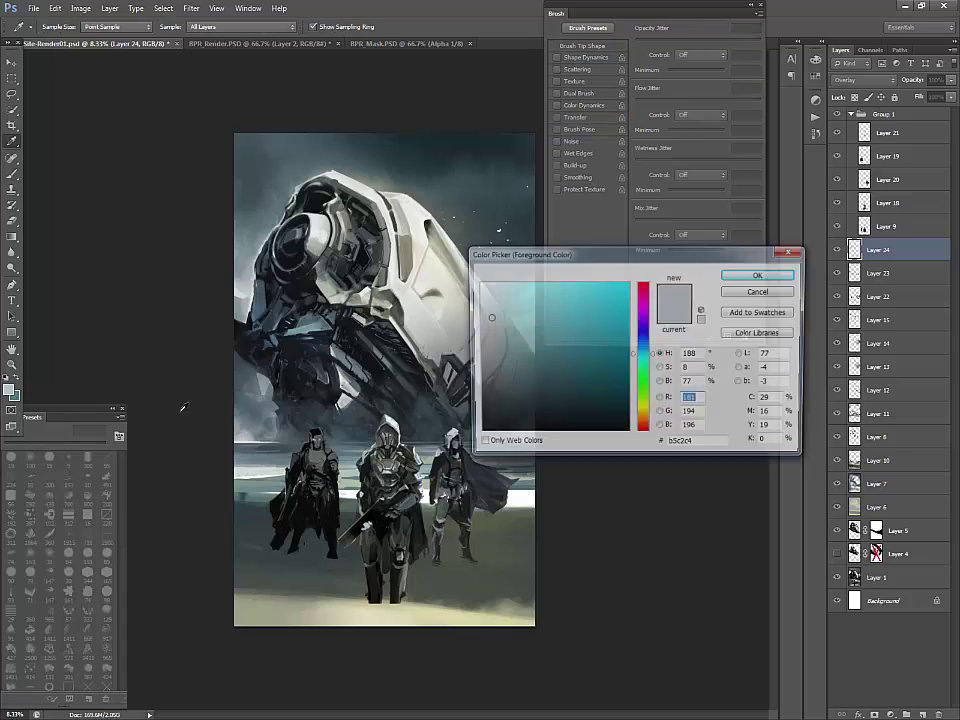
pyautogui.click(508, 369)
pyautogui.click(757, 275)
pyautogui.press('[')
pyautogui.press('[')
pyautogui.press('[')
pyautogui.moveTo(316, 284); pyautogui.dragTo(340, 286)
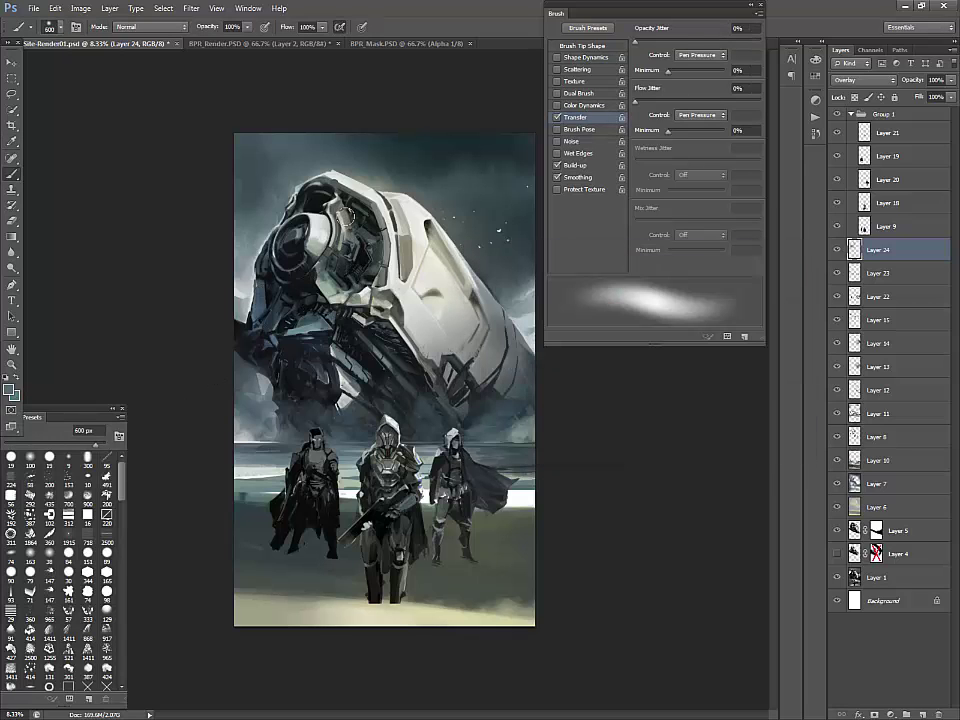
# Change the foreground colour to a pale yellow for the 600 px brush
pyautogui.click(9, 389)
pyautogui.click(645, 395)
pyautogui.moveTo(516, 308); pyautogui.dragTo(508, 293)
pyautogui.click(645, 410)
pyautogui.press('Return')
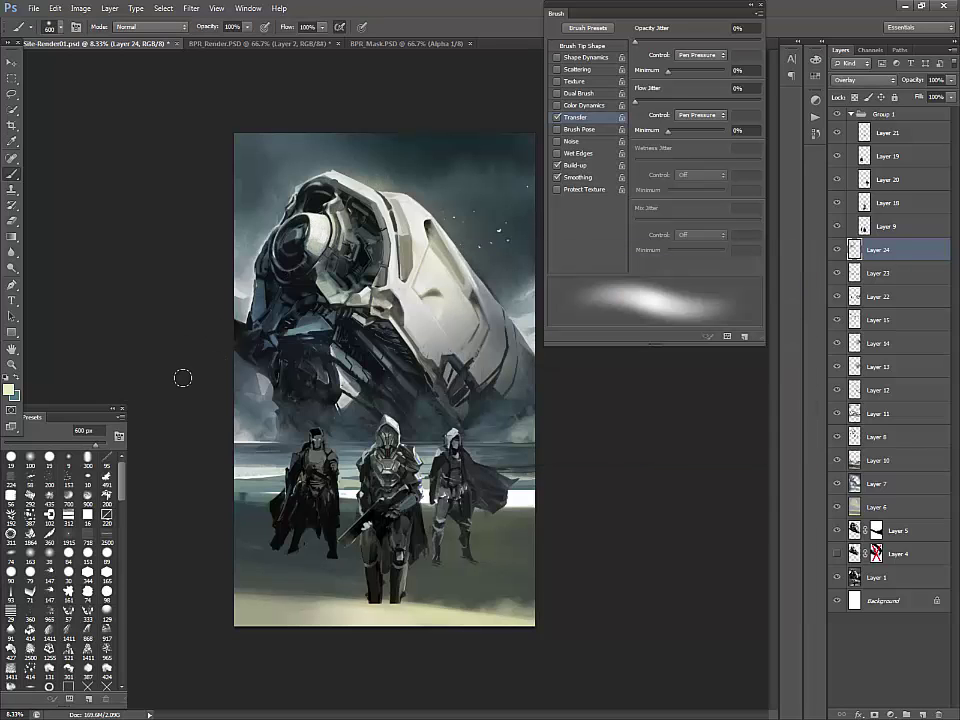
# Pick a dark teal and glaze it over the machine's front, underside and lower right edge at 1000 px
pyautogui.click(9, 389)
pyautogui.click(645, 353)
pyautogui.moveTo(545, 369); pyautogui.dragTo(516, 391)
pyautogui.click(732, 277)
pyautogui.press('Return')
pyautogui.press(']')
pyautogui.press(']')
pyautogui.press(']')
pyautogui.press(']')
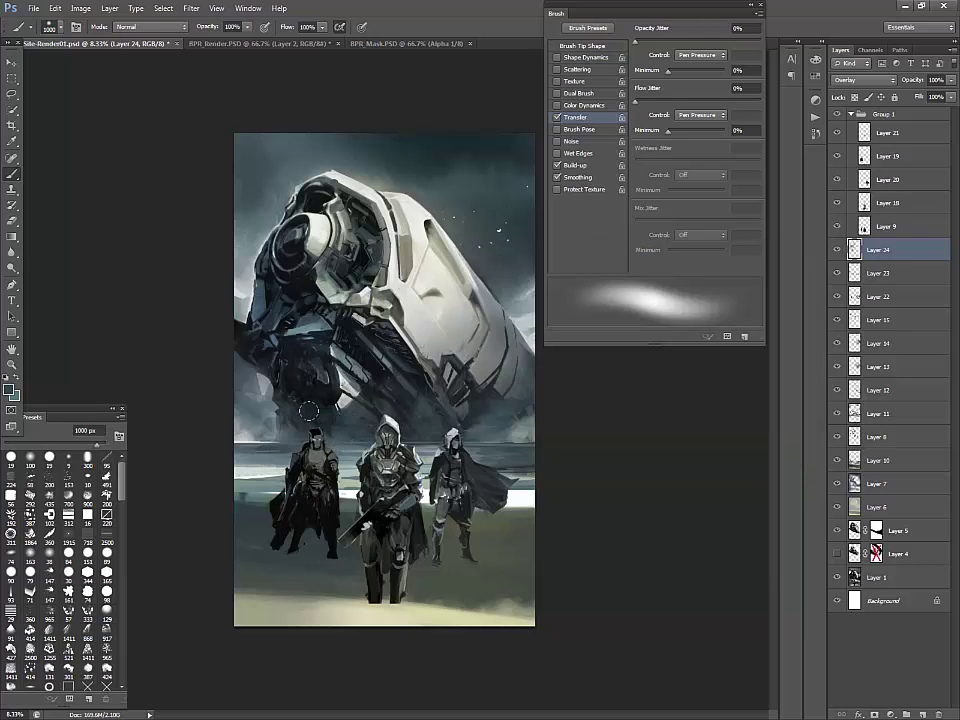
pyautogui.moveTo(392, 360); pyautogui.dragTo(427, 407)
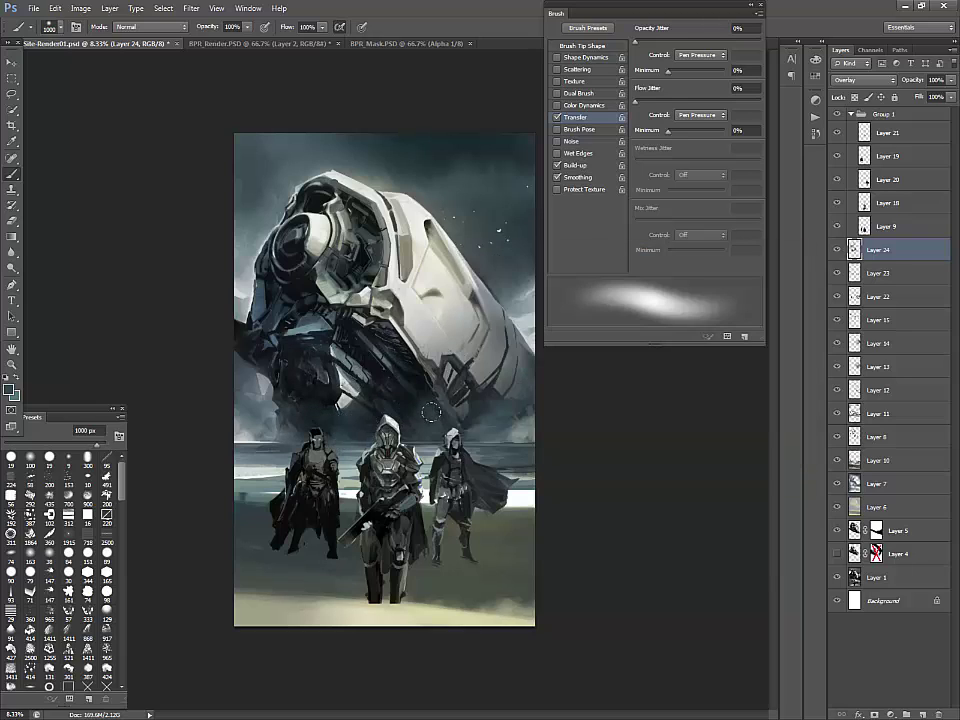
pyautogui.moveTo(260, 247); pyautogui.dragTo(375, 335)
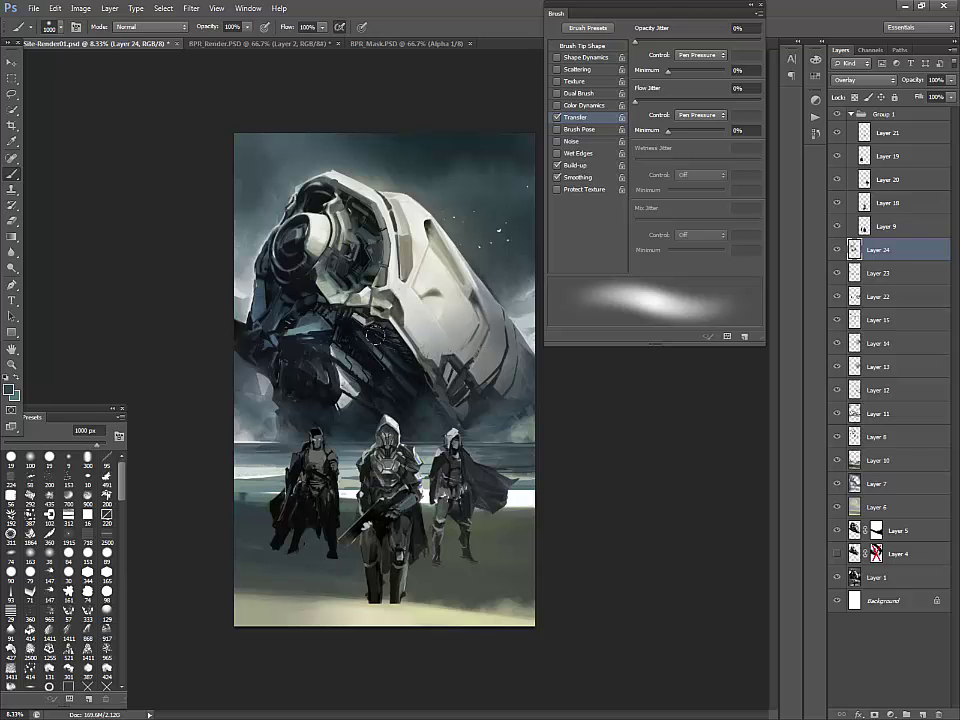
pyautogui.moveTo(468, 399); pyautogui.dragTo(512, 352)
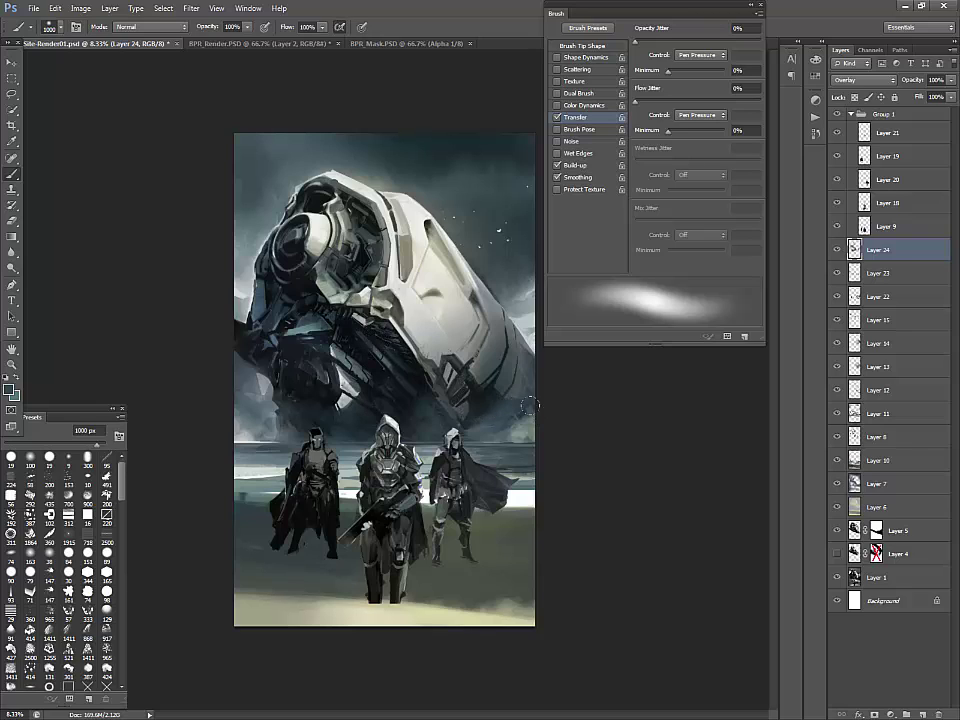
# Deepen the hull's lower right edge with the dark teal at 500 px, and restore the brush to 1000 px
pyautogui.press('[')
pyautogui.press('[')
pyautogui.press('[')
pyautogui.press('[')
pyautogui.press('[')
pyautogui.press('[')
pyautogui.press('[')
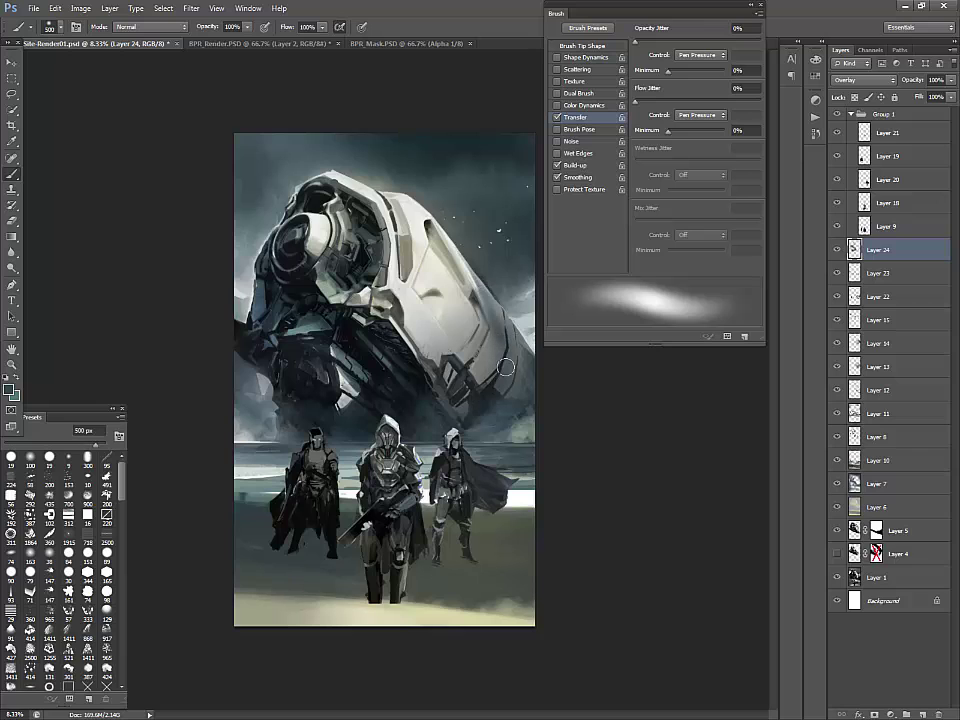
pyautogui.press(']')
pyautogui.press(']')
pyautogui.press(']')
pyautogui.press(']')
pyautogui.press(']')
pyautogui.press(']')
pyautogui.press(']')
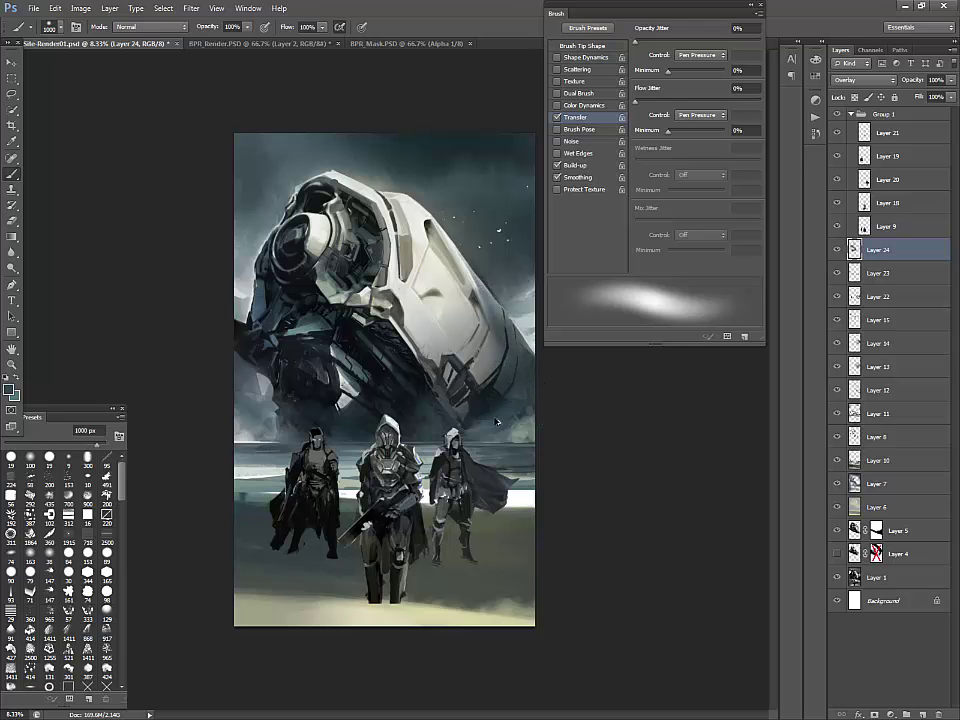
# Sample a tone from the hull's lower edge and glaze it over the machine's underside
pyautogui.hotkey('ctrl', '+')
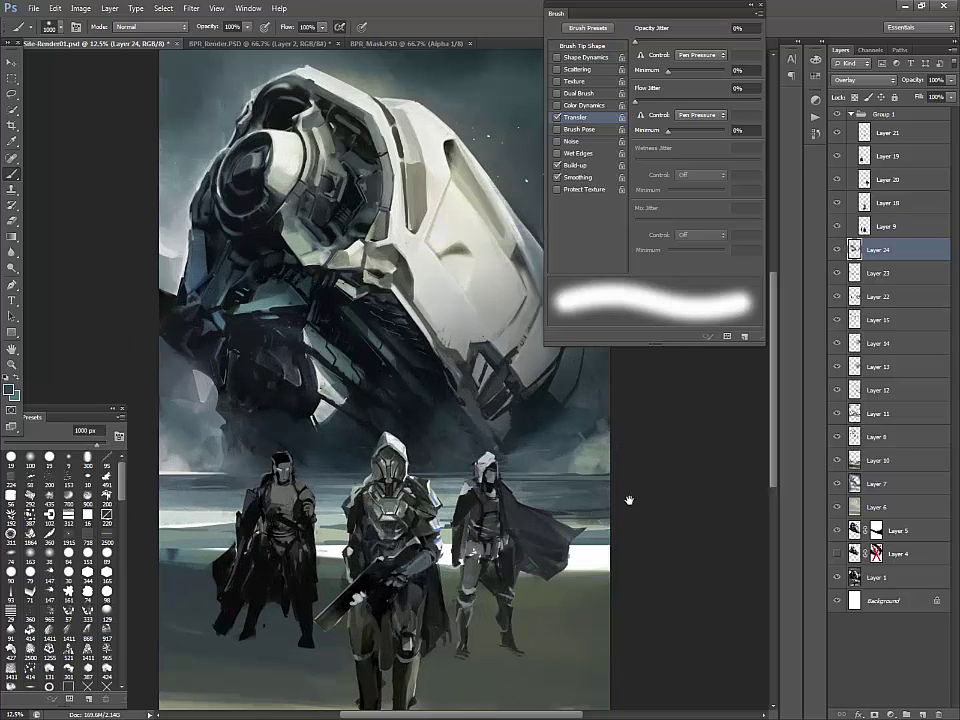
pyautogui.moveTo(628, 499); pyautogui.dragTo(521, 498)
pyautogui.keyDown('alt'); pyautogui.click(408, 358); pyautogui.keyUp('alt')
pyautogui.moveTo(398, 386); pyautogui.dragTo(350, 366)
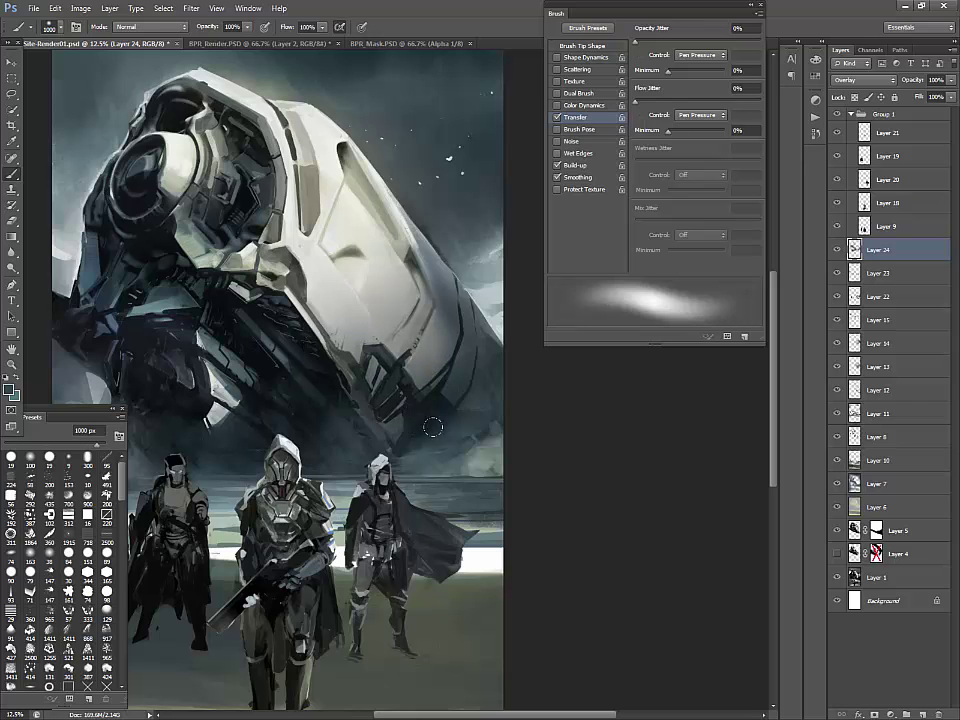
# Pick a pale cyan, tint the mist at the machine's right base, undo the excess strokes and reduce the brush to 600 px
pyautogui.click(9, 389)
pyautogui.click(519, 297)
pyautogui.click(727, 279)
pyautogui.press('b')
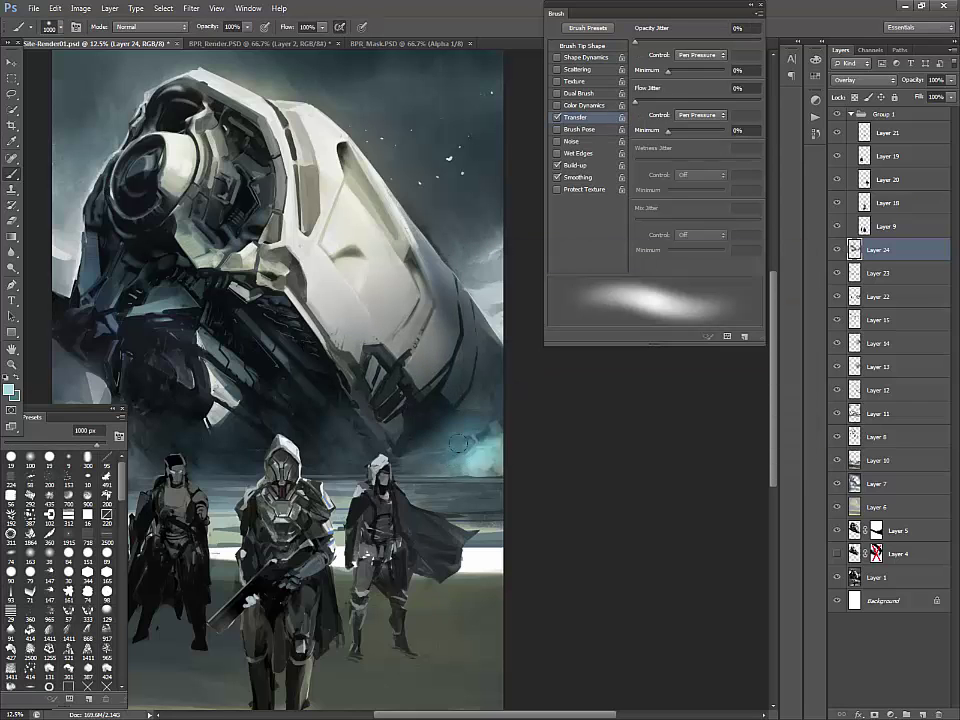
pyautogui.moveTo(505, 450)
pyautogui.mouseDown()
pyautogui.moveTo(457, 461)
pyautogui.moveTo(430, 487)
pyautogui.moveTo(559, 484)
pyautogui.mouseUp()
pyautogui.hotkey('ctrl', 'alt', 'z')
pyautogui.press('[')
pyautogui.press('[')
pyautogui.press('[')
pyautogui.press('[')
pyautogui.press('[')
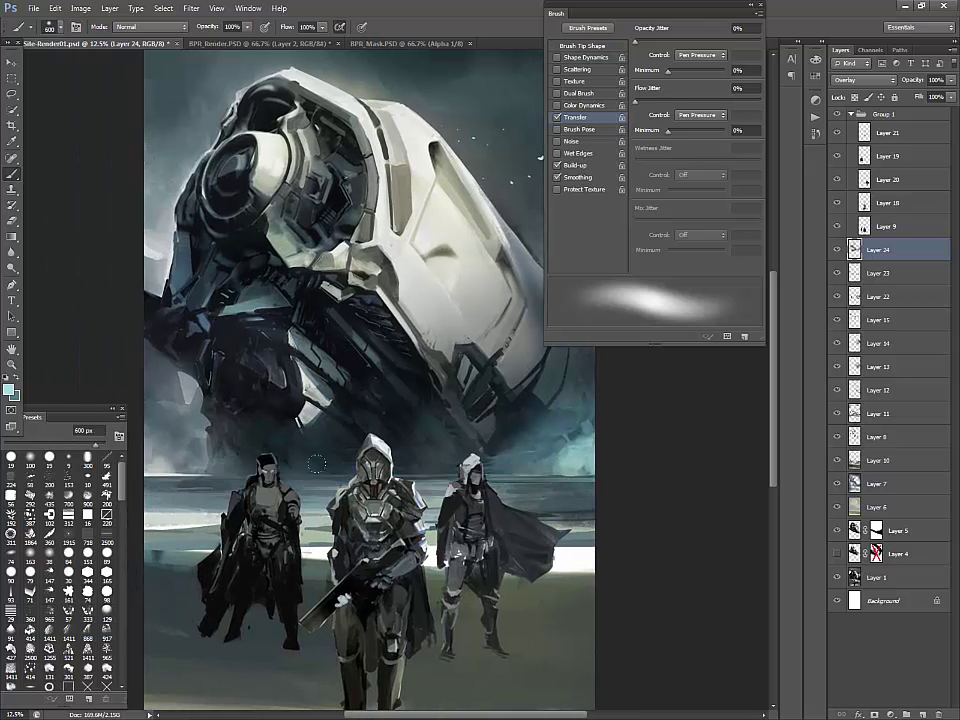
# Tint the mist around the machine's left base with the pale cyan at 1100 px
pyautogui.press(']')
pyautogui.press(']')
pyautogui.press(']')
pyautogui.press(']')
pyautogui.press(']')
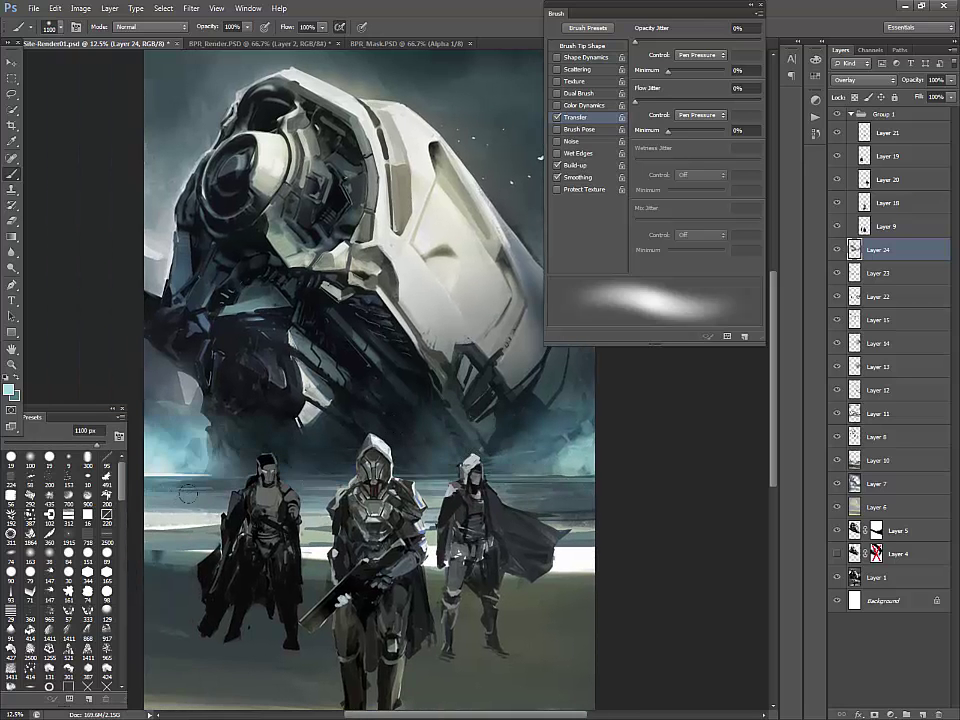
pyautogui.moveTo(245, 398); pyautogui.dragTo(247, 455)
pyautogui.hotkey('ctrl', '-')
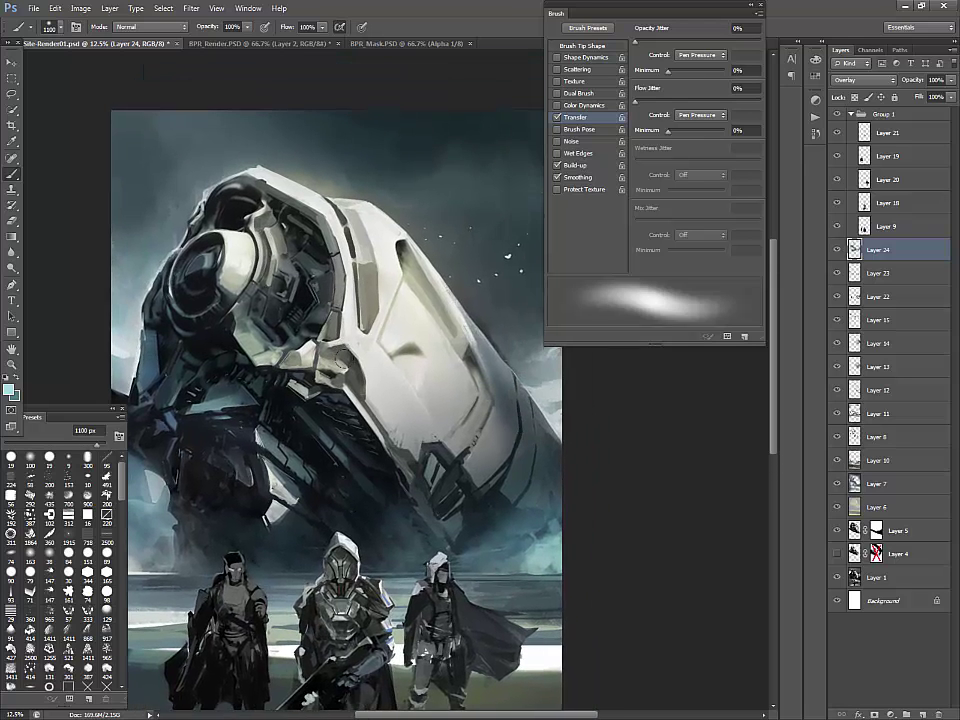
pyautogui.moveTo(521, 333)
pyautogui.mouseDown()
pyautogui.moveTo(527, 272)
pyautogui.moveTo(519, 366)
pyautogui.mouseUp()
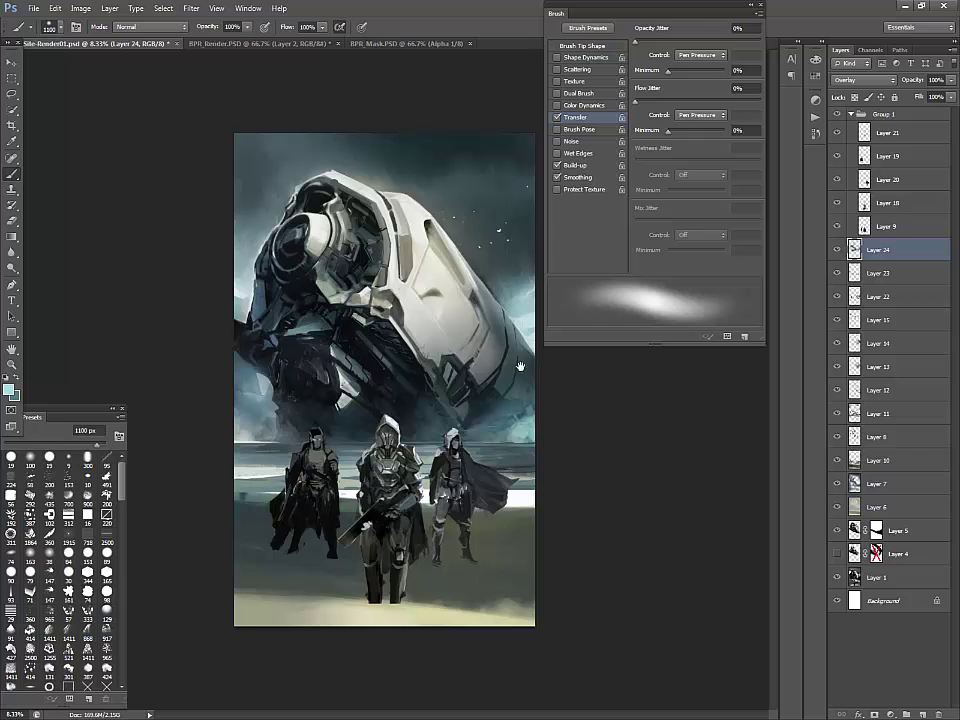
# Set the foreground colour to a muted slate blue
pyautogui.click(9, 390)
pyautogui.click(518, 340)
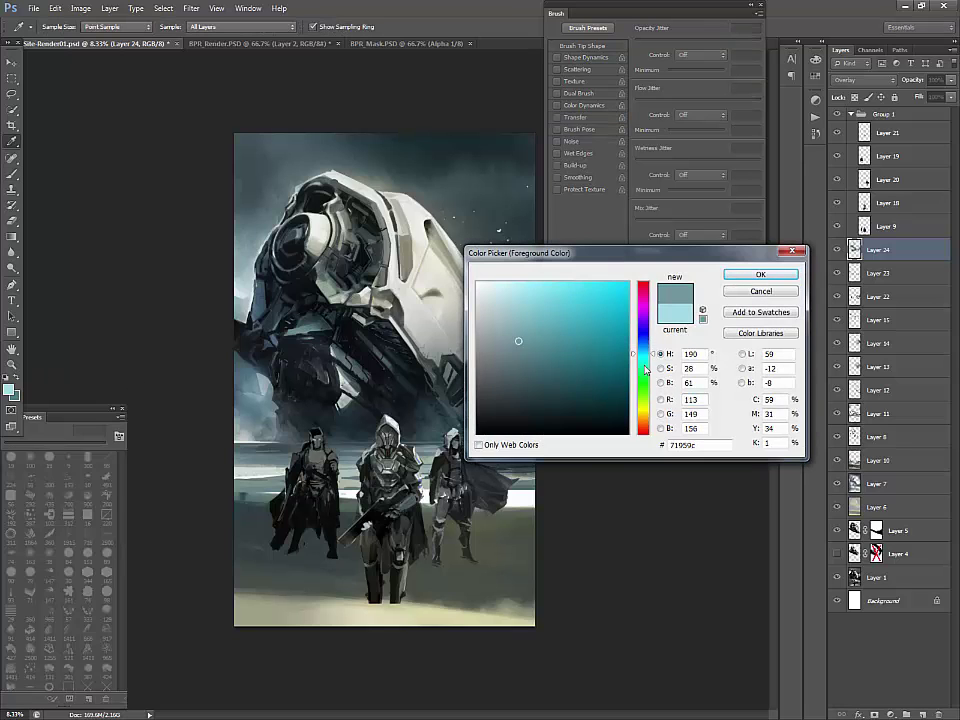
pyautogui.click(643, 345)
pyautogui.press('Return')
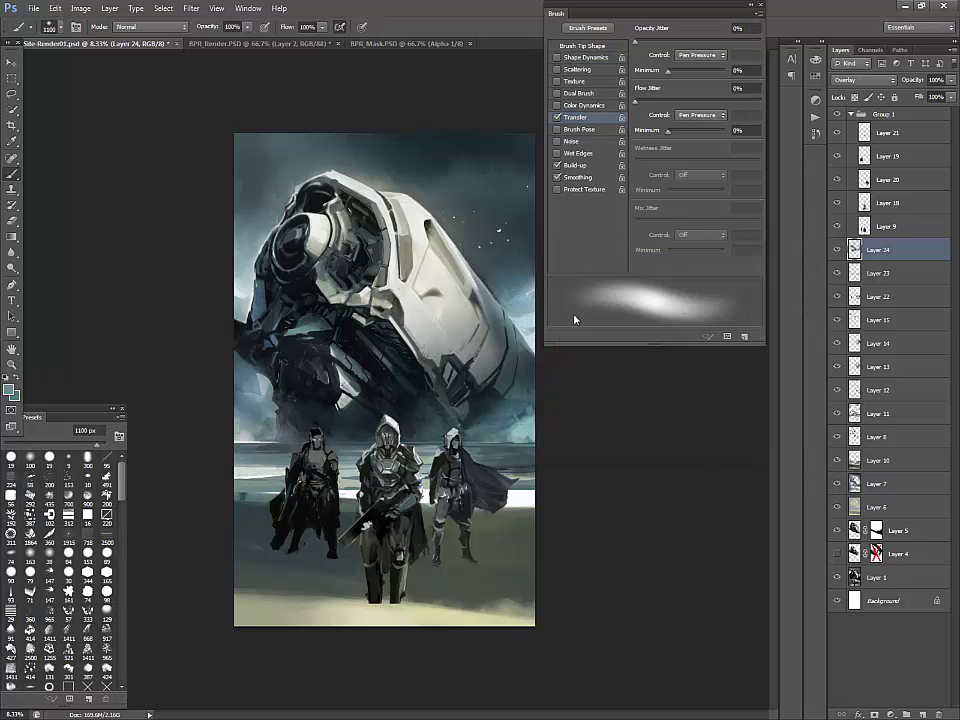
# Set the foreground to pale yellow e7e7ac and warm the hull's upper panels with the brush at 800 to 900 px
pyautogui.press('i')
pyautogui.click(10, 389)
pyautogui.click(440, 306)
pyautogui.click(514, 296)
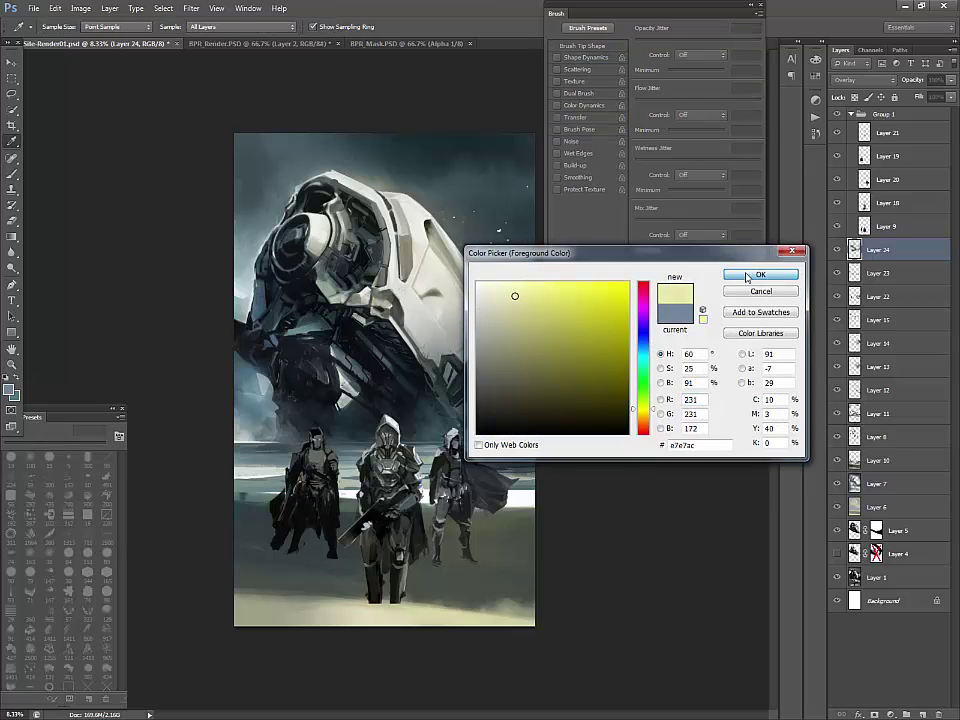
pyautogui.click(750, 277)
pyautogui.moveTo(422, 240); pyautogui.dragTo(441, 318)
pyautogui.hotkey('ctrl', 'z')
pyautogui.press('[')
pyautogui.press('[')
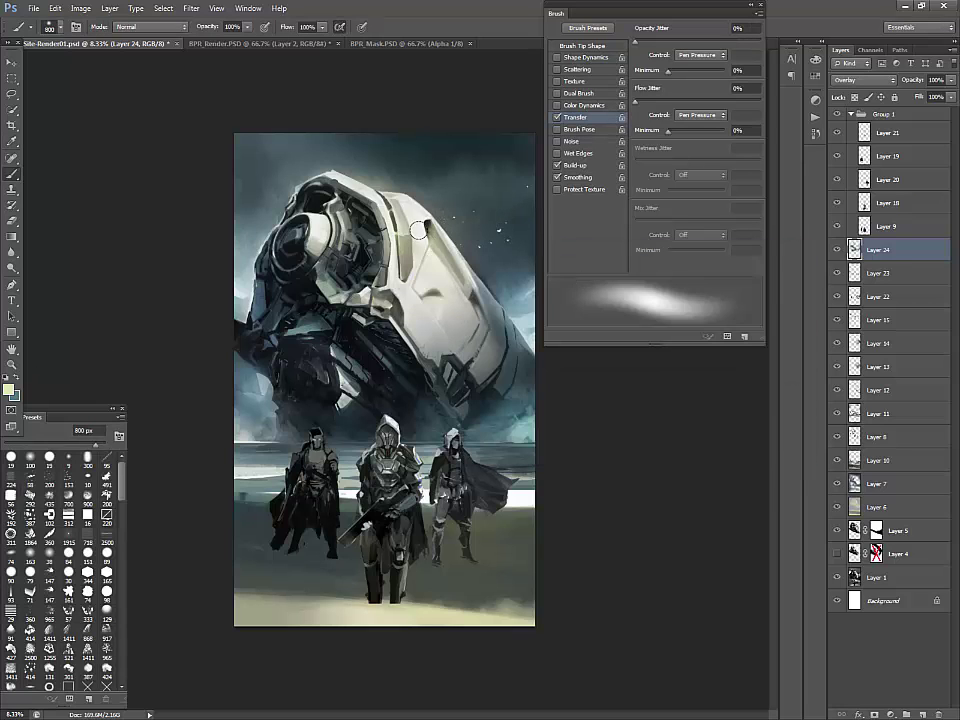
pyautogui.moveTo(414, 232)
pyautogui.mouseDown()
pyautogui.moveTo(435, 248)
pyautogui.moveTo(400, 270)
pyautogui.mouseUp()
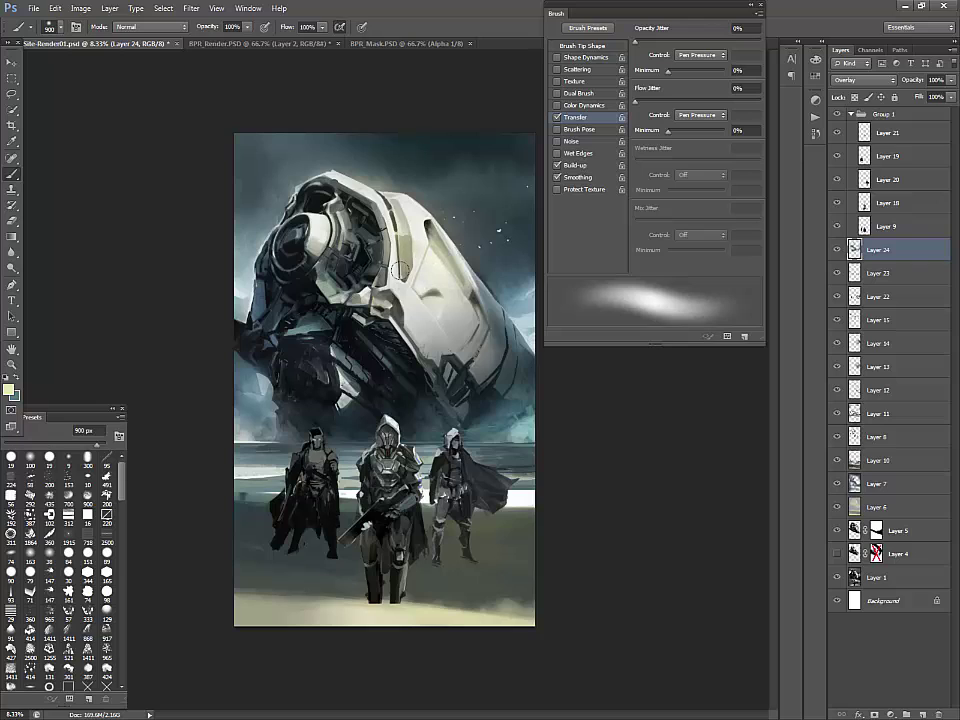
# Undo the last broad yellow stroke and warm the machine's front rim and inner mechanism at 300 to 400 px
pyautogui.press('[')
pyautogui.press('[')
pyautogui.press('[')
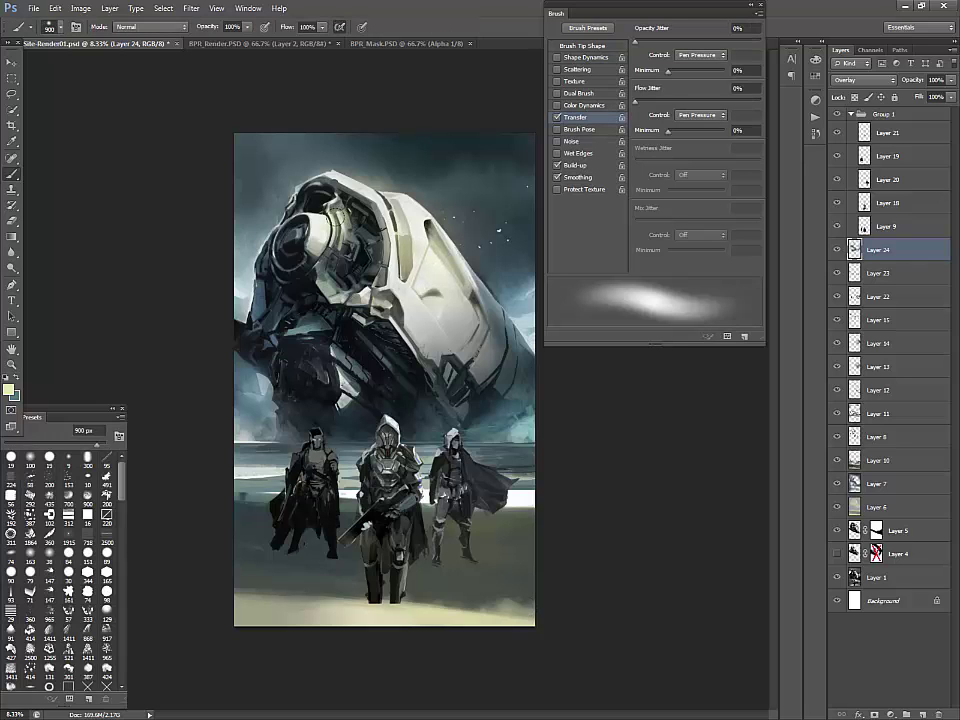
pyautogui.hotkey('ctrl', 'z')
pyautogui.press('[')
pyautogui.press('[')
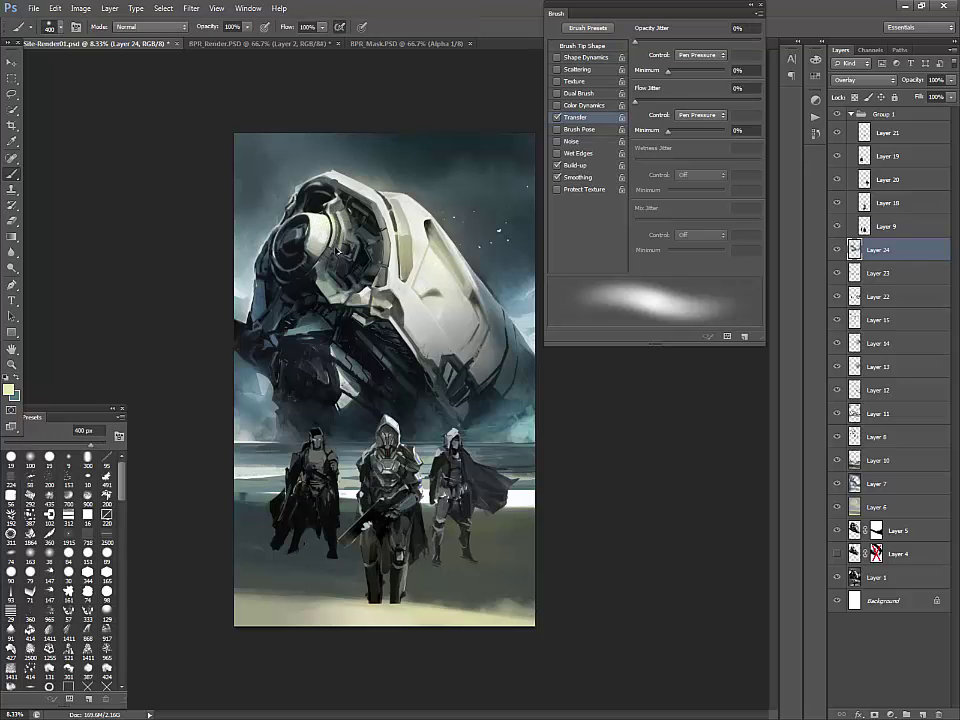
pyautogui.press('[')
pyautogui.press('[')
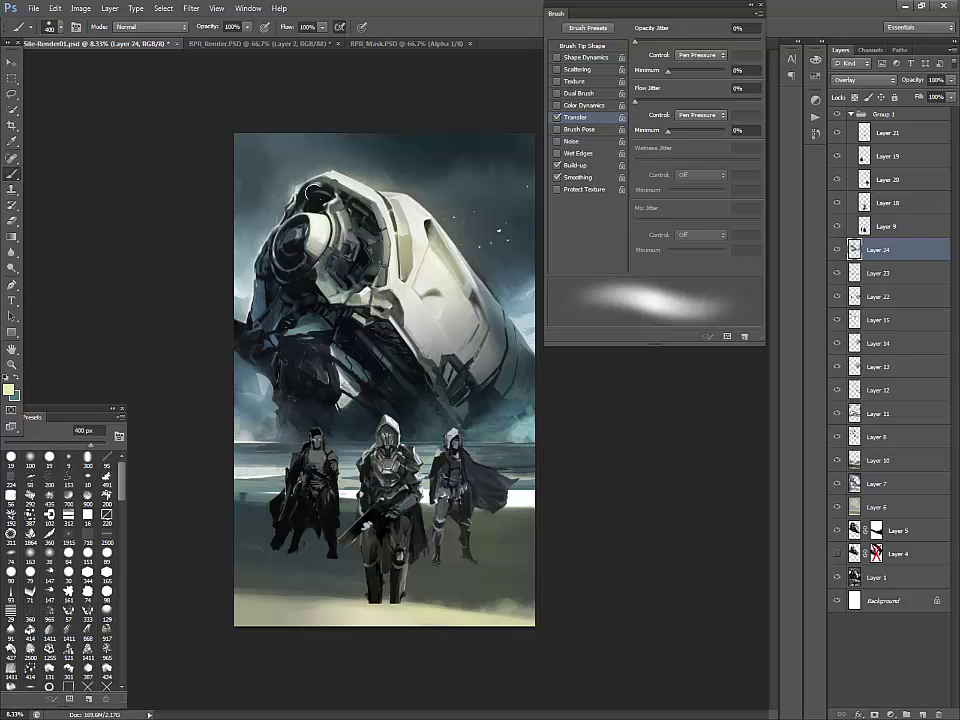
pyautogui.press(']')
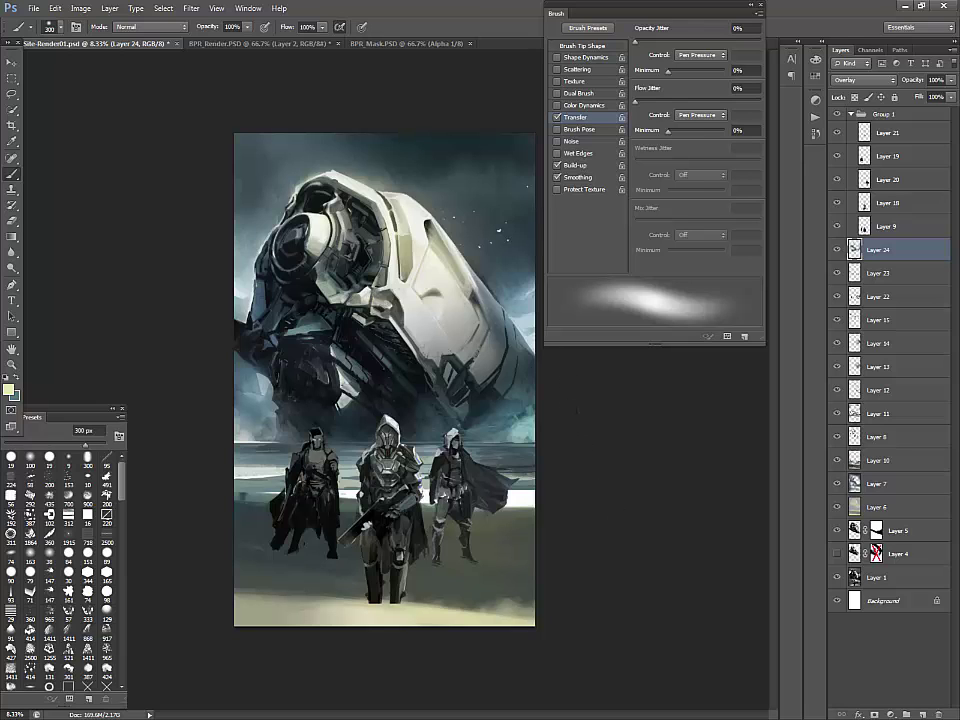
# Add a new layer at the top of Group 1 for work on the figures
pyautogui.click(908, 115)
pyautogui.click(922, 714)
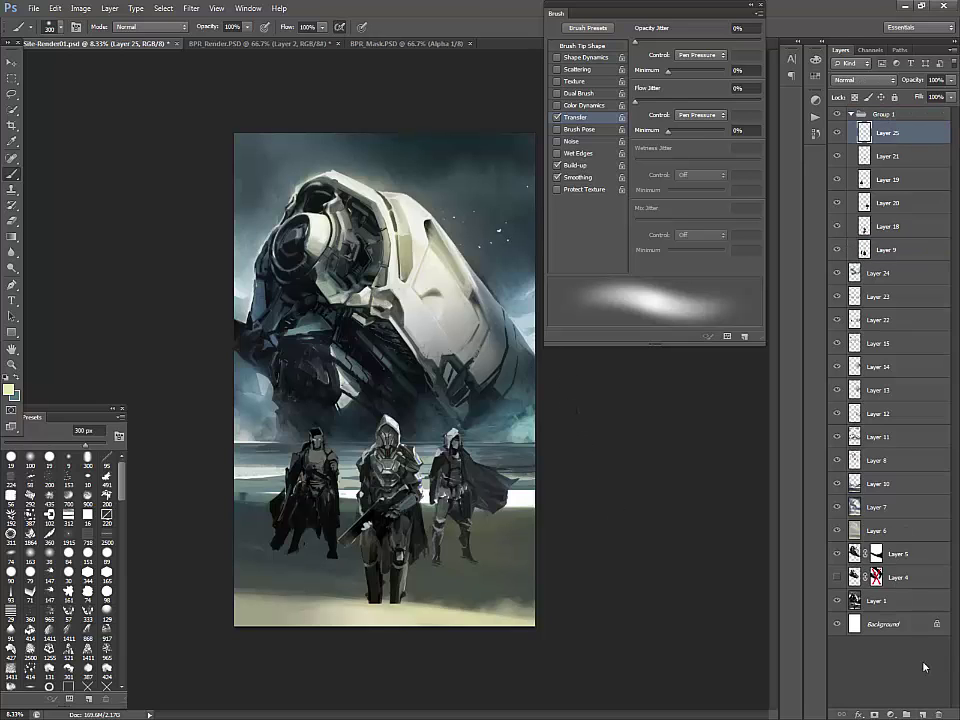
pyautogui.hotkey('ctrl', '+')
pyautogui.hotkey('ctrl', '+')
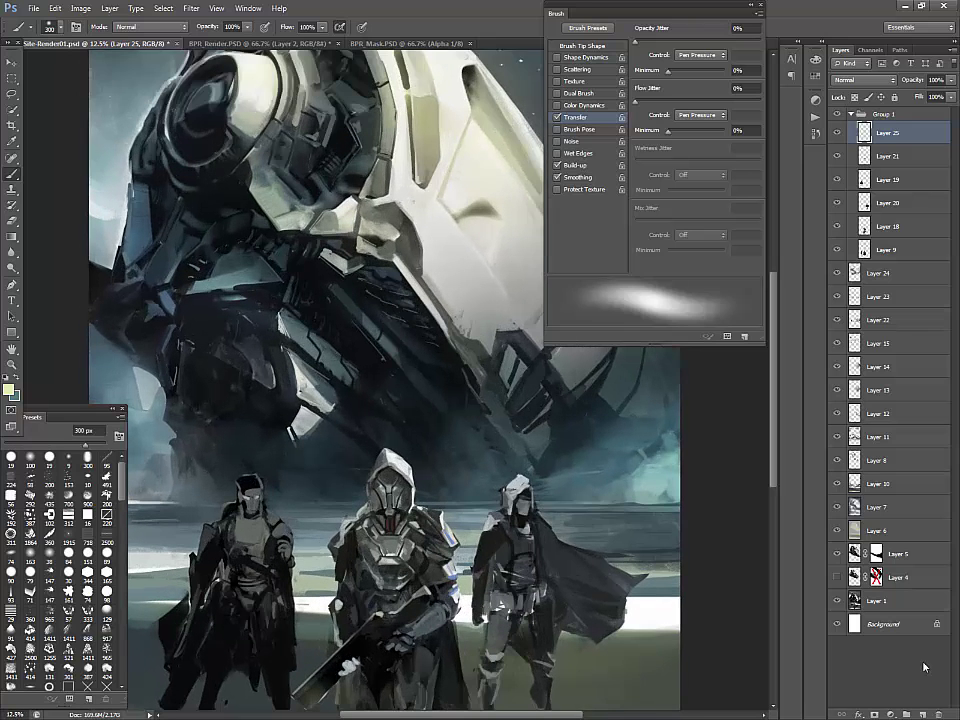
# Choose the round brush with pen-pressure opacity and set a near-black foreground colour for detailing the figures
pyautogui.click(94, 521)
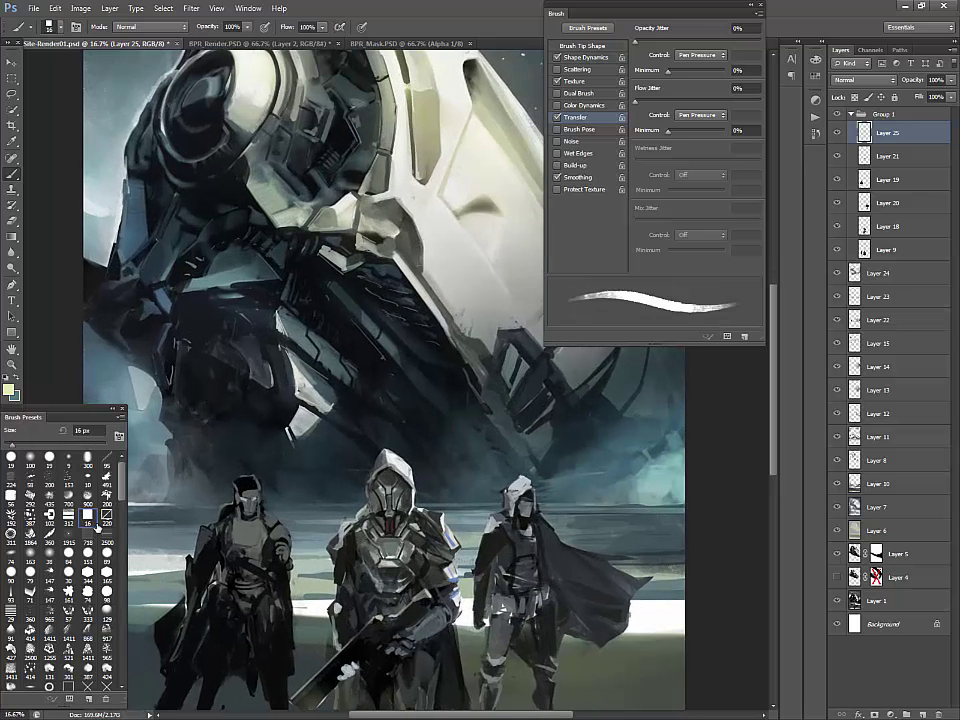
pyautogui.keyDown('alt'); pyautogui.click(290, 345); pyautogui.keyUp('alt')
pyautogui.keyDown('alt'); pyautogui.click(381, 471); pyautogui.keyUp('alt')
pyautogui.click(49, 457)
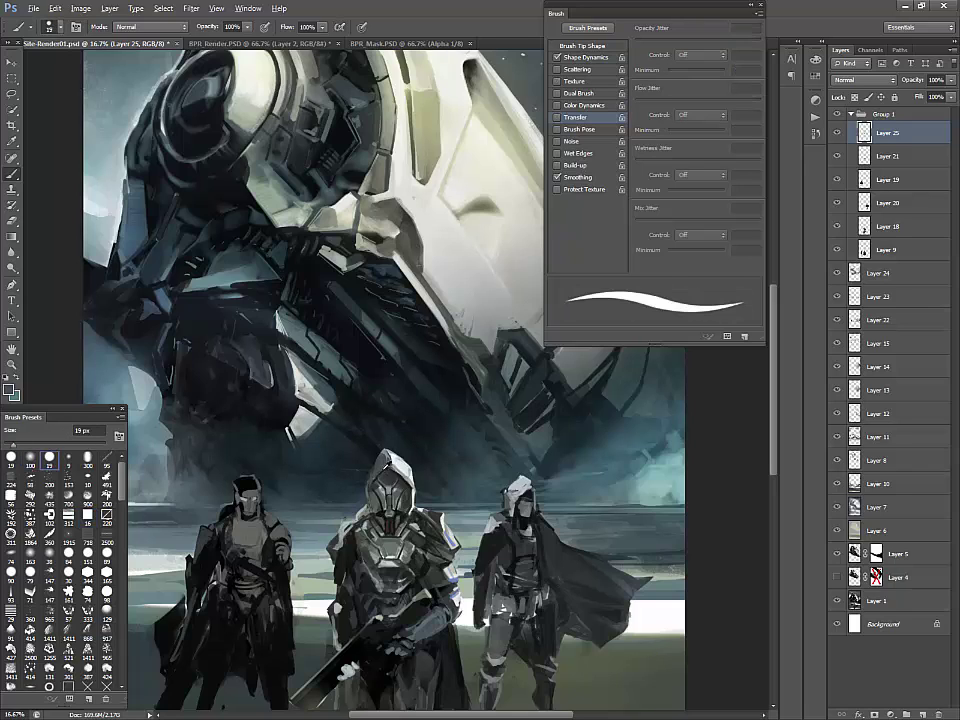
pyautogui.keyDown('alt'); pyautogui.click(372, 496); pyautogui.keyUp('alt')
pyautogui.moveTo(500, 549); pyautogui.dragTo(453, 379)
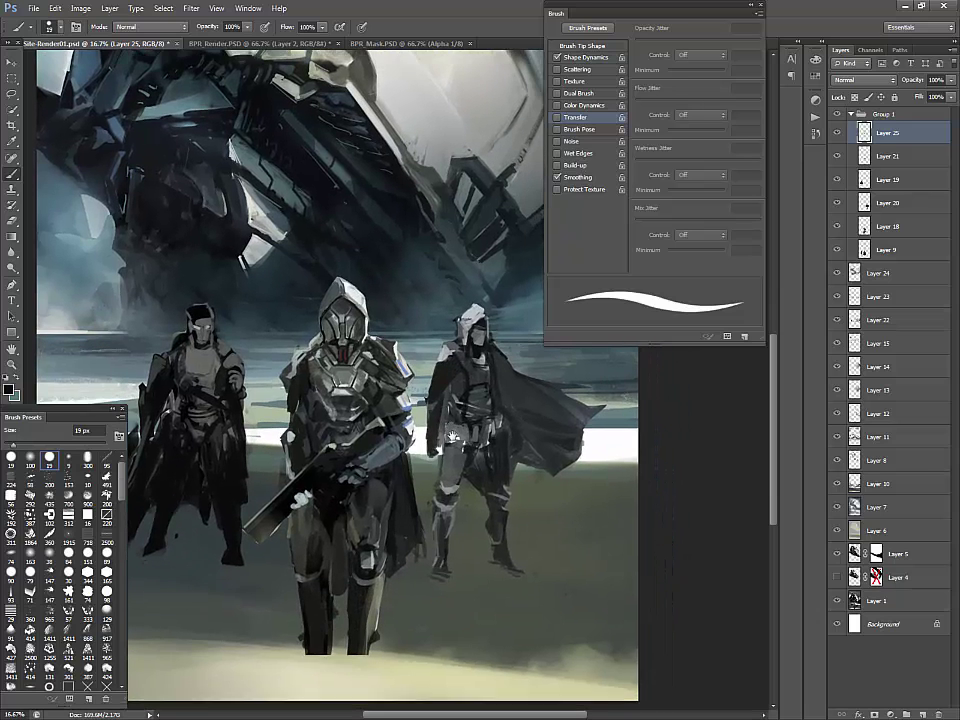
pyautogui.click(12, 458)
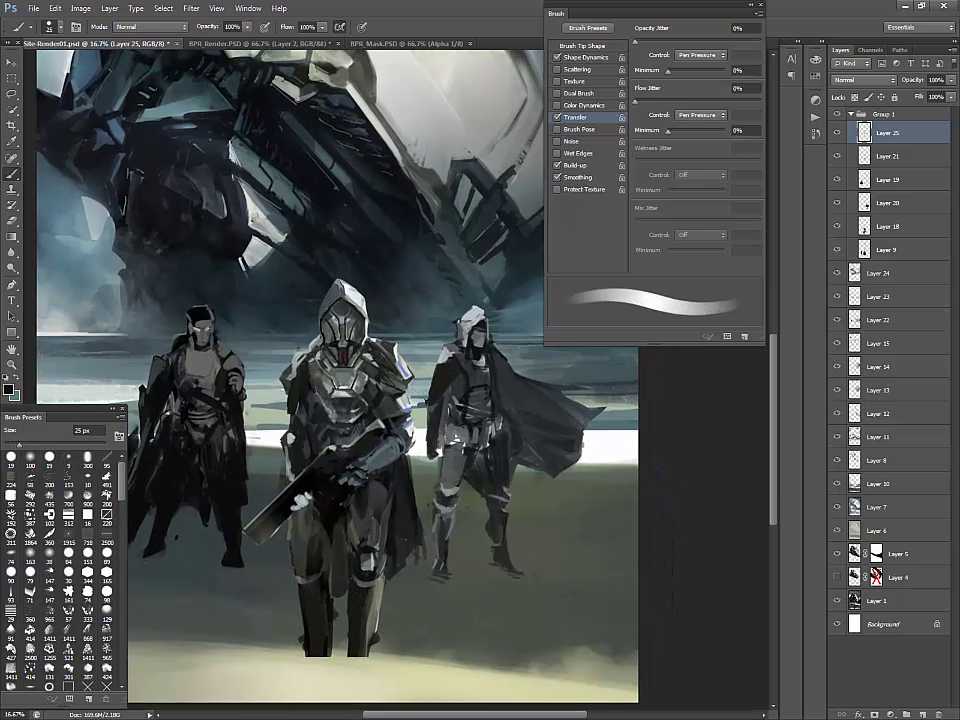
pyautogui.click(9, 388)
pyautogui.click(741, 277)
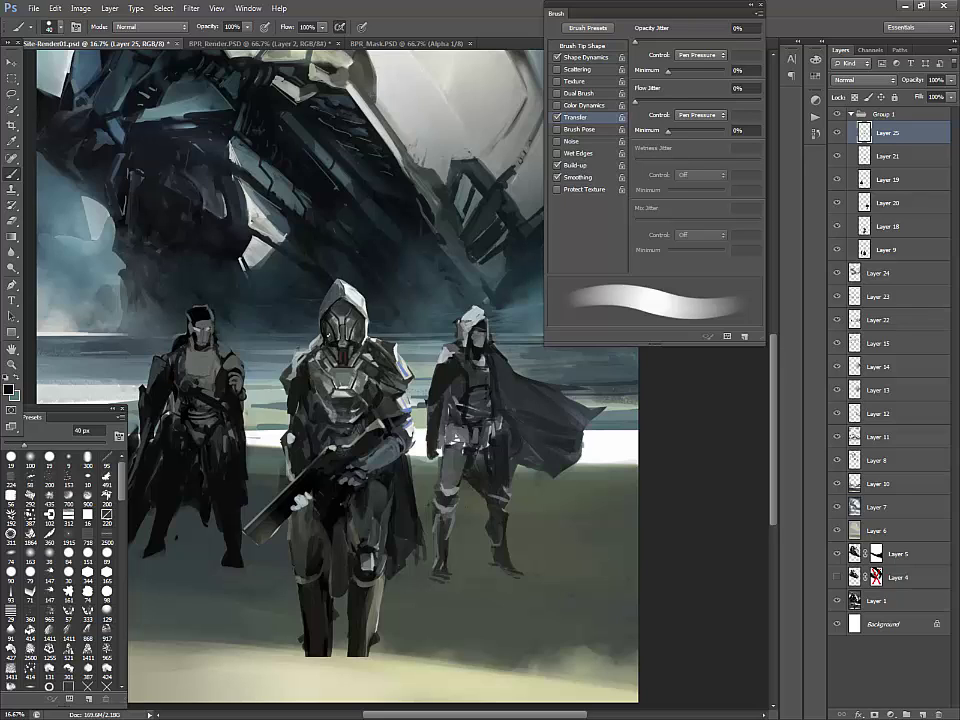
# Darken and shape the central figure's upper chest armour with the near-black brush at 30 to 70 px
pyautogui.press('[')
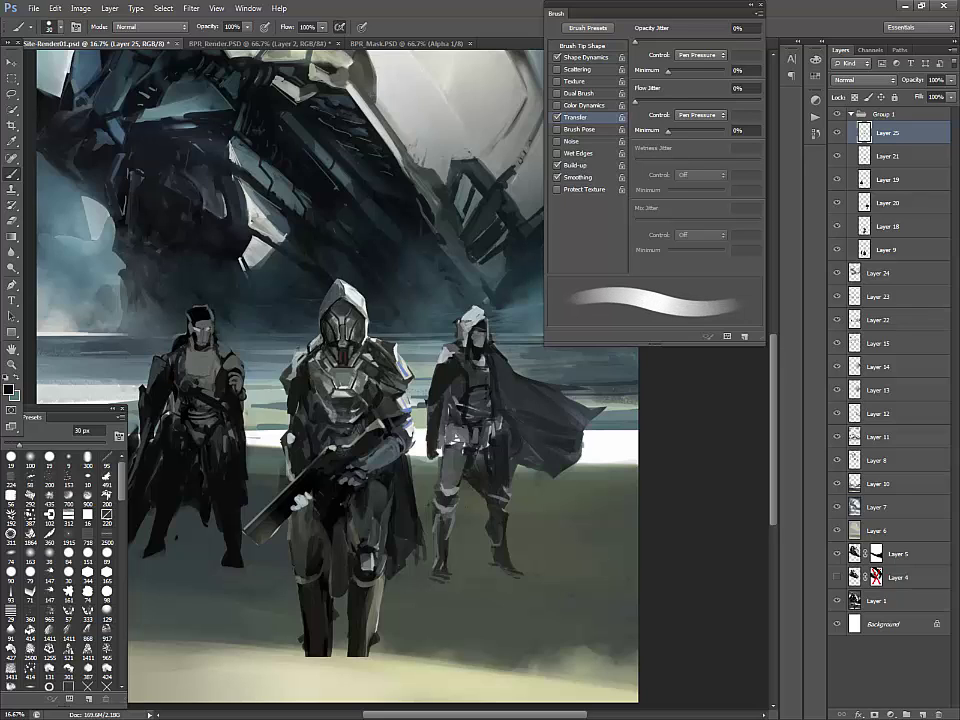
pyautogui.press(']')
pyautogui.press(']')
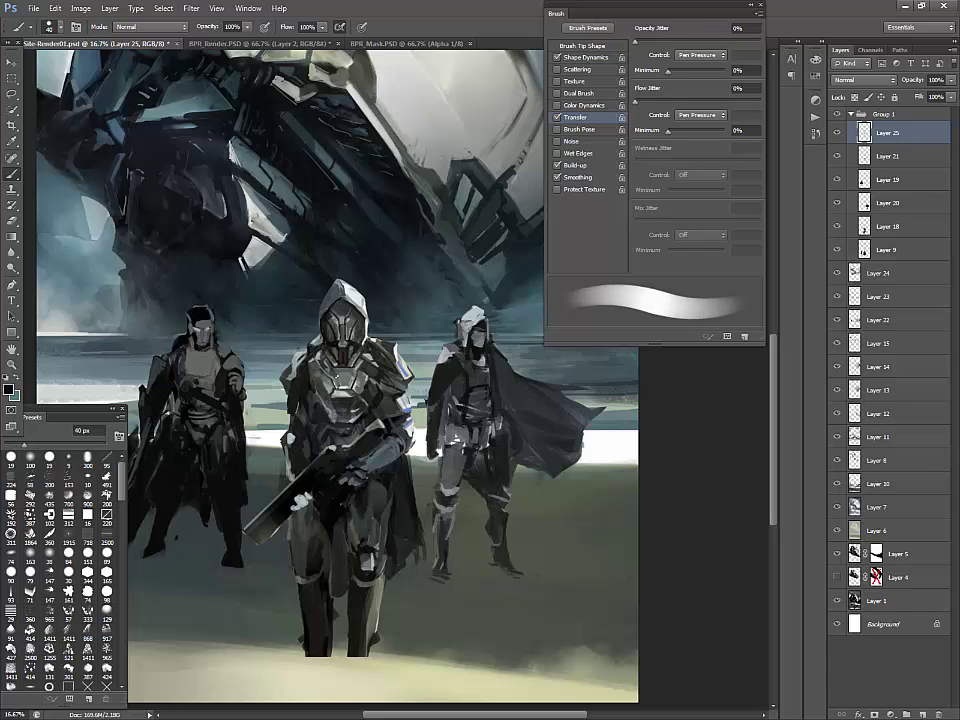
pyautogui.press(']')
pyautogui.press(']')
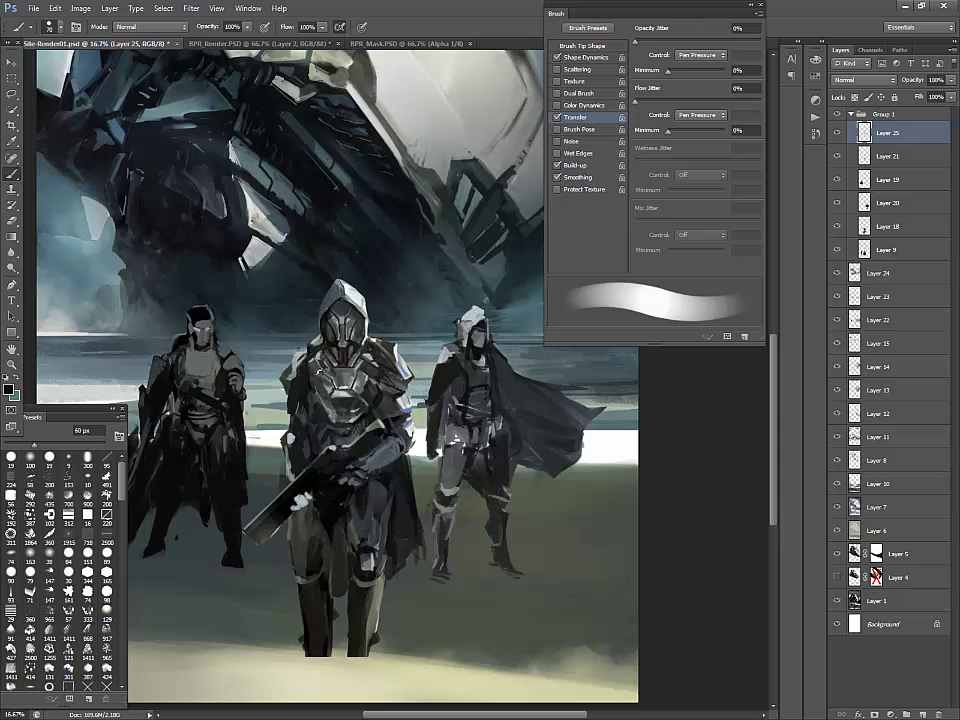
pyautogui.press('[')
pyautogui.press('[')
pyautogui.press('[')
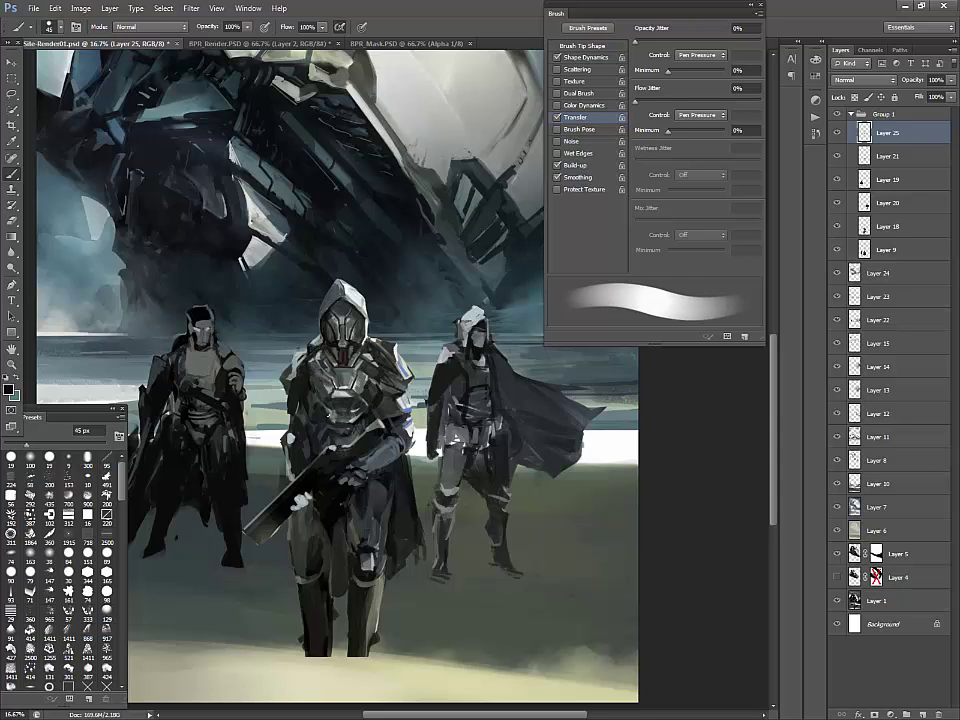
# Deepen the shadows around the central figure's midriff with the brush at 80 px
pyautogui.press(']')
pyautogui.press(']')
pyautogui.press(']')
pyautogui.press(']')
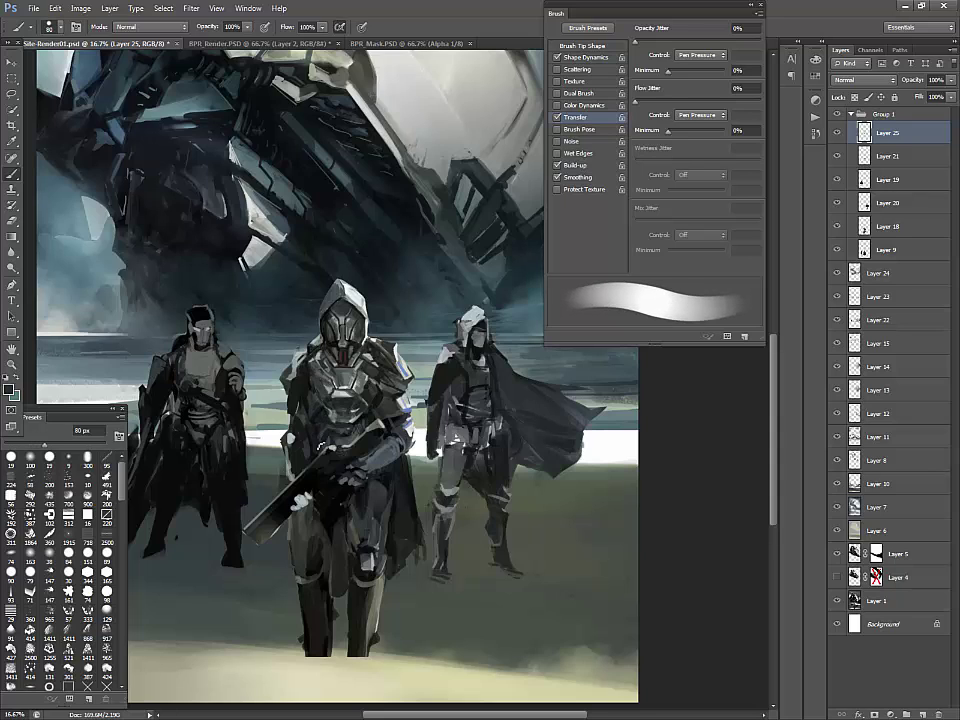
pyautogui.moveTo(438, 381); pyautogui.dragTo(433, 381)
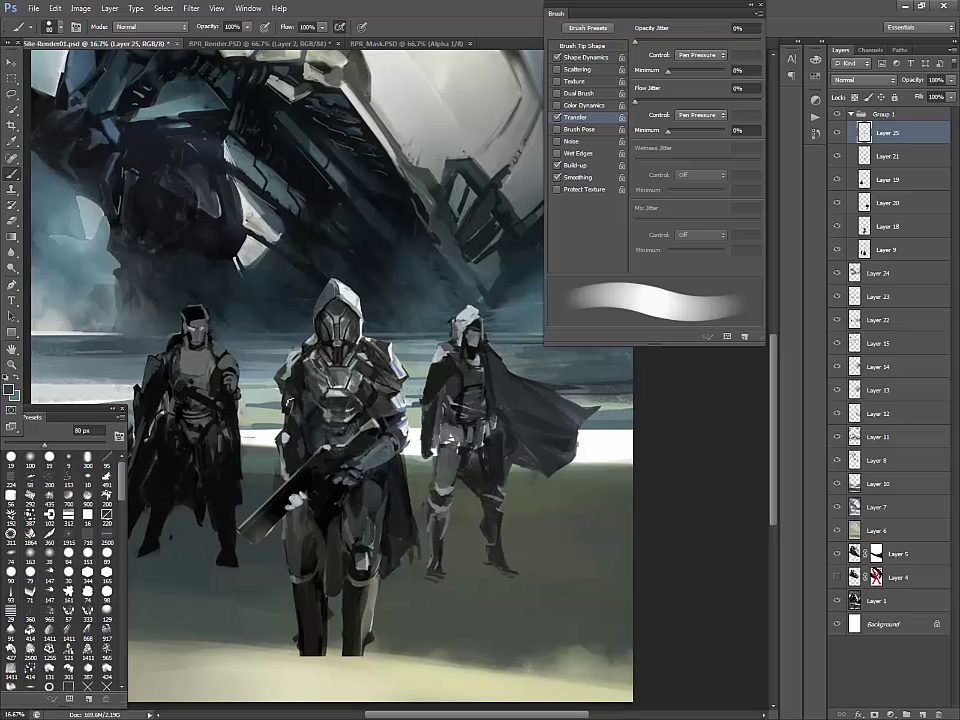
# Sample the pale background colour and clean up the silhouette beside the central figure's left-hand arm at 35 px
pyautogui.keyDown('alt'); pyautogui.click(275, 416); pyautogui.keyUp('alt')
pyautogui.press('[')
pyautogui.press('[')
pyautogui.press('[')
pyautogui.press('[')
pyautogui.press('[')
pyautogui.press('[')
pyautogui.press('[')
pyautogui.press('[')
pyautogui.press('[')
pyautogui.press('[')
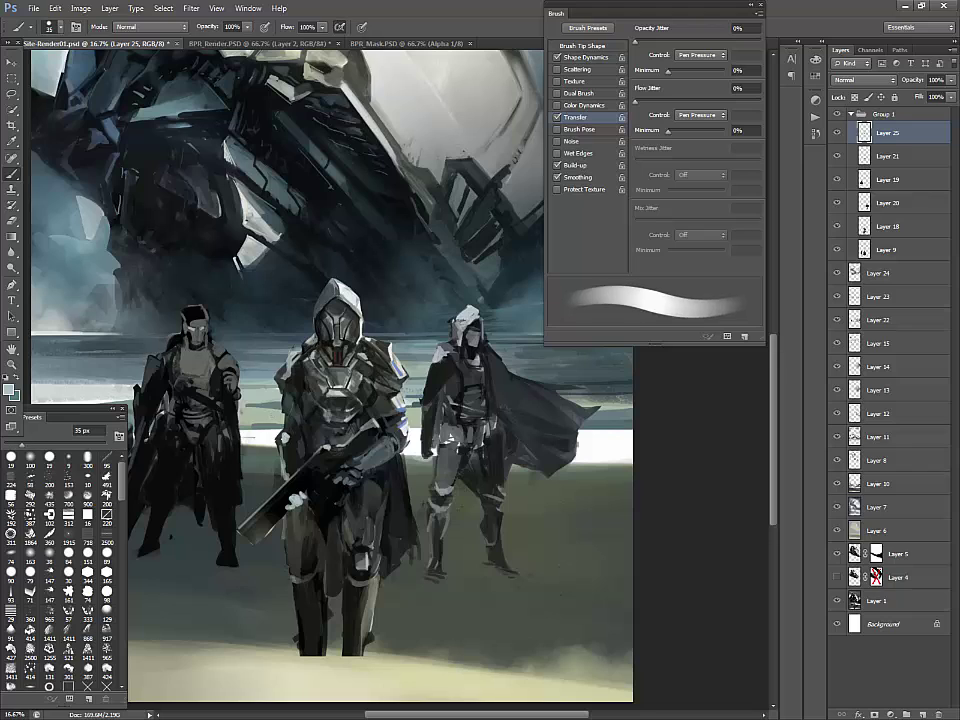
# Paint dark tones over the white patch at the central figure's left-hand elbow, varying the brush from 60 down to 15 px
pyautogui.press(']')
pyautogui.press(']')
pyautogui.press(']')
pyautogui.press(']')
pyautogui.press(']')
pyautogui.press(']')
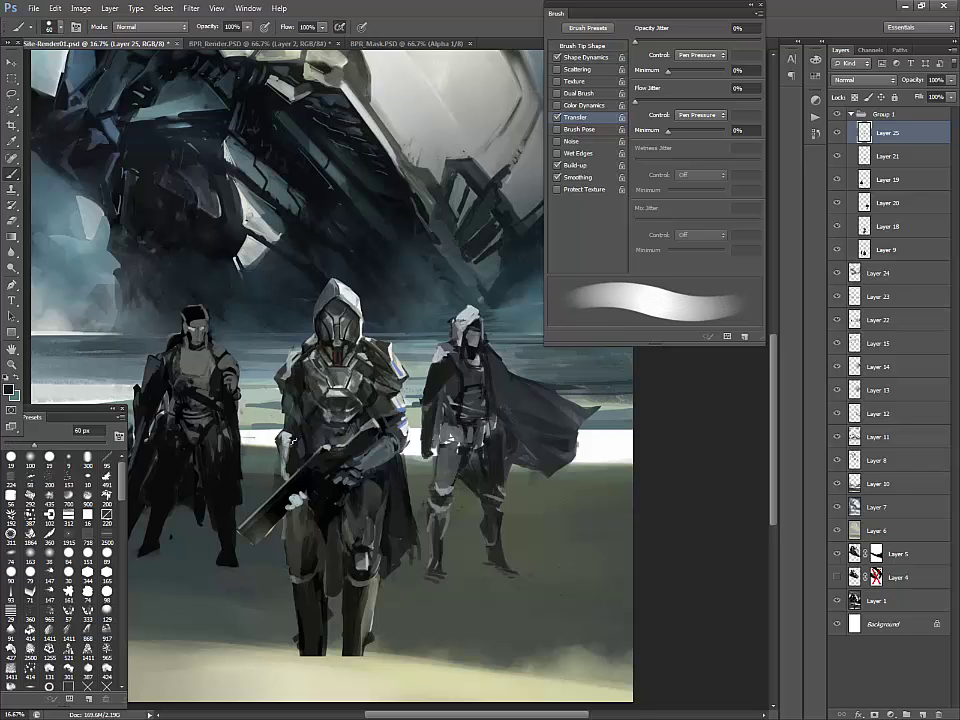
pyautogui.press(']')
pyautogui.press(']')
pyautogui.press('[')
pyautogui.press('[')
pyautogui.press('[')
pyautogui.press('[')
pyautogui.press('[')
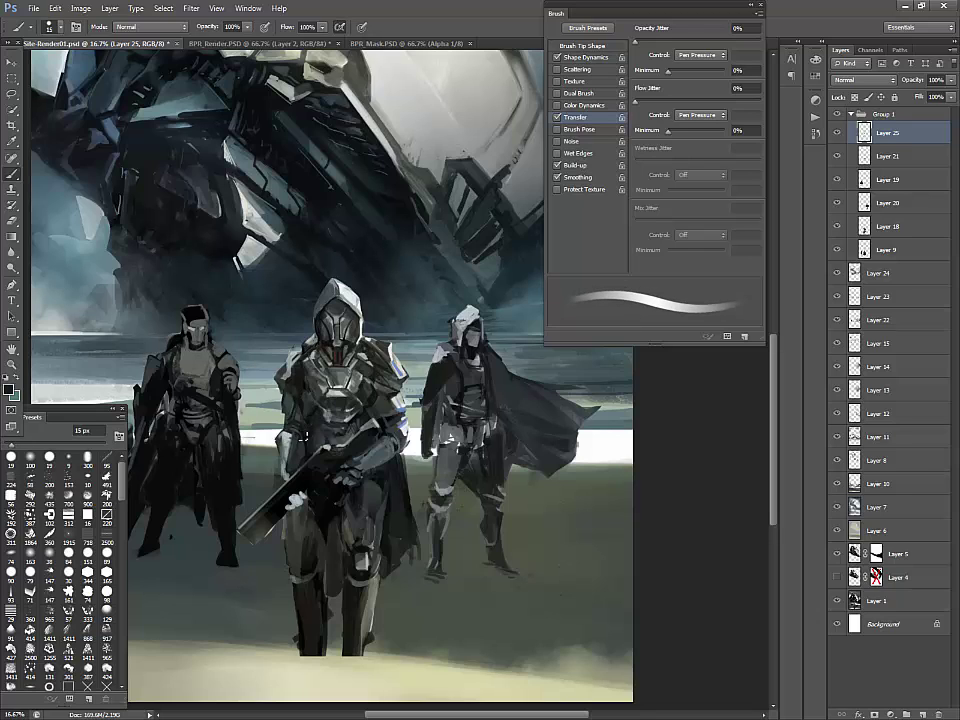
# Refine the forearm behind the gun using dark and light tones sampled from the painting at 15 to 30 px
pyautogui.keyDown('alt'); pyautogui.click(212, 330); pyautogui.keyUp('alt')
pyautogui.keyDown('alt'); pyautogui.click(298, 449); pyautogui.keyUp('alt')
pyautogui.keyDown('alt'); pyautogui.click(287, 467); pyautogui.keyUp('alt')
pyautogui.keyDown('alt'); pyautogui.click(287, 476); pyautogui.keyUp('alt')
pyautogui.keyDown('alt'); pyautogui.click(293, 469); pyautogui.keyUp('alt')
pyautogui.keyDown('alt'); pyautogui.click(216, 359); pyautogui.keyUp('alt')
pyautogui.press(']')
pyautogui.press(']')
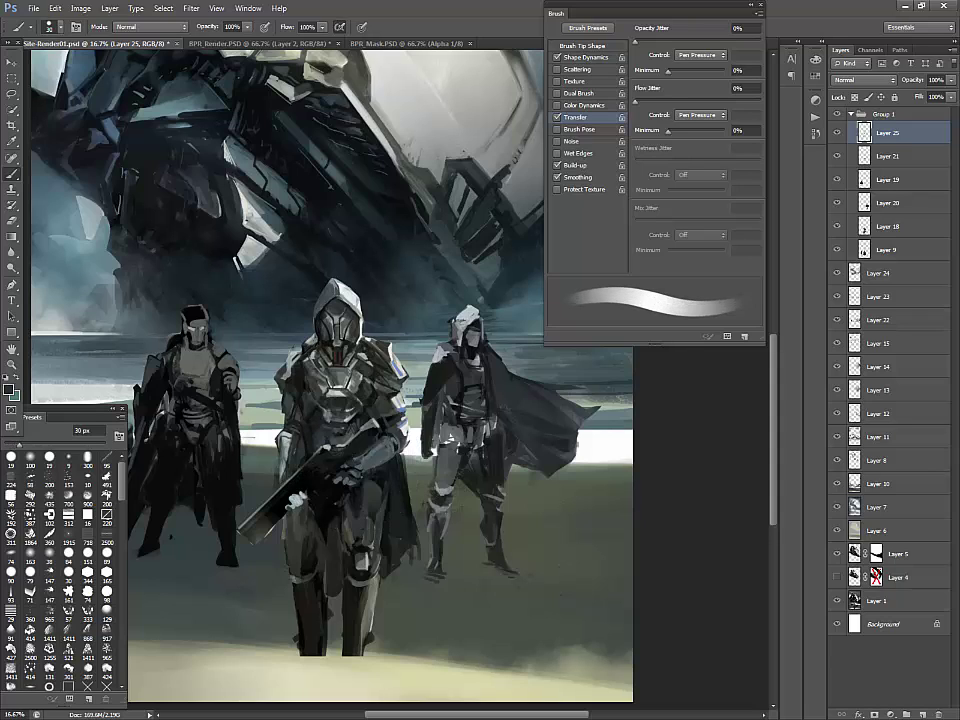
pyautogui.keyDown('alt'); pyautogui.click(226, 370); pyautogui.keyUp('alt')
pyautogui.keyDown('alt'); pyautogui.click(220, 323); pyautogui.keyUp('alt')
# Shape the white blob on the gun into a gloved hand with sampled tones at 10 to 20 px
pyautogui.press('[')
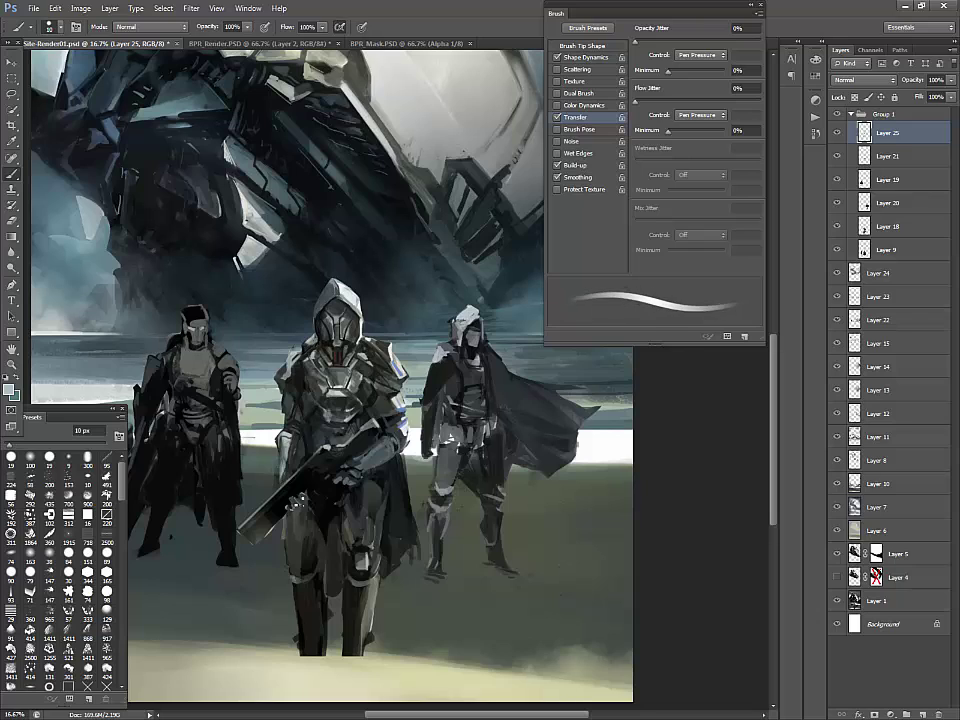
pyautogui.press('[')
pyautogui.press('[')
pyautogui.keyDown('alt'); pyautogui.click(350, 465); pyautogui.keyUp('alt')
pyautogui.moveTo(293, 504); pyautogui.dragTo(303, 506)
pyautogui.press(']')
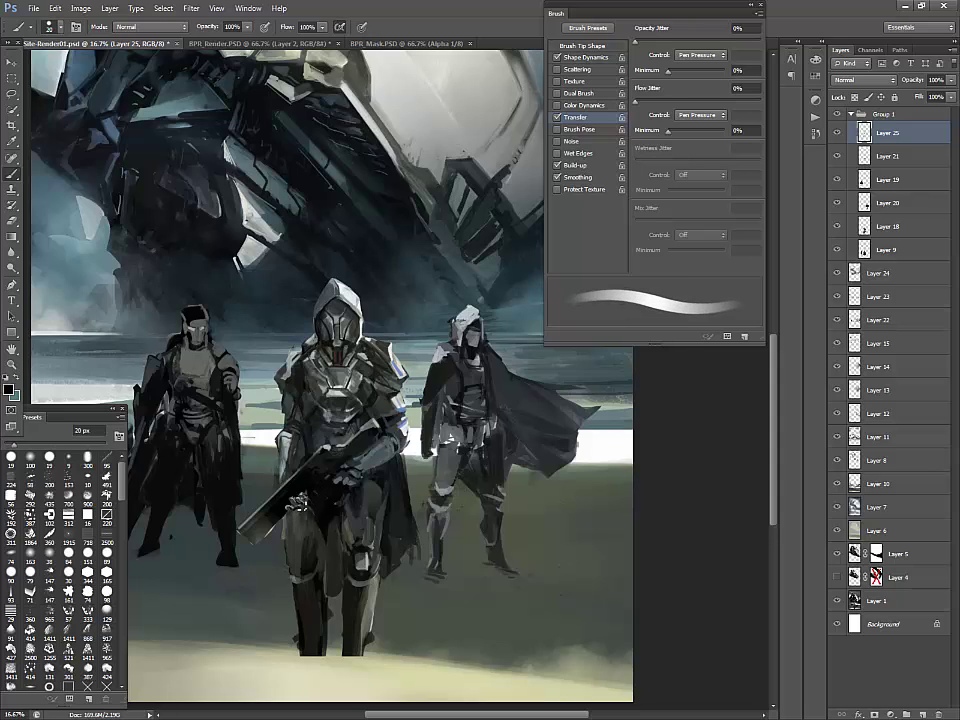
# Rework the central figure's right-hand shoulder and upper arm with sampled greys and blue at 20 px
pyautogui.keyDown('alt'); pyautogui.click(228, 378); pyautogui.keyUp('alt')
pyautogui.keyDown('alt'); pyautogui.click(226, 385); pyautogui.keyUp('alt')
pyautogui.keyDown('alt'); pyautogui.click(393, 349); pyautogui.keyUp('alt')
pyautogui.keyDown('alt'); pyautogui.click(236, 259); pyautogui.keyUp('alt')
pyautogui.keyDown('alt'); pyautogui.click(352, 328); pyautogui.keyUp('alt')
pyautogui.keyDown('alt'); pyautogui.click(405, 404); pyautogui.keyUp('alt')
pyautogui.keyDown('alt'); pyautogui.click(400, 413); pyautogui.keyUp('alt')
pyautogui.keyDown('alt'); pyautogui.click(408, 411); pyautogui.keyUp('alt')
pyautogui.keyDown('alt'); pyautogui.click(401, 411); pyautogui.keyUp('alt')
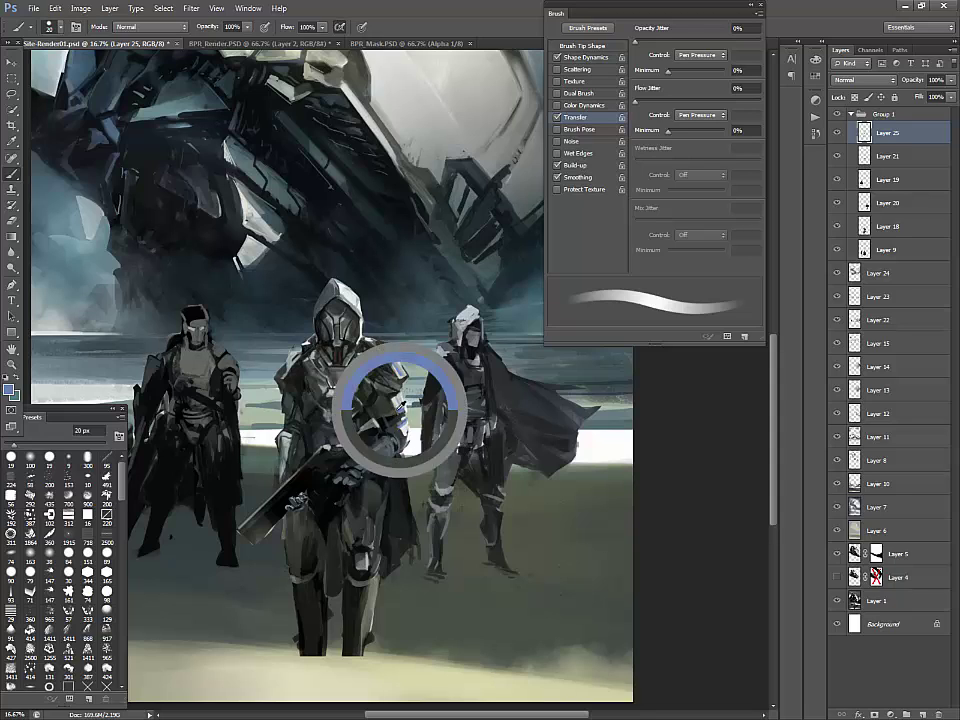
pyautogui.keyDown('alt'); pyautogui.click(258, 284); pyautogui.keyUp('alt')
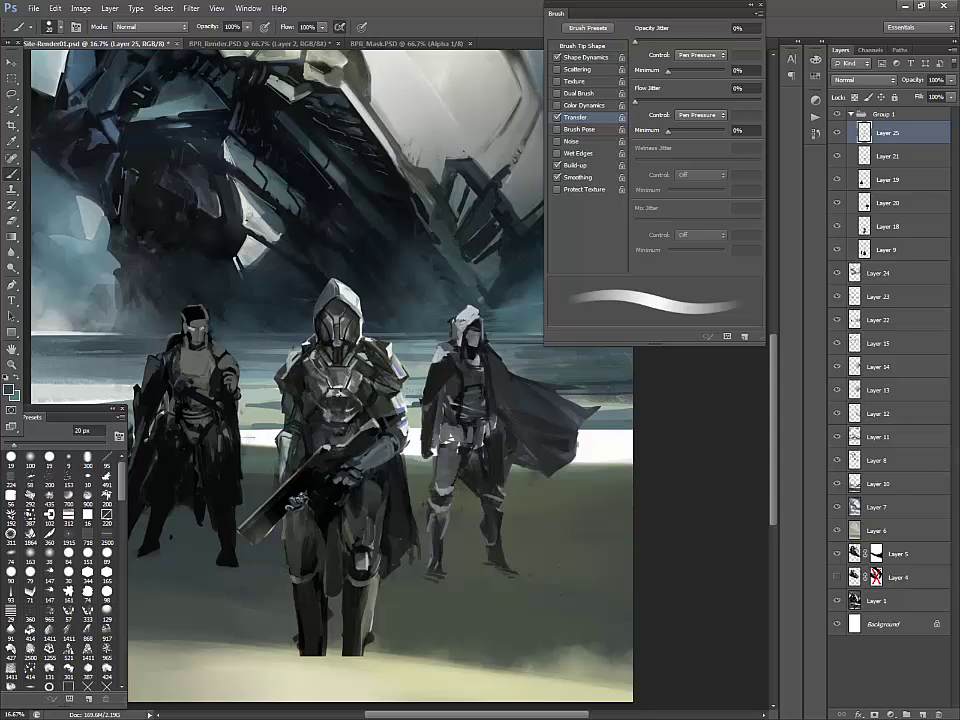
# Add pale highlights to the central figure's chest and shoulder armour at 10 to 25 px, and save the document
pyautogui.keyDown('alt'); pyautogui.click(323, 387); pyautogui.keyUp('alt')
pyautogui.press('[')
pyautogui.keyDown('alt'); pyautogui.click(390, 350); pyautogui.keyUp('alt')
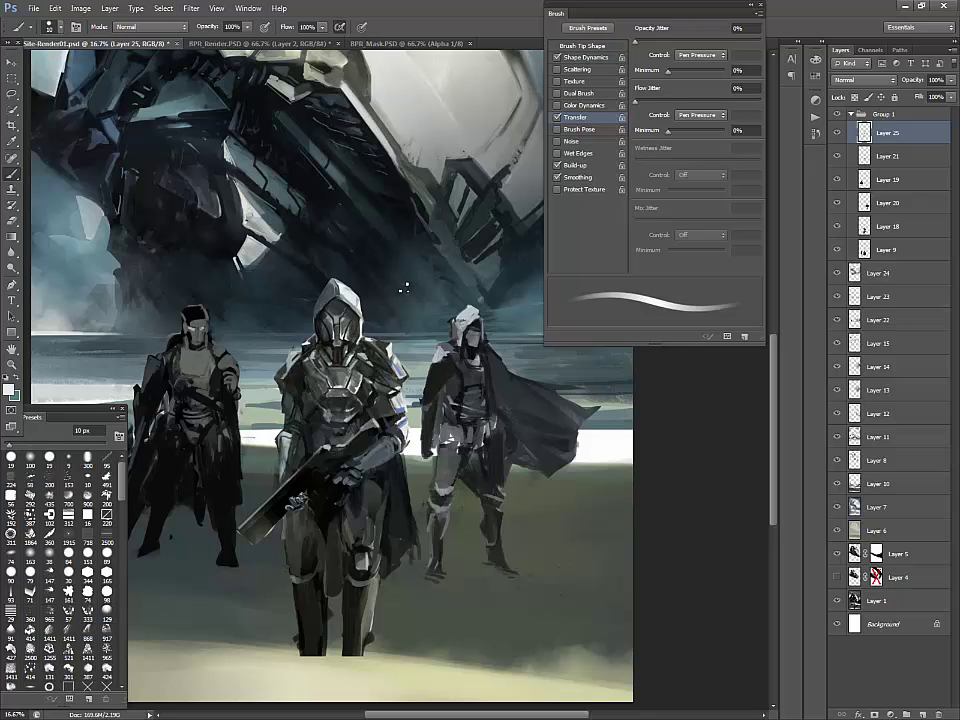
pyautogui.press(']')
pyautogui.press(']')
pyautogui.press(']')
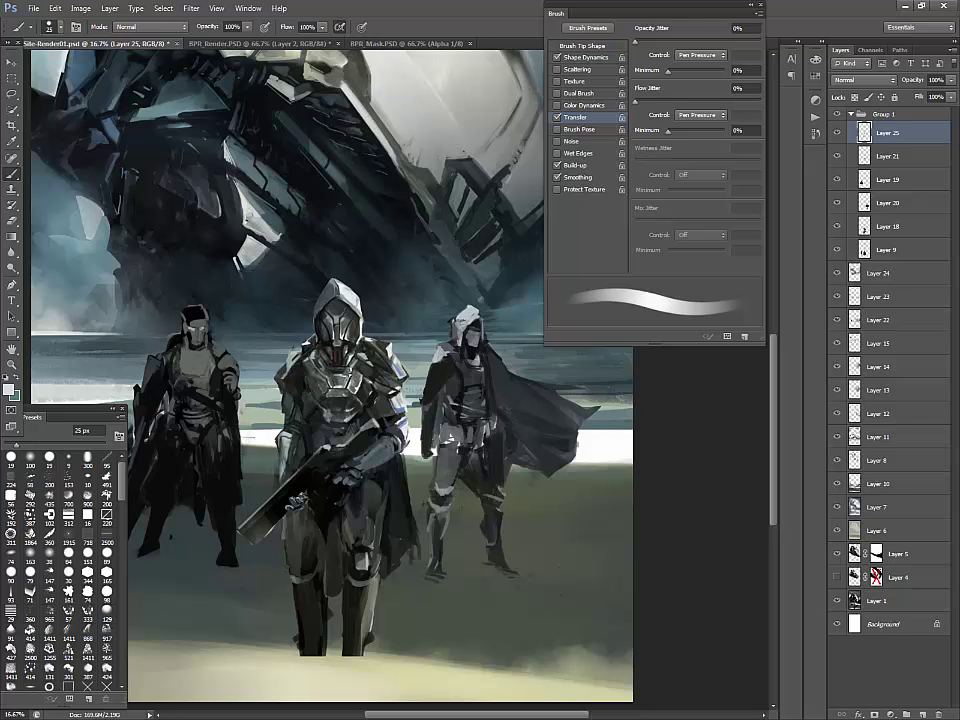
pyautogui.keyDown('alt'); pyautogui.click(258, 281); pyautogui.keyUp('alt')
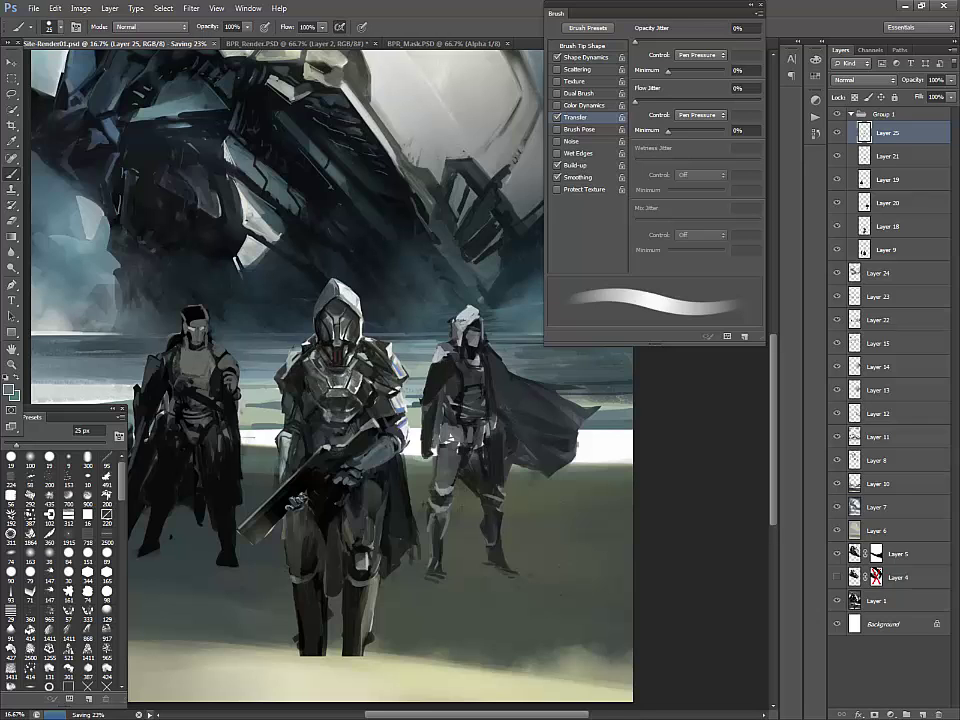
# Lasso a cape shape hanging beside the central figure's left-hand arm and start painting it near-black
pyautogui.hotkey('ctrl', '-')
pyautogui.press('l')
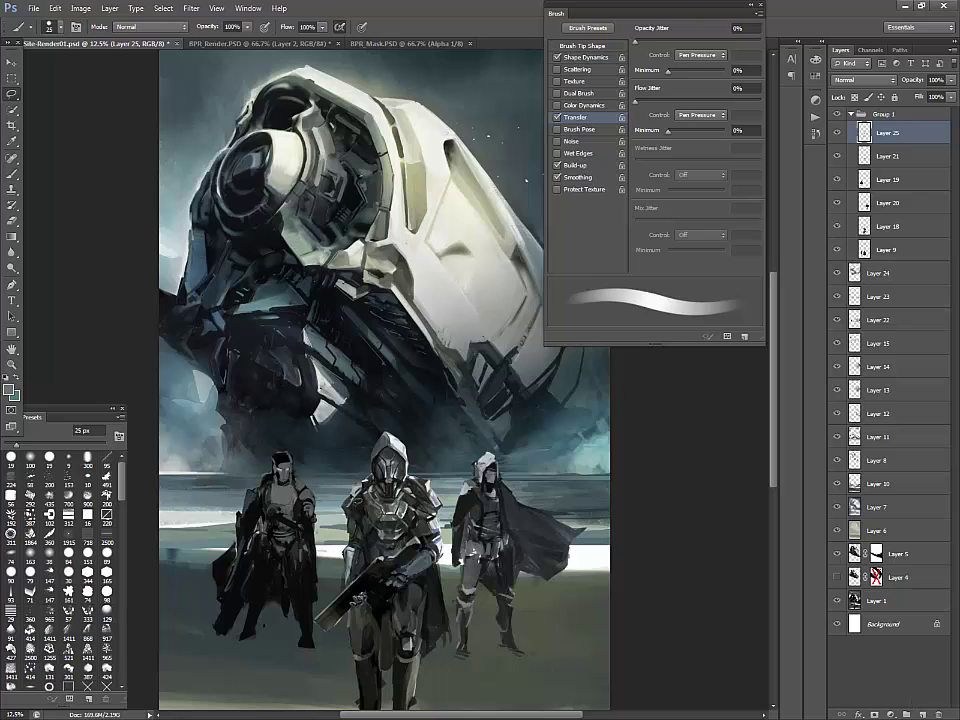
pyautogui.moveTo(345, 523)
pyautogui.mouseDown()
pyautogui.moveTo(325, 566)
pyautogui.moveTo(319, 624)
pyautogui.mouseUp()
pyautogui.moveTo(242, 464); pyautogui.dragTo(270, 405)
pyautogui.press('b')
pyautogui.keyDown('alt'); pyautogui.click(362, 583); pyautogui.keyUp('alt')
pyautogui.press(']')
pyautogui.press(']')
pyautogui.press(']')
pyautogui.press(']')
pyautogui.press(']')
pyautogui.press(']')
pyautogui.press(']')
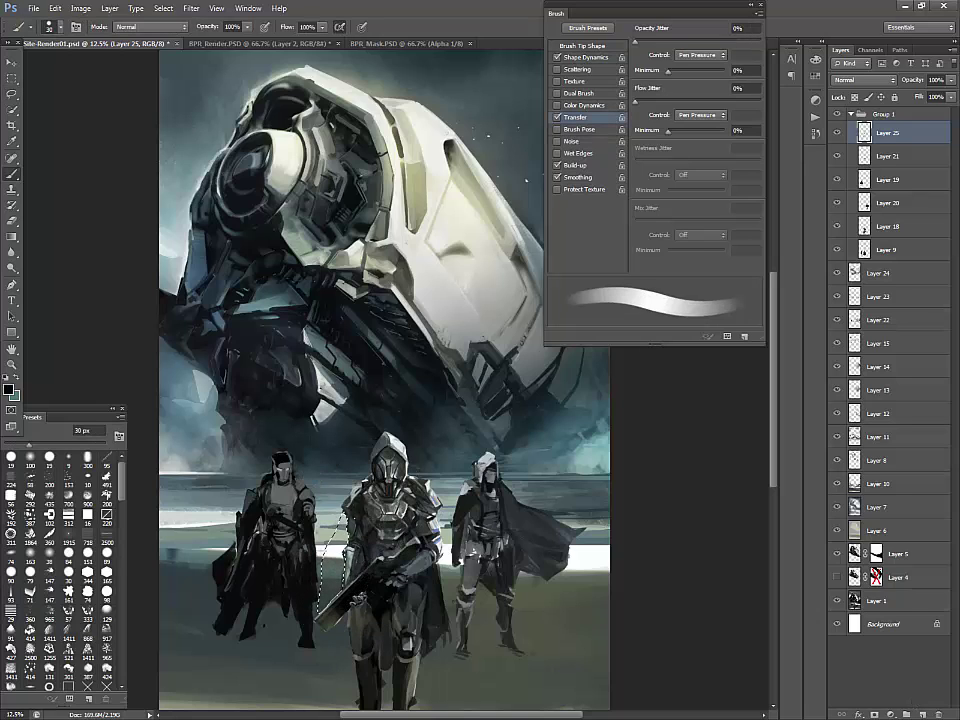
pyautogui.moveTo(343, 520)
pyautogui.mouseDown()
pyautogui.moveTo(330, 549)
pyautogui.moveTo(356, 535)
pyautogui.moveTo(330, 584)
pyautogui.moveTo(343, 610)
pyautogui.moveTo(348, 592)
pyautogui.moveTo(331, 573)
pyautogui.moveTo(345, 578)
pyautogui.moveTo(313, 645)
pyautogui.mouseUp()
# Finish shading the upper cape inside the selection with a brush enlarged to 250 px and clear the selection
pyautogui.press(']')
pyautogui.press(']')
pyautogui.press(']')
pyautogui.press(']')
pyautogui.press(']')
pyautogui.press(']')
pyautogui.press(']')
pyautogui.press(']')
pyautogui.keyDown('alt'); pyautogui.click(346, 575); pyautogui.keyUp('alt')
pyautogui.hotkey('ctrl', 'd')
# Lasso the lower part of the cape below the gun and paint it with sampled dark and ground tones
pyautogui.moveTo(444, 572); pyautogui.dragTo(420, 462)
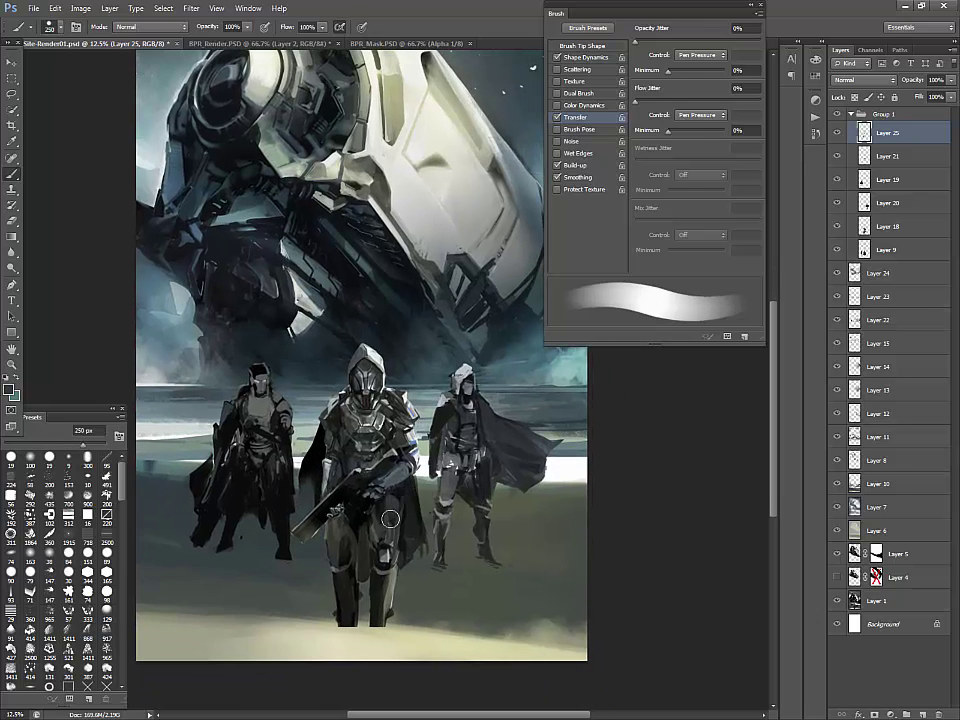
pyautogui.press('l')
pyautogui.press('b')
pyautogui.press('l')
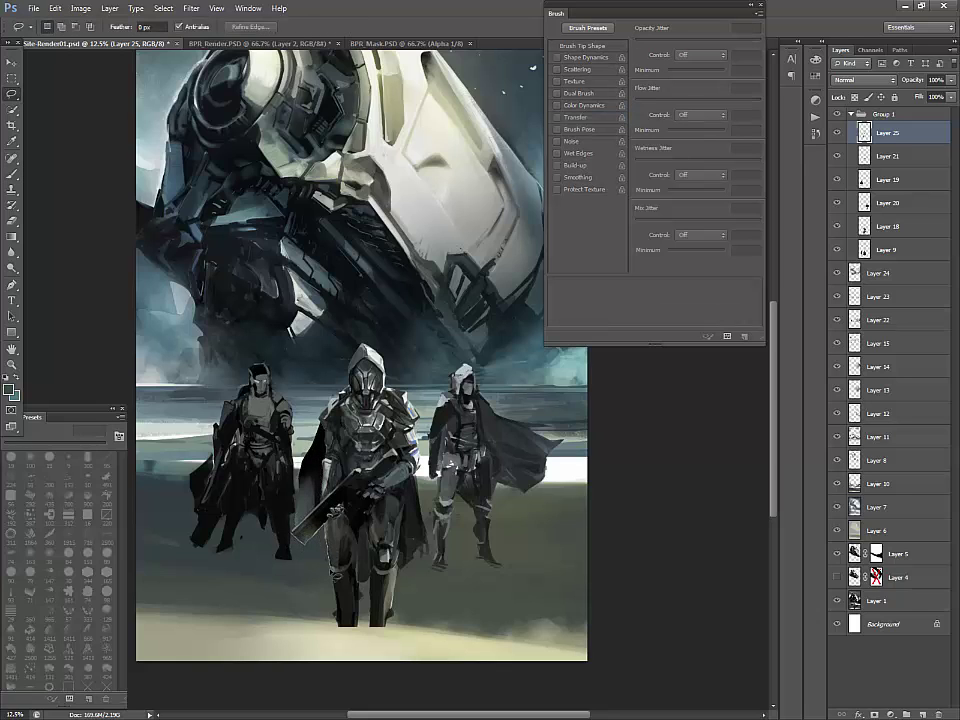
pyautogui.moveTo(298, 581)
pyautogui.mouseDown()
pyautogui.moveTo(315, 528)
pyautogui.moveTo(303, 559)
pyautogui.mouseUp()
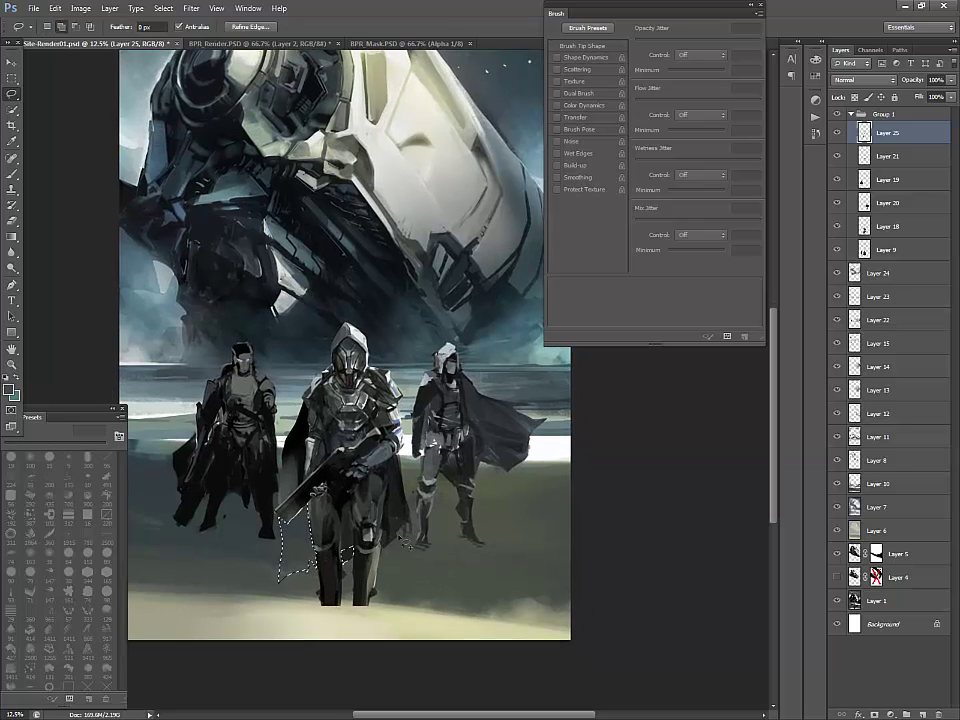
pyautogui.press('b')
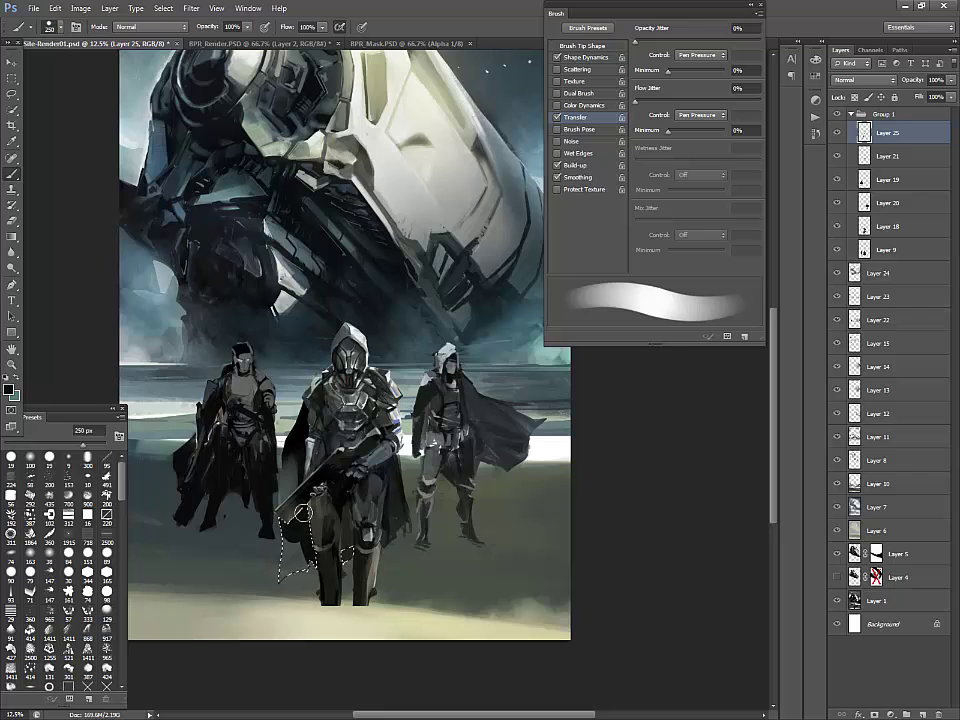
pyautogui.keyDown('alt'); pyautogui.click(281, 530); pyautogui.keyUp('alt')
pyautogui.moveTo(309, 560)
pyautogui.mouseDown()
pyautogui.moveTo(277, 588)
pyautogui.moveTo(293, 554)
pyautogui.moveTo(319, 562)
pyautogui.moveTo(317, 536)
pyautogui.moveTo(322, 564)
pyautogui.moveTo(306, 530)
pyautogui.moveTo(294, 573)
pyautogui.mouseUp()
pyautogui.keyDown('alt'); pyautogui.click(284, 598); pyautogui.keyUp('alt')
pyautogui.keyDown('alt'); pyautogui.click(296, 547); pyautogui.keyUp('alt')
pyautogui.keyDown('alt'); pyautogui.click(315, 541); pyautogui.keyUp('alt')
# Refine the lower cape and its pale edge with a smaller brush, clear the selection and reset the default colours
pyautogui.press('[')
pyautogui.press('[')
pyautogui.press('[')
pyautogui.press('[')
pyautogui.press('[')
pyautogui.keyDown('alt'); pyautogui.click(304, 557); pyautogui.keyUp('alt')
pyautogui.keyDown('alt'); pyautogui.click(289, 561); pyautogui.keyUp('alt')
pyautogui.press('d')
pyautogui.hotkey('ctrl', 'd')
# Blend the lower cape below the gun using sampled tones at 150 px
pyautogui.press(']')
pyautogui.press(']')
pyautogui.keyDown('alt'); pyautogui.click(290, 545); pyautogui.keyUp('alt')
pyautogui.moveTo(282, 514); pyautogui.dragTo(298, 548)
pyautogui.keyDown('alt'); pyautogui.click(300, 530); pyautogui.keyUp('alt')
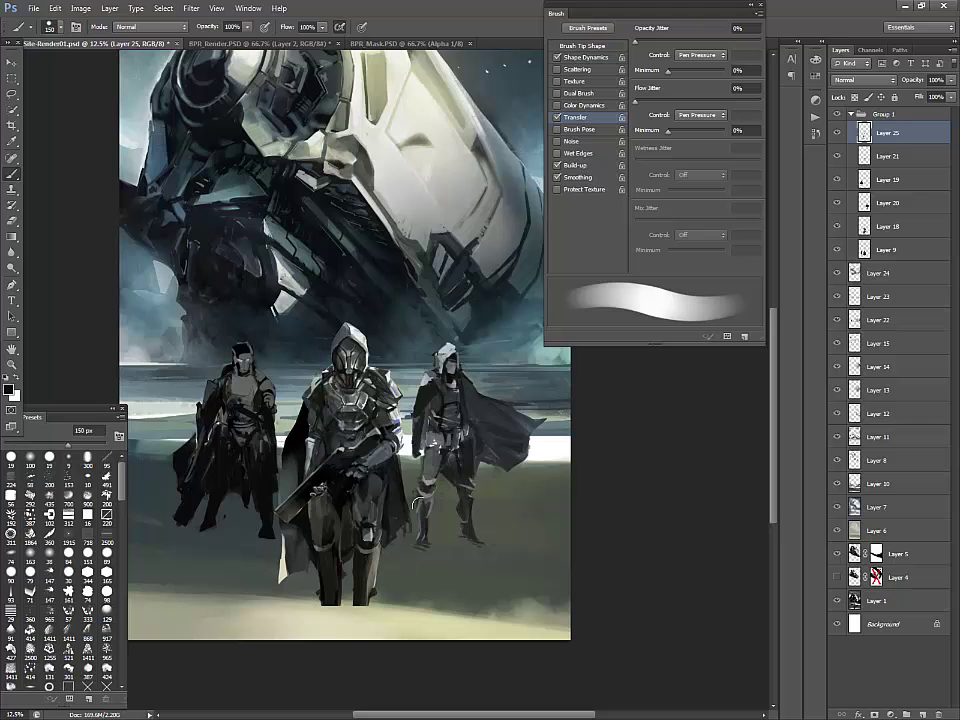
# Lasso the cape on the central figure's right-hand side and paint it dark with a pale outer edge at 150 px
pyautogui.press('l')
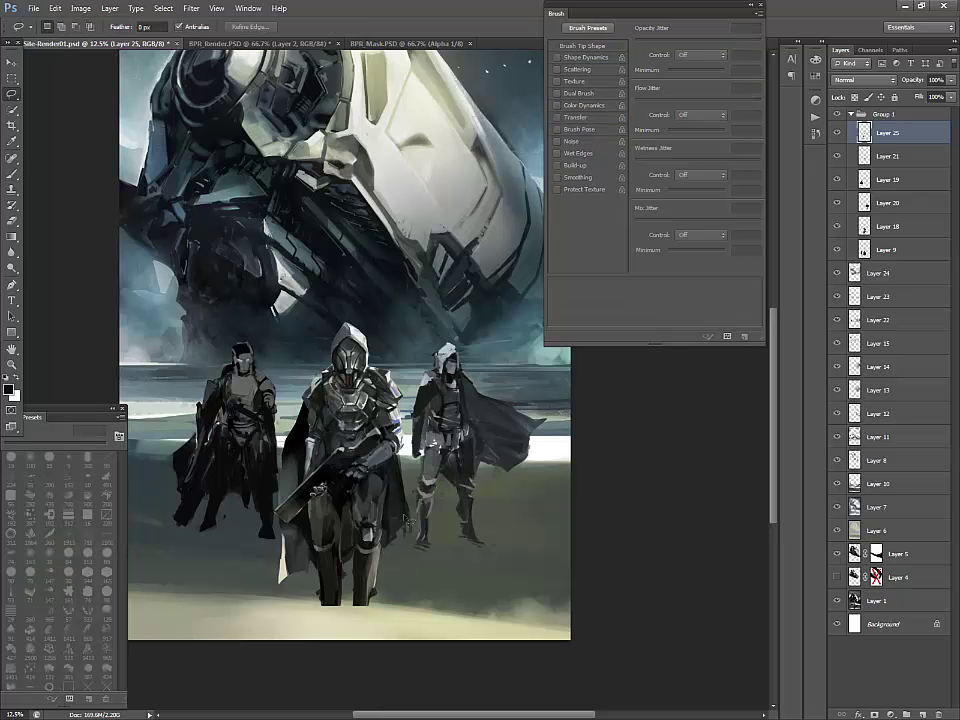
pyautogui.moveTo(388, 496)
pyautogui.mouseDown()
pyautogui.moveTo(382, 533)
pyautogui.moveTo(409, 547)
pyautogui.moveTo(411, 499)
pyautogui.mouseUp()
pyautogui.press('b')
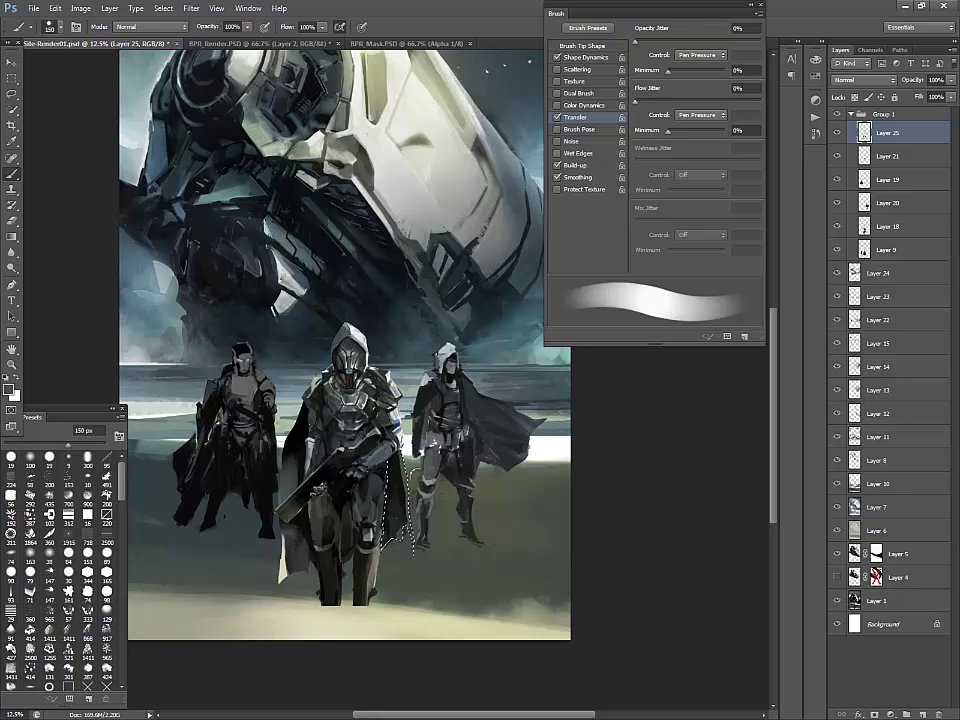
pyautogui.keyDown('alt'); pyautogui.click(406, 624); pyautogui.keyUp('alt')
pyautogui.keyDown('alt'); pyautogui.click(406, 468); pyautogui.keyUp('alt')
pyautogui.keyDown('alt'); pyautogui.click(406, 624); pyautogui.keyUp('alt')
pyautogui.moveTo(388, 524)
pyautogui.mouseDown()
pyautogui.moveTo(402, 543)
pyautogui.moveTo(389, 541)
pyautogui.mouseUp()
pyautogui.keyDown('alt'); pyautogui.click(400, 500); pyautogui.keyUp('alt')
pyautogui.keyDown('alt'); pyautogui.click(402, 629); pyautogui.keyUp('alt')
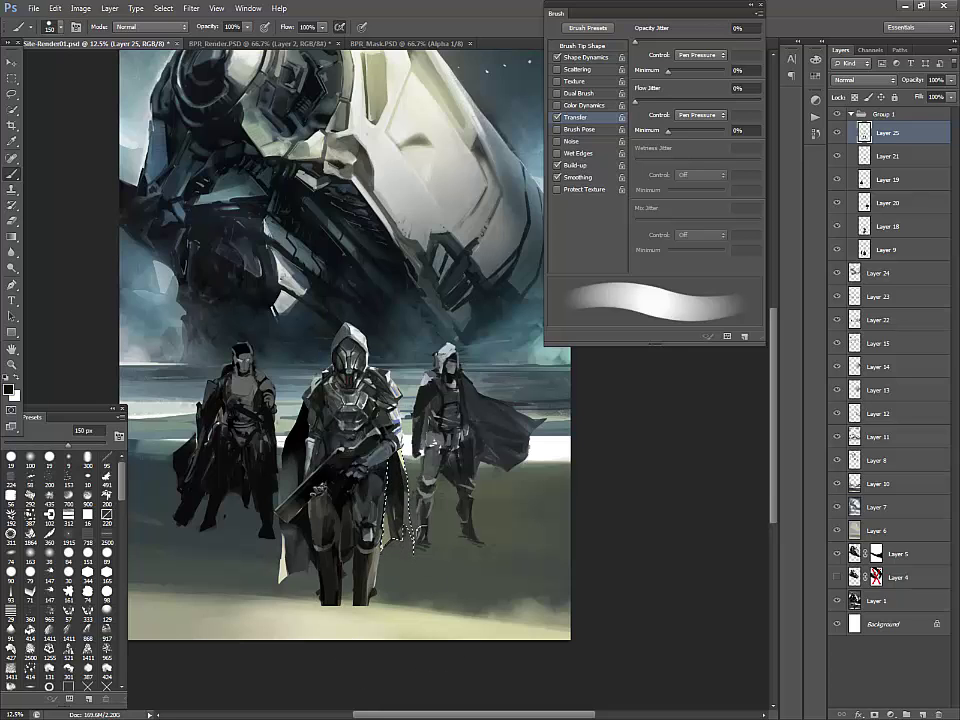
pyautogui.keyDown('alt'); pyautogui.click(305, 378); pyautogui.keyUp('alt')
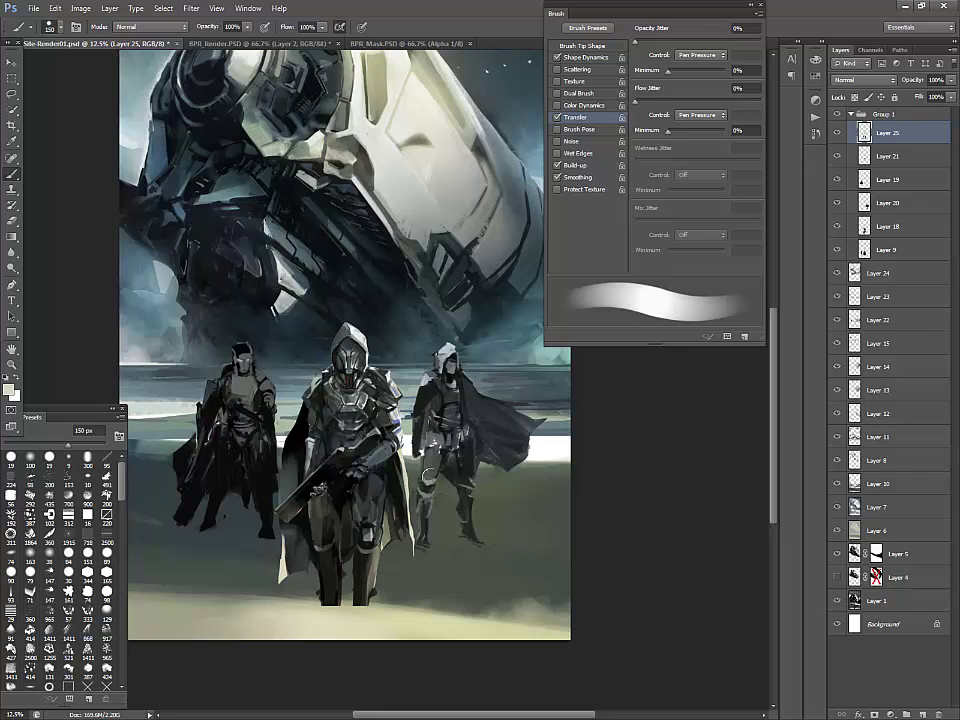
# Lasso foot shapes beneath the central figure's legs and paint in the boots with sampled tones
pyautogui.press('l')
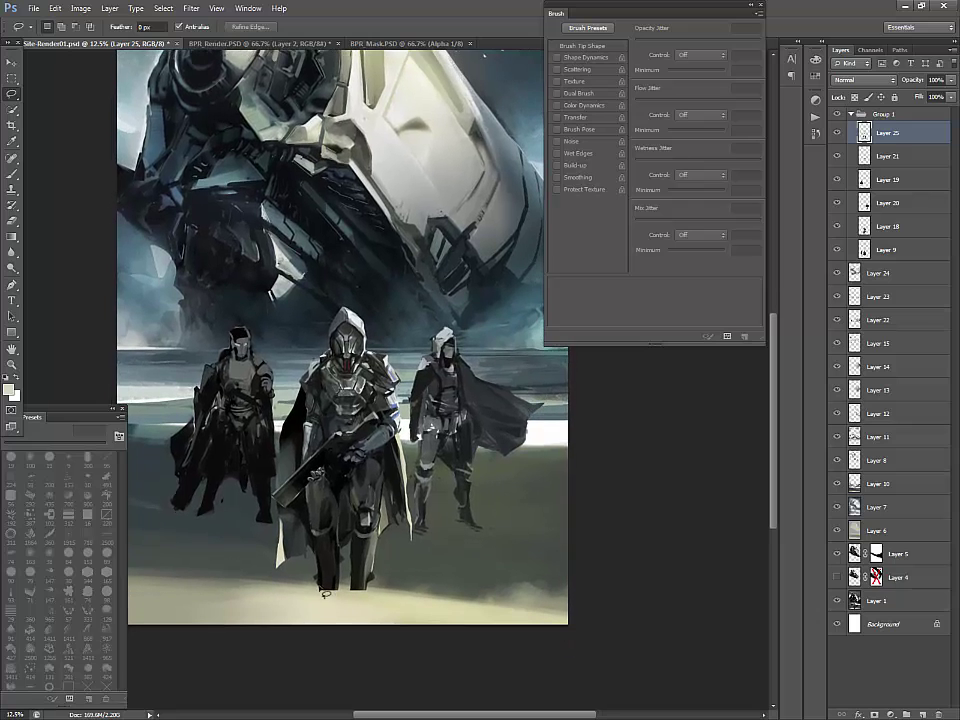
pyautogui.moveTo(318, 588)
pyautogui.mouseDown()
pyautogui.moveTo(325, 622)
pyautogui.moveTo(338, 587)
pyautogui.moveTo(353, 606)
pyautogui.moveTo(369, 587)
pyautogui.moveTo(365, 608)
pyautogui.mouseUp()
pyautogui.press('b')
pyautogui.keyDown('alt'); pyautogui.click(361, 578); pyautogui.keyUp('alt')
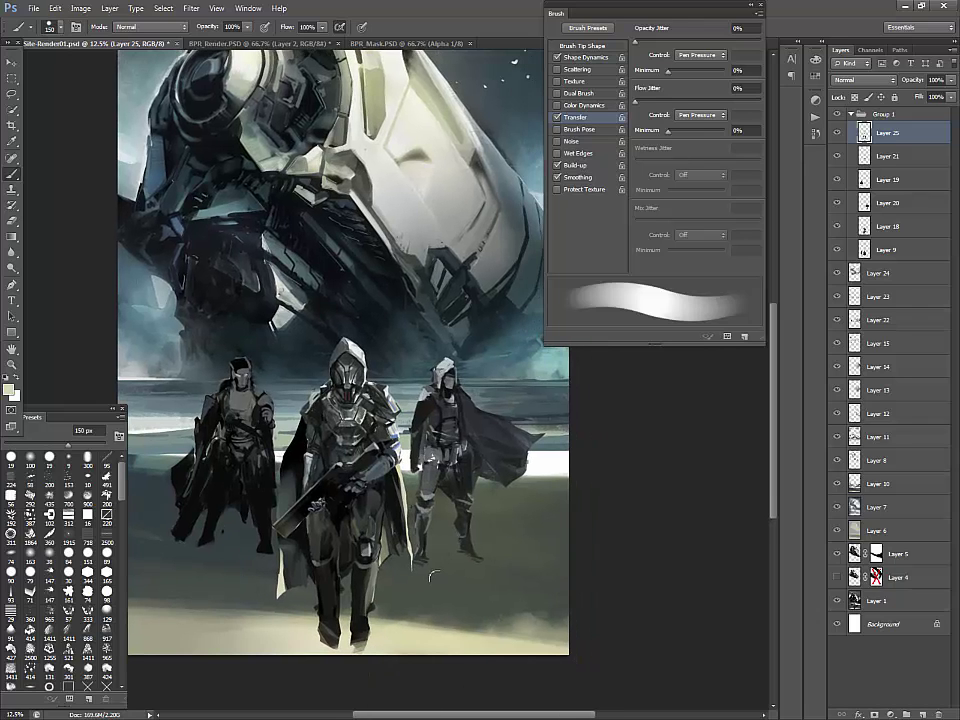
# Lasso jagged hem shapes at the lower edge of the central figure's cape and paint them dark with the default black
pyautogui.press('l')
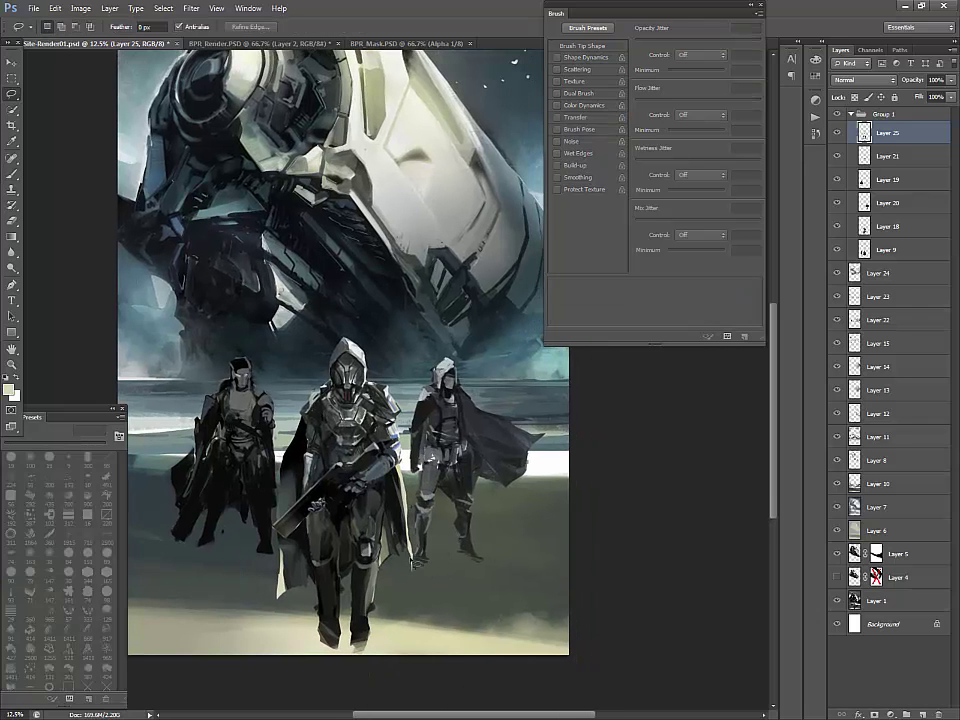
pyautogui.moveTo(404, 551)
pyautogui.mouseDown()
pyautogui.moveTo(416, 594)
pyautogui.moveTo(409, 548)
pyautogui.moveTo(384, 590)
pyautogui.mouseUp()
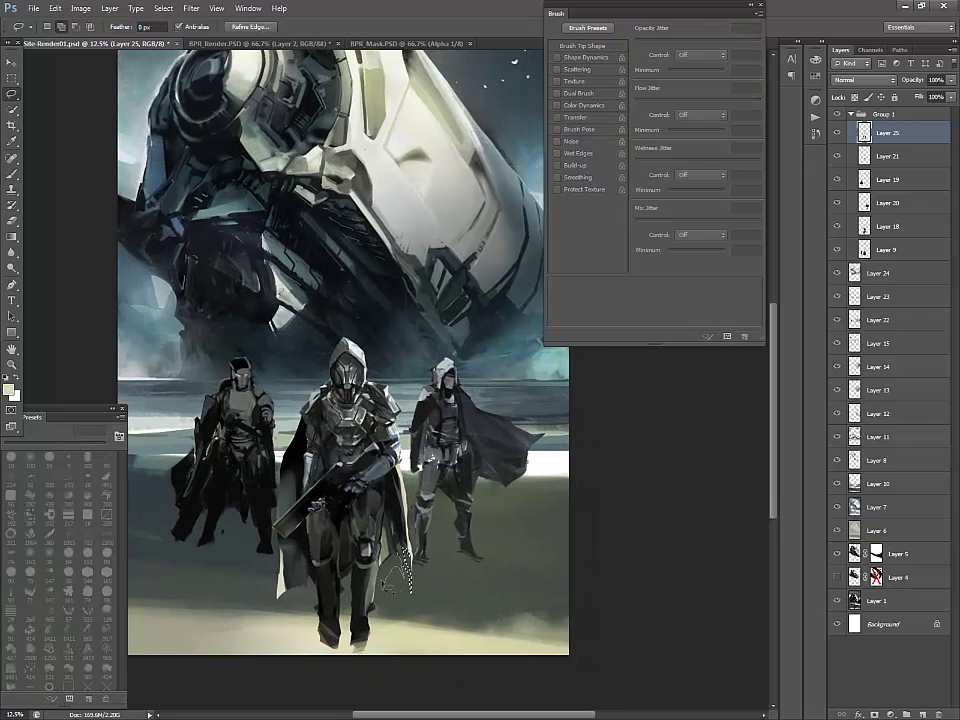
pyautogui.press('b')
pyautogui.press('d')
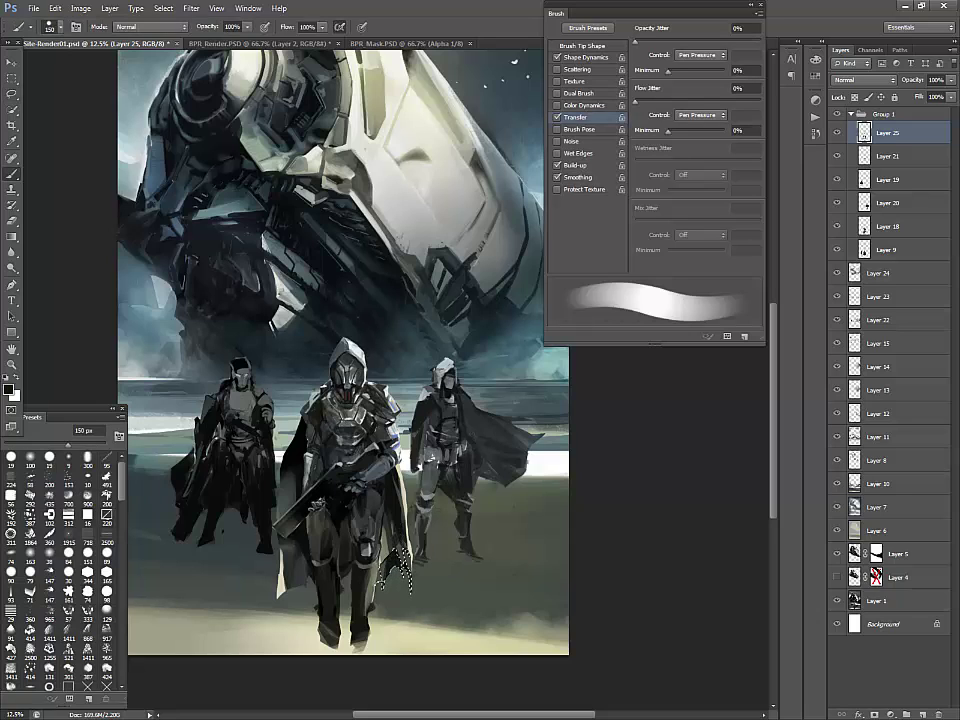
pyautogui.press('l')
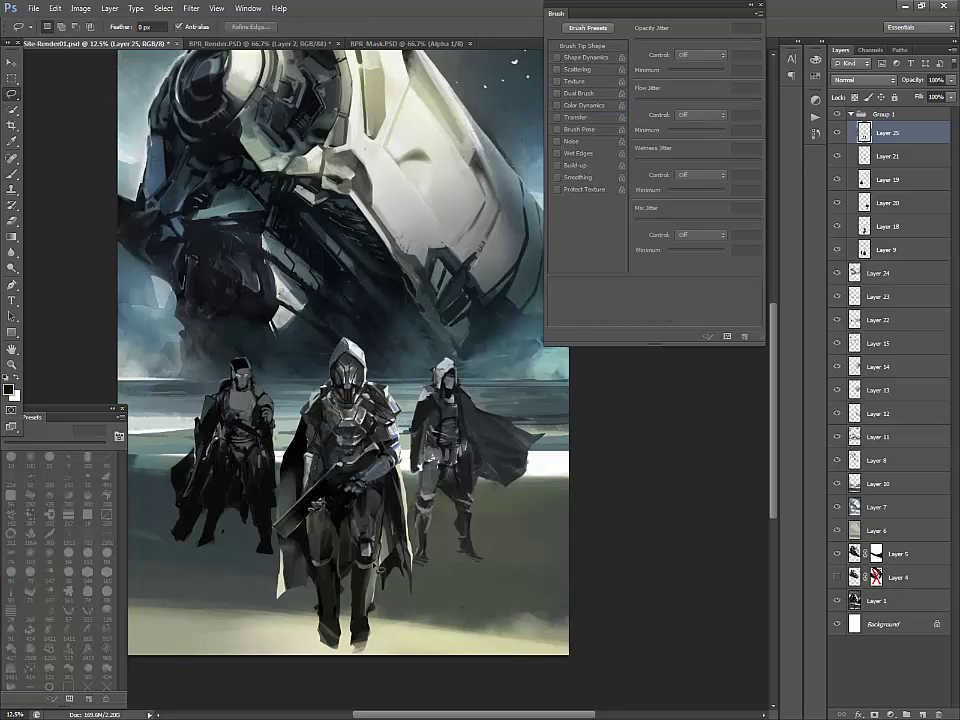
pyautogui.press('b')
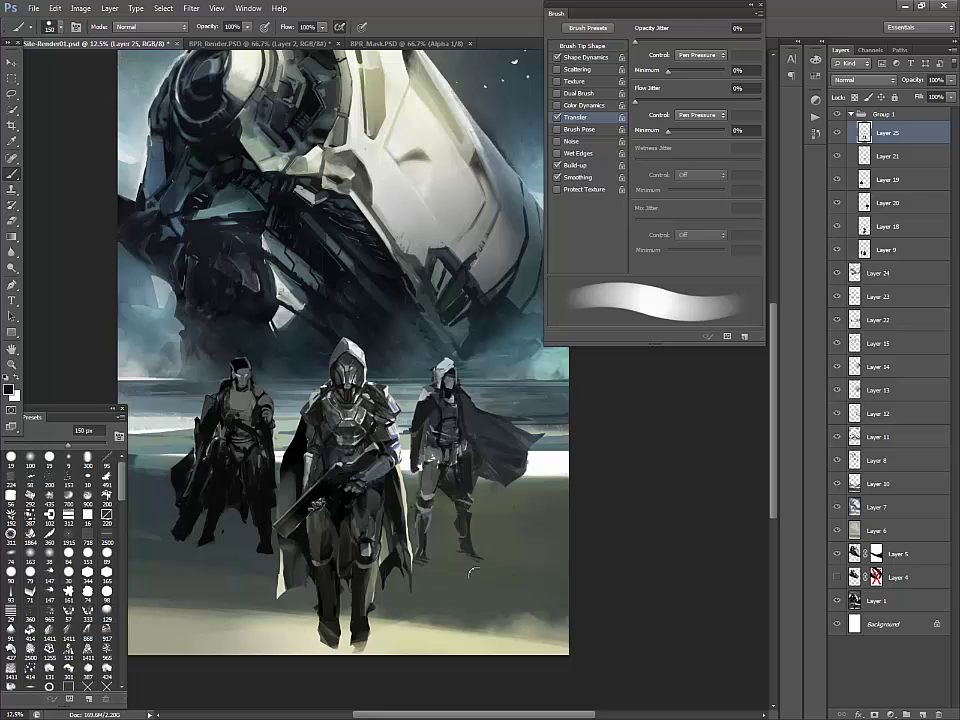
pyautogui.press('l')
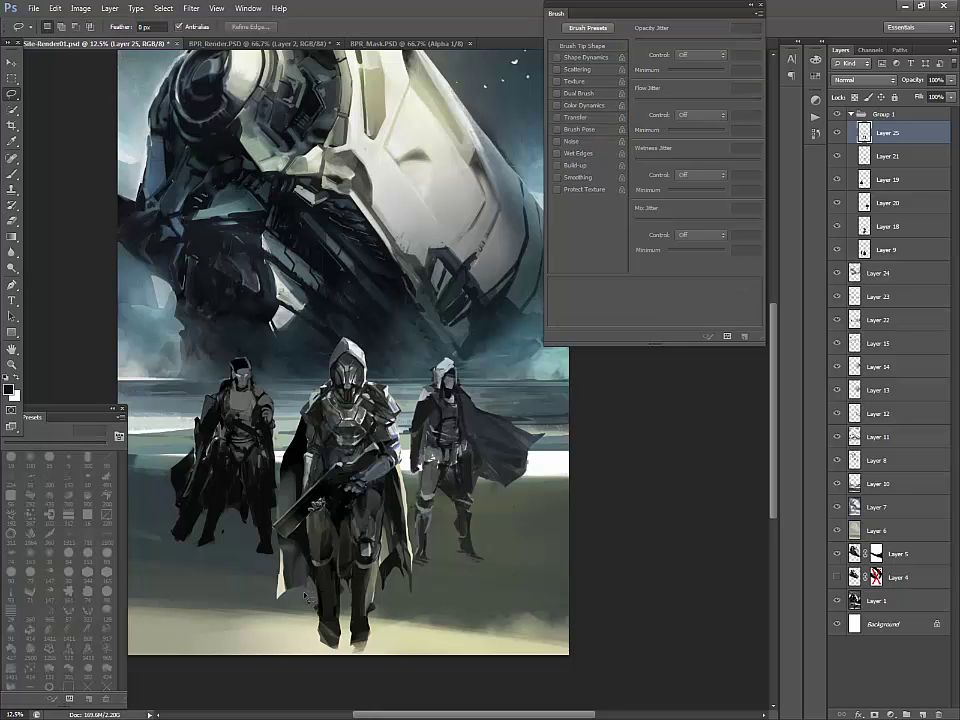
pyautogui.press('b')
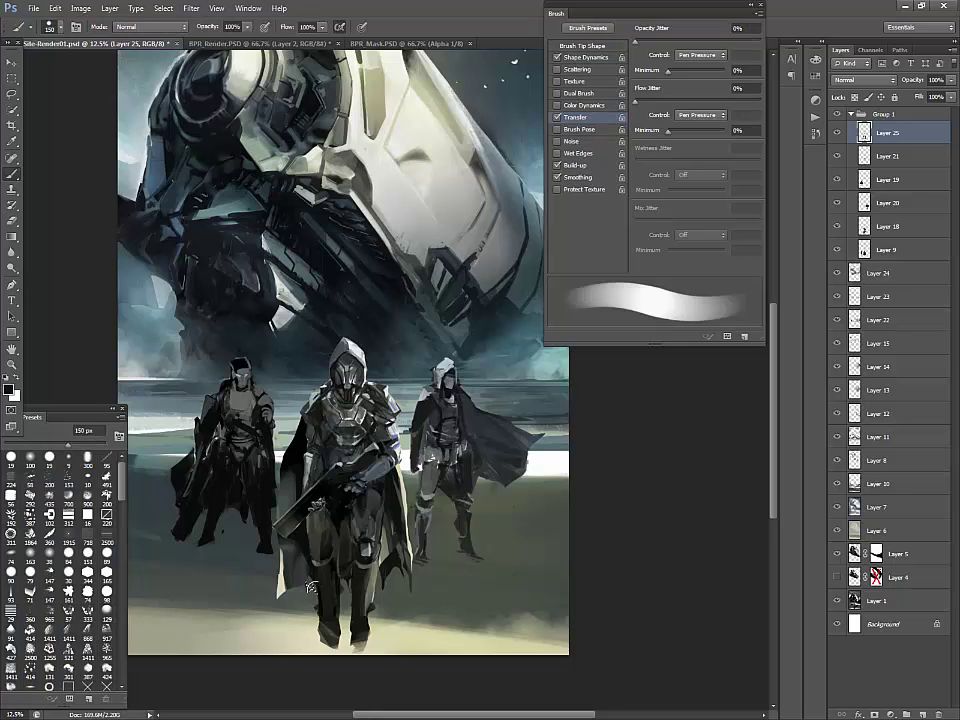
pyautogui.hotkey('ctrl', '-')
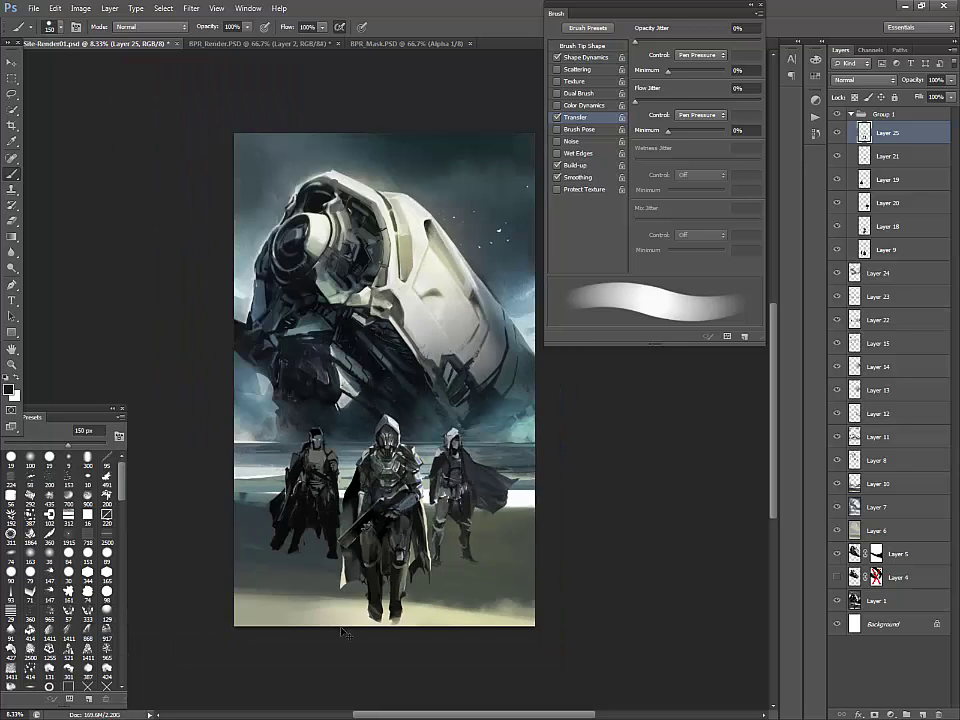
pyautogui.hotkey('ctrl', '+')
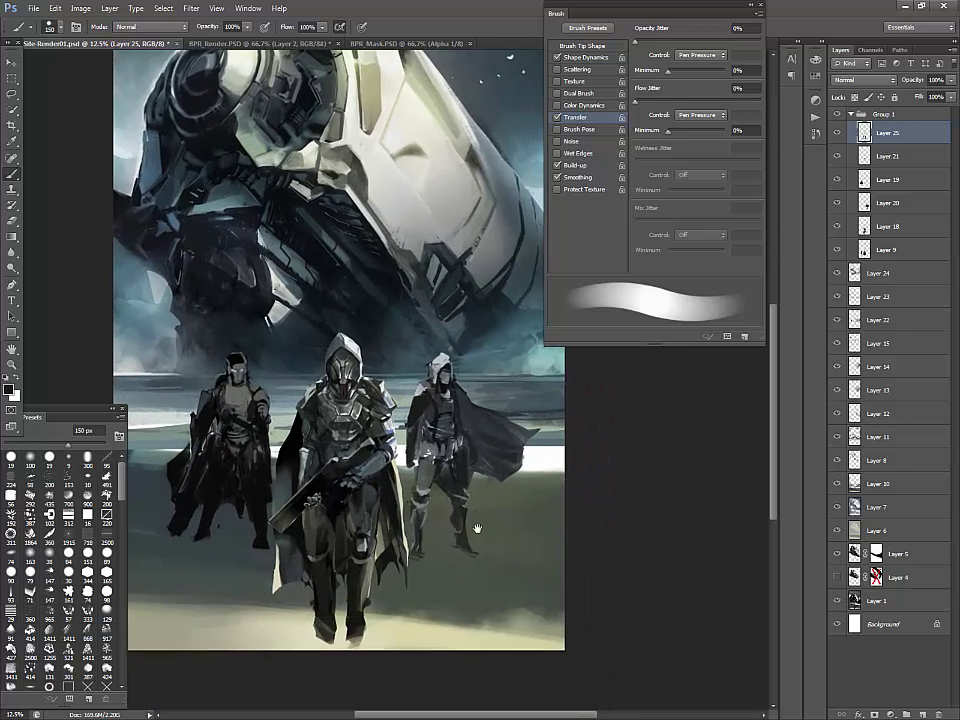
pyautogui.click(922, 714)
pyautogui.press('l')
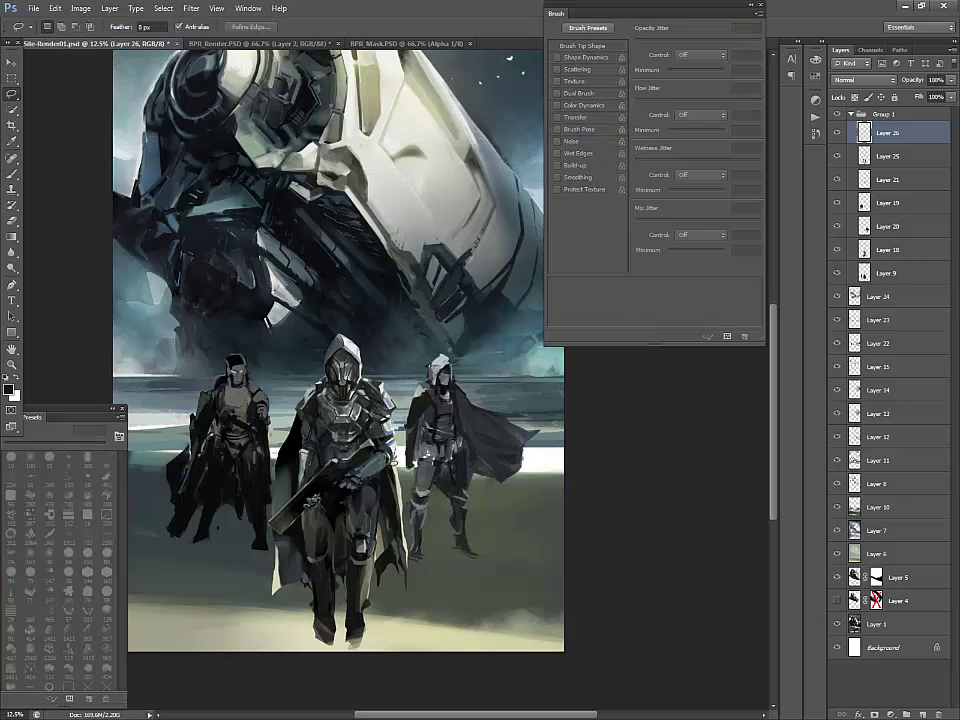
pyautogui.press('b')
pyautogui.press('l')
pyautogui.press('b')
pyautogui.keyDown('alt'); pyautogui.click(292, 341); pyautogui.keyUp('alt')
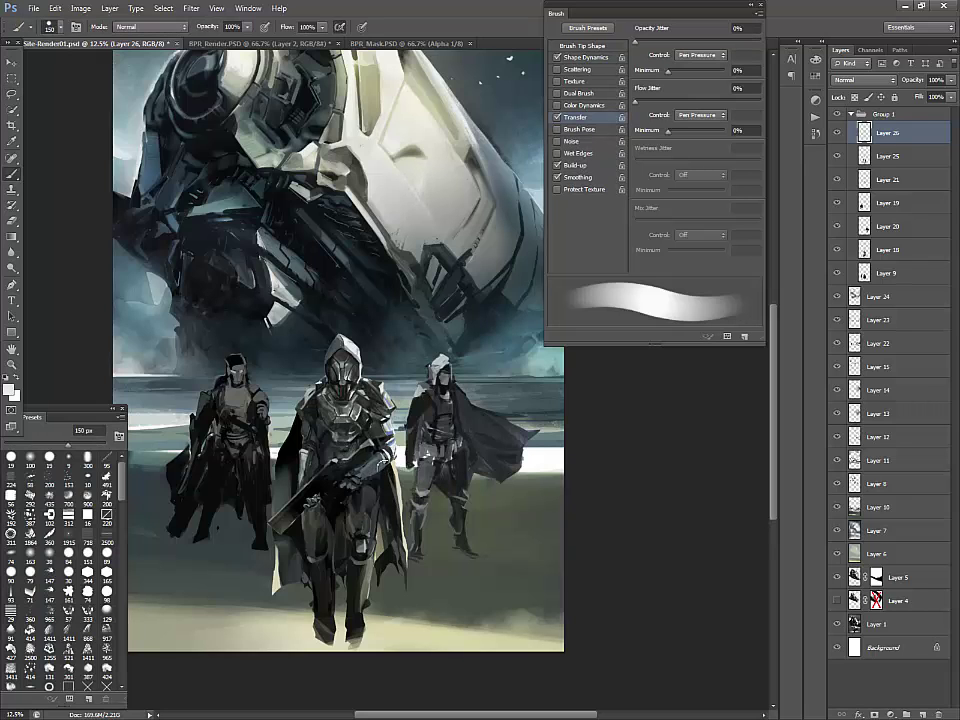
pyautogui.press('l')
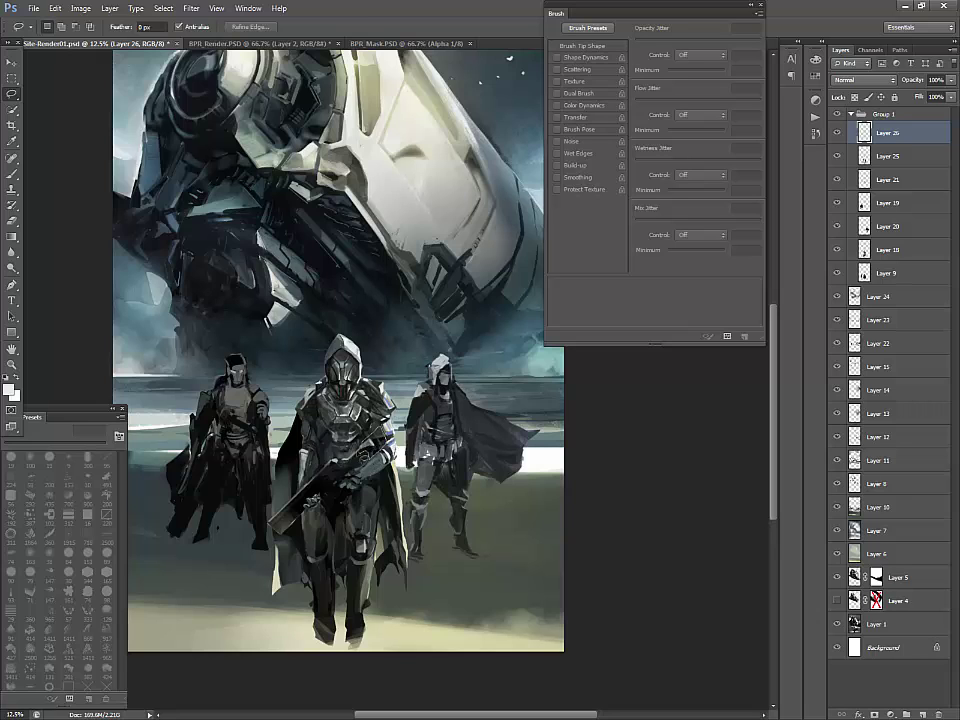
pyautogui.press('b')
pyautogui.press('d')
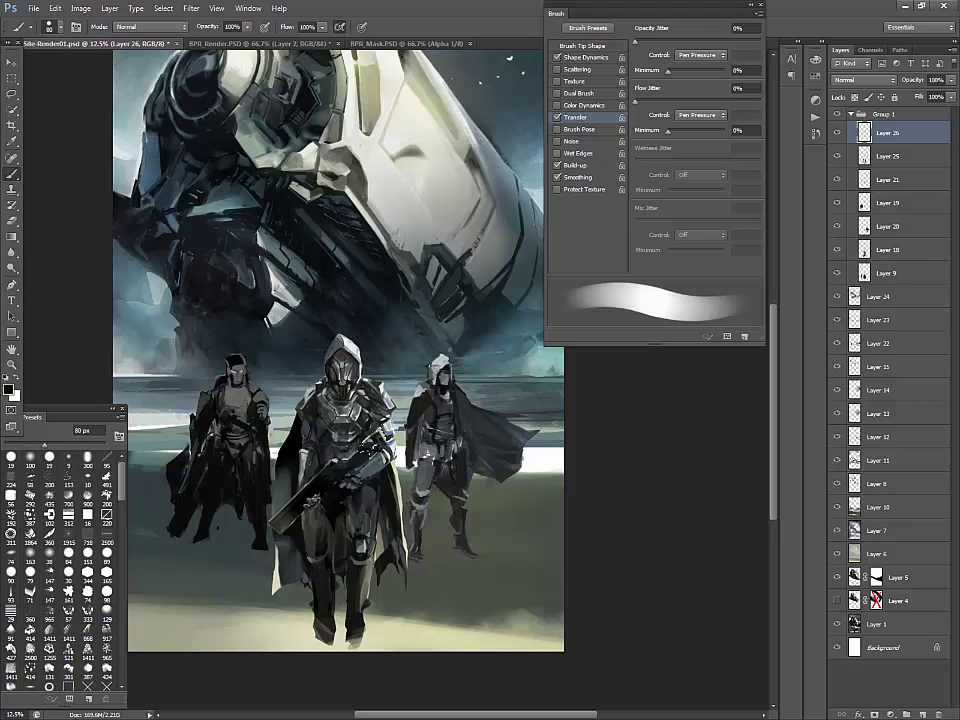
pyautogui.keyDown('alt'); pyautogui.click(381, 431); pyautogui.keyUp('alt')
pyautogui.hotkey('ctrl', 'd')
pyautogui.keyDown('alt'); pyautogui.click(395, 466); pyautogui.keyUp('alt')
pyautogui.press('[')
pyautogui.press('[')
pyautogui.press('[')
pyautogui.press('[')
pyautogui.press('[')
pyautogui.press('[')
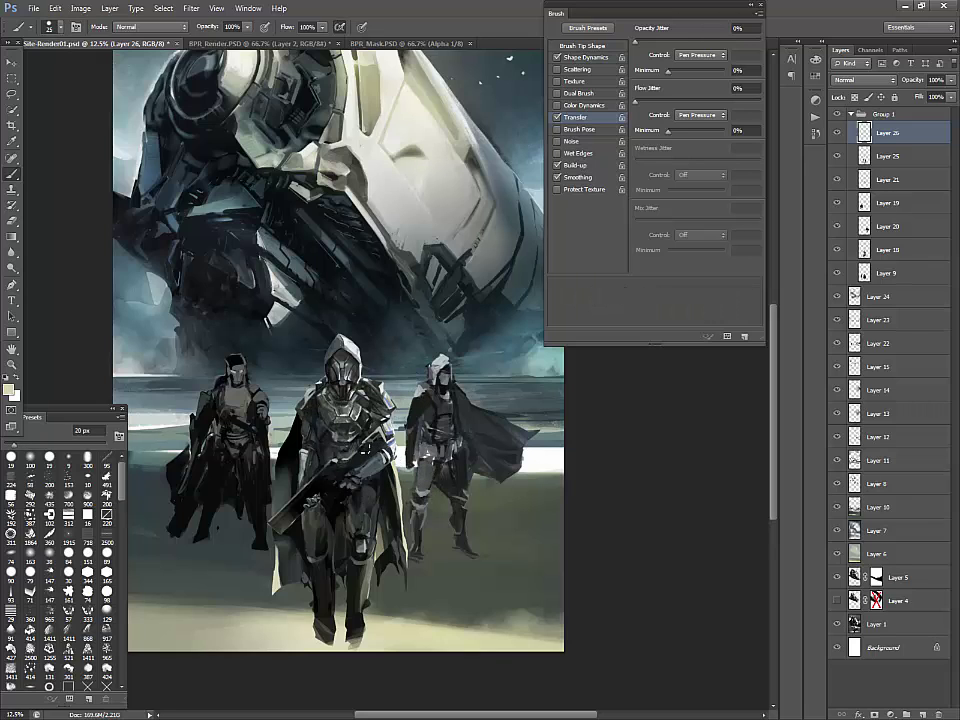
pyautogui.keyDown('alt'); pyautogui.click(375, 444); pyautogui.keyUp('alt')
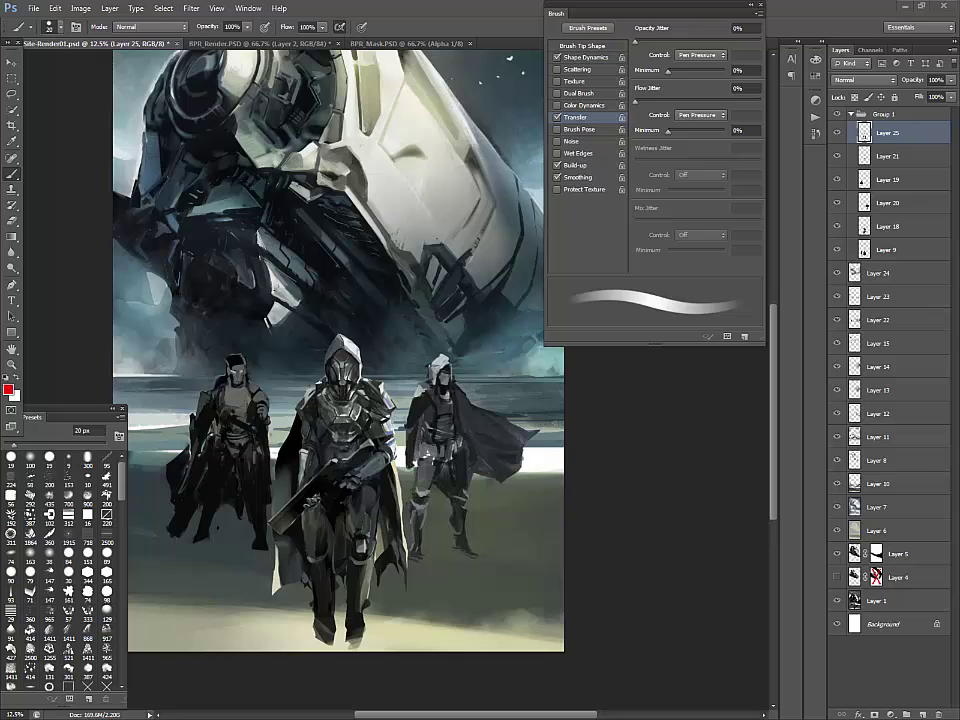
# Add a new layer and touch up the central figure's chest and shoulder armour with sampled greys using the hard 19 px brush
pyautogui.click(49, 457)
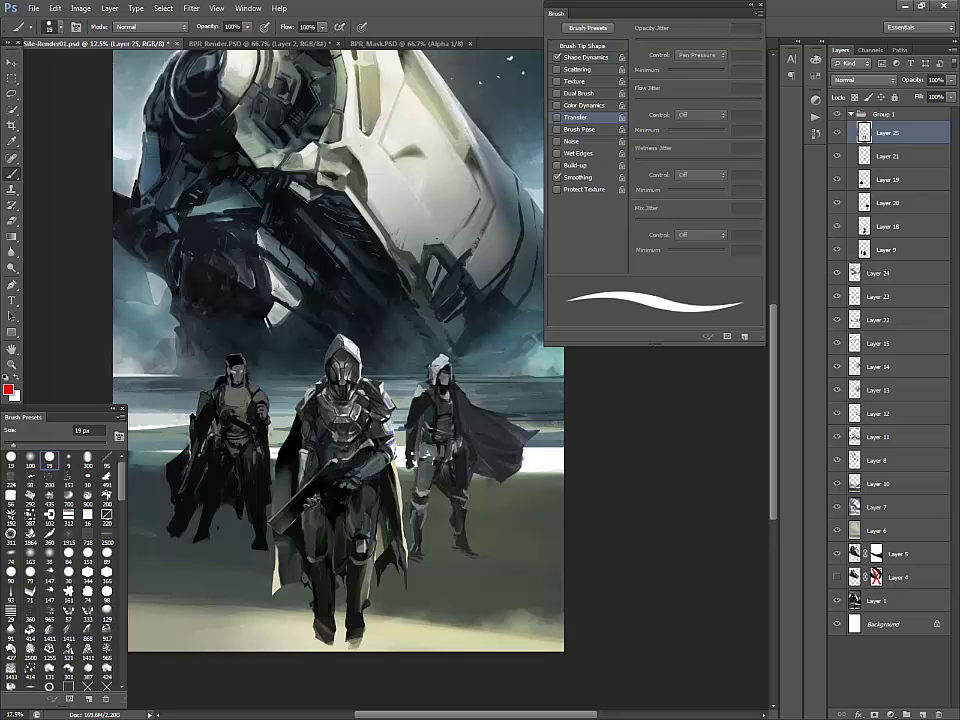
pyautogui.click(922, 713)
pyautogui.hotkey('ctrl', '+')
pyautogui.moveTo(555, 584); pyautogui.dragTo(615, 520)
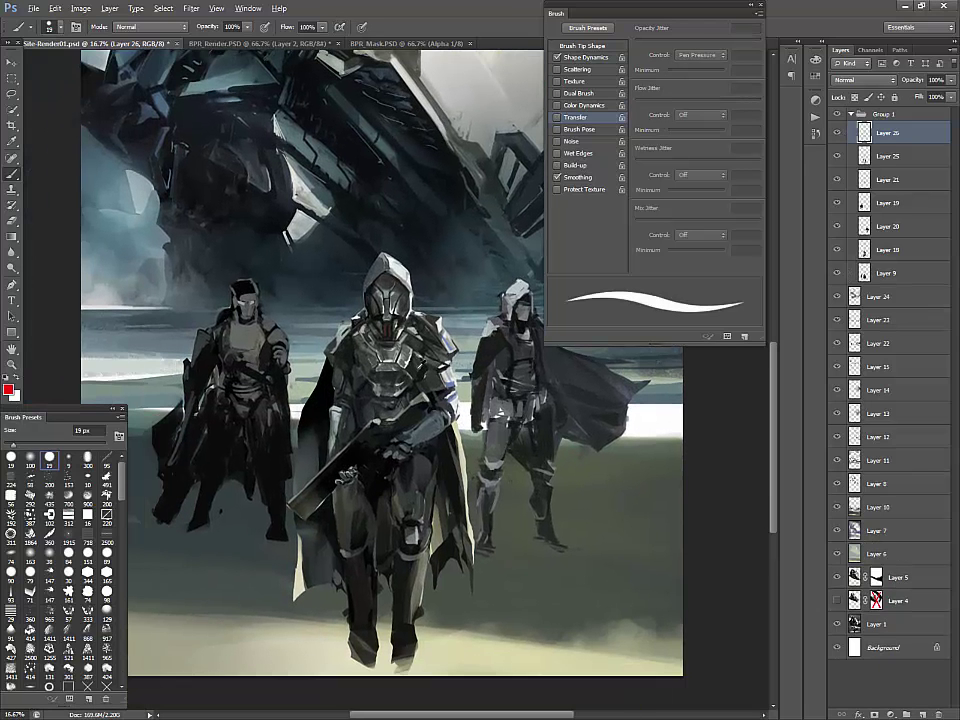
pyautogui.keyDown('alt'); pyautogui.click(422, 365); pyautogui.keyUp('alt')
pyautogui.keyDown('alt'); pyautogui.click(428, 394); pyautogui.keyUp('alt')
pyautogui.keyDown('alt'); pyautogui.click(450, 387); pyautogui.keyUp('alt')
pyautogui.scroll(-1, 297, 372)
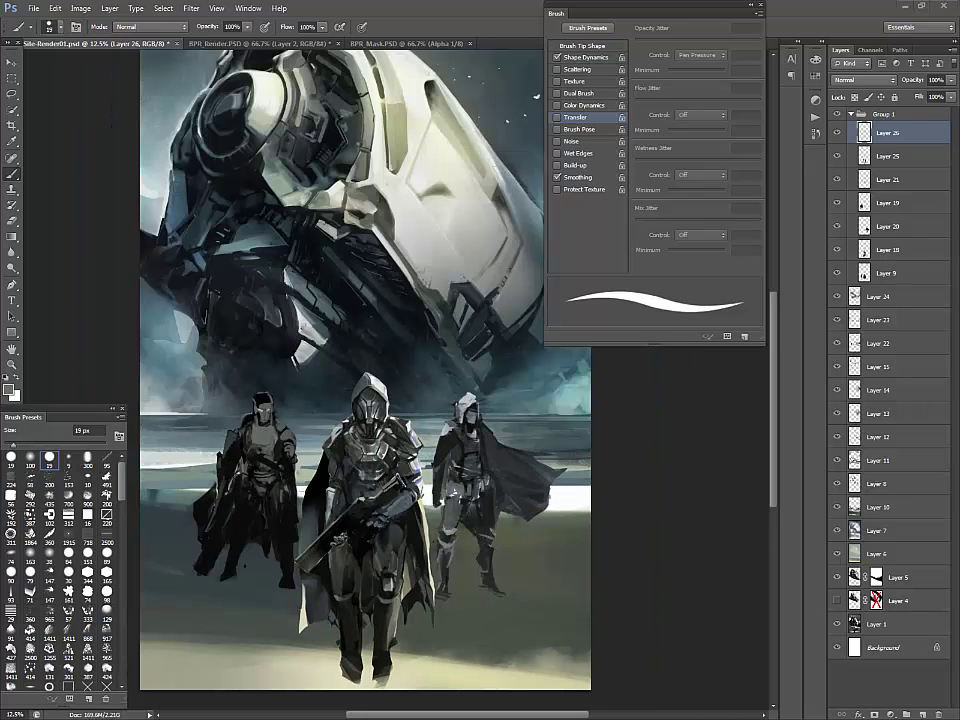
# Paint the rear of the central figure's gun near the forearm with sampled dark tones at 40 px
pyautogui.press(']')
pyautogui.press(']')
pyautogui.press(']')
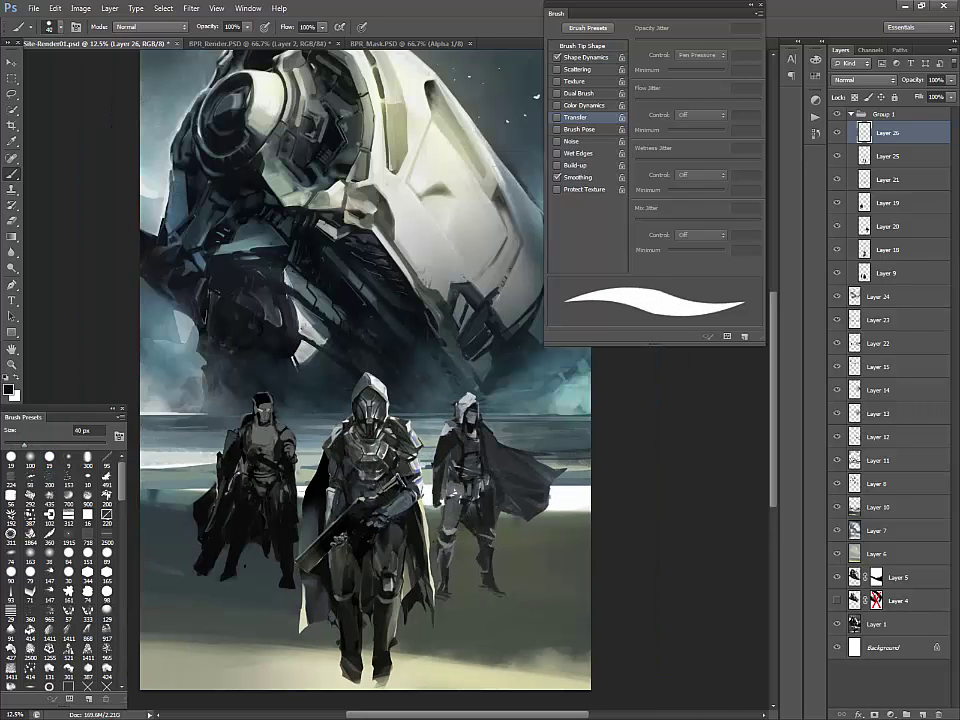
pyautogui.keyDown('alt'); pyautogui.click(389, 487); pyautogui.keyUp('alt')
pyautogui.moveTo(389, 487); pyautogui.dragTo(404, 472)
pyautogui.keyDown('alt'); pyautogui.click(393, 486); pyautogui.keyUp('alt')
pyautogui.keyDown('alt'); pyautogui.click(278, 374); pyautogui.keyUp('alt')
# Block in the gun's upper body at 125 px and refine its edges at 40 px
pyautogui.press(']')
pyautogui.press(']')
pyautogui.press(']')
pyautogui.press(']')
pyautogui.press(']')
pyautogui.press(']')
pyautogui.press(']')
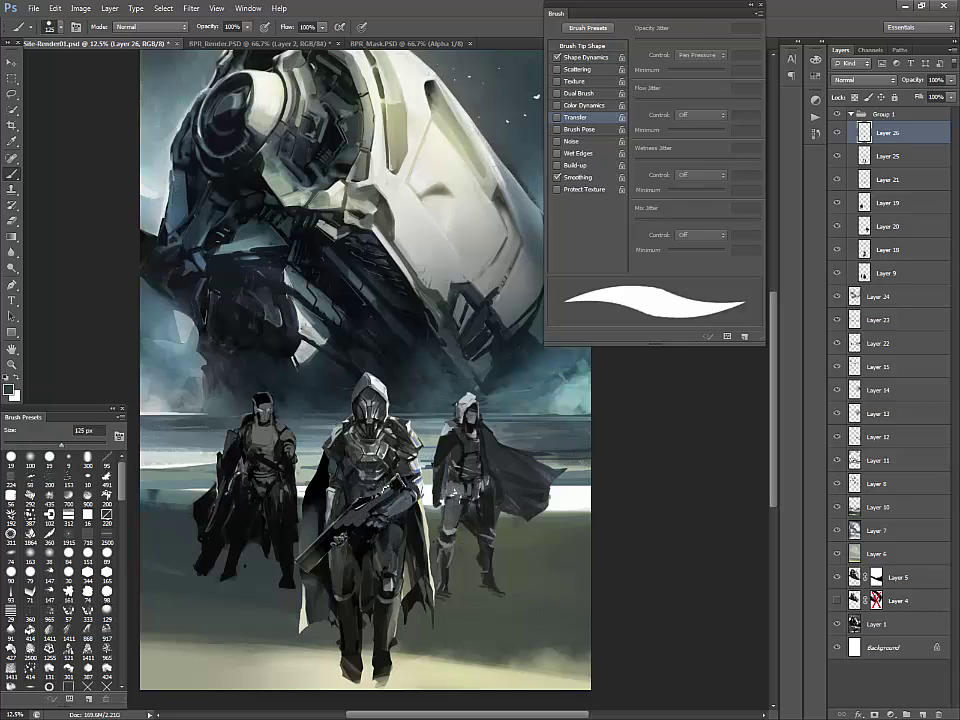
pyautogui.press('[')
pyautogui.press('[')
pyautogui.press('[')
pyautogui.press('[')
pyautogui.press('[')
pyautogui.press('[')
pyautogui.press('[')
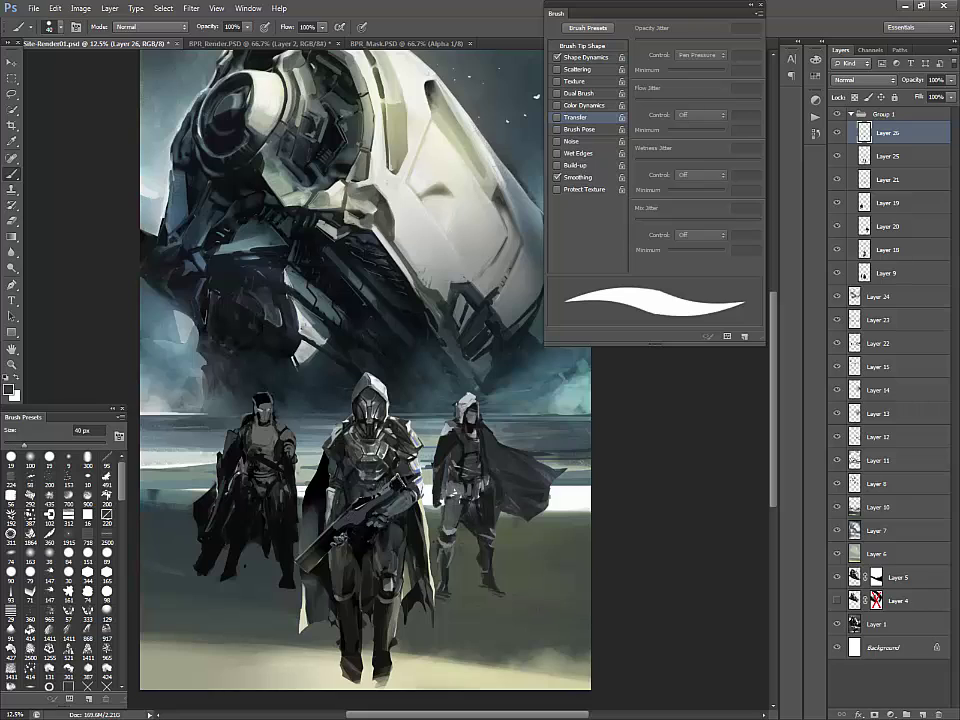
# Darken the gun's body and barrel with sampled tones at 80 px, then reduce the brush to 45 px
pyautogui.press(']')
pyautogui.press(']')
pyautogui.press(']')
pyautogui.press(']')
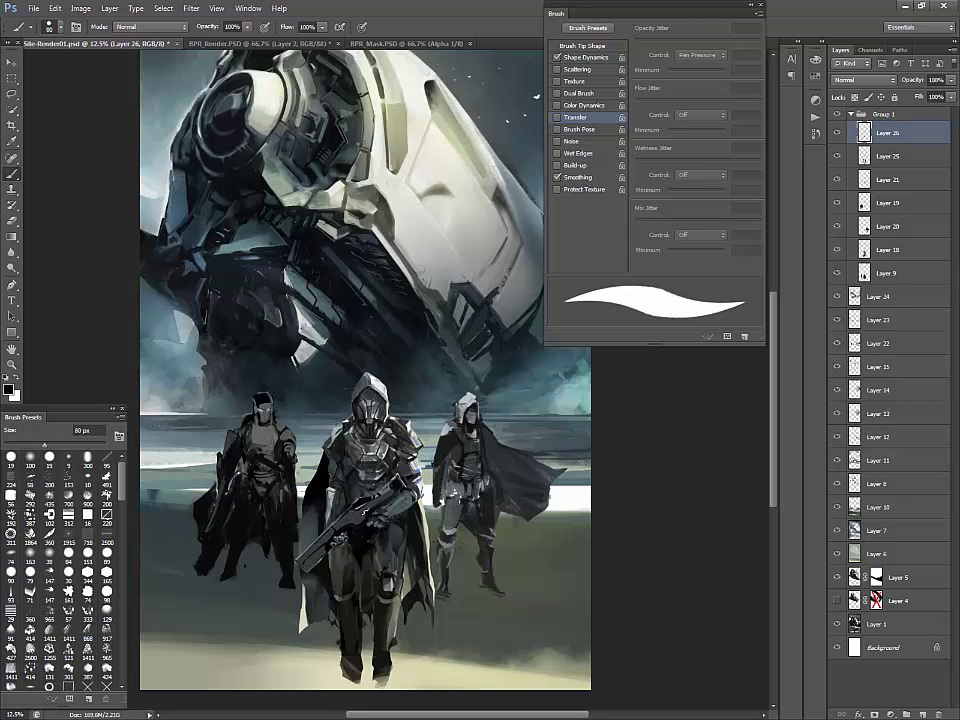
pyautogui.keyDown('alt'); pyautogui.click(326, 550); pyautogui.keyUp('alt')
pyautogui.keyDown('alt'); pyautogui.click(324, 546); pyautogui.keyUp('alt')
pyautogui.moveTo(311, 566); pyautogui.dragTo(376, 424)
pyautogui.keyDown('alt'); pyautogui.click(311, 565); pyautogui.keyUp('alt')
pyautogui.press('[')
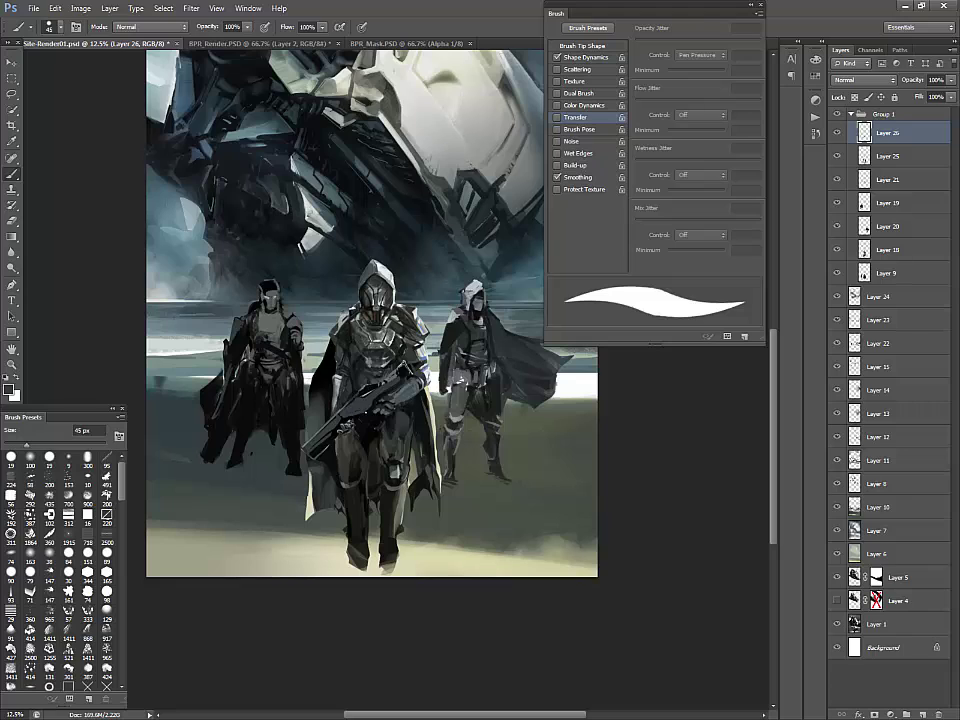
# Define the gun's barrel, top rail and rear section with sampled light and dark tones at 45 px
pyautogui.moveTo(265, 311); pyautogui.dragTo(272, 310)
pyautogui.keyDown('alt'); pyautogui.click(273, 306); pyautogui.keyUp('alt')
pyautogui.keyDown('alt'); pyautogui.click(390, 380); pyautogui.keyUp('alt')
pyautogui.keyDown('alt'); pyautogui.click(257, 312); pyautogui.keyUp('alt')
pyautogui.keyDown('alt'); pyautogui.click(315, 450); pyautogui.keyUp('alt')
pyautogui.keyDown('alt'); pyautogui.click(335, 428); pyautogui.keyUp('alt')
pyautogui.keyDown('alt'); pyautogui.click(404, 373); pyautogui.keyUp('alt')
pyautogui.moveTo(401, 372); pyautogui.dragTo(411, 365)
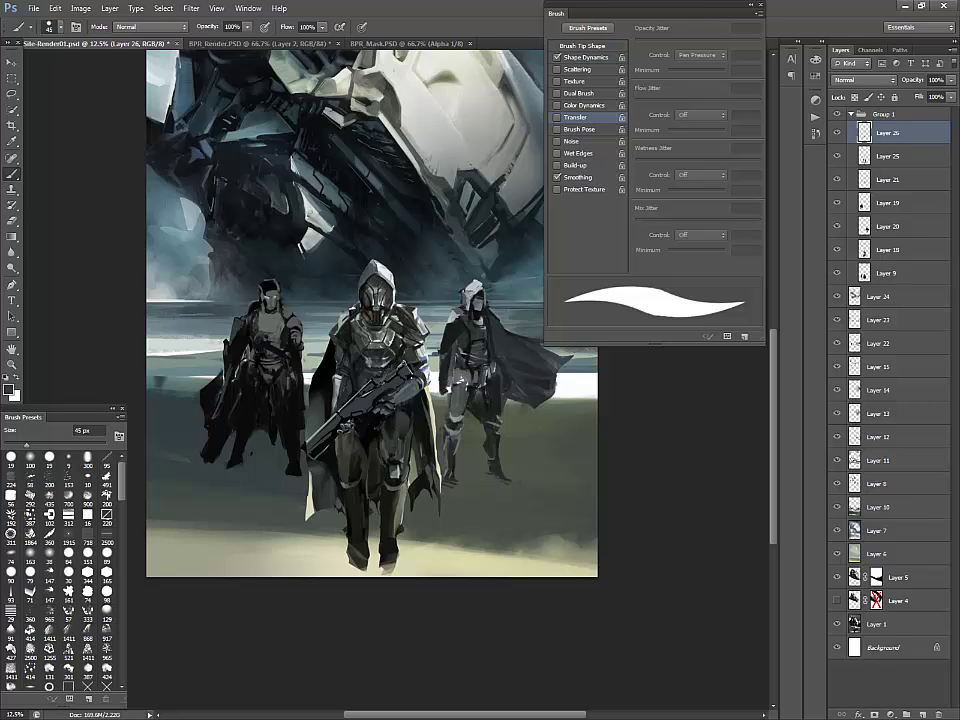
pyautogui.keyDown('alt'); pyautogui.click(397, 356); pyautogui.keyUp('alt')
# Lasso the front of the gun's barrel and copy it to its own layer
pyautogui.press('l')
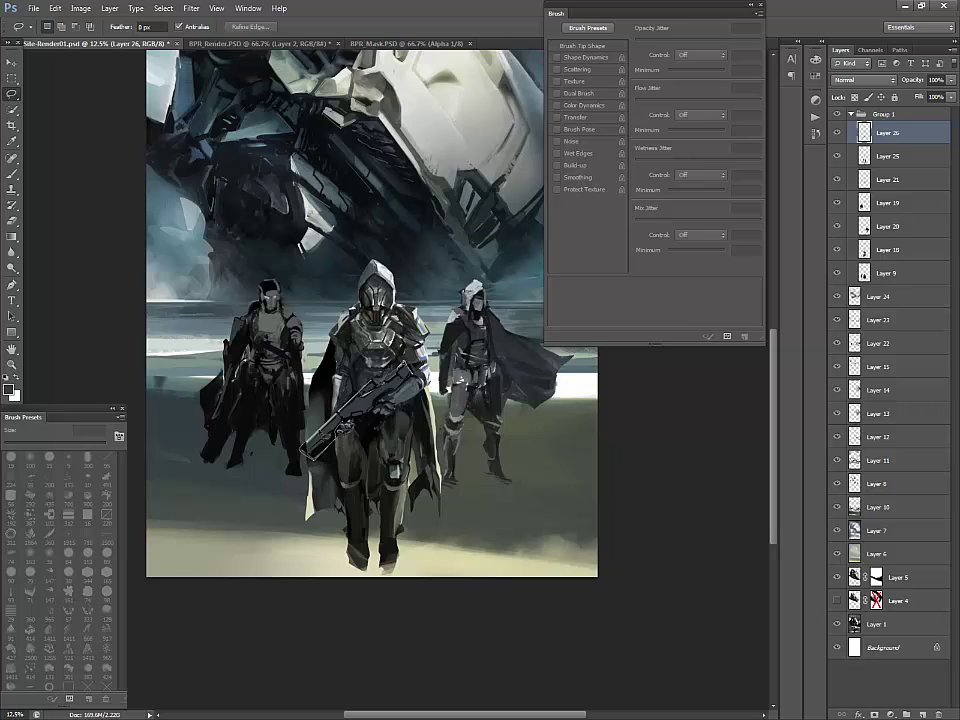
pyautogui.moveTo(328, 441); pyautogui.dragTo(341, 415)
pyautogui.hotkey('ctrl', 'j')
# Stretch, skew and reposition the copied barrel piece so the gun extends past the cape
pyautogui.hotkey('ctrl', 't')
pyautogui.moveTo(300, 461); pyautogui.dragTo(266, 496)
pyautogui.hotkey('ctrl', 'z')
pyautogui.moveTo(344, 437); pyautogui.dragTo(375, 436)
pyautogui.moveTo(401, 409); pyautogui.dragTo(395, 398)
pyautogui.moveTo(342, 463); pyautogui.dragTo(326, 473)
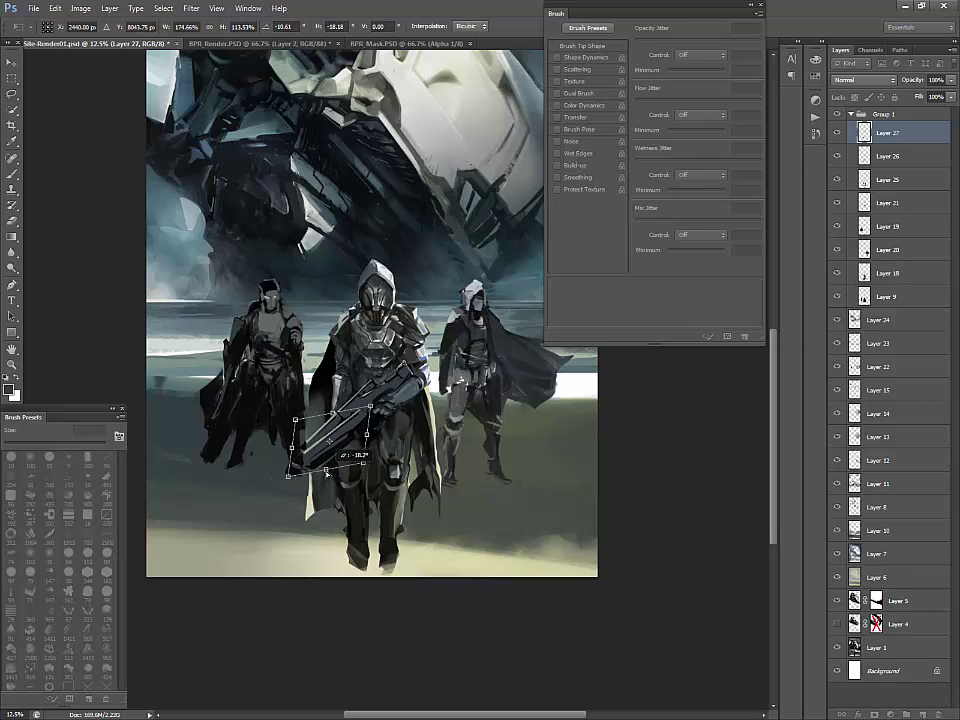
pyautogui.moveTo(333, 413); pyautogui.dragTo(353, 462)
pyautogui.moveTo(326, 445); pyautogui.dragTo(346, 428)
pyautogui.press('Return')
# Blend the lengthened barrel into the gun and detail its surfaces with sampled tones at 45 px
pyautogui.press('l')
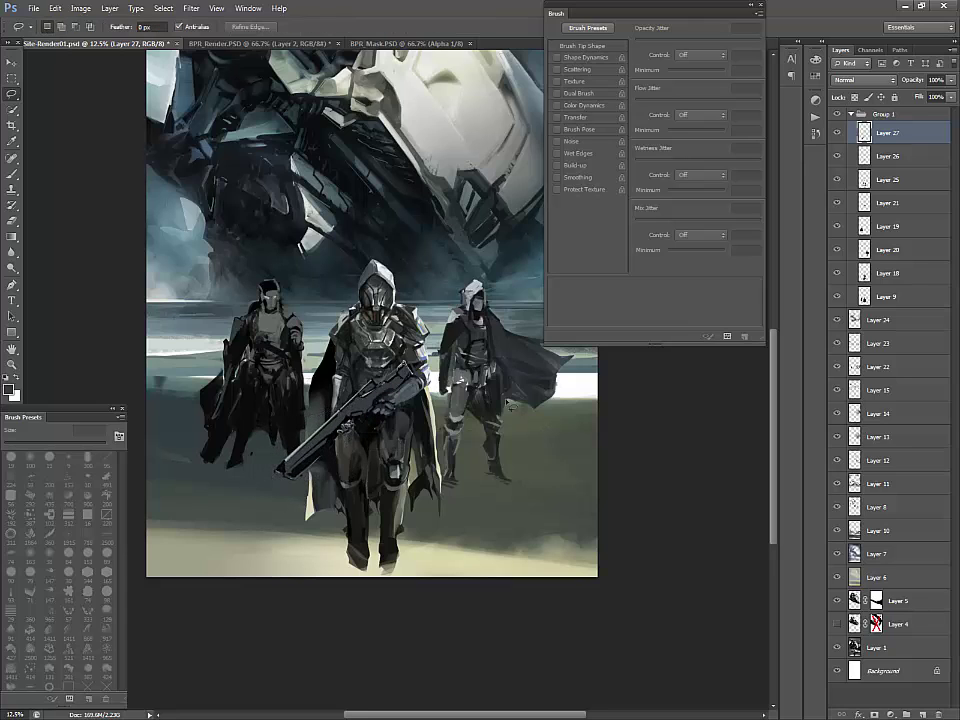
pyautogui.press('b')
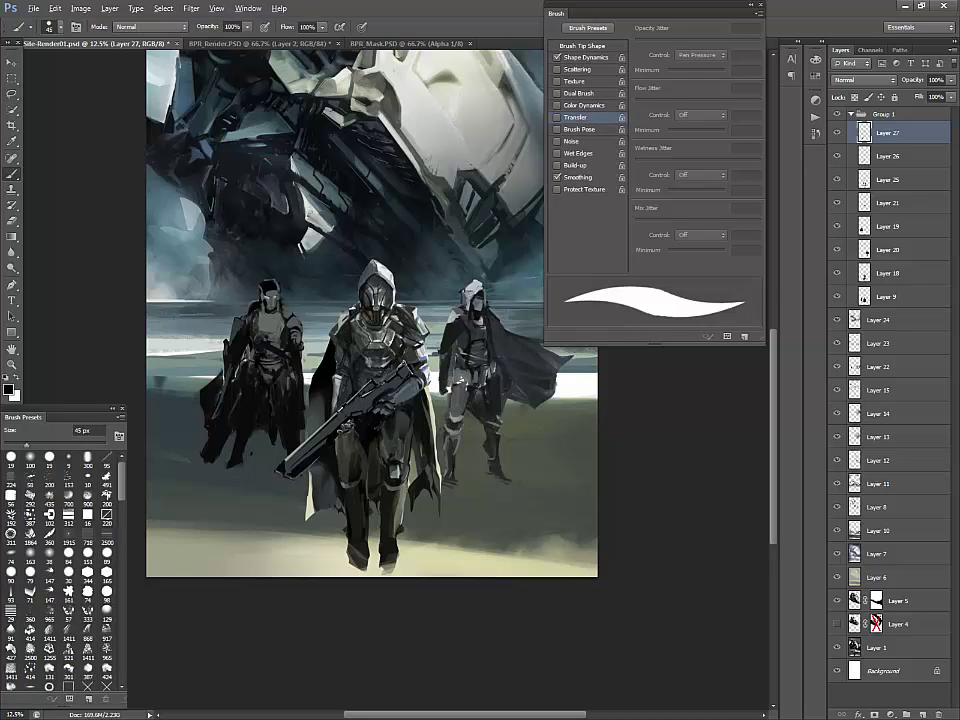
pyautogui.press('d')
pyautogui.keyDown('alt'); pyautogui.click(330, 410); pyautogui.keyUp('alt')
pyautogui.keyDown('alt'); pyautogui.click(296, 281); pyautogui.keyUp('alt')
pyautogui.keyDown('alt'); pyautogui.click(261, 297); pyautogui.keyUp('alt')
pyautogui.keyDown('alt'); pyautogui.click(227, 338); pyautogui.keyUp('alt')
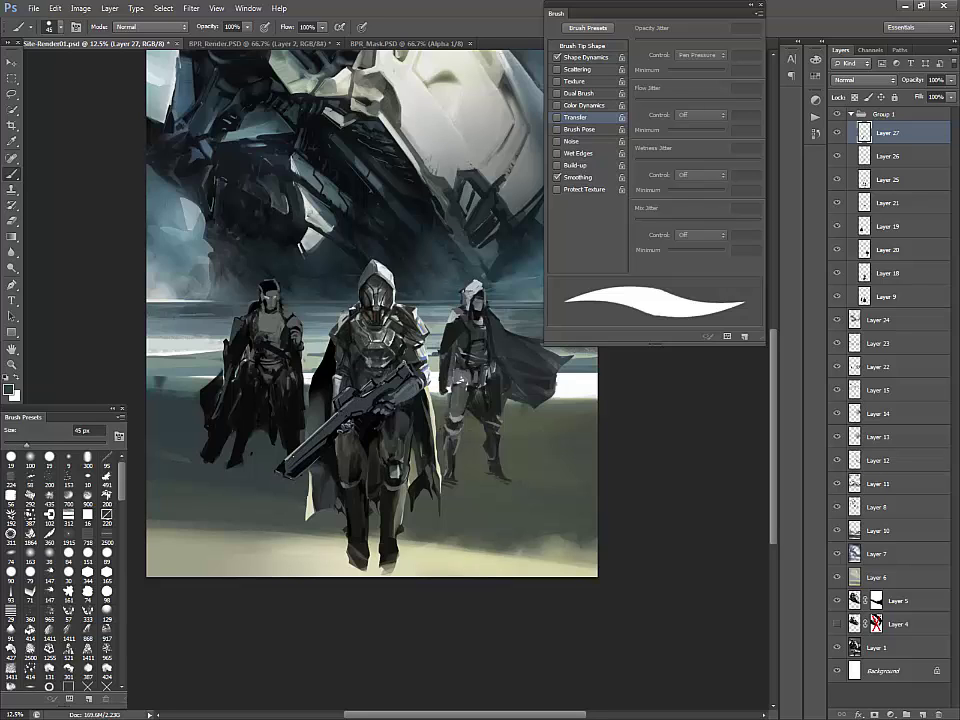
pyautogui.keyDown('alt'); pyautogui.click(271, 292); pyautogui.keyUp('alt')
pyautogui.moveTo(430, 413); pyautogui.dragTo(418, 370)
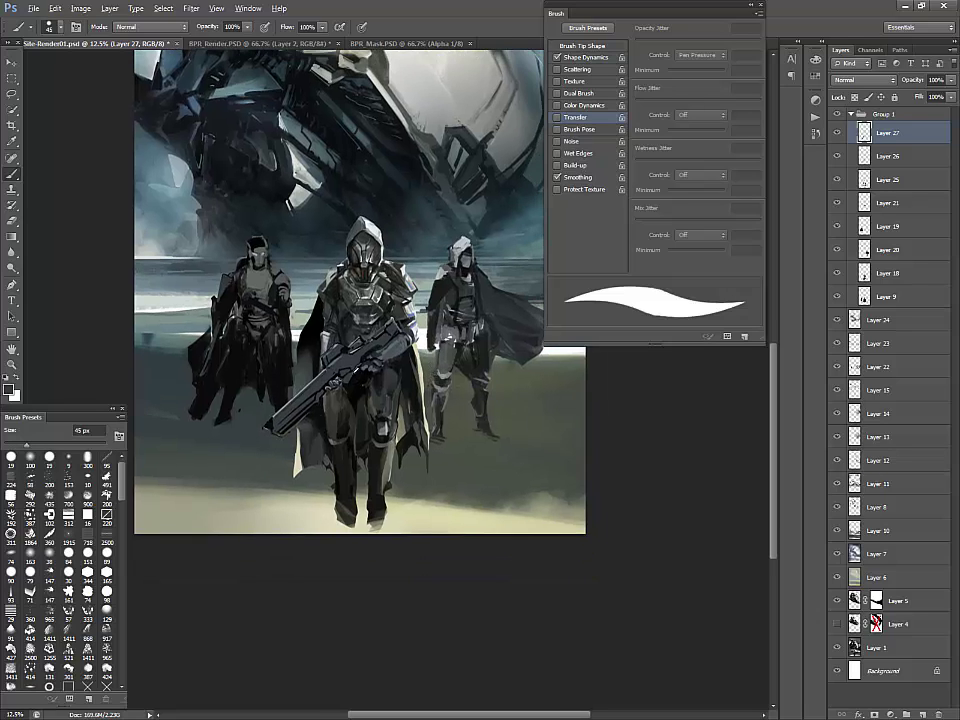
# Deepen the shadows under the gun and on the central figure's thighs with sampled dark tones at 90 px
pyautogui.moveTo(527, 498); pyautogui.dragTo(532, 573)
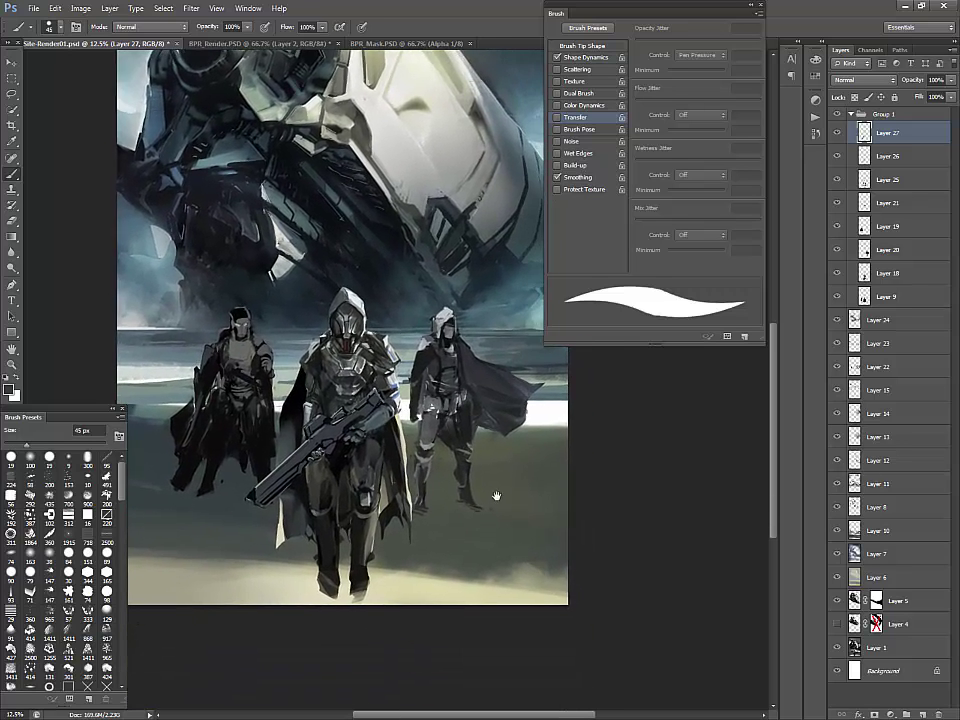
pyautogui.moveTo(495, 495); pyautogui.dragTo(504, 451)
pyautogui.keyDown('alt'); pyautogui.click(349, 420); pyautogui.keyUp('alt')
pyautogui.press(']')
pyautogui.press(']')
pyautogui.press(']')
pyautogui.press(']')
pyautogui.press(']')
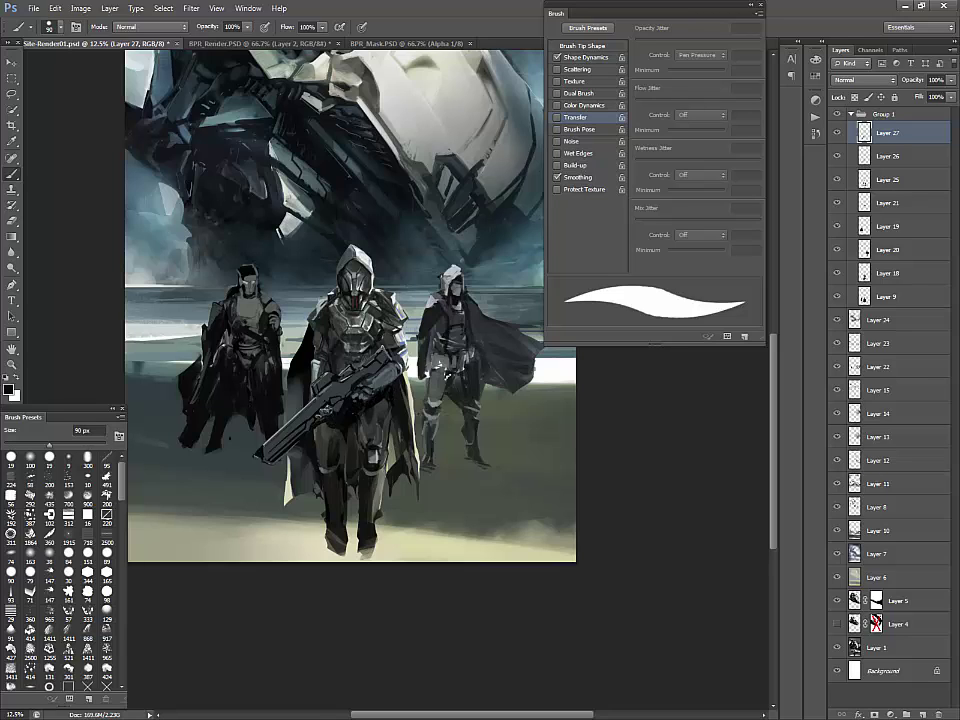
pyautogui.keyDown('alt'); pyautogui.click(339, 436); pyautogui.keyUp('alt')
pyautogui.keyDown('alt'); pyautogui.click(374, 413); pyautogui.keyUp('alt')
pyautogui.keyDown('alt'); pyautogui.click(386, 380); pyautogui.keyUp('alt')
# Shade the central figure's thighs beside the knee armour with sampled dark tones at 30 to 45 px
pyautogui.press('[')
pyautogui.press('[')
pyautogui.press('[')
pyautogui.press('[')
pyautogui.press('[')
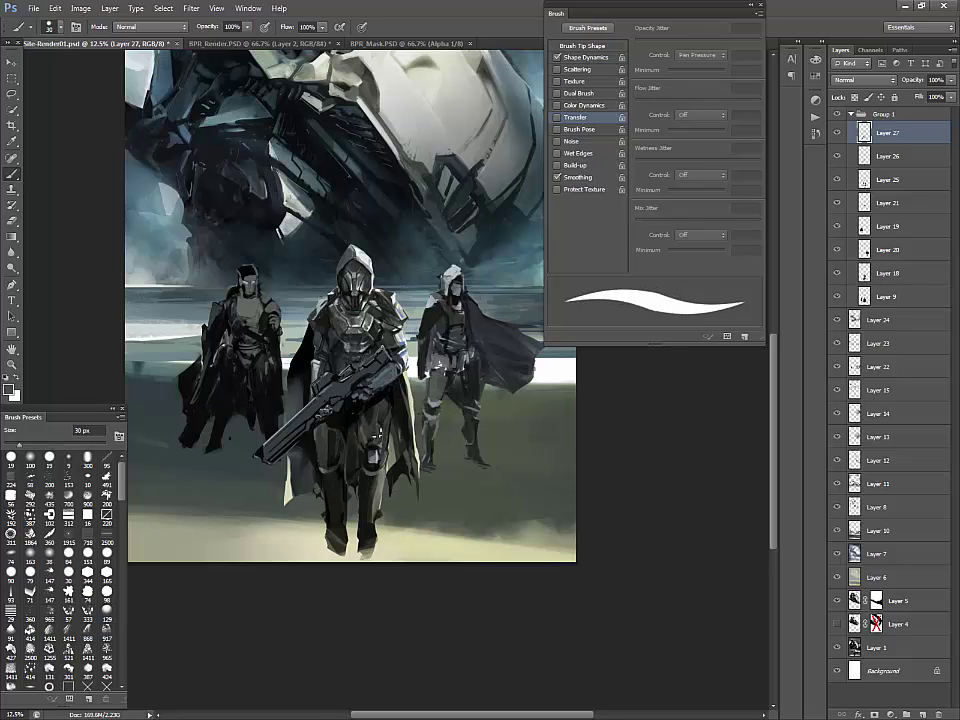
pyautogui.keyDown('alt'); pyautogui.click(417, 410); pyautogui.keyUp('alt')
pyautogui.keyDown('alt'); pyautogui.click(386, 430); pyautogui.keyUp('alt')
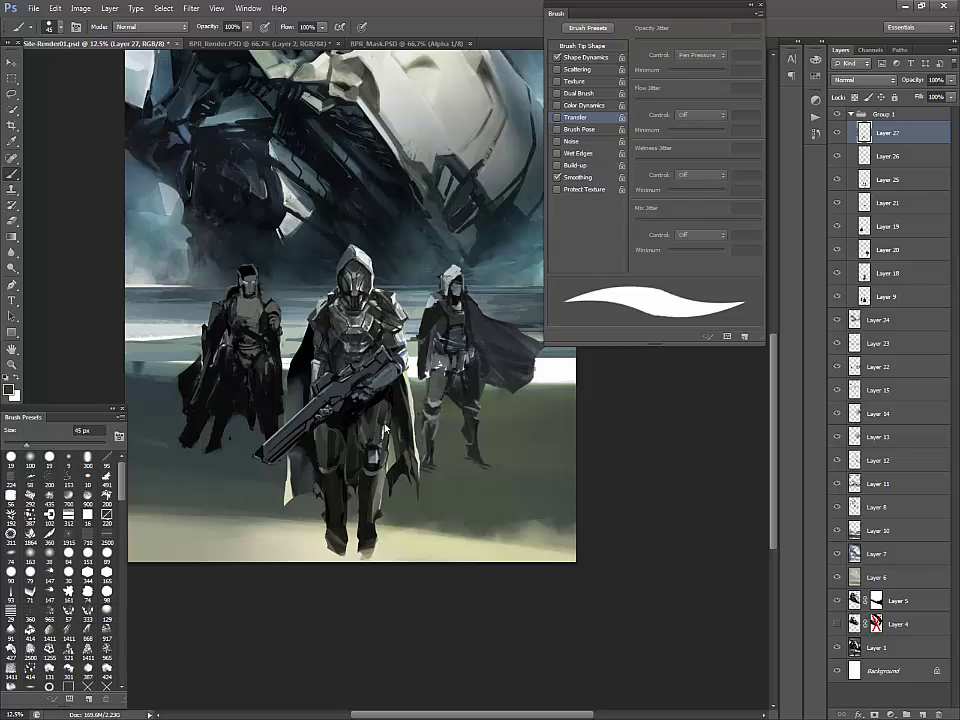
# Refine the plates on the central figure's thighs and knees with sampled grey tones at 25 px
pyautogui.keyDown('alt'); pyautogui.click(272, 262); pyautogui.keyUp('alt')
pyautogui.press('[')
pyautogui.press('[')
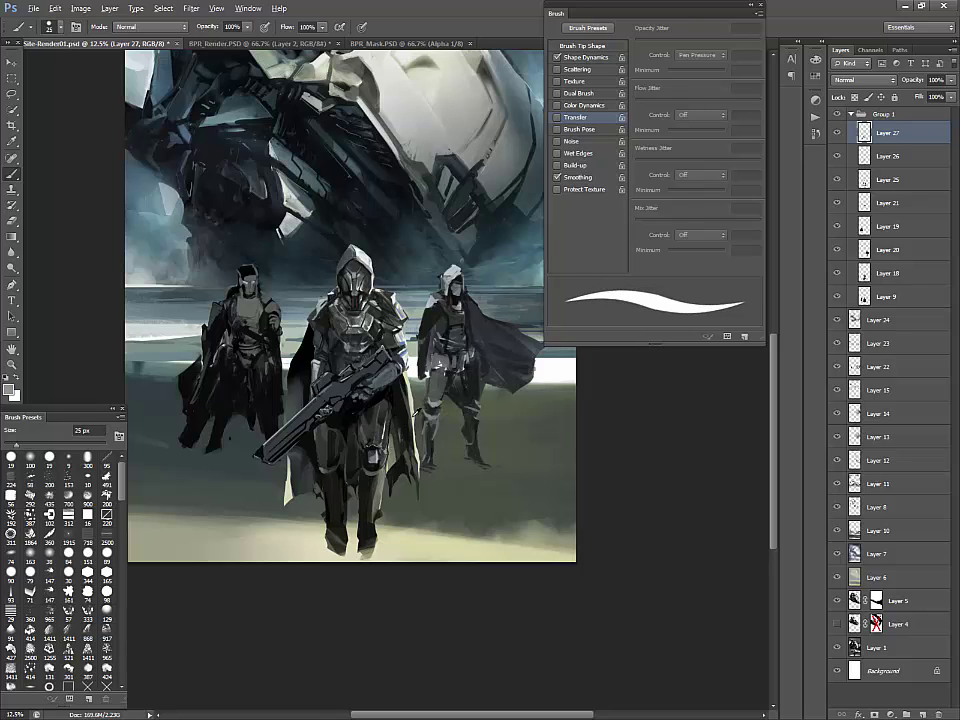
pyautogui.keyDown('alt'); pyautogui.click(375, 370); pyautogui.keyUp('alt')
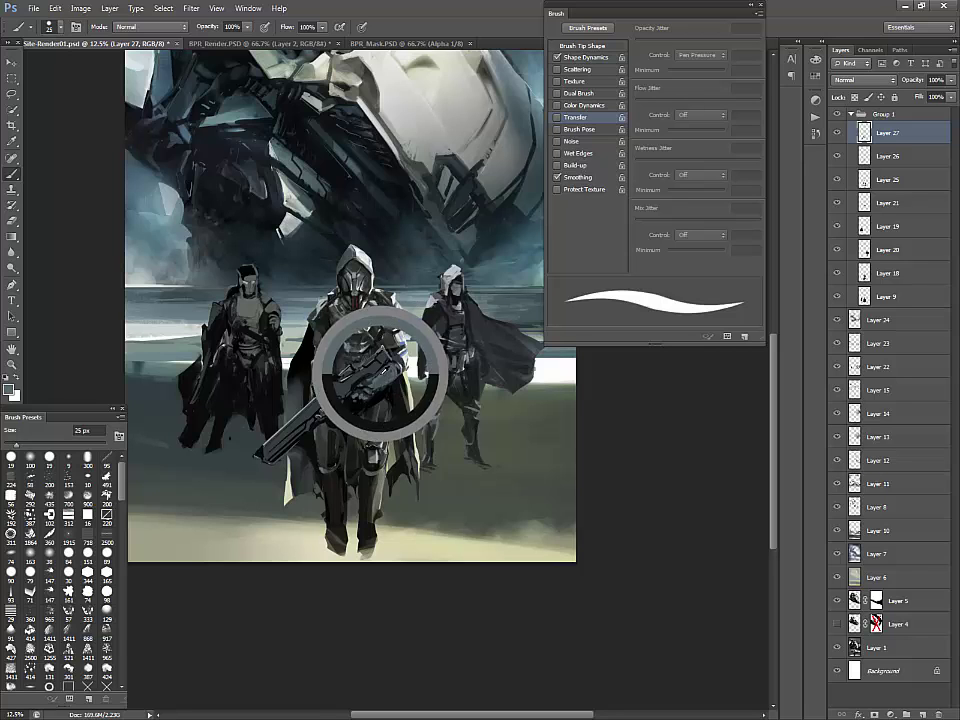
pyautogui.moveTo(350, 442); pyautogui.dragTo(344, 460)
pyautogui.keyDown('alt'); pyautogui.click(342, 460); pyautogui.keyUp('alt')
pyautogui.moveTo(499, 439); pyautogui.dragTo(508, 468)
# Touch up the central figure's hood with sampled background and light grey tones at 60 px
pyautogui.keyDown('alt'); pyautogui.click(380, 278); pyautogui.keyUp('alt')
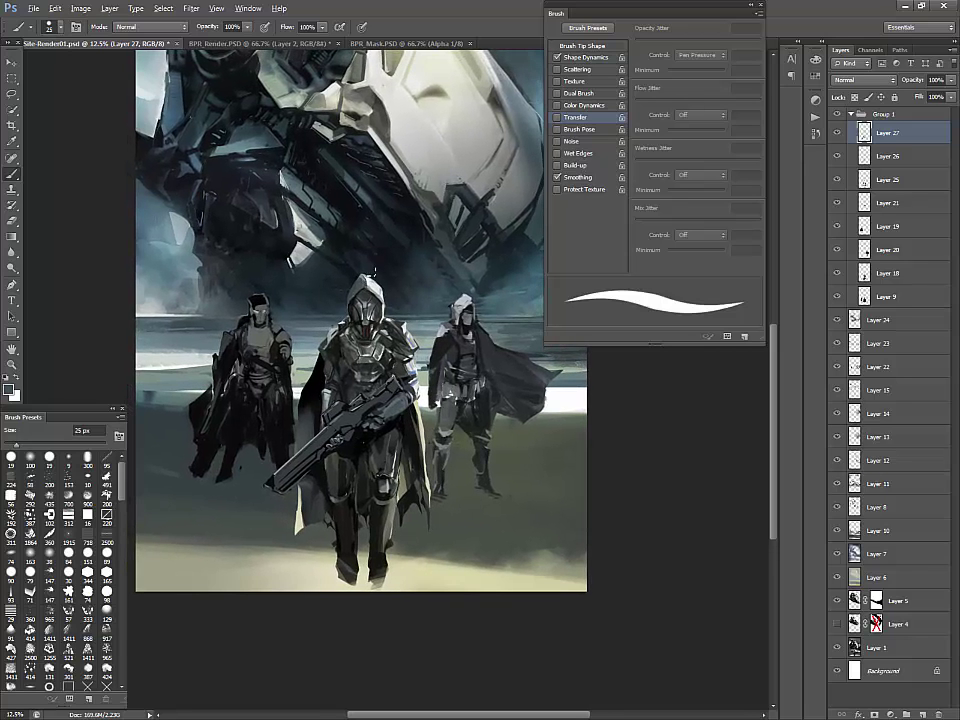
pyautogui.press(']')
pyautogui.press(']')
pyautogui.press(']')
pyautogui.press(']')
pyautogui.keyDown('alt'); pyautogui.click(356, 268); pyautogui.keyUp('alt')
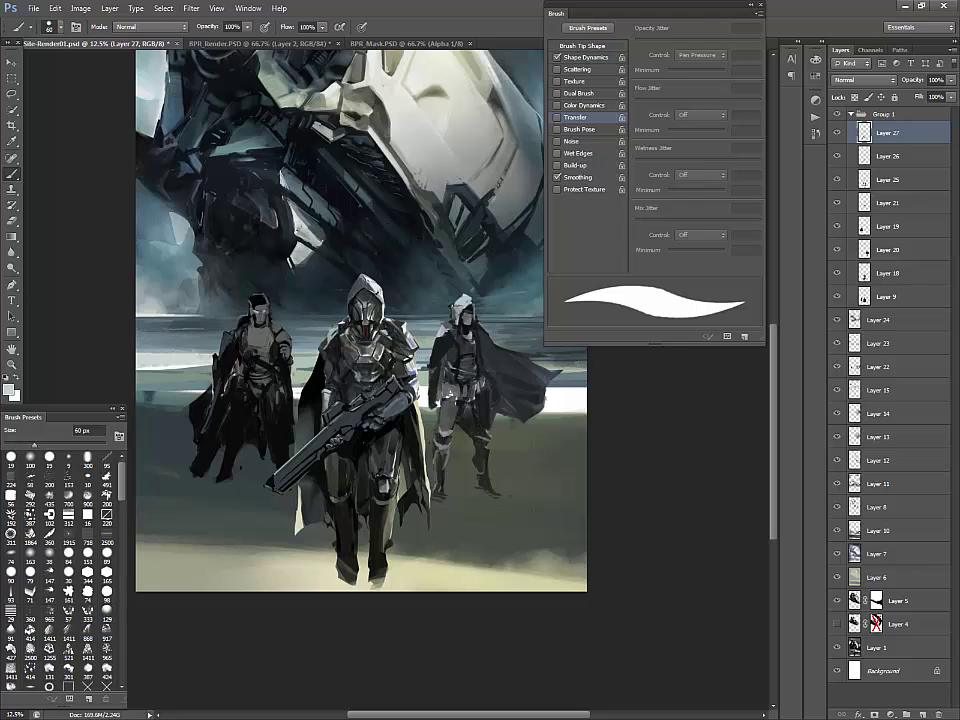
pyautogui.keyDown('alt'); pyautogui.click(426, 395); pyautogui.keyUp('alt')
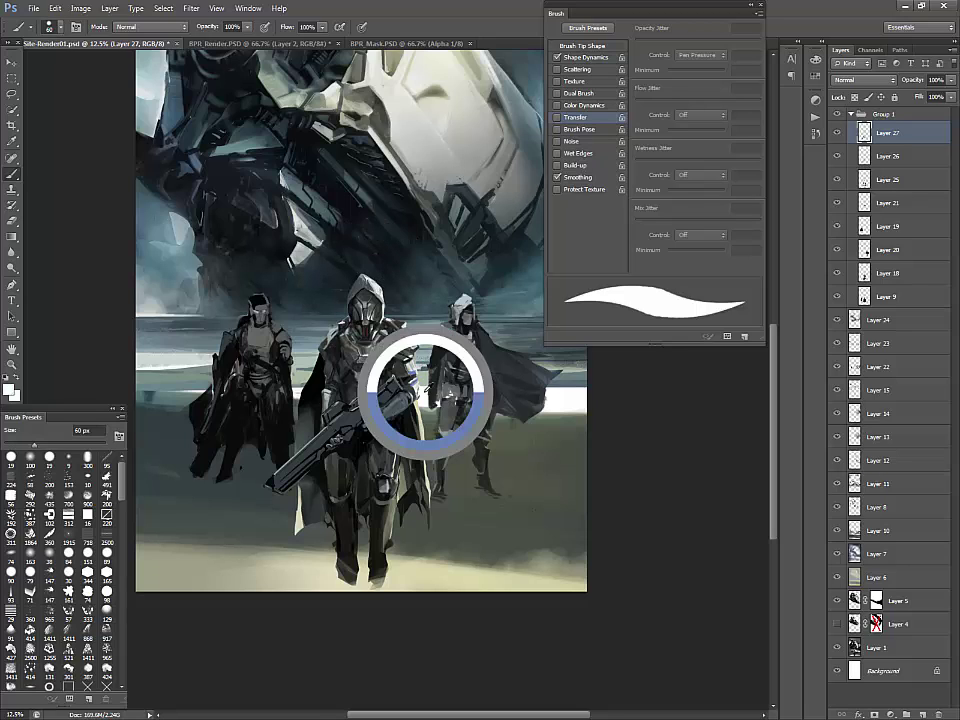
# Add fine light accents around the central figure's arm, hood and mask at 20 px
pyautogui.press('[')
pyautogui.press('[')
pyautogui.press('[')
pyautogui.press('[')
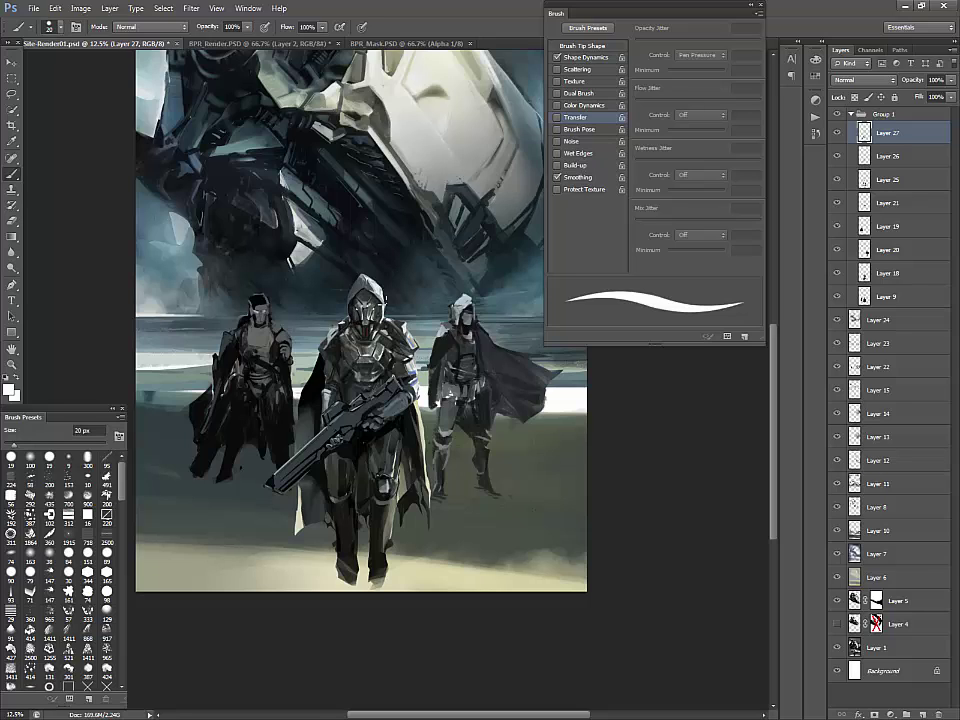
pyautogui.keyDown('alt'); pyautogui.click(353, 319); pyautogui.keyUp('alt')
pyautogui.moveTo(336, 291)
pyautogui.mouseDown()
pyautogui.moveTo(330, 244)
pyautogui.moveTo(312, 239)
pyautogui.mouseUp()
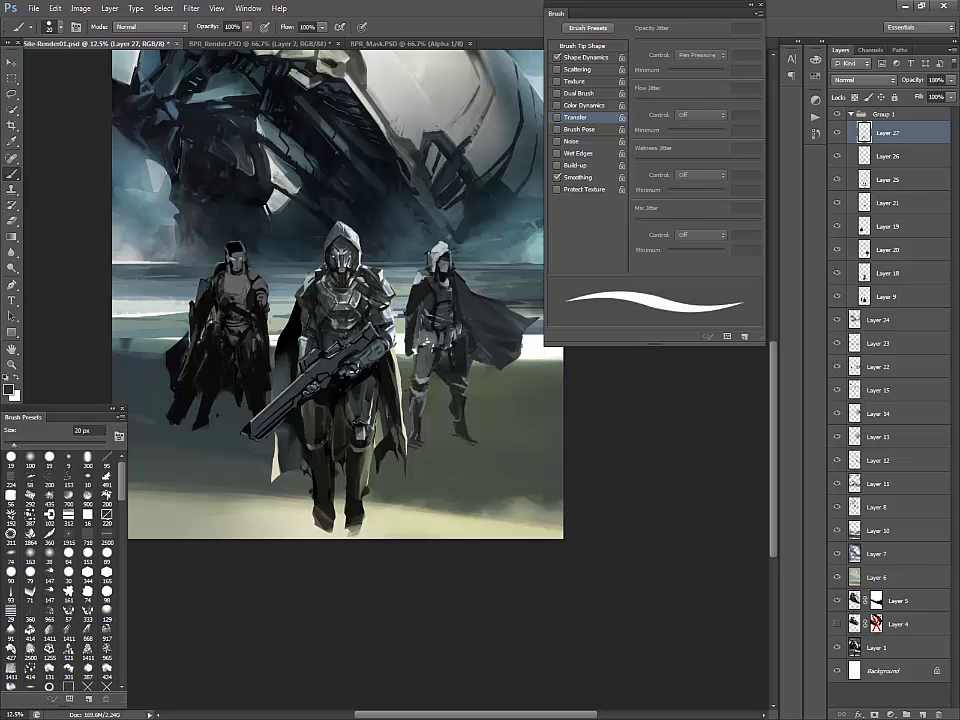
# Detail the central figure's mask and the rear of the gun with sampled tones at 20 px
pyautogui.keyDown('alt'); pyautogui.click(277, 256); pyautogui.keyUp('alt')
pyautogui.keyDown('alt'); pyautogui.click(233, 258); pyautogui.keyUp('alt')
pyautogui.keyDown('alt'); pyautogui.click(240, 250); pyautogui.keyUp('alt')
pyautogui.keyDown('alt'); pyautogui.click(388, 327); pyautogui.keyUp('alt')
pyautogui.moveTo(392, 339)
pyautogui.mouseDown()
pyautogui.moveTo(388, 327)
pyautogui.moveTo(379, 341)
pyautogui.moveTo(385, 323)
pyautogui.mouseUp()
pyautogui.keyDown('alt'); pyautogui.click(383, 336); pyautogui.keyUp('alt')
pyautogui.keyDown('alt'); pyautogui.click(389, 313); pyautogui.keyUp('alt')
pyautogui.keyDown('alt'); pyautogui.click(294, 241); pyautogui.keyUp('alt')
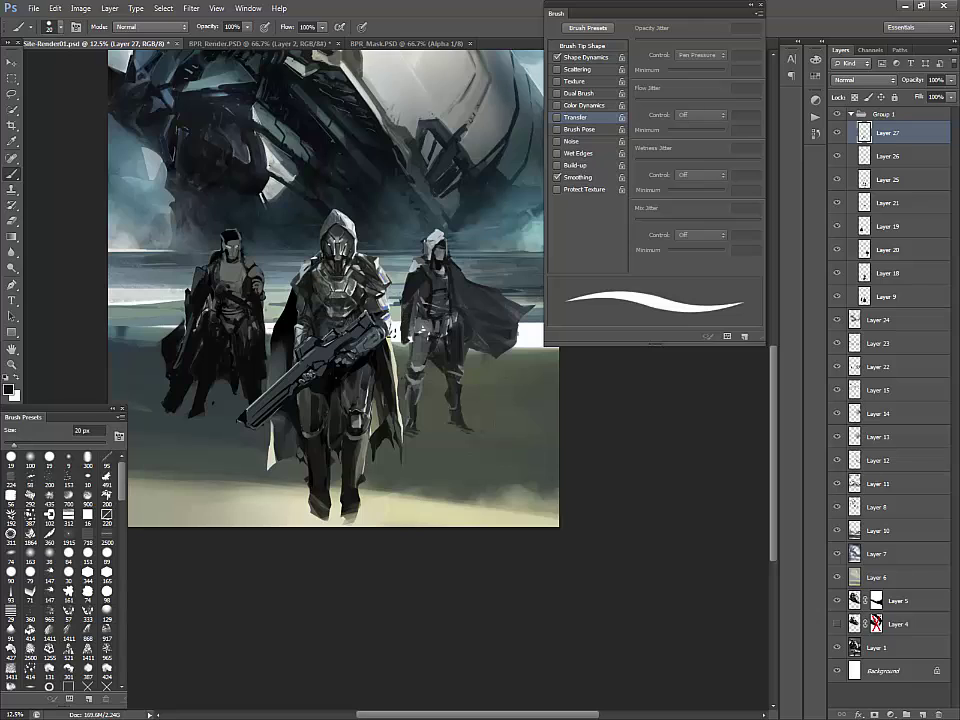
# Sharpen the edges of the gun's stock with sampled light and dark tones at 20 px and save the painting
pyautogui.keyDown('alt'); pyautogui.click(295, 247); pyautogui.keyUp('alt')
pyautogui.moveTo(391, 328); pyautogui.dragTo(386, 314)
pyautogui.moveTo(576, 428); pyautogui.dragTo(600, 440)
pyautogui.keyDown('alt'); pyautogui.click(400, 310); pyautogui.keyUp('alt')
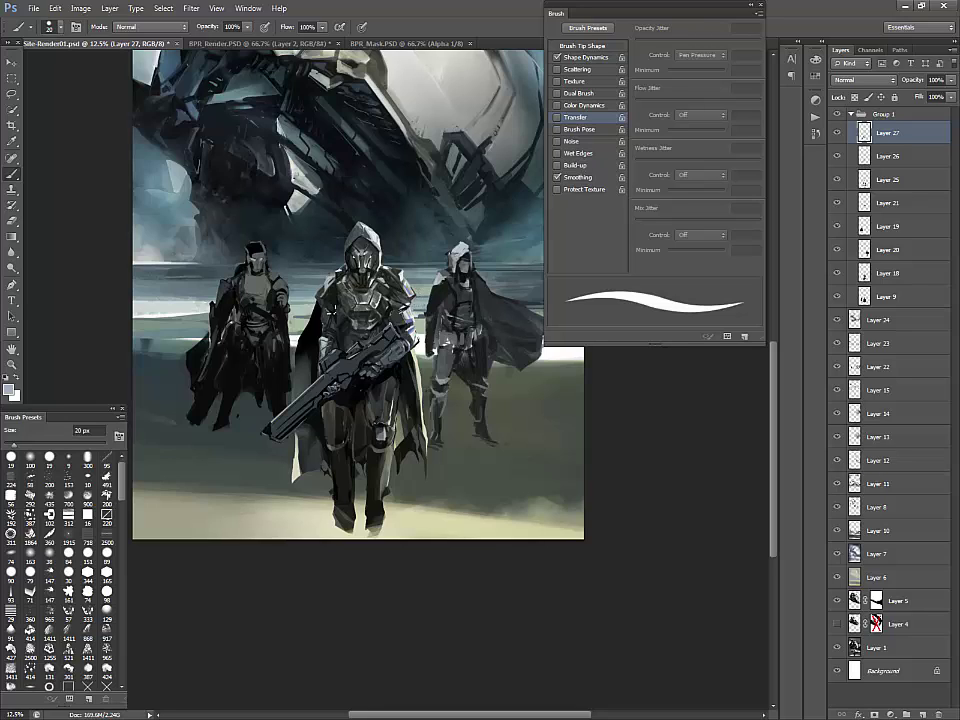
pyautogui.keyDown('alt'); pyautogui.click(248, 231); pyautogui.keyUp('alt')
pyautogui.keyDown('alt'); pyautogui.click(271, 248); pyautogui.keyUp('alt')
pyautogui.hotkey('ctrl', 's')
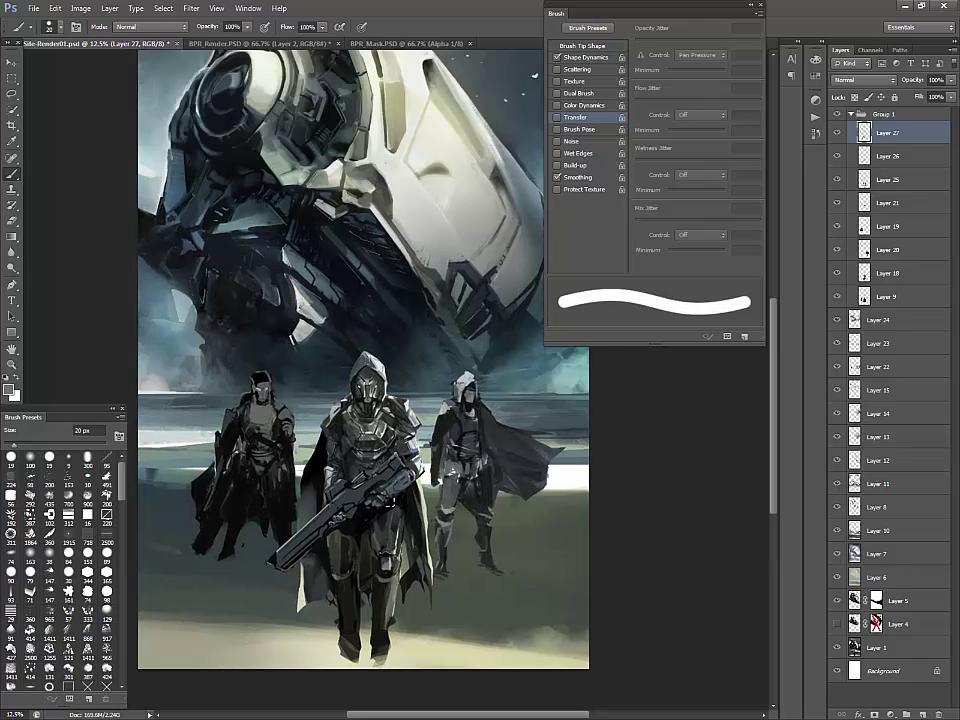
# Paint dark bands on the central figure's thigh armour and blend them with a pressure-opacity round brush at 50 px
pyautogui.keyDown('alt'); pyautogui.click(413, 443); pyautogui.keyUp('alt')
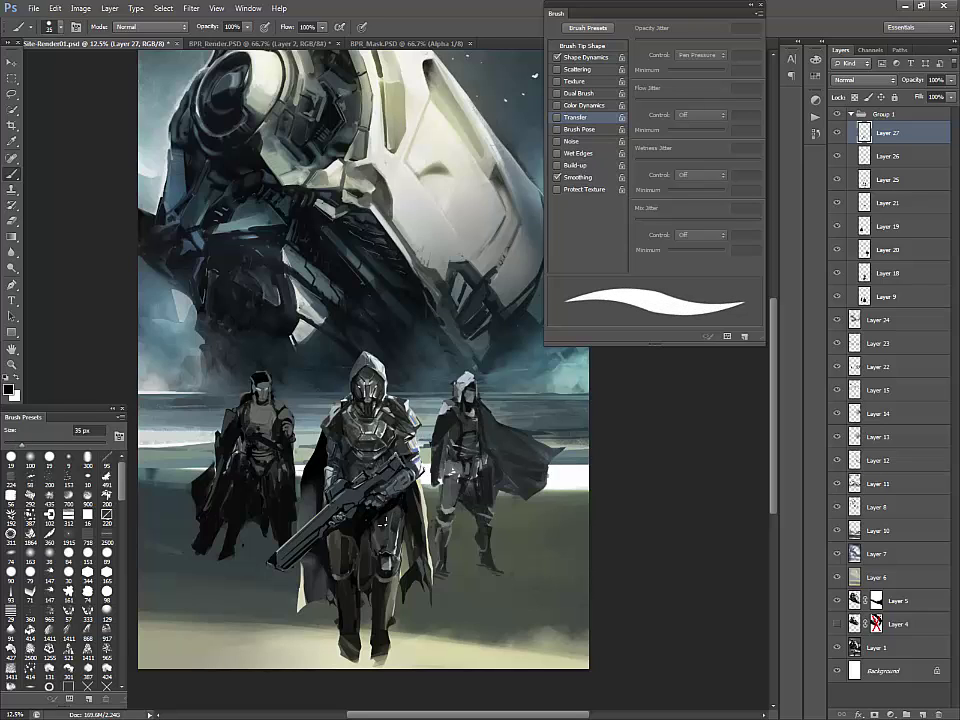
pyautogui.press(']')
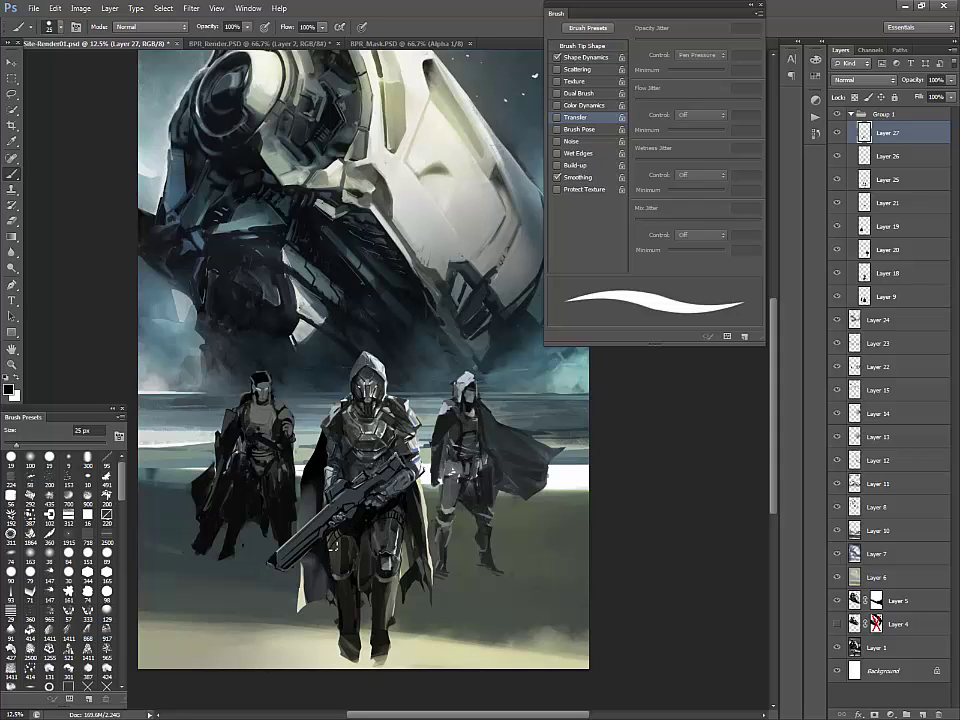
pyautogui.keyDown('alt'); pyautogui.click(329, 475); pyautogui.keyUp('alt')
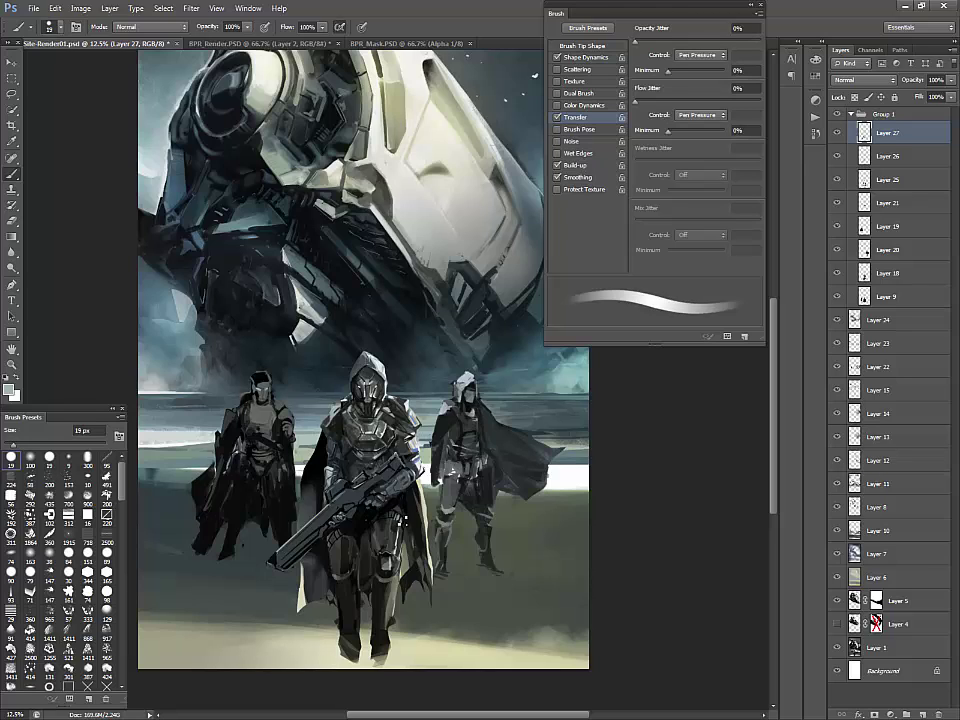
pyautogui.press(']')
pyautogui.press(']')
pyautogui.press(']')
pyautogui.press(']')
pyautogui.moveTo(403, 511)
pyautogui.mouseDown()
pyautogui.moveTo(394, 526)
pyautogui.moveTo(402, 525)
pyautogui.mouseUp()
pyautogui.keyDown('alt'); pyautogui.click(398, 522); pyautogui.keyUp('alt')
pyautogui.keyDown('alt'); pyautogui.click(403, 516); pyautogui.keyUp('alt')
pyautogui.press('[')
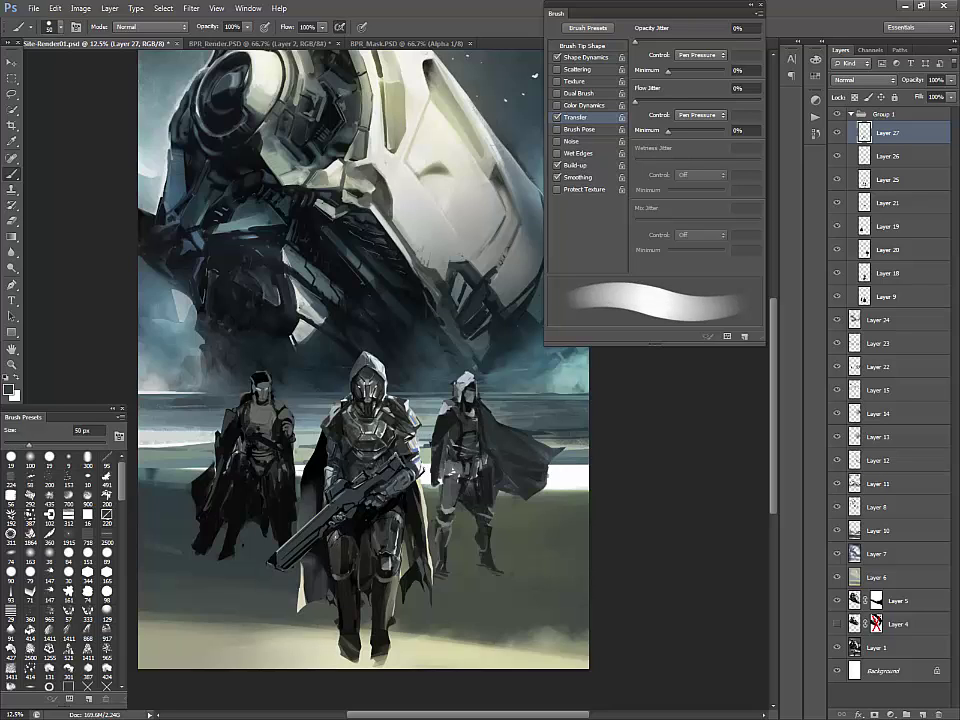
# Highlight the central figure's thigh plates with sampled light tones at 25 to 35 px
pyautogui.keyDown('alt'); pyautogui.click(341, 549); pyautogui.keyUp('alt')
pyautogui.press('[')
pyautogui.press('[')
pyautogui.press('[')
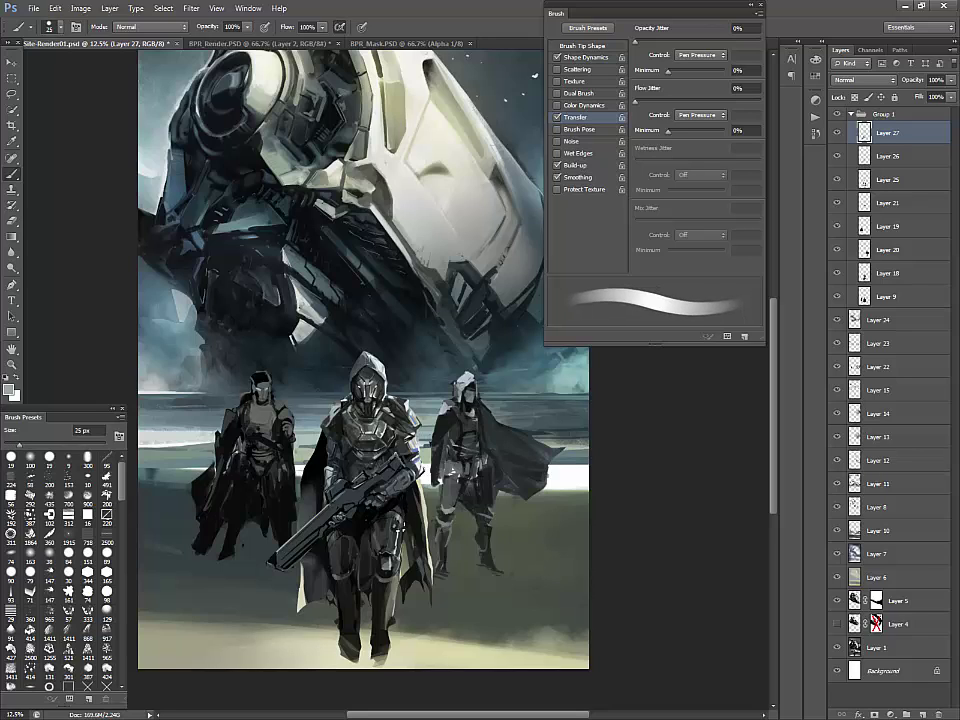
pyautogui.keyDown('alt'); pyautogui.click(398, 527); pyautogui.keyUp('alt')
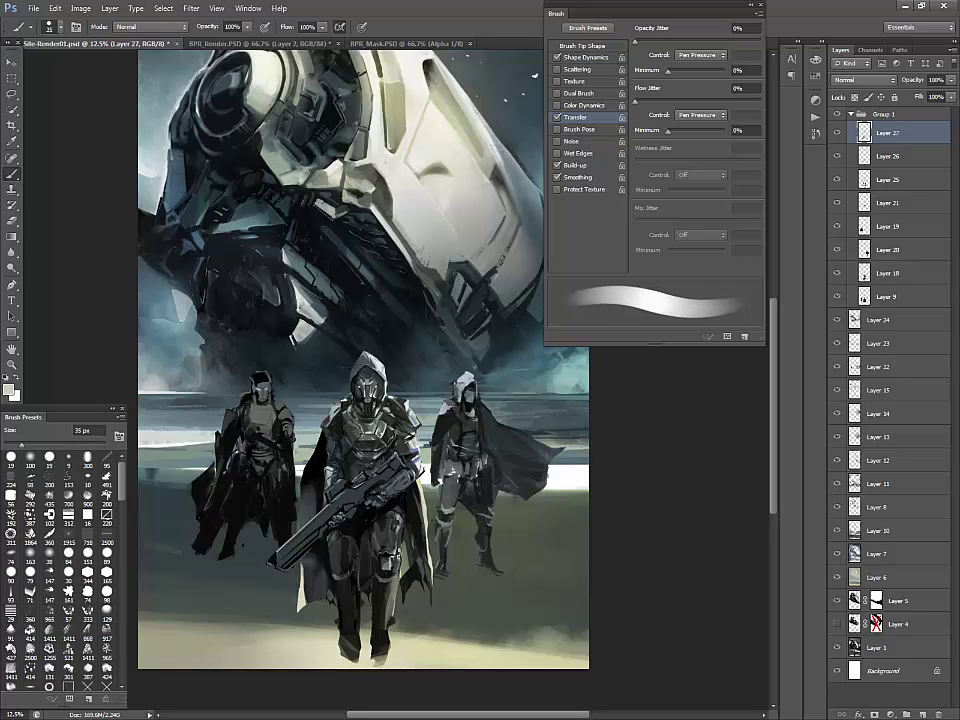
pyautogui.keyDown('alt'); pyautogui.click(390, 533); pyautogui.keyUp('alt')
# Detail the gun's stock and the forearm behind it with sampled tones at 15 px
pyautogui.keyDown('alt'); pyautogui.click(410, 480); pyautogui.keyUp('alt')
pyautogui.press('[')
pyautogui.press('[')
pyautogui.keyDown('alt'); pyautogui.click(408, 489); pyautogui.keyUp('alt')
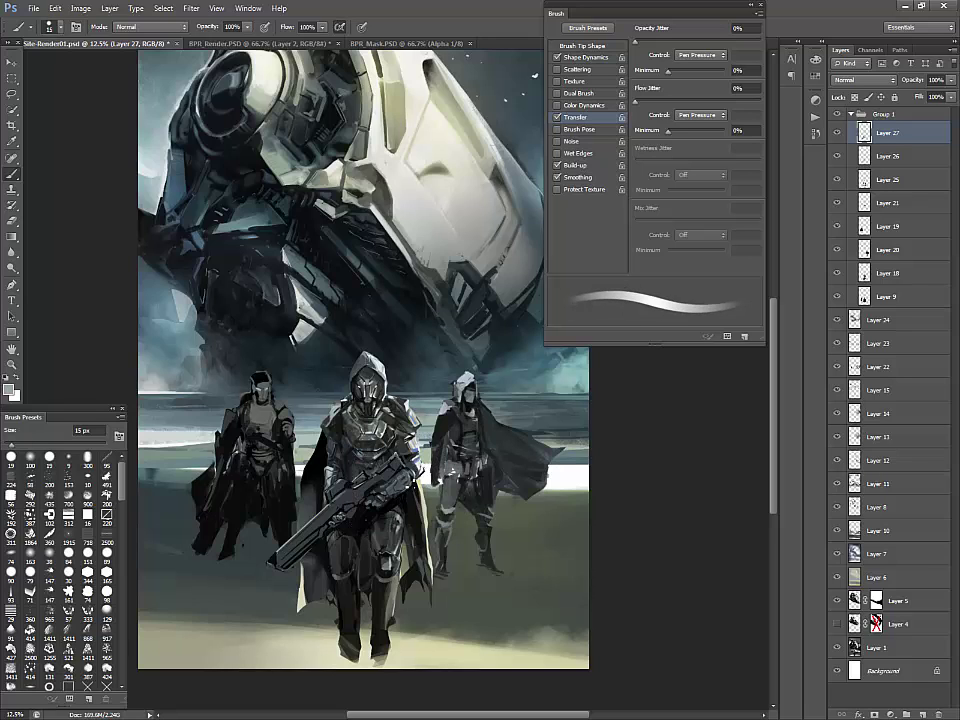
pyautogui.keyDown('alt'); pyautogui.click(418, 460); pyautogui.keyUp('alt')
pyautogui.keyDown('alt'); pyautogui.click(307, 335); pyautogui.keyUp('alt')
# Darken the area around the right figure's shoulder and cape with a sampled dark tone at 80 px
pyautogui.press(']')
pyautogui.press(']')
pyautogui.press(']')
pyautogui.press(']')
pyautogui.press(']')
pyautogui.press(']')
pyautogui.press(']')
pyautogui.press(']')
pyautogui.press(']')
pyautogui.press(']')
pyautogui.press('[')
pyautogui.press('[')
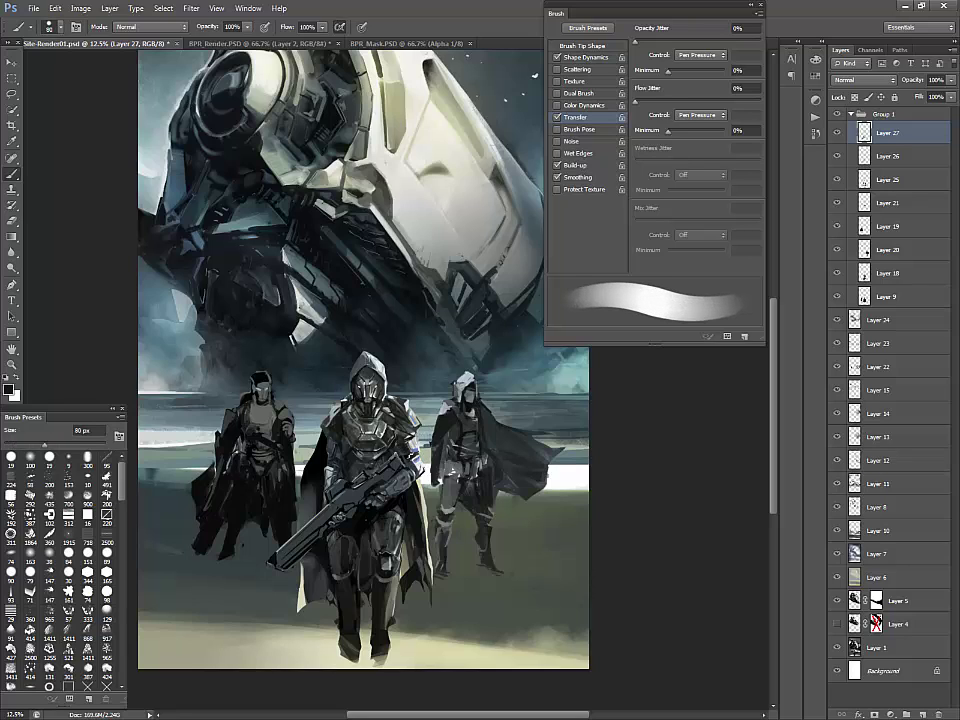
pyautogui.moveTo(446, 385); pyautogui.dragTo(437, 412)
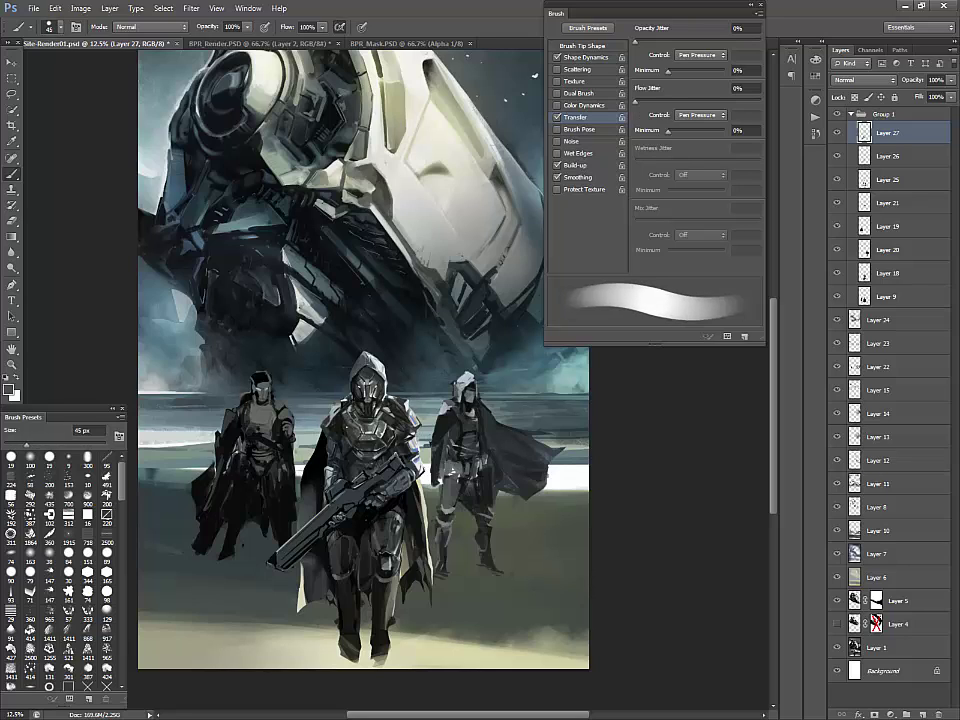
# Rework the shading on the central figure's torso and arms with sampled dark tones at 25 to 50 px
pyautogui.press('[')
pyautogui.press('[')
pyautogui.press('[')
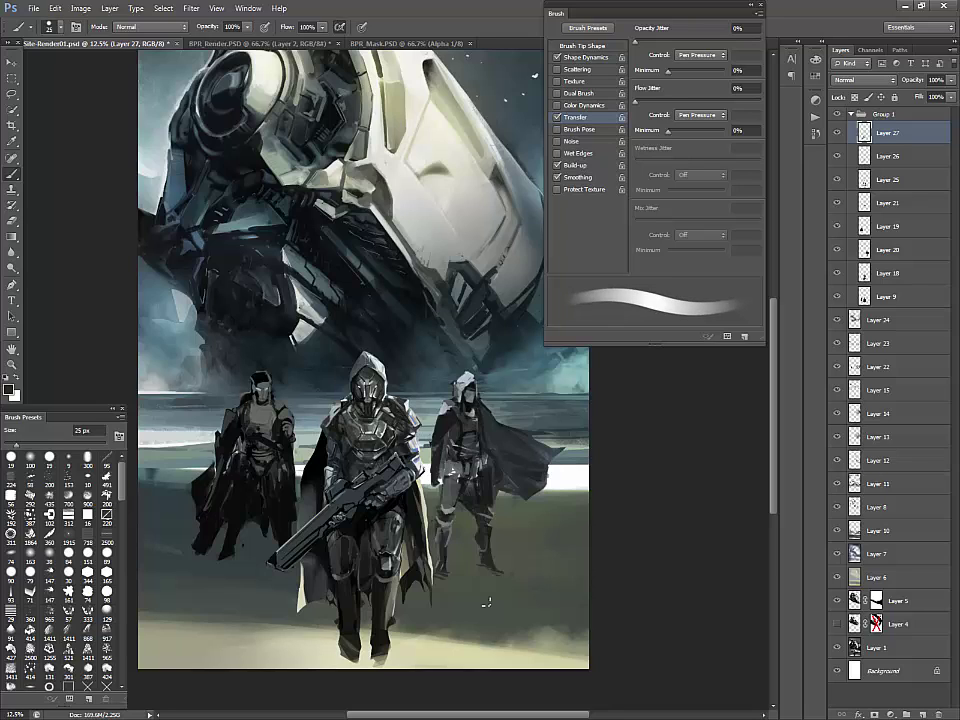
pyautogui.press(']')
pyautogui.press(']')
pyautogui.press(']')
pyautogui.press(']')
pyautogui.press(']')
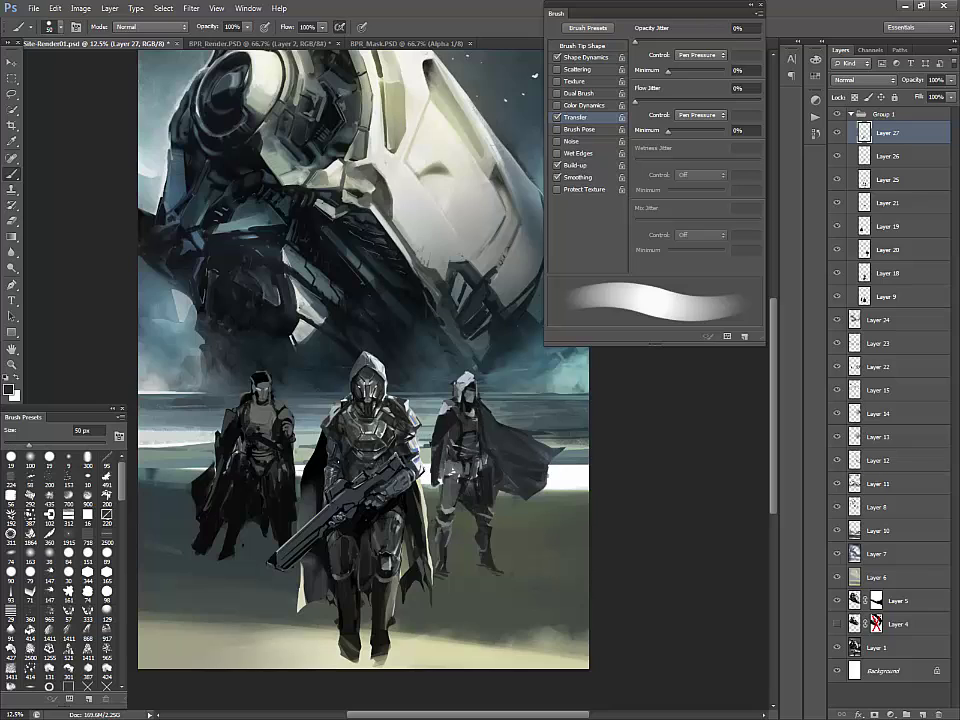
pyautogui.keyDown('alt'); pyautogui.click(358, 424); pyautogui.keyUp('alt')
pyautogui.press('[')
pyautogui.press('[')
pyautogui.press('[')
pyautogui.press('[')
pyautogui.press('[')
pyautogui.keyDown('alt'); pyautogui.click(246, 346); pyautogui.keyUp('alt')
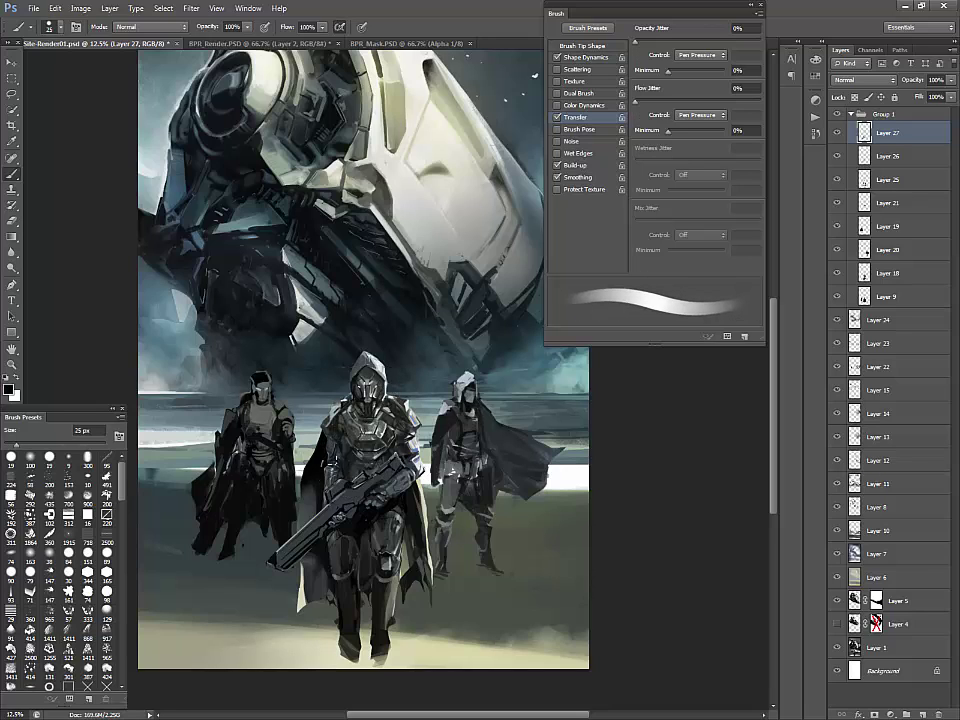
# Detail the central figure's forearm and elbow beside the cape with sampled light and dark tones at 25 px
pyautogui.keyDown('alt'); pyautogui.click(322, 476); pyautogui.keyUp('alt')
pyautogui.moveTo(322, 471); pyautogui.dragTo(329, 487)
pyautogui.keyDown('alt'); pyautogui.click(326, 480); pyautogui.keyUp('alt')
pyautogui.keyDown('alt'); pyautogui.click(245, 357); pyautogui.keyUp('alt')
pyautogui.keyDown('alt'); pyautogui.click(250, 352); pyautogui.keyUp('alt')
pyautogui.keyDown('alt'); pyautogui.click(396, 489); pyautogui.keyUp('alt')
pyautogui.keyDown('alt'); pyautogui.click(281, 410); pyautogui.keyUp('alt')
pyautogui.press(']')
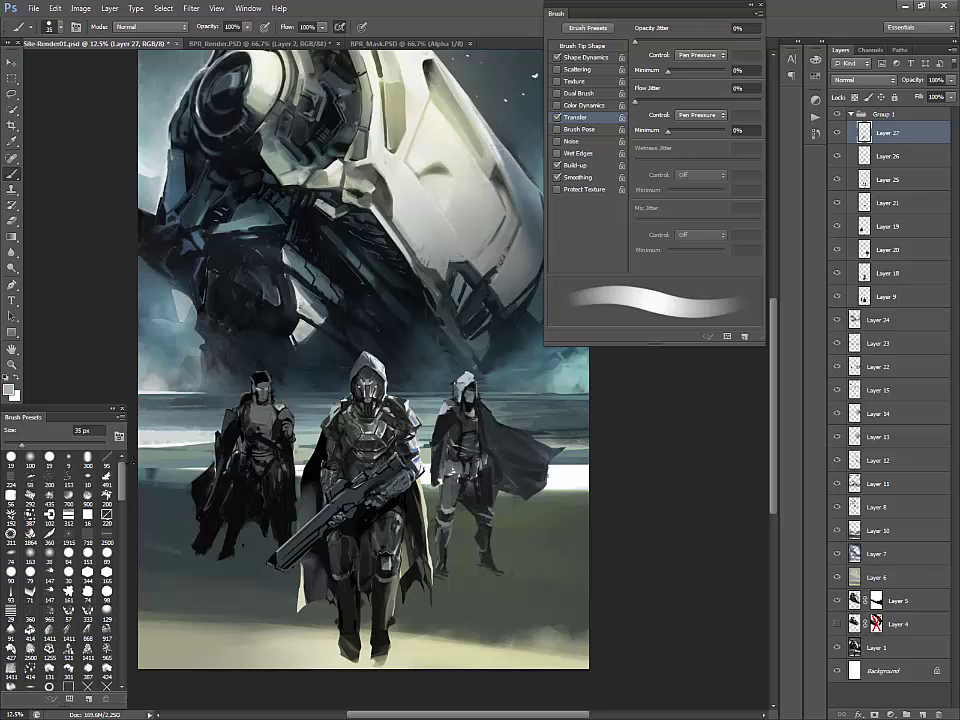
# Paint light highlights on the left figure's helmet with the hard round brush, then sample face tones at 45 px
pyautogui.click(49, 458)
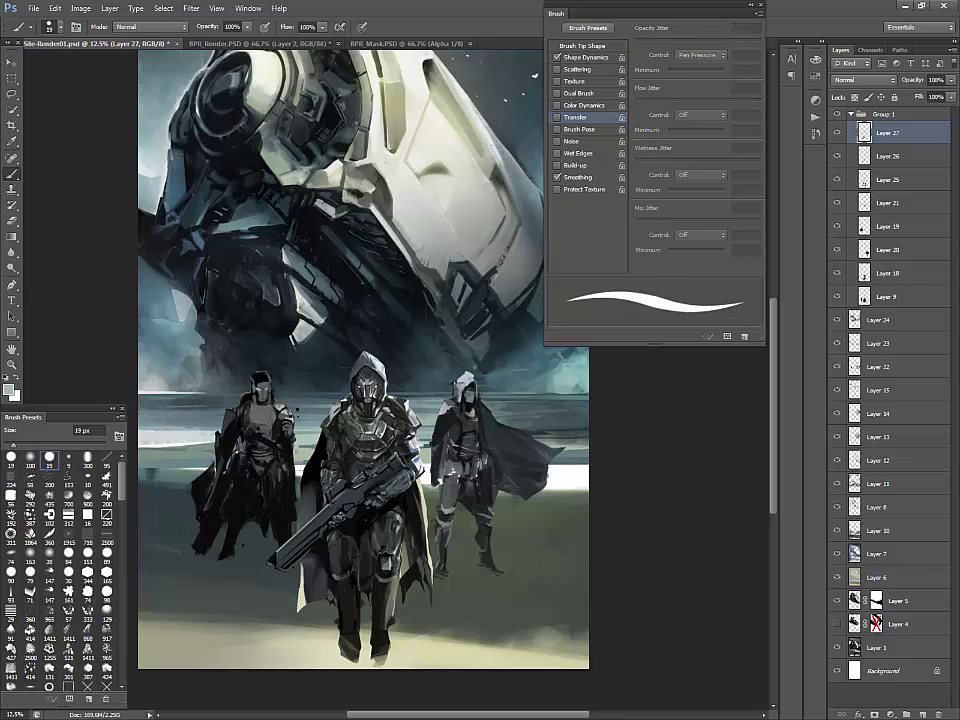
pyautogui.moveTo(260, 371)
pyautogui.mouseDown()
pyautogui.moveTo(272, 385)
pyautogui.moveTo(267, 374)
pyautogui.mouseUp()
pyautogui.press(']')
pyautogui.press(']')
pyautogui.press(']')
pyautogui.press(']')
pyautogui.press(']')
pyautogui.press(']')
pyautogui.keyDown('alt'); pyautogui.click(263, 384); pyautogui.keyUp('alt')
pyautogui.keyDown('alt'); pyautogui.click(257, 386); pyautogui.keyUp('alt')
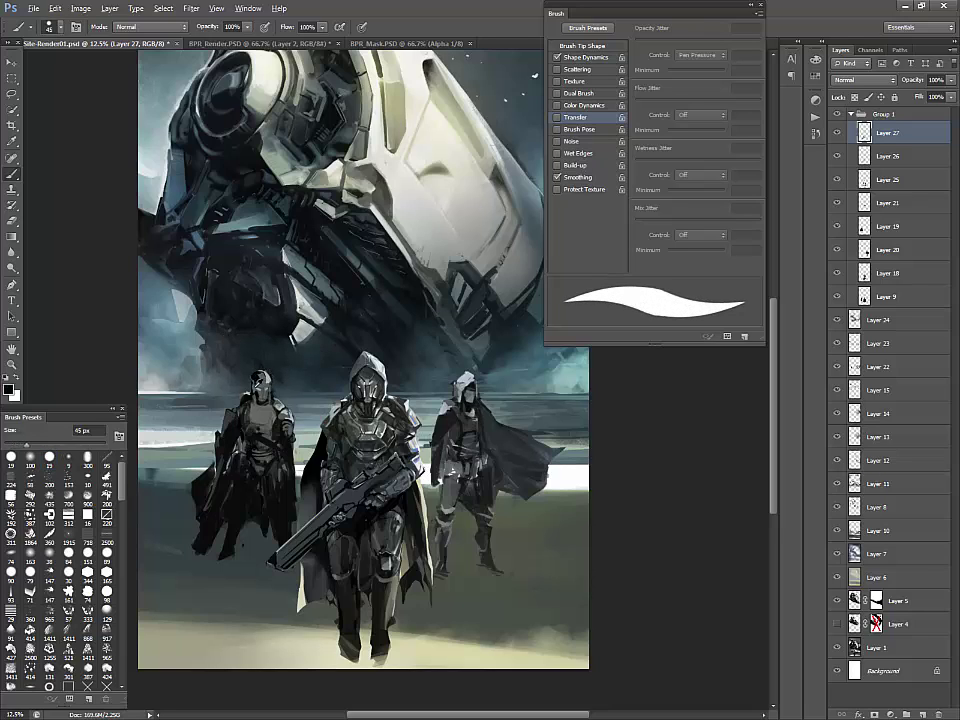
# Rework the left figure's face, neck and chest armour with sampled dark and light tones at 45 px
pyautogui.keyDown('alt'); pyautogui.click(256, 378); pyautogui.keyUp('alt')
pyautogui.keyDown('alt'); pyautogui.click(197, 295); pyautogui.keyUp('alt')
pyautogui.keyDown('alt'); pyautogui.click(258, 404); pyautogui.keyUp('alt')
pyautogui.moveTo(254, 397)
pyautogui.mouseDown()
pyautogui.moveTo(257, 409)
pyautogui.moveTo(267, 406)
pyautogui.mouseUp()
pyautogui.keyDown('alt'); pyautogui.click(261, 402); pyautogui.keyUp('alt')
pyautogui.keyDown('alt'); pyautogui.click(209, 306); pyautogui.keyUp('alt')
pyautogui.keyDown('alt'); pyautogui.click(182, 304); pyautogui.keyUp('alt')
pyautogui.keyDown('alt'); pyautogui.click(271, 414); pyautogui.keyUp('alt')
pyautogui.keyDown('alt'); pyautogui.click(213, 310); pyautogui.keyUp('alt')
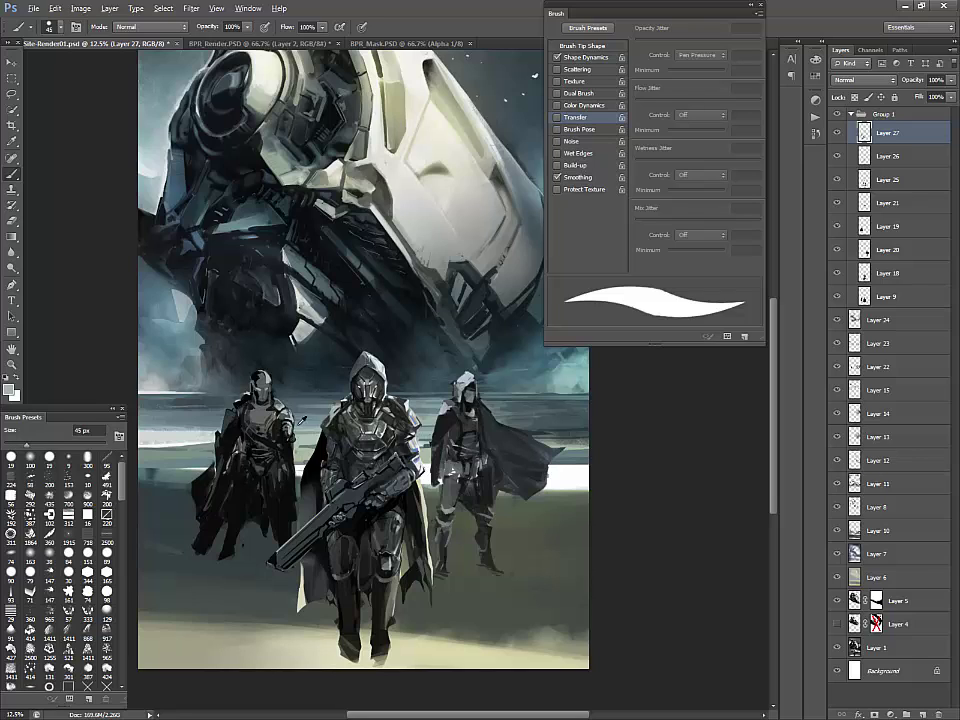
# Paint a long grey gun shape down the left figure's cape with sampled tones at 45 px
pyautogui.keyDown('alt'); pyautogui.click(279, 439); pyautogui.keyUp('alt')
pyautogui.keyDown('alt'); pyautogui.click(205, 280); pyautogui.keyUp('alt')
pyautogui.keyDown('alt'); pyautogui.click(172, 322); pyautogui.keyUp('alt')
pyautogui.moveTo(210, 500); pyautogui.dragTo(206, 535)
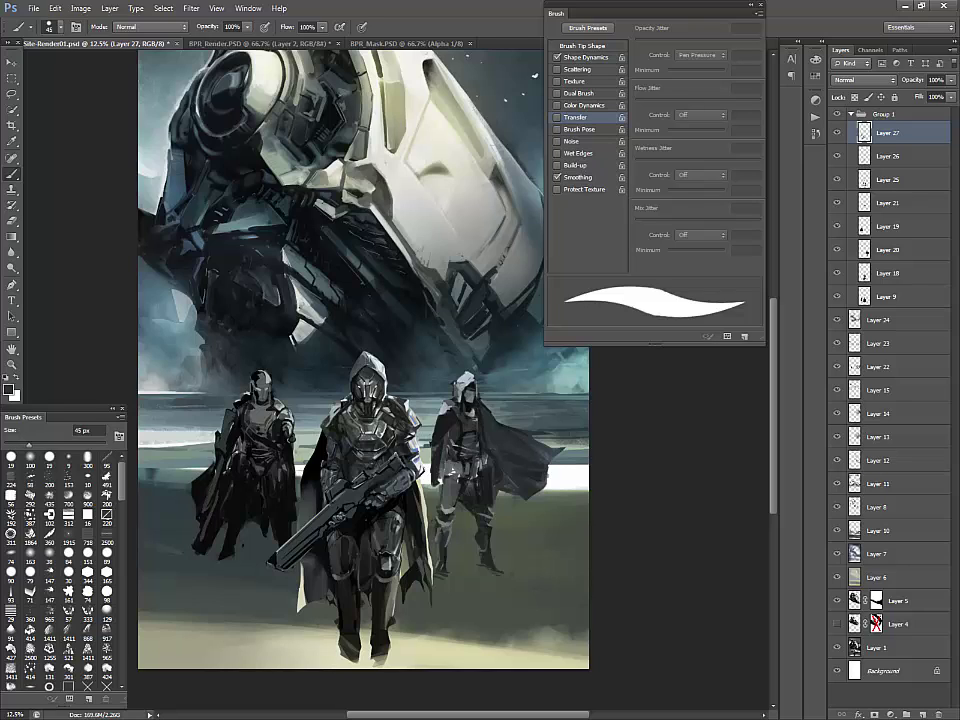
# Define the lower end of the left figure's gun and cape with black at 90 px, refining edges at 35 px
pyautogui.press(']')
pyautogui.press(']')
pyautogui.press(']')
pyautogui.press(']')
pyautogui.press(']')
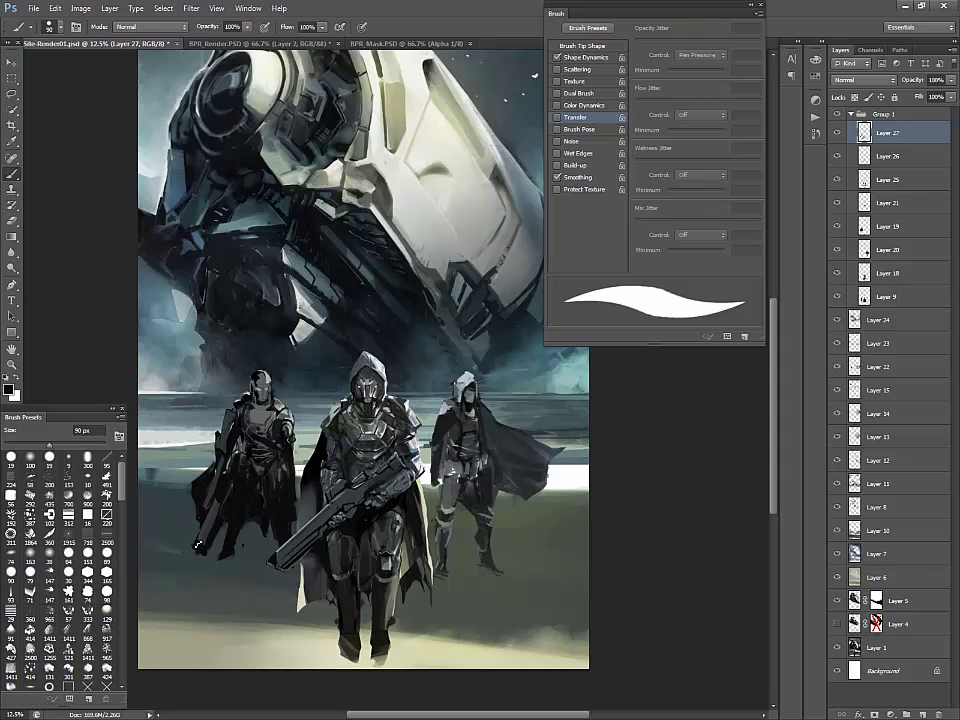
pyautogui.press('[')
pyautogui.press('[')
pyautogui.press('[')
pyautogui.press('[')
pyautogui.press('[')
pyautogui.press('[')
pyautogui.press('[')
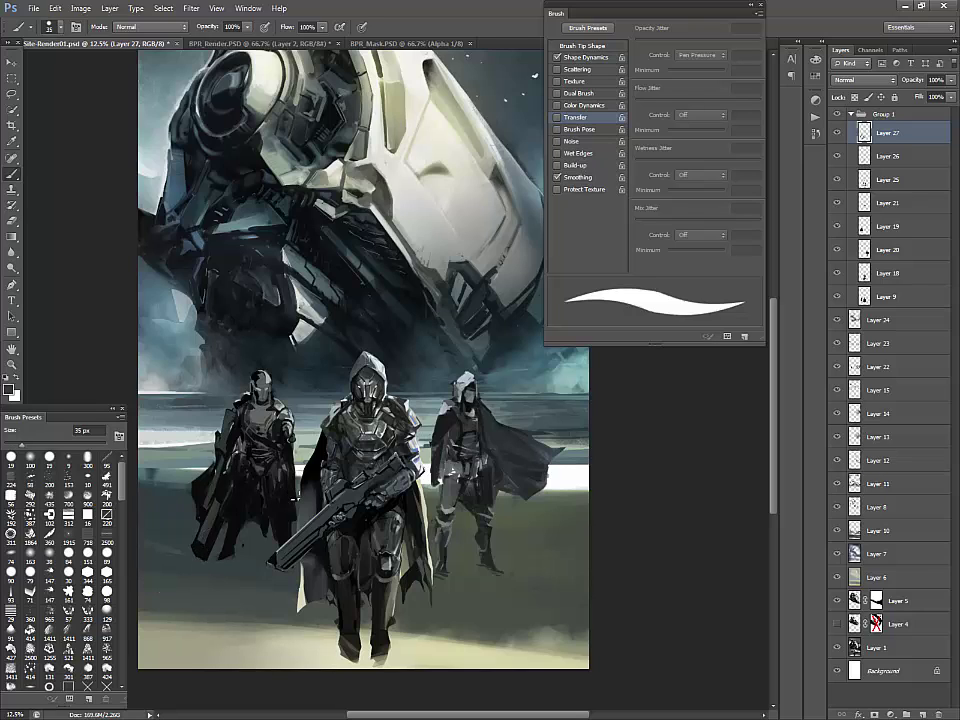
# Paint the left figure's hanging forearm and hand with sampled grey tones at 50 px
pyautogui.press(']')
pyautogui.press(']')
pyautogui.press(']')
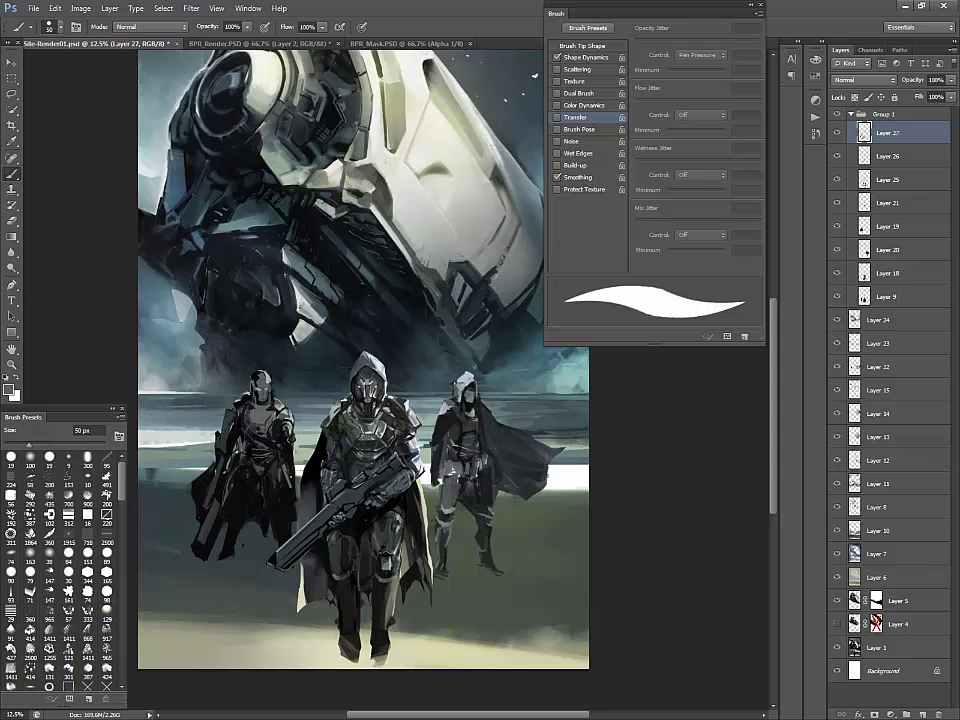
pyautogui.keyDown('alt'); pyautogui.click(282, 482); pyautogui.keyUp('alt')
pyautogui.keyDown('alt'); pyautogui.click(220, 384); pyautogui.keyUp('alt')
pyautogui.moveTo(282, 446); pyautogui.dragTo(285, 488)
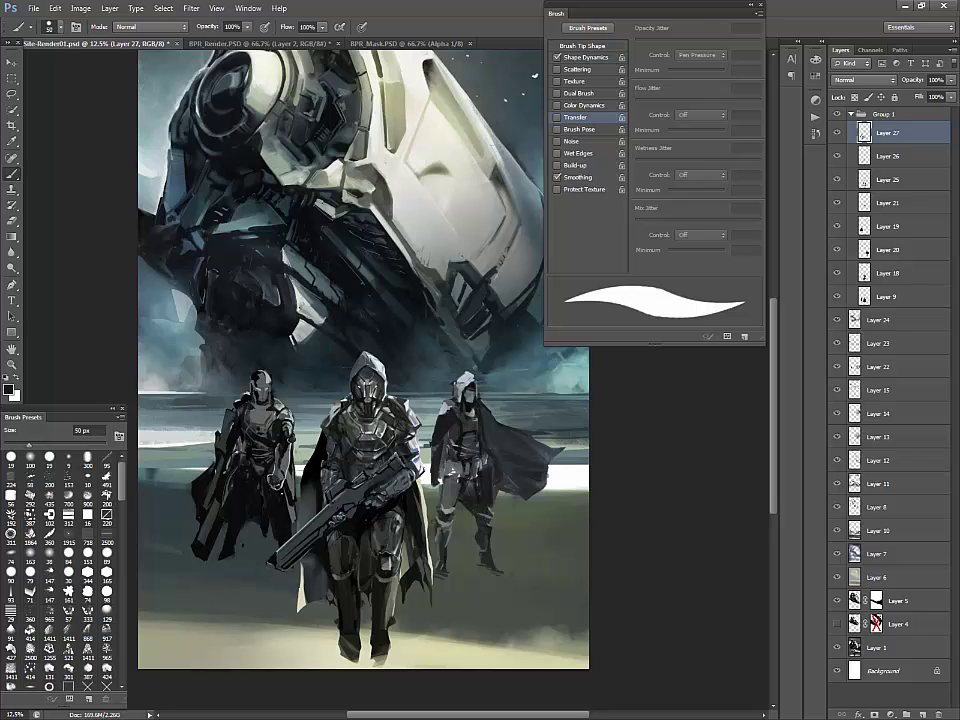
# Refine the left figure's forearm and hand contours with sampled tones at 35 and 20 px
pyautogui.keyDown('alt'); pyautogui.click(280, 487); pyautogui.keyUp('alt')
pyautogui.keyDown('alt'); pyautogui.click(281, 448); pyautogui.keyUp('alt')
pyautogui.press('[')
pyautogui.press('[')
pyautogui.press('[')
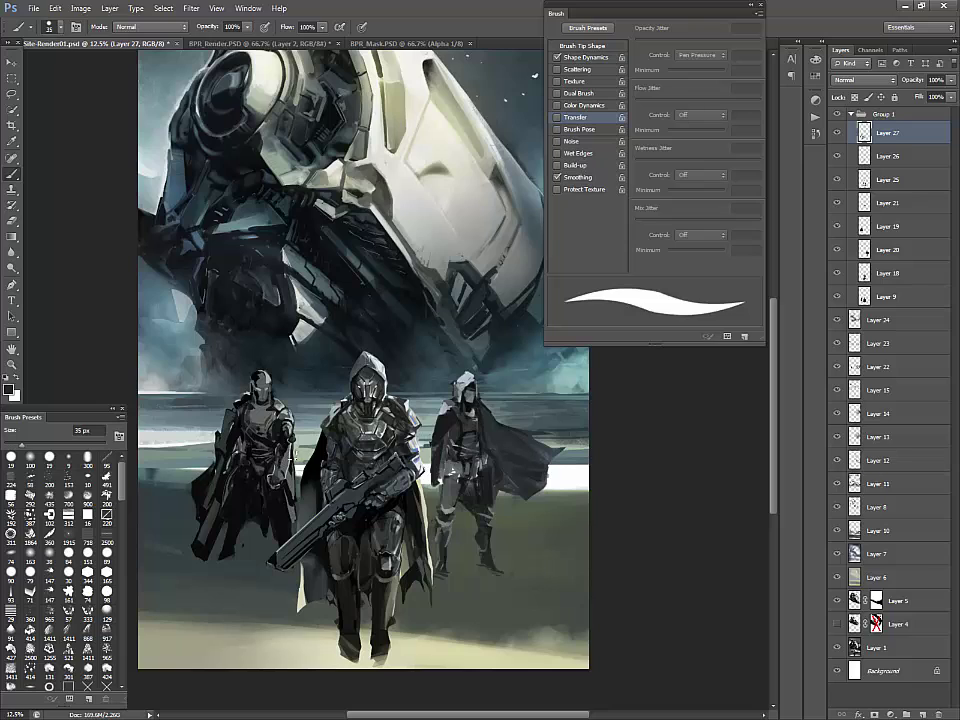
pyautogui.press('[')
pyautogui.press('[')
pyautogui.press('[')
pyautogui.keyDown('alt'); pyautogui.click(288, 456); pyautogui.keyUp('alt')
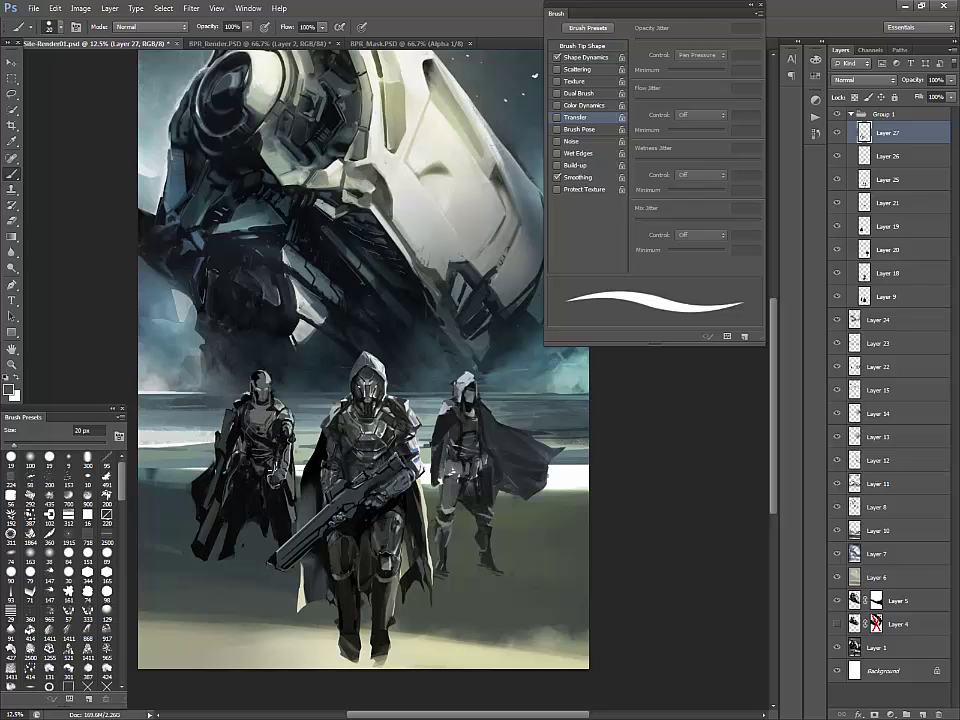
# Paint the left figure's legs and lower cape with sampled grey and near-black tones at 45 px, comparing with the layer hidden
pyautogui.keyDown('alt'); pyautogui.click(211, 339); pyautogui.keyUp('alt')
pyautogui.press(']')
pyautogui.press(']')
pyautogui.press(']')
pyautogui.press(']')
pyautogui.press(']')
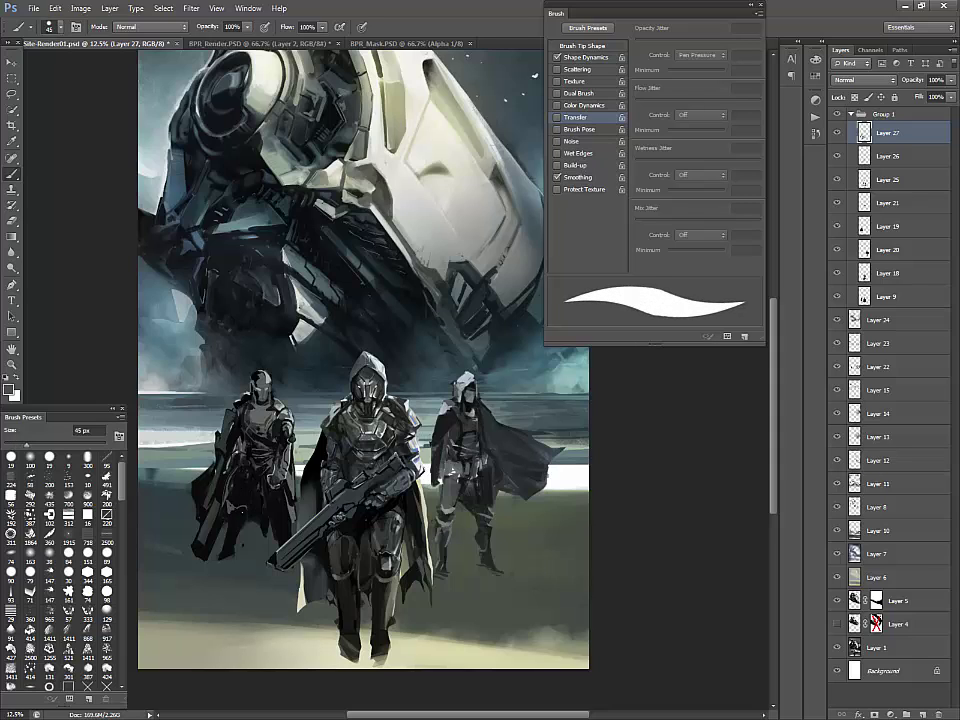
pyautogui.keyDown('alt'); pyautogui.click(236, 493); pyautogui.keyUp('alt')
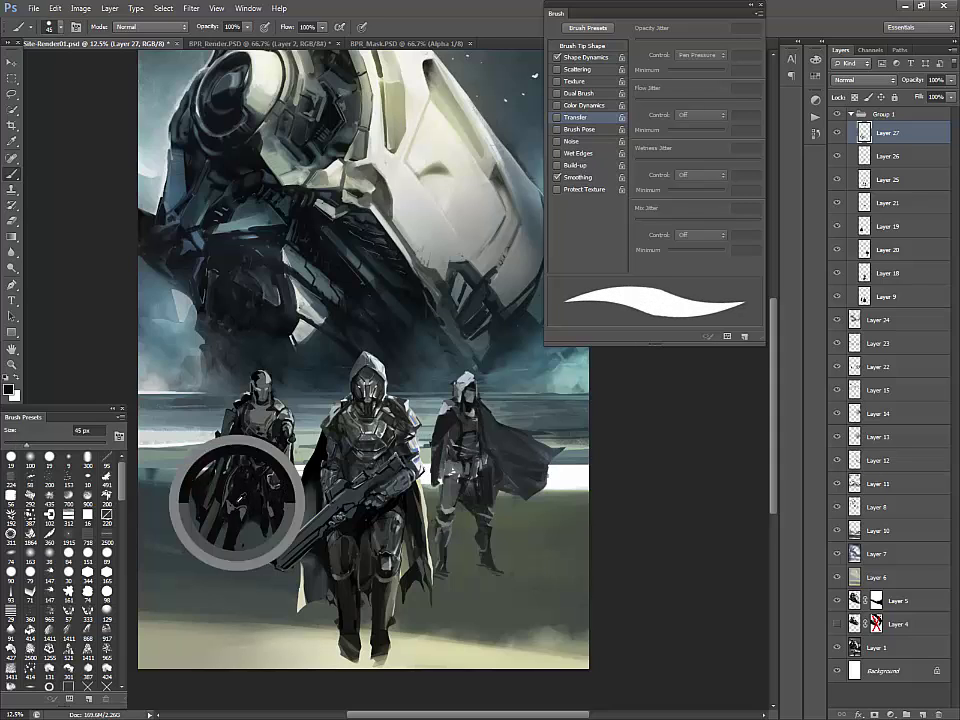
pyautogui.keyDown('alt'); pyautogui.click(236, 503); pyautogui.keyUp('alt')
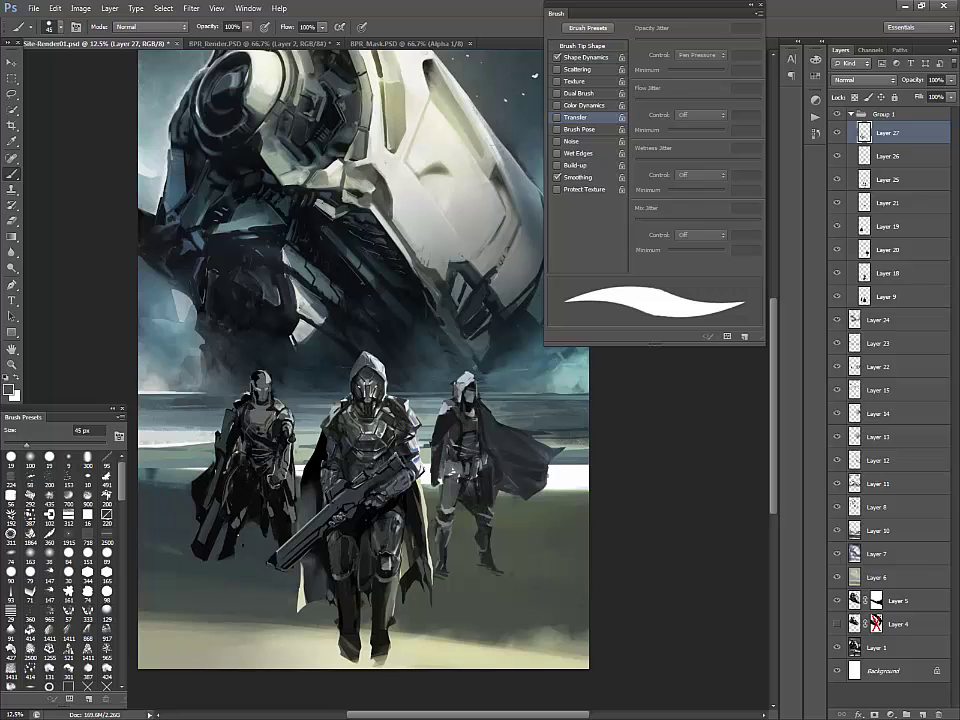
pyautogui.moveTo(318, 483); pyautogui.dragTo(293, 470)
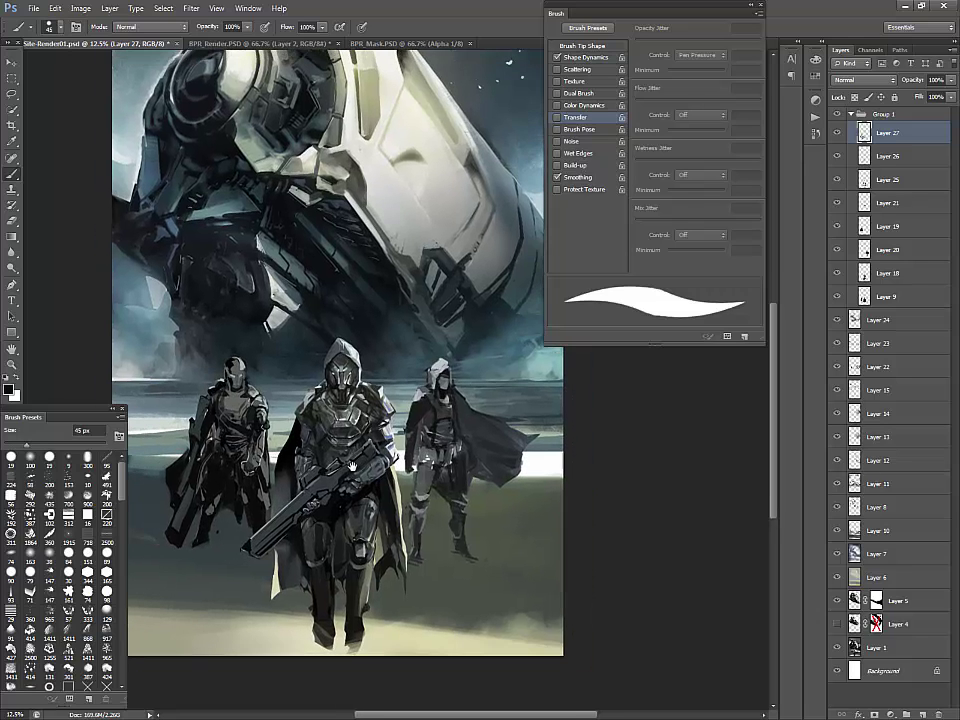
pyautogui.click(838, 133)
pyautogui.click(838, 133)
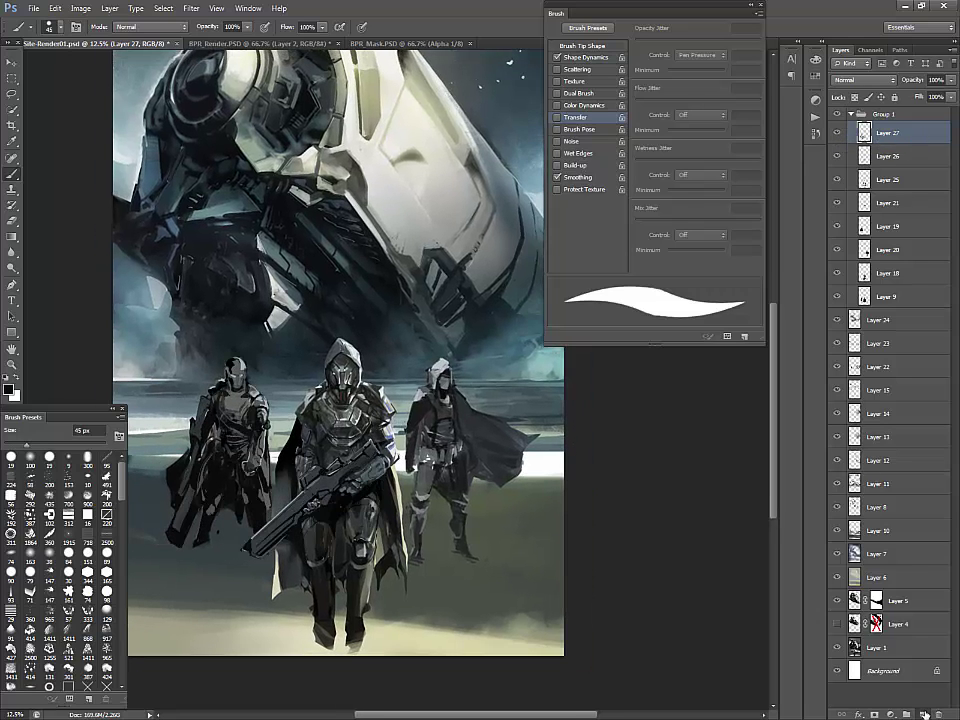
# Add a new layer and paint the right figure's hood with sampled light grey tones at 30 px, undoing the last stroke
pyautogui.click(923, 714)
pyautogui.keyDown('alt'); pyautogui.click(443, 366); pyautogui.keyUp('alt')
pyautogui.press('[')
pyautogui.press('[')
pyautogui.press('[')
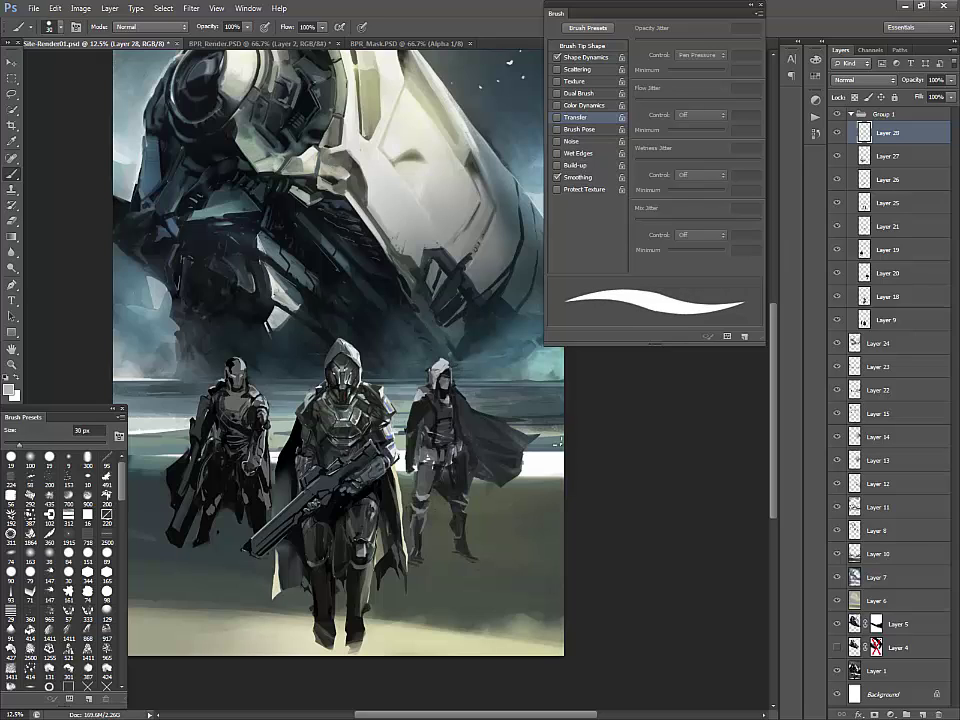
pyautogui.moveTo(449, 368); pyautogui.dragTo(448, 383)
pyautogui.keyDown('alt'); pyautogui.click(446, 383); pyautogui.keyUp('alt')
pyautogui.keyDown('alt'); pyautogui.click(443, 369); pyautogui.keyUp('alt')
pyautogui.keyDown('alt'); pyautogui.click(446, 383); pyautogui.keyUp('alt')
pyautogui.keyDown('alt'); pyautogui.click(441, 370); pyautogui.keyUp('alt')
pyautogui.hotkey('ctrl', 'z')
# Define the right figure's hood opening and outer edge with sampled light grey and black tones at 40 and 20 px
pyautogui.press(']')
pyautogui.keyDown('alt'); pyautogui.click(429, 369); pyautogui.keyUp('alt')
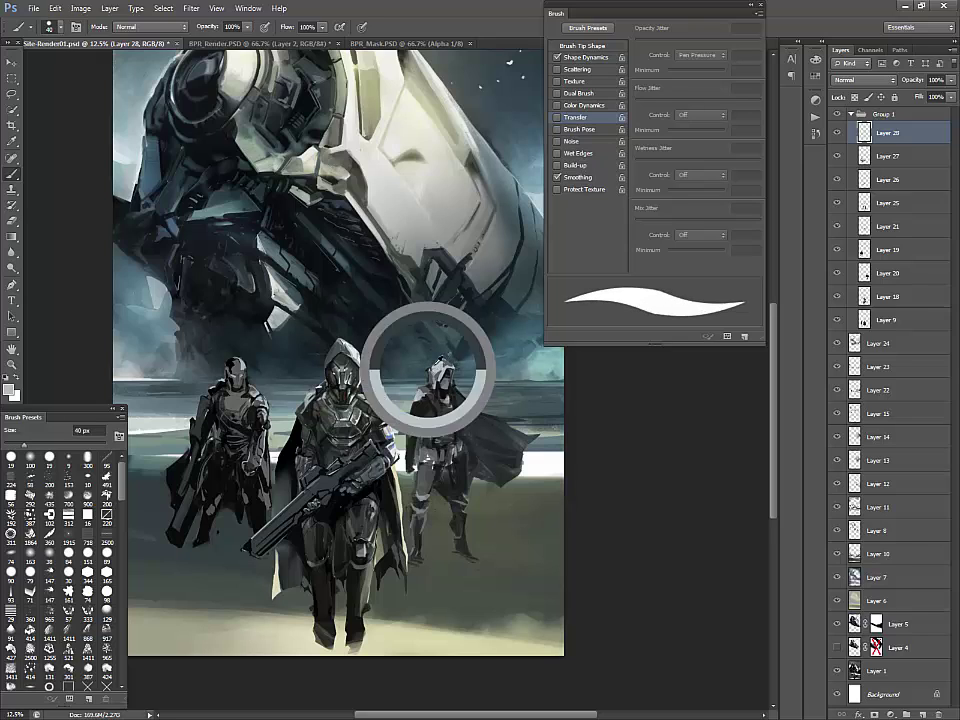
pyautogui.keyDown('alt'); pyautogui.click(422, 366); pyautogui.keyUp('alt')
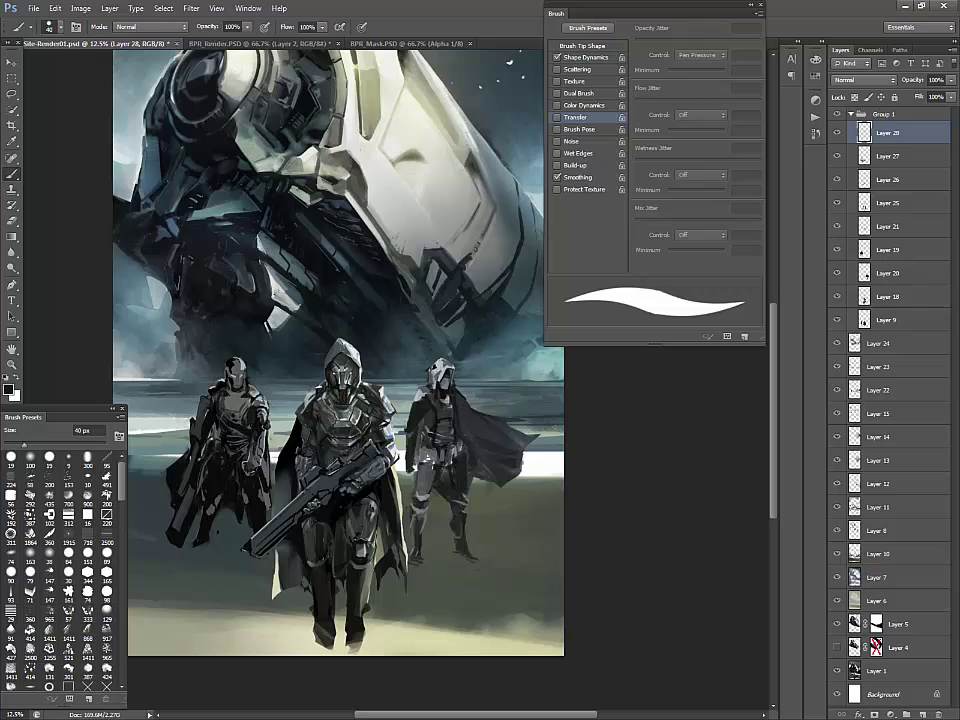
pyautogui.keyDown('alt'); pyautogui.click(438, 371); pyautogui.keyUp('alt')
pyautogui.press('[')
pyautogui.press('[')
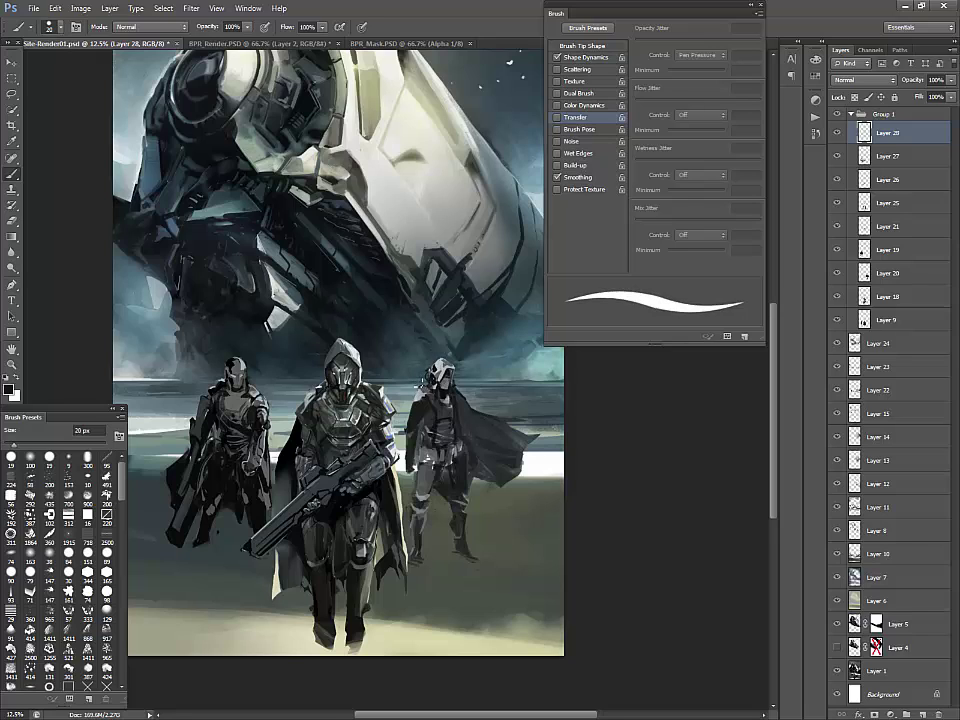
# Paint the right figure's shoulder and collar with sampled dark grey tones at 50 px
pyautogui.keyDown('alt'); pyautogui.click(316, 293); pyautogui.keyUp('alt')
pyautogui.press(']')
pyautogui.press(']')
pyautogui.press(']')
pyautogui.press(']')
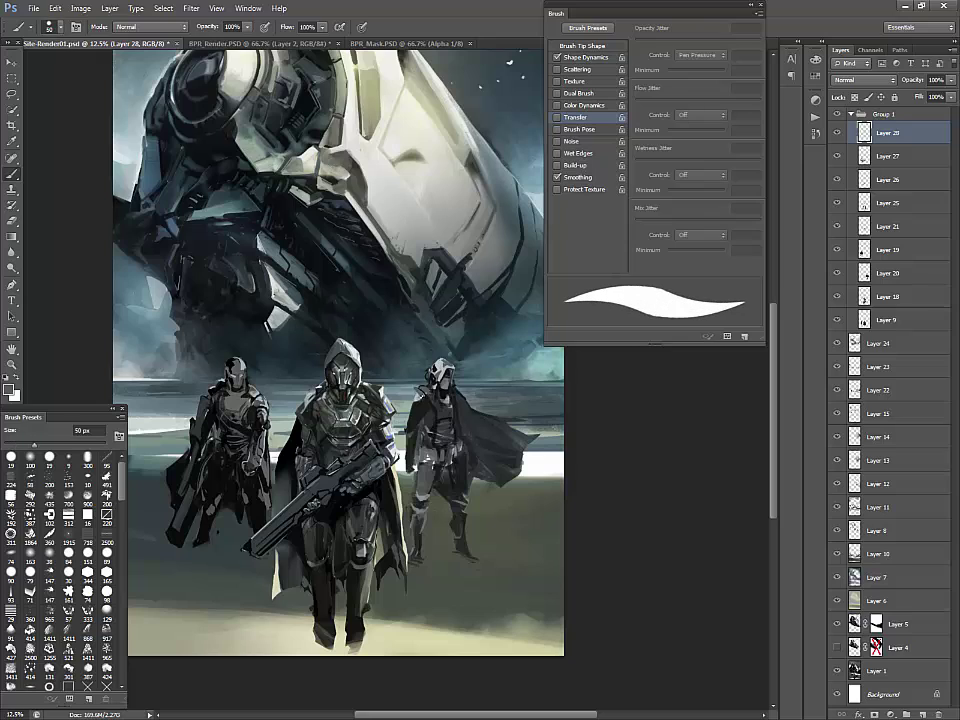
pyautogui.keyDown('alt'); pyautogui.click(414, 398); pyautogui.keyUp('alt')
pyautogui.keyDown('alt'); pyautogui.click(422, 395); pyautogui.keyUp('alt')
# Refine the right figure's face and the hood's lower edge with sampled light grey tones at 30 and 45 px
pyautogui.keyDown('alt'); pyautogui.click(445, 379); pyautogui.keyUp('alt')
pyautogui.press('[')
pyautogui.press('[')
pyautogui.press('[')
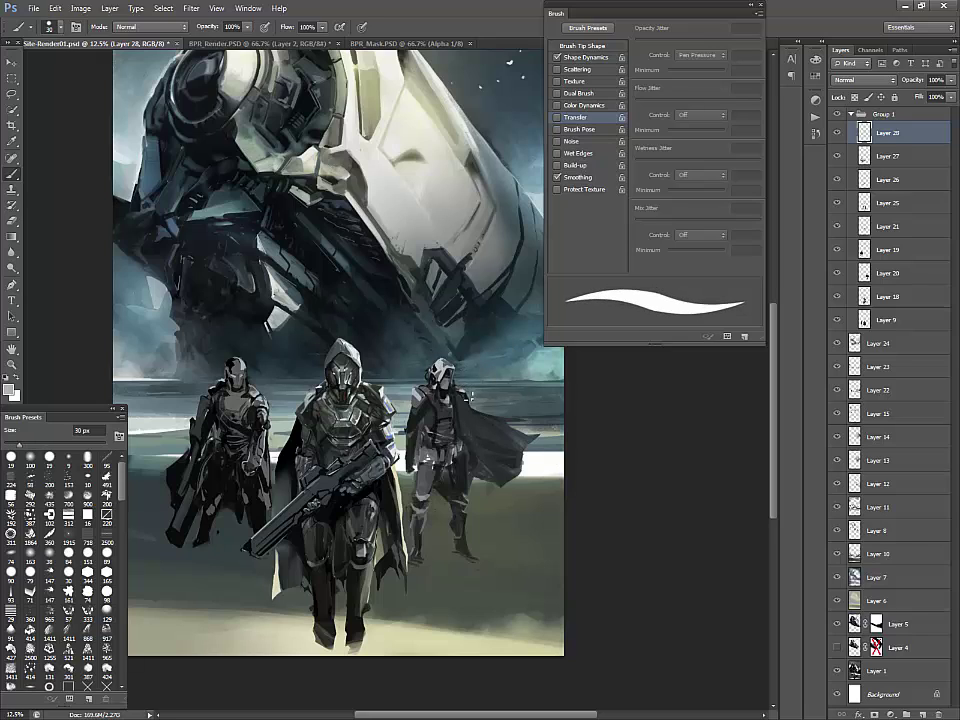
pyautogui.press(']')
pyautogui.press(']')
pyautogui.press(']')
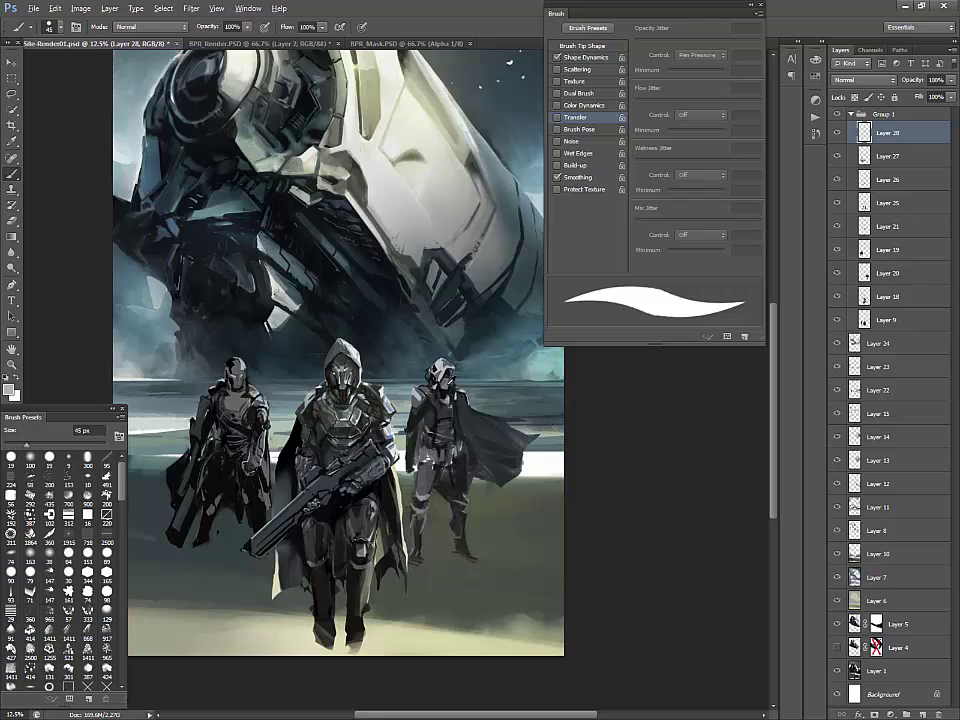
pyautogui.keyDown('alt'); pyautogui.click(441, 388); pyautogui.keyUp('alt')
pyautogui.keyDown('alt'); pyautogui.click(449, 379); pyautogui.keyUp('alt')
# Block in the right figure's scarf and chest armour with sampled grey tones at 45 px
pyautogui.moveTo(442, 402); pyautogui.dragTo(440, 414)
pyautogui.keyDown('alt'); pyautogui.click(447, 417); pyautogui.keyUp('alt')
pyautogui.keyDown('alt'); pyautogui.click(339, 305); pyautogui.keyUp('alt')
pyautogui.keyDown('alt'); pyautogui.click(331, 300); pyautogui.keyUp('alt')
pyautogui.keyDown('alt'); pyautogui.click(442, 396); pyautogui.keyUp('alt')
pyautogui.moveTo(443, 396); pyautogui.dragTo(440, 410)
pyautogui.keyDown('alt'); pyautogui.click(333, 316); pyautogui.keyUp('alt')
pyautogui.keyDown('alt'); pyautogui.click(333, 315); pyautogui.keyUp('alt')
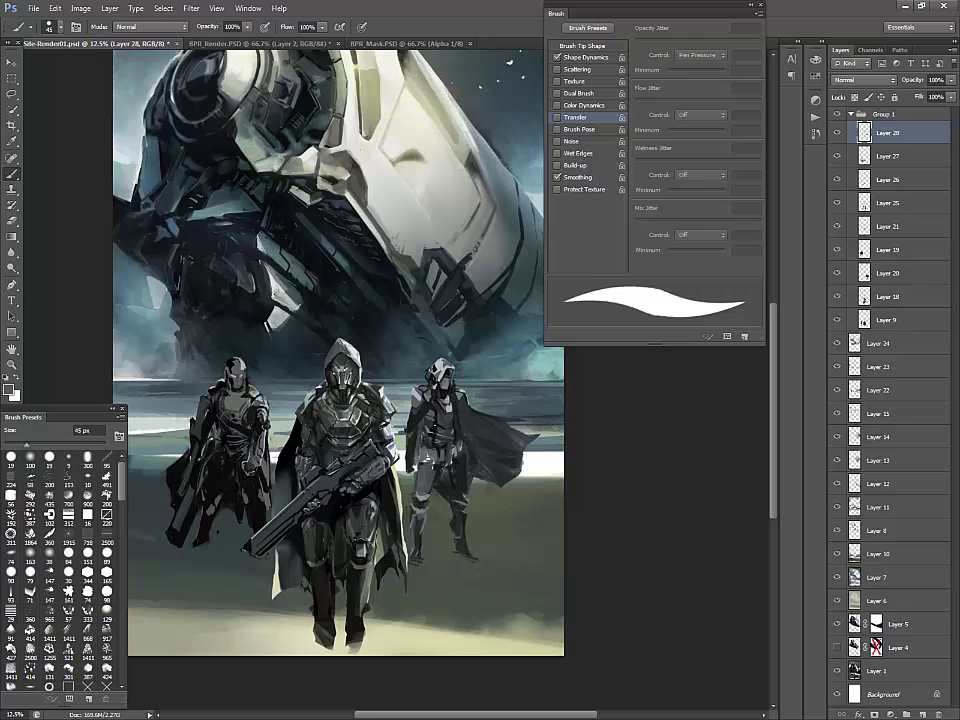
# Add fine light grey details to the right figure's chest and abdomen at 20 px
pyautogui.press('[')
pyautogui.press('[')
pyautogui.press('[')
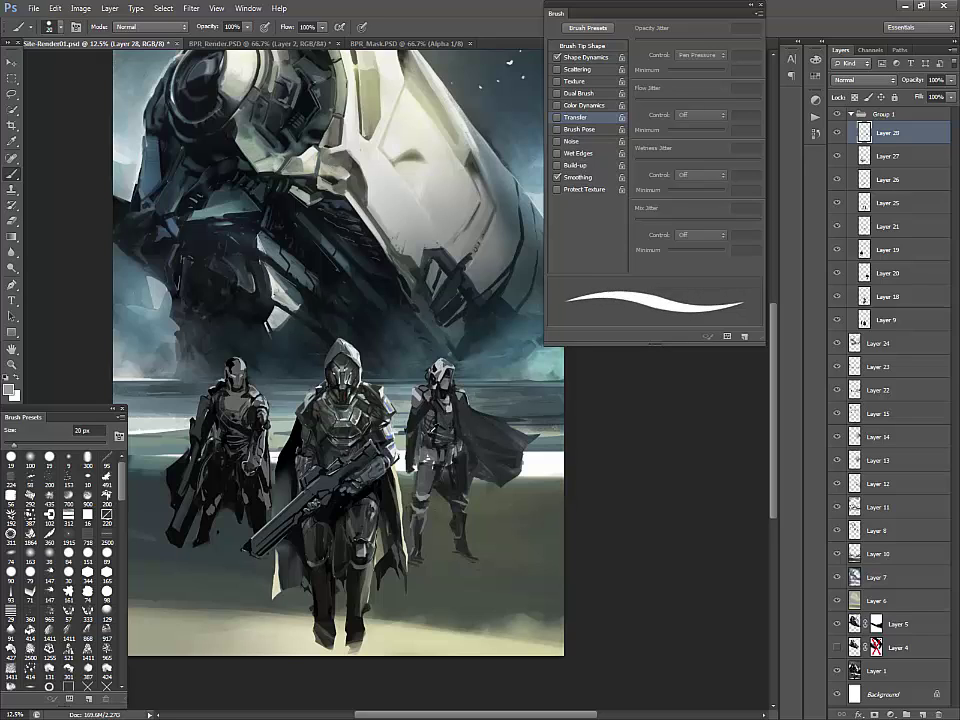
pyautogui.keyDown('alt'); pyautogui.click(438, 436); pyautogui.keyUp('alt')
pyautogui.keyDown('alt'); pyautogui.click(441, 424); pyautogui.keyUp('alt')
pyautogui.keyDown('alt'); pyautogui.click(443, 396); pyautogui.keyUp('alt')
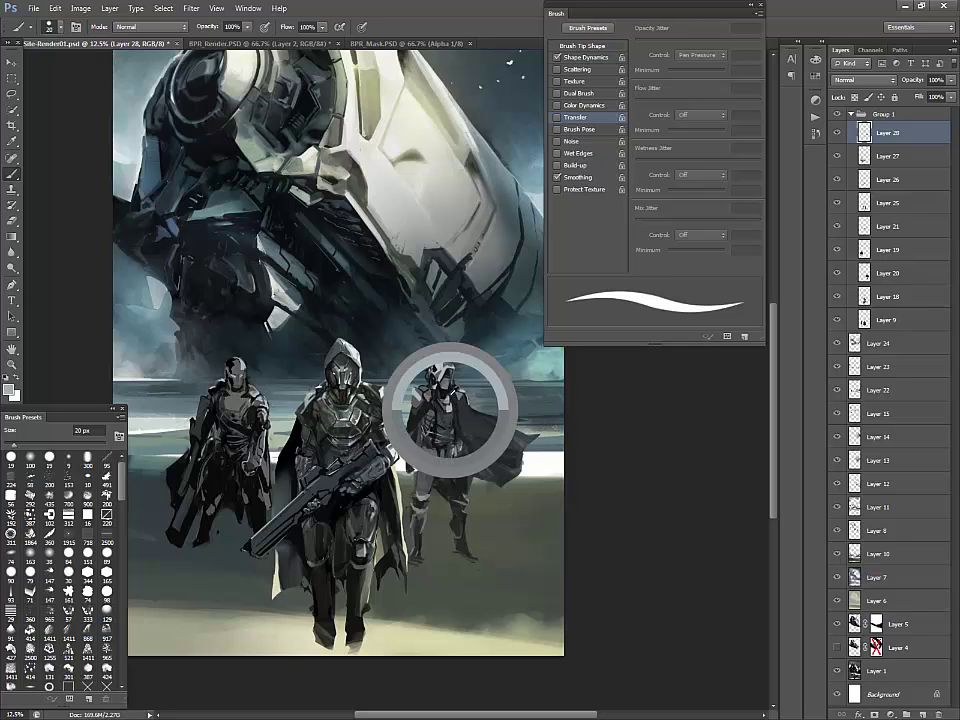
# Paint the right figure's torso and belt area with sampled dark and light greys at 35 px
pyautogui.press(']')
pyautogui.press(']')
pyautogui.press(']')
pyautogui.keyDown('alt'); pyautogui.click(428, 398); pyautogui.keyUp('alt')
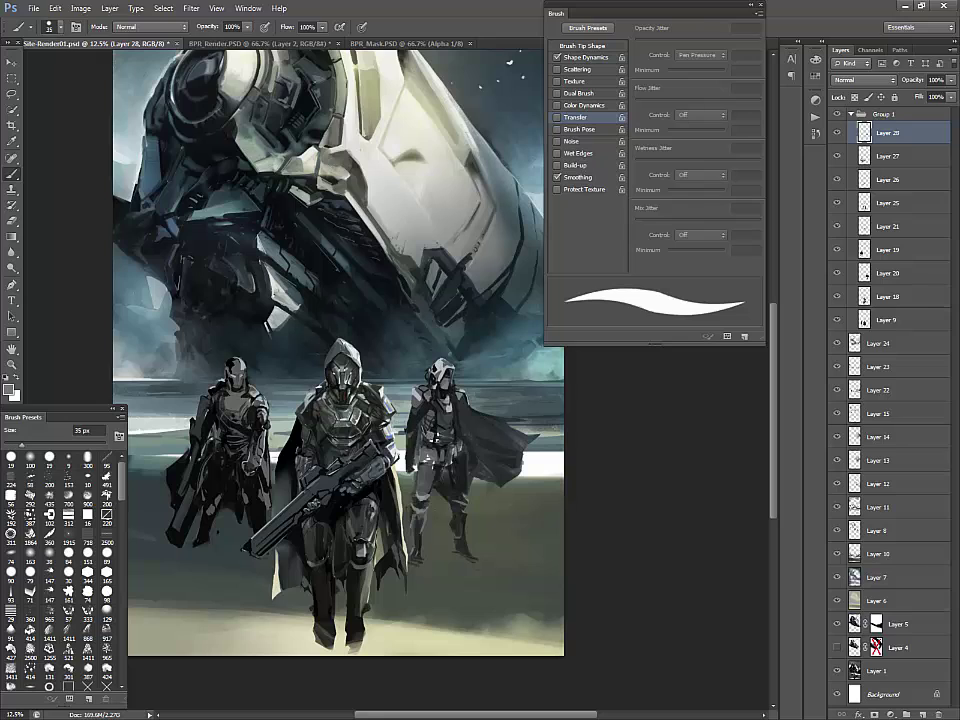
pyautogui.keyDown('alt'); pyautogui.click(427, 440); pyautogui.keyUp('alt')
pyautogui.keyDown('alt'); pyautogui.click(433, 429); pyautogui.keyUp('alt')
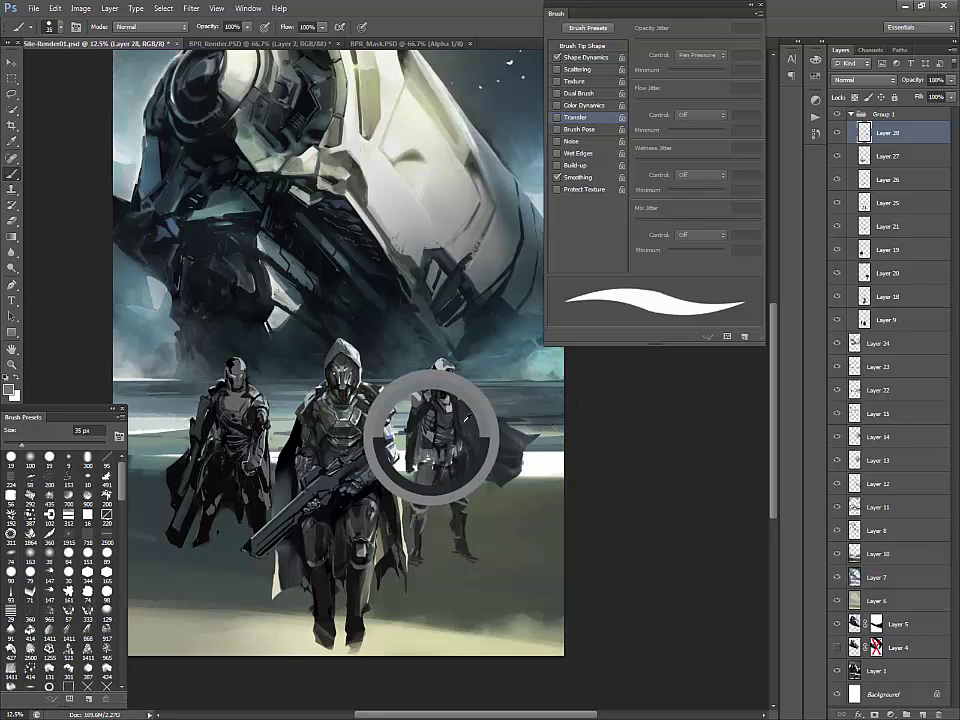
pyautogui.keyDown('alt'); pyautogui.click(434, 452); pyautogui.keyUp('alt')
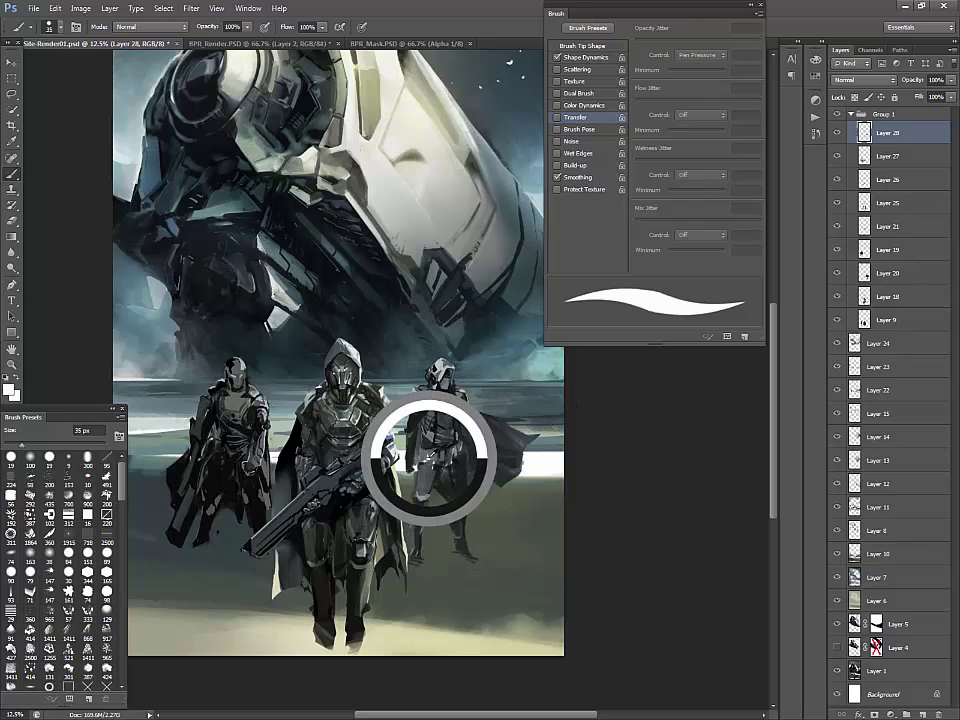
pyautogui.keyDown('alt'); pyautogui.click(328, 341); pyautogui.keyUp('alt')
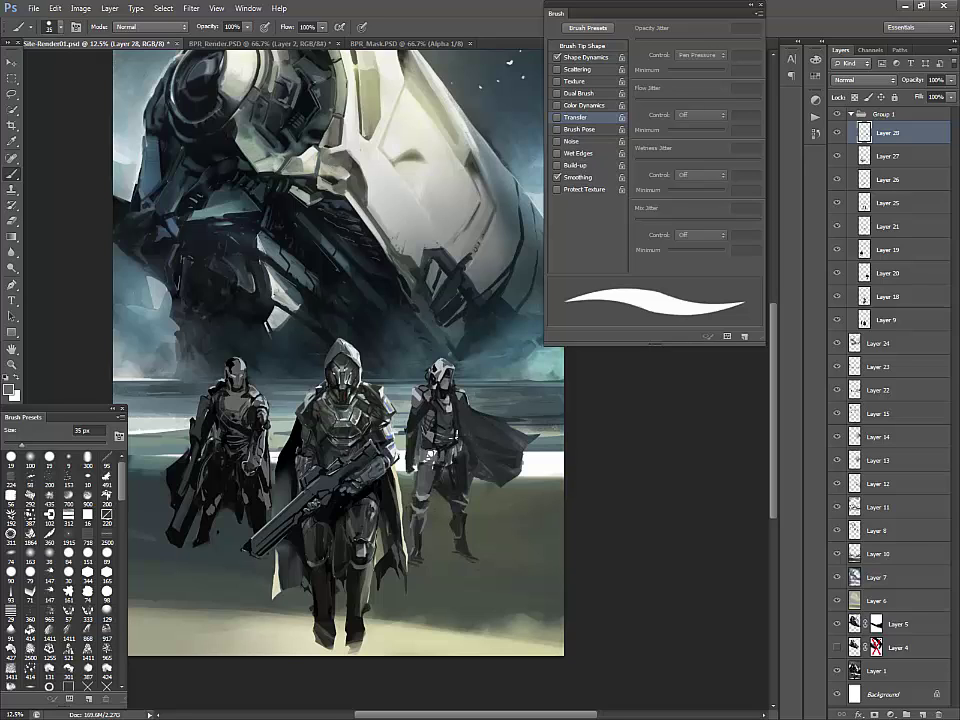
pyautogui.keyDown('alt'); pyautogui.click(326, 336); pyautogui.keyUp('alt')
pyautogui.keyDown('alt'); pyautogui.click(315, 300); pyautogui.keyUp('alt')
pyautogui.keyDown('alt'); pyautogui.click(420, 425); pyautogui.keyUp('alt')
# Compare the painting with the new figure layer hidden, and set the eraser to the 16 px square tip enlarged to 35 px
pyautogui.press('e')
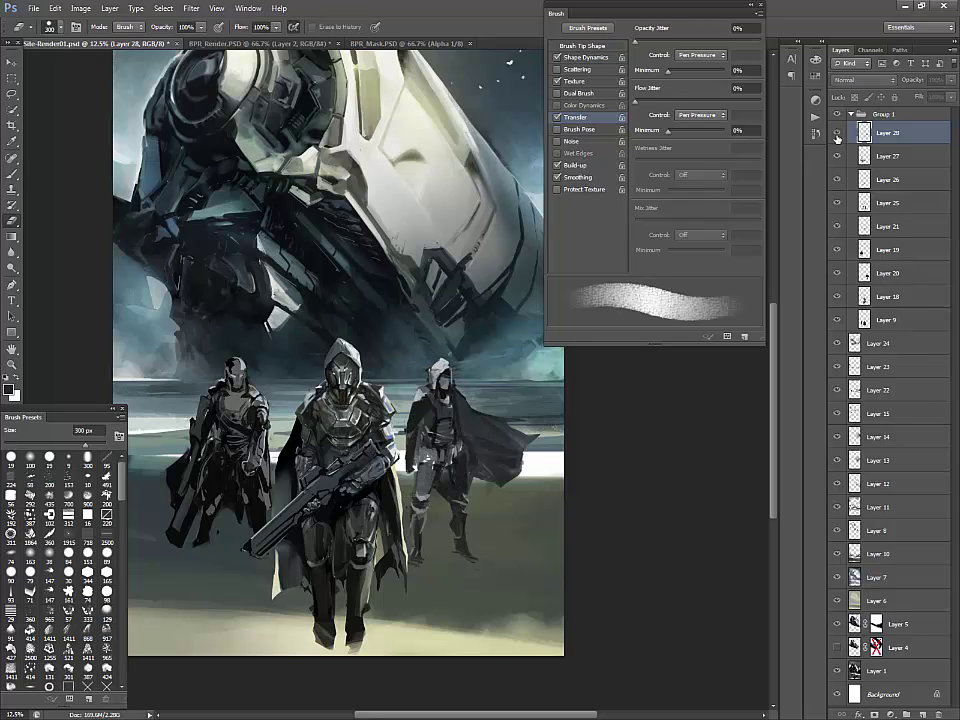
pyautogui.click(837, 136)
pyautogui.click(838, 228)
pyautogui.click(838, 228)
pyautogui.press('[')
pyautogui.press('[')
pyautogui.press('[')
pyautogui.press('[')
pyautogui.press('[')
pyautogui.press('[')
pyautogui.moveTo(123, 481)
pyautogui.mouseDown()
pyautogui.moveTo(126, 525)
pyautogui.moveTo(124, 481)
pyautogui.mouseUp()
pyautogui.click(87, 514)
pyautogui.press(']')
pyautogui.press(']')
pyautogui.press(']')
pyautogui.press(']')
pyautogui.keyDown('alt'); pyautogui.click(452, 358); pyautogui.keyUp('alt')
pyautogui.press('Return')
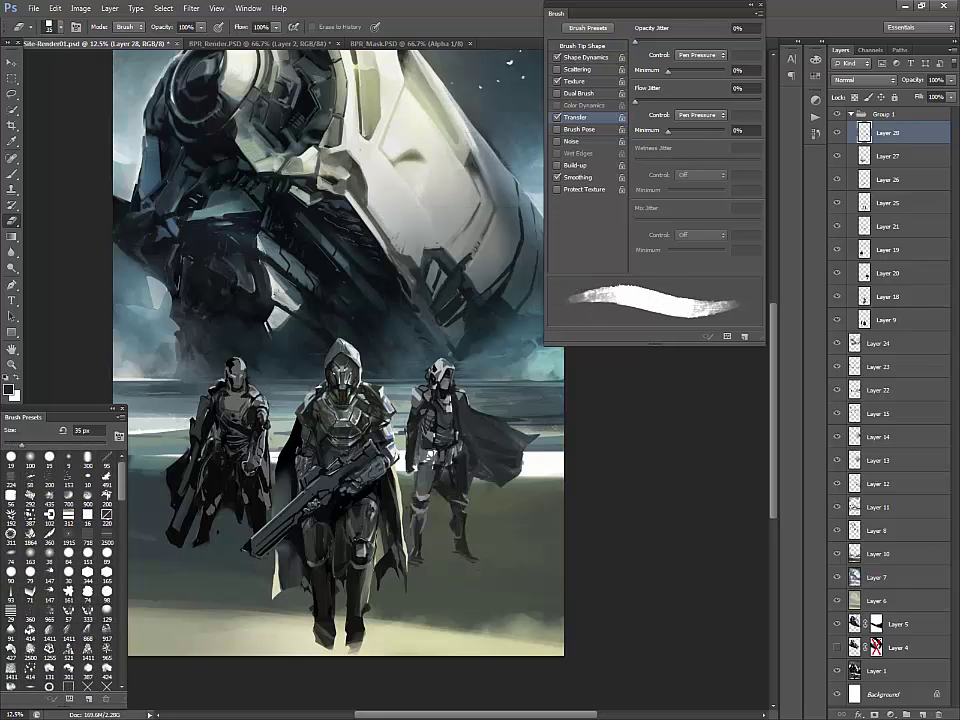
# Refine the right figure's belt and waist armour with sampled grey tones using the 35 px brush
pyautogui.press('b')
pyautogui.keyDown('alt'); pyautogui.click(318, 328); pyautogui.keyUp('alt')
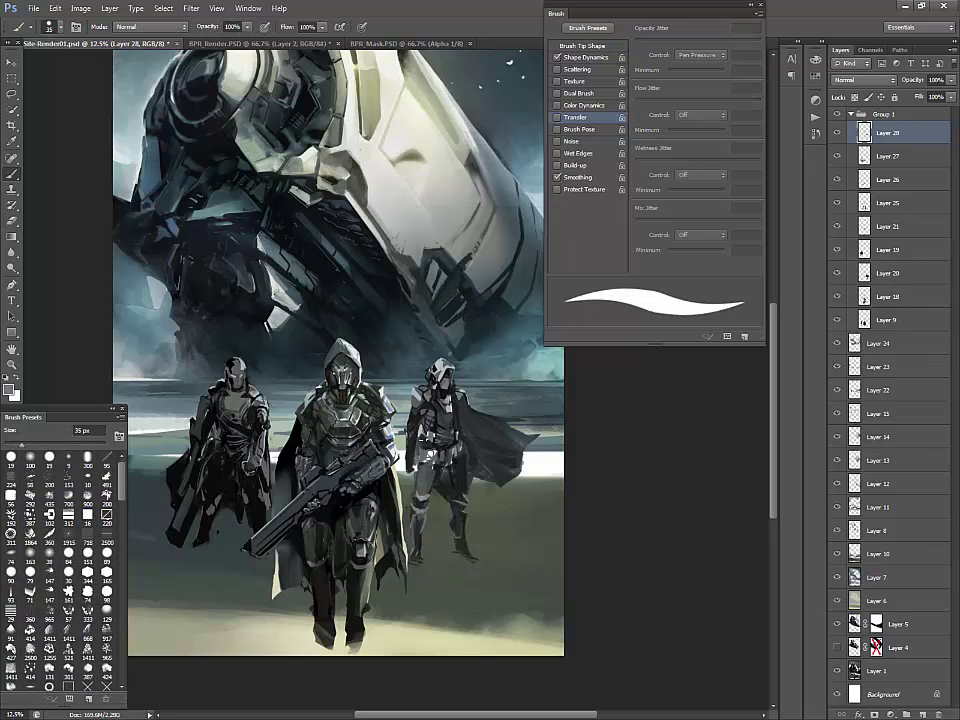
pyautogui.moveTo(420, 436); pyautogui.dragTo(428, 448)
pyautogui.keyDown('alt'); pyautogui.click(425, 444); pyautogui.keyUp('alt')
pyautogui.keyDown('alt'); pyautogui.click(432, 446); pyautogui.keyUp('alt')
pyautogui.keyDown('alt'); pyautogui.click(423, 443); pyautogui.keyUp('alt')
pyautogui.keyDown('alt'); pyautogui.click(416, 422); pyautogui.keyUp('alt')
# Paint the right figure's forearm and hand nearest the central figure with sampled greys at 35 px
pyautogui.keyDown('alt'); pyautogui.click(407, 434); pyautogui.keyUp('alt')
pyautogui.keyDown('alt'); pyautogui.click(412, 438); pyautogui.keyUp('alt')
pyautogui.keyDown('alt'); pyautogui.click(414, 436); pyautogui.keyUp('alt')
pyautogui.moveTo(409, 432); pyautogui.dragTo(411, 443)
pyautogui.keyDown('alt'); pyautogui.click(310, 341); pyautogui.keyUp('alt')
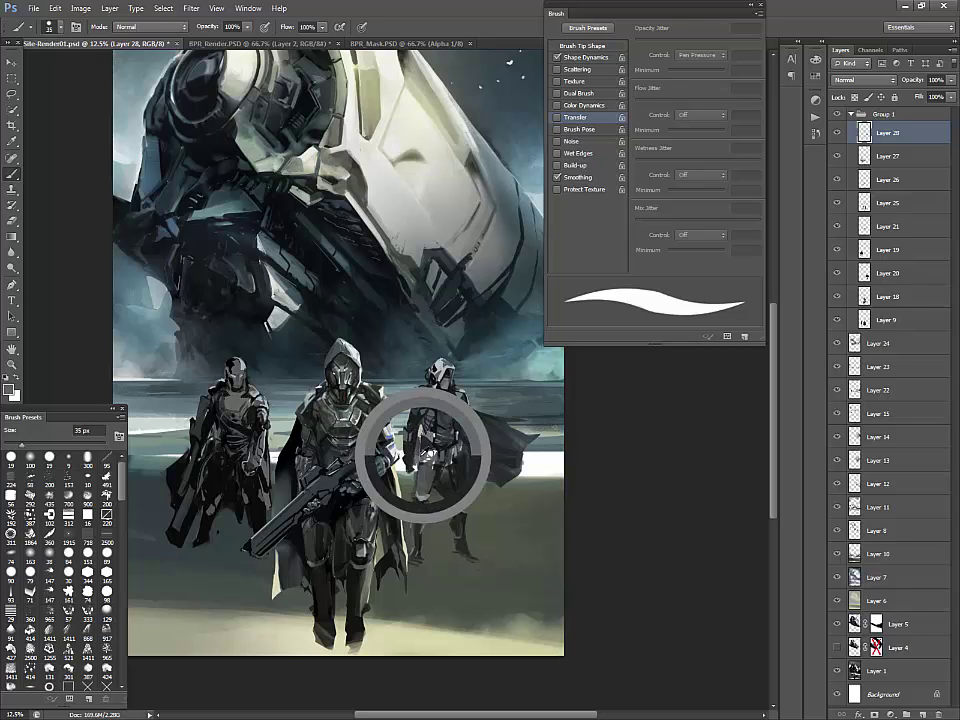
pyautogui.keyDown('alt'); pyautogui.click(308, 335); pyautogui.keyUp('alt')
pyautogui.keyDown('alt'); pyautogui.click(308, 349); pyautogui.keyUp('alt')
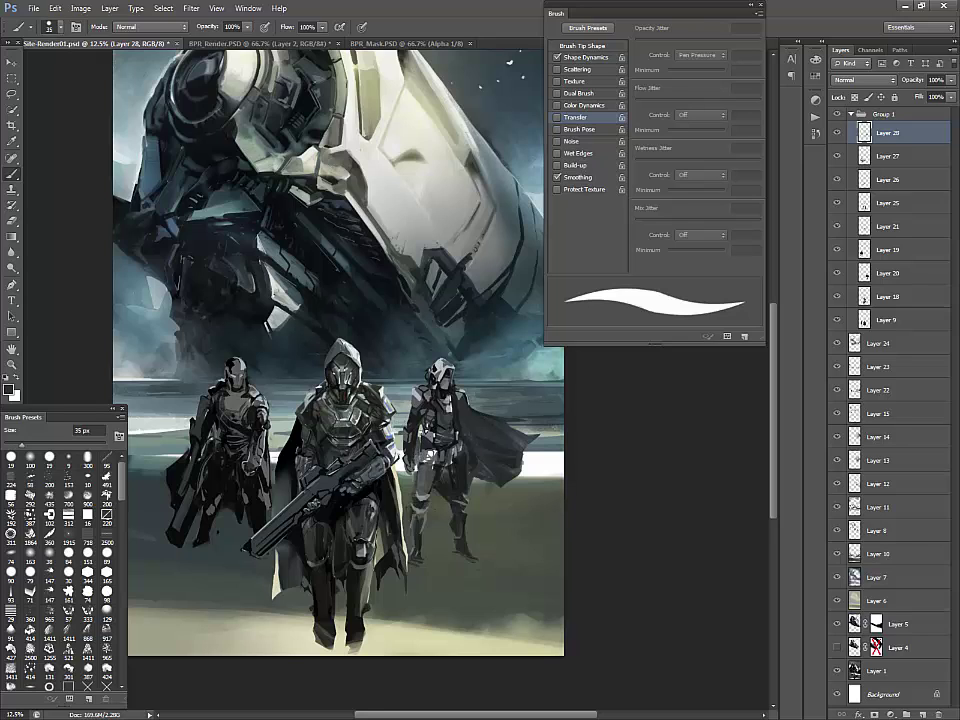
# Define the right figure's upper chest and cape-side shoulder with sampled tones at 35 px
pyautogui.keyDown('alt'); pyautogui.click(312, 340); pyautogui.keyUp('alt')
pyautogui.keyDown('alt'); pyautogui.click(422, 422); pyautogui.keyUp('alt')
pyautogui.keyDown('alt'); pyautogui.click(440, 392); pyautogui.keyUp('alt')
pyautogui.keyDown('alt'); pyautogui.click(462, 407); pyautogui.keyUp('alt')
pyautogui.keyDown('alt'); pyautogui.click(464, 408); pyautogui.keyUp('alt')
pyautogui.keyDown('alt'); pyautogui.click(434, 414); pyautogui.keyUp('alt')
# Paint the right figure's cape-side forearm, hip and upper leg with sampled grey tones at 35 px
pyautogui.keyDown('alt'); pyautogui.click(447, 437); pyautogui.keyUp('alt')
pyautogui.moveTo(446, 444); pyautogui.dragTo(454, 454)
pyautogui.keyDown('alt'); pyautogui.click(453, 446); pyautogui.keyUp('alt')
pyautogui.keyDown('alt'); pyautogui.click(450, 452); pyautogui.keyUp('alt')
pyautogui.keyDown('alt'); pyautogui.click(458, 454); pyautogui.keyUp('alt')
pyautogui.keyDown('alt'); pyautogui.click(460, 501); pyautogui.keyUp('alt')
pyautogui.keyDown('alt'); pyautogui.click(460, 503); pyautogui.keyUp('alt')
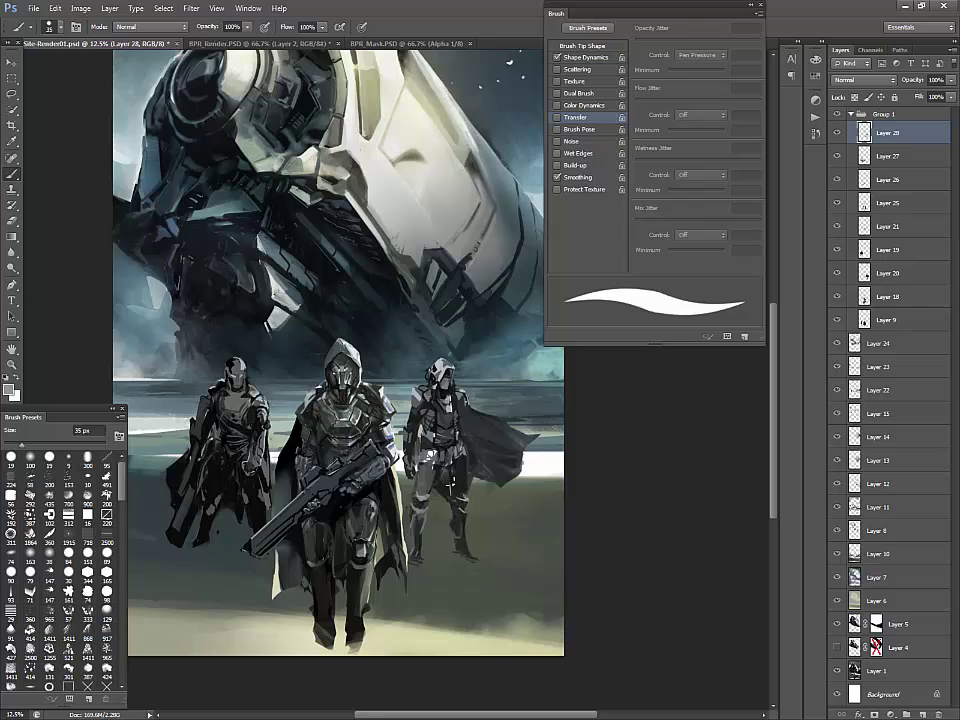
# Paint the right figure's cape-side thigh and the adjoining cape edge with sampled dark grey tones at 70 px
pyautogui.keyDown('alt'); pyautogui.click(456, 478); pyautogui.keyUp('alt')
pyautogui.press(']')
pyautogui.press(']')
pyautogui.press(']')
pyautogui.press(']')
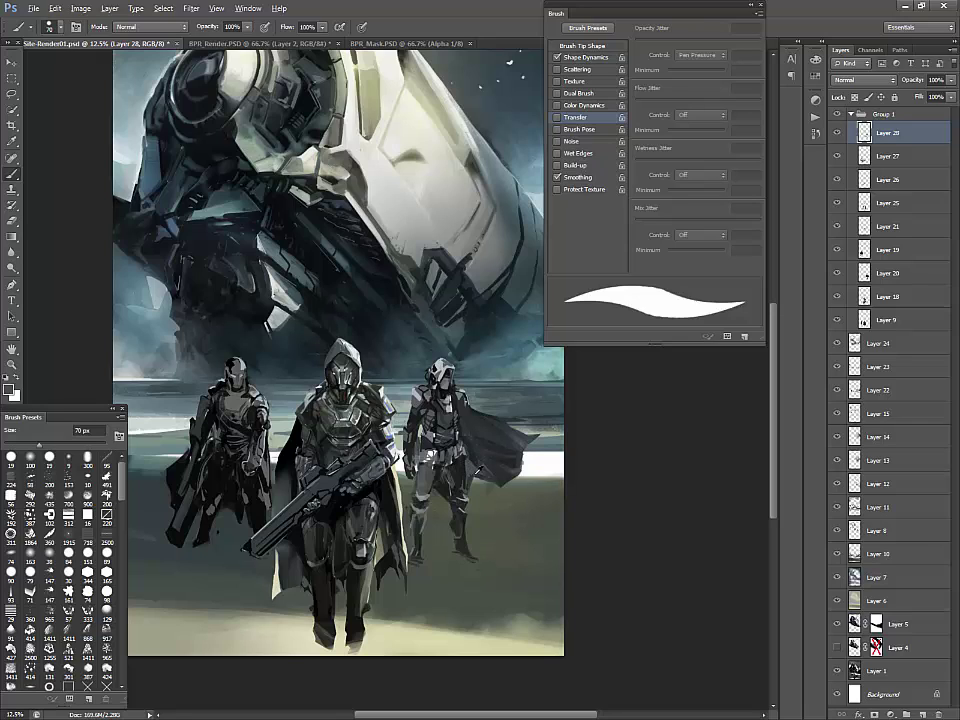
pyautogui.keyDown('alt'); pyautogui.click(473, 458); pyautogui.keyUp('alt')
# Shape the right figure's thighs with sampled light and dark greys at 70 px
pyautogui.keyDown('alt'); pyautogui.click(438, 472); pyautogui.keyUp('alt')
pyautogui.keyDown('alt'); pyautogui.click(324, 358); pyautogui.keyUp('alt')
pyautogui.keyDown('alt'); pyautogui.click(420, 480); pyautogui.keyUp('alt')
pyautogui.keyDown('alt'); pyautogui.click(420, 484); pyautogui.keyUp('alt')
pyautogui.keyDown('alt'); pyautogui.click(434, 474); pyautogui.keyUp('alt')
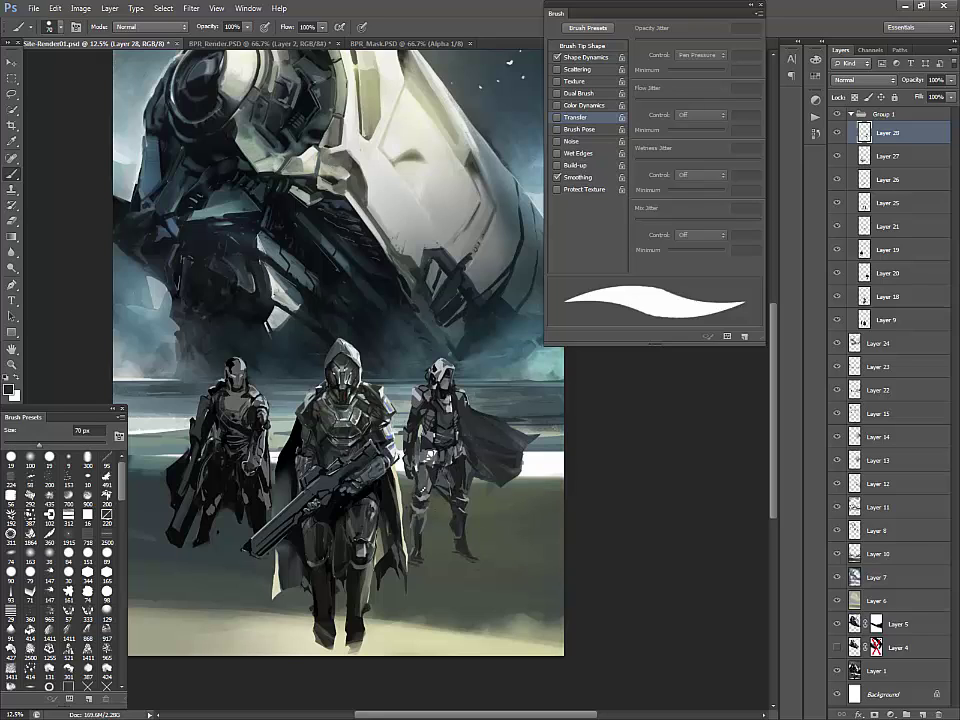
# Refine the knee armour of the right figure's front leg with sampled grey tones at 70 px
pyautogui.keyDown('alt'); pyautogui.click(422, 493); pyautogui.keyUp('alt')
pyautogui.keyDown('alt'); pyautogui.click(423, 497); pyautogui.keyUp('alt')
pyautogui.keyDown('alt'); pyautogui.click(421, 498); pyautogui.keyUp('alt')
pyautogui.keyDown('alt'); pyautogui.click(423, 497); pyautogui.keyUp('alt')
pyautogui.keyDown('alt'); pyautogui.click(430, 495); pyautogui.keyUp('alt')
pyautogui.keyDown('alt'); pyautogui.click(317, 375); pyautogui.keyUp('alt')
# Rework the right figure's arm nearest the central figure with sampled greys at 70 px, detailing the hand and hip at 35 px
pyautogui.keyDown('alt'); pyautogui.click(424, 430); pyautogui.keyUp('alt')
pyautogui.keyDown('alt'); pyautogui.click(420, 433); pyautogui.keyUp('alt')
pyautogui.keyDown('alt'); pyautogui.click(315, 336); pyautogui.keyUp('alt')
pyautogui.keyDown('alt'); pyautogui.click(417, 426); pyautogui.keyUp('alt')
pyautogui.press('[')
pyautogui.press('[')
pyautogui.press('[')
pyautogui.press('[')
pyautogui.press('[')
pyautogui.moveTo(418, 452); pyautogui.dragTo(421, 464)
pyautogui.keyDown('alt'); pyautogui.click(422, 457); pyautogui.keyUp('alt')
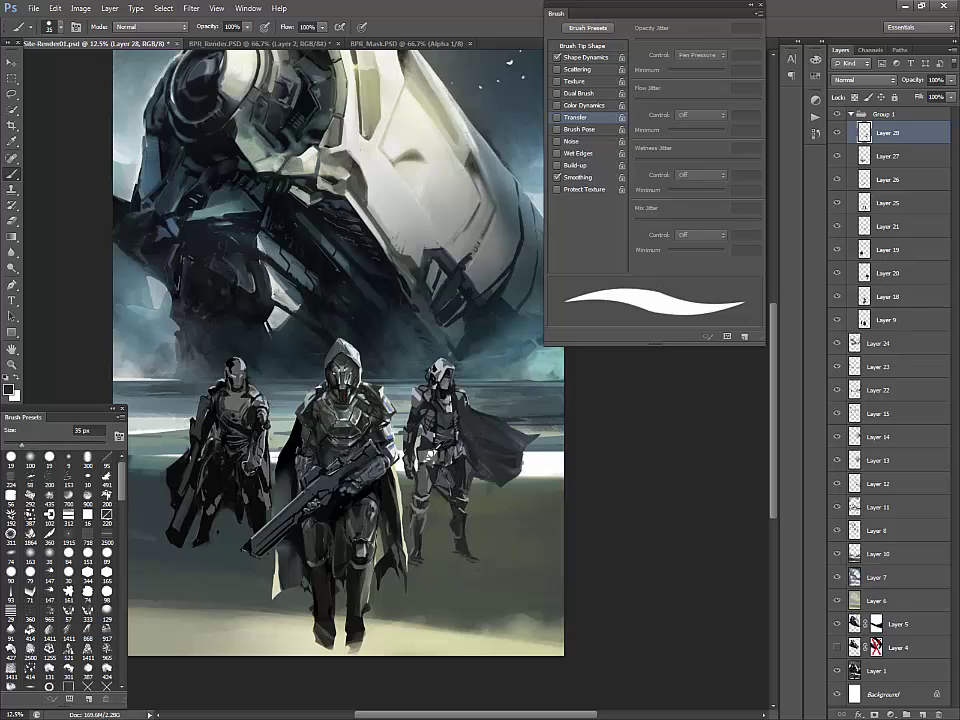
# Refine the right figure's torso, hip and legs with sampled tones at 35 px, narrowing the brush to 15 px for fine detail
pyautogui.keyDown('alt'); pyautogui.click(431, 456); pyautogui.keyUp('alt')
pyautogui.moveTo(422, 499)
pyautogui.mouseDown()
pyautogui.moveTo(431, 493)
pyautogui.moveTo(467, 513)
pyautogui.mouseUp()
pyautogui.keyDown('alt'); pyautogui.click(471, 508); pyautogui.keyUp('alt')
pyautogui.keyDown('alt'); pyautogui.click(318, 384); pyautogui.keyUp('alt')
pyautogui.keyDown('alt'); pyautogui.click(334, 367); pyautogui.keyUp('alt')
pyautogui.keyDown('alt'); pyautogui.click(342, 393); pyautogui.keyUp('alt')
pyautogui.keyDown('alt'); pyautogui.click(347, 392); pyautogui.keyUp('alt')
pyautogui.keyDown('alt'); pyautogui.click(317, 290); pyautogui.keyUp('alt')
pyautogui.keyDown('alt'); pyautogui.click(326, 292); pyautogui.keyUp('alt')
pyautogui.keyDown('alt'); pyautogui.click(444, 396); pyautogui.keyUp('alt')
pyautogui.keyDown('alt'); pyautogui.click(448, 400); pyautogui.keyUp('alt')
pyautogui.keyDown('alt'); pyautogui.click(334, 306); pyautogui.keyUp('alt')
pyautogui.keyDown('alt'); pyautogui.click(338, 309); pyautogui.keyUp('alt')
pyautogui.keyDown('alt'); pyautogui.click(414, 393); pyautogui.keyUp('alt')
pyautogui.keyDown('alt'); pyautogui.click(414, 393); pyautogui.keyUp('alt')
pyautogui.moveTo(414, 391); pyautogui.dragTo(412, 408)
pyautogui.keyDown('alt'); pyautogui.click(414, 396); pyautogui.keyUp('alt')
pyautogui.moveTo(430, 457); pyautogui.dragTo(460, 500)
pyautogui.press('[')
pyautogui.press('[')
pyautogui.press('[')
pyautogui.press('[')
pyautogui.press('[')
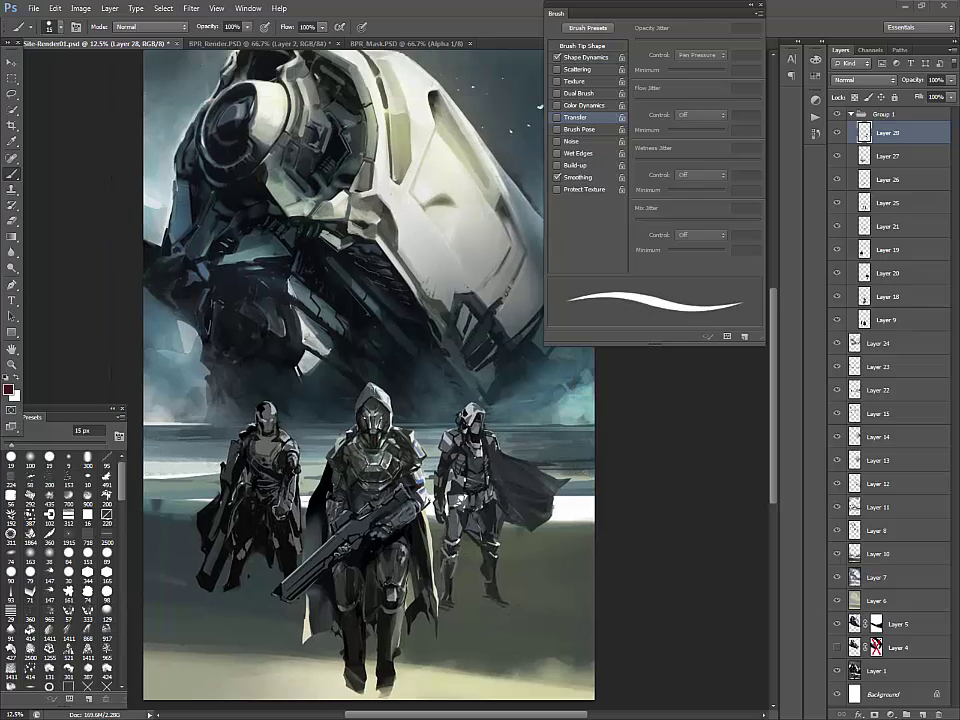
# Create a new layer and block in a long dark diagonal weapon across the right figure's cape and legs at 80 px
pyautogui.keyDown('alt'); pyautogui.click(464, 452); pyautogui.keyUp('alt')
pyautogui.click(922, 713)
pyautogui.press(']')
pyautogui.press(']')
pyautogui.press(']')
pyautogui.press(']')
pyautogui.press(']')
pyautogui.press(']')
pyautogui.press(']')
pyautogui.press(']')
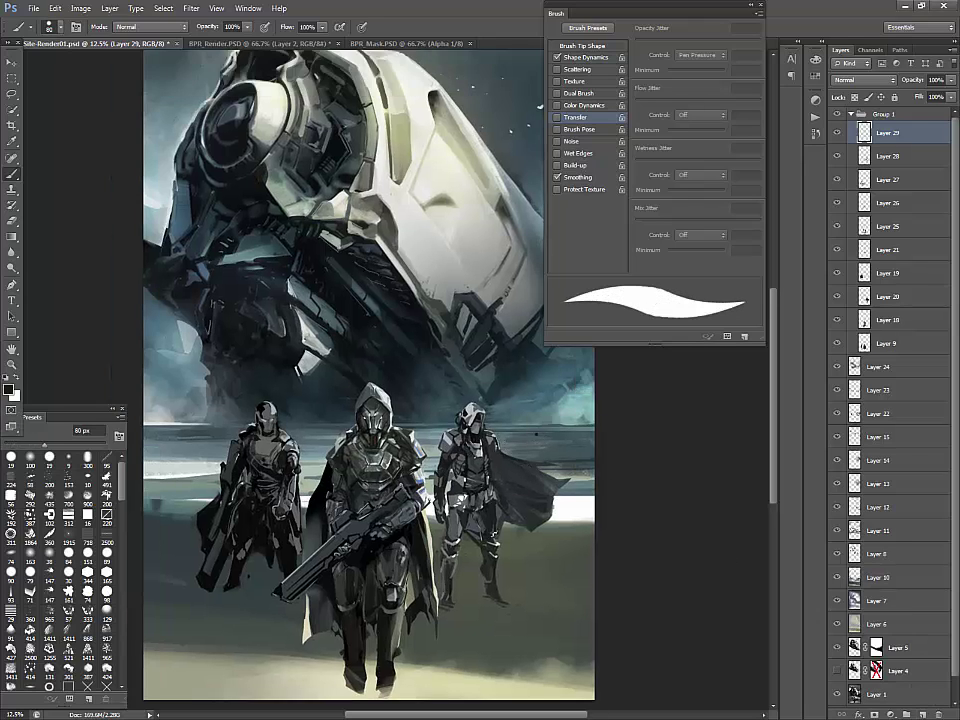
pyautogui.moveTo(467, 570); pyautogui.dragTo(544, 424)
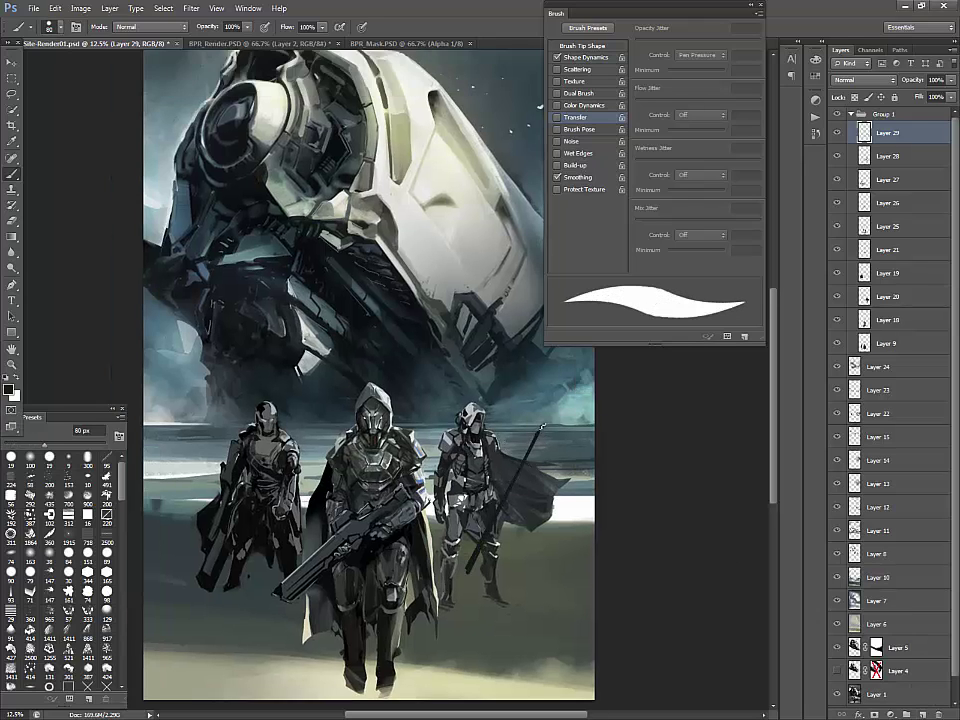
# Undo the last stroke on the diagonal weapon and repaint its shaft and barrel tip thicker at 80 px
pyautogui.press('[')
pyautogui.press('[')
pyautogui.press('[')
pyautogui.press('[')
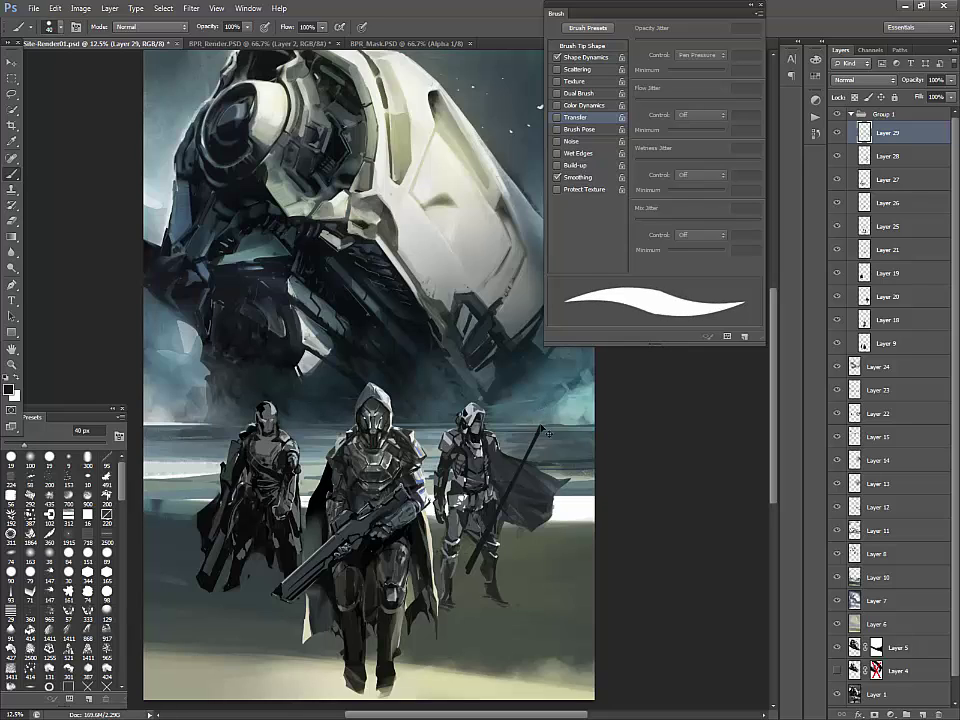
pyautogui.hotkey('ctrl', 'z')
pyautogui.press(']')
pyautogui.press(']')
pyautogui.press(']')
pyautogui.press(']')
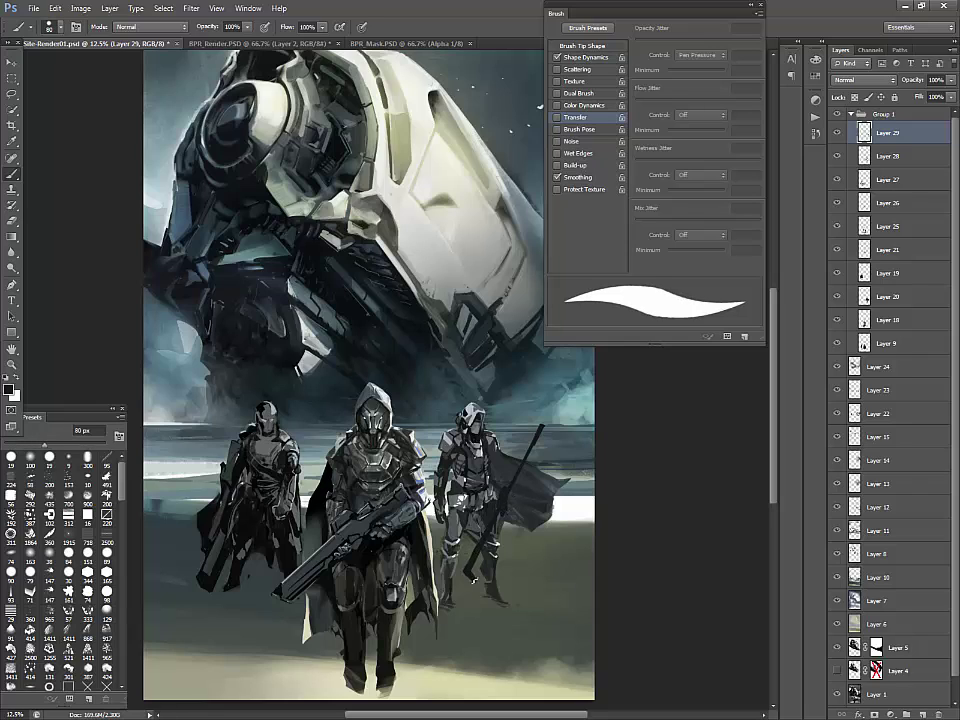
# Shape the weapon's lower end beside the right figure's legs by alternating the 35 px eraser and the 80 px brush
pyautogui.press('e')
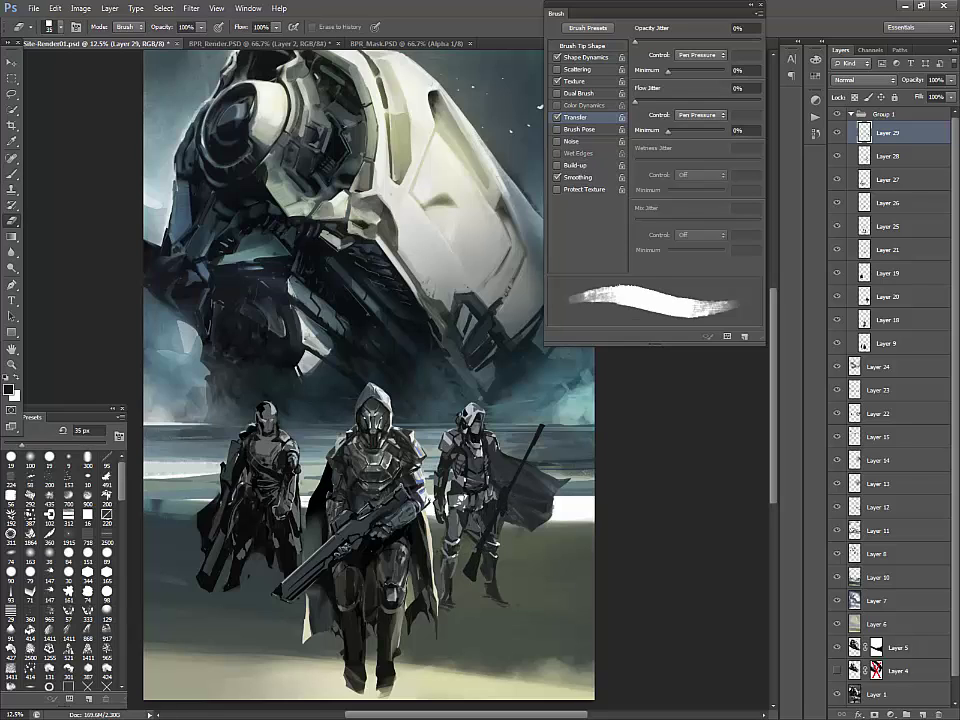
pyautogui.press('b')
pyautogui.press('e')
pyautogui.press('b')
pyautogui.press('e')
pyautogui.press('b')
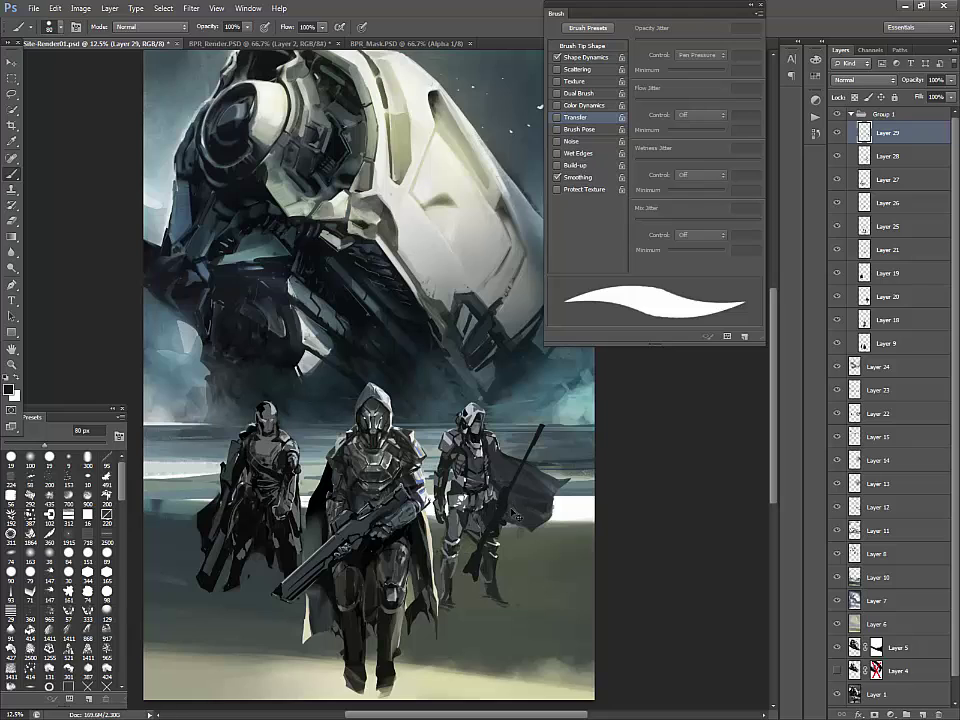
pyautogui.press('e')
pyautogui.press('b')
# Reposition the weapon with Move and Free Transform so it sits higher and farther out over the right figure's cape
pyautogui.press('v')
pyautogui.moveTo(503, 538); pyautogui.dragTo(512, 500)
pyautogui.hotkey('ctrl', 'z')
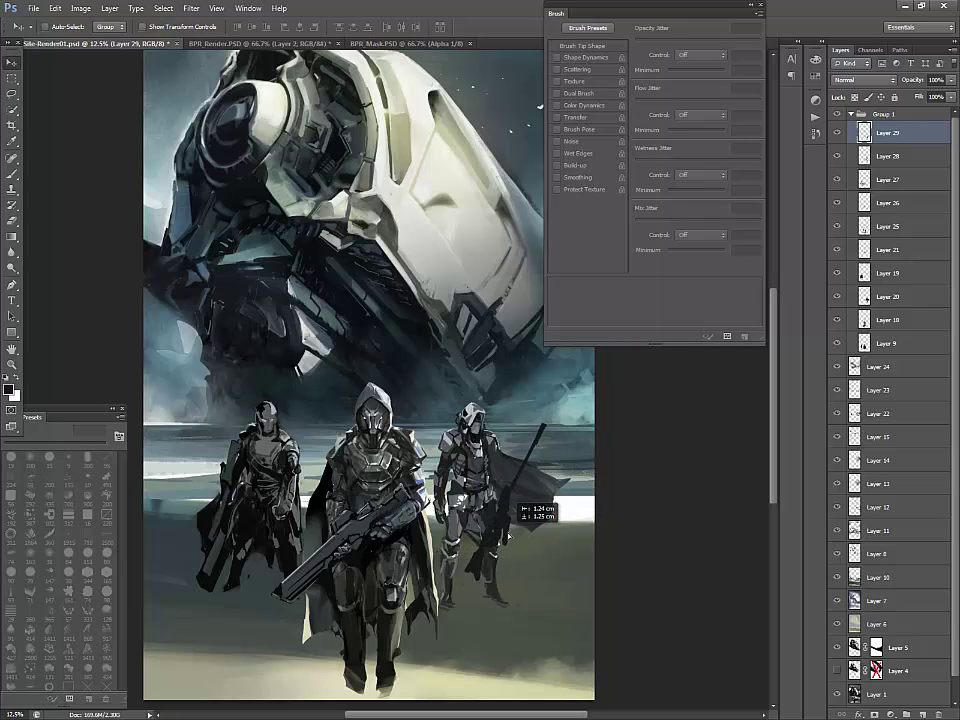
pyautogui.hotkey('ctrl', 't')
pyautogui.press('Return')
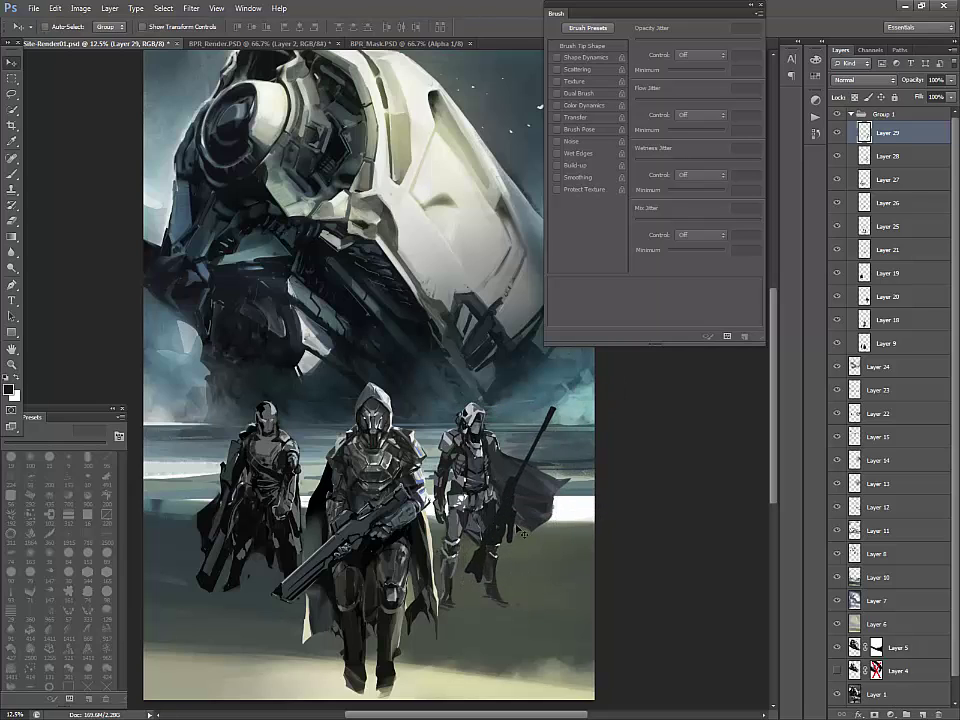
# Move Layer 29 below Layer 28, compare both layers on and off, and make Layer 28 active
pyautogui.moveTo(900, 136); pyautogui.dragTo(896, 169)
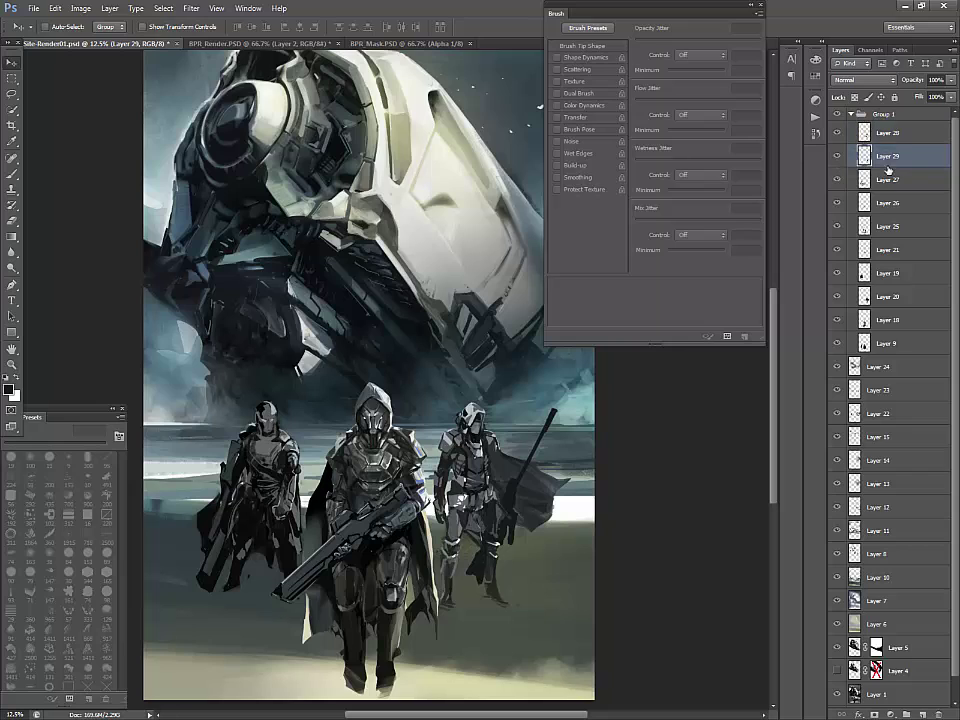
pyautogui.click(837, 157)
pyautogui.click(837, 157)
pyautogui.click(856, 135)
pyautogui.click(837, 135)
pyautogui.click(837, 133)
# Touch up the right figure's lower legs with a sampled dark tone, reducing the brush to 25 px
pyautogui.press('b')
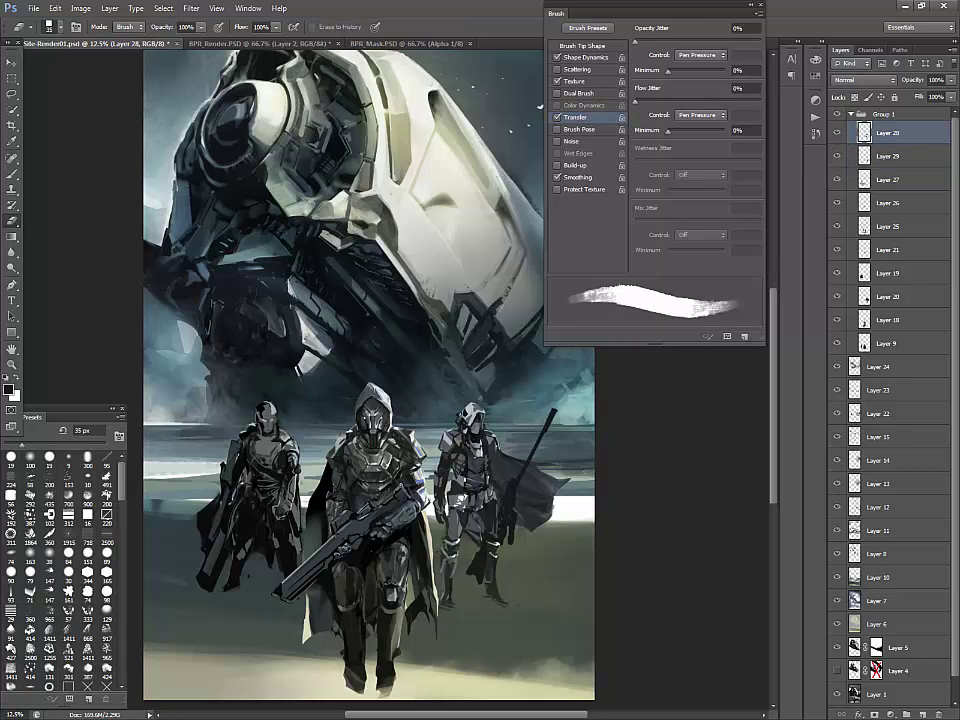
pyautogui.press('b')
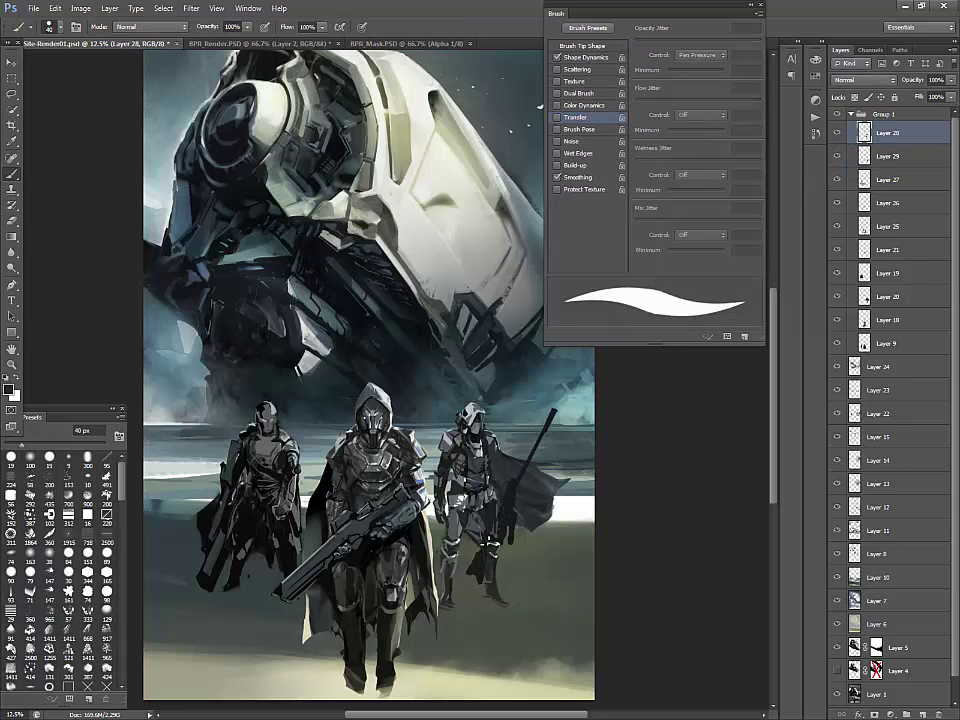
pyautogui.keyDown('alt'); pyautogui.click(482, 567); pyautogui.keyUp('alt')
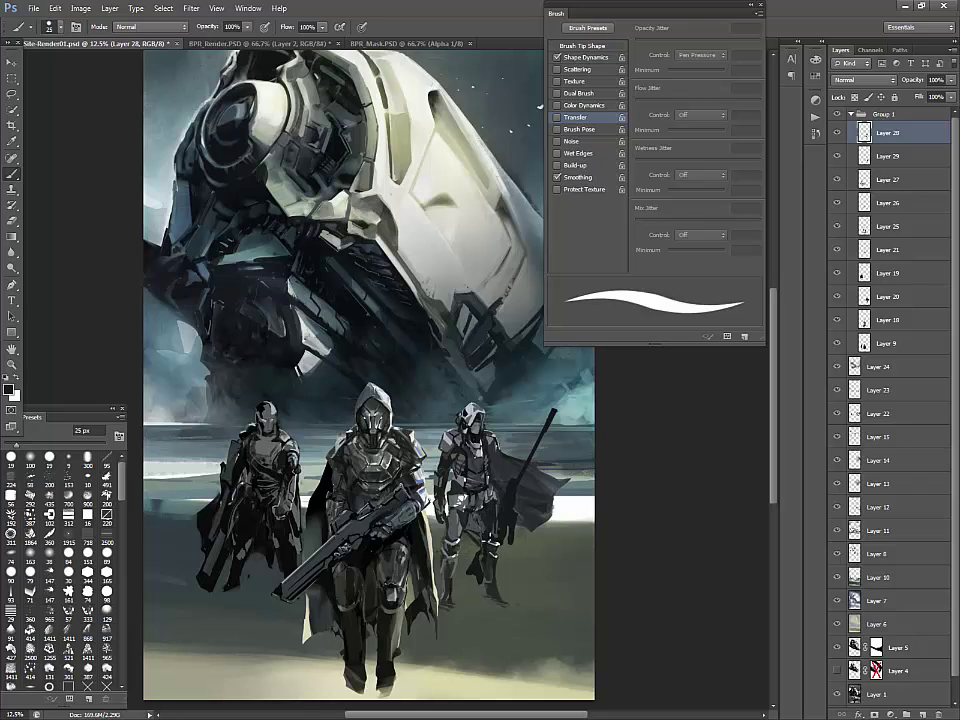
# Paint the right figure's cape and shoulder around the weapon with sampled greys at 45 px
pyautogui.keyDown('alt'); pyautogui.click(364, 399); pyautogui.keyUp('alt')
pyautogui.press(']')
pyautogui.press(']')
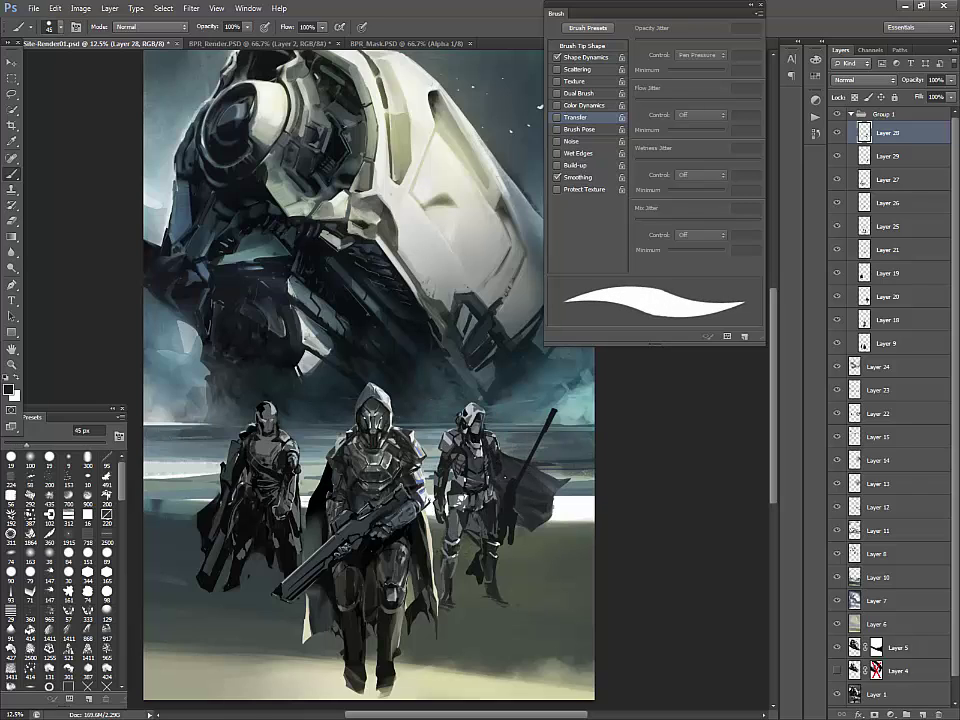
pyautogui.keyDown('alt'); pyautogui.click(332, 354); pyautogui.keyUp('alt')
pyautogui.keyDown('alt'); pyautogui.click(376, 363); pyautogui.keyUp('alt')
pyautogui.keyDown('alt'); pyautogui.click(382, 350); pyautogui.keyUp('alt')
pyautogui.keyDown('alt'); pyautogui.click(508, 480); pyautogui.keyUp('alt')
pyautogui.keyDown('alt'); pyautogui.click(388, 375); pyautogui.keyUp('alt')
pyautogui.keyDown('alt'); pyautogui.click(493, 441); pyautogui.keyUp('alt')
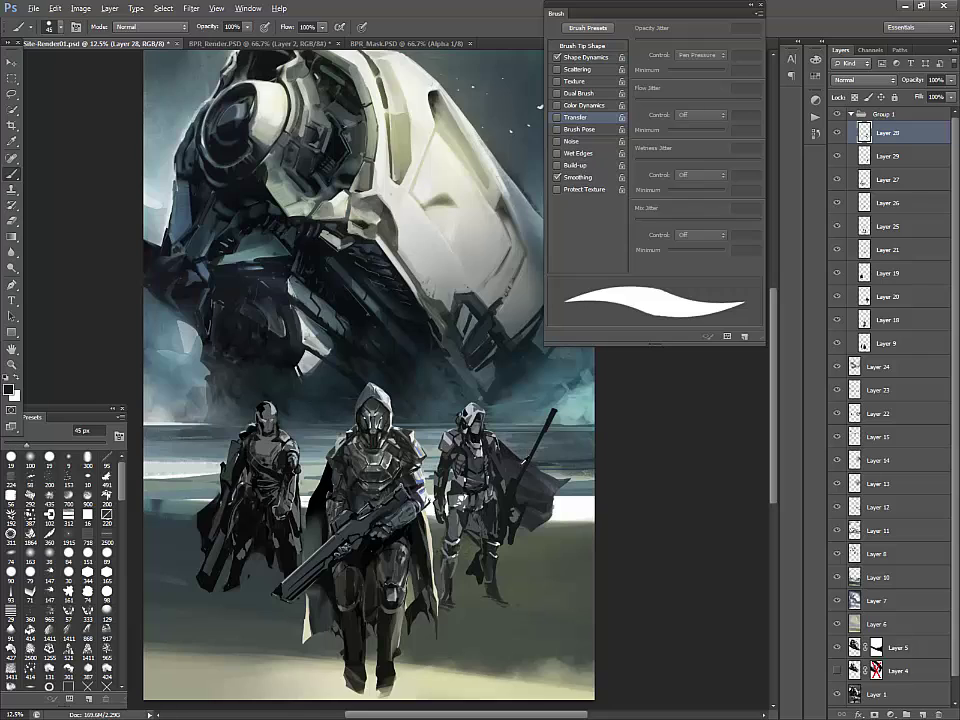
# Refine the right figure's cape folds and upper torso with further sampled greys at 45 px
pyautogui.keyDown('alt'); pyautogui.click(550, 468); pyautogui.keyUp('alt')
pyautogui.keyDown('alt'); pyautogui.click(567, 417); pyautogui.keyUp('alt')
pyautogui.keyDown('alt'); pyautogui.click(506, 455); pyautogui.keyUp('alt')
pyautogui.keyDown('alt'); pyautogui.click(521, 460); pyautogui.keyUp('alt')
pyautogui.keyDown('alt'); pyautogui.click(465, 440); pyautogui.keyUp('alt')
pyautogui.keyDown('alt'); pyautogui.click(464, 436); pyautogui.keyUp('alt')
pyautogui.keyDown('alt'); pyautogui.click(370, 328); pyautogui.keyUp('alt')
pyautogui.keyDown('alt'); pyautogui.click(362, 334); pyautogui.keyUp('alt')
# Flip the canvas horizontally and create a new layer above Layer 28 in Overlay blend mode
pyautogui.press('F2')
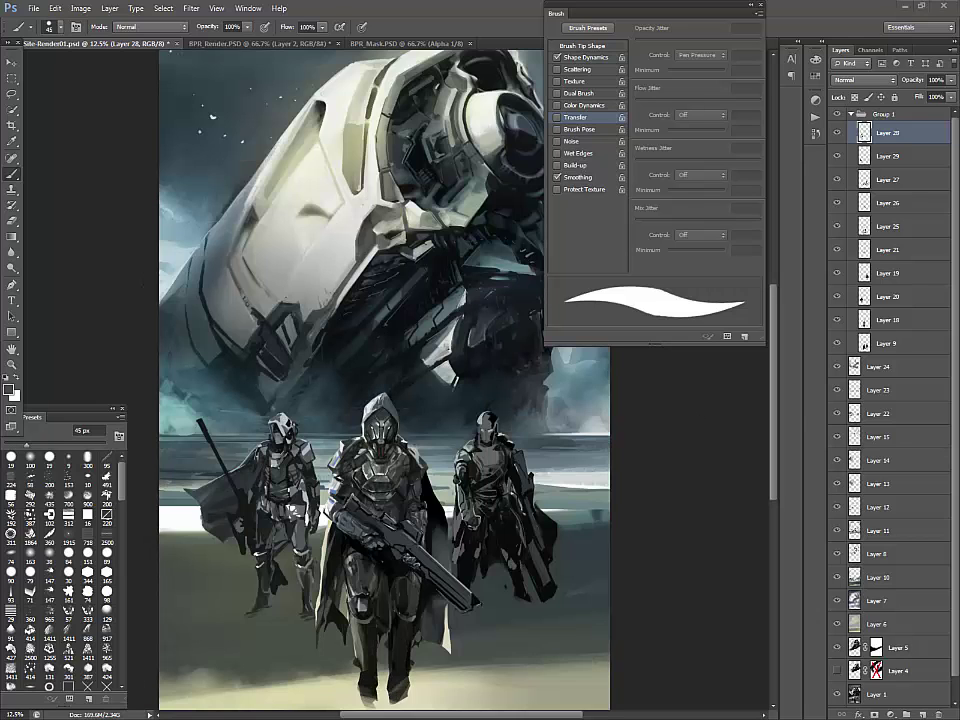
pyautogui.moveTo(551, 497); pyautogui.dragTo(564, 506)
pyautogui.click(923, 714)
pyautogui.click(862, 79)
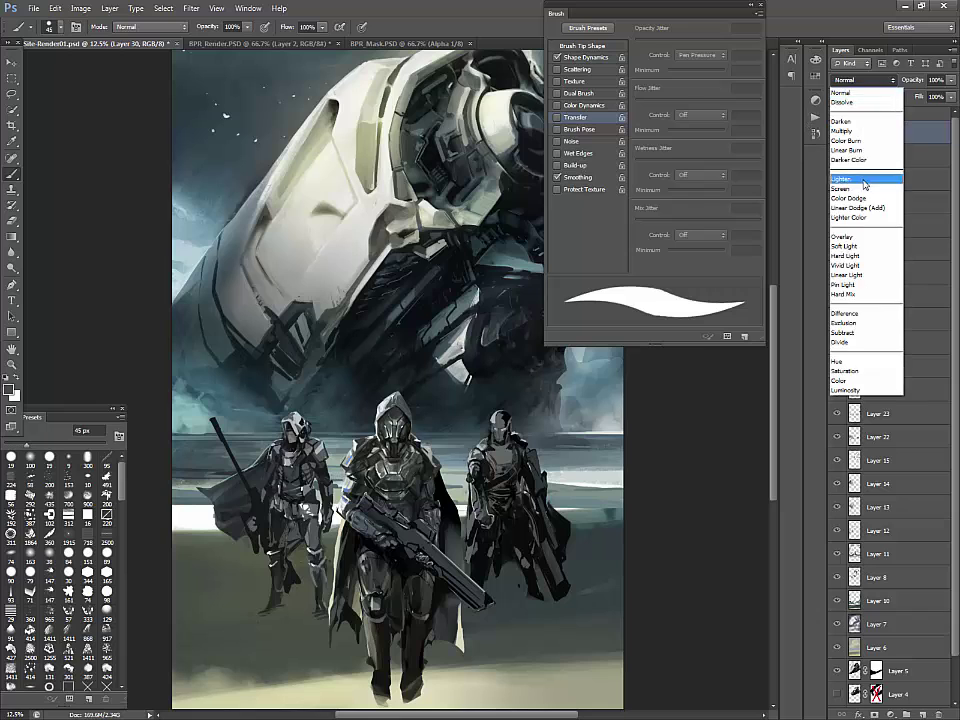
pyautogui.click(855, 184)
# Choose the soft 100 px brush preset, enlarge it, and set the foreground colour to light grey dcdcdc
pyautogui.click(9, 390)
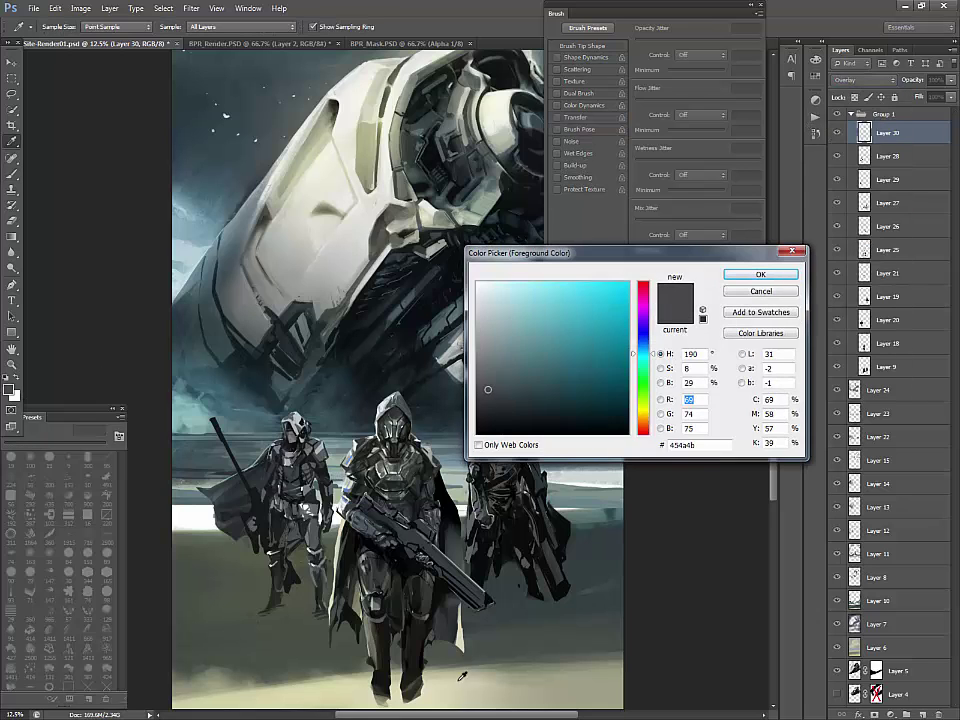
pyautogui.click(459, 680)
pyautogui.moveTo(502, 285); pyautogui.dragTo(488, 298)
pyautogui.click(752, 276)
pyautogui.click(30, 458)
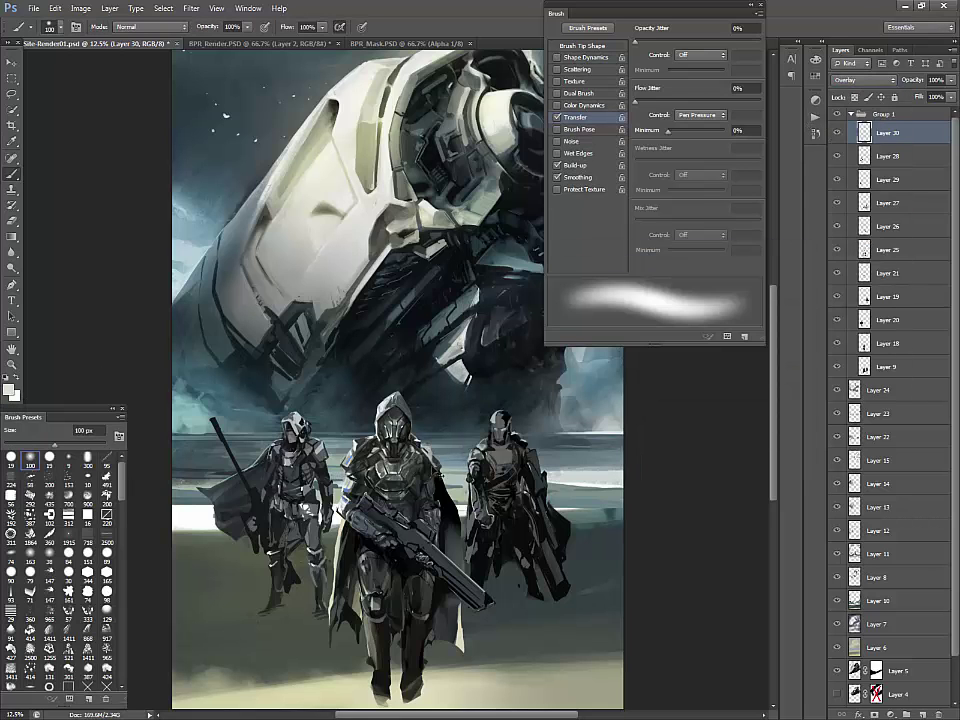
pyautogui.press(']')
pyautogui.press(']')
pyautogui.press(']')
pyautogui.press(']')
pyautogui.press(']')
pyautogui.press(']')
pyautogui.press(']')
pyautogui.press(']')
pyautogui.click(9, 390)
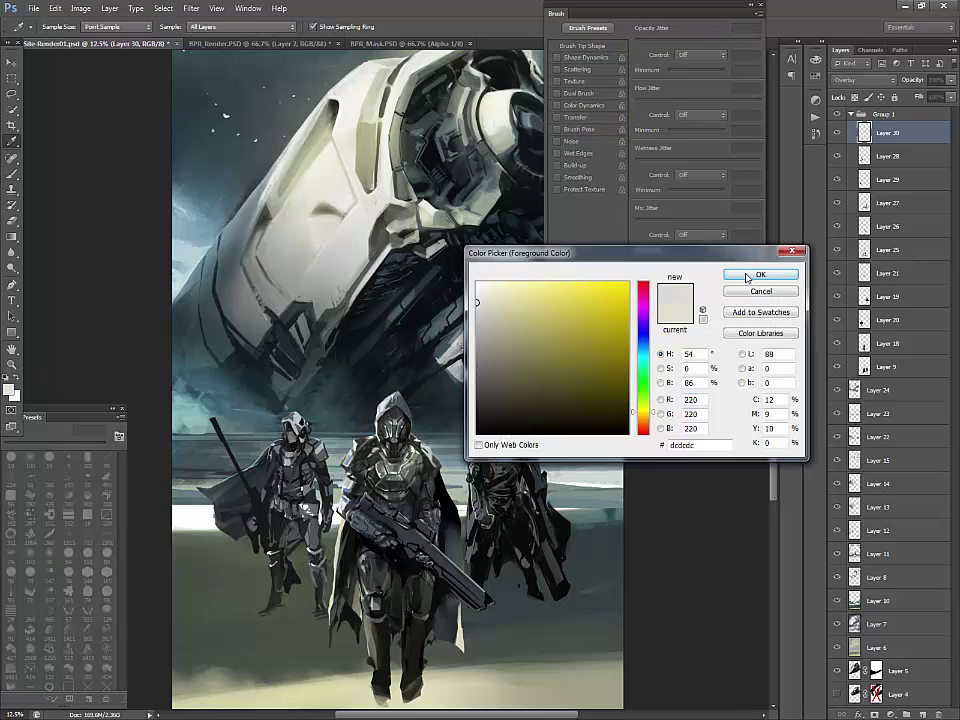
pyautogui.click(748, 275)
# Brighten the central figure's hood, mask and chest armour on the Overlay layer with the soft brush between 175 and 250 px
pyautogui.press('[')
pyautogui.press('[')
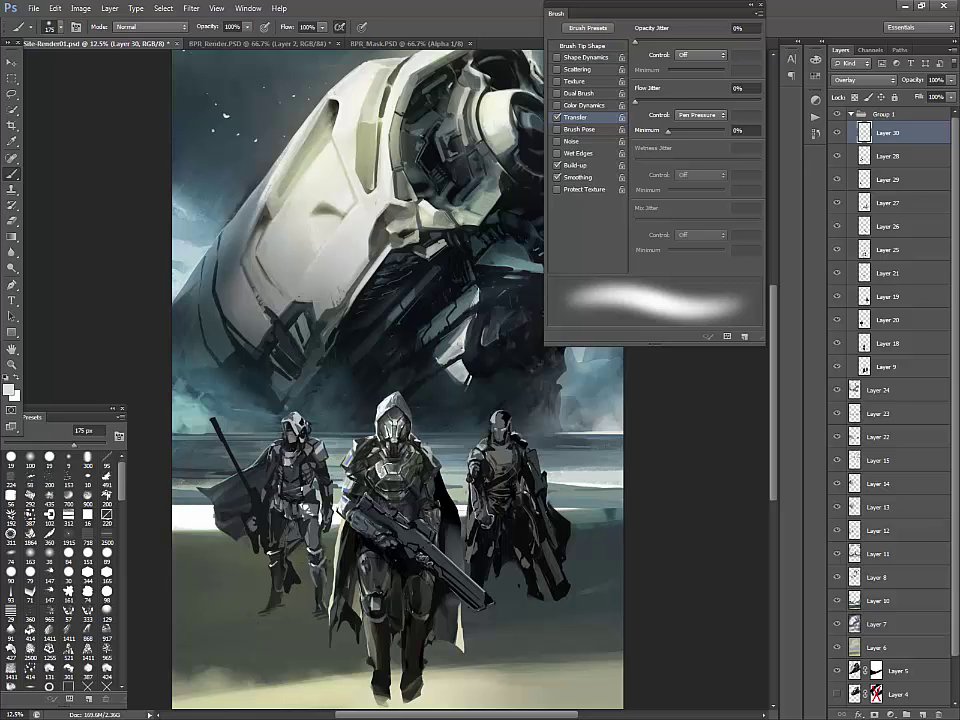
pyautogui.press('[')
pyautogui.press('[')
pyautogui.press('[')
pyautogui.press(']')
pyautogui.press(']')
pyautogui.press(']')
pyautogui.press(']')
pyautogui.press(']')
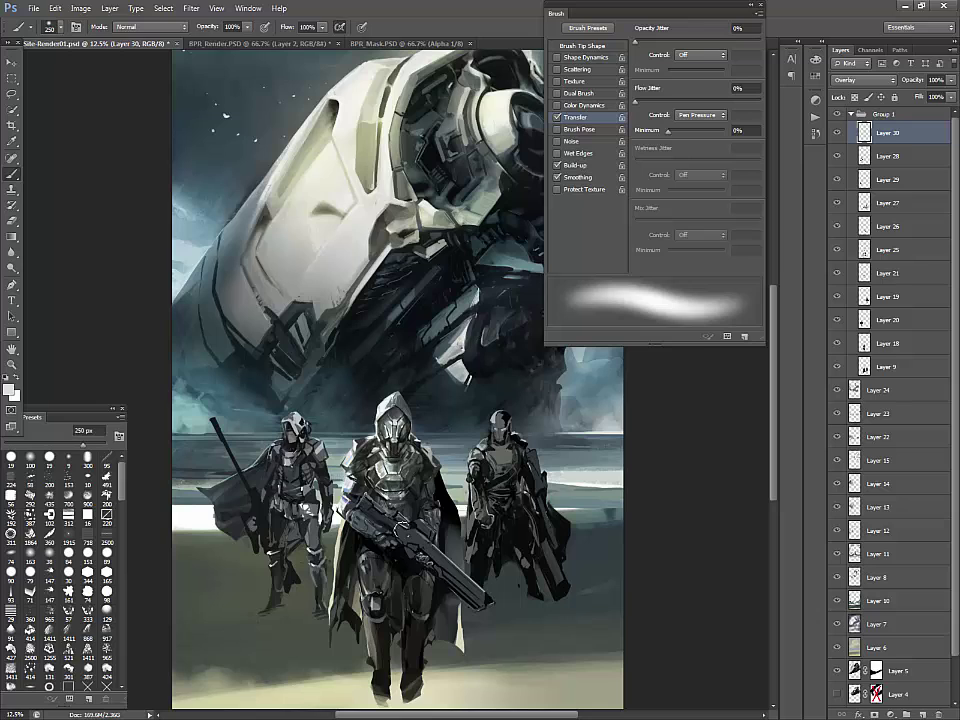
# Lighten the central figure's rifle-holding forearm on the Overlay layer with the soft brush at up to 250 px
pyautogui.press('[')
pyautogui.press('[')
pyautogui.press('[')
pyautogui.press('[')
pyautogui.press(']')
pyautogui.press(']')
pyautogui.press(']')
pyautogui.press(']')
pyautogui.press(']')
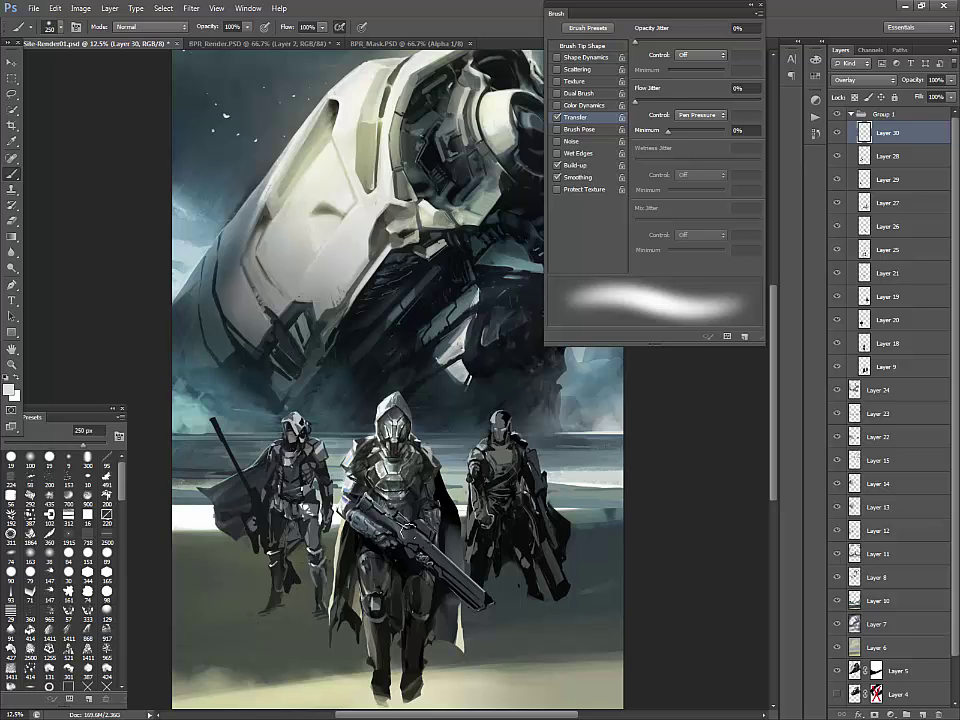
# Brighten the central figure's front thigh and knee armour in dcdcdc, reducing the soft brush to 175 px
pyautogui.click(8, 390)
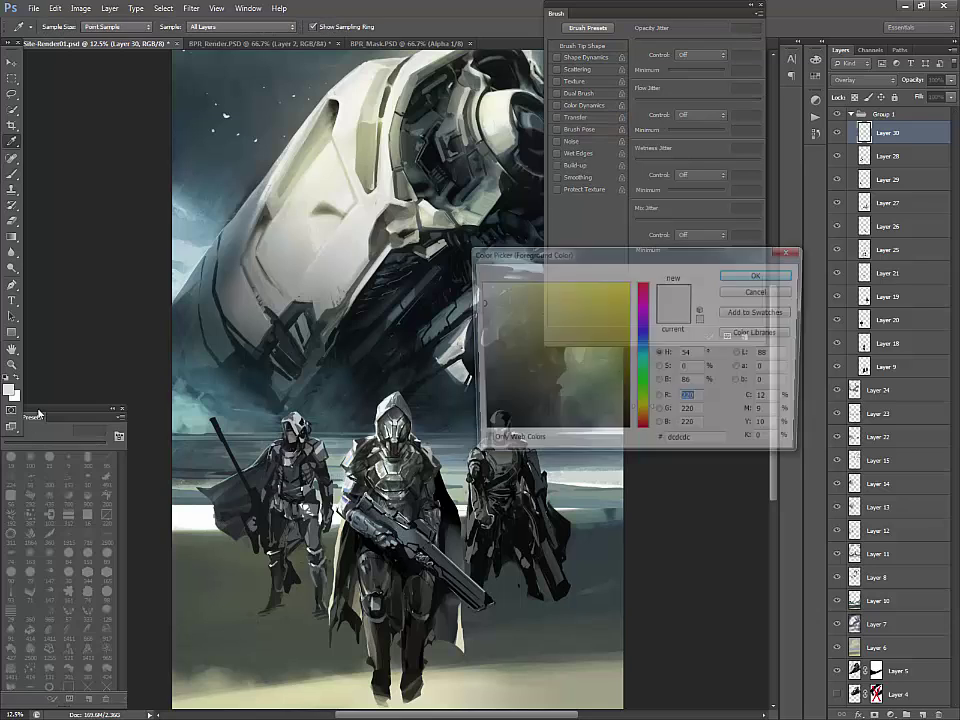
pyautogui.click(754, 277)
pyautogui.moveTo(366, 554); pyautogui.dragTo(375, 590)
pyautogui.press('[')
pyautogui.press('[')
pyautogui.press('[')
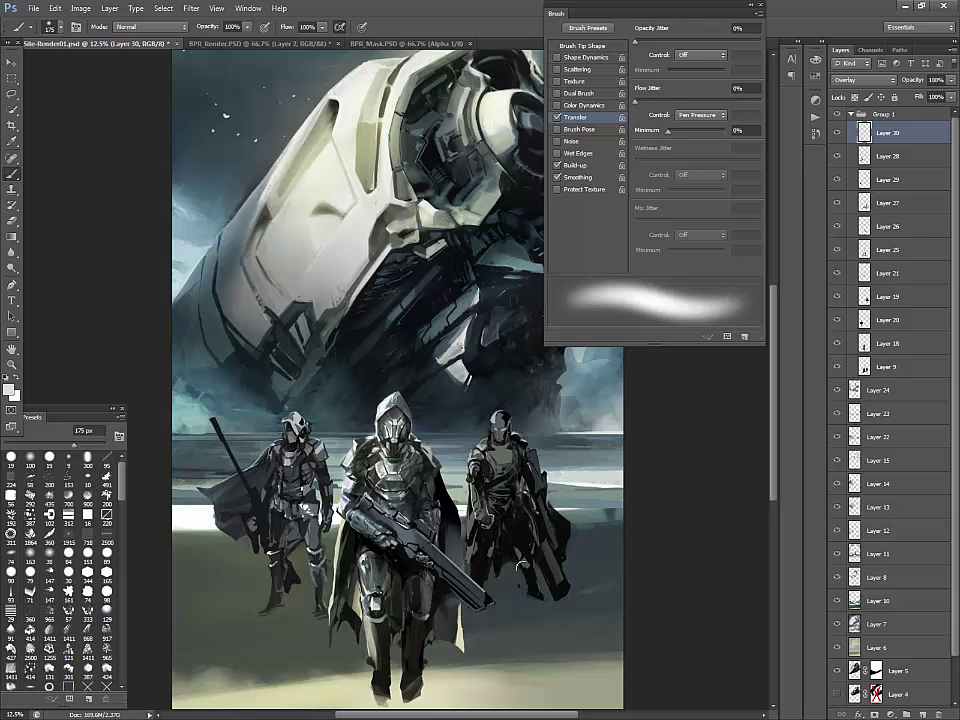
# Set the foreground to white ffffff and add highlights to the central figure's rifle and hands with smaller soft brush sizes
pyautogui.click(9, 390)
pyautogui.moveTo(541, 361); pyautogui.dragTo(475, 280)
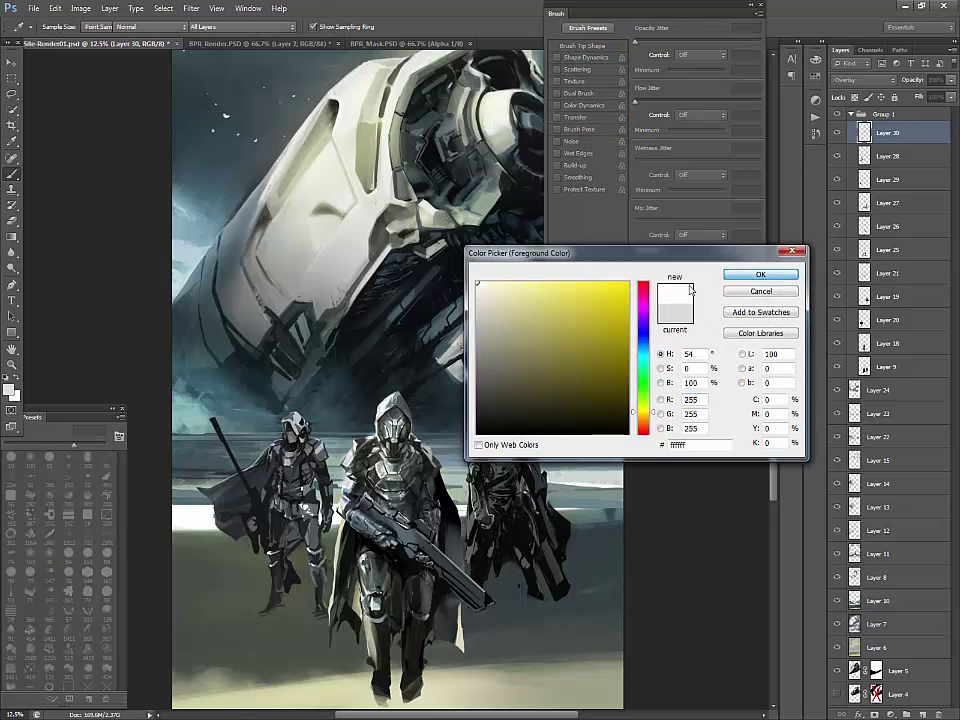
pyautogui.click(758, 275)
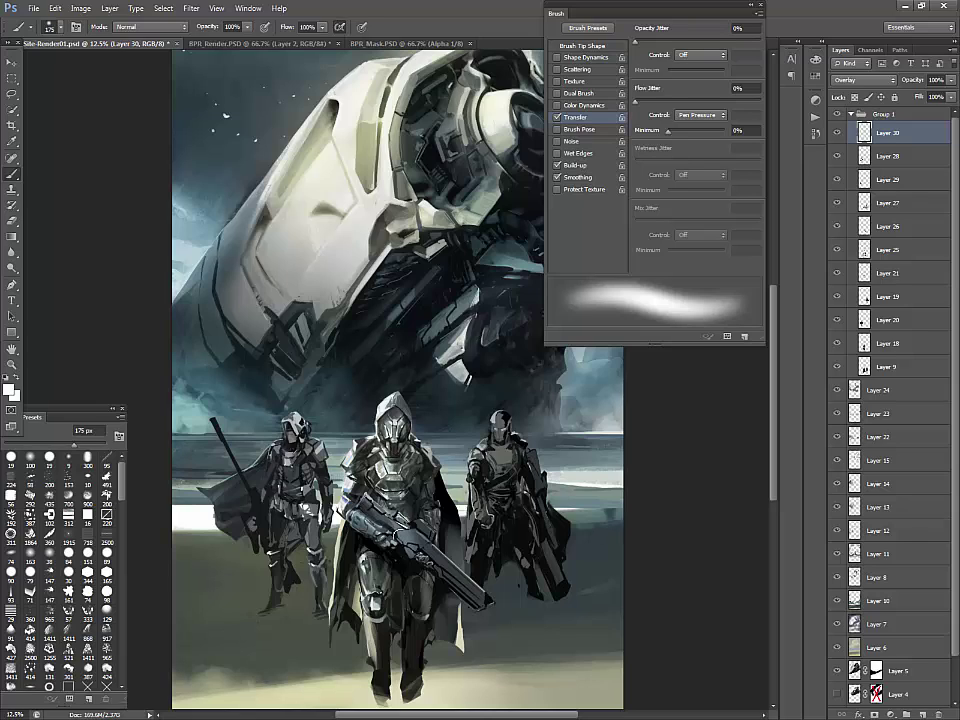
pyautogui.press('[')
pyautogui.press('[')
pyautogui.press('[')
pyautogui.press('[')
pyautogui.press('[')
pyautogui.press(']')
pyautogui.press(']')
pyautogui.press(']')
pyautogui.press(']')
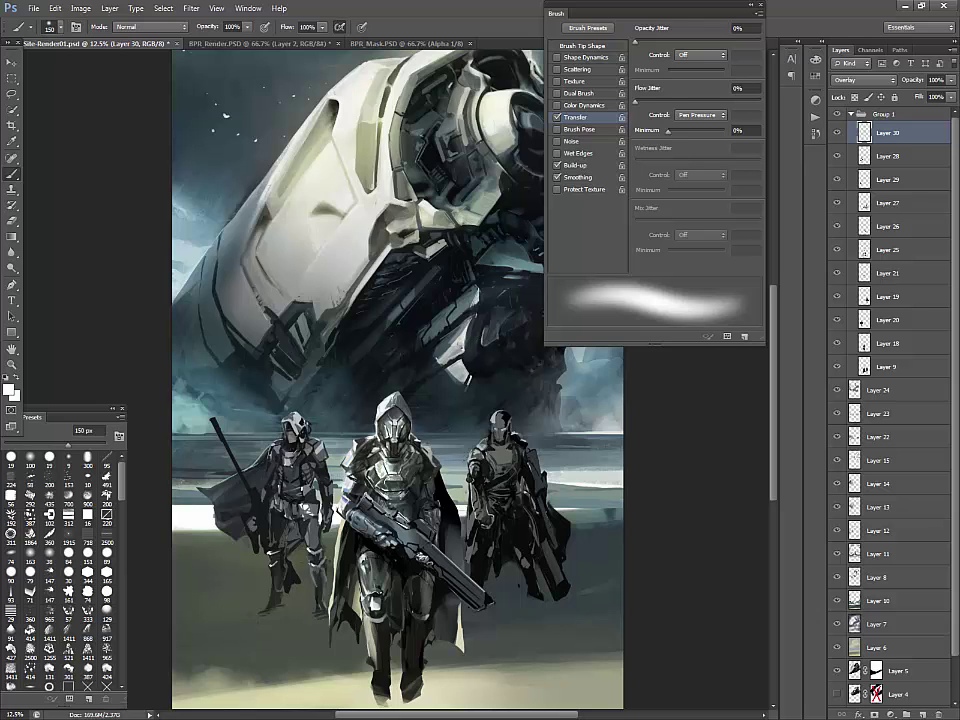
# Compare Layer 30 on and off, then tone the central figure's upper body with mid grey 6a6a6a at 175 to 250 px
pyautogui.click(837, 133)
pyautogui.click(837, 133)
pyautogui.click(9, 390)
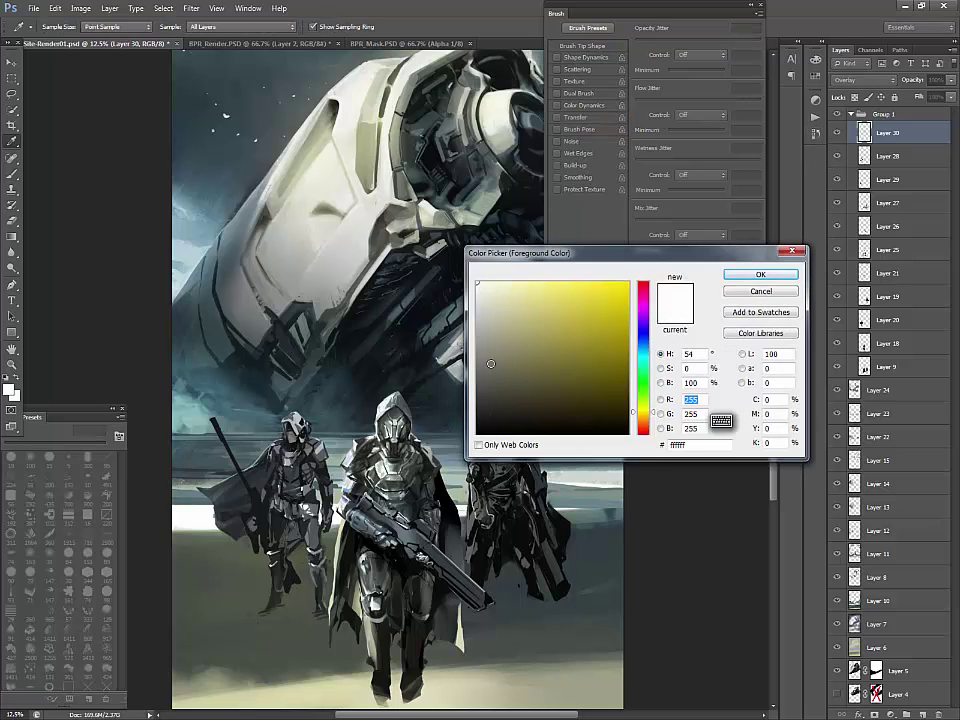
pyautogui.click(491, 364)
pyautogui.press('Return')
pyautogui.press(']')
pyautogui.press(']')
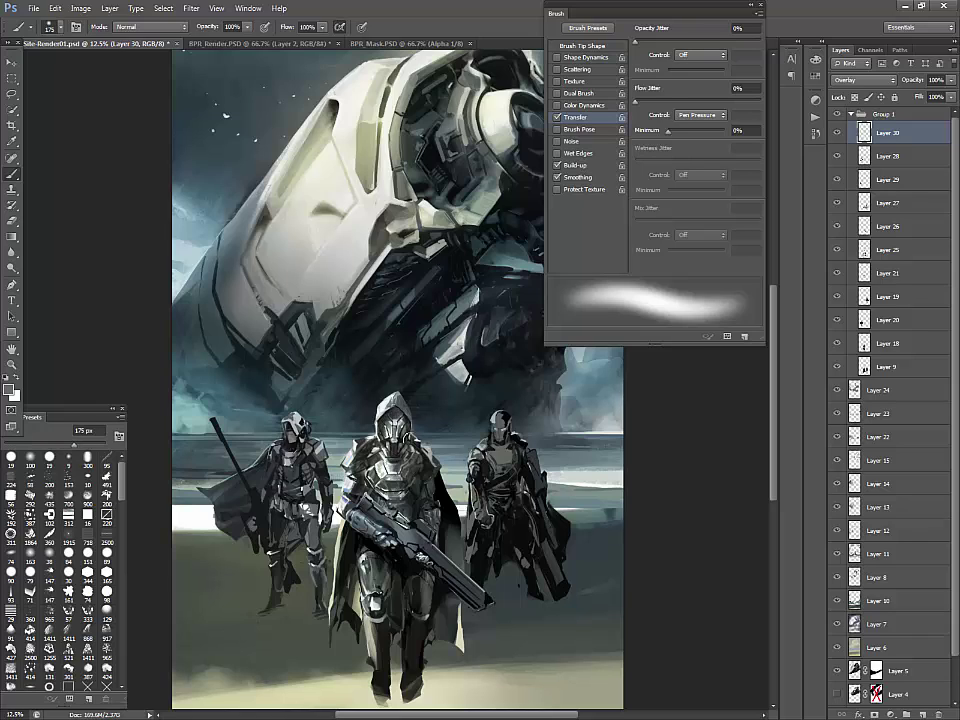
pyautogui.press(']')
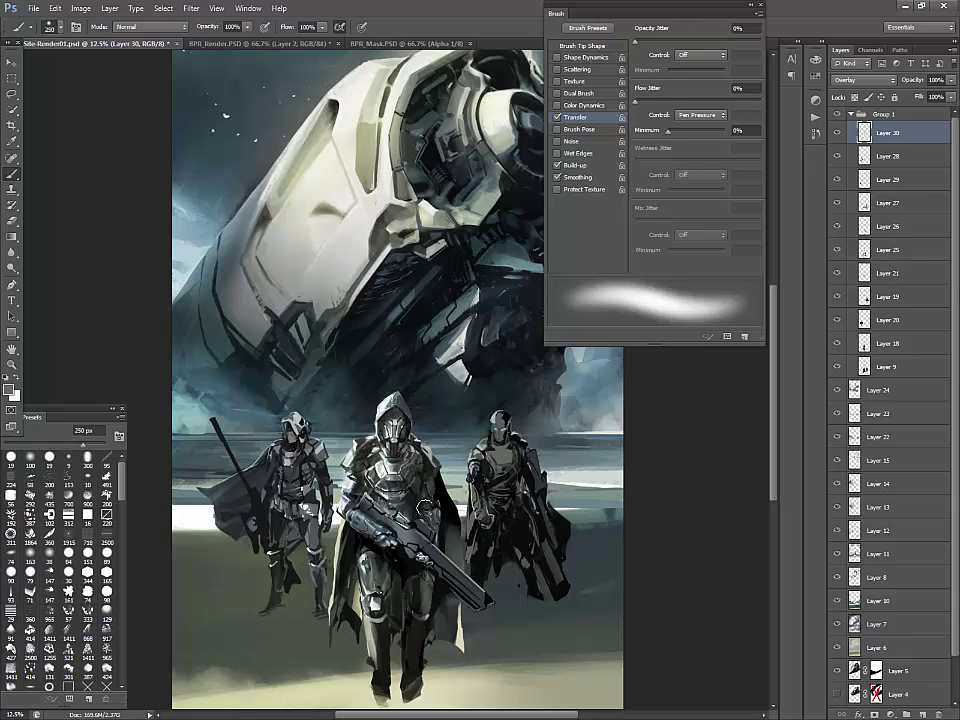
# Tone down the central figure's lower legs and boots with 6a6a6a, enlarging the soft brush to 400 px
pyautogui.press('[')
pyautogui.press('[')
pyautogui.press(']')
pyautogui.press(']')
pyautogui.press(']')
pyautogui.press(']')
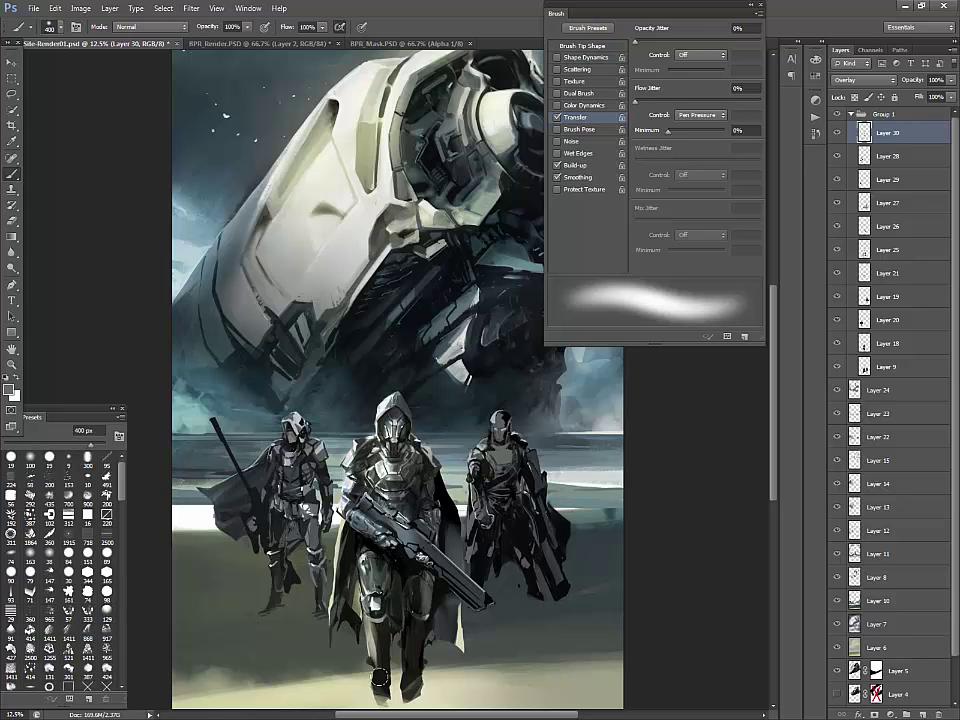
# Set the foreground to light grey dcdcdc and brighten the left figure's upper body, enlarging the soft brush to 300 px
pyautogui.click(9, 389)
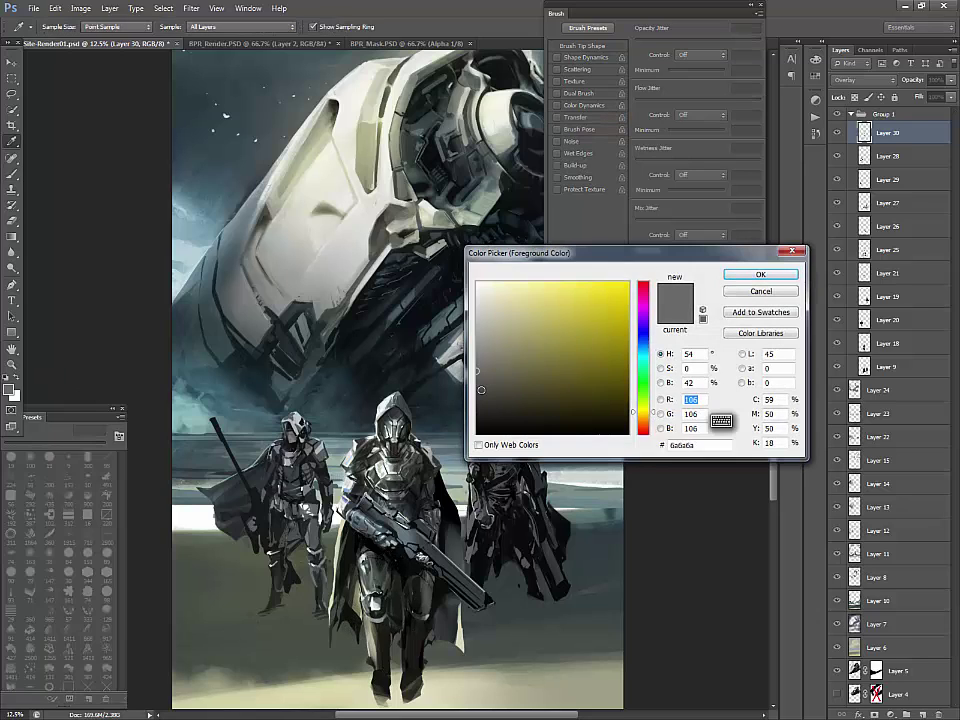
pyautogui.press('Return')
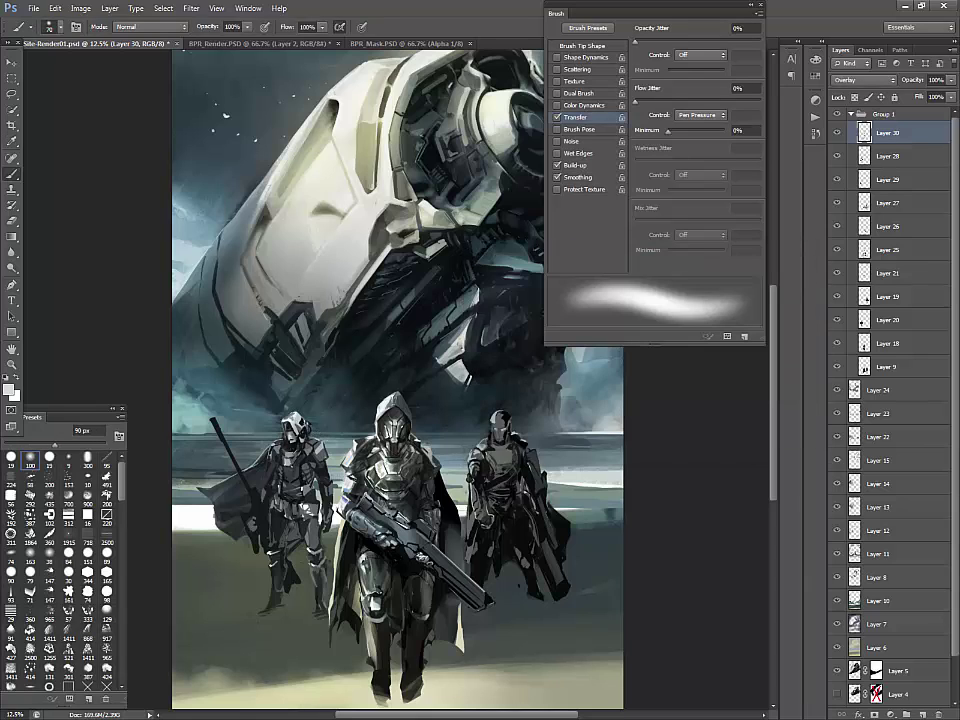
pyautogui.press(']')
pyautogui.press(']')
pyautogui.press(']')
pyautogui.press(']')
pyautogui.press(']')
pyautogui.press(']')
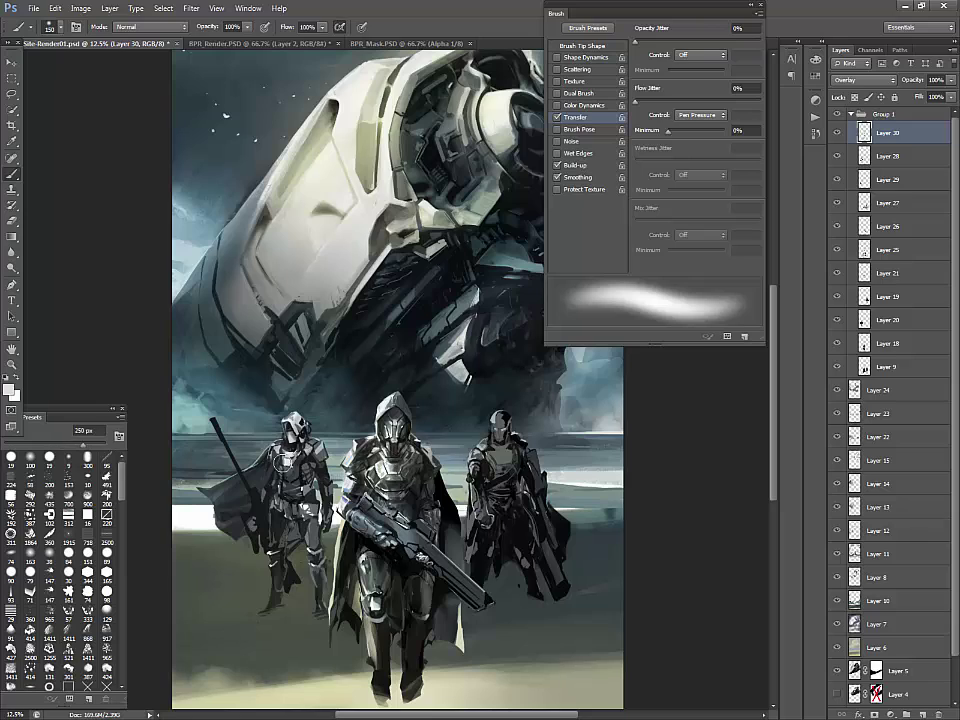
pyautogui.press(']')
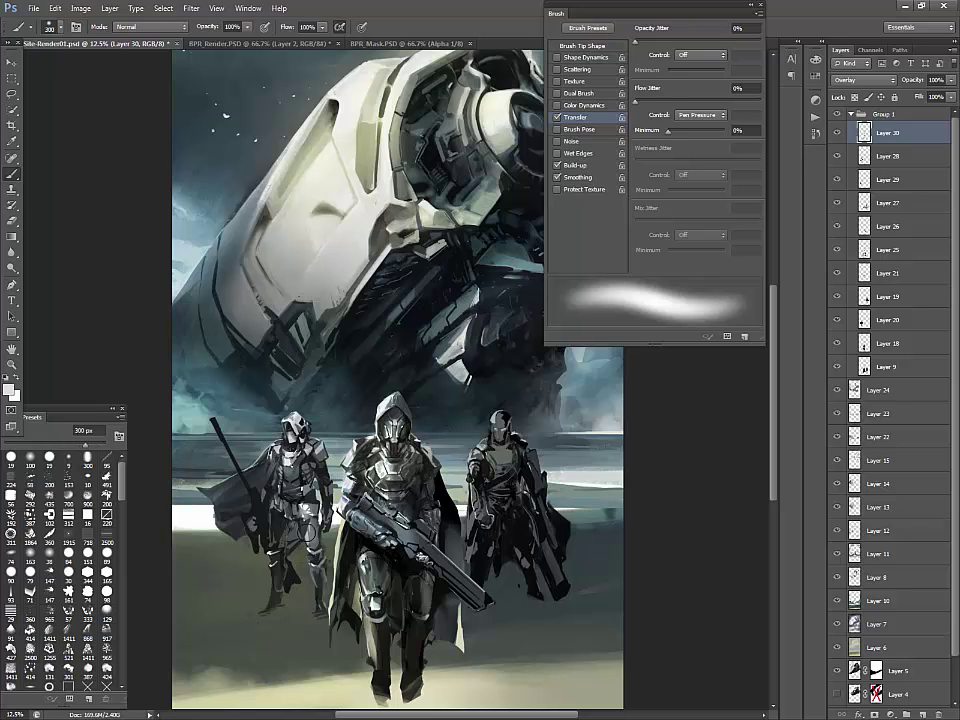
# Brighten the left figure's arm and thigh armour with dcdcdc, reducing the soft brush to 150 px
pyautogui.press(']')
pyautogui.press('[')
pyautogui.press('[')
pyautogui.press('[')
pyautogui.press('[')
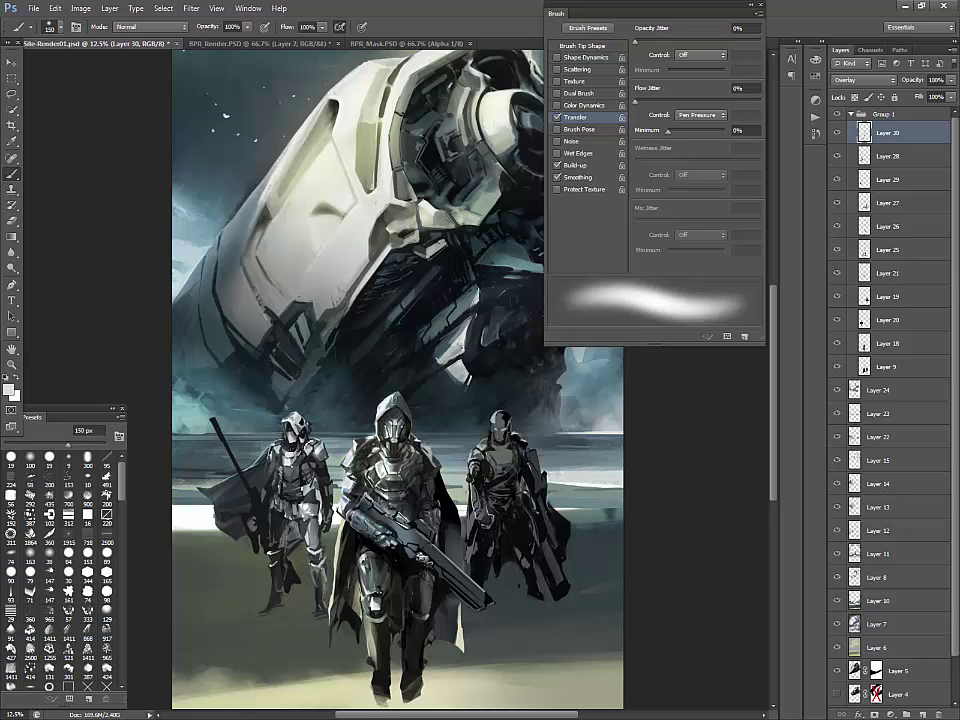
pyautogui.press('[')
# Set the foreground to dark grey 4e4e4e and tone down the left figure's lower legs with the soft brush at 400 px
pyautogui.click(9, 390)
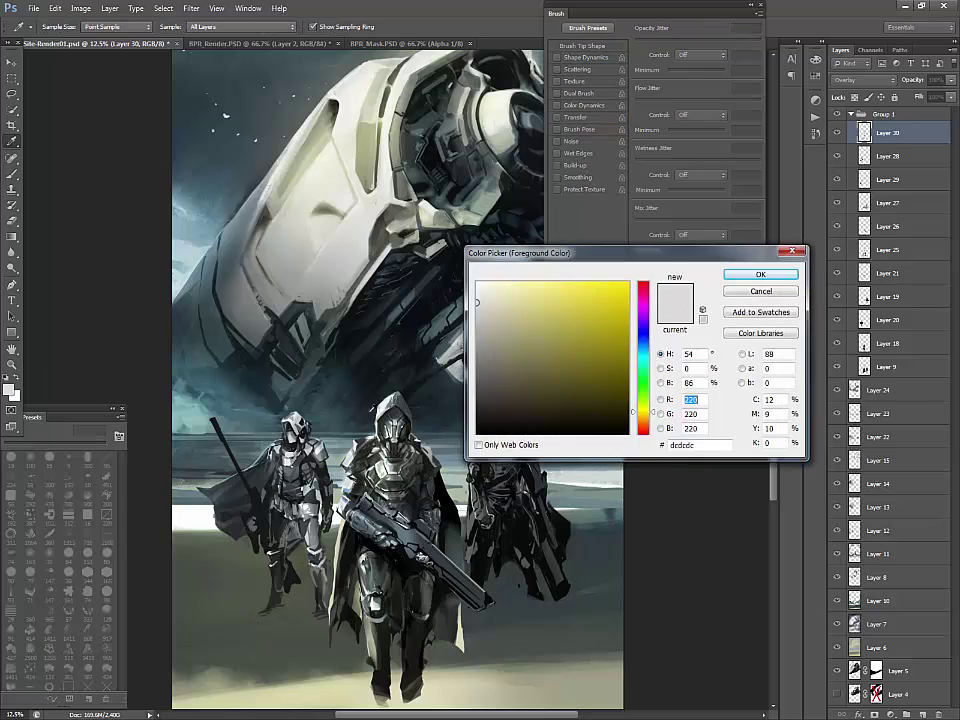
pyautogui.click(476, 387)
pyautogui.press('Return')
pyautogui.press(']')
pyautogui.press(']')
pyautogui.press(']')
pyautogui.press(']')
pyautogui.press(']')
pyautogui.press(']')
pyautogui.press(']')
pyautogui.press(']')
pyautogui.press(']')
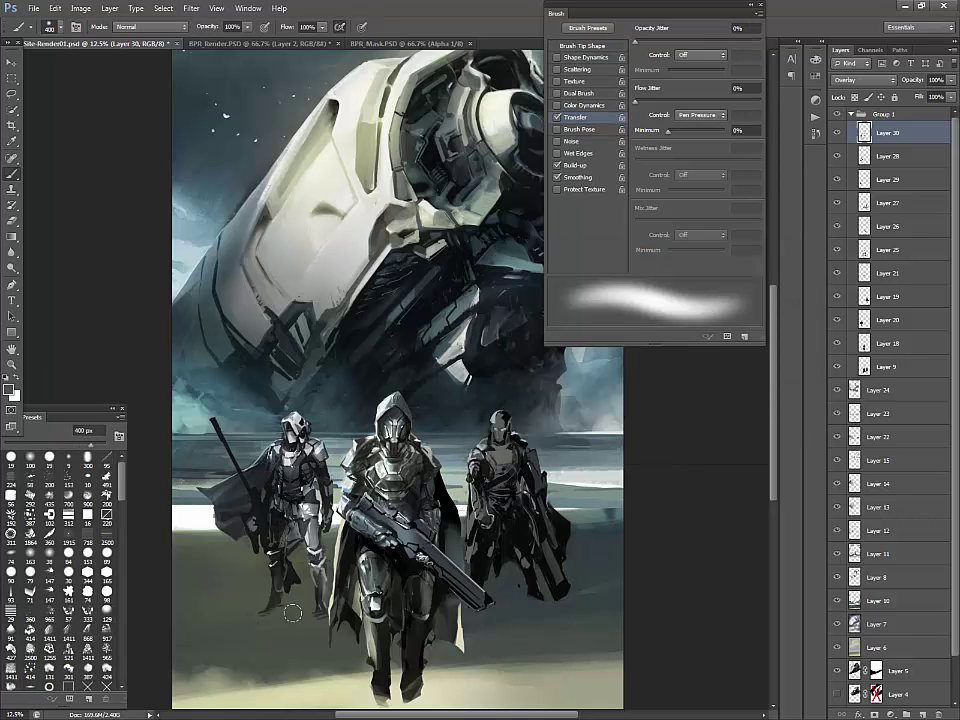
# Darken the left figure's cape with 4e4e4e, varying the soft brush size around 400 px
pyautogui.press('[')
pyautogui.press('[')
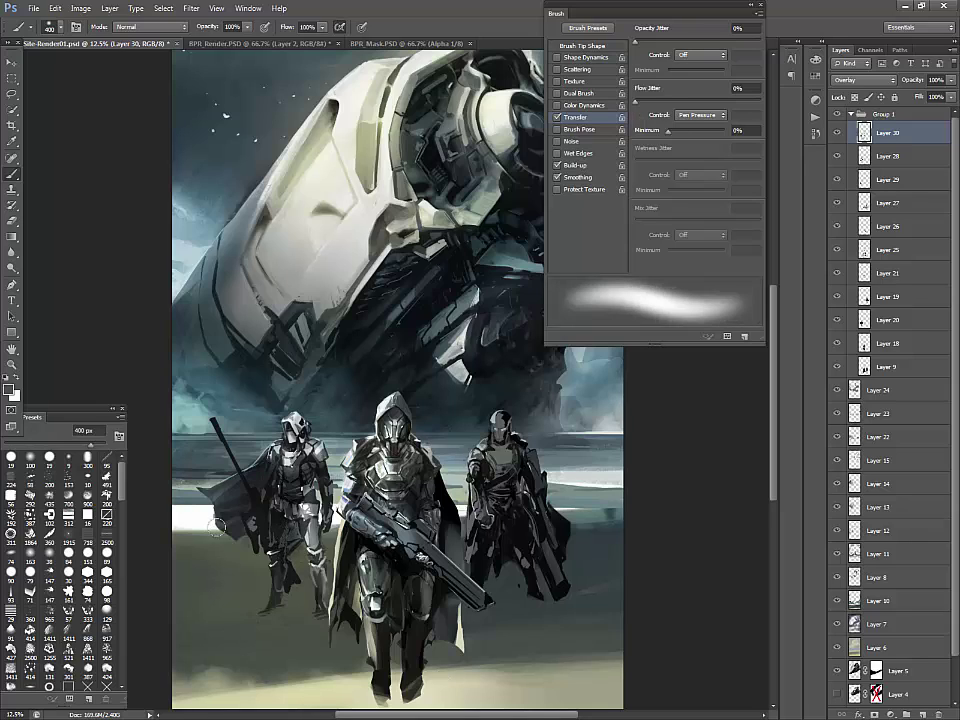
pyautogui.press('[')
pyautogui.press(']')
pyautogui.press(']')
pyautogui.press(']')
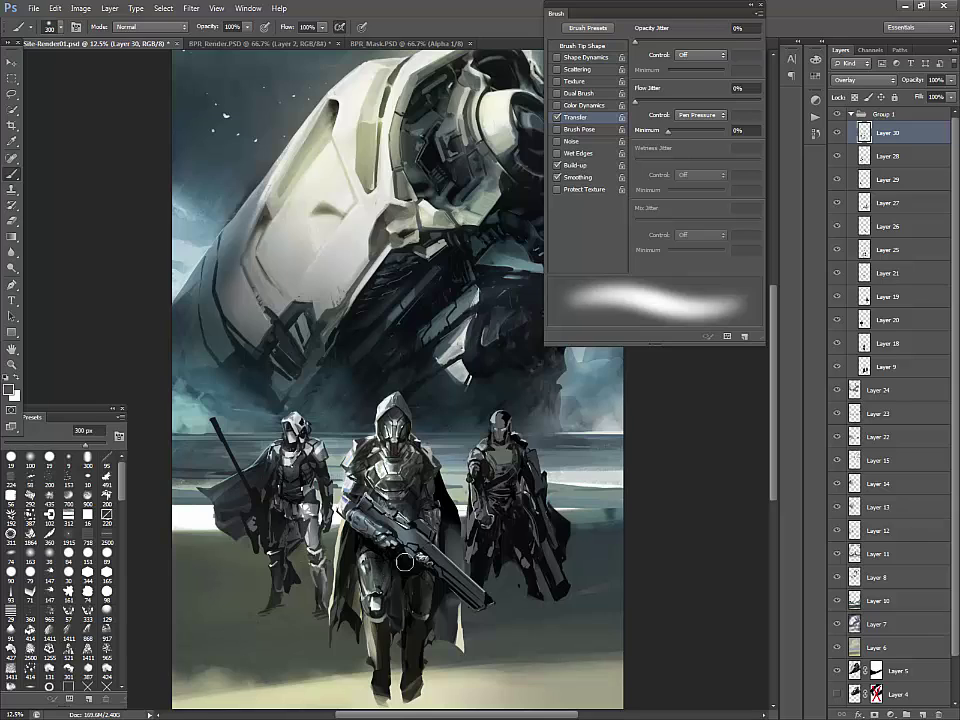
# Tone the central figure's thighs with 4e4e4e, reducing the soft brush from 300 to 175 px, and compare Layer 30 on and off
pyautogui.press('[')
pyautogui.press('[')
pyautogui.press('[')
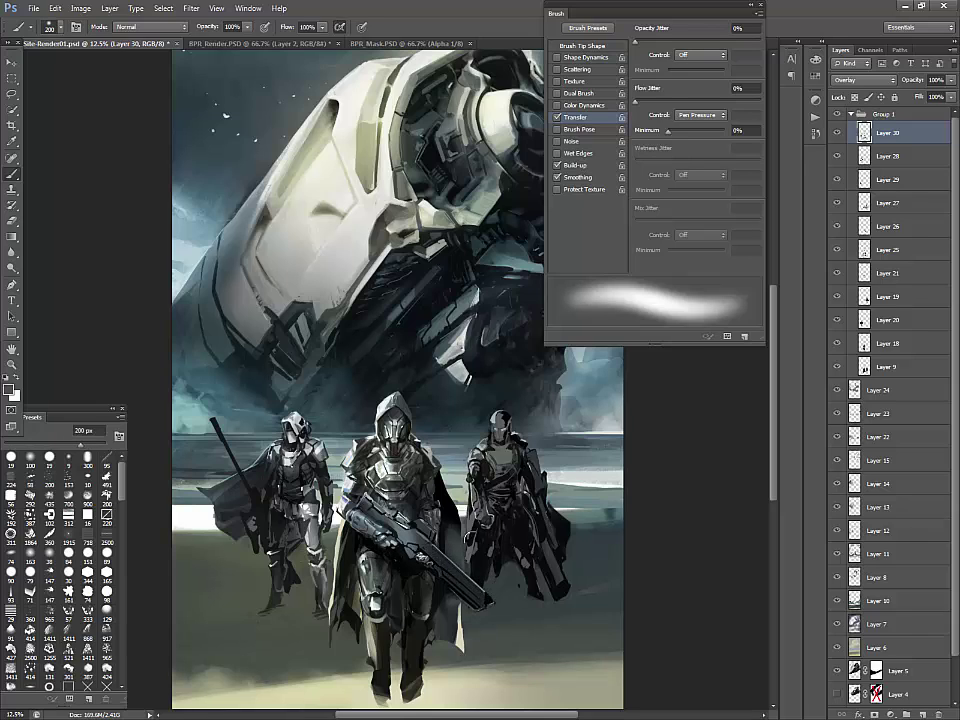
pyautogui.press('[')
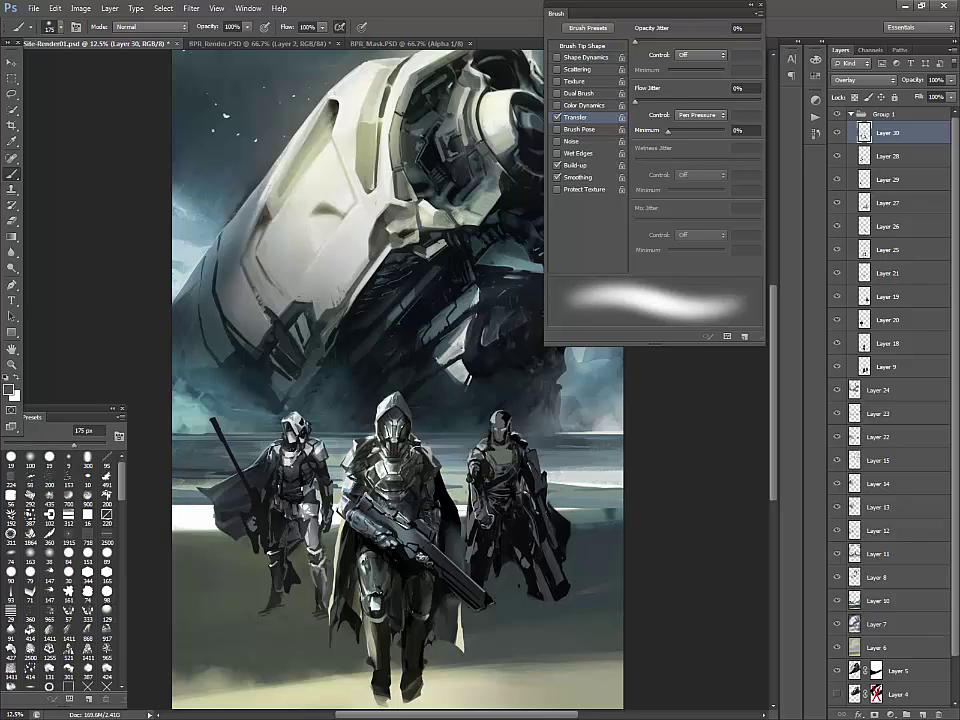
pyautogui.click(838, 134)
pyautogui.click(838, 134)
pyautogui.click(838, 134)
pyautogui.click(838, 134)
# Set the foreground to light grey and highlight the right figure's head, reducing the soft brush to 90 px
pyautogui.click(9, 390)
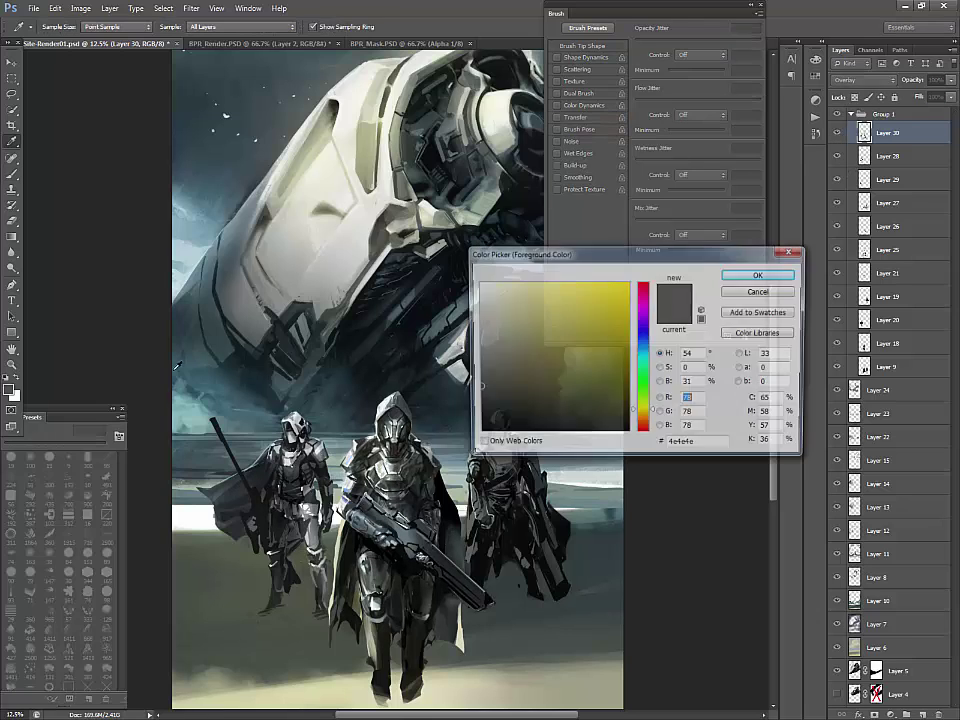
pyautogui.click(478, 296)
pyautogui.click(758, 275)
pyautogui.moveTo(498, 416); pyautogui.dragTo(504, 423)
pyautogui.press('[')
pyautogui.press('[')
pyautogui.press('[')
pyautogui.press('[')
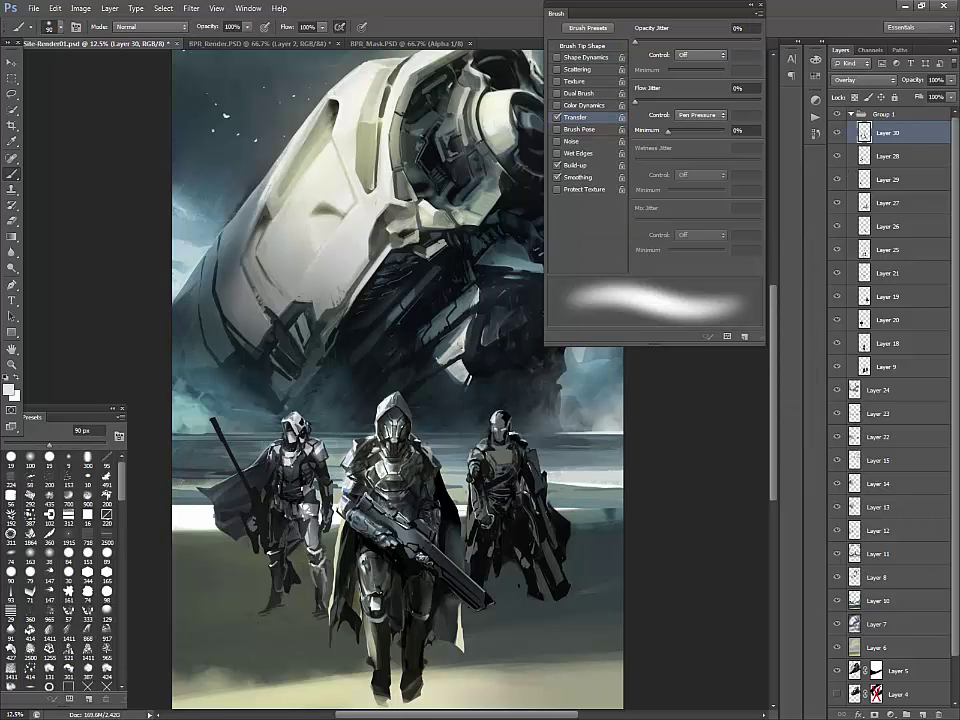
# Brighten the right figure's chest, lower body and cape in light grey with the soft brush at 250 to 300 px
pyautogui.press(']')
pyautogui.press(']')
pyautogui.press(']')
pyautogui.press(']')
pyautogui.press(']')
pyautogui.press(']')
pyautogui.press(']')
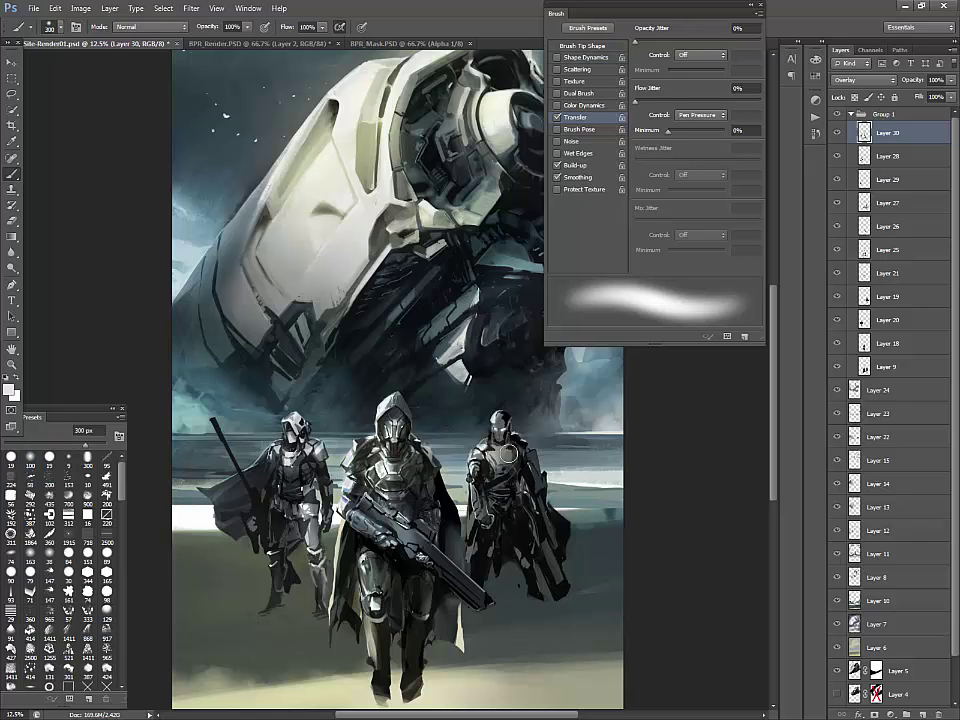
pyautogui.press(']')
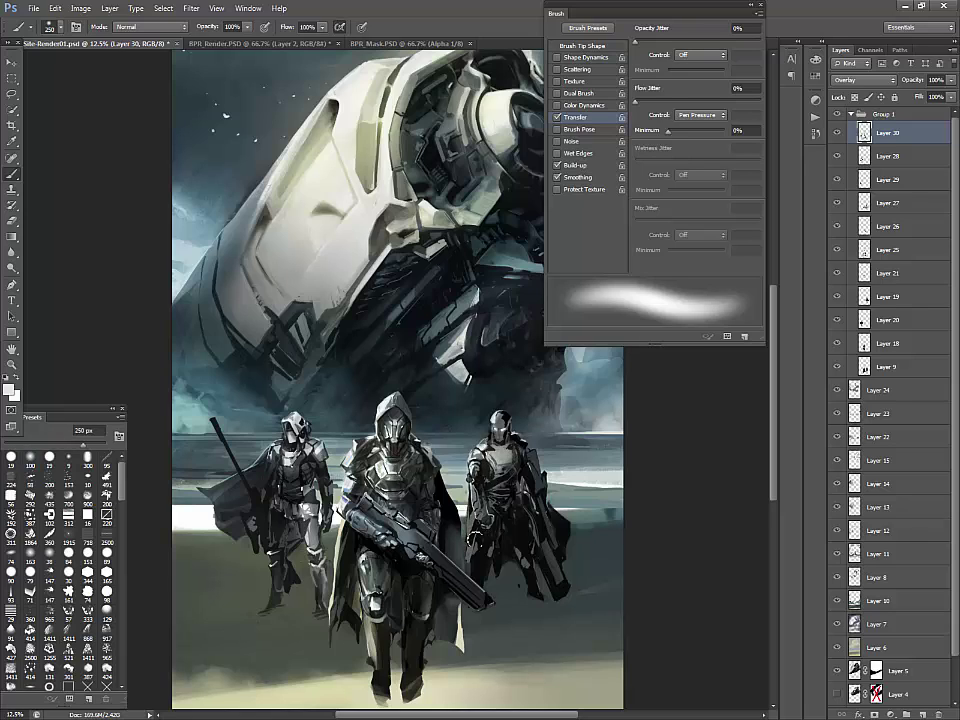
pyautogui.moveTo(536, 512); pyautogui.dragTo(533, 545)
pyautogui.moveTo(565, 503); pyautogui.dragTo(555, 550)
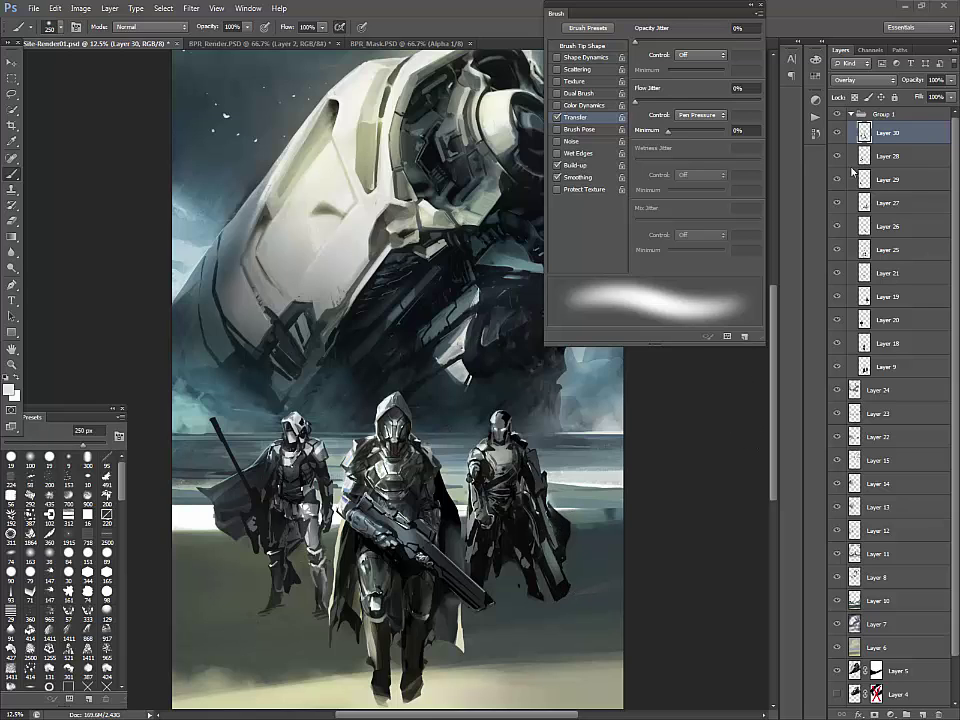
# Duplicate Layer 30, set the copy's blend mode to Color Dodge and lower its opacity to 9%
pyautogui.hotkey('ctrl', 'j')
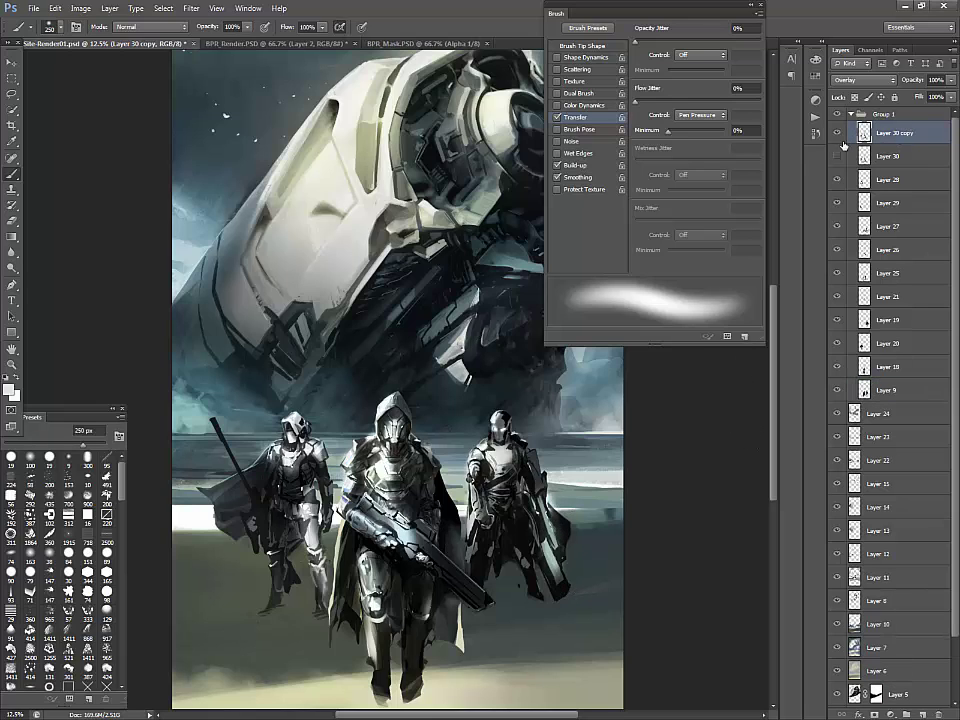
pyautogui.click(862, 80)
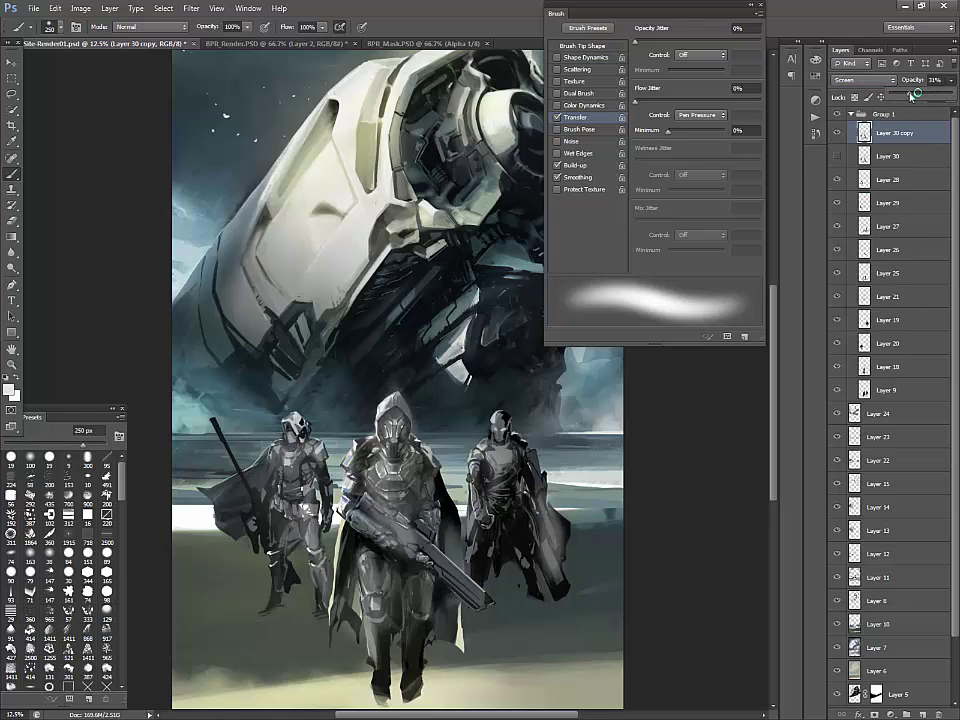
pyautogui.click(873, 199)
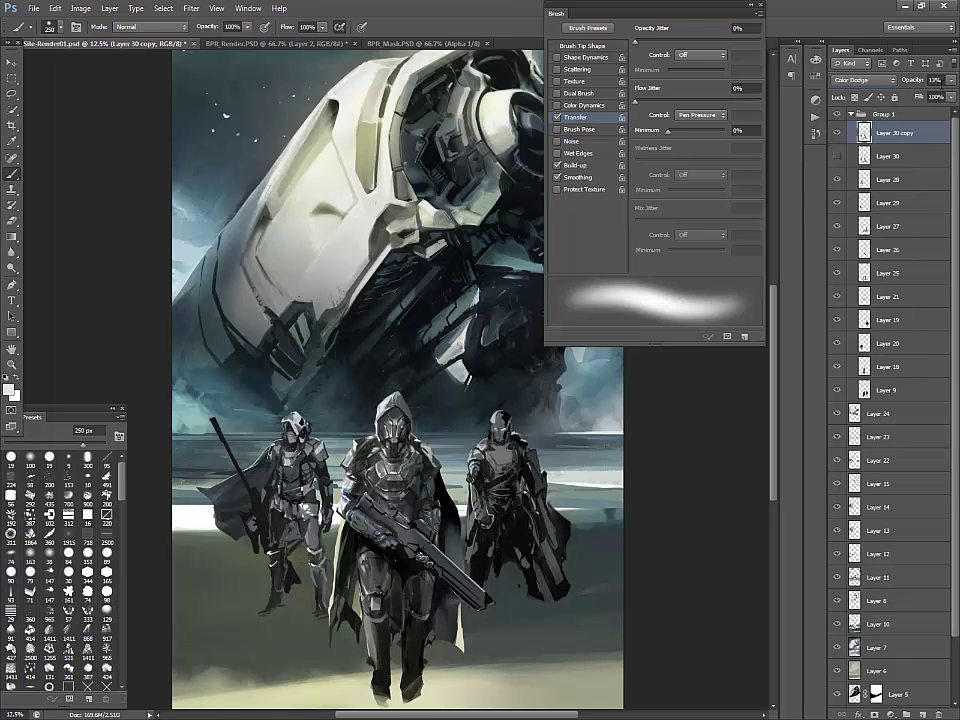
pyautogui.moveTo(950, 81); pyautogui.dragTo(897, 89)
# Show Layer 30, move it above its Color Dodge copy and try a lower Overlay opacity of 74%
pyautogui.click(837, 156)
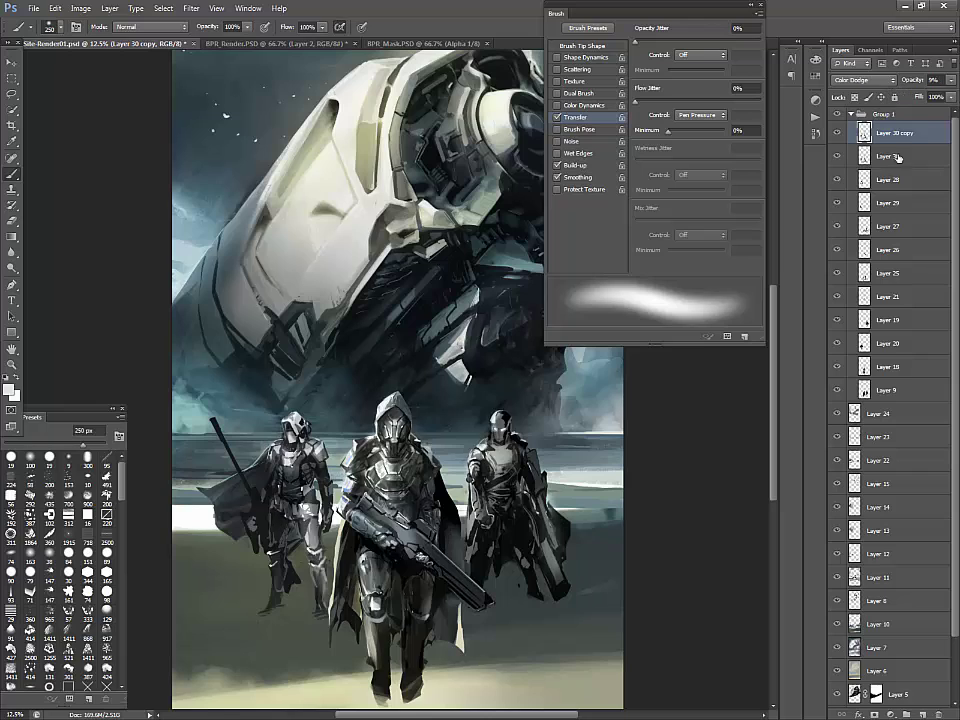
pyautogui.moveTo(897, 157); pyautogui.dragTo(843, 132)
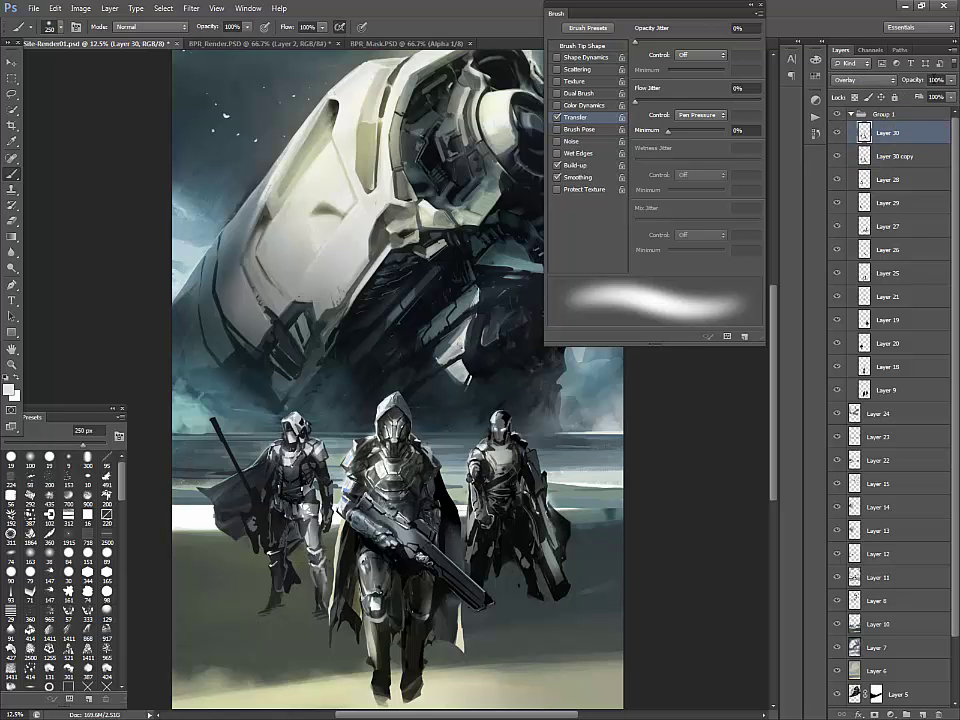
pyautogui.moveTo(951, 81); pyautogui.dragTo(923, 90)
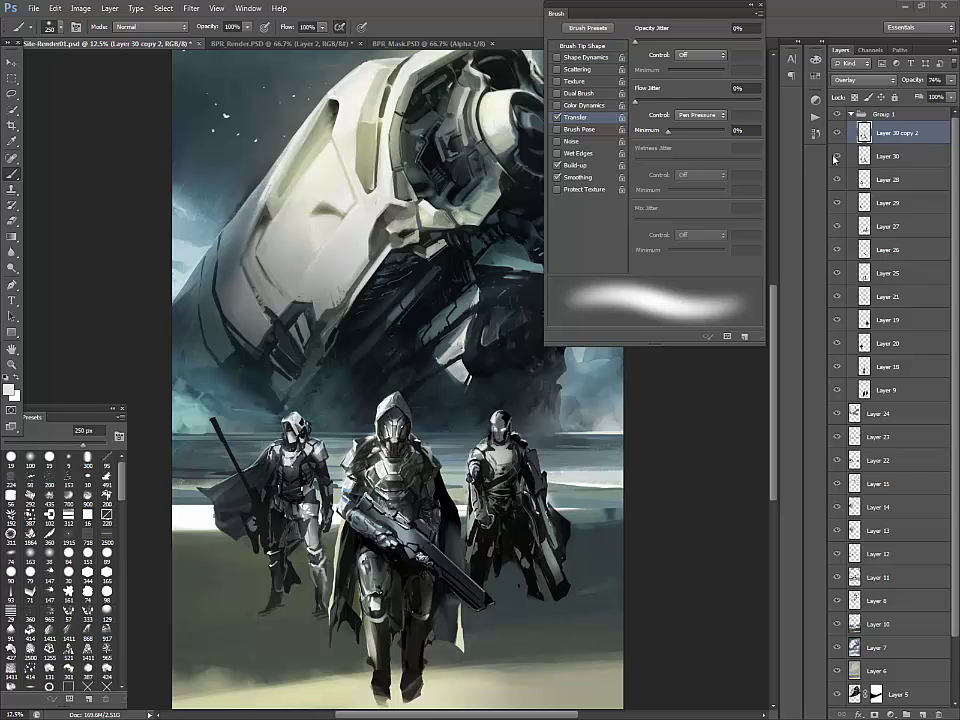
# Delete the original Layer 30, check Layer 28's visibility and set Layer 30 copy 2 to 100% opacity
pyautogui.click(837, 156)
pyautogui.click(881, 158)
pyautogui.press('Delete')
pyautogui.click(840, 156)
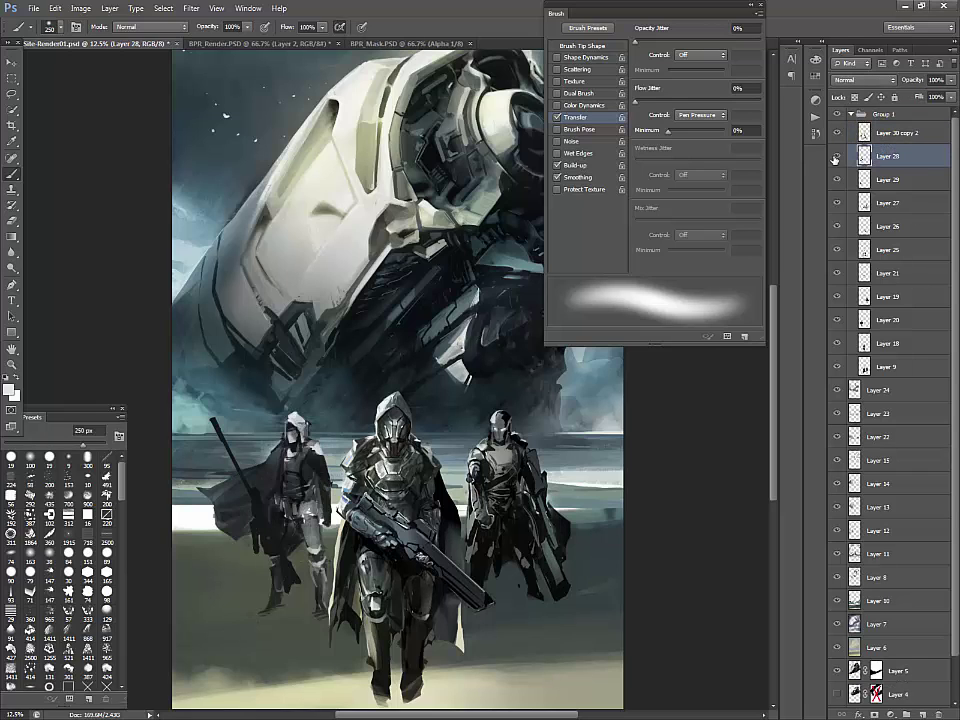
pyautogui.click(952, 80)
pyautogui.moveTo(940, 96); pyautogui.dragTo(958, 94)
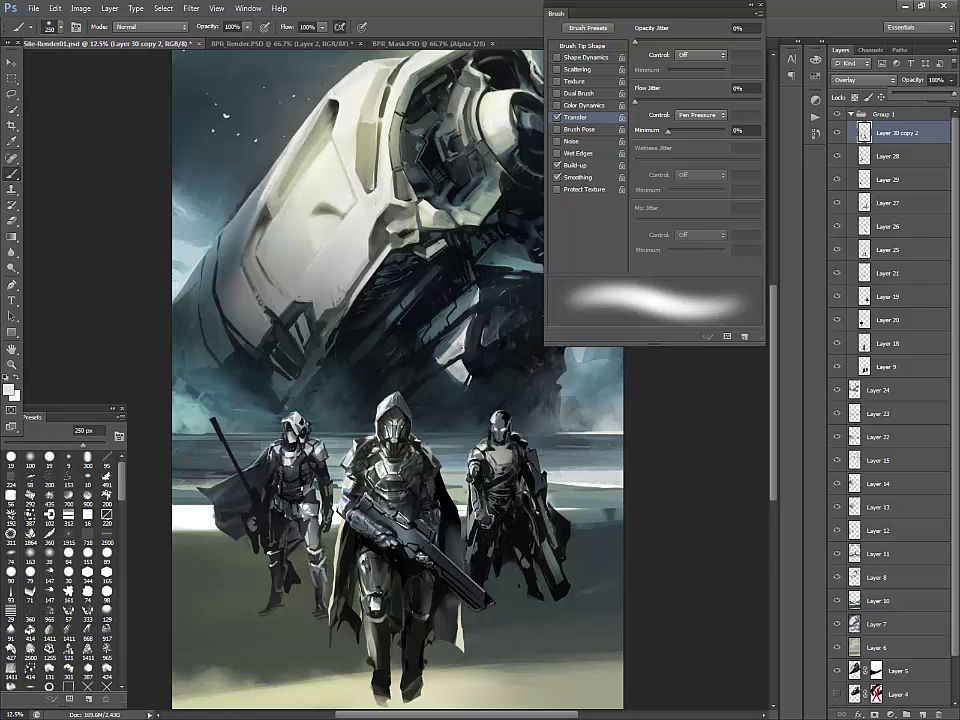